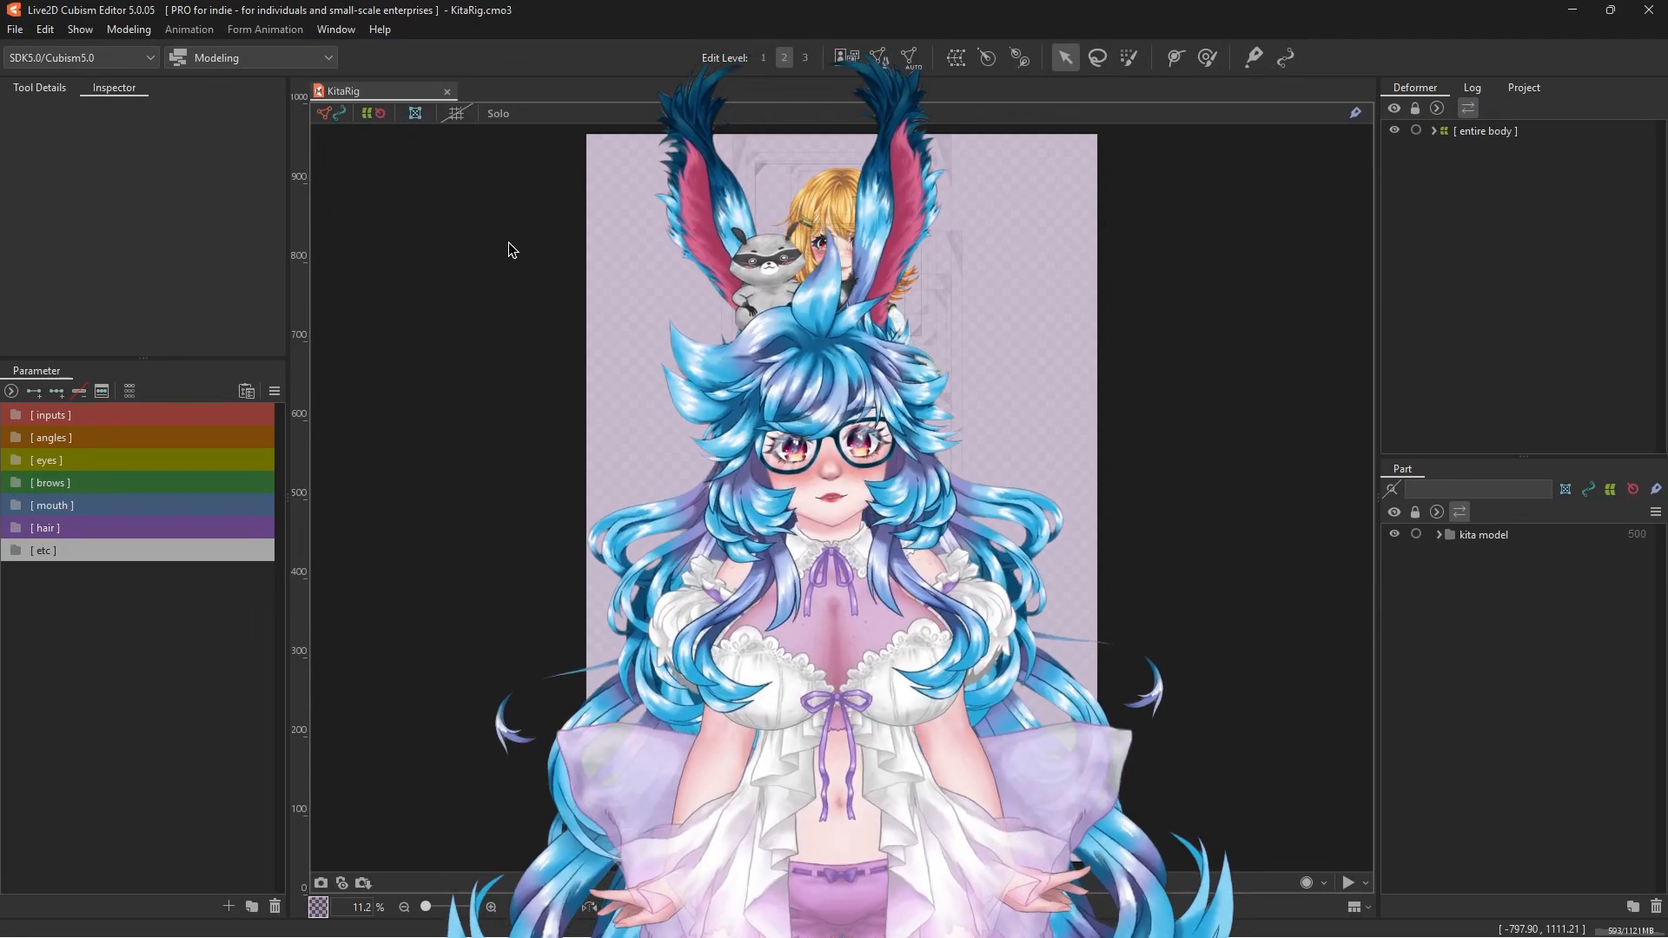
# Step: Expand the entire body and head deformers and the kita model part folder to examine how they are organized
pyautogui.click(1433, 130)
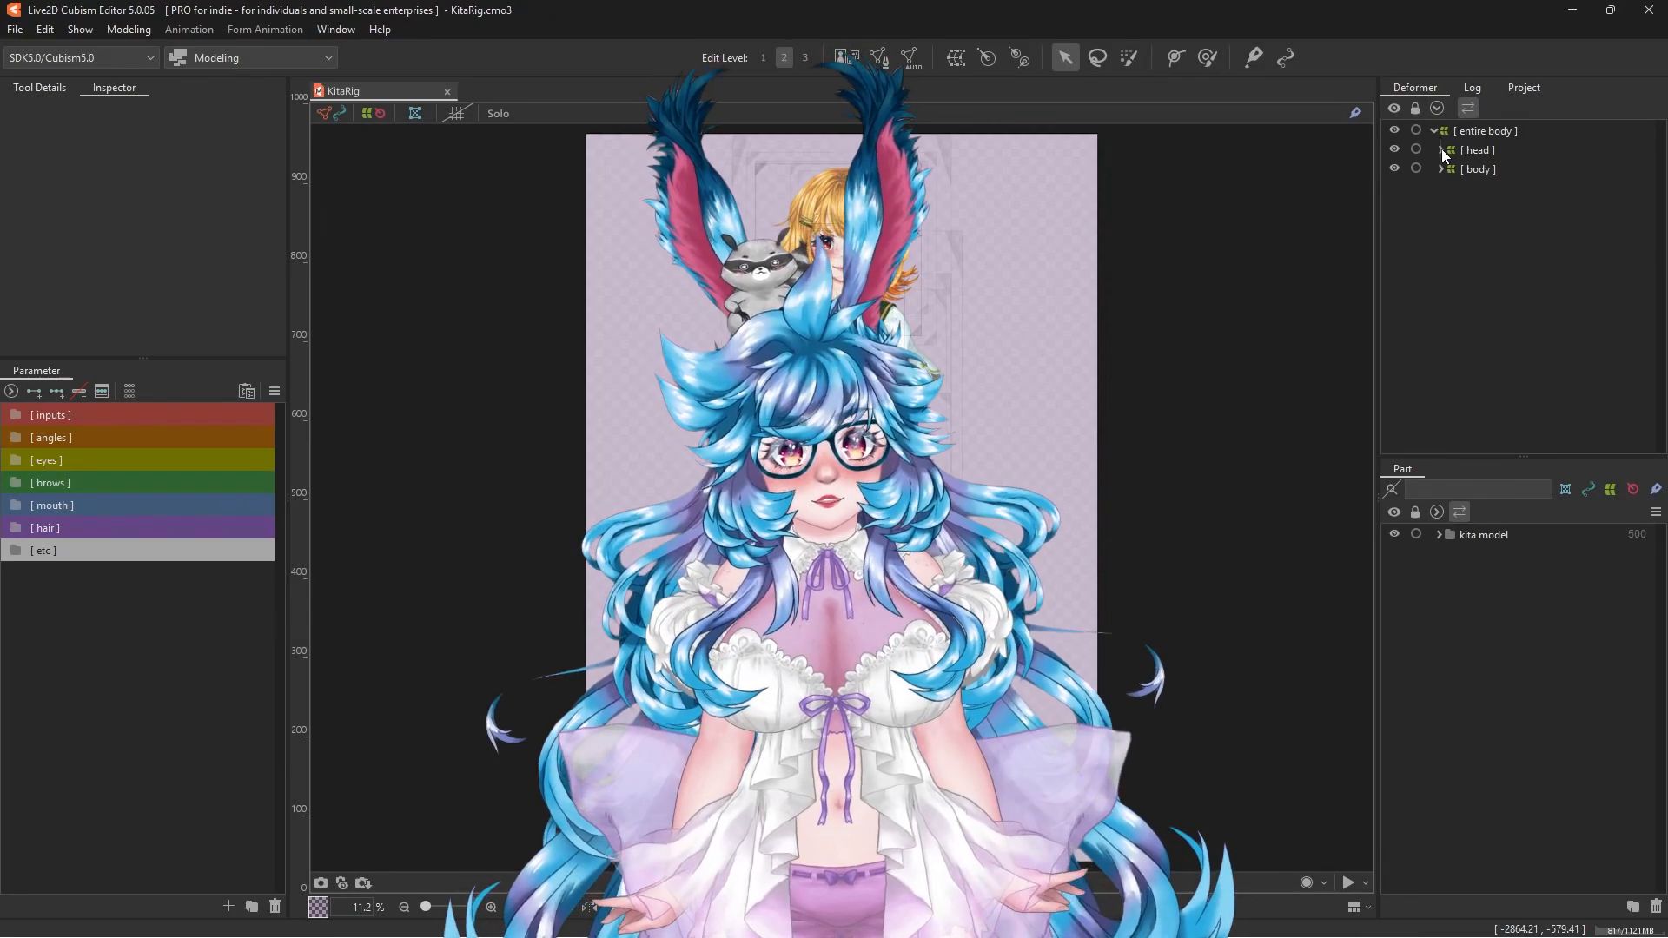
pyautogui.click(1440, 150)
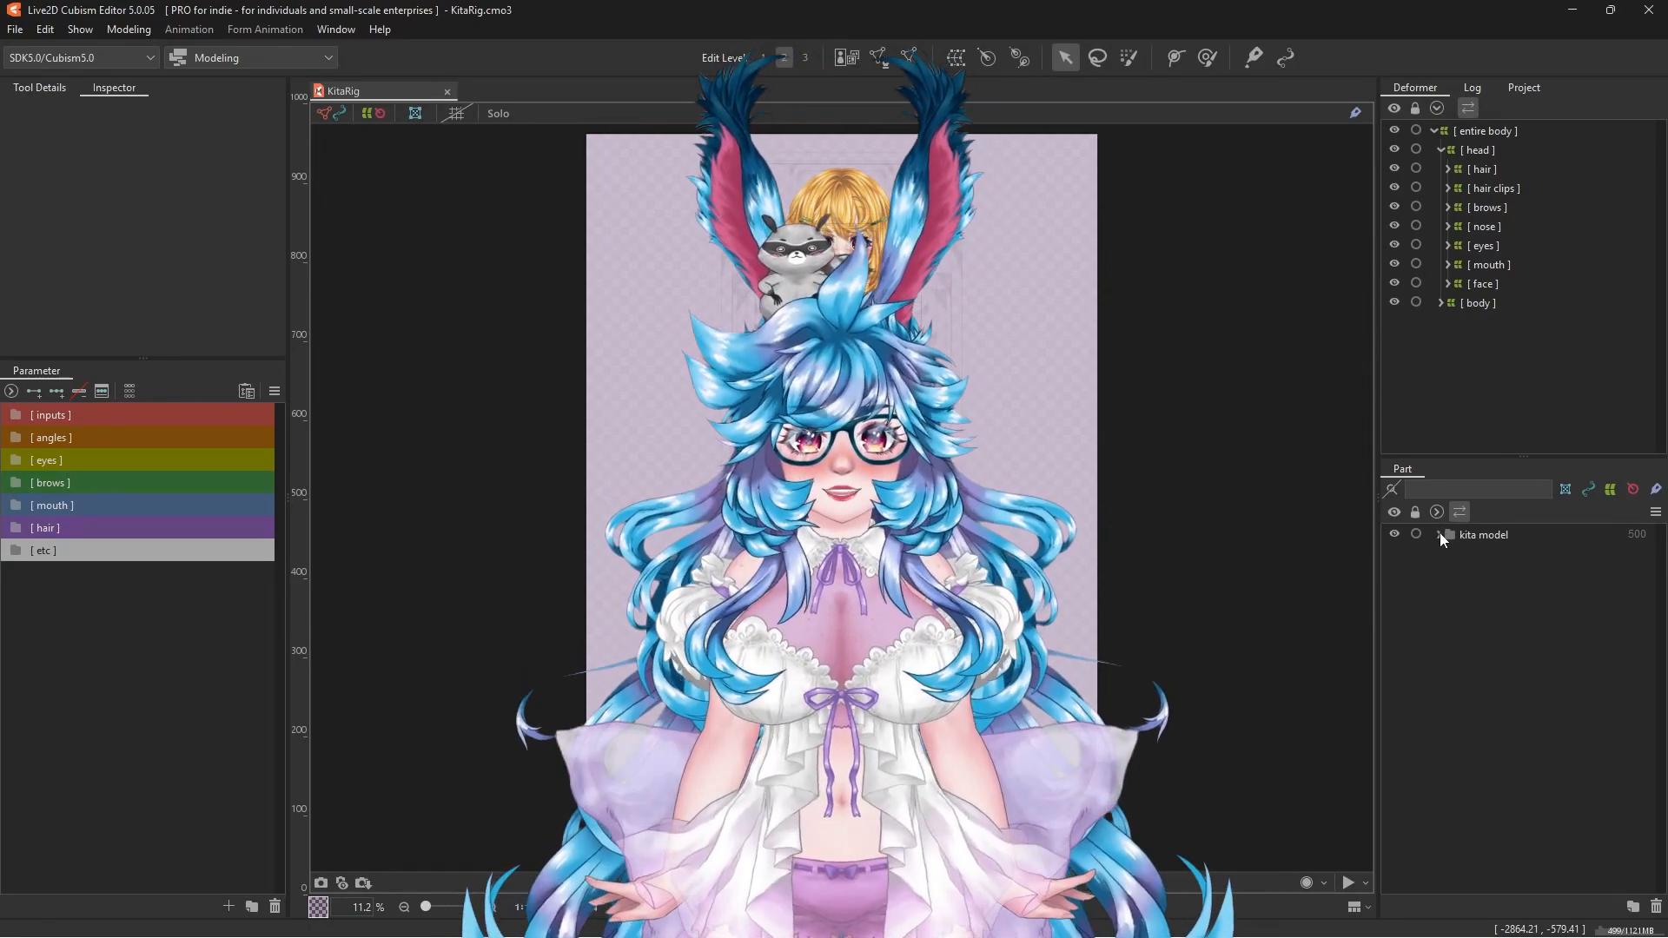
pyautogui.click(1439, 535)
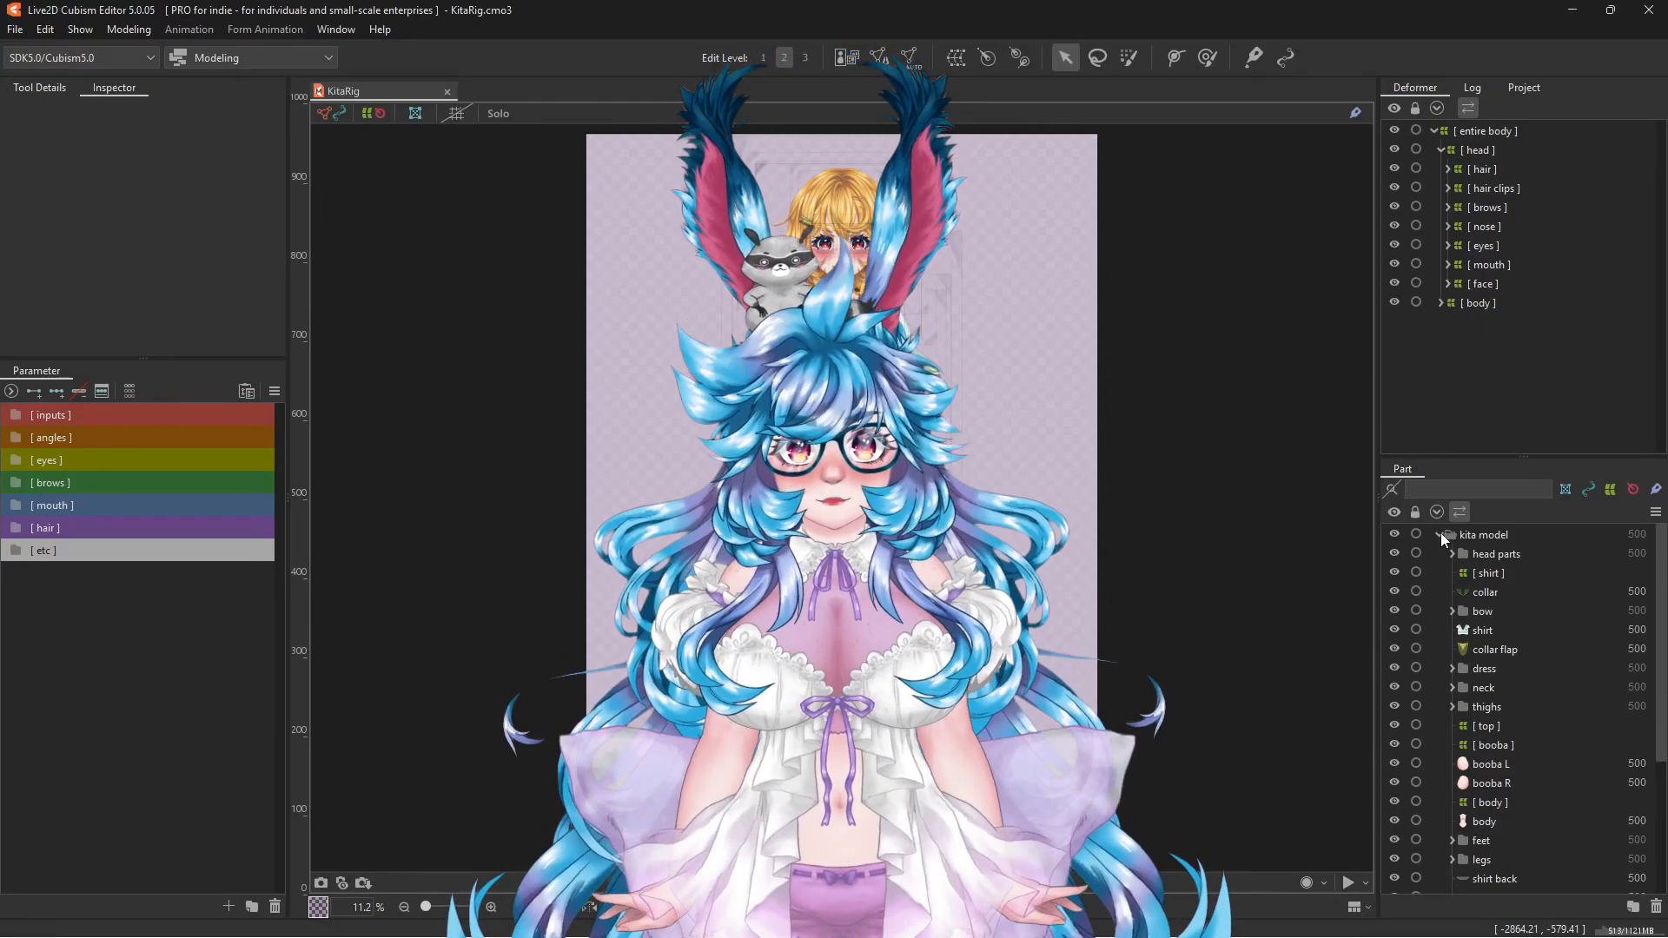
pyautogui.click(1441, 534)
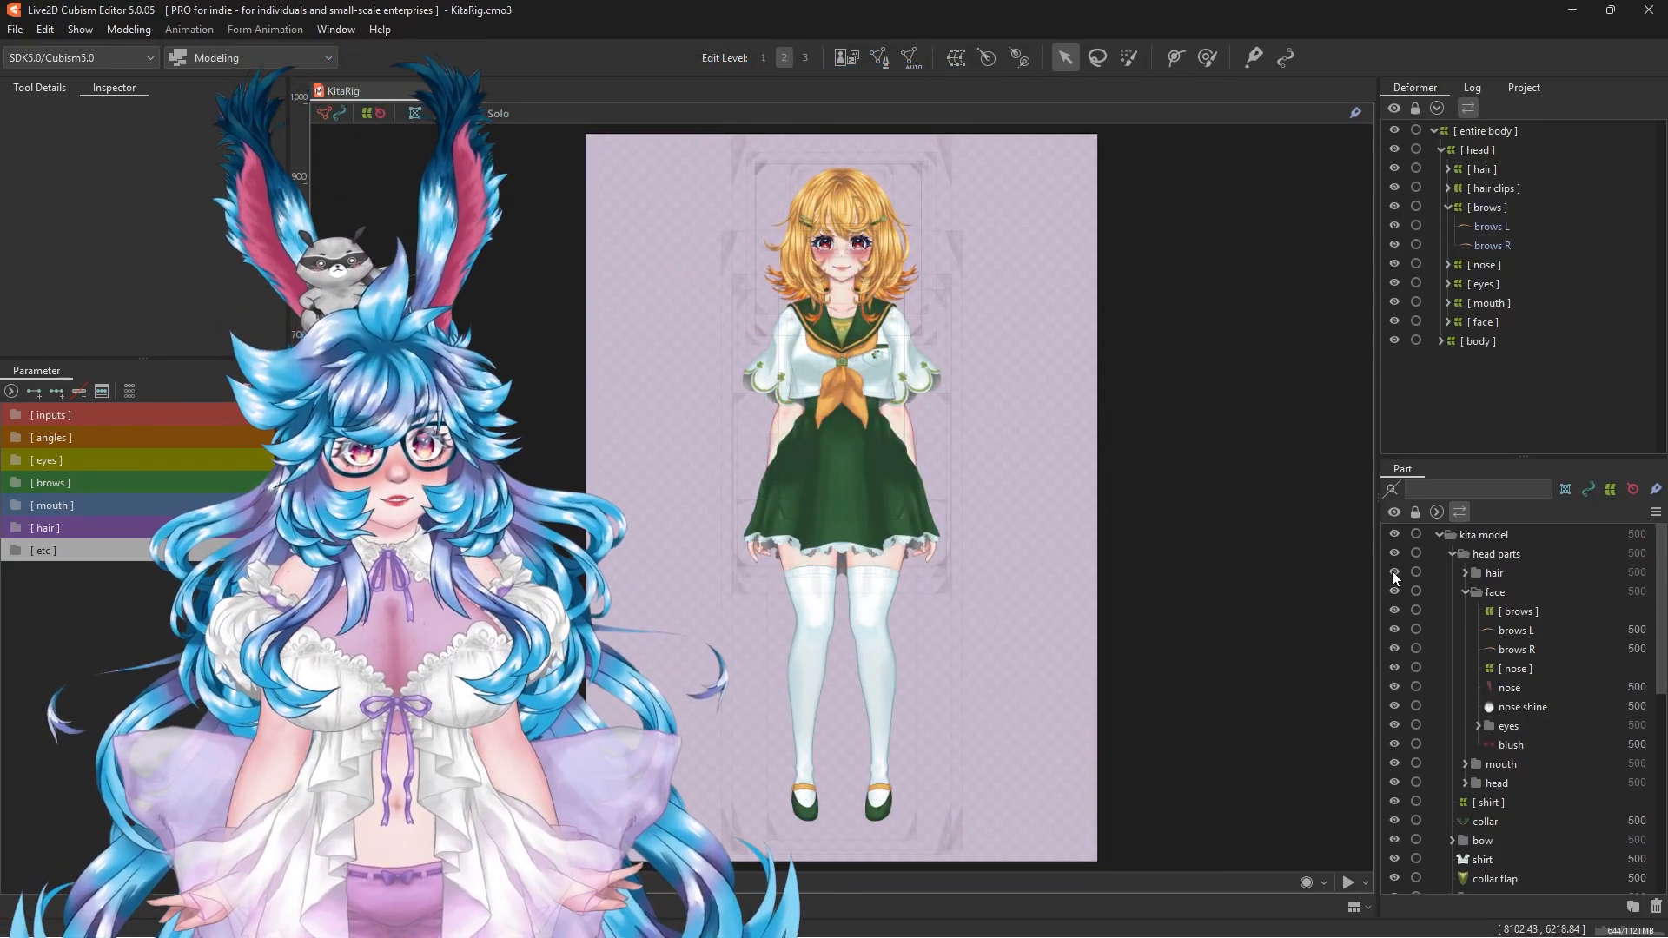
# Step: Hide and show the hair part folder, and toggle the visibility of the hair deformer
pyautogui.click(1392, 571)
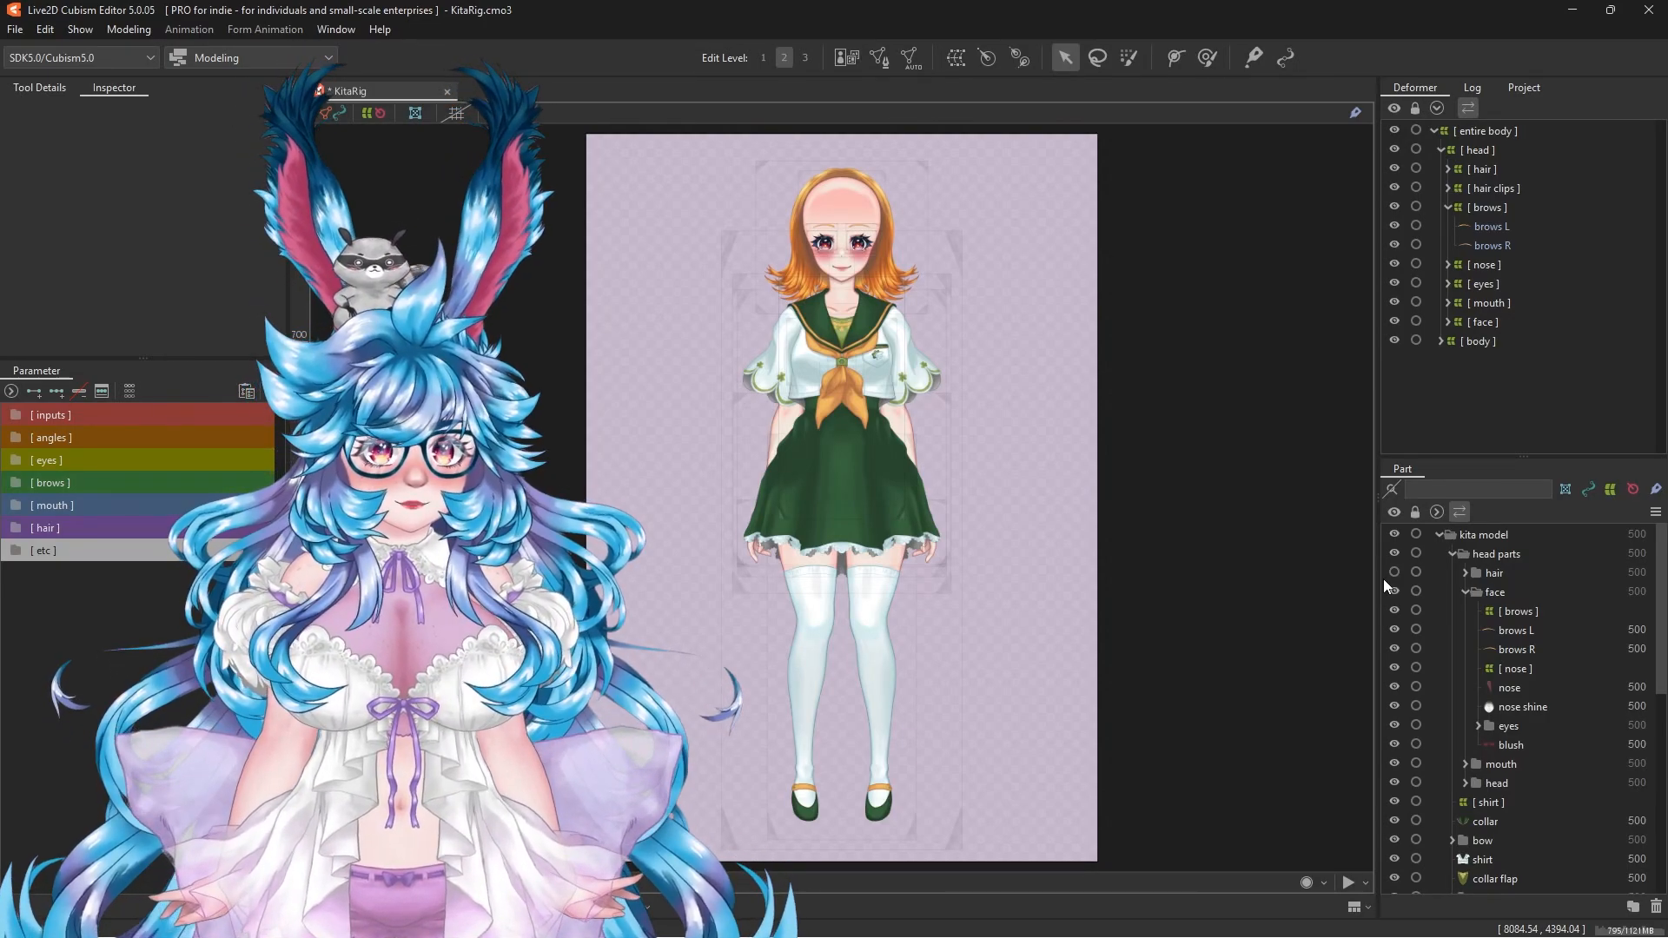
pyautogui.click(1394, 572)
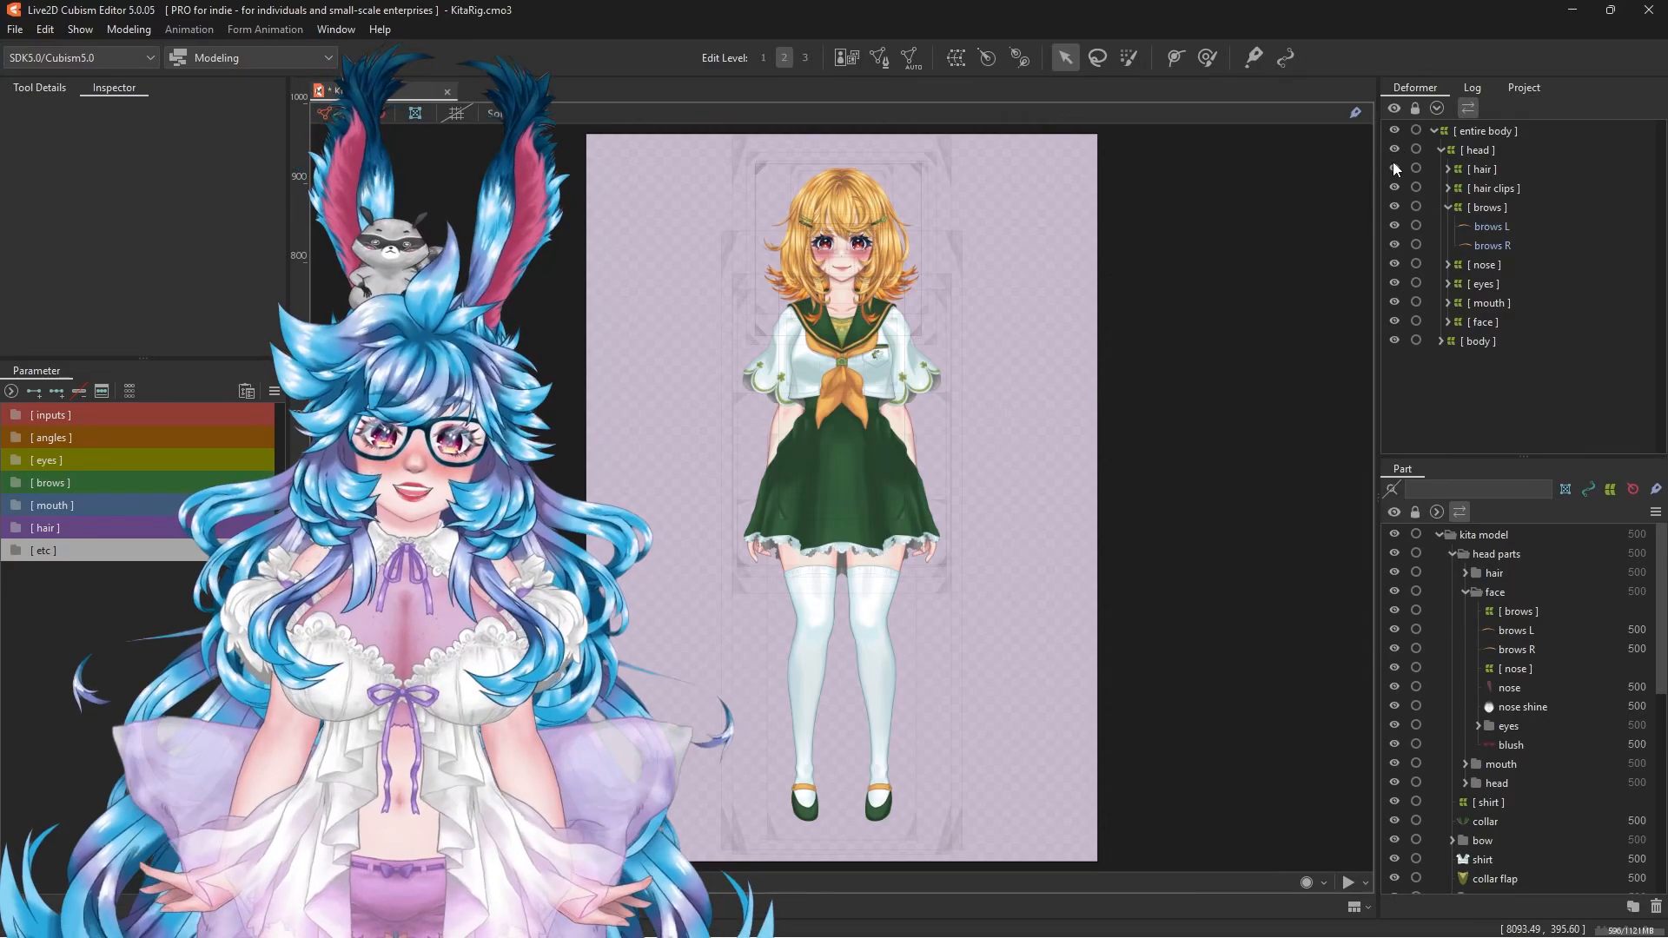
pyautogui.click(1394, 166)
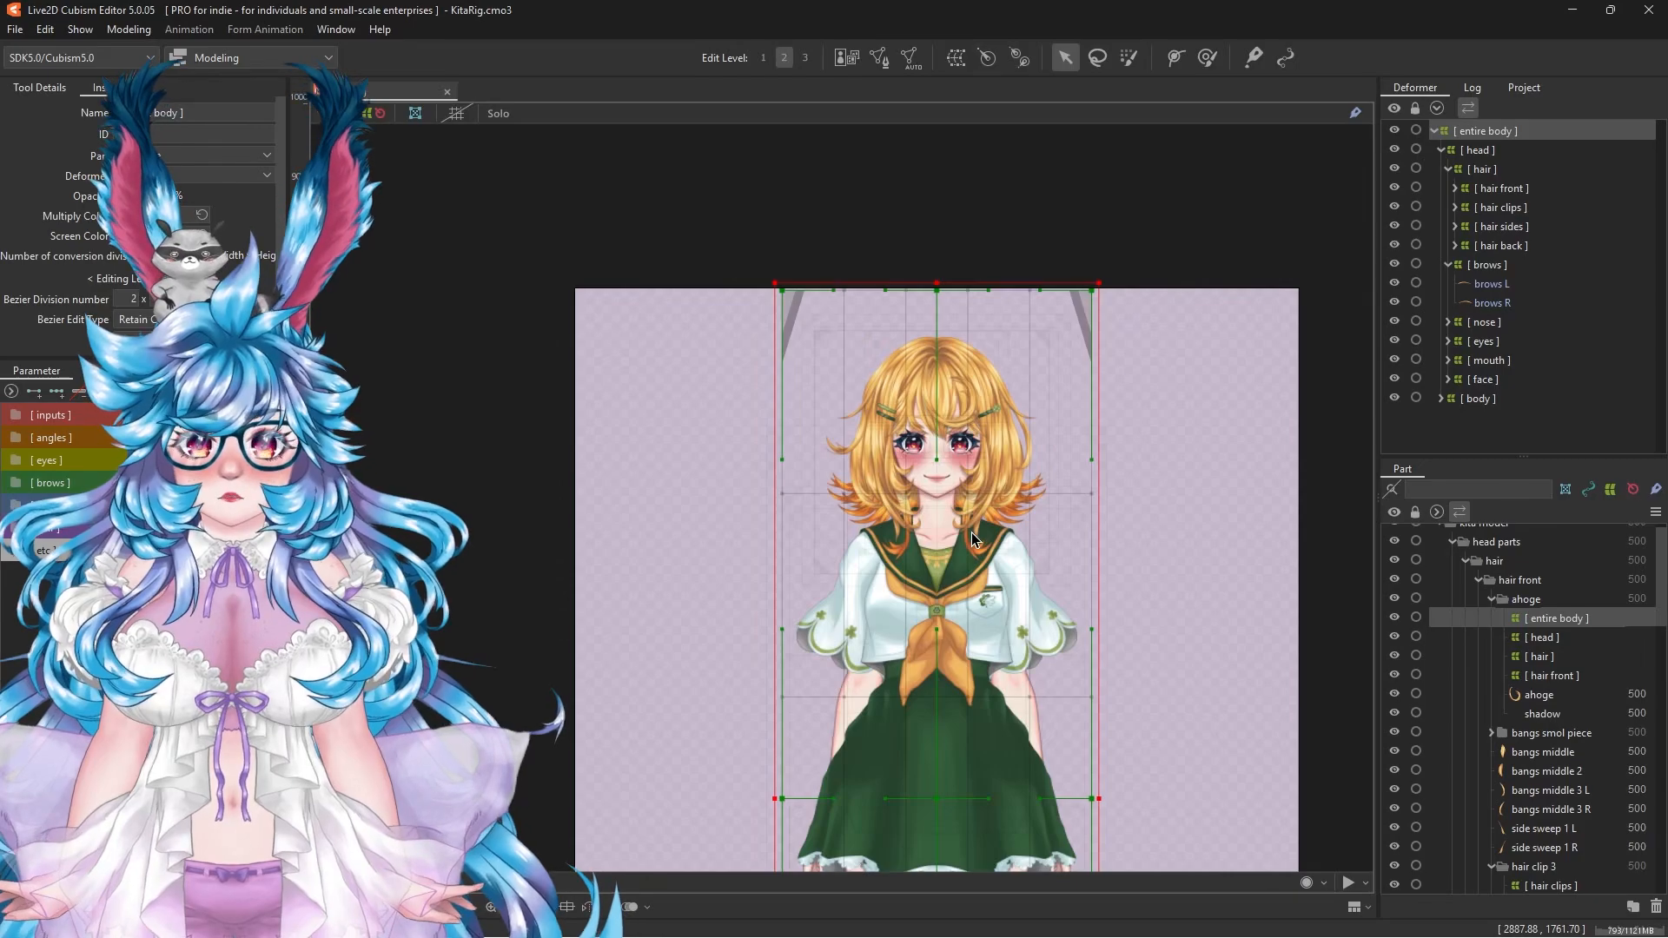
# Step: Try moving the entire body warp deformer on the canvas, and undo the move
pyautogui.moveTo(935, 786); pyautogui.dragTo(861, 679)
pyautogui.moveTo(861, 680)
pyautogui.mouseDown()
pyautogui.moveTo(950, 674)
pyautogui.moveTo(782, 648)
pyautogui.moveTo(925, 695)
pyautogui.moveTo(871, 681)
pyautogui.mouseUp()
pyautogui.hotkey('ctrl', 'z')
# Step: Try moving the head and hair warp deformers, undoing each move, and select the hair front deformer
pyautogui.click(1471, 155)
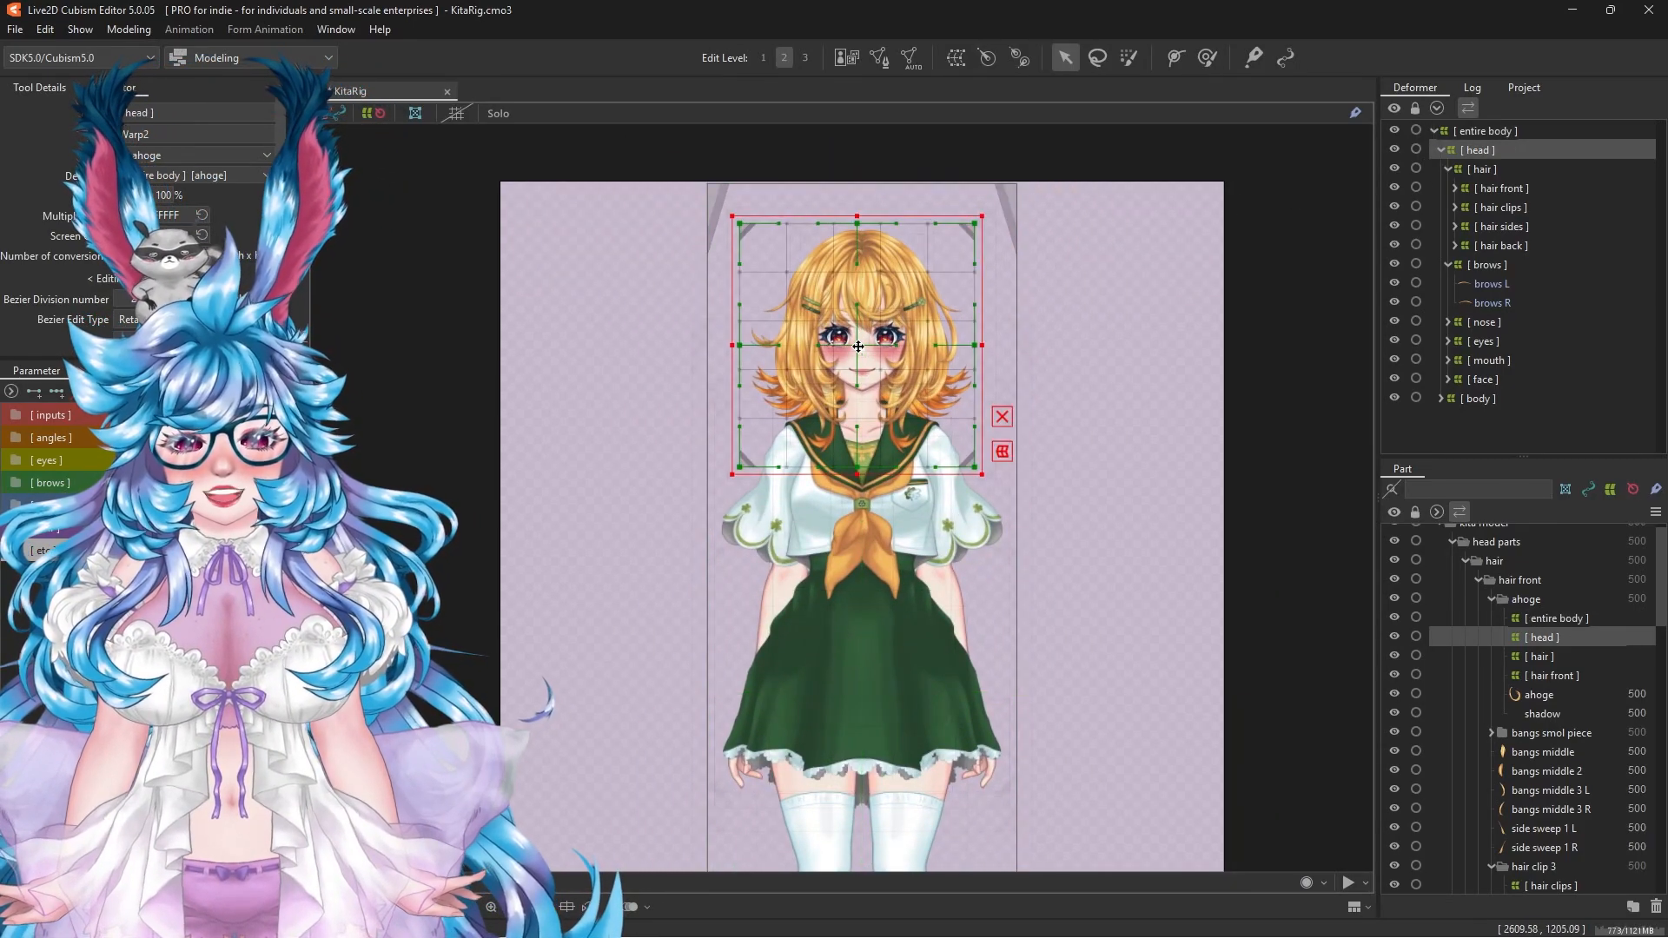
pyautogui.moveTo(858, 347); pyautogui.dragTo(990, 326)
pyautogui.hotkey('ctrl', 'z')
pyautogui.click(1481, 168)
pyautogui.hotkey('ctrl', 'z')
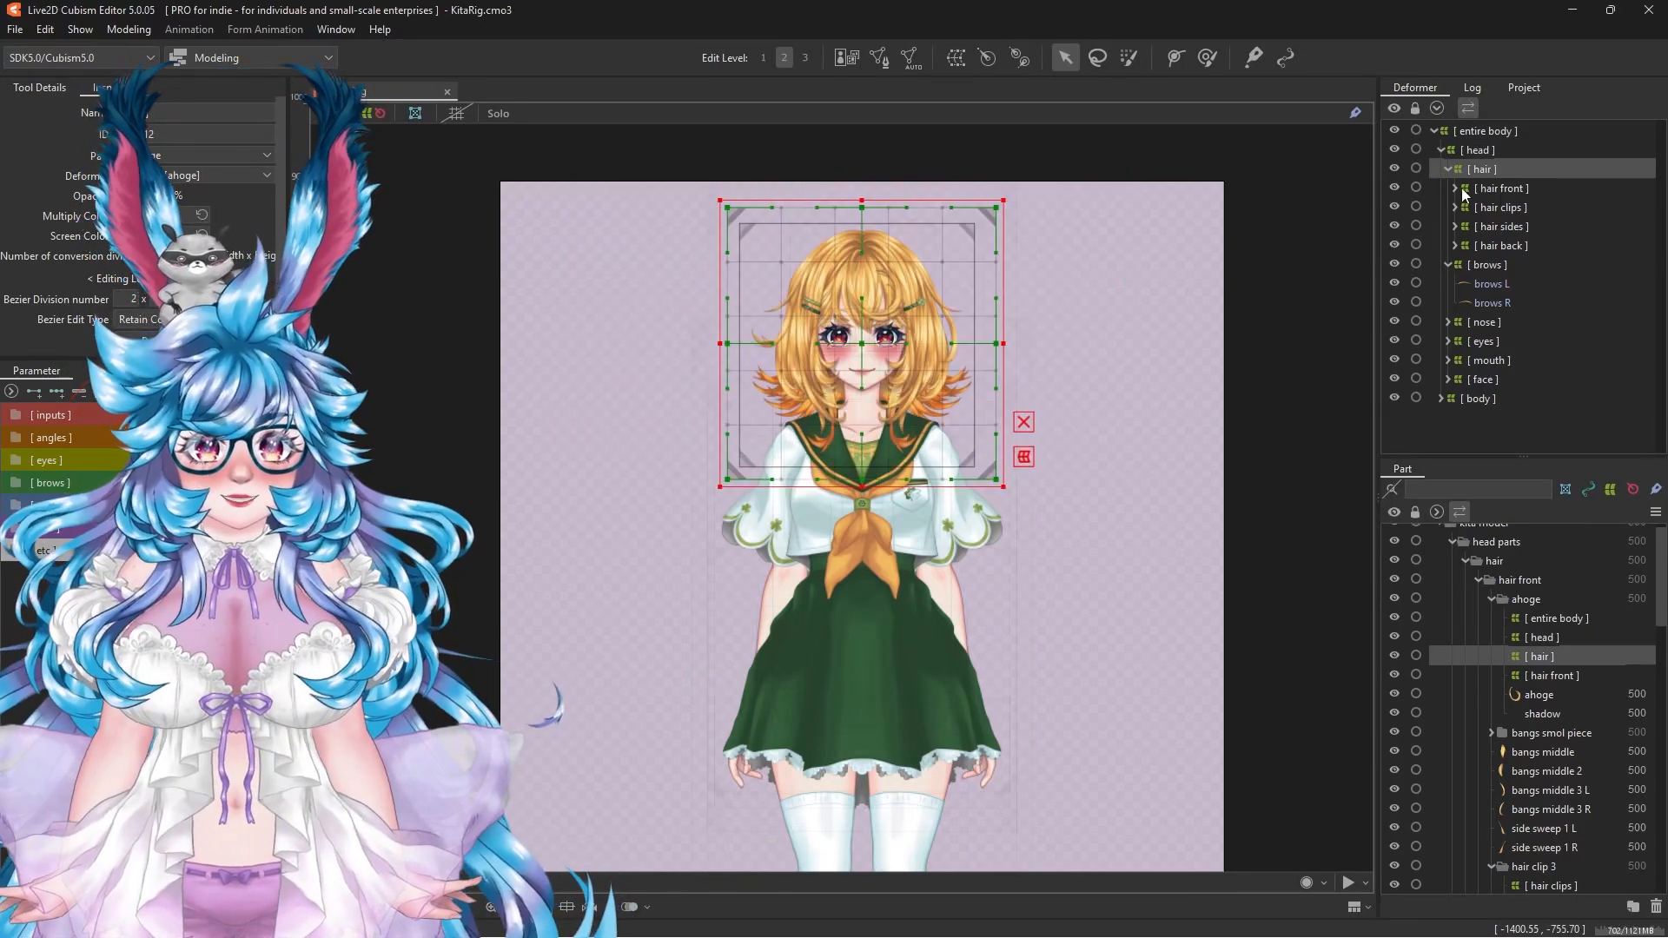
pyautogui.click(1466, 191)
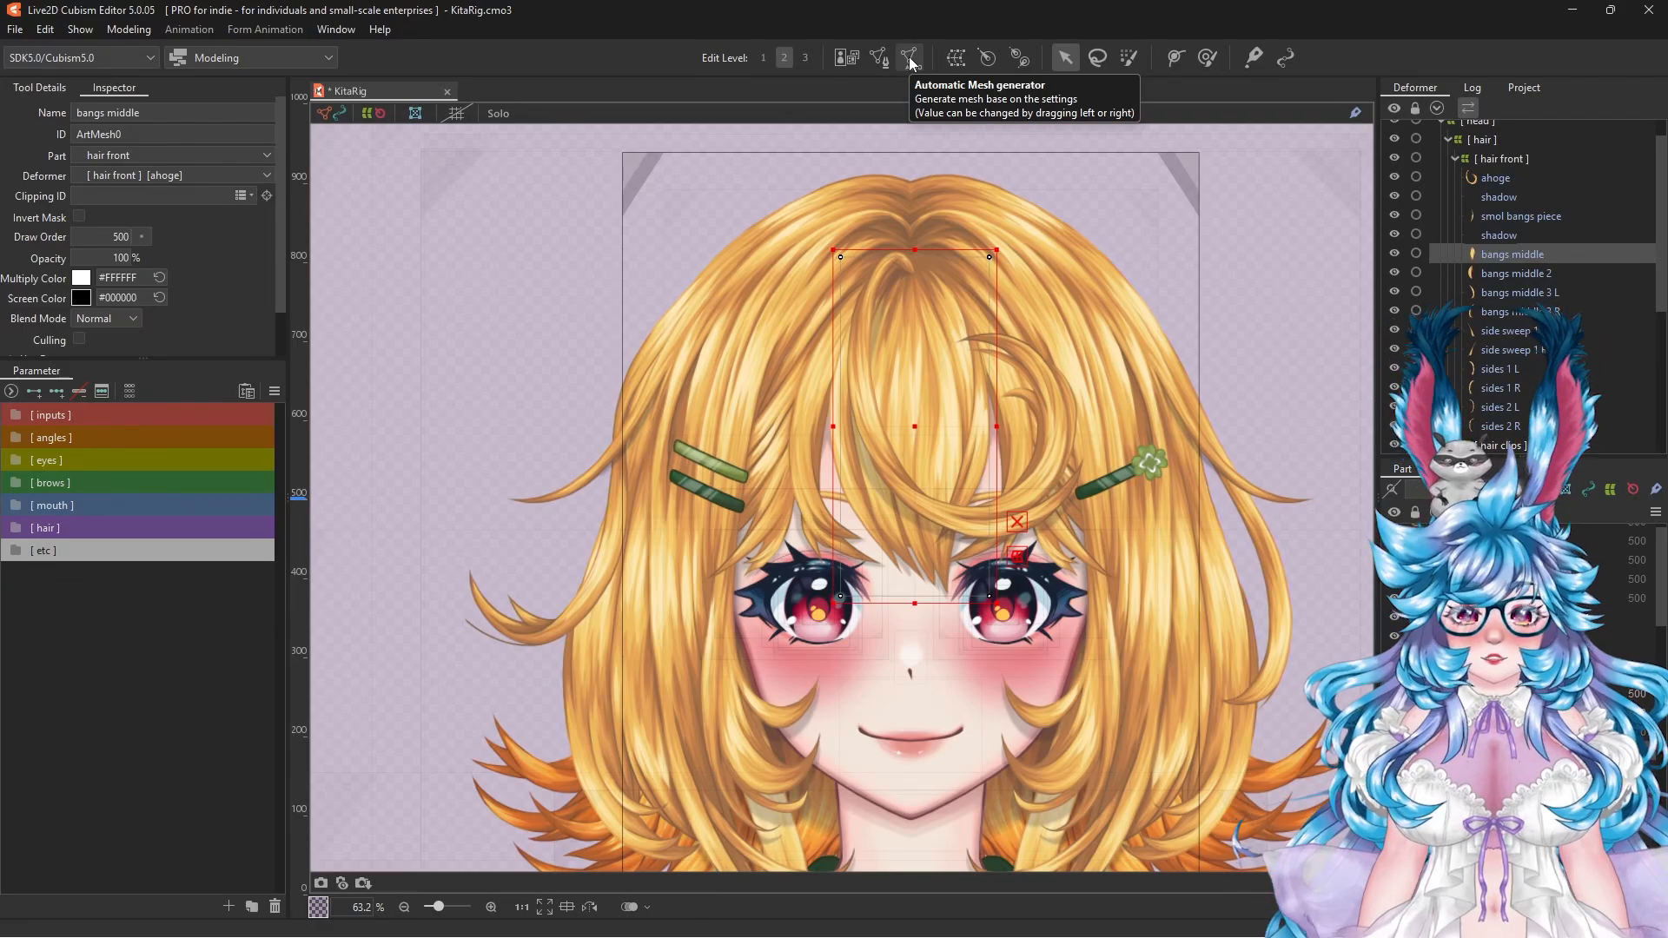
# Step: Generate an automatic mesh for the bangs middle art mesh with the Standard preset
pyautogui.click(910, 59)
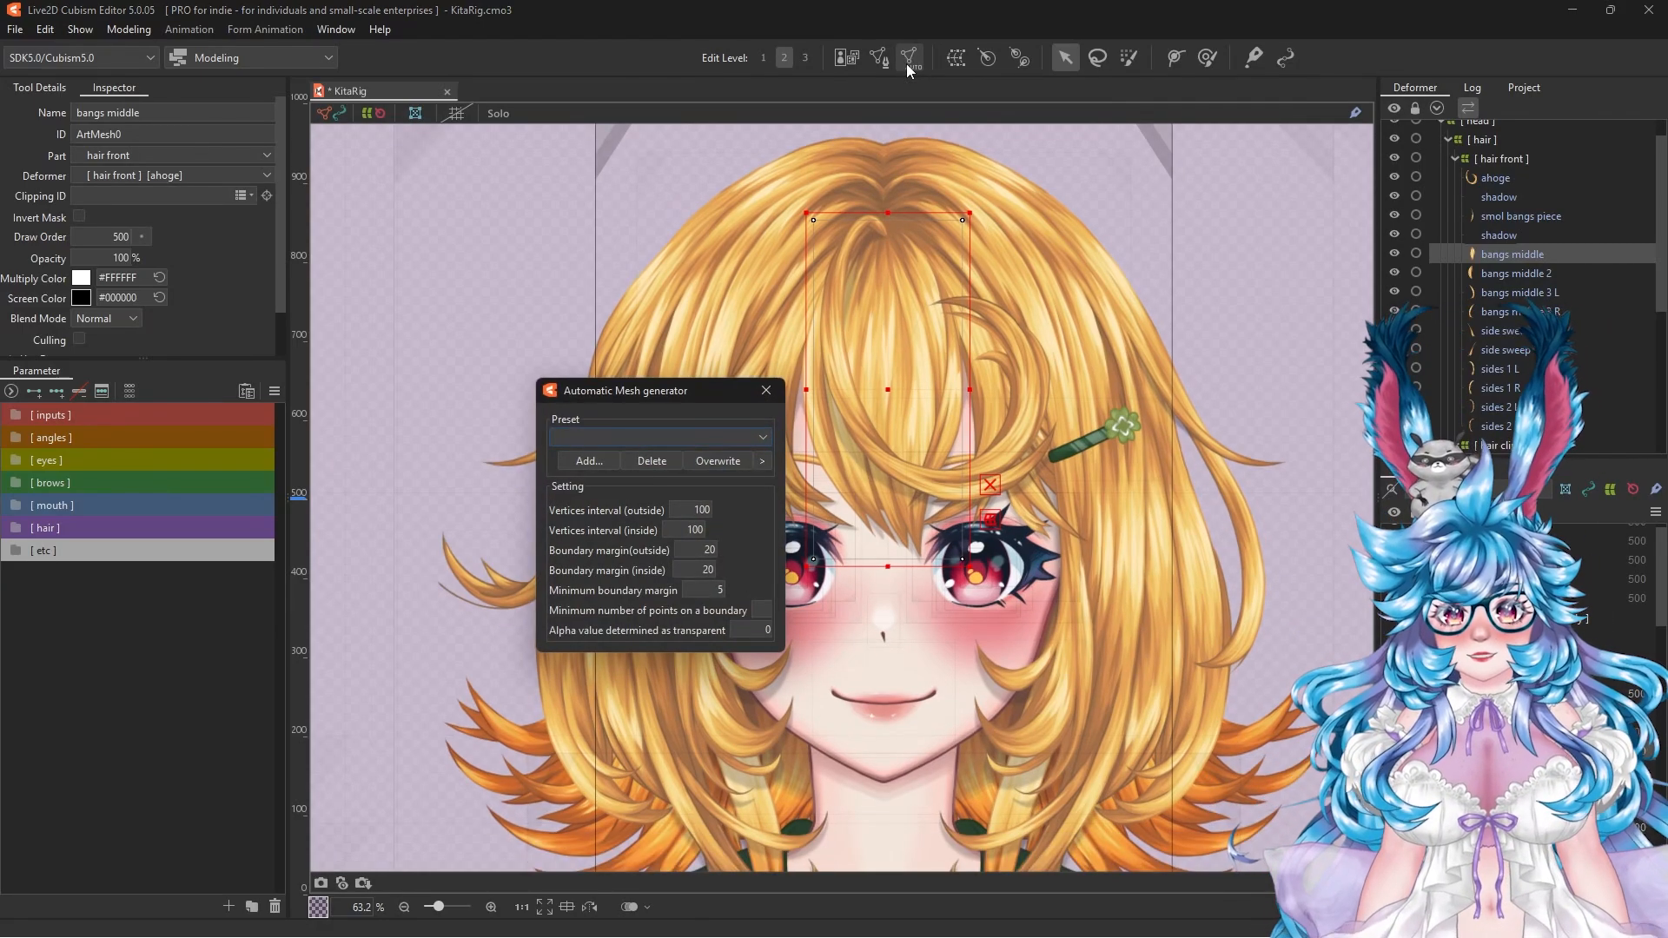
pyautogui.click(764, 443)
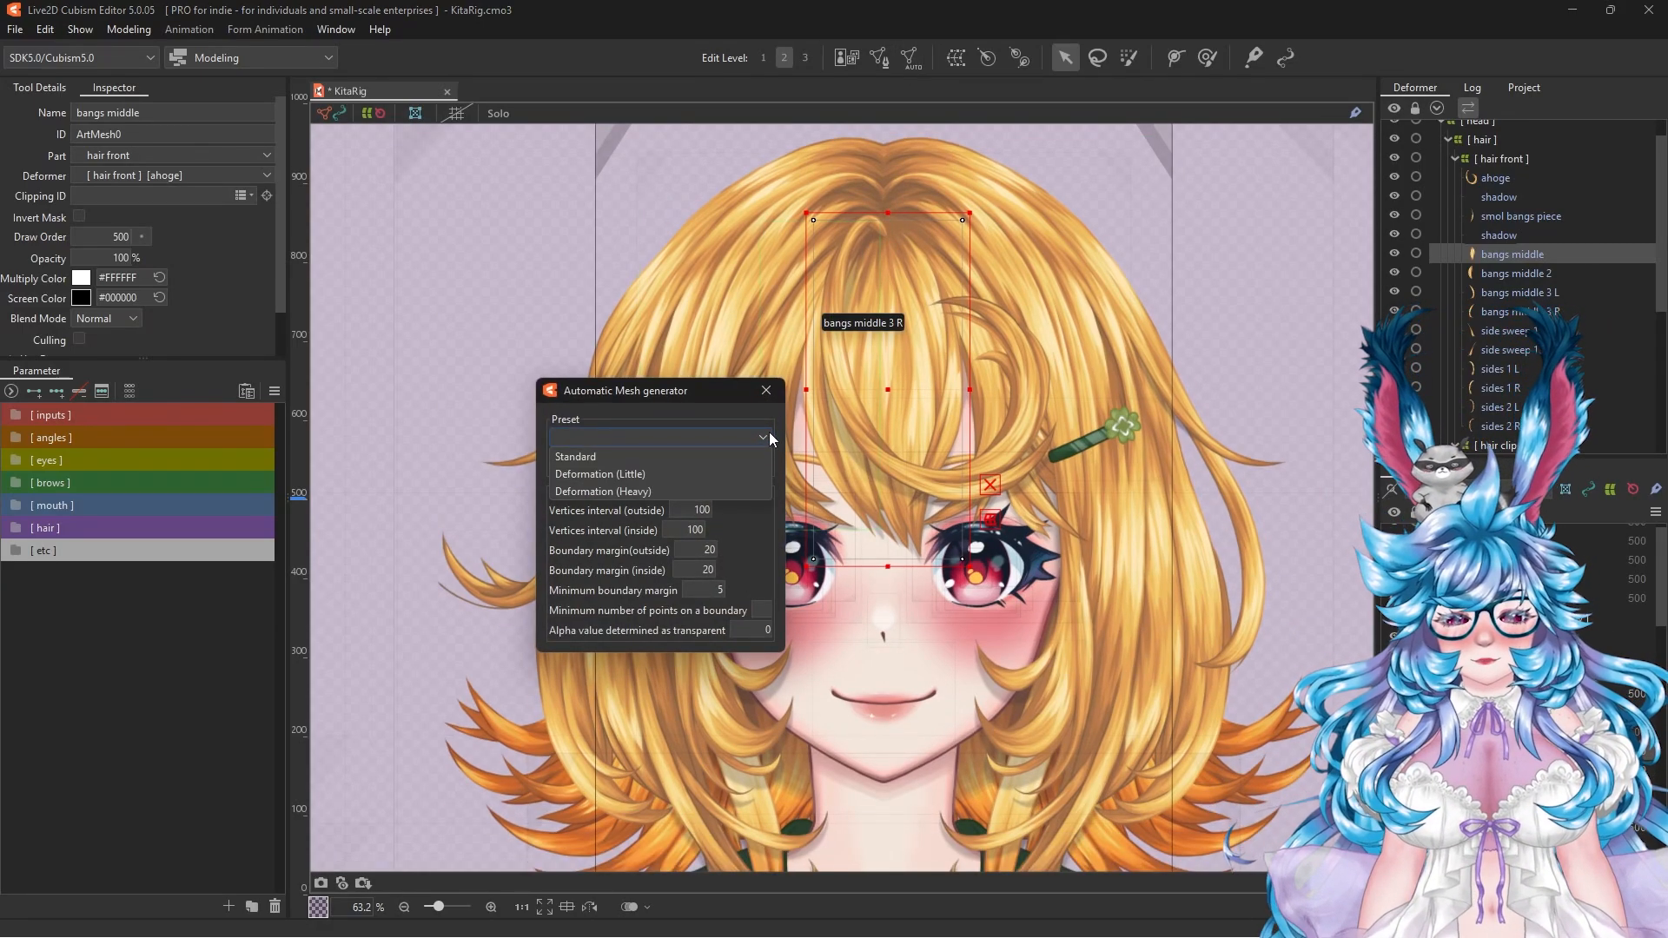
pyautogui.click(610, 455)
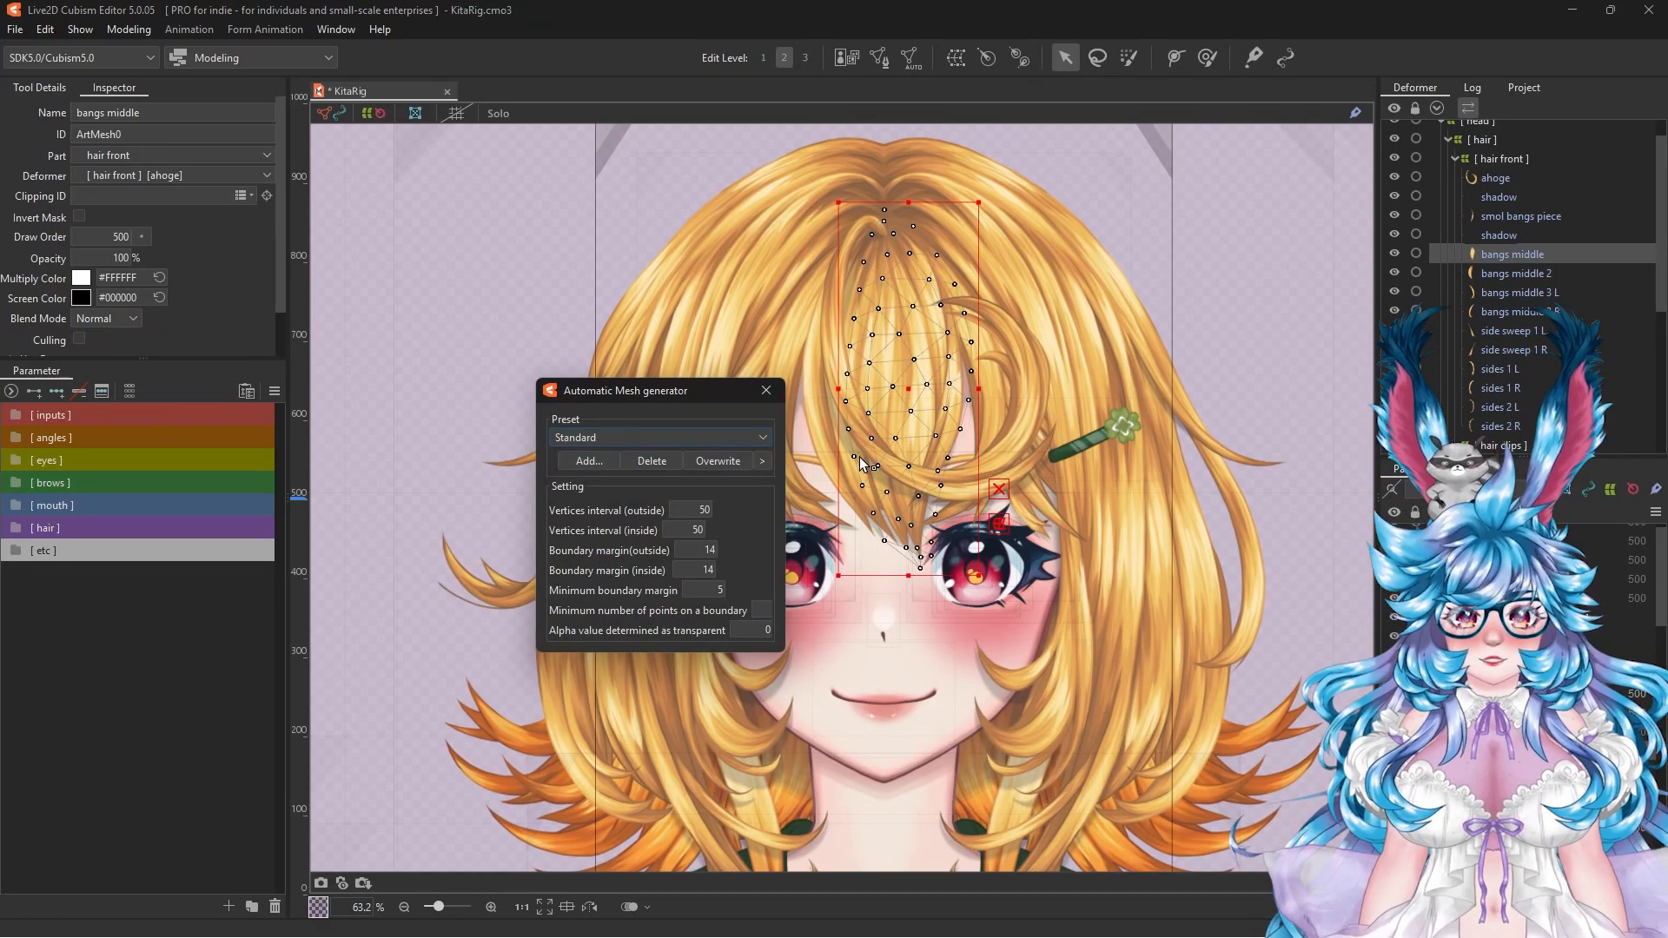
# Step: Try the Deformation (Little) and Deformation (Heavy) mesh presets on bangs middle and inspect the mesh density
pyautogui.click(657, 441)
pyautogui.click(641, 476)
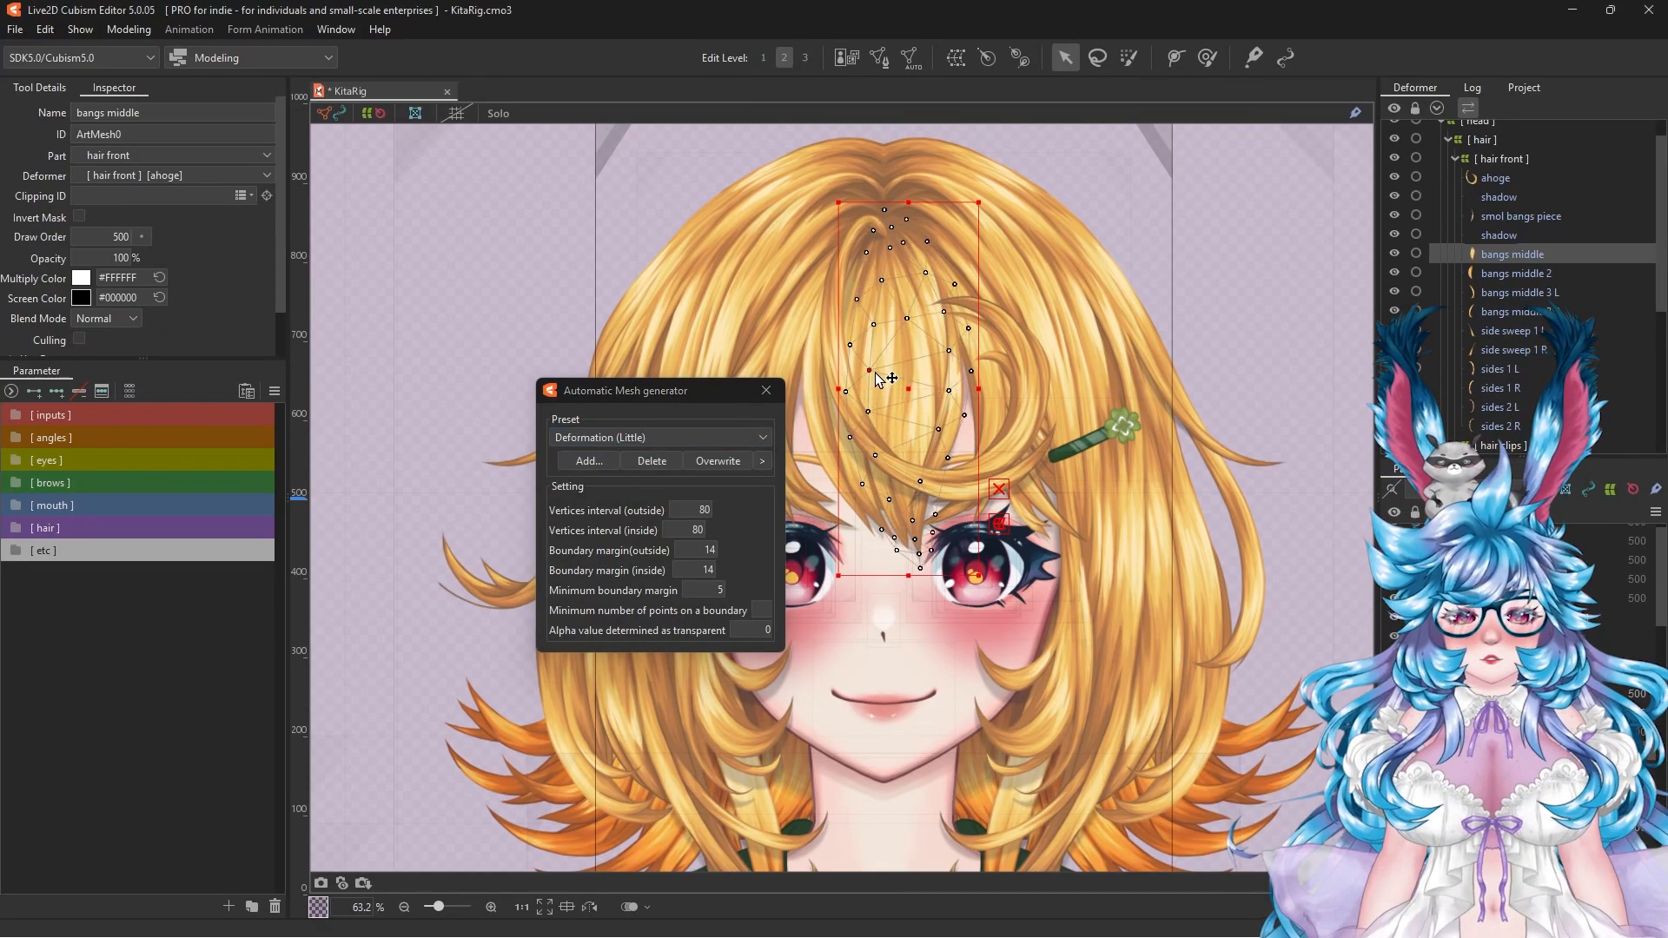
pyautogui.click(672, 437)
pyautogui.click(663, 488)
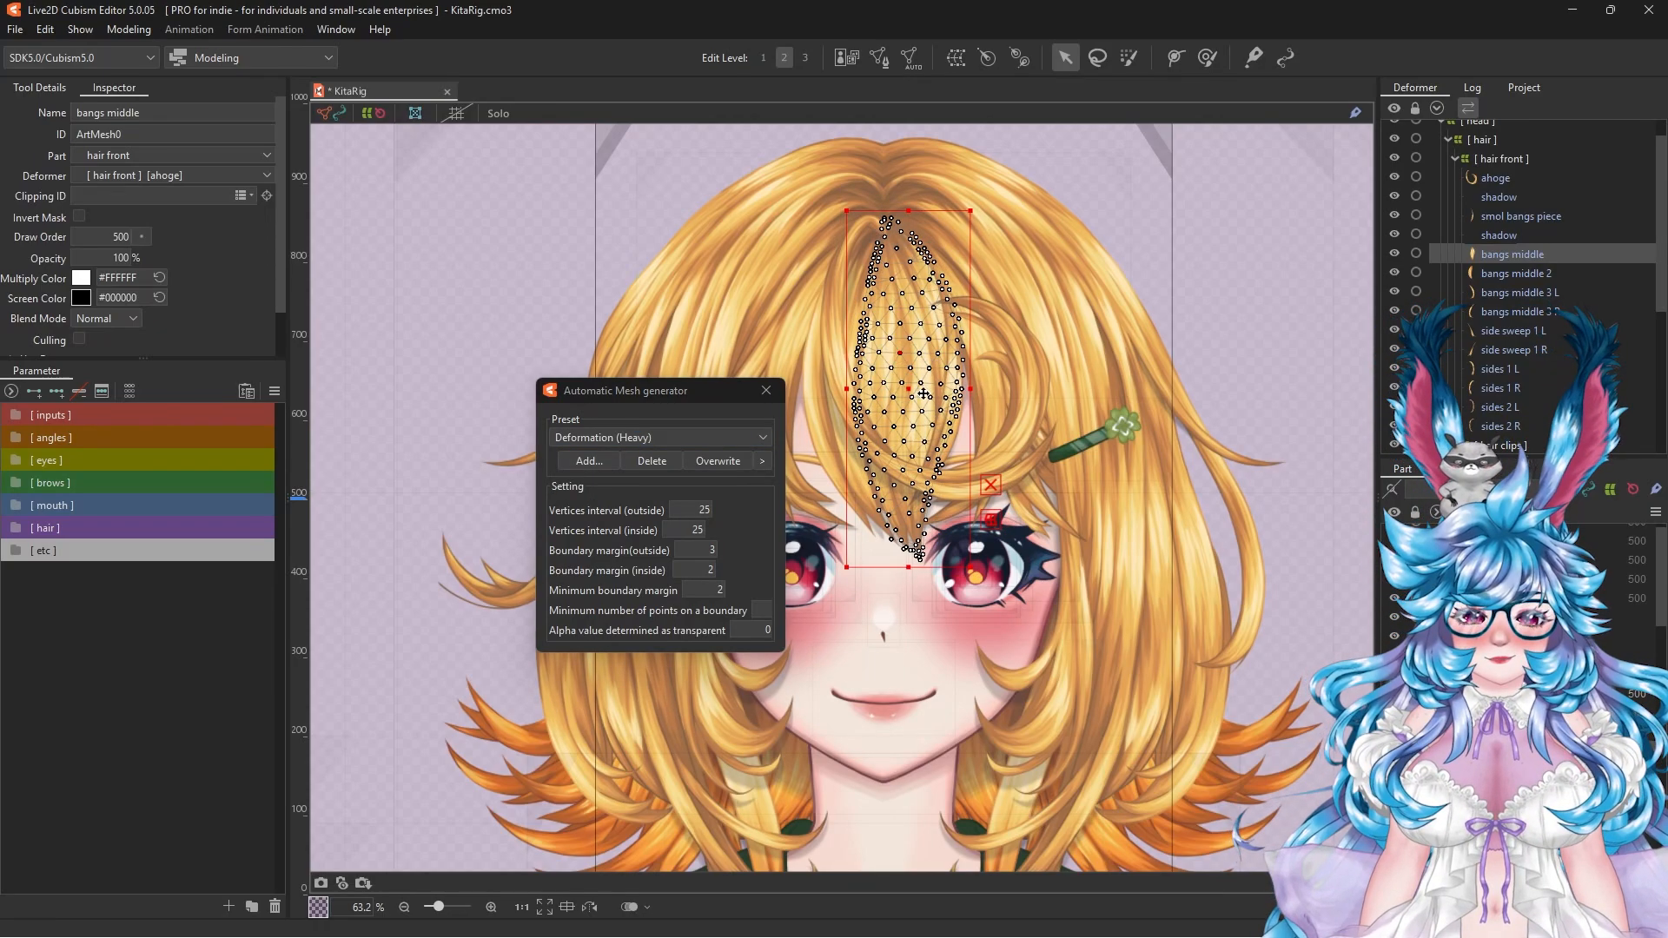
pyautogui.scroll(3, 923, 393)
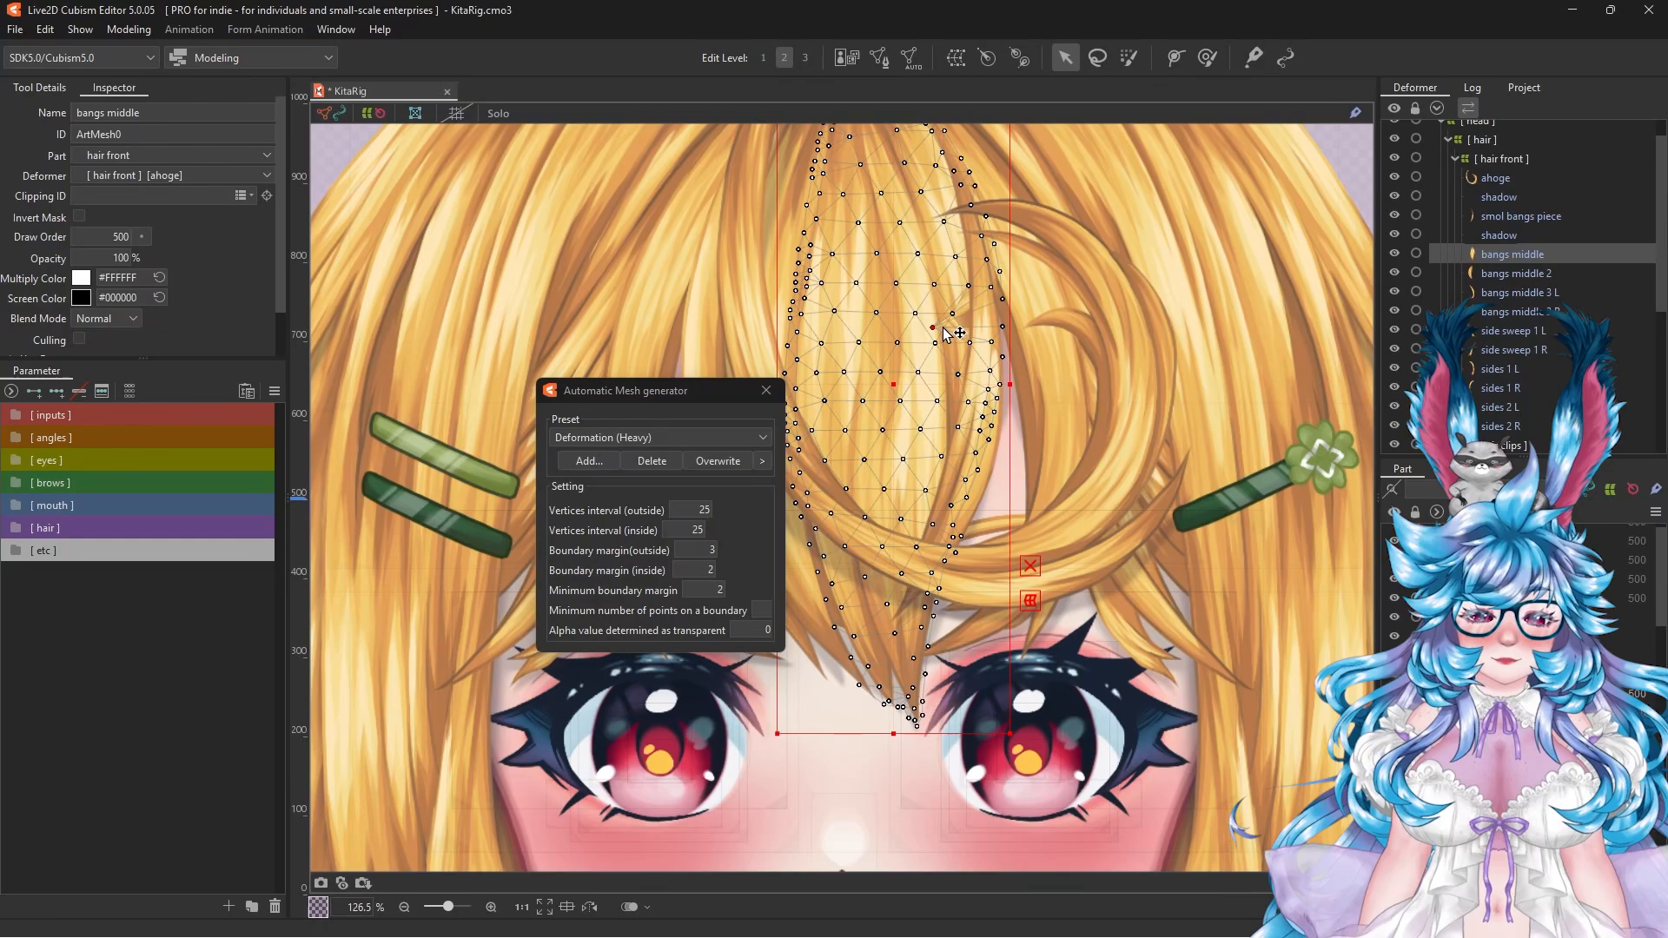
pyautogui.scroll(-3, 998, 330)
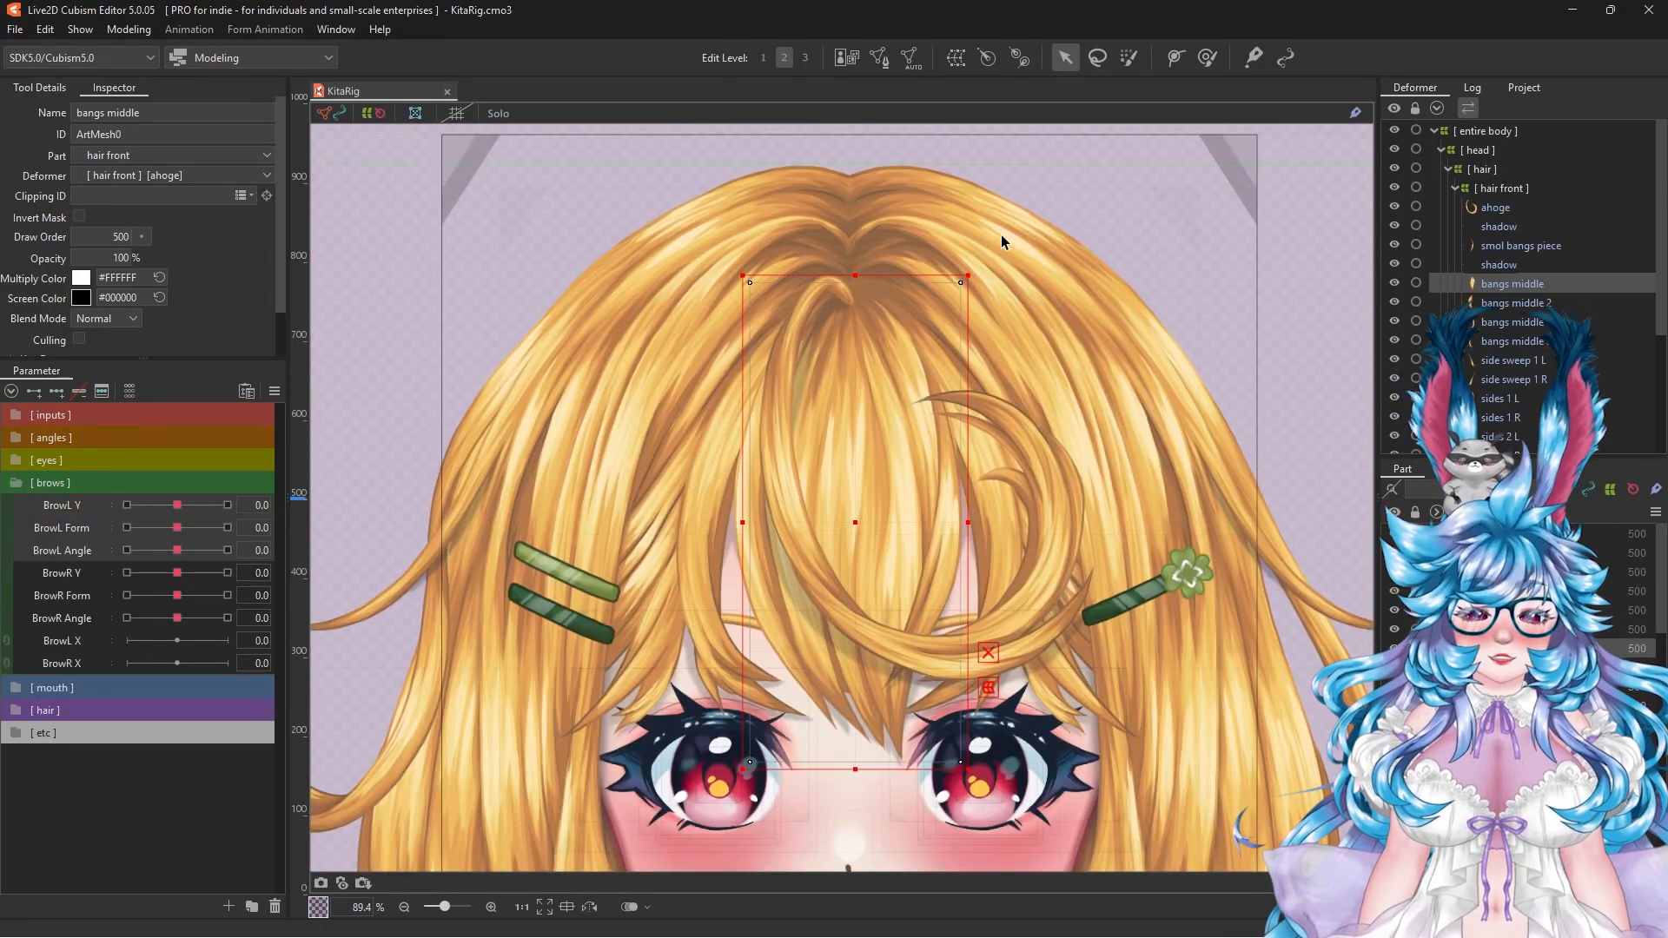
# Step: Enter manual mesh editing for bangs middle and erase the interior vertices, keeping the outline points
pyautogui.click(880, 57)
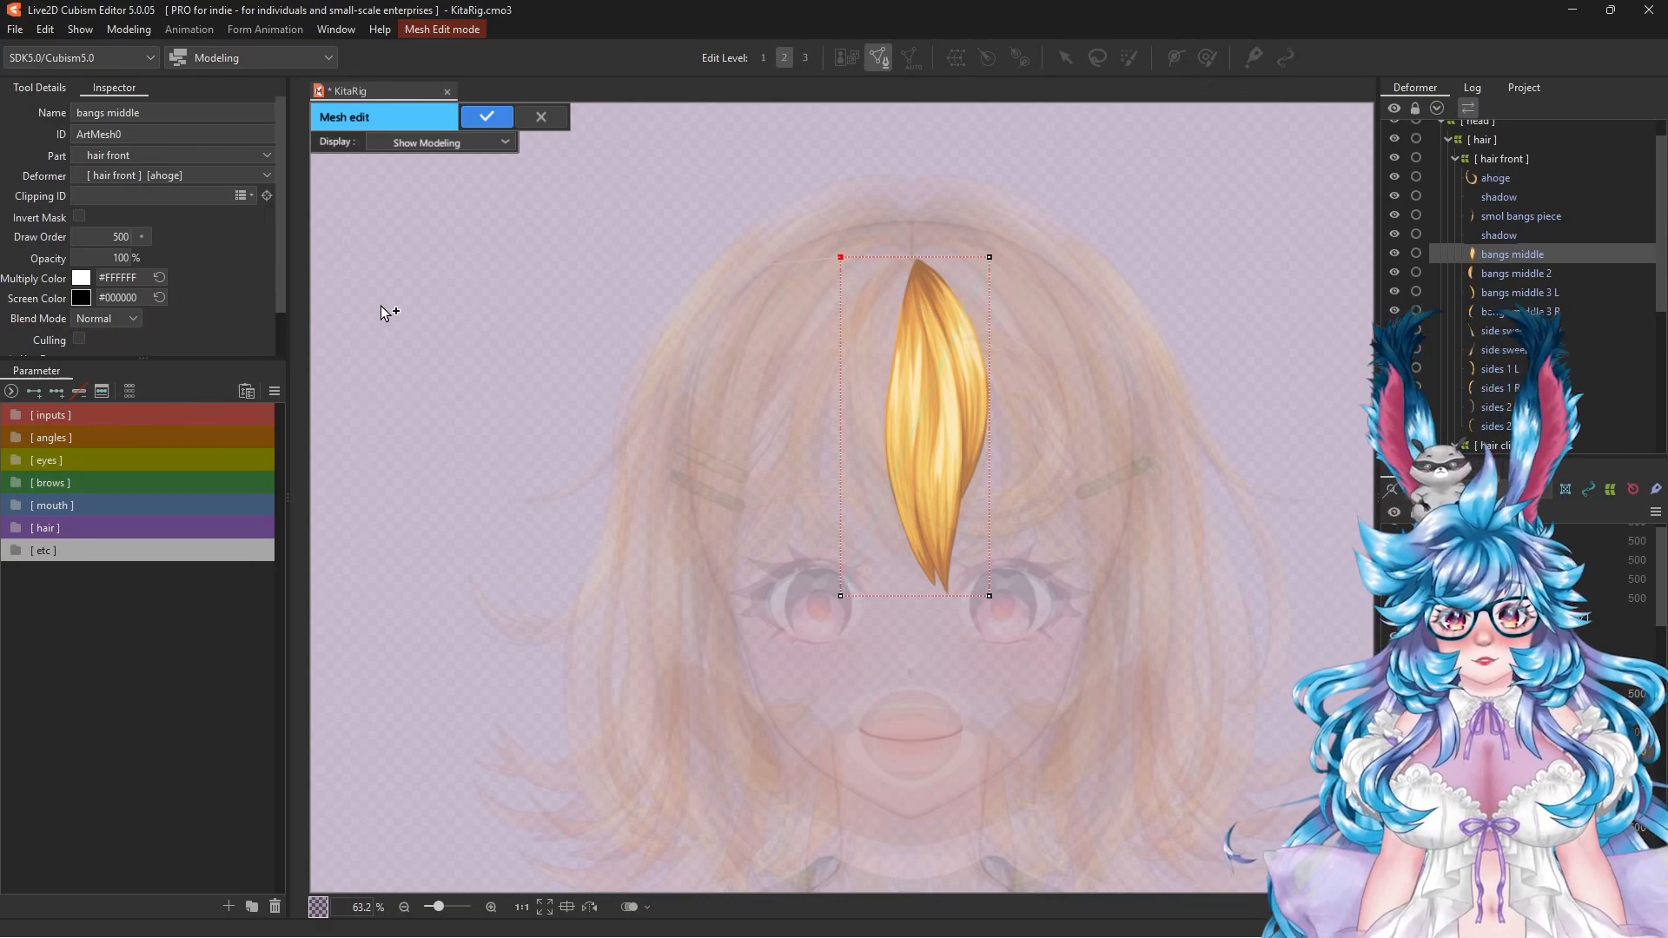
pyautogui.click(41, 90)
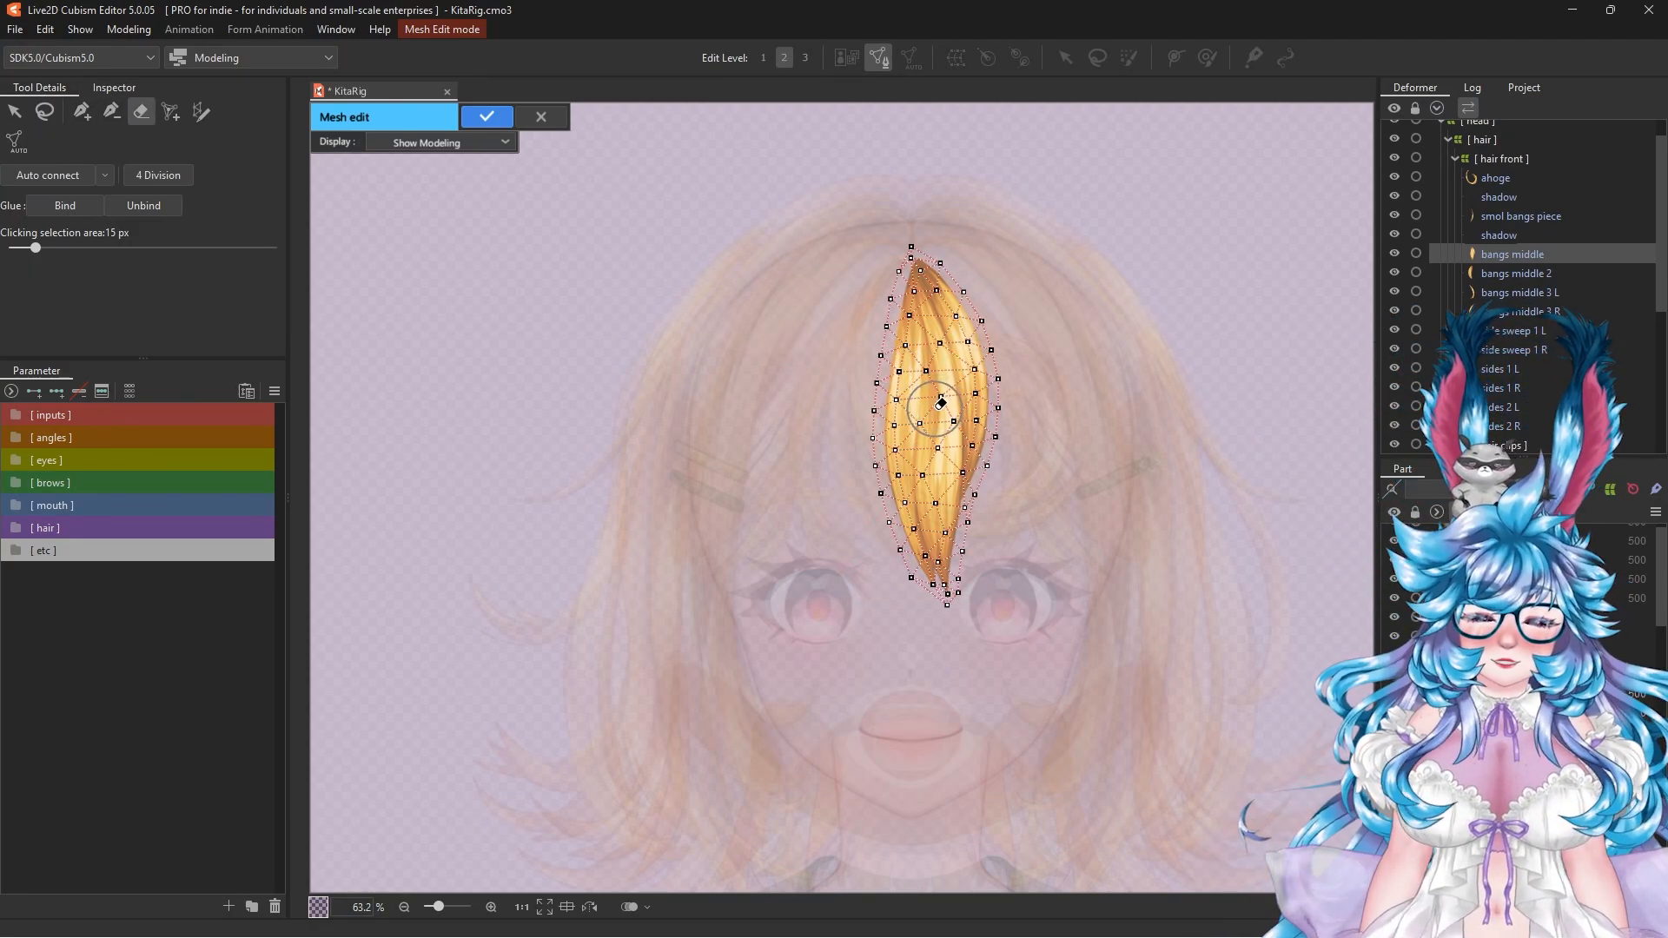
pyautogui.moveTo(941, 402)
pyautogui.mouseDown()
pyautogui.moveTo(961, 259)
pyautogui.moveTo(945, 335)
pyautogui.moveTo(962, 363)
pyautogui.moveTo(981, 358)
pyautogui.moveTo(981, 325)
pyautogui.moveTo(997, 388)
pyautogui.moveTo(979, 444)
pyautogui.mouseUp()
# Step: Add six interior vertices down the middle of the bangs middle mesh
pyautogui.click(170, 111)
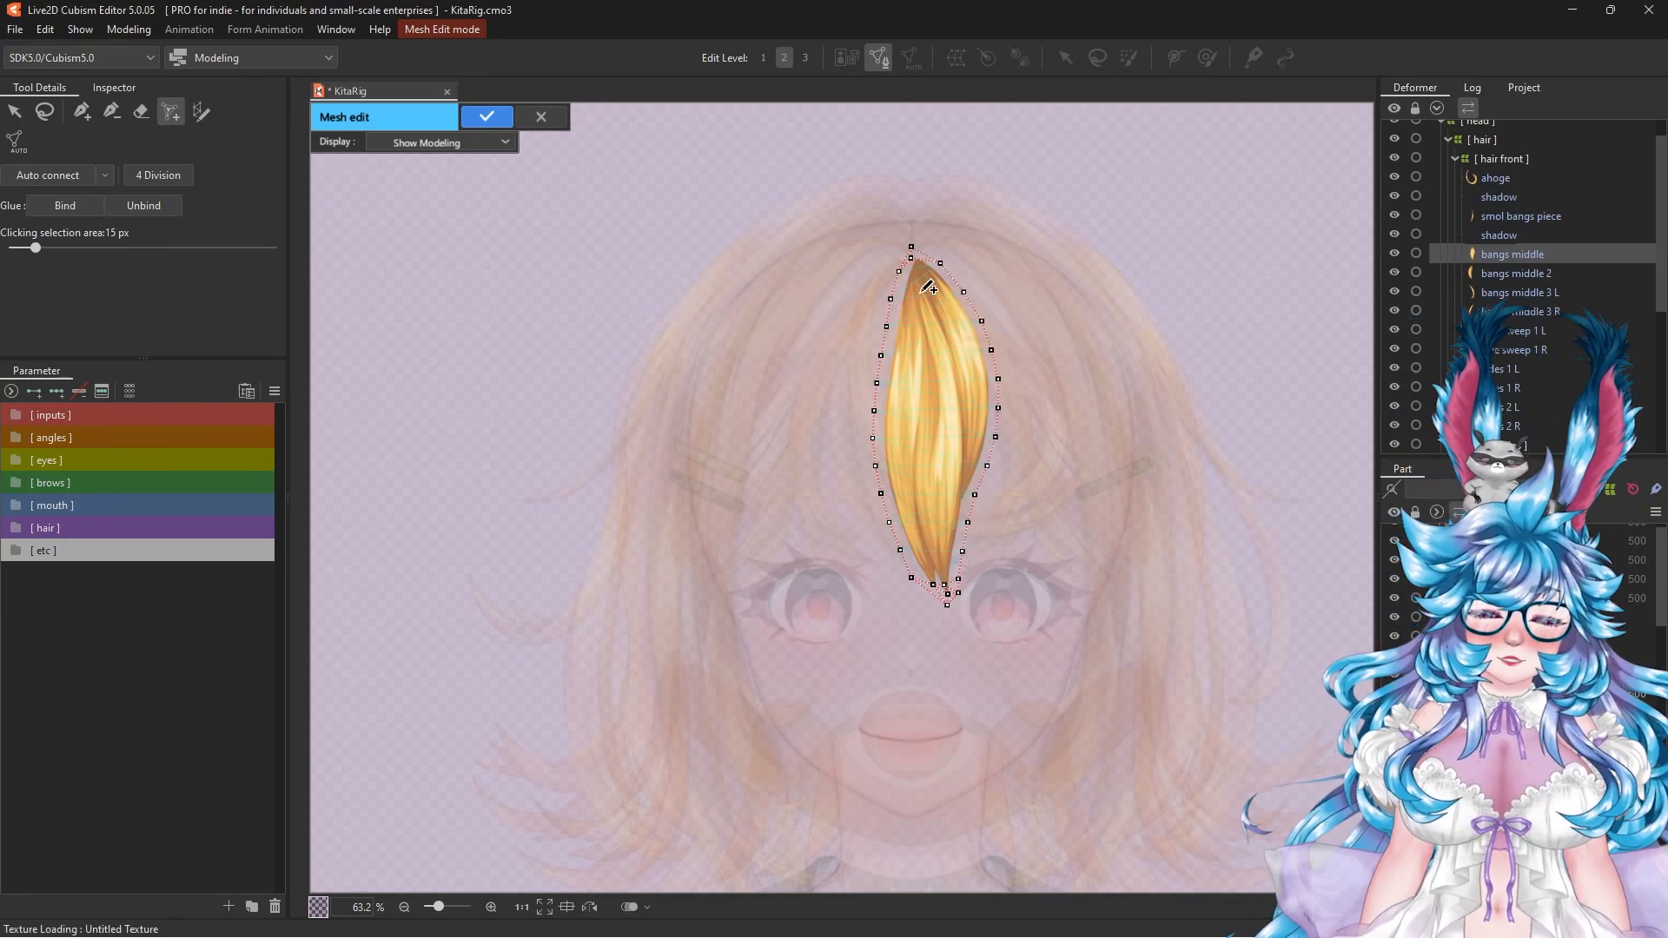
pyautogui.click(913, 306)
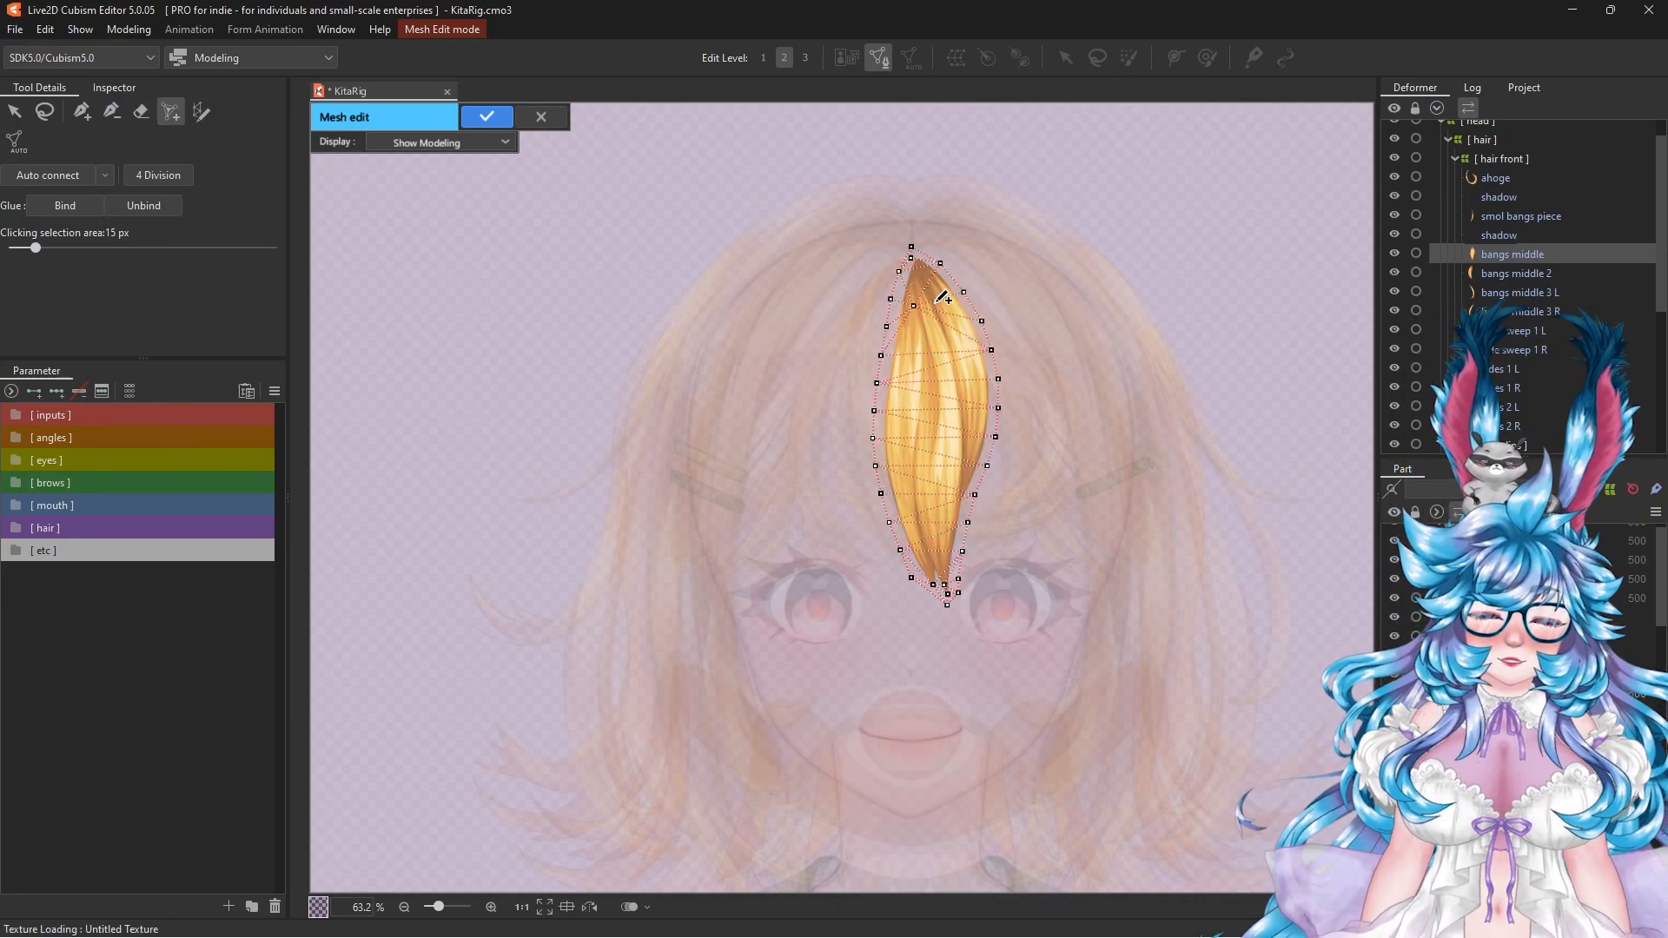
pyautogui.click(961, 326)
pyautogui.click(945, 362)
pyautogui.click(938, 403)
pyautogui.click(913, 428)
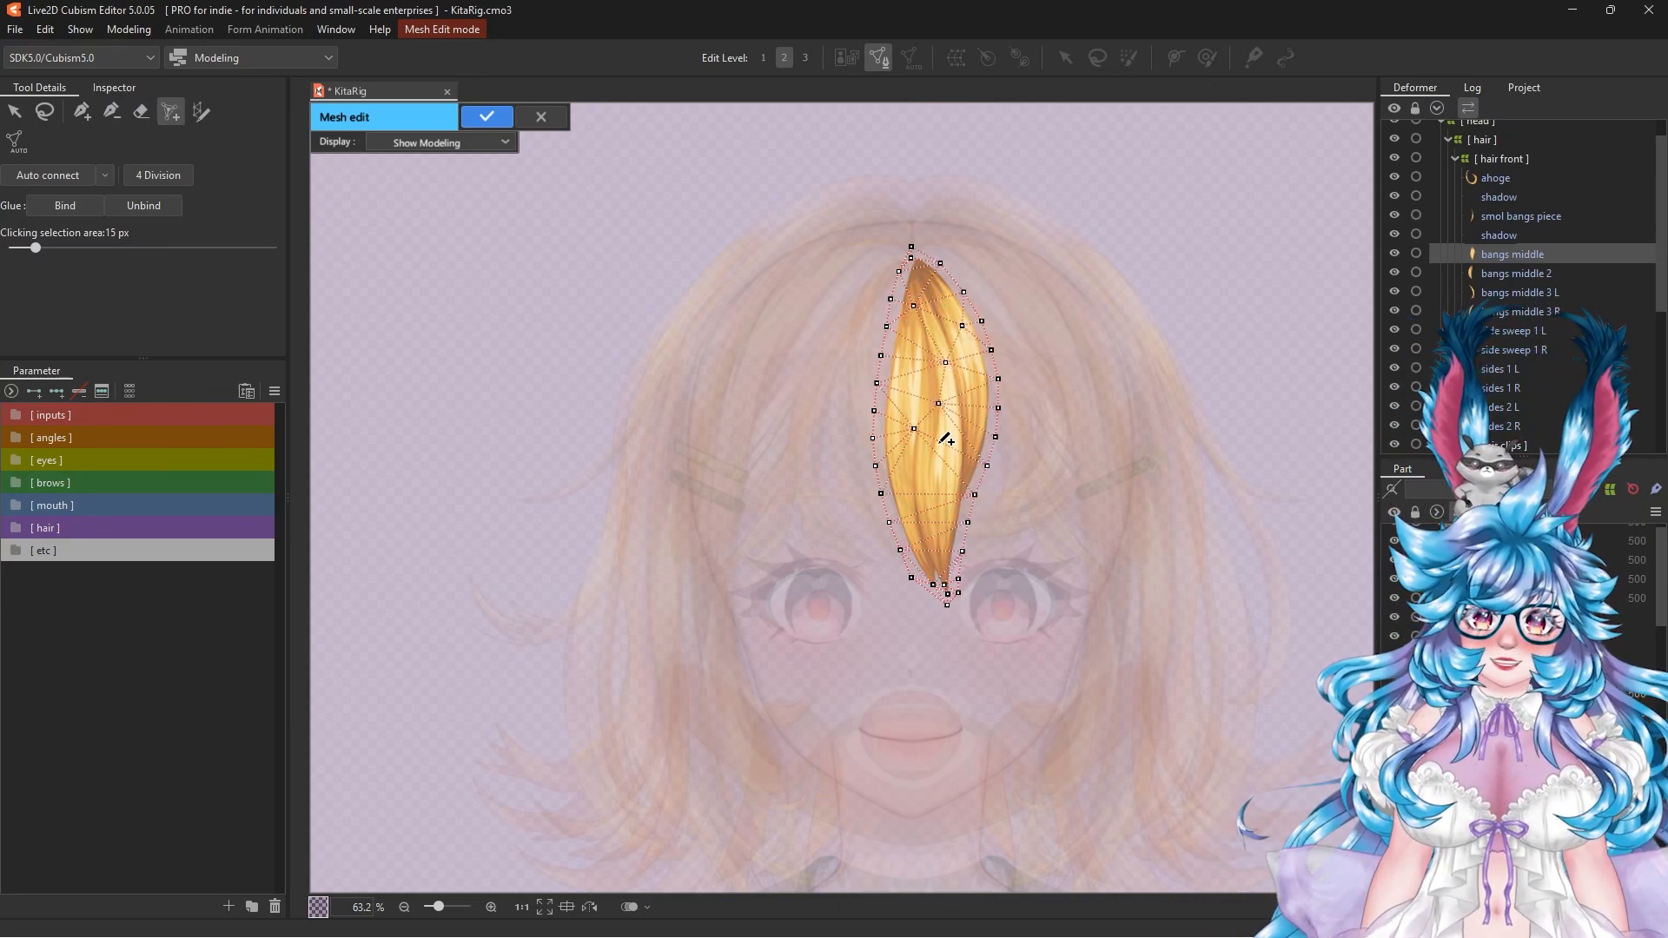
pyautogui.click(938, 474)
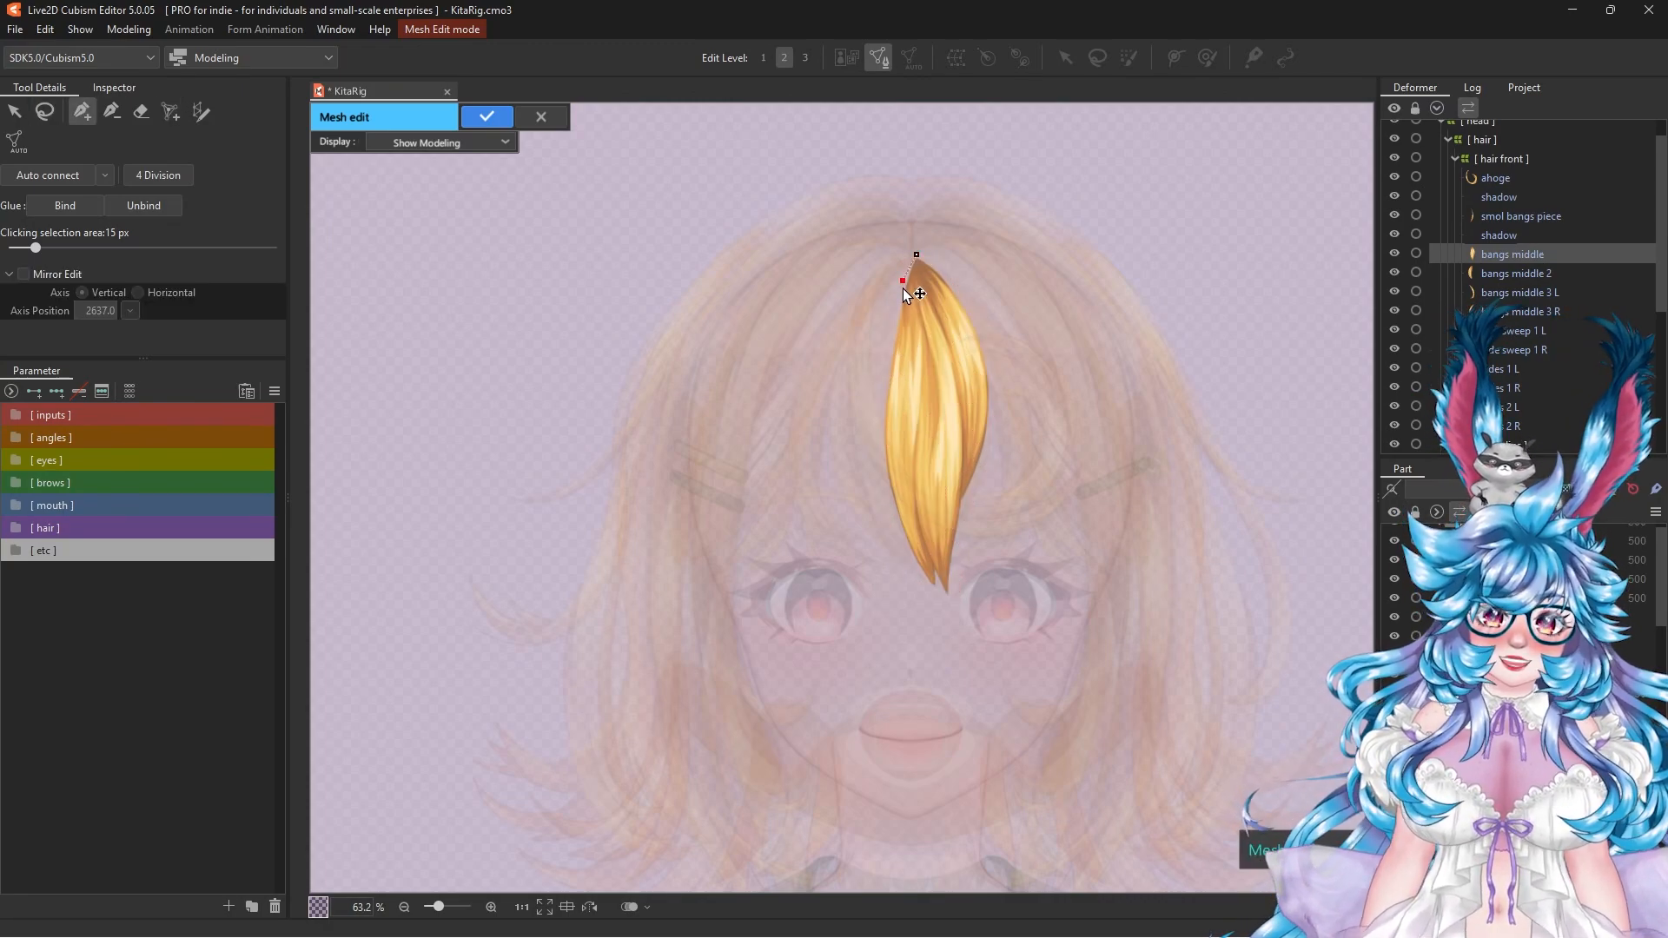
# Step: Draw connected mesh vertices along the outer edge and down the centre of the bangs middle strand
pyautogui.click(893, 330)
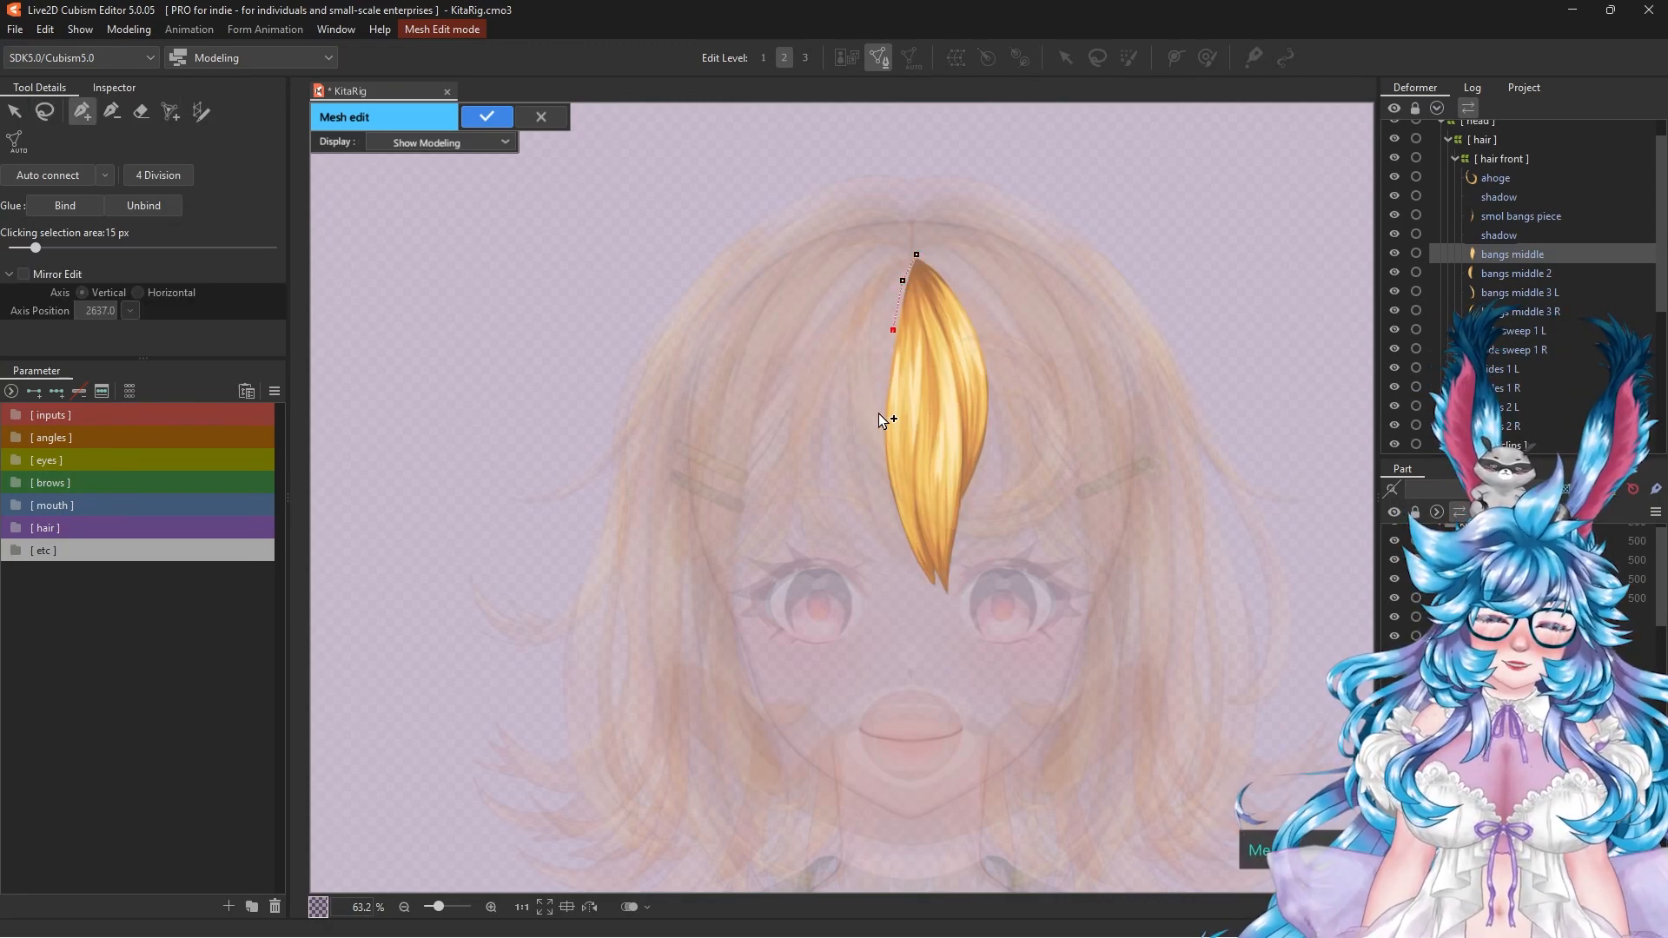
pyautogui.click(882, 464)
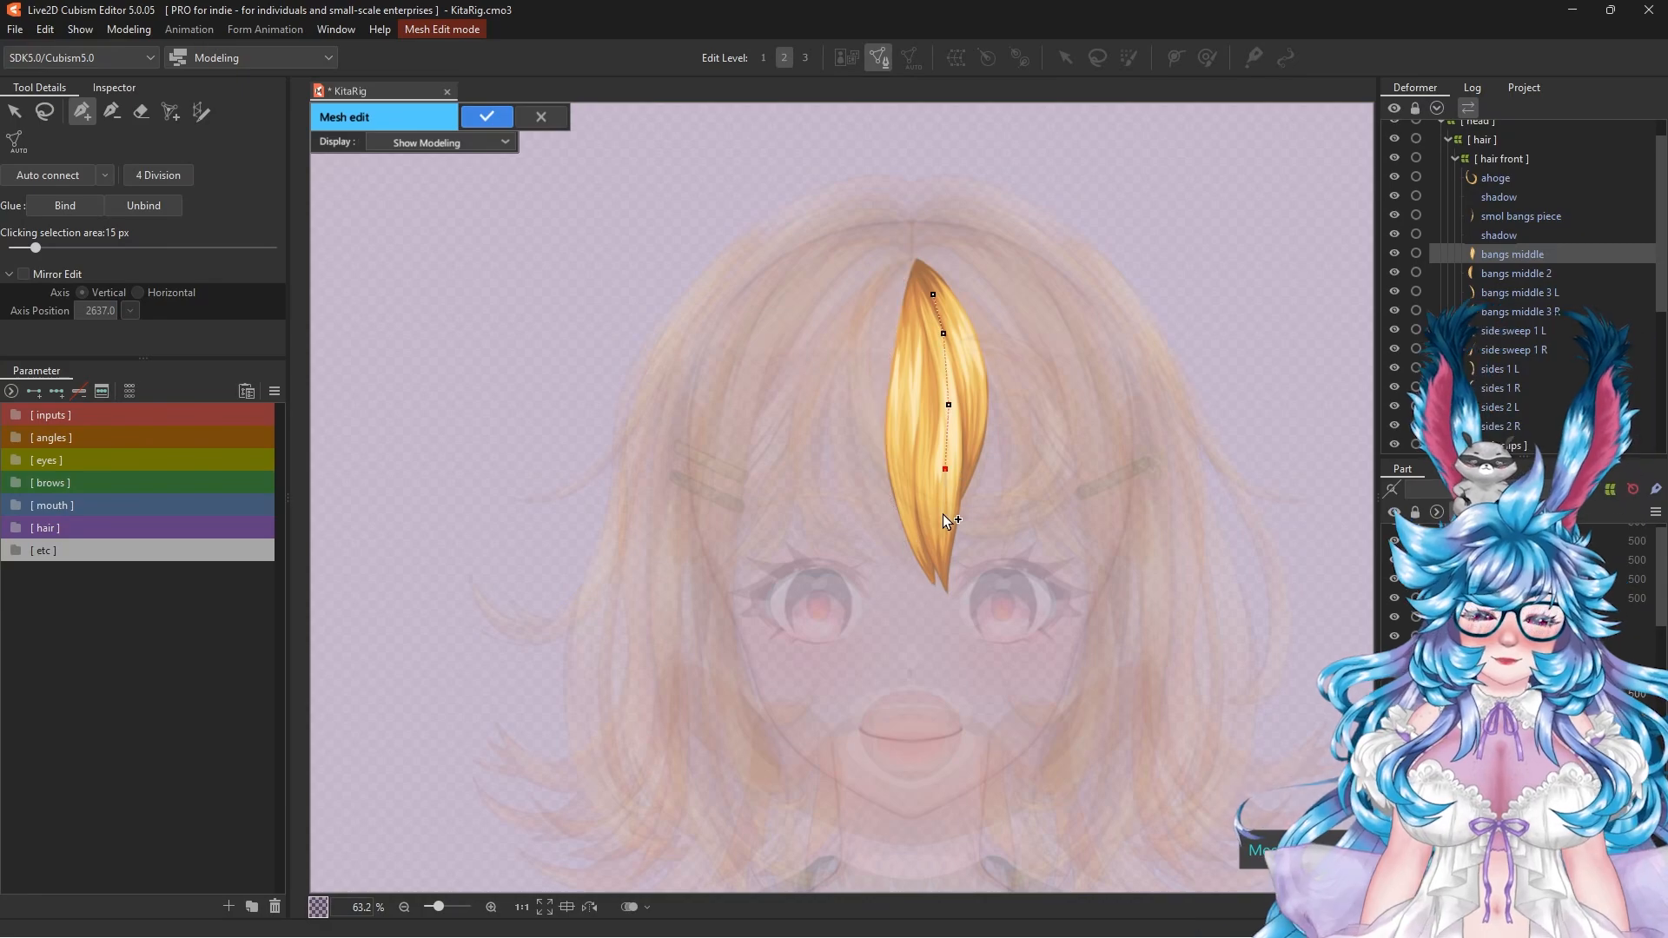
pyautogui.click(940, 531)
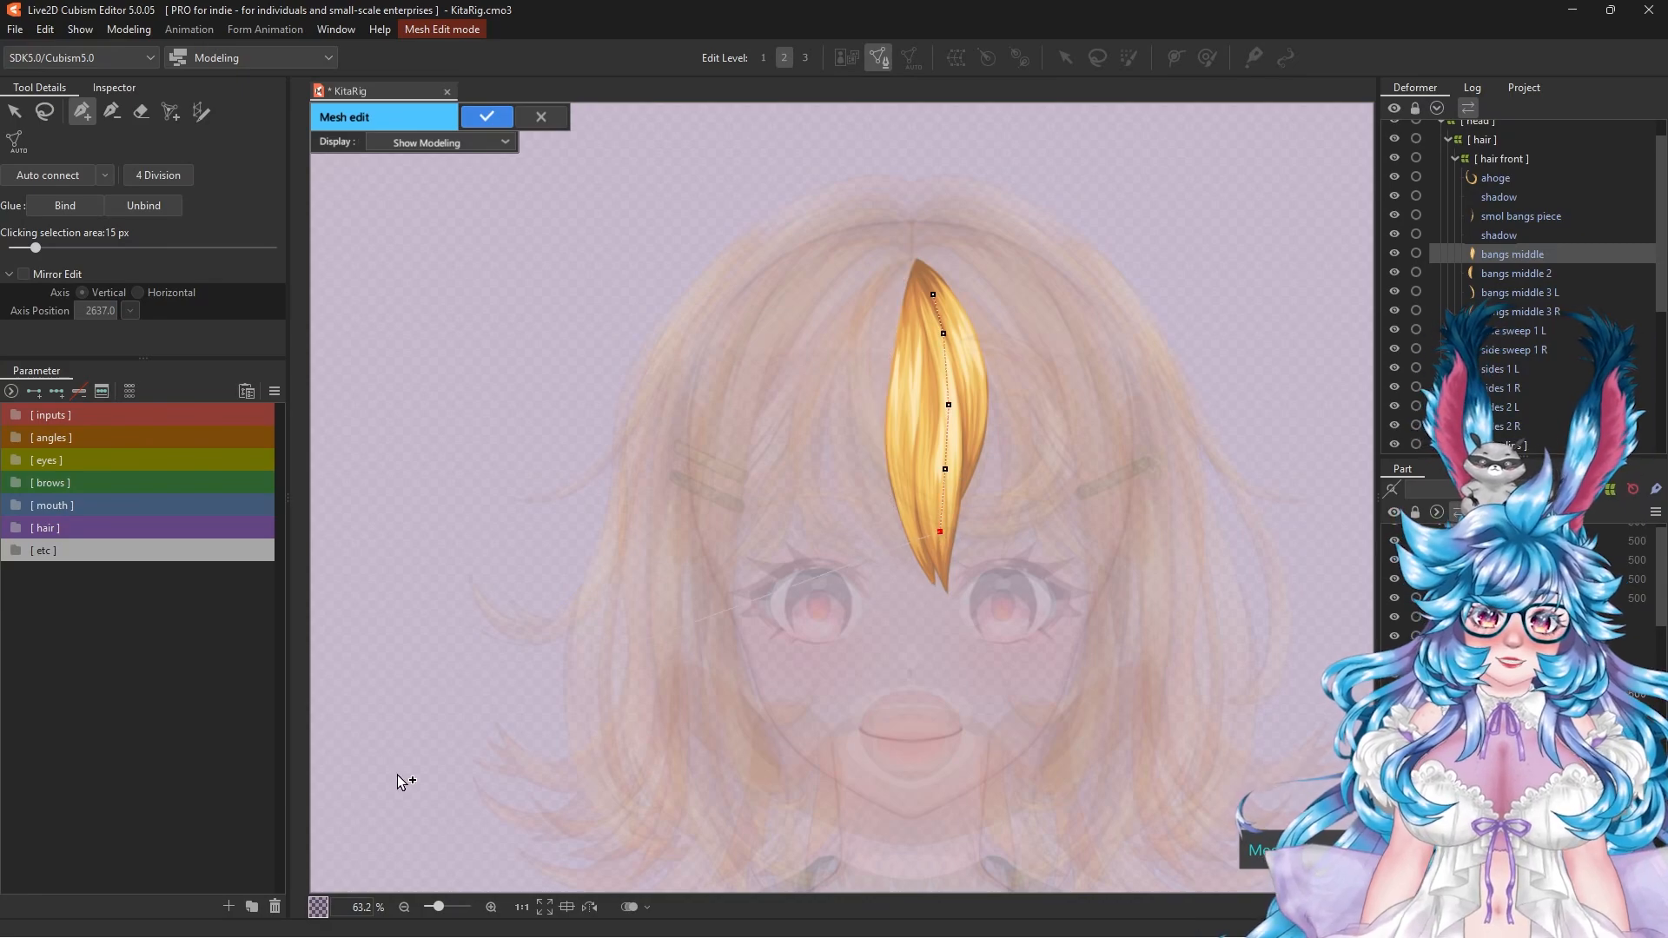
# Step: Delete the middle vertex of the centre line on bangs middle, and undo the deletion
pyautogui.click(111, 110)
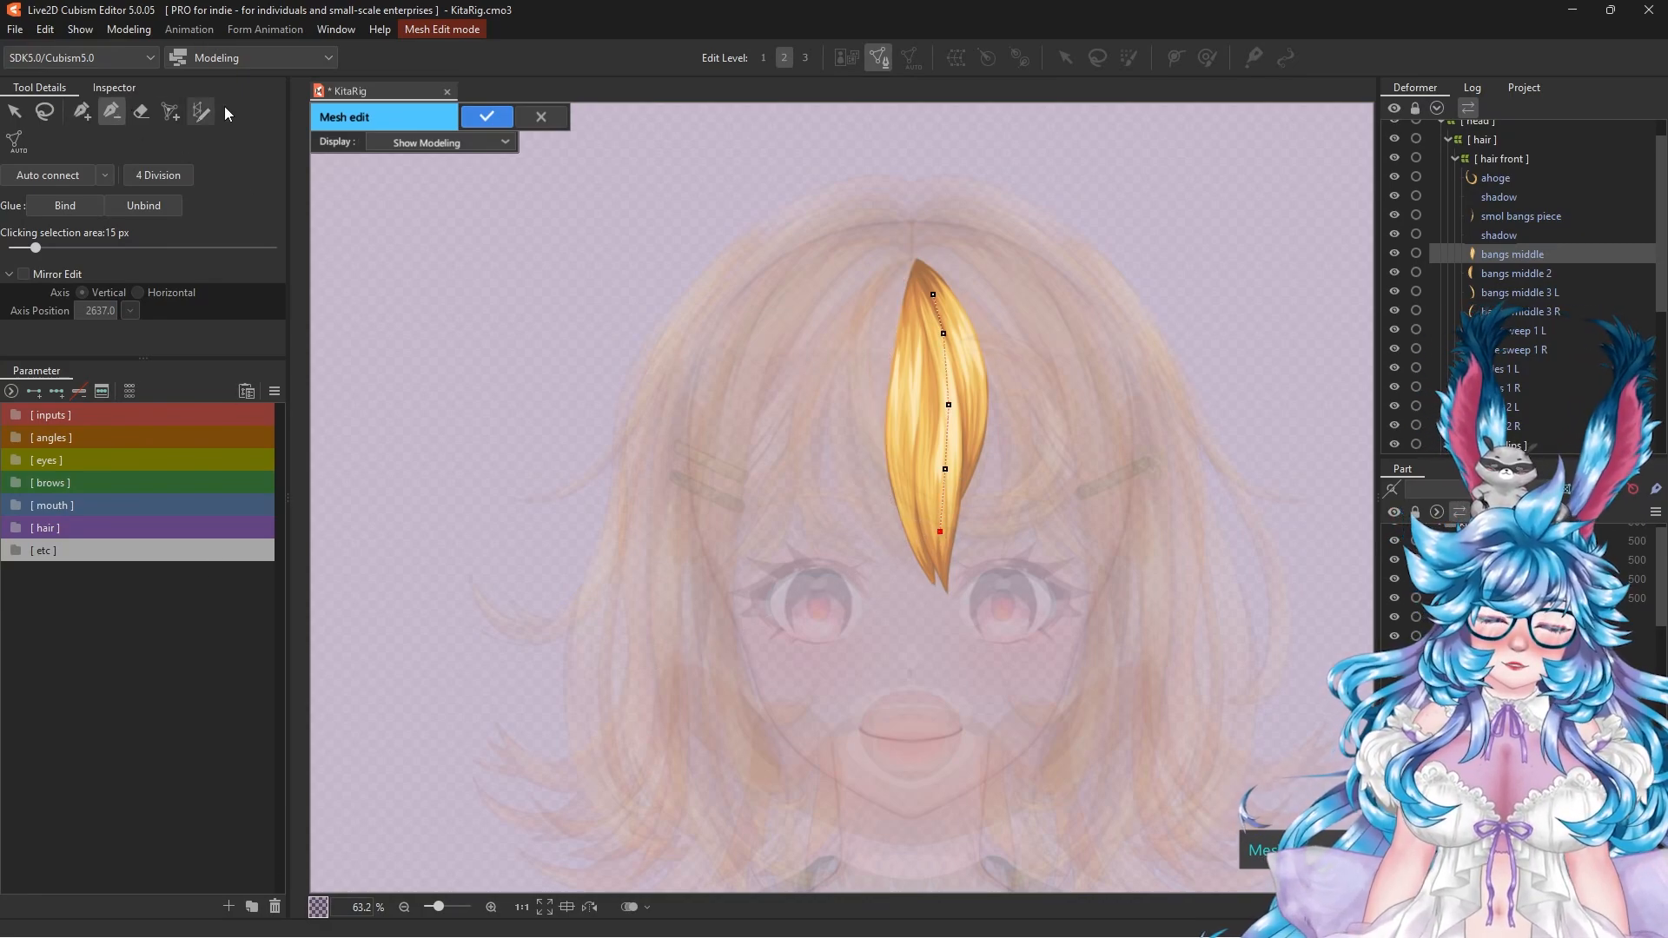
pyautogui.click(949, 405)
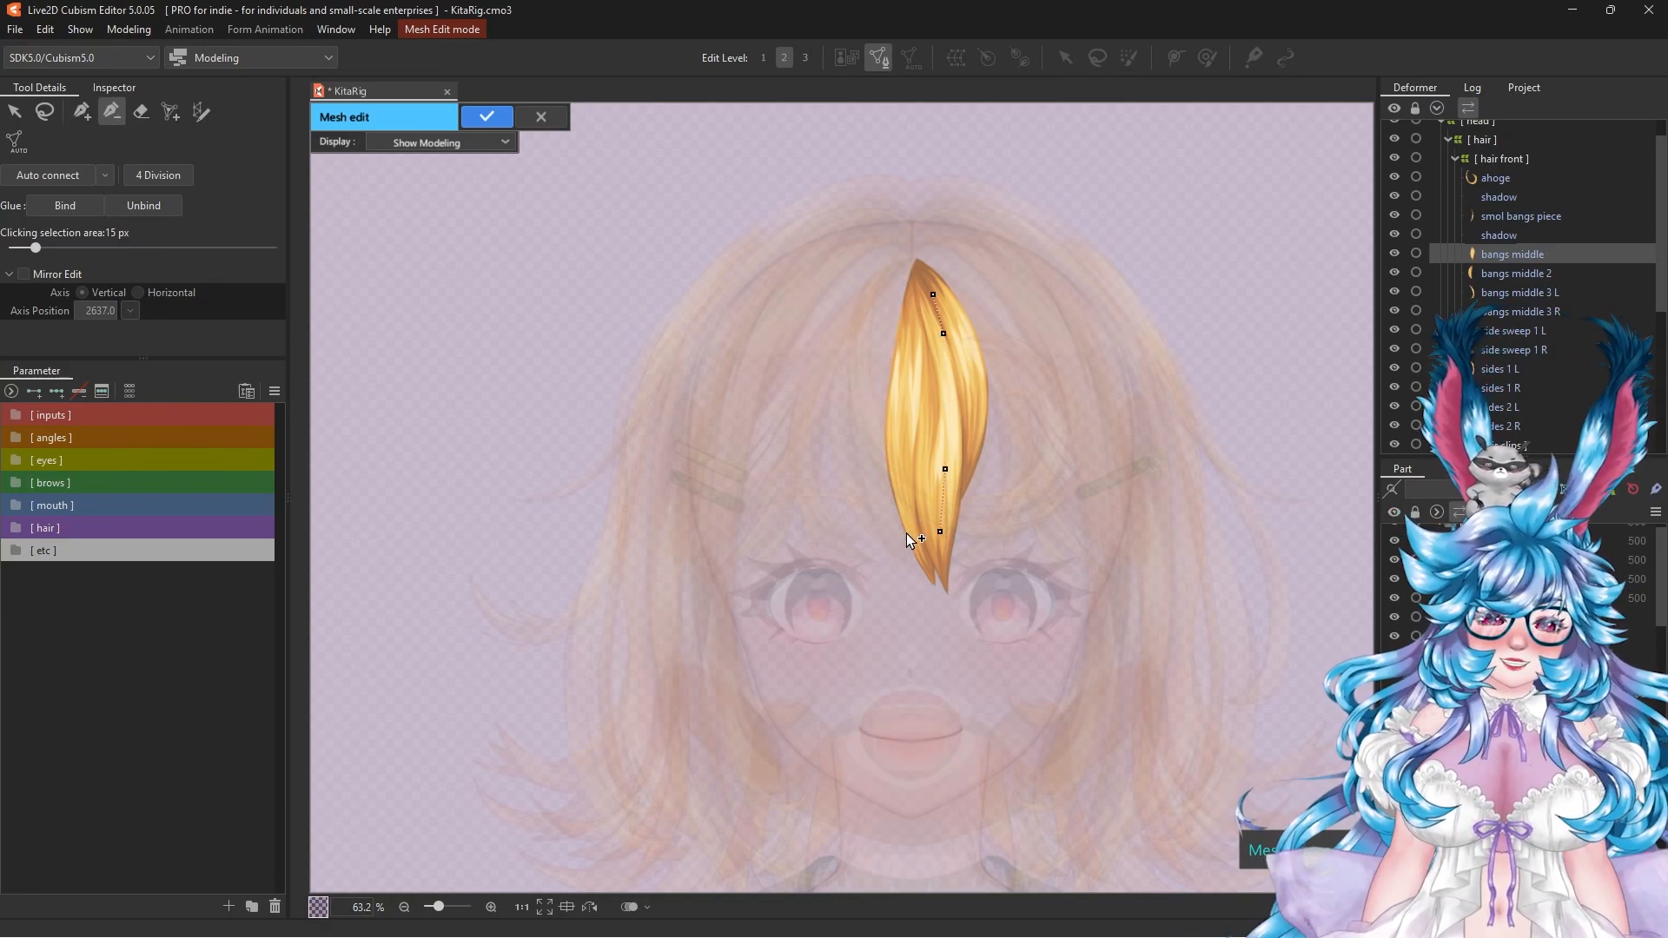
pyautogui.hotkey('ctrl', 'z')
# Step: Choose the Deformation (Little) preset of the automatic mesh generator for bangs middle
pyautogui.click(17, 150)
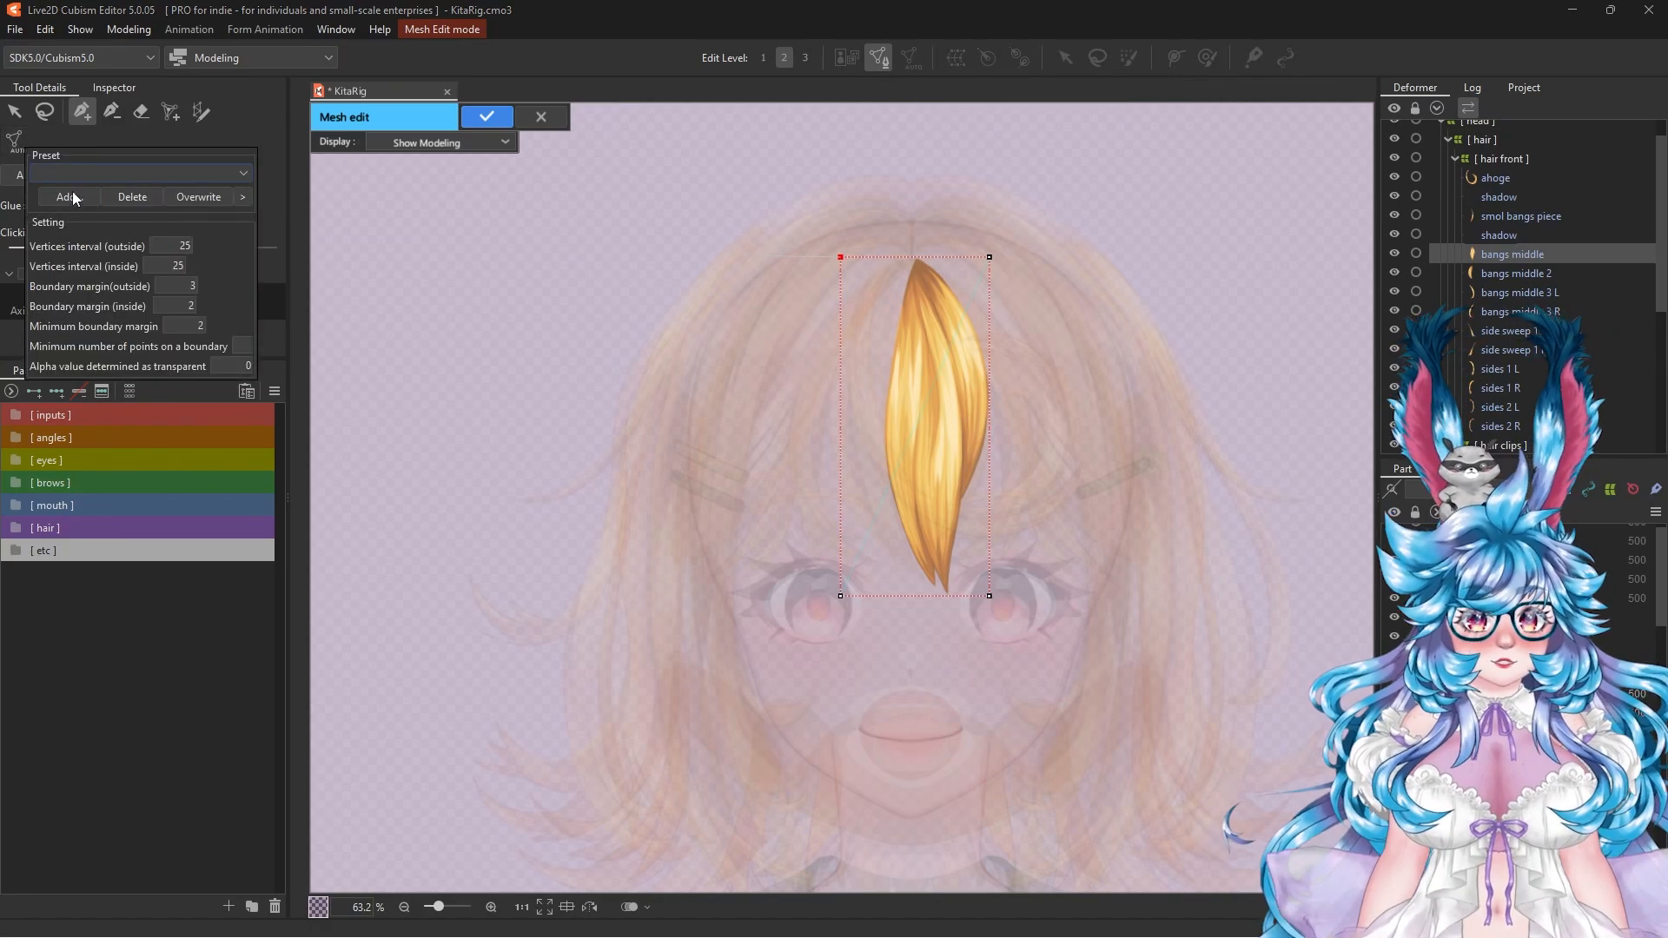
pyautogui.click(88, 174)
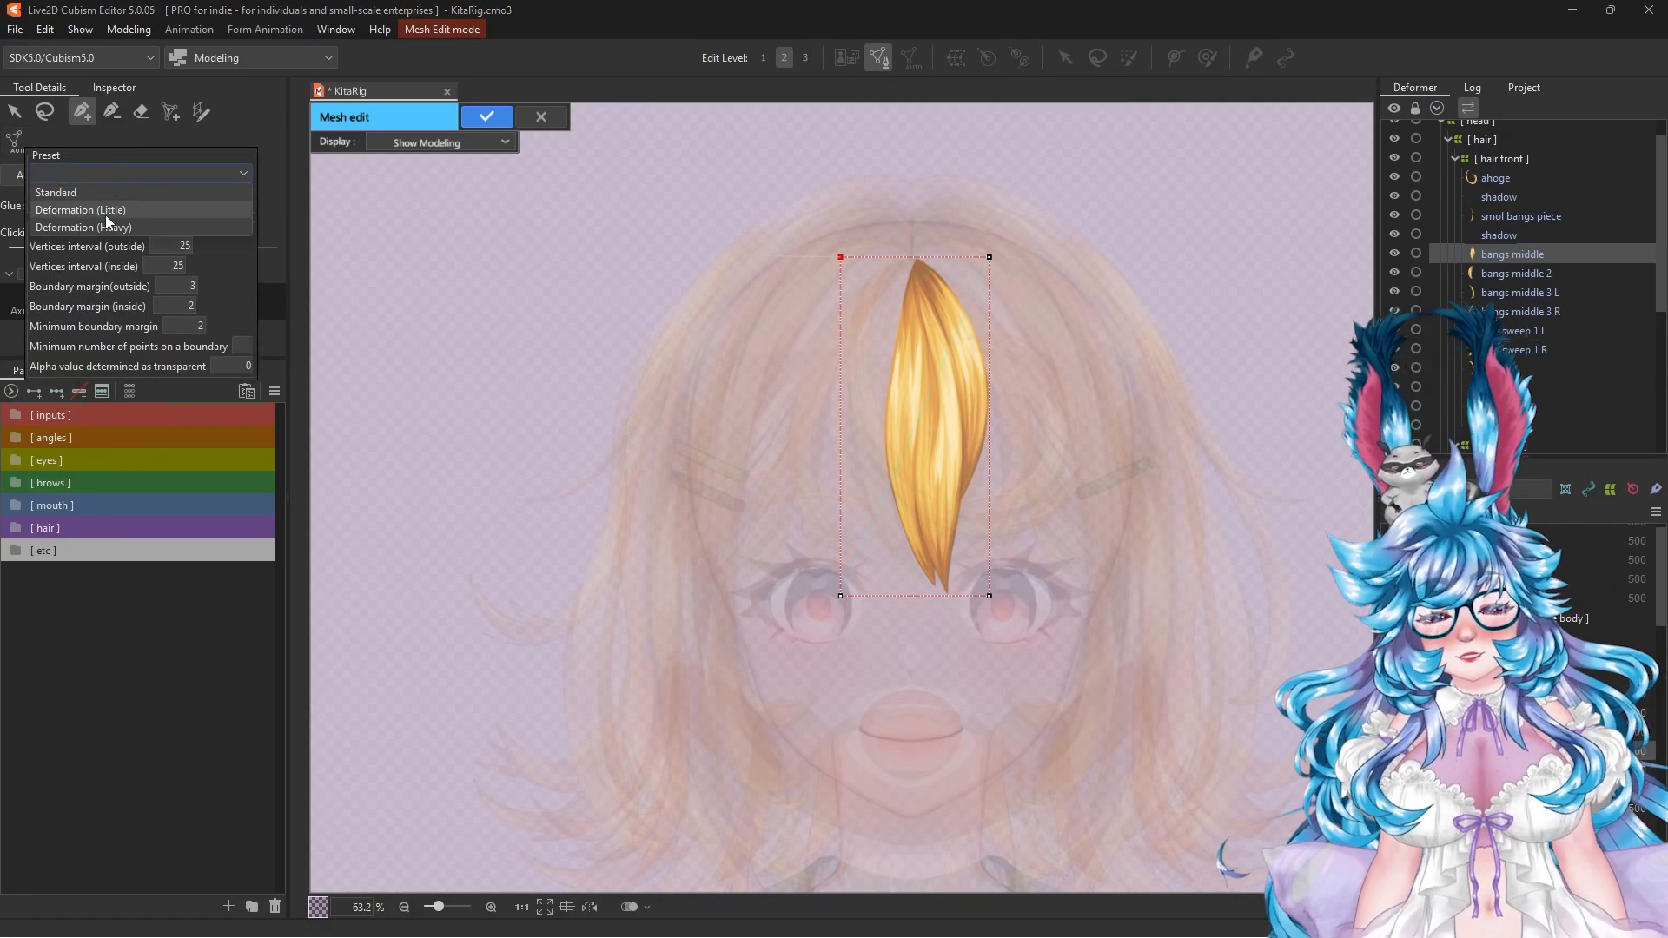
pyautogui.click(106, 215)
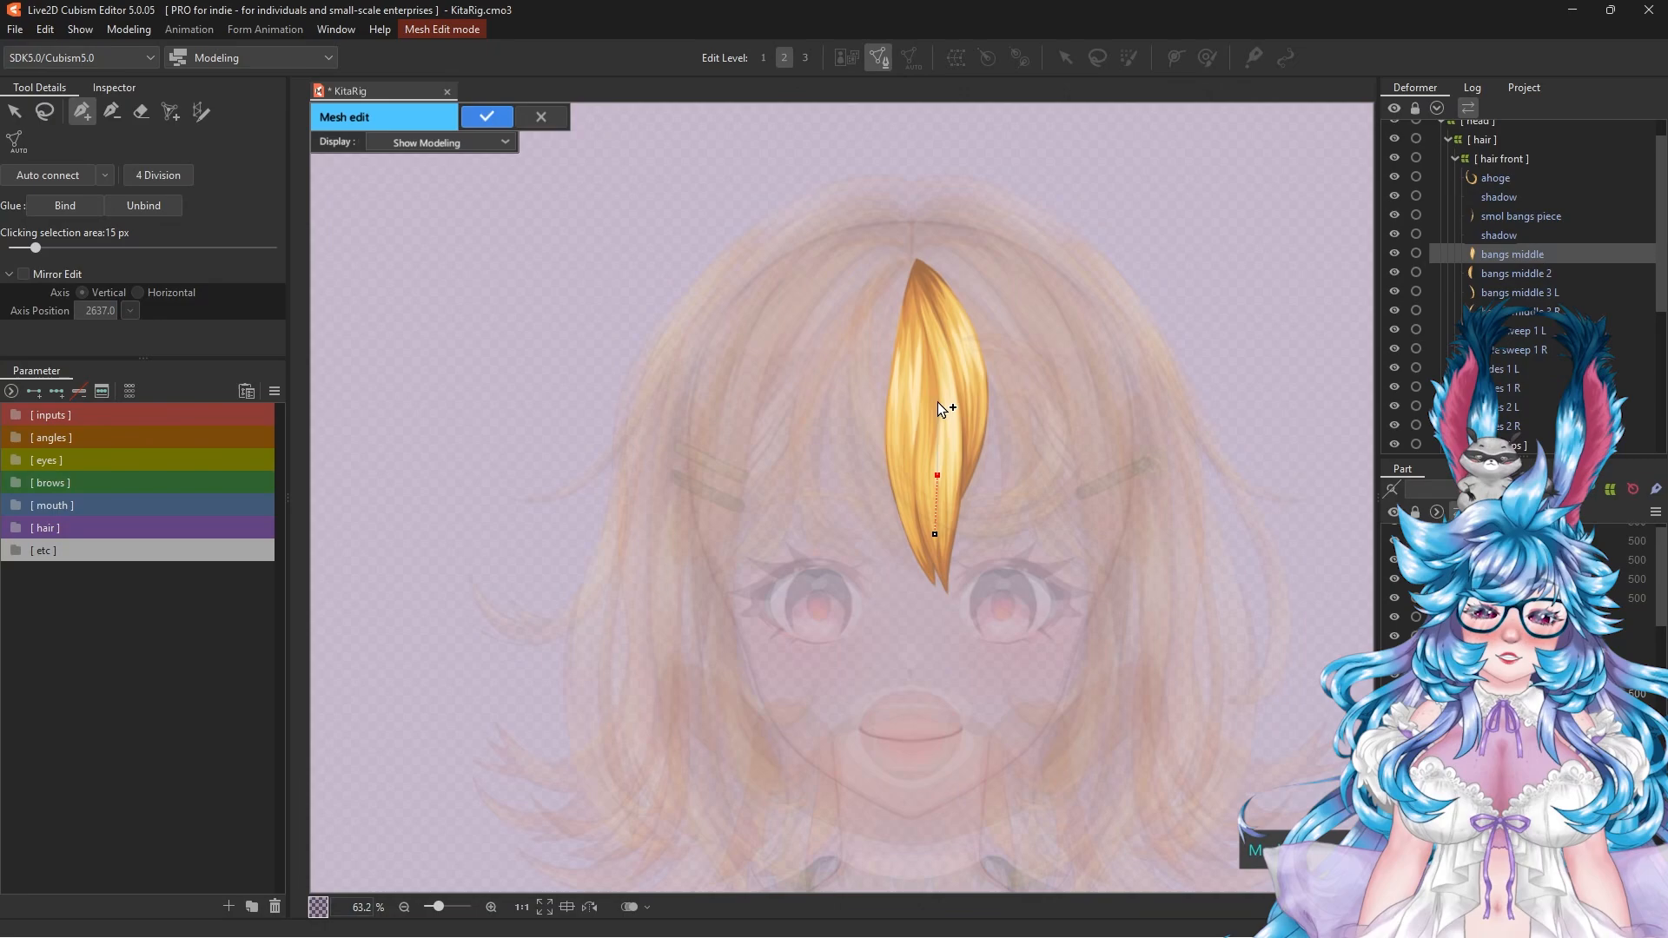
# Step: Apply the three-vertex line as the bangs middle mesh, reopen mesh editing, and undo the mesh changes
pyautogui.click(493, 122)
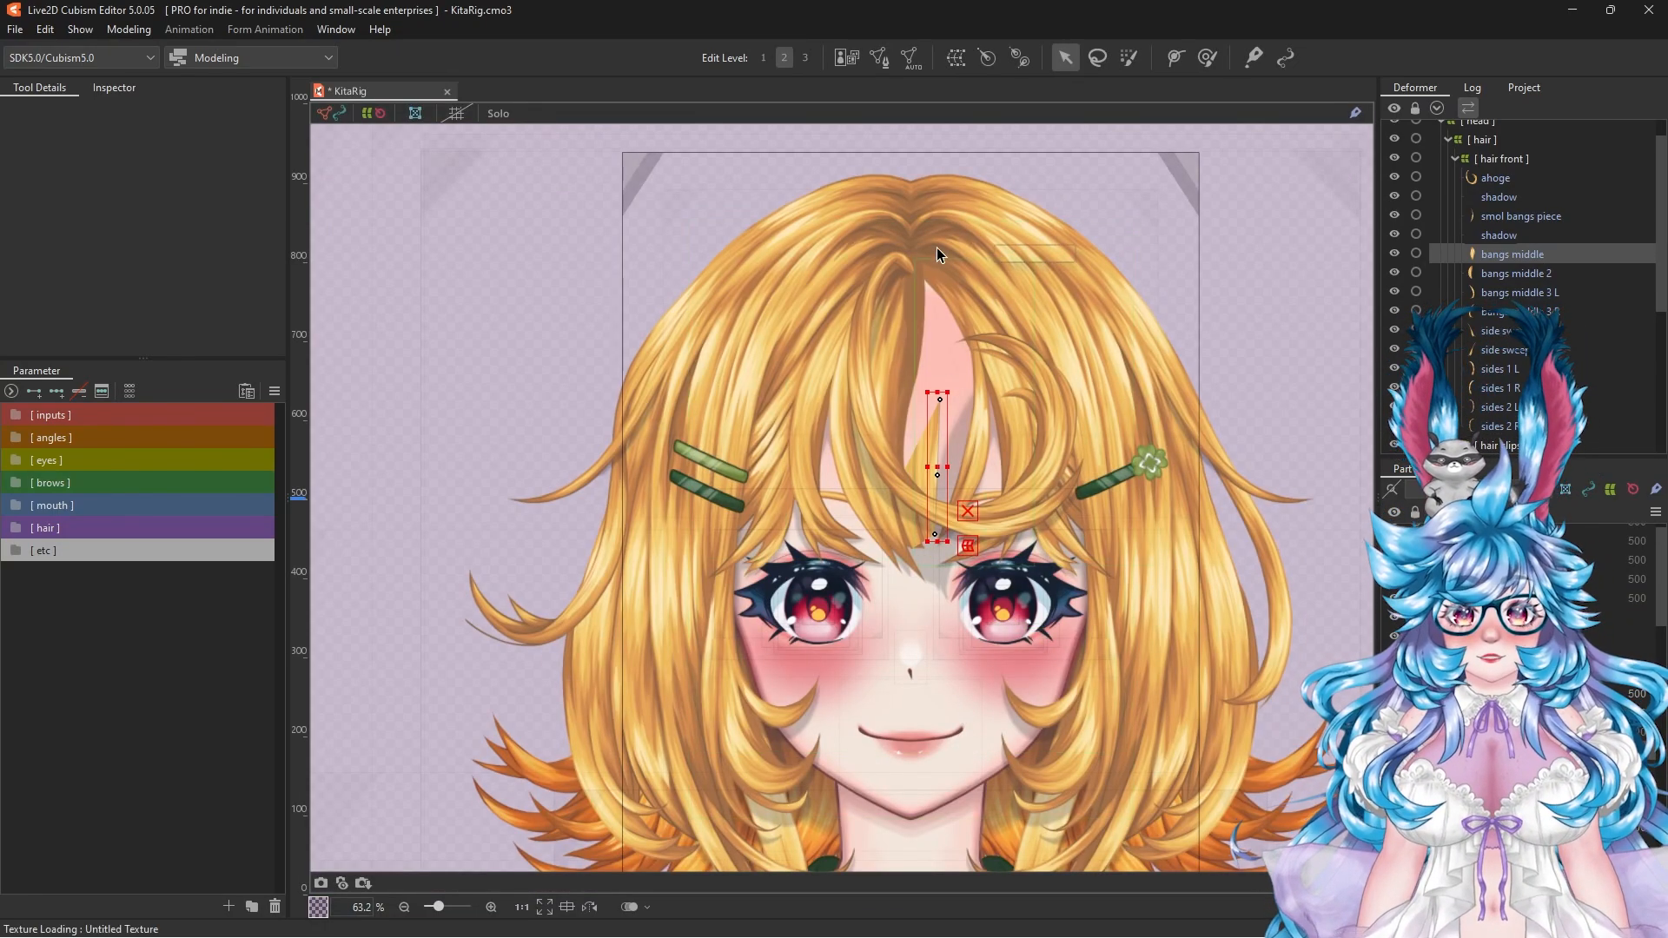
pyautogui.click(879, 57)
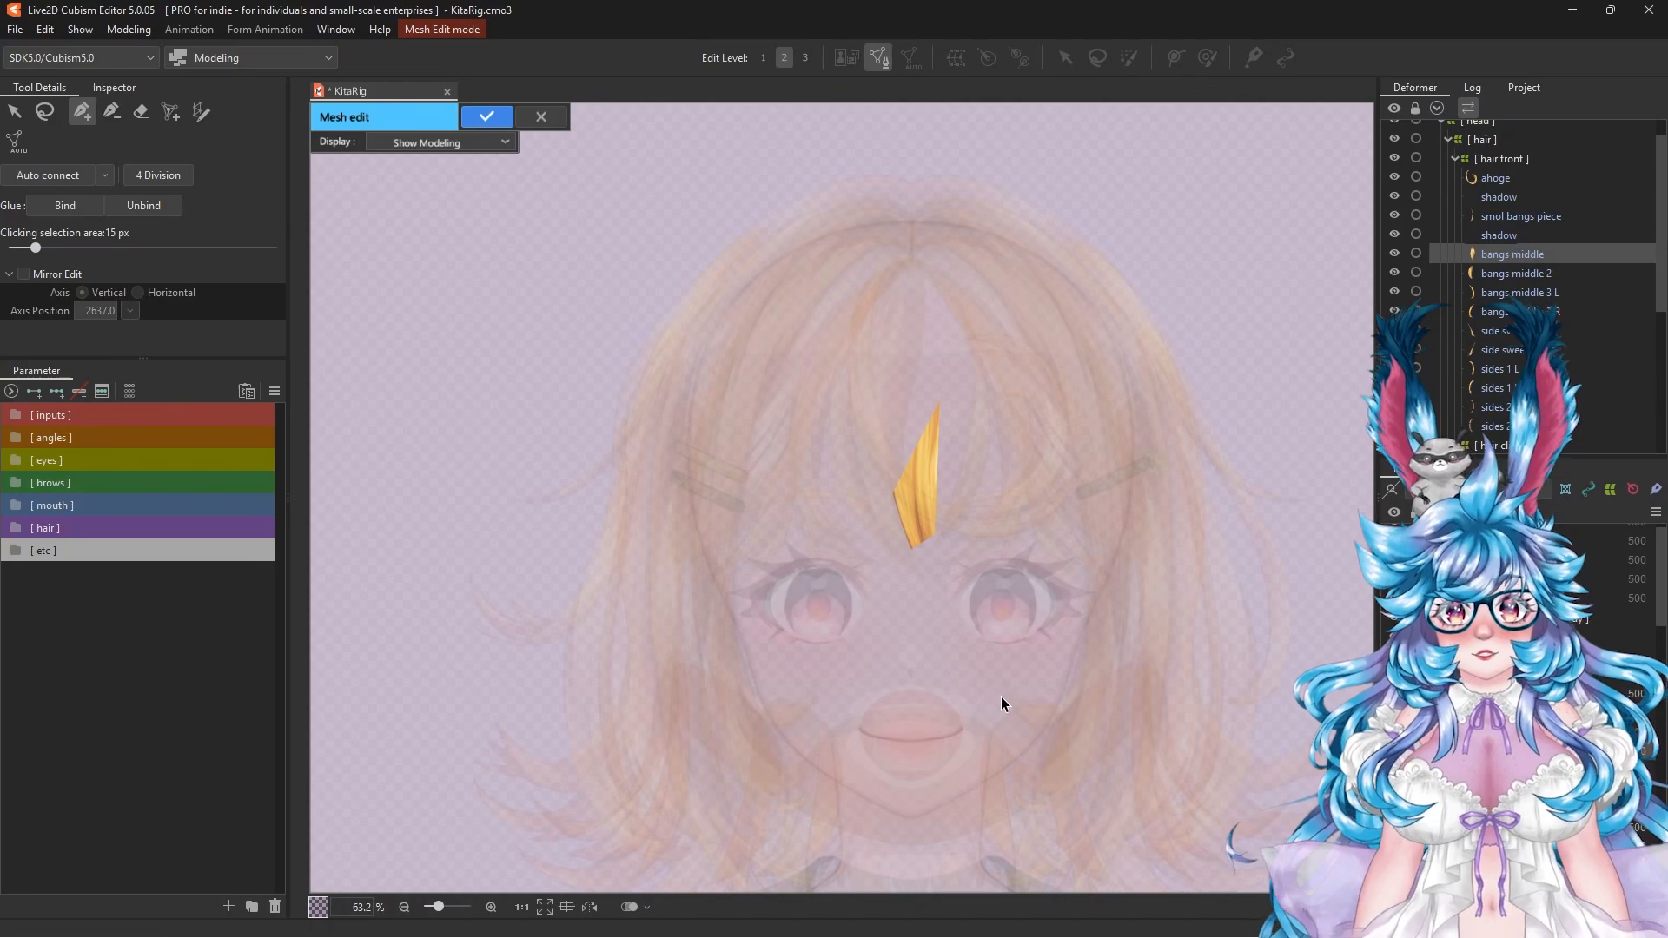
pyautogui.hotkey('ctrl', 'z')
pyautogui.hotkey('ctrl', 'z')
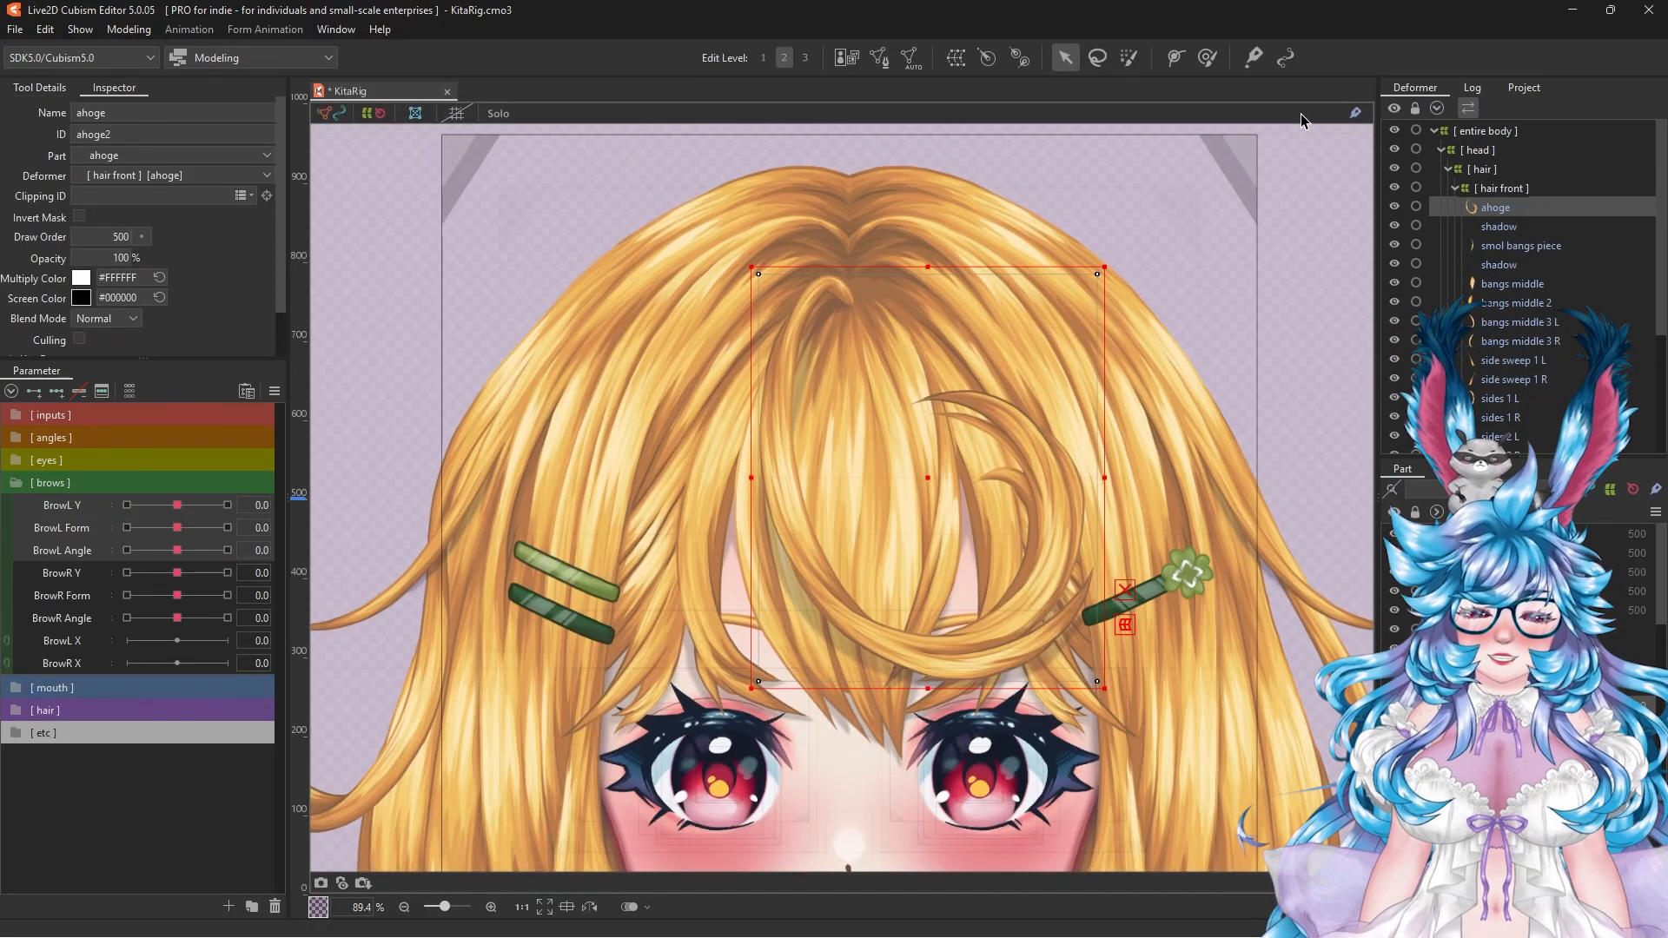
# Step: Generate an automatic mesh for the ahoge art mesh and return to the Arrow tool
pyautogui.click(1065, 59)
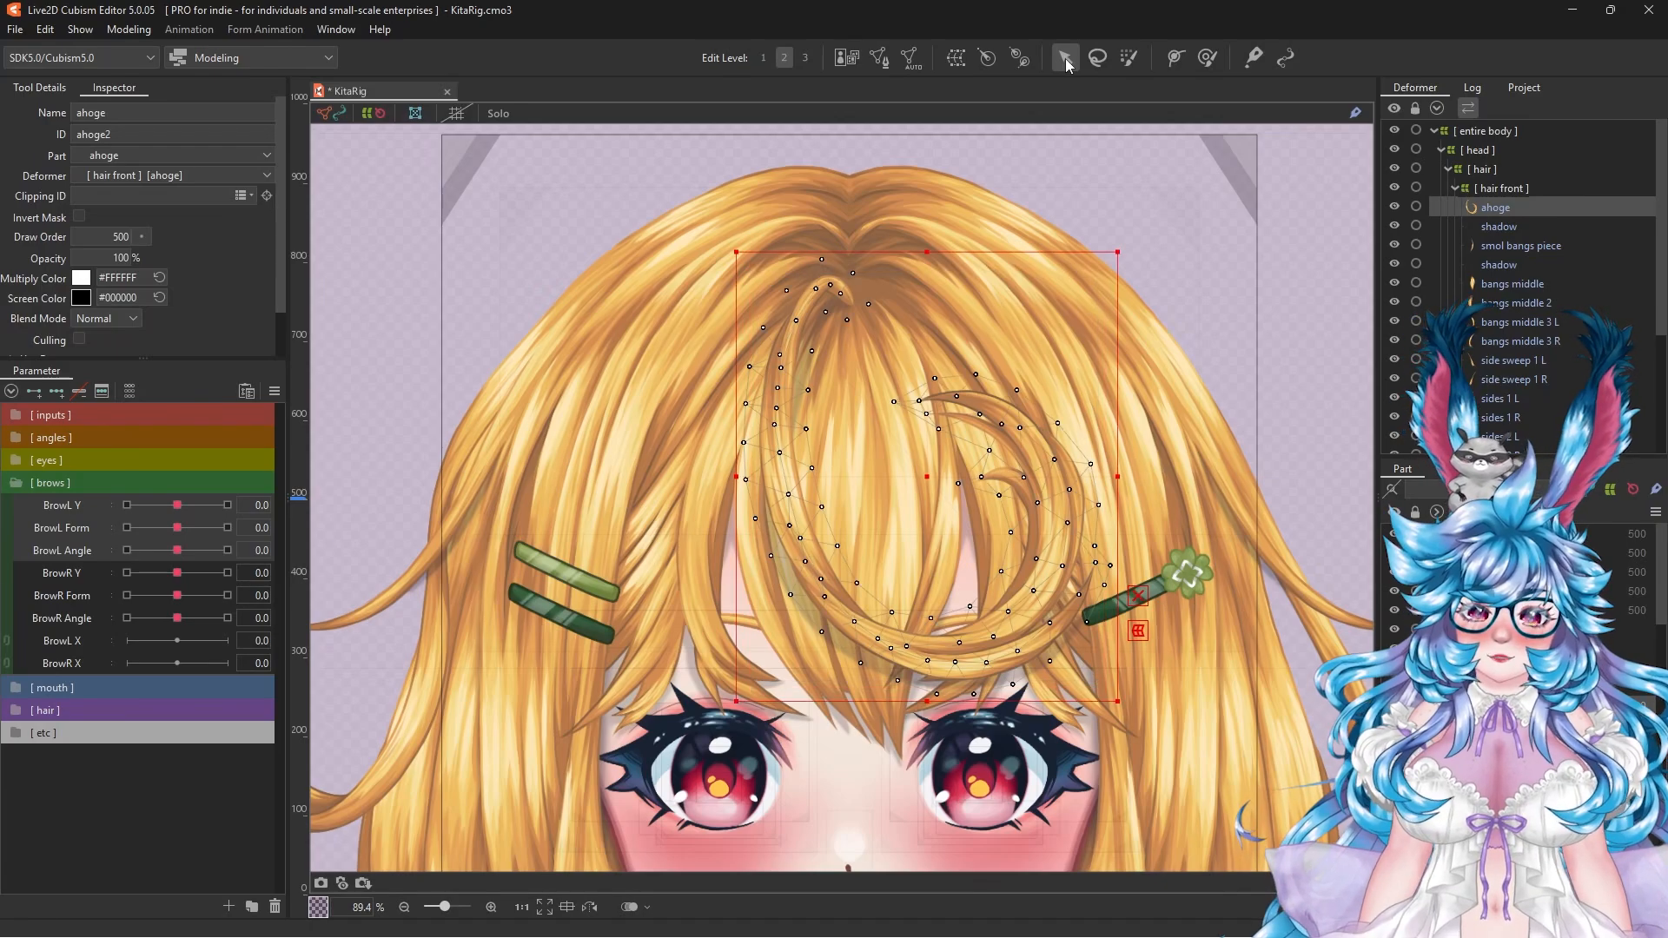
# Step: Pick a single vertex on the ahoge's left strand, try Deform Brush strokes on the strand, and undo them
pyautogui.moveTo(848, 321); pyautogui.dragTo(821, 508)
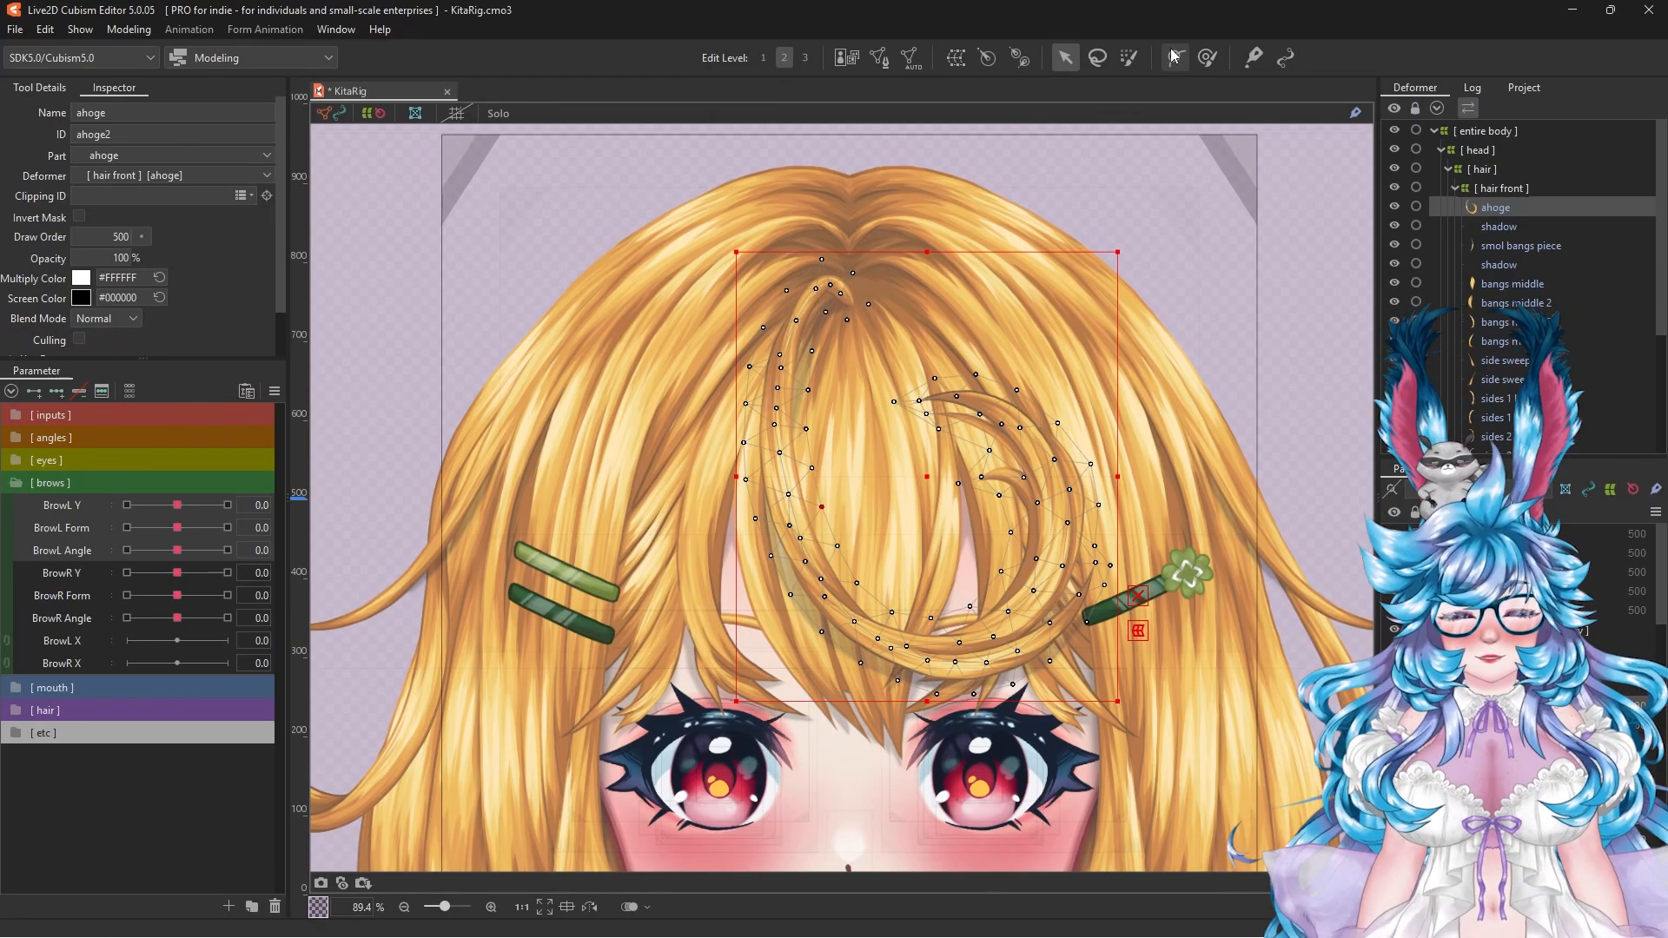
pyautogui.click(1207, 58)
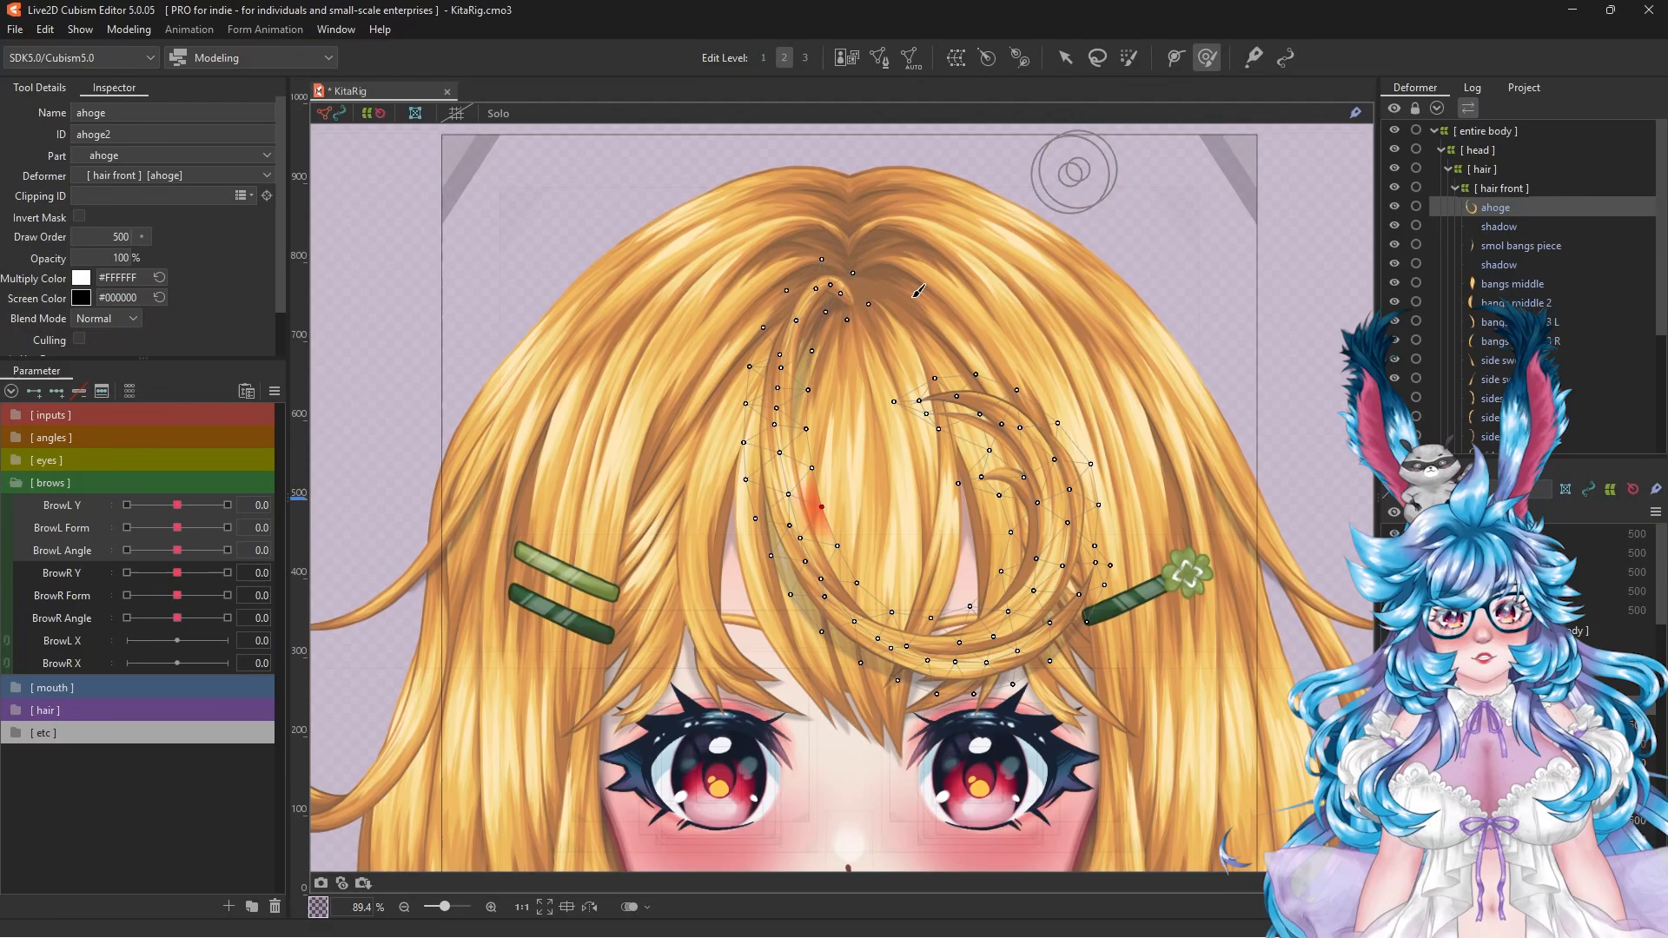
pyautogui.moveTo(803, 502)
pyautogui.mouseDown()
pyautogui.moveTo(740, 555)
pyautogui.moveTo(803, 512)
pyautogui.mouseUp()
pyautogui.moveTo(1029, 518)
pyautogui.mouseDown()
pyautogui.moveTo(1022, 549)
pyautogui.moveTo(1076, 552)
pyautogui.moveTo(1077, 456)
pyautogui.moveTo(1040, 522)
pyautogui.mouseUp()
pyautogui.hotkey('ctrl', 'z')
# Step: Lasso the vertices along the ahoge's left strand and try shifting them slightly to the right
pyautogui.click(39, 87)
pyautogui.click(1099, 59)
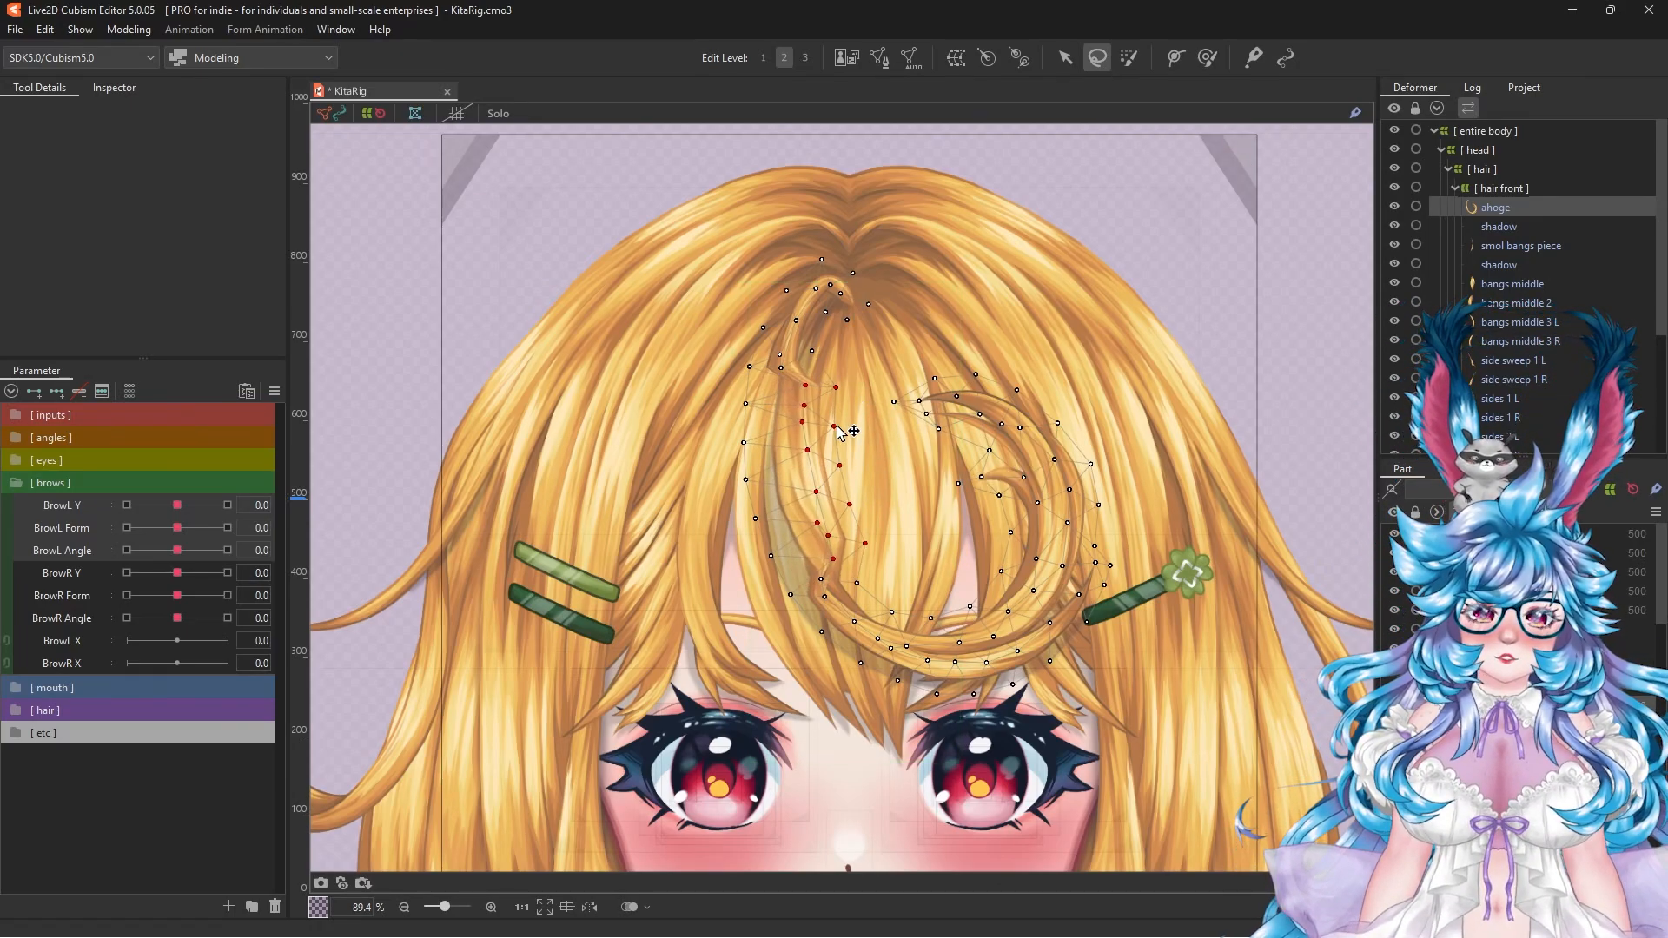
pyautogui.moveTo(841, 430); pyautogui.dragTo(852, 441)
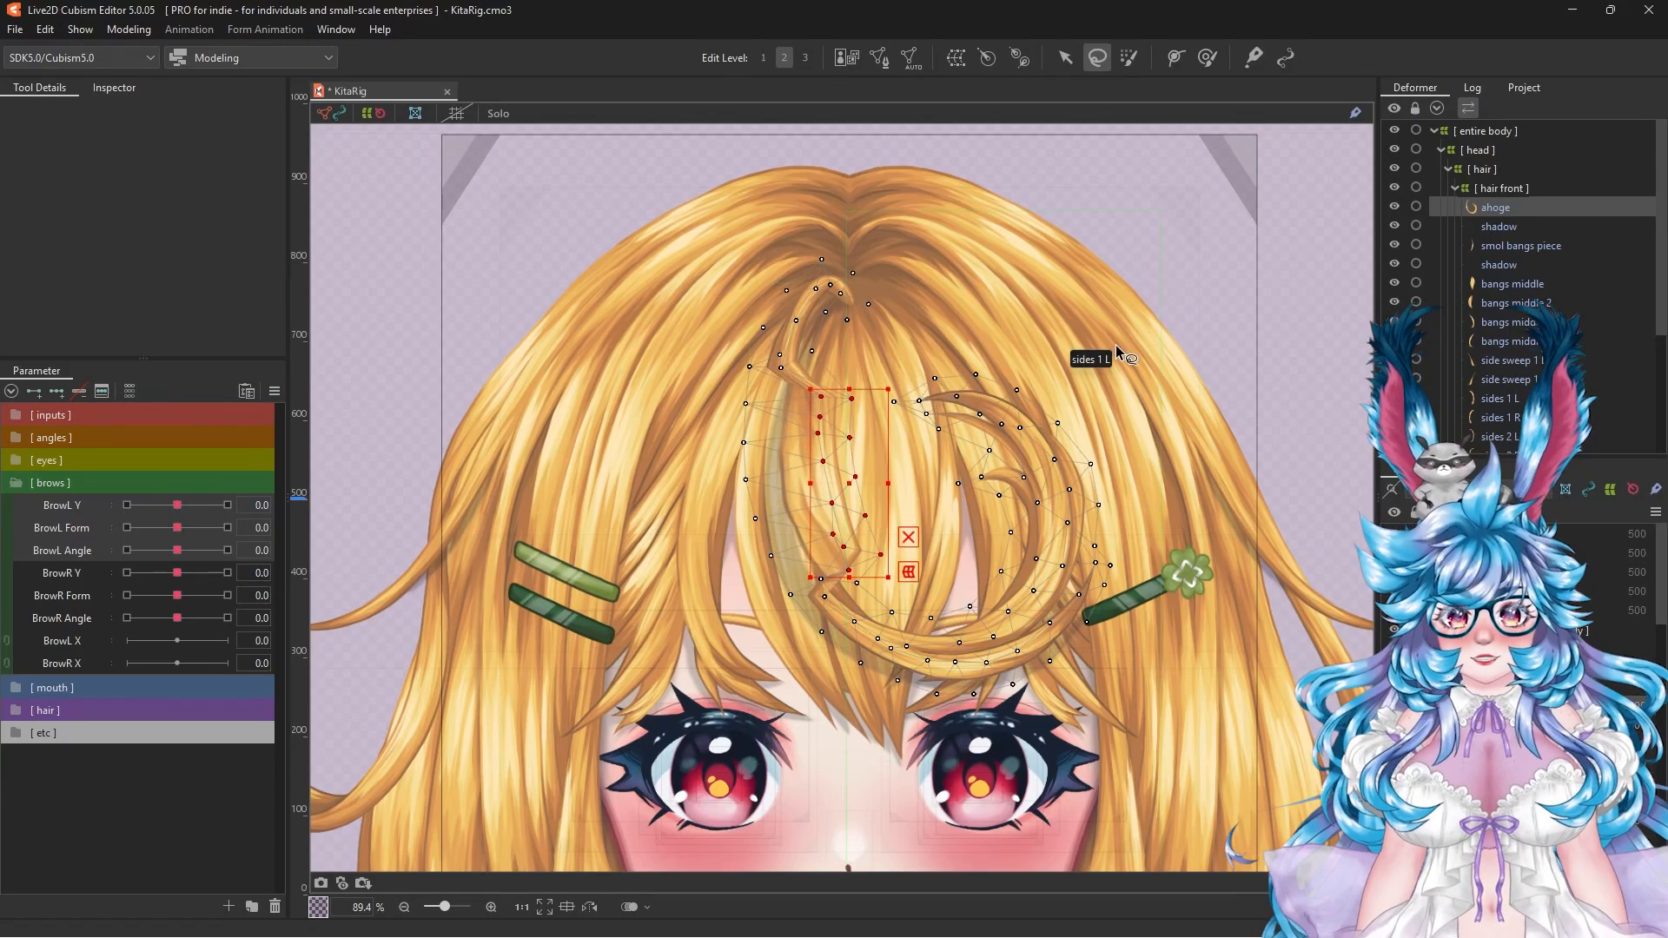
# Step: Paint vertex selections over the ahoge's left strand and lower right curve with Brush Selection at 11% weight and 100 px size
pyautogui.click(1128, 57)
pyautogui.moveTo(821, 564); pyautogui.dragTo(818, 369)
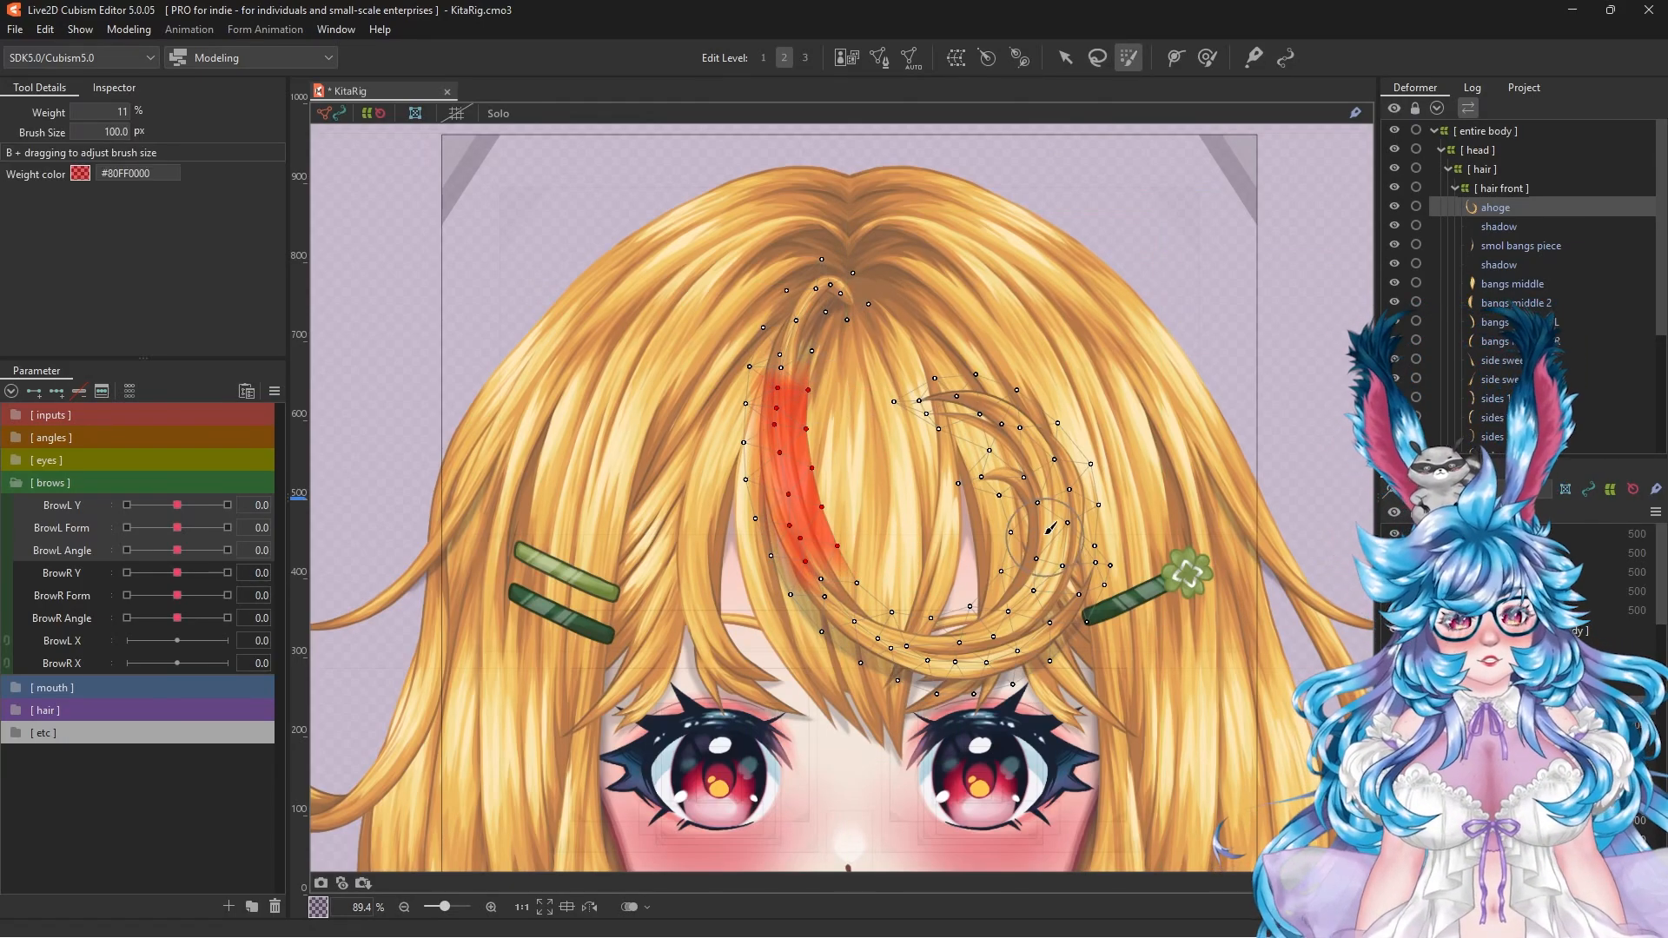
pyautogui.moveTo(1050, 527)
pyautogui.mouseDown()
pyautogui.moveTo(1033, 592)
pyautogui.moveTo(973, 612)
pyautogui.mouseUp()
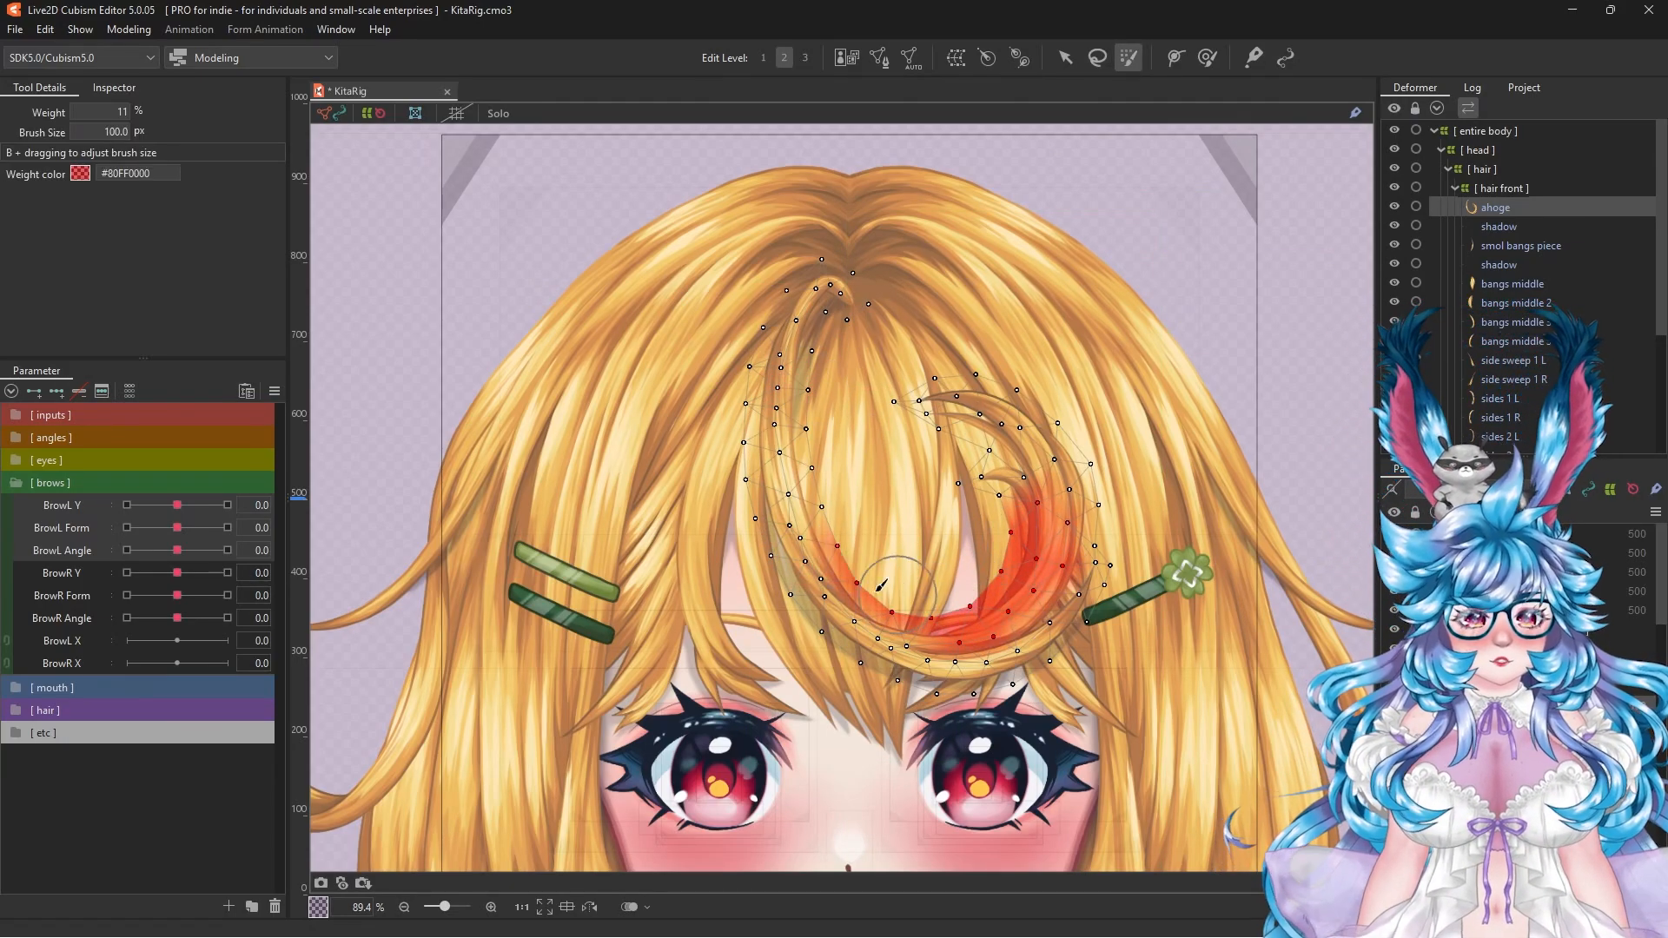
# Step: Draw a deform path along the ahoge from its root through the lower curve to its tip
pyautogui.press('v')
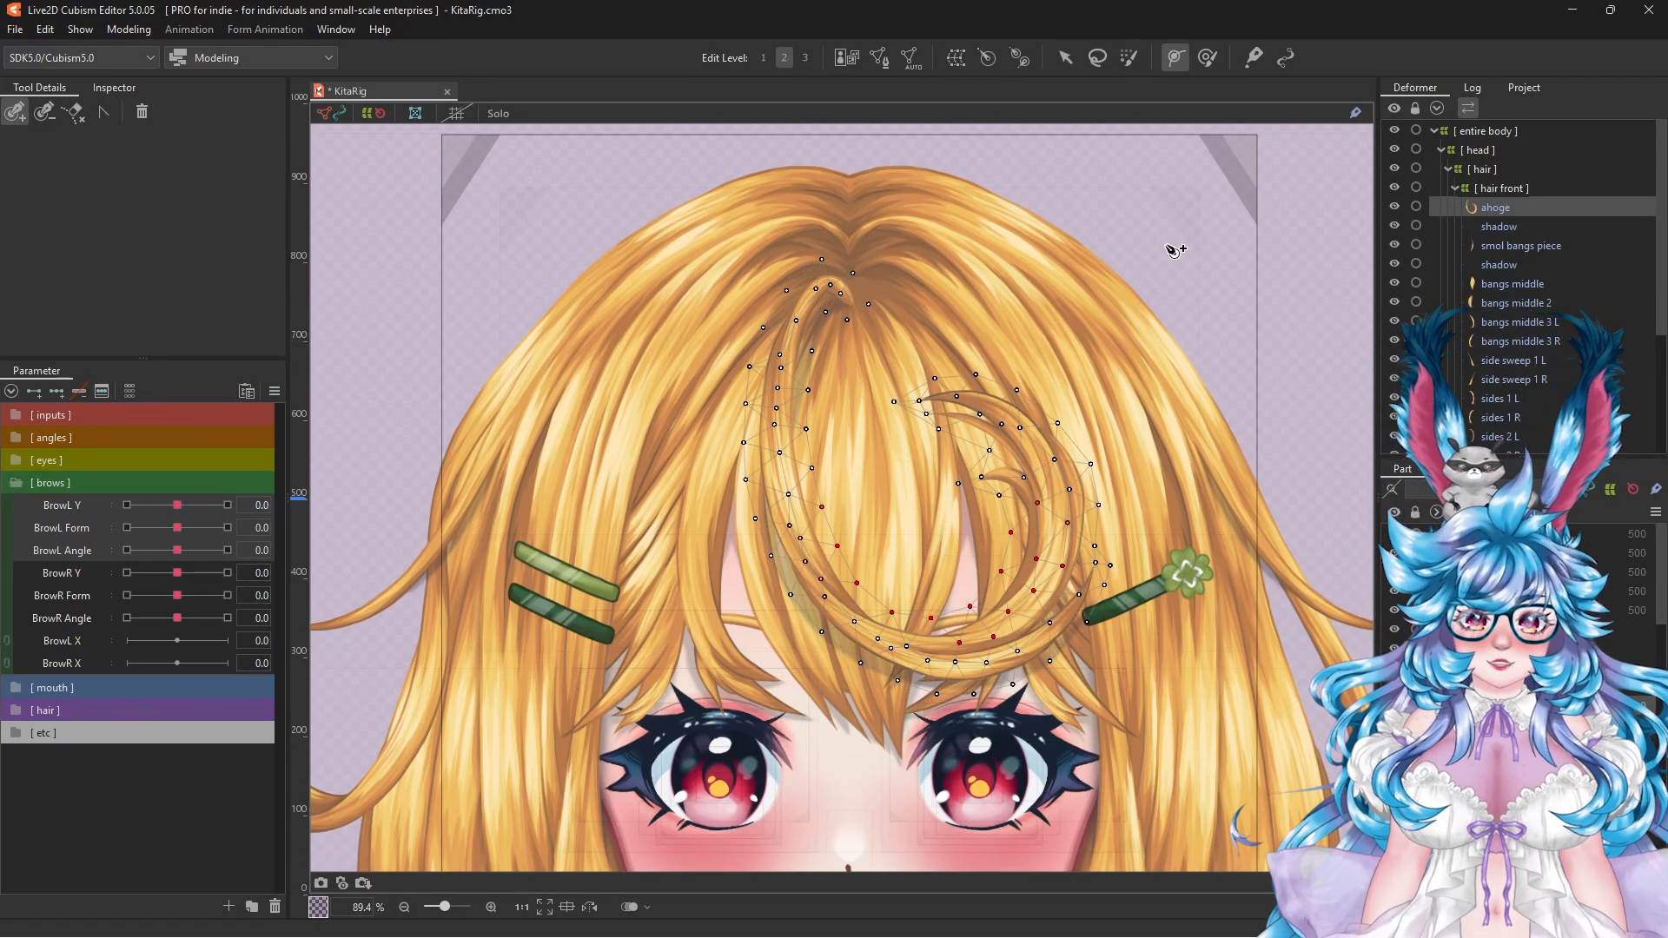
pyautogui.click(821, 283)
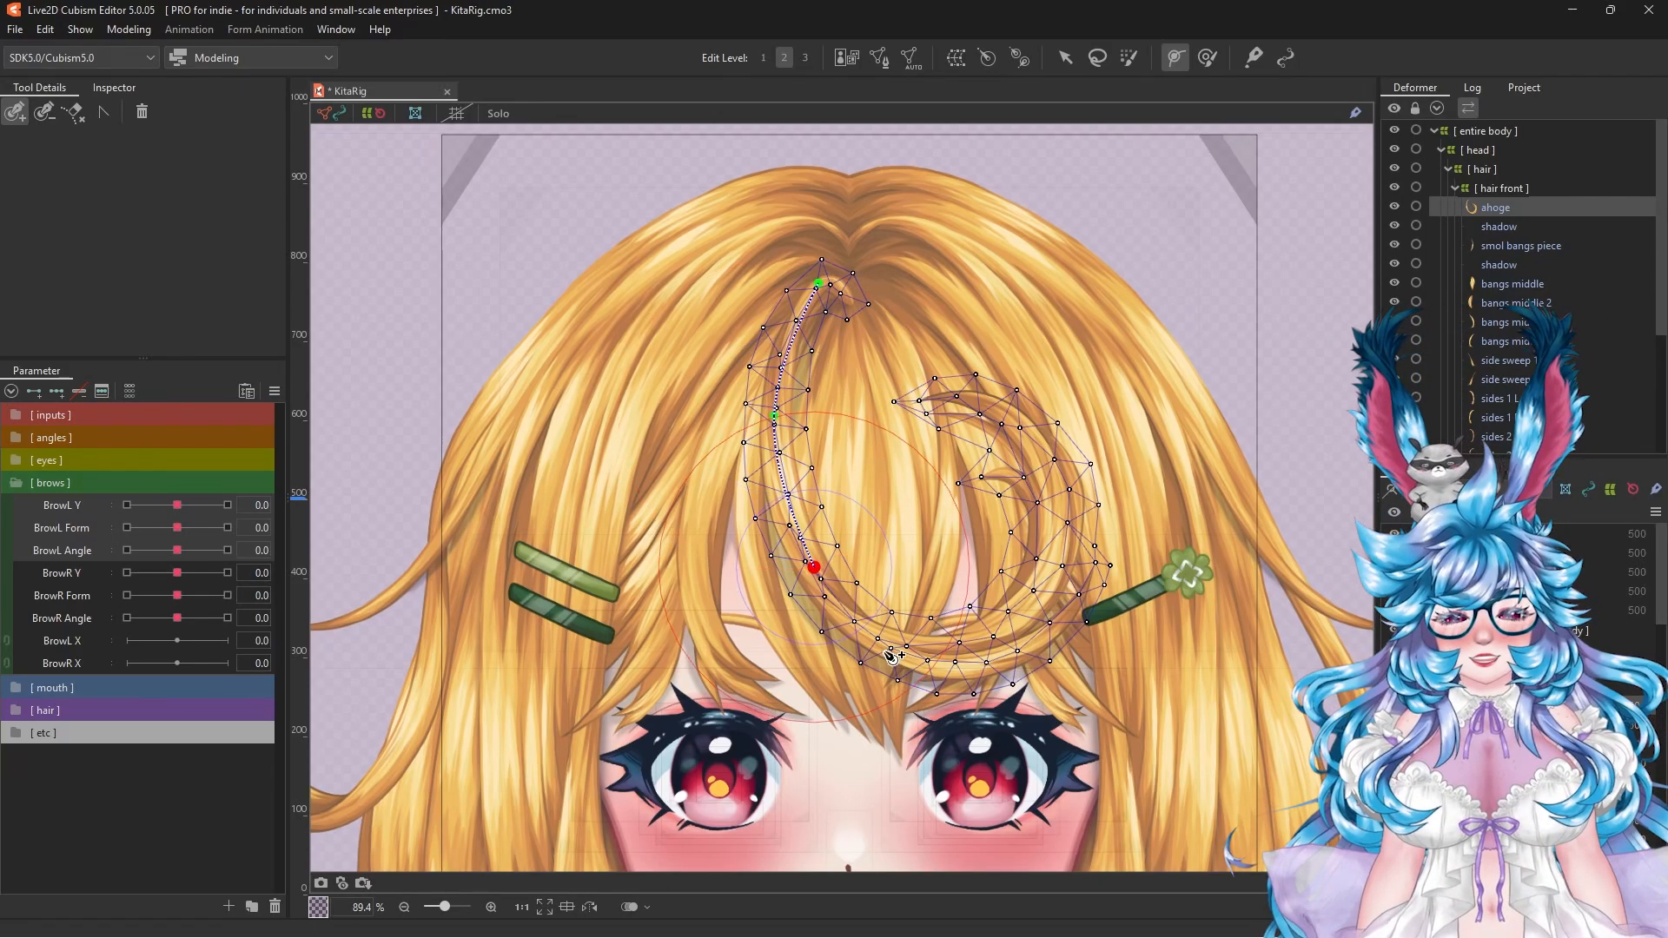
pyautogui.click(1050, 605)
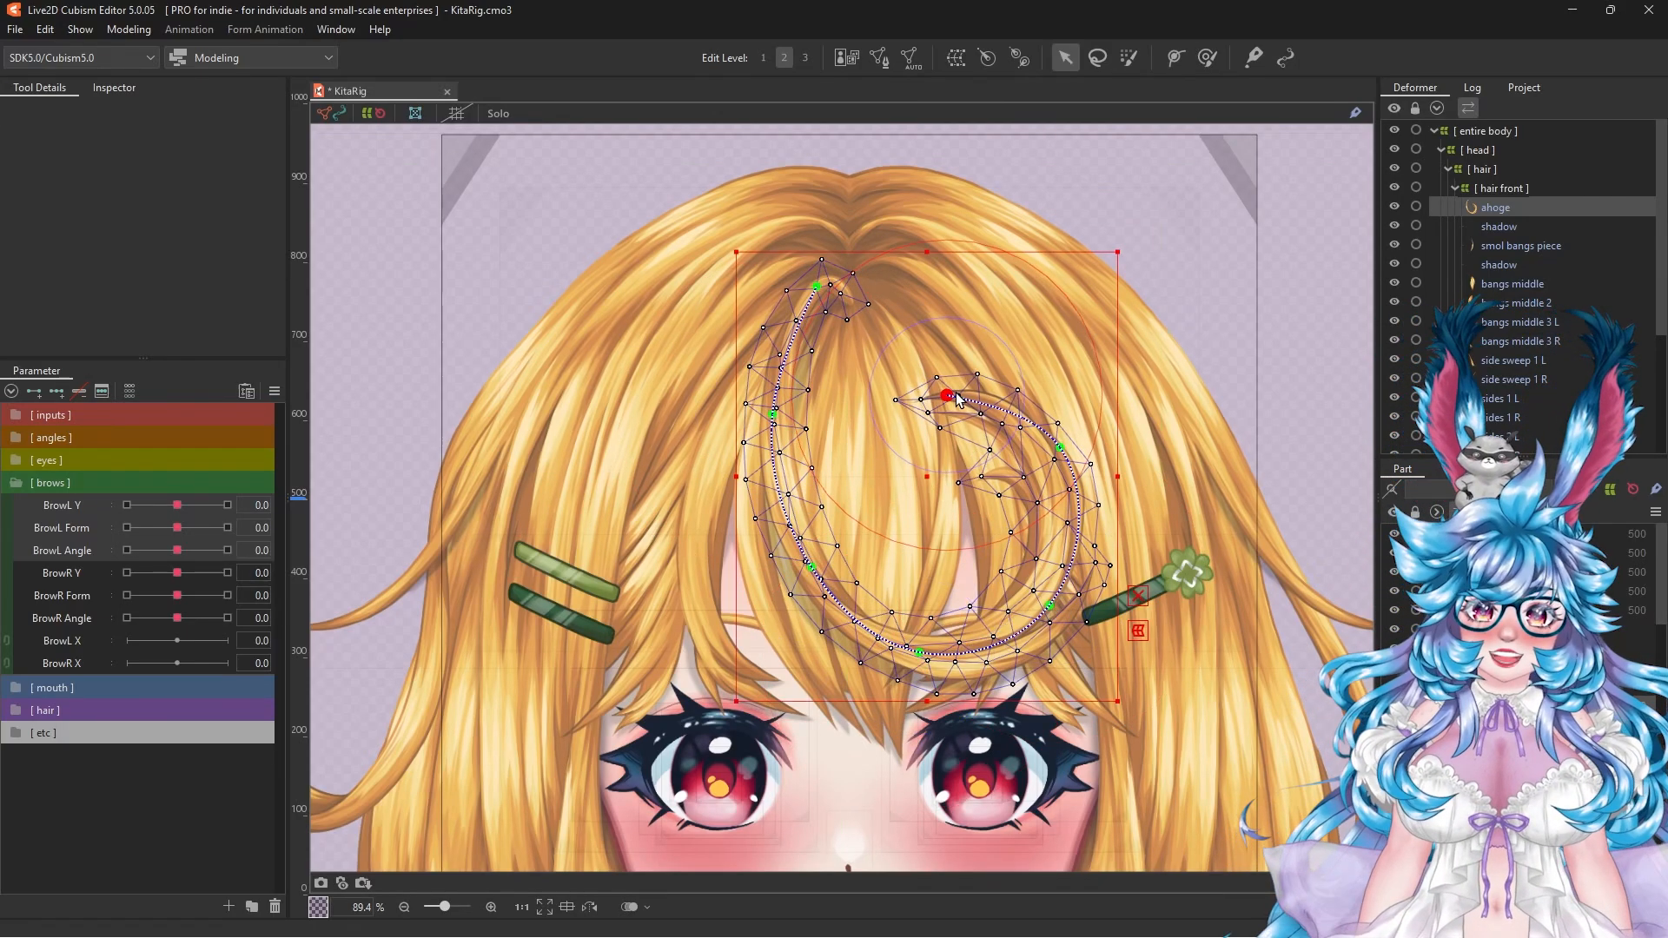
# Step: Try bending the ahoge by moving the deform path points at its tip and along its right curve
pyautogui.moveTo(956, 400); pyautogui.dragTo(1022, 385)
pyautogui.moveTo(1065, 458); pyautogui.dragTo(1108, 492)
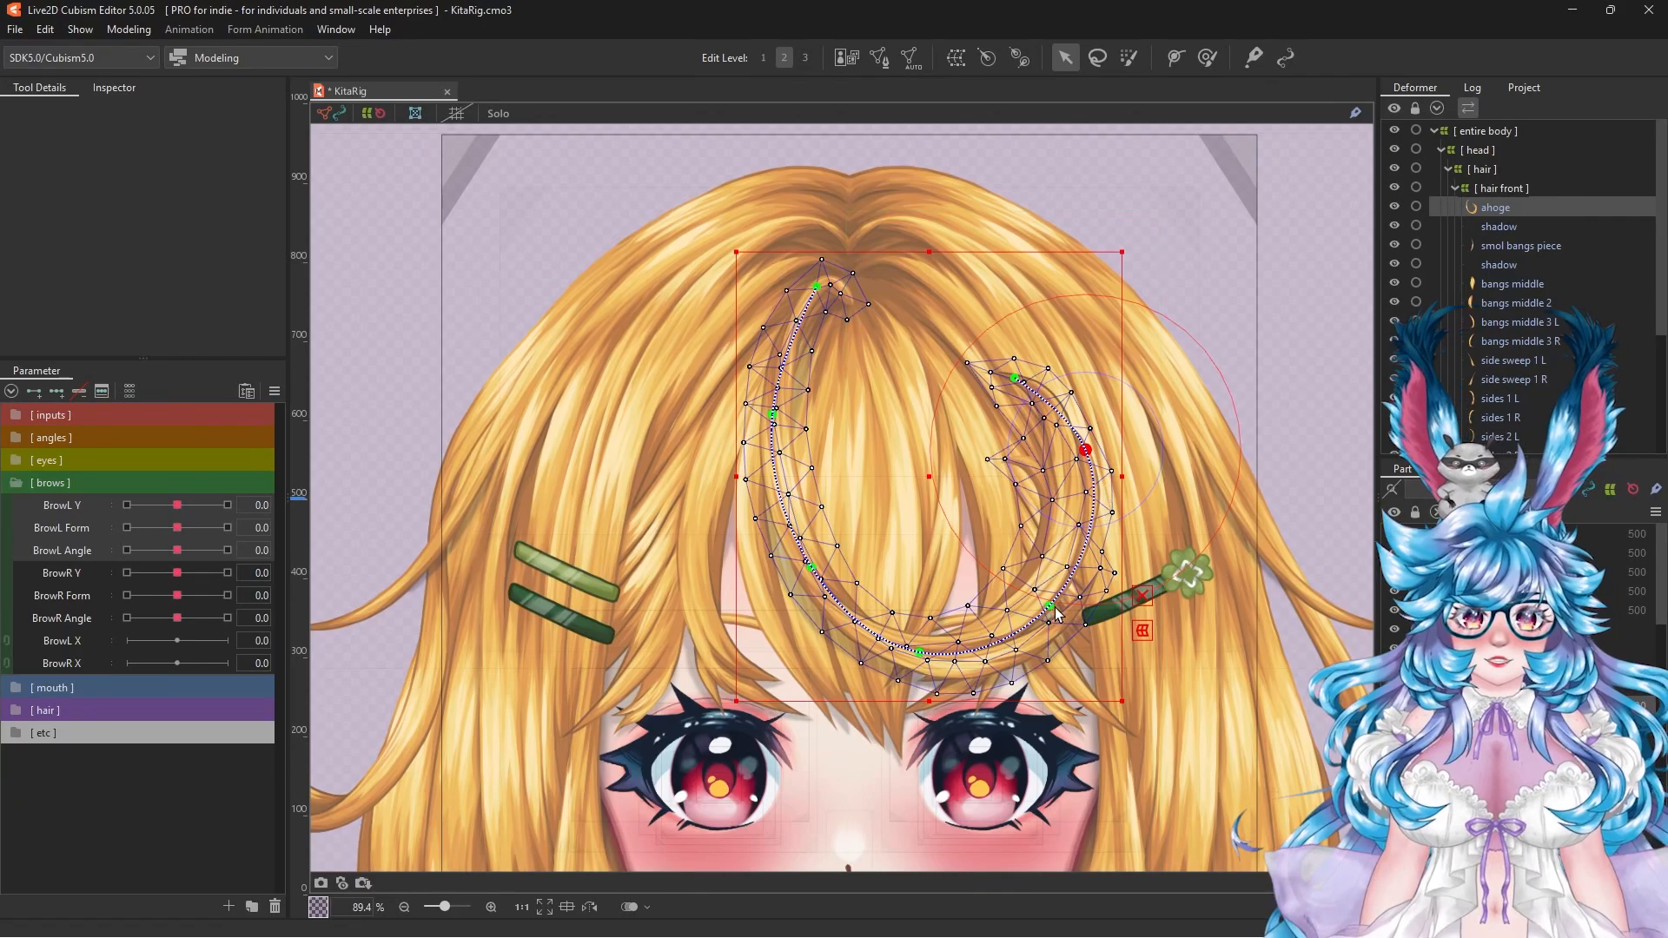
pyautogui.moveTo(1052, 607); pyautogui.dragTo(1068, 611)
pyautogui.moveTo(1084, 452); pyautogui.dragTo(1120, 459)
pyautogui.moveTo(1016, 377); pyautogui.dragTo(938, 495)
# Step: Undo the deform path edits made to the ahoge
pyautogui.hotkey('ctrl', 'z')
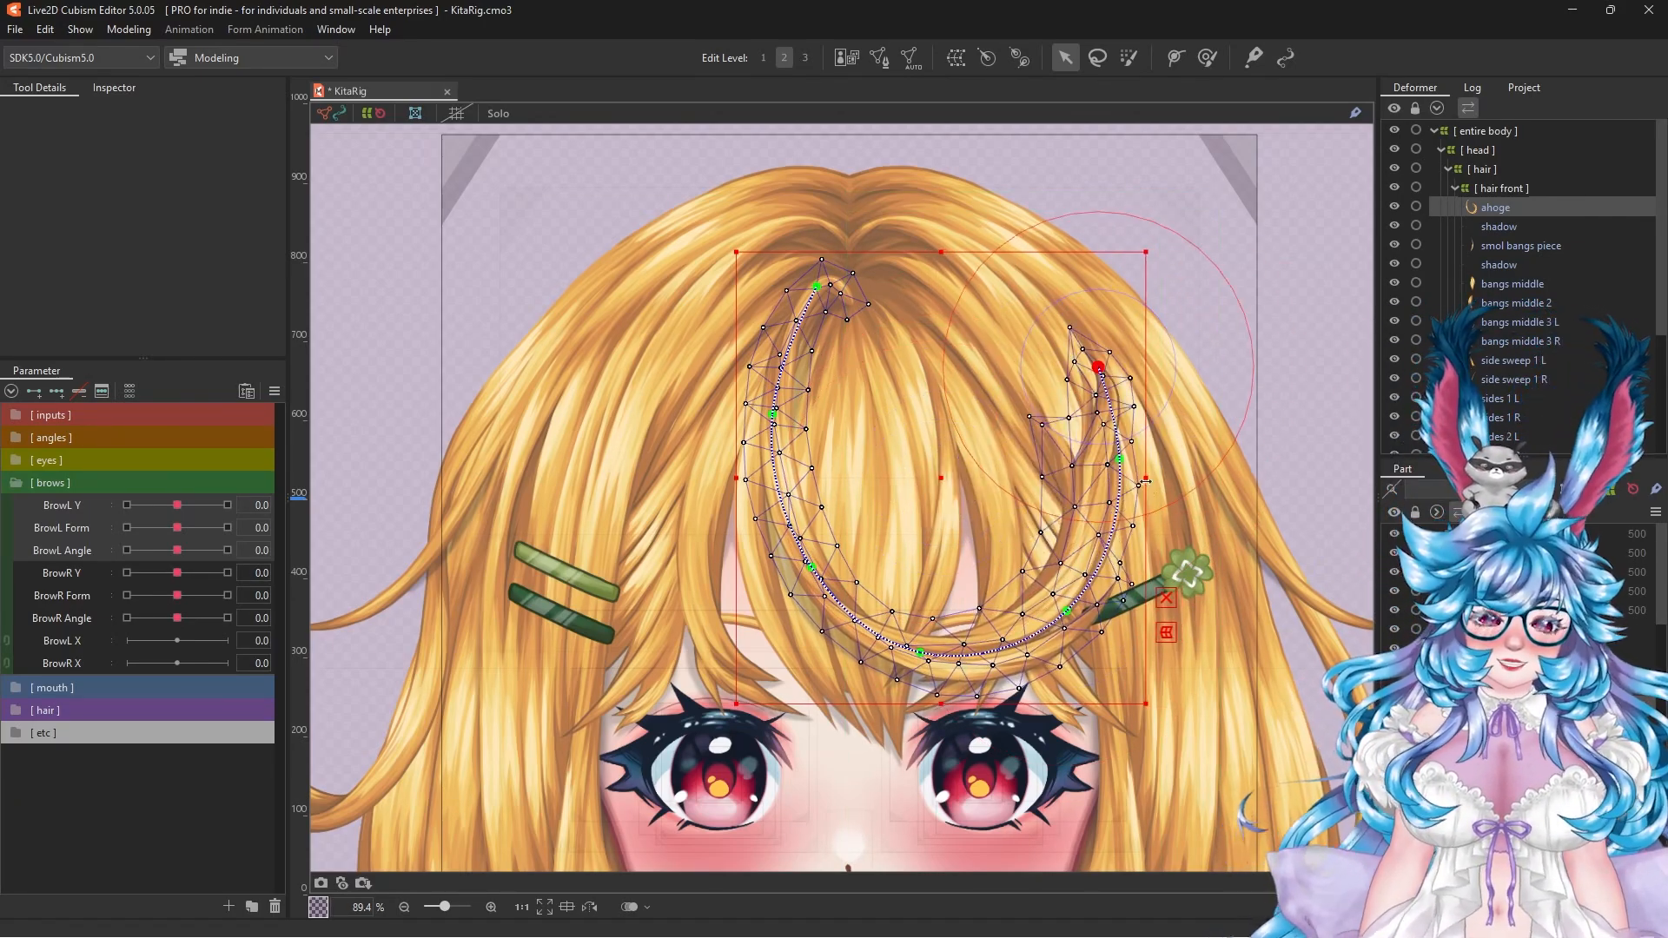
pyautogui.hotkey('ctrl', 'z')
pyautogui.hotkey('ctrl', 'z')
pyautogui.hotkey('ctrl', 'z')
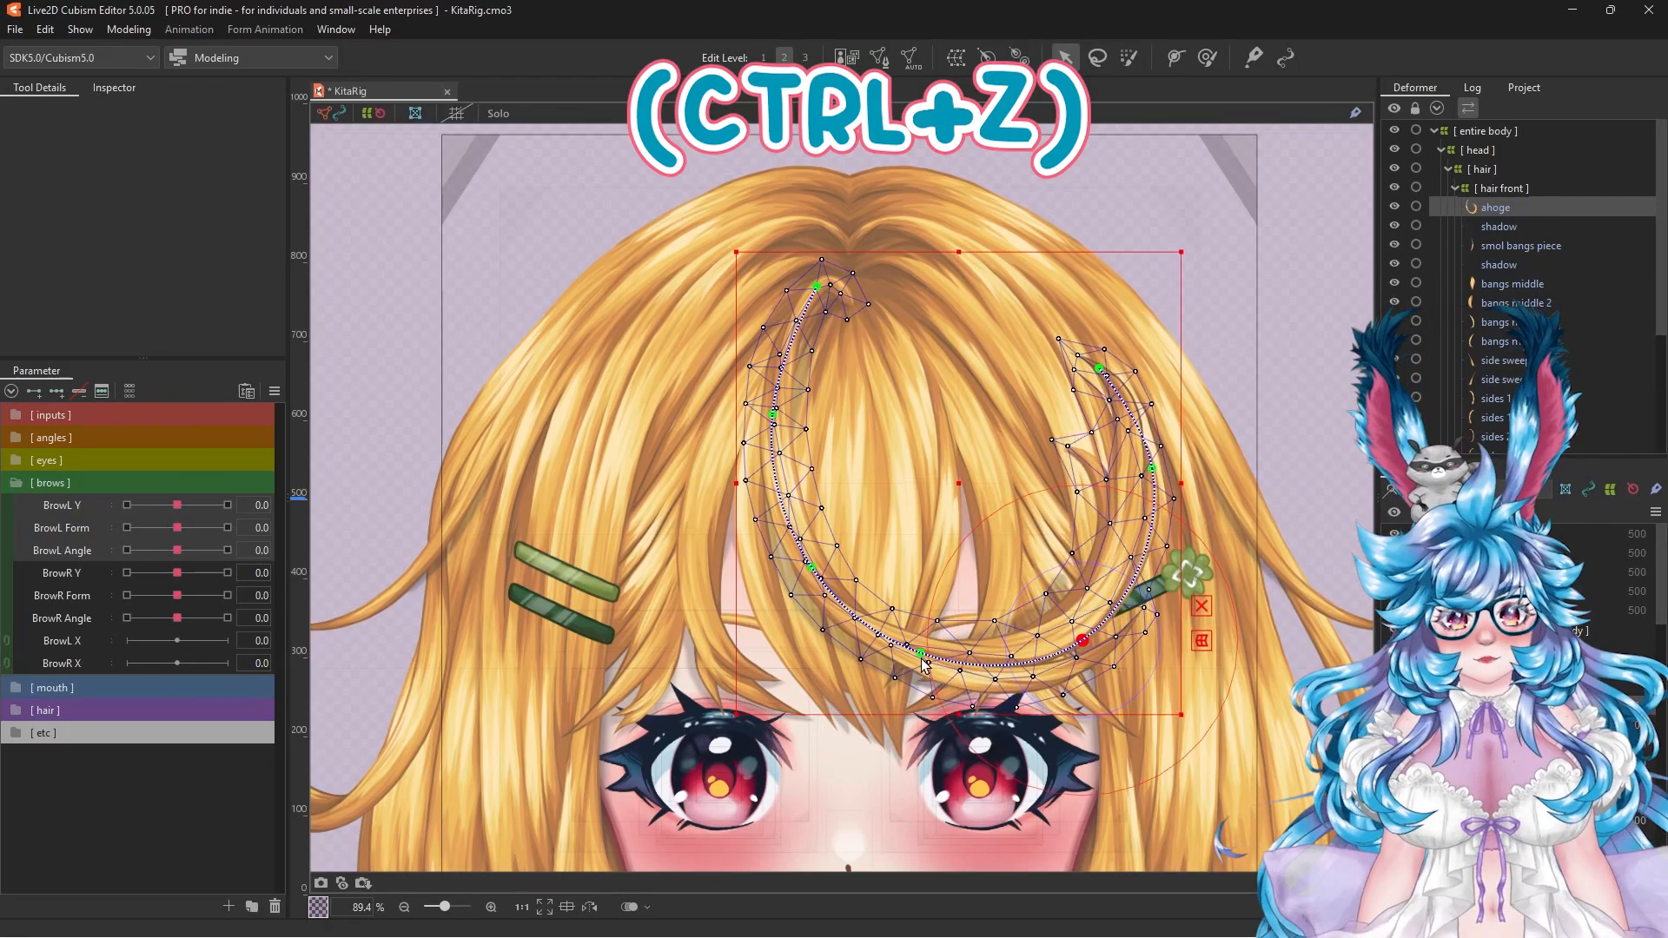
pyautogui.hotkey('ctrl', 'z')
pyautogui.hotkey('ctrl', 'z')
pyautogui.hotkey('ctrl', 'z')
pyautogui.hotkey('ctrl', 'z')
pyautogui.hotkey('ctrl', 'z')
pyautogui.hotkey('ctrl', 'z')
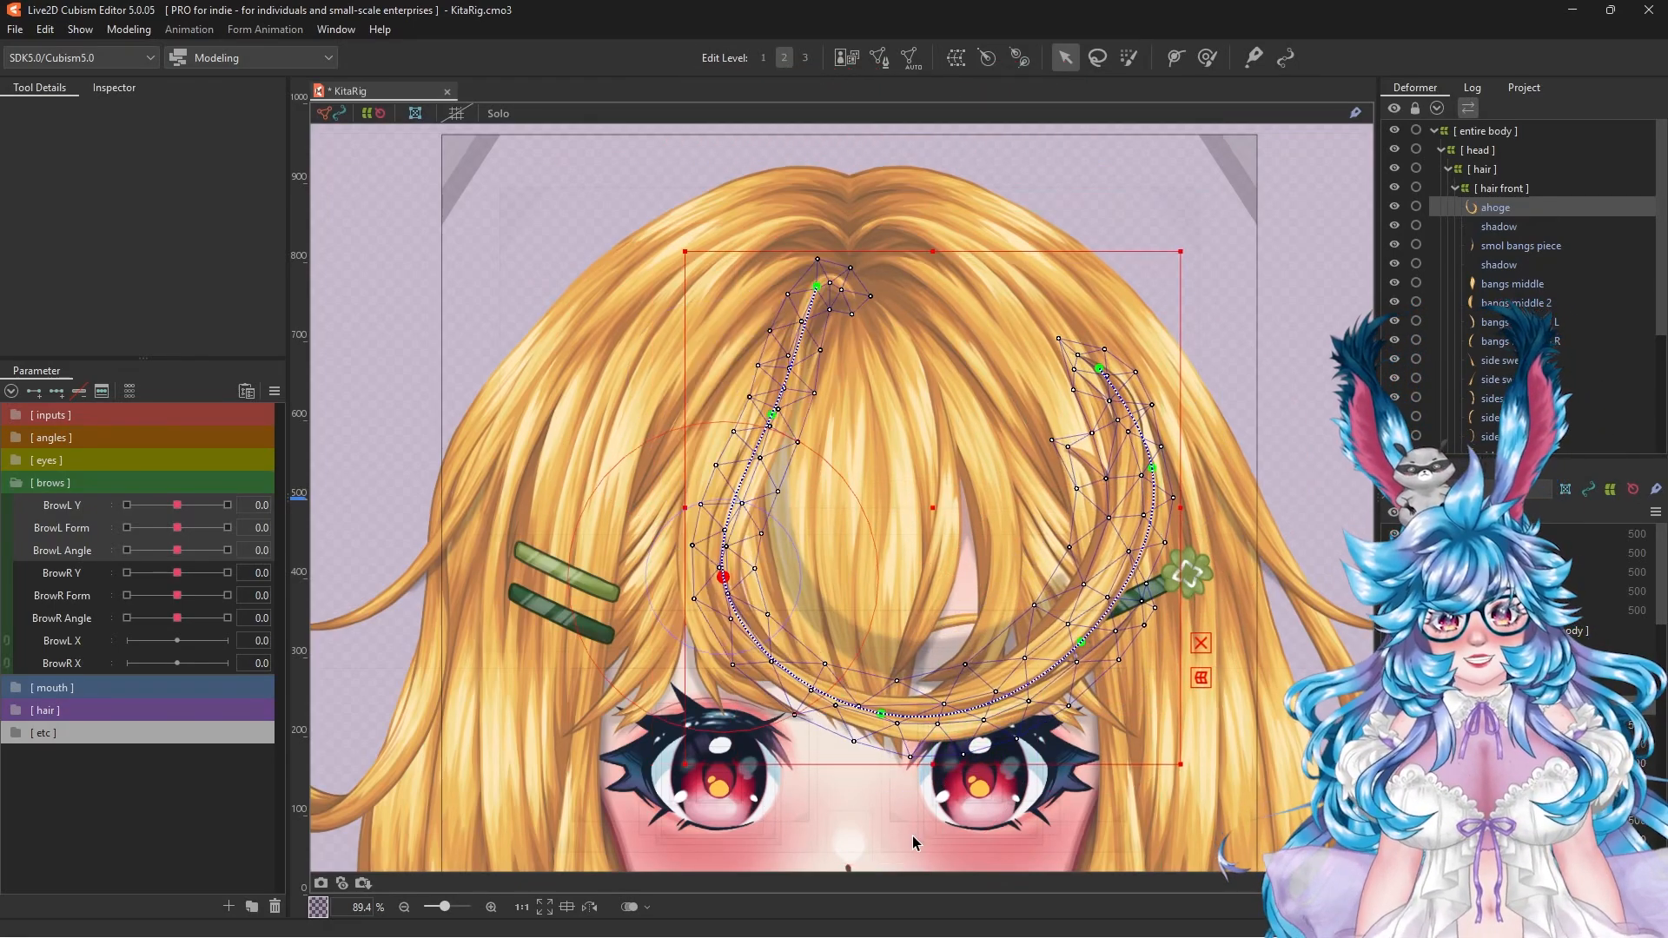
pyautogui.hotkey('ctrl', 'z')
pyautogui.hotkey('ctrl', 'z')
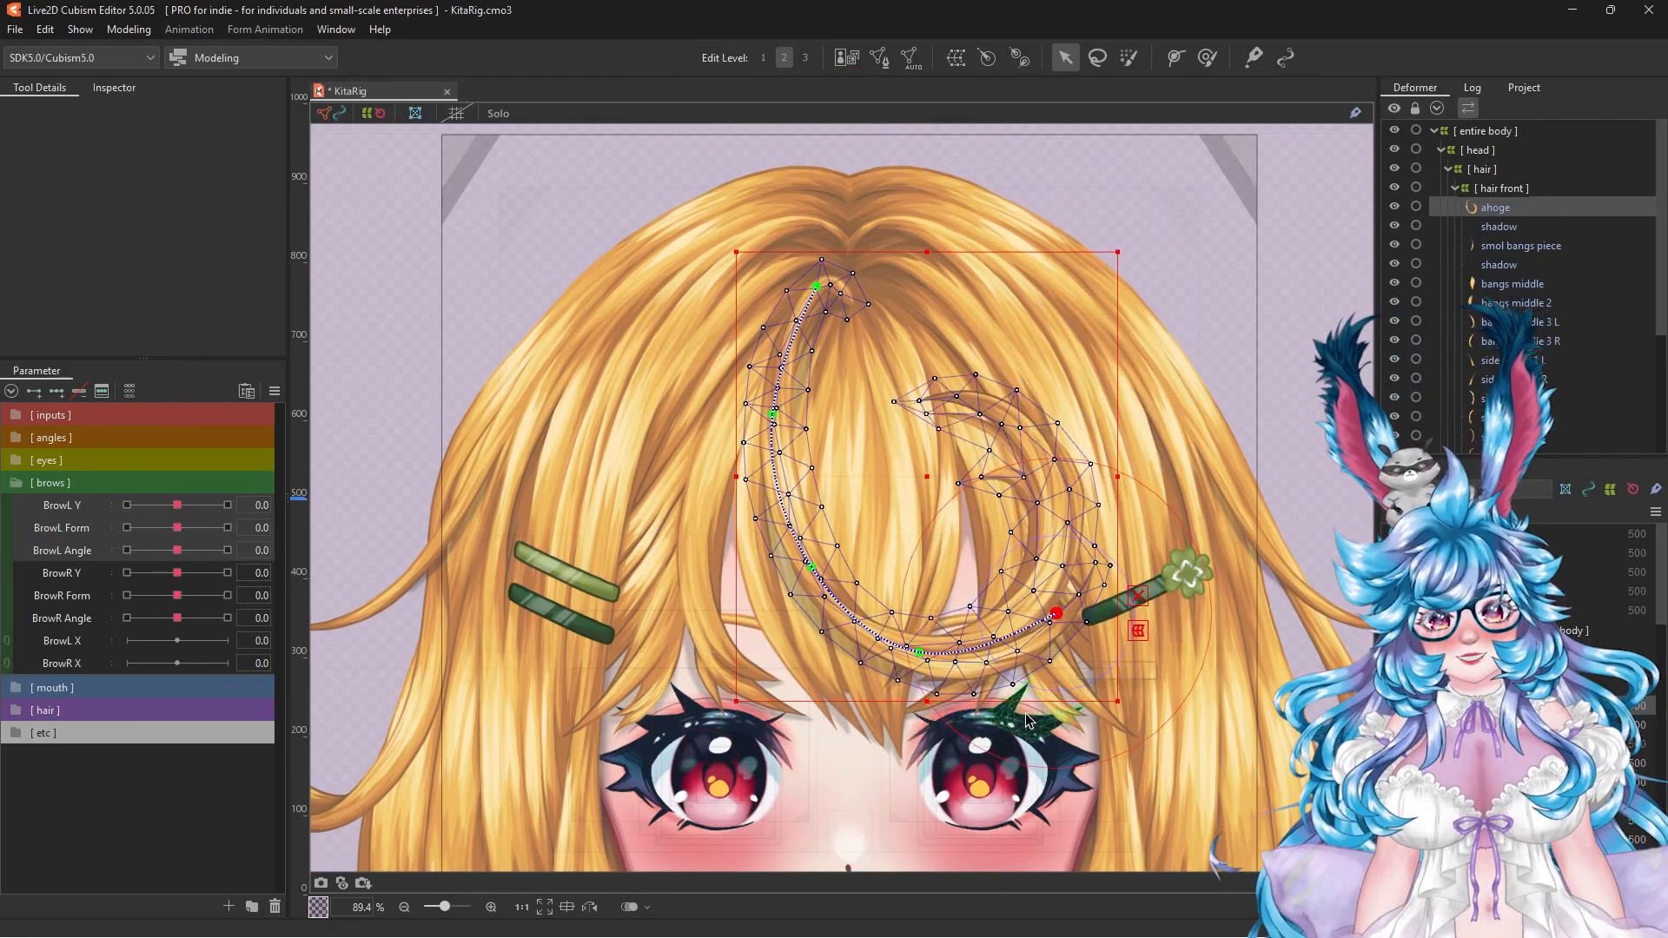
pyautogui.hotkey('ctrl', 'z')
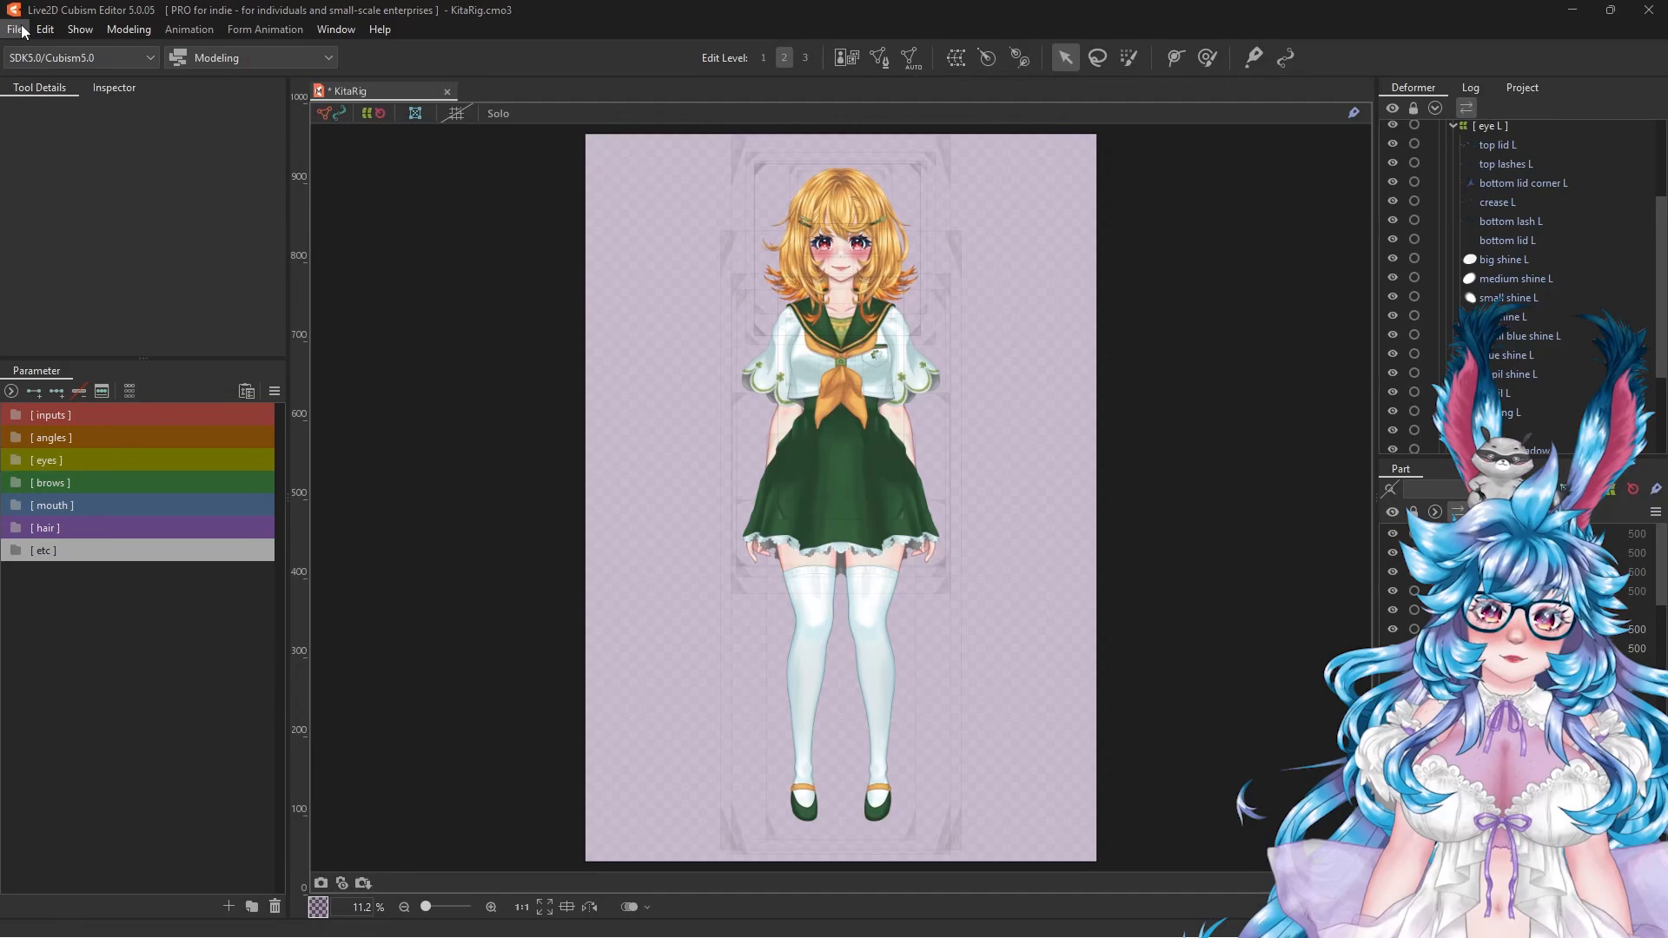
# Step: Search the keyboard shortcuts for "hide" and assign Ctrl+H to Show/Hide Bounding Box
pyautogui.click(15, 29)
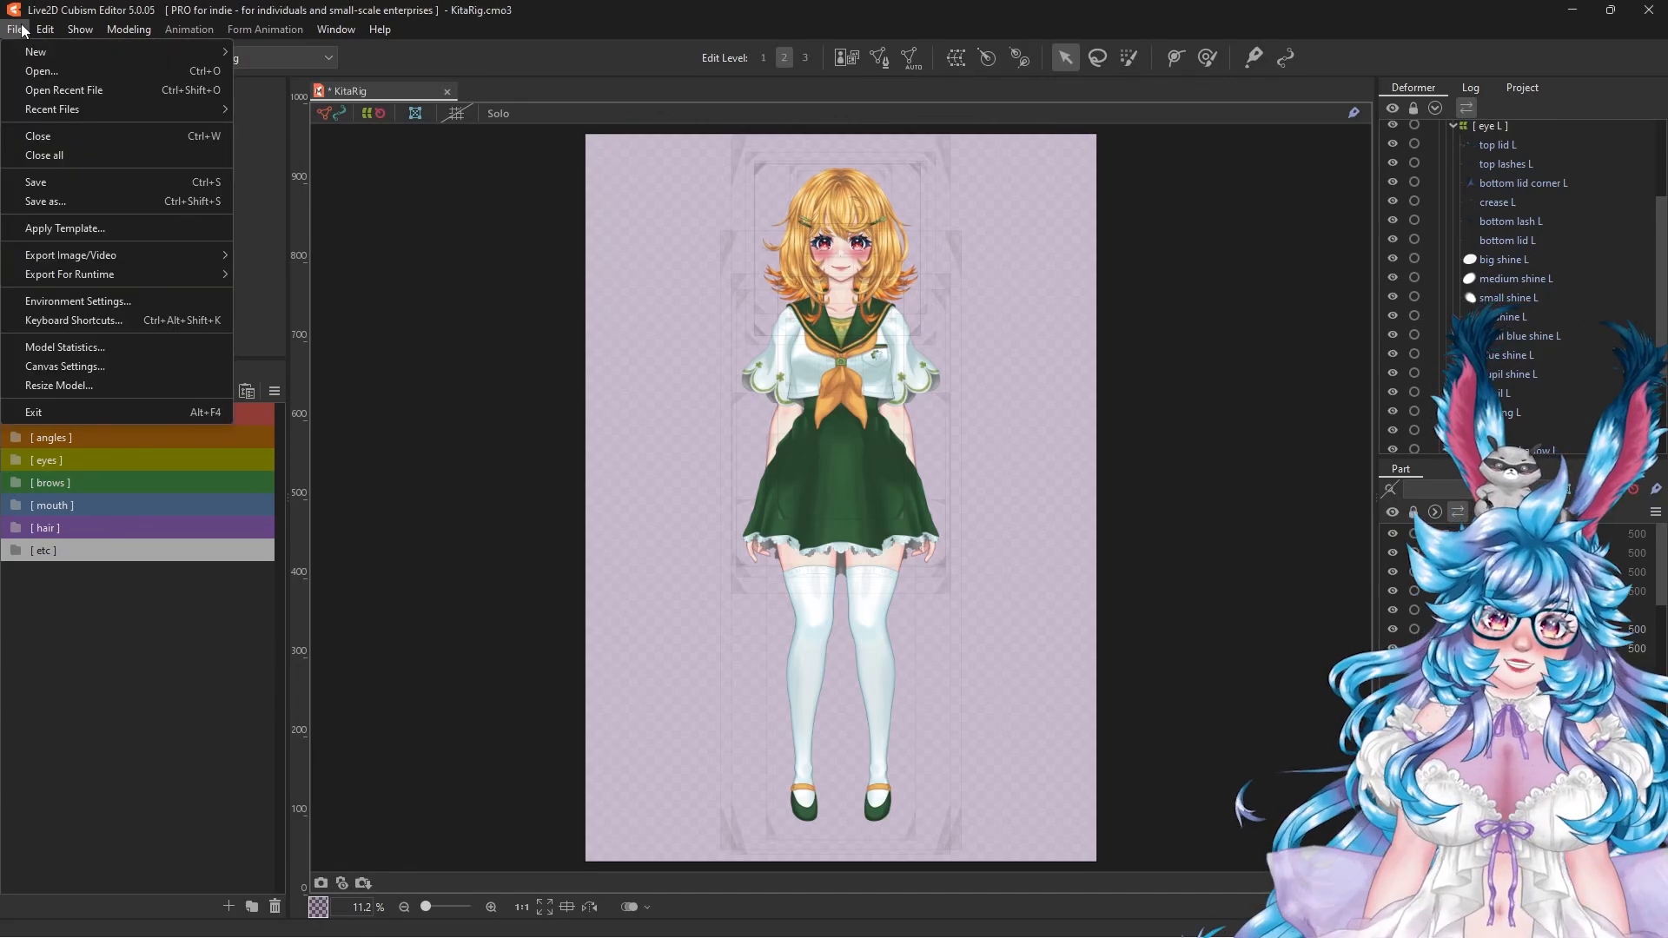
pyautogui.click(67, 320)
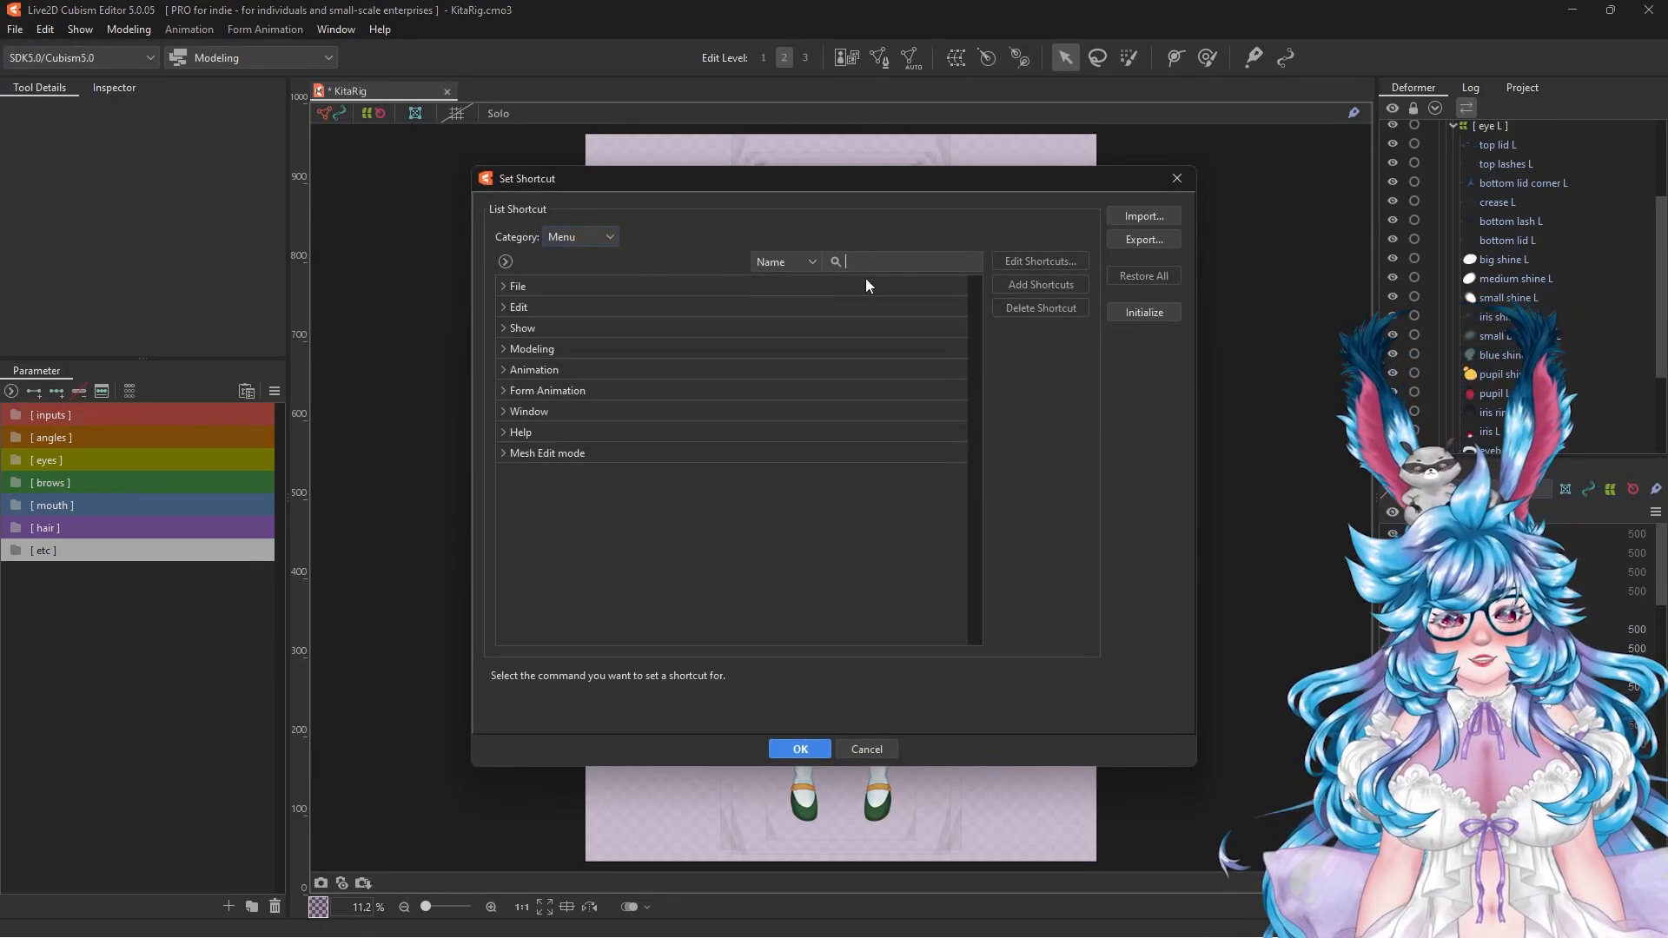
pyautogui.write('h')
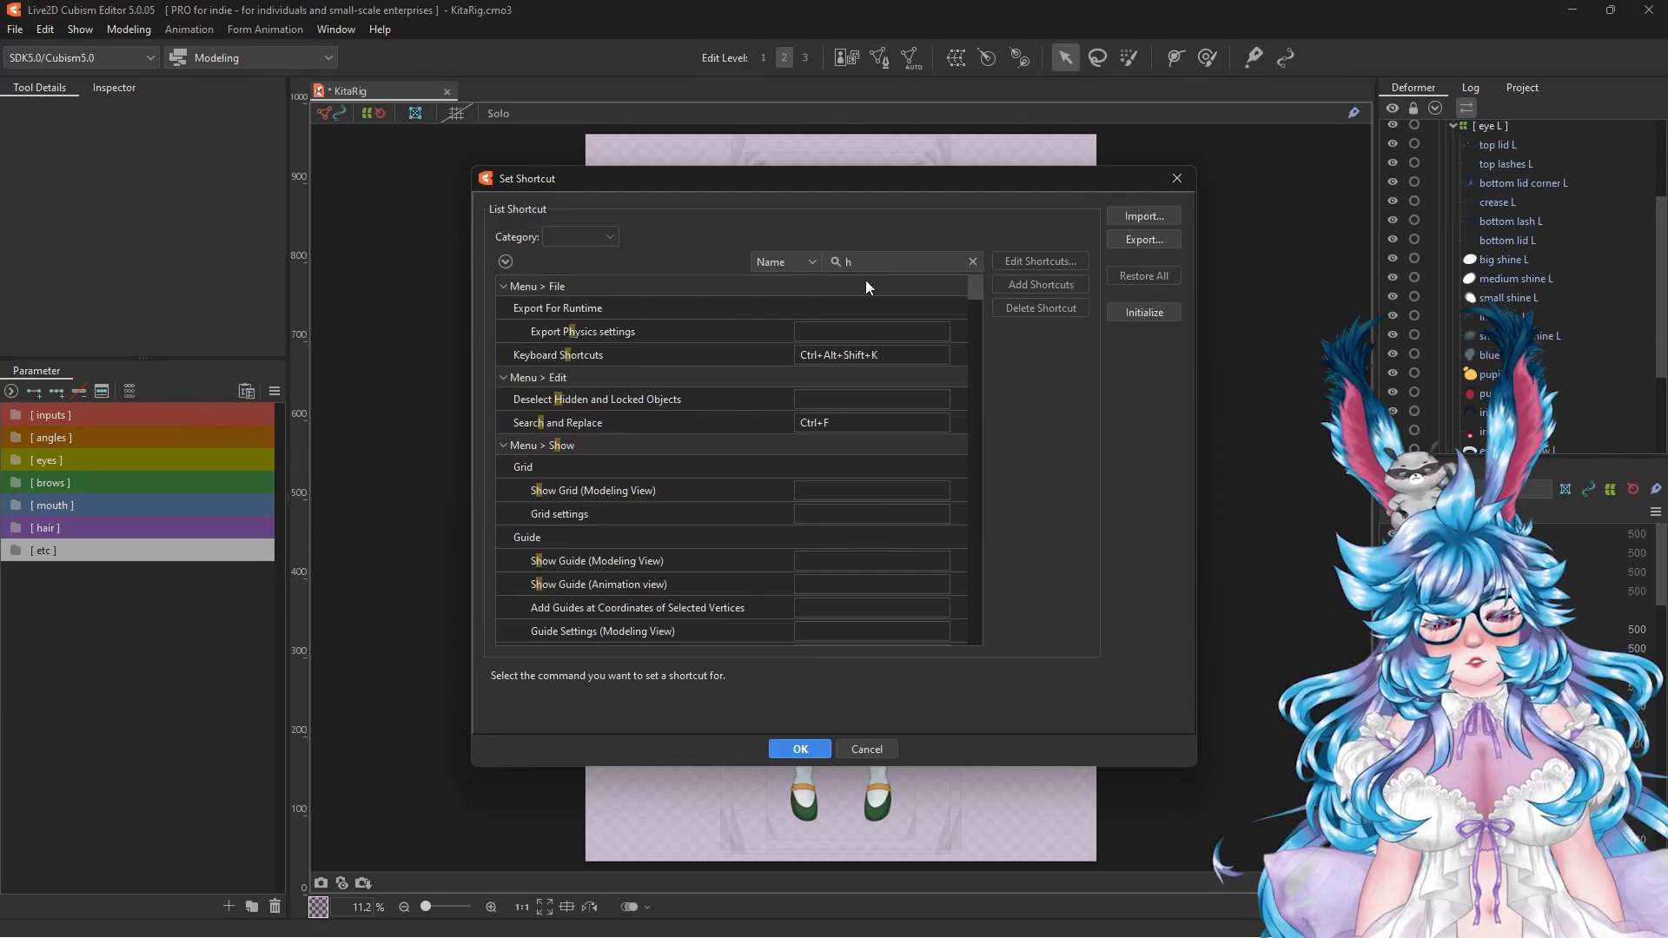
pyautogui.write('ide')
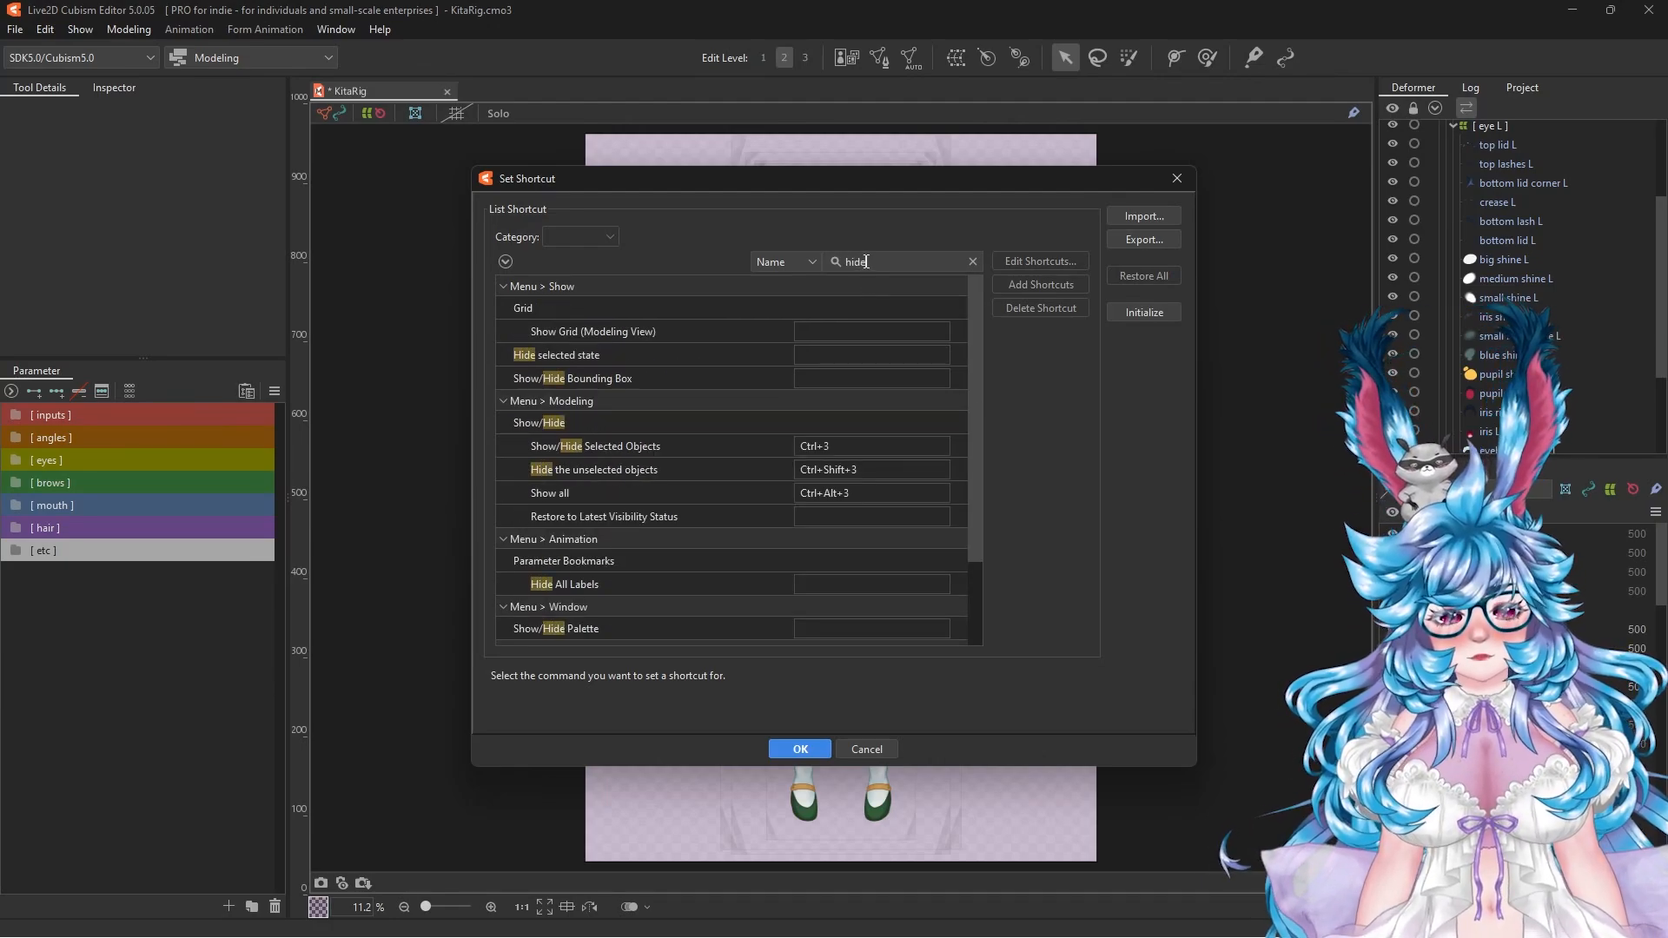
pyautogui.doubleClick(836, 377)
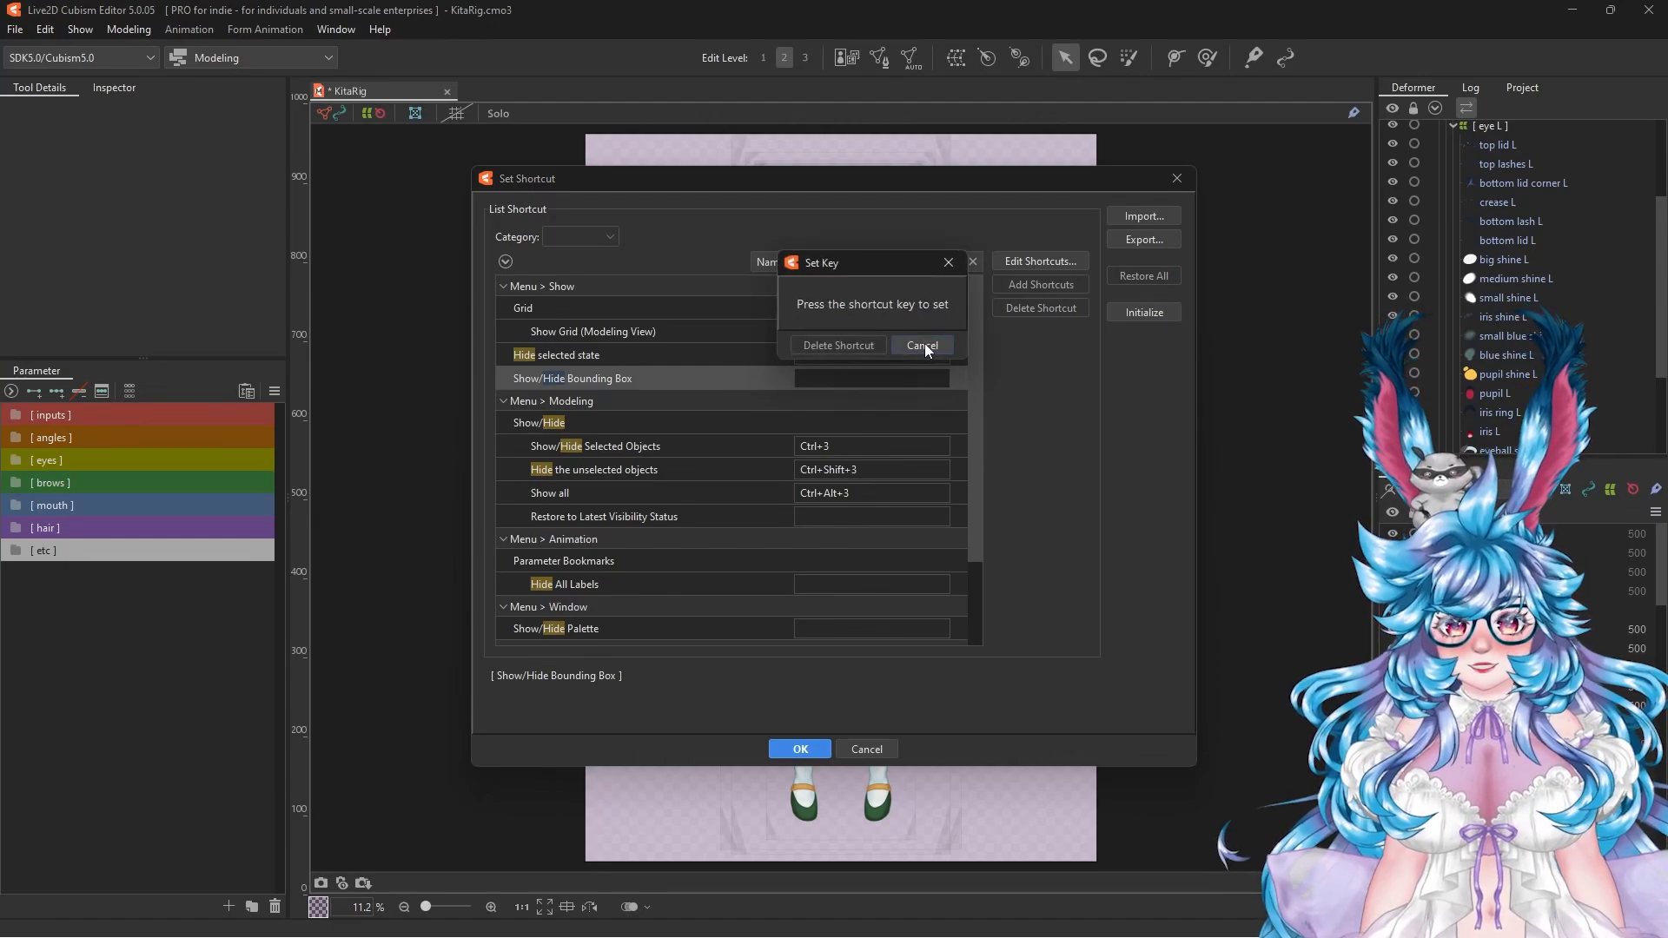
pyautogui.click(923, 345)
pyautogui.doubleClick(850, 382)
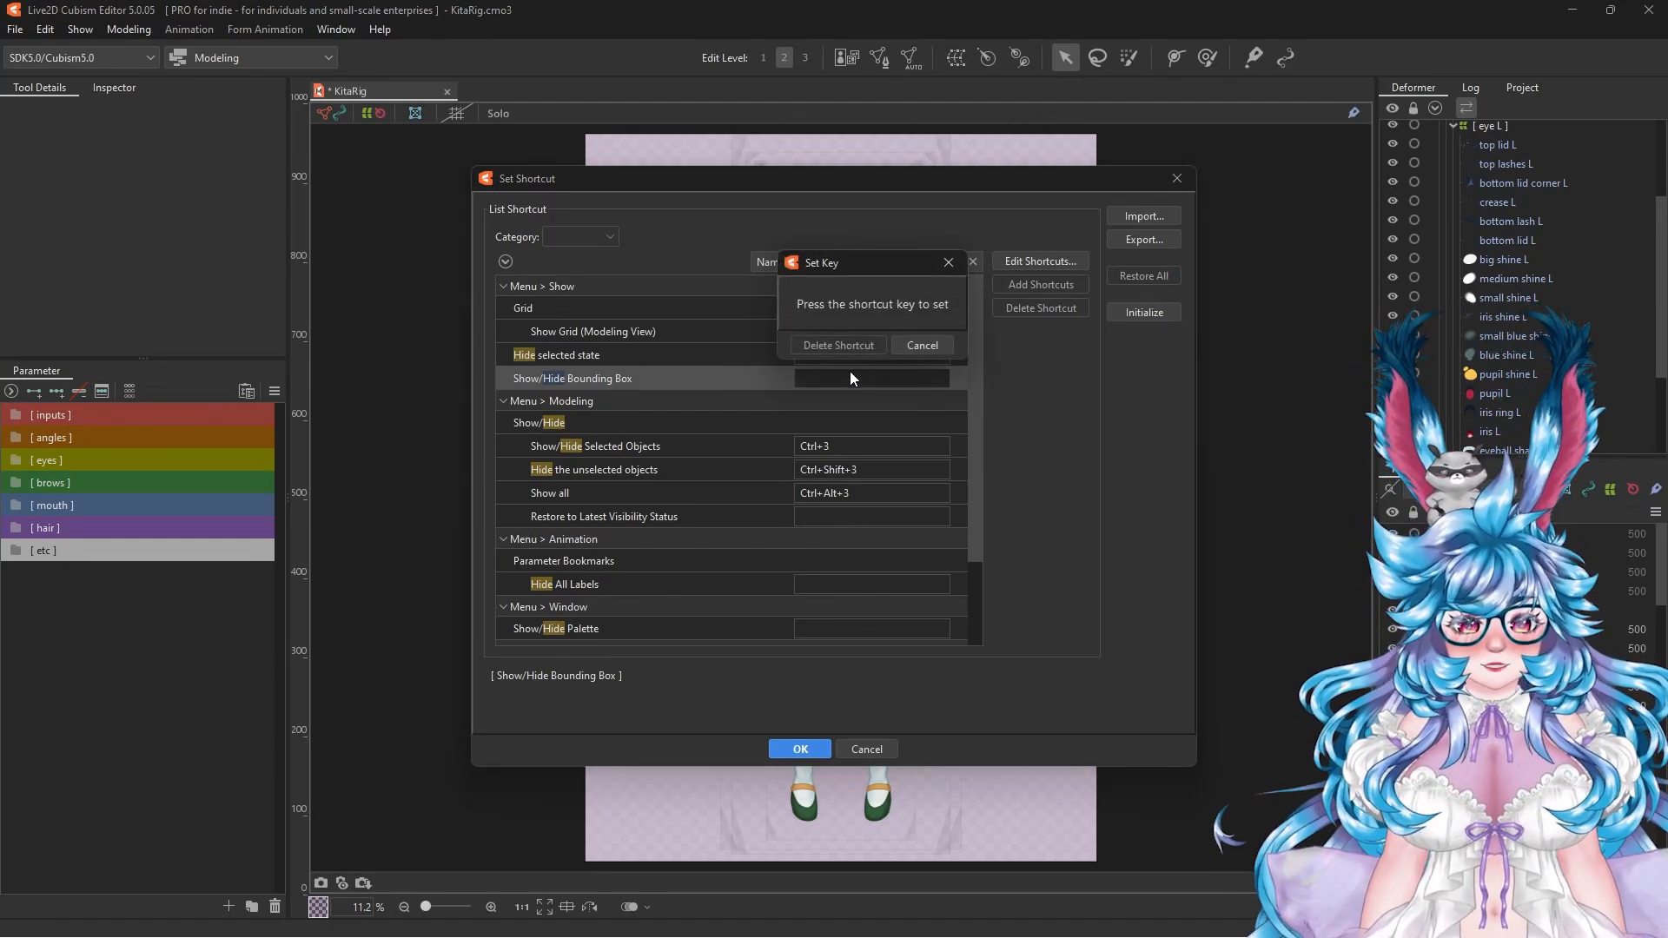
pyautogui.hotkey('ctrl', 'h')
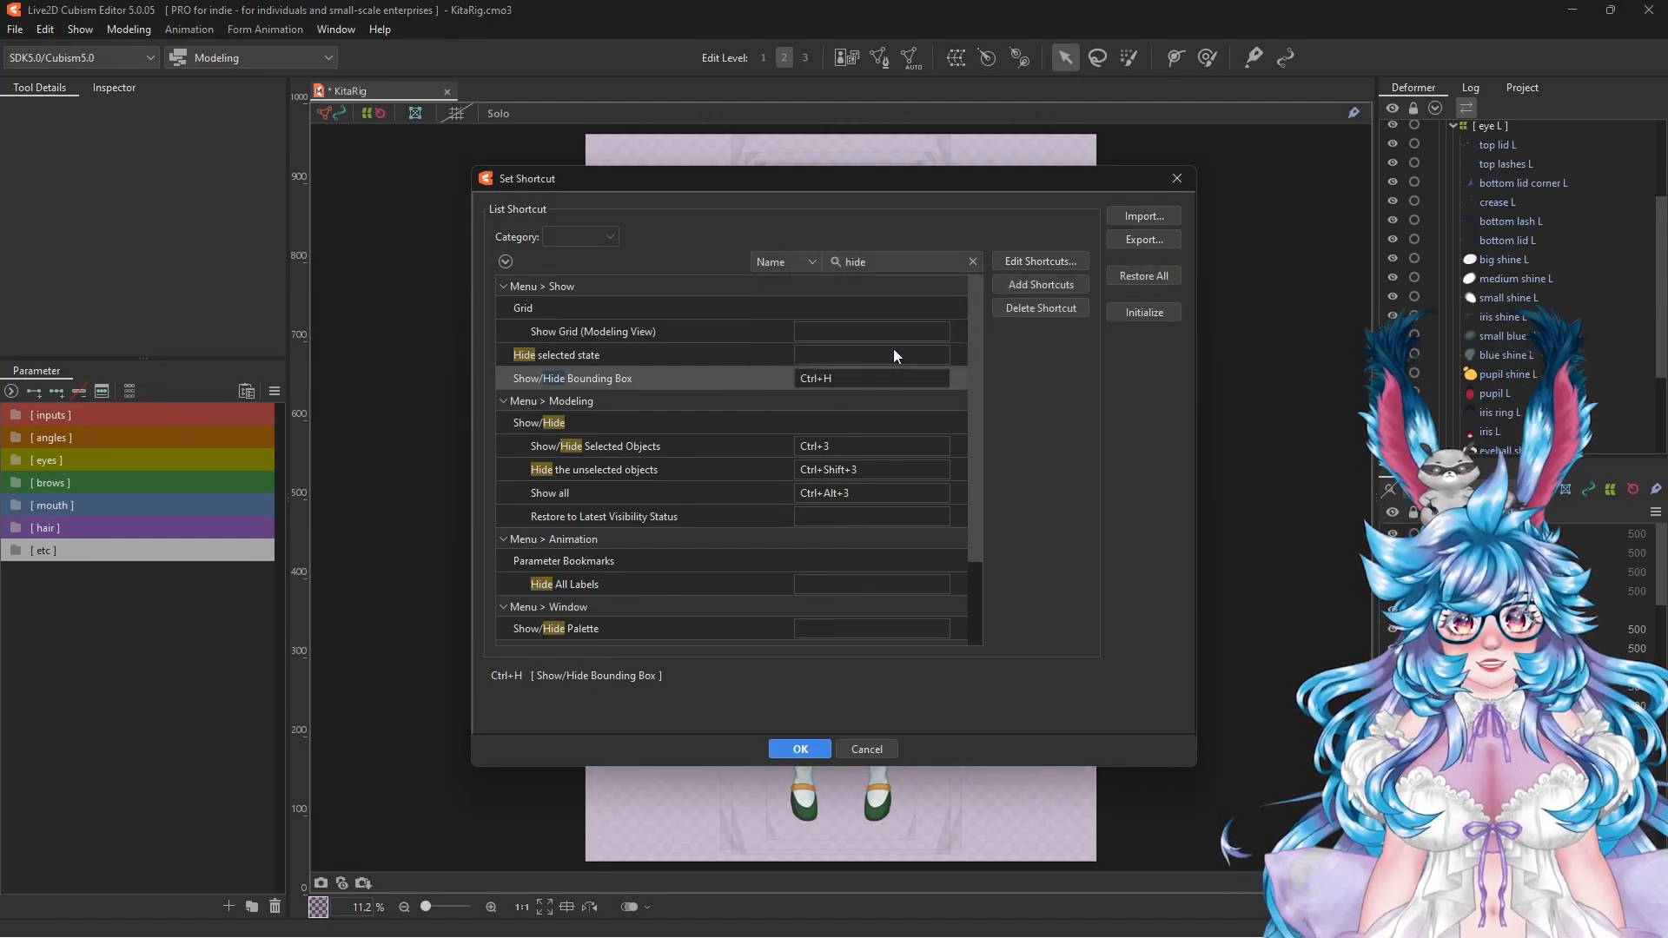
pyautogui.click(798, 749)
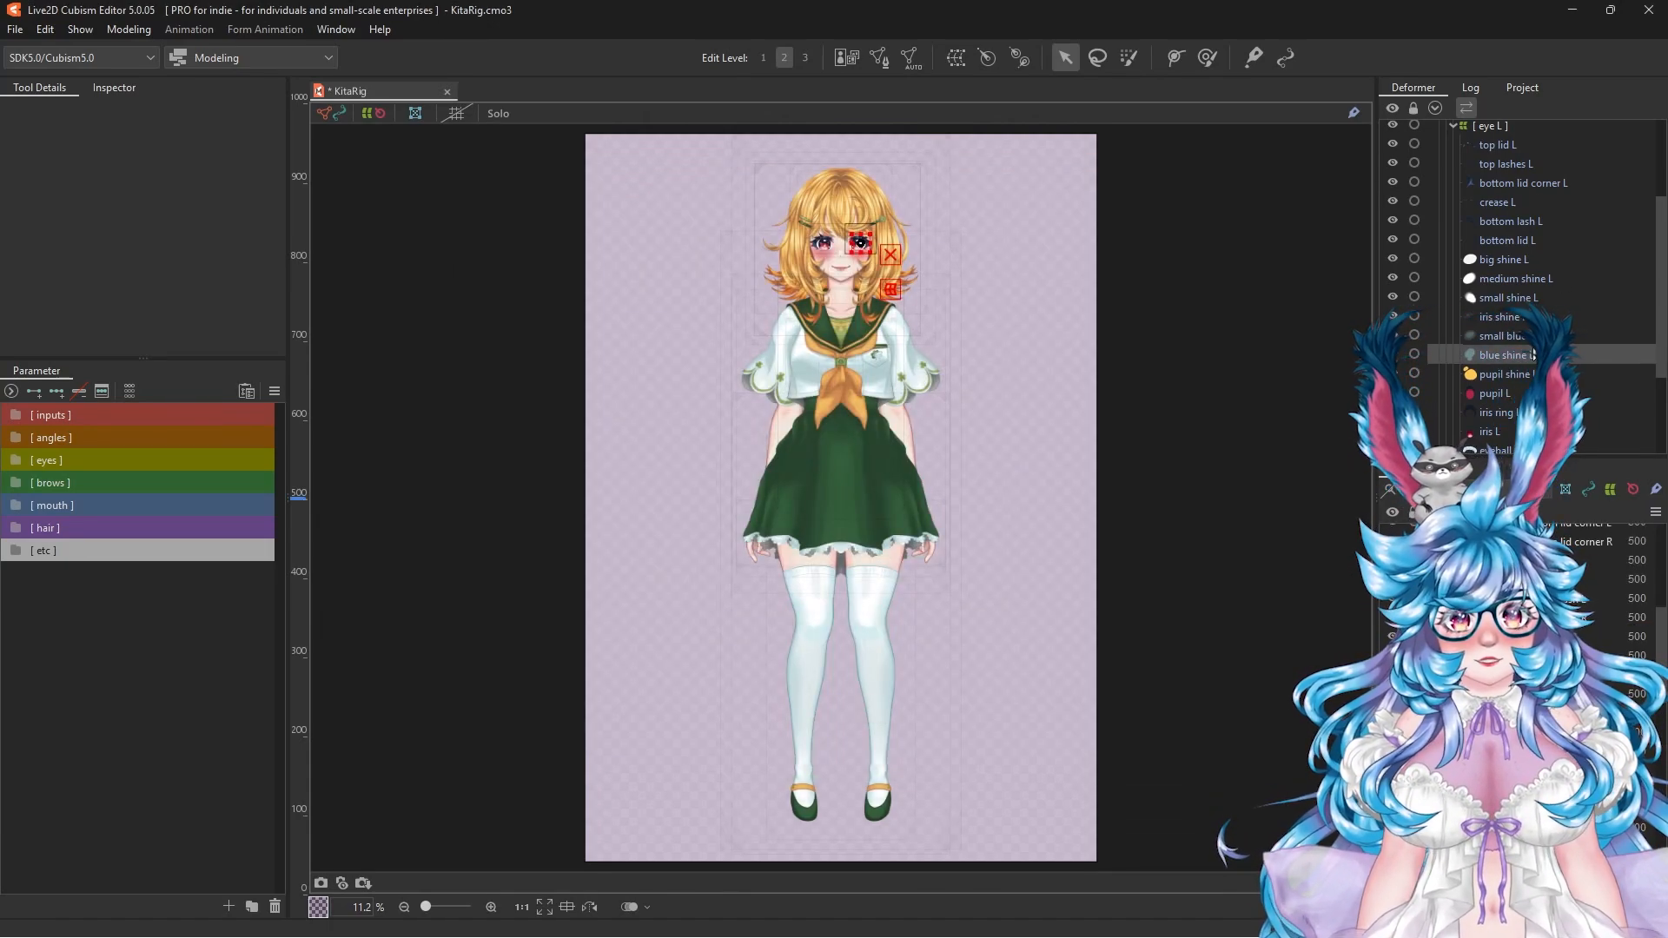
# Step: Clear the selection, search the keyboard shortcuts for "hide", and open the Hide selected state shortcut for editing
pyautogui.click(622, 347)
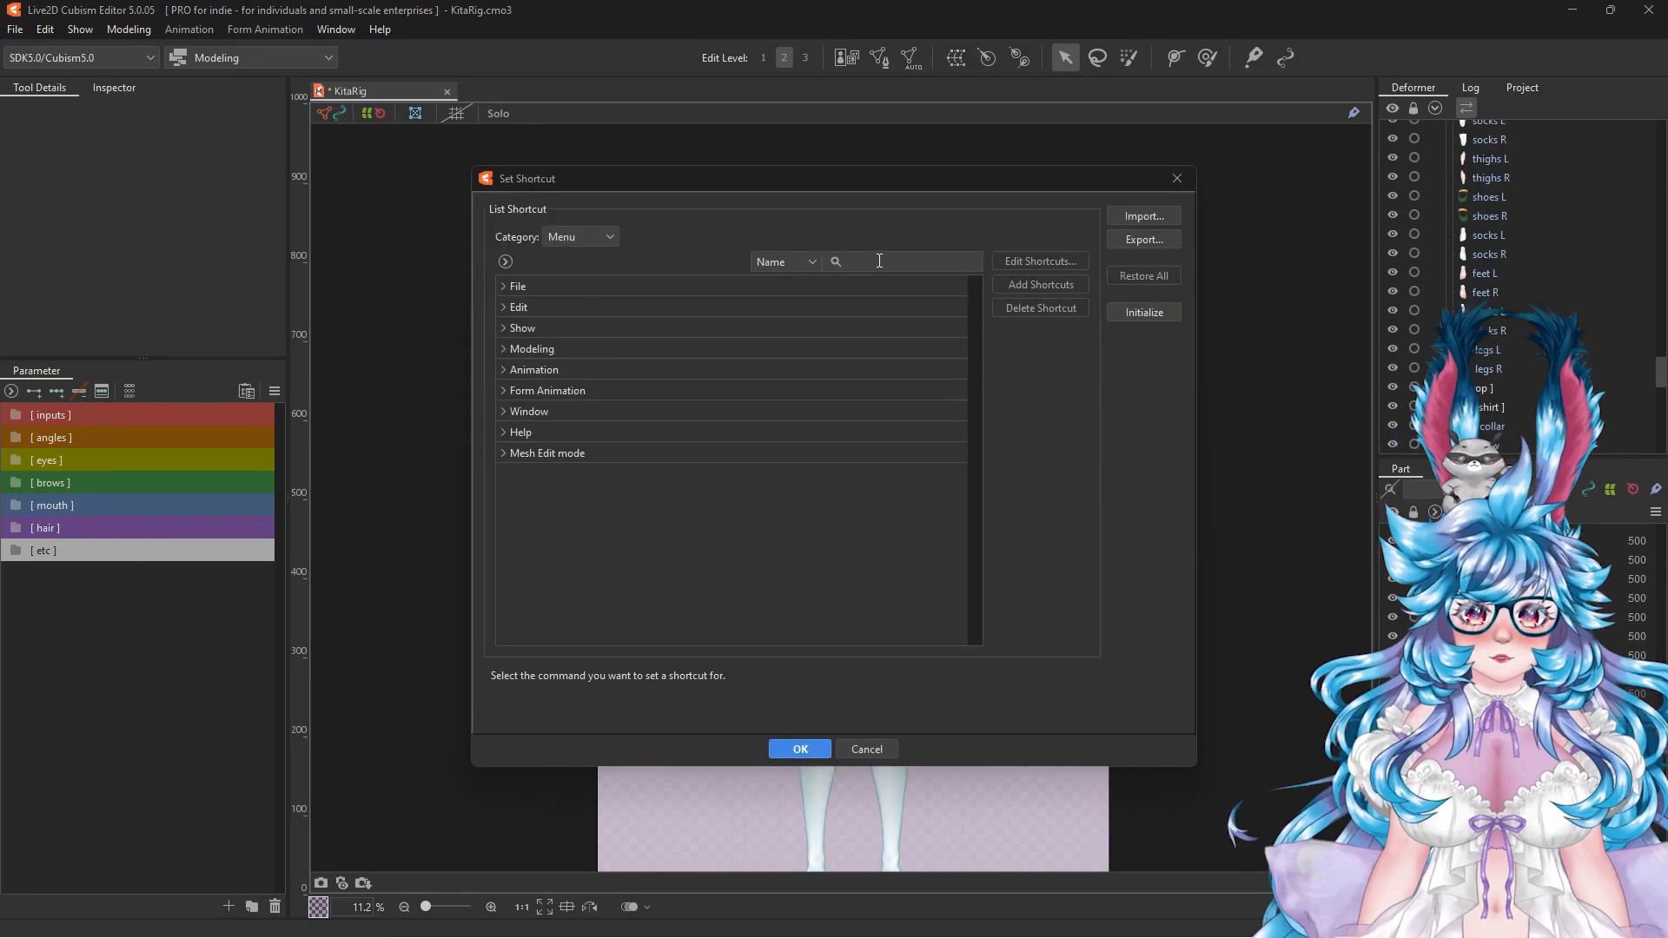
pyautogui.click(881, 262)
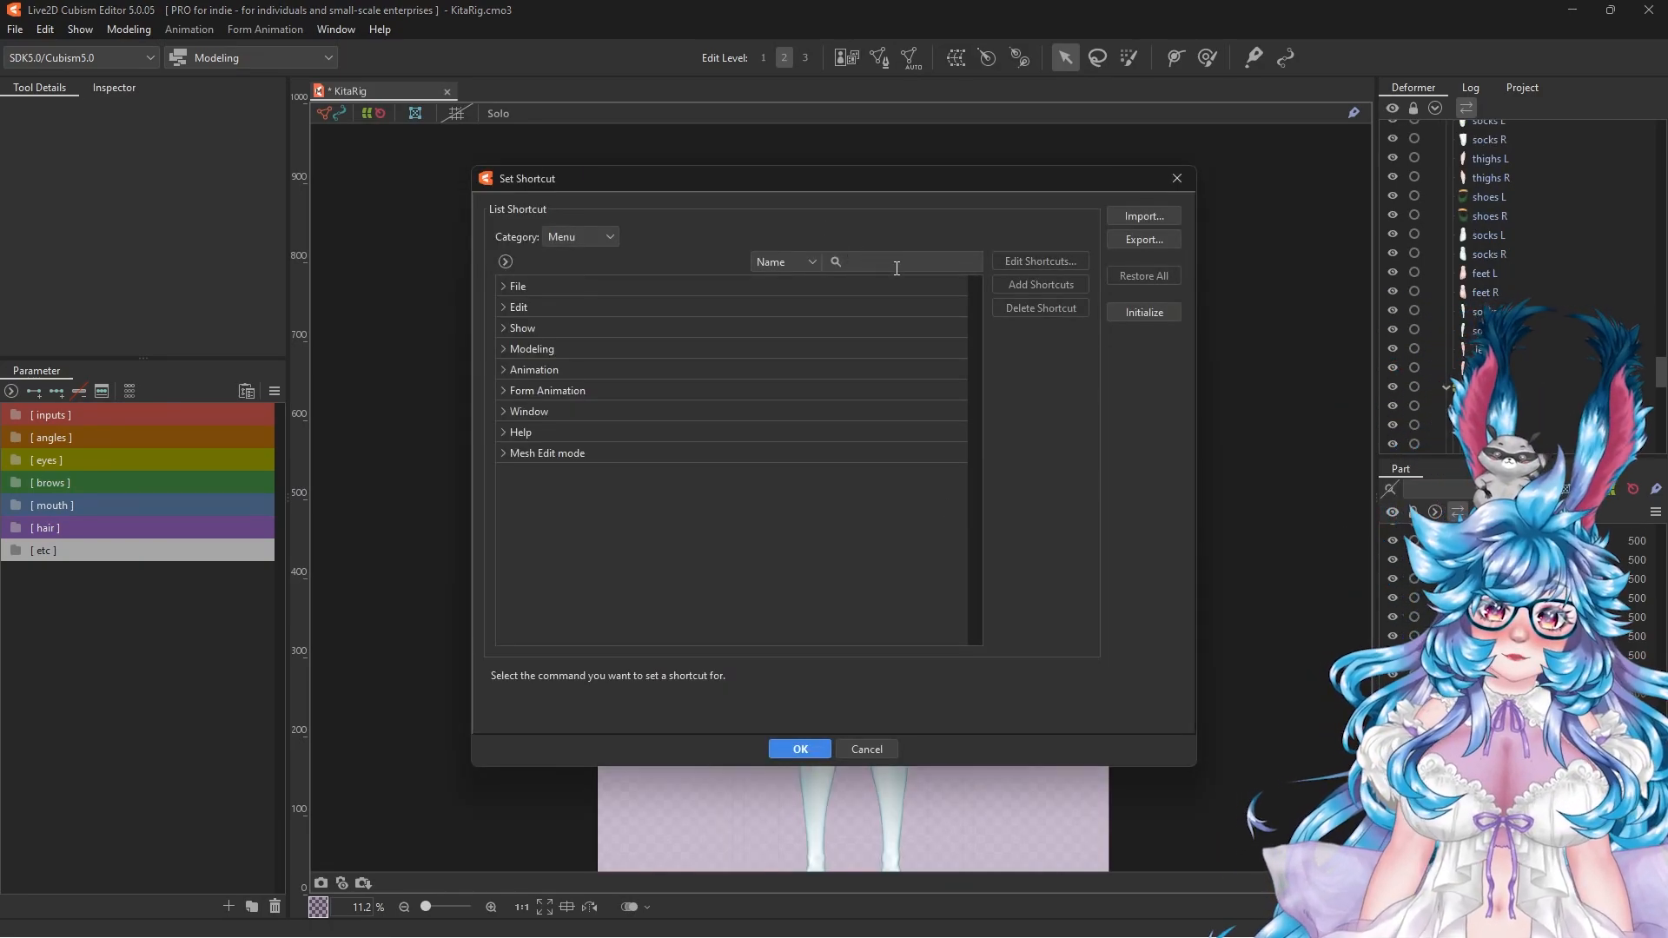
pyautogui.write('hide')
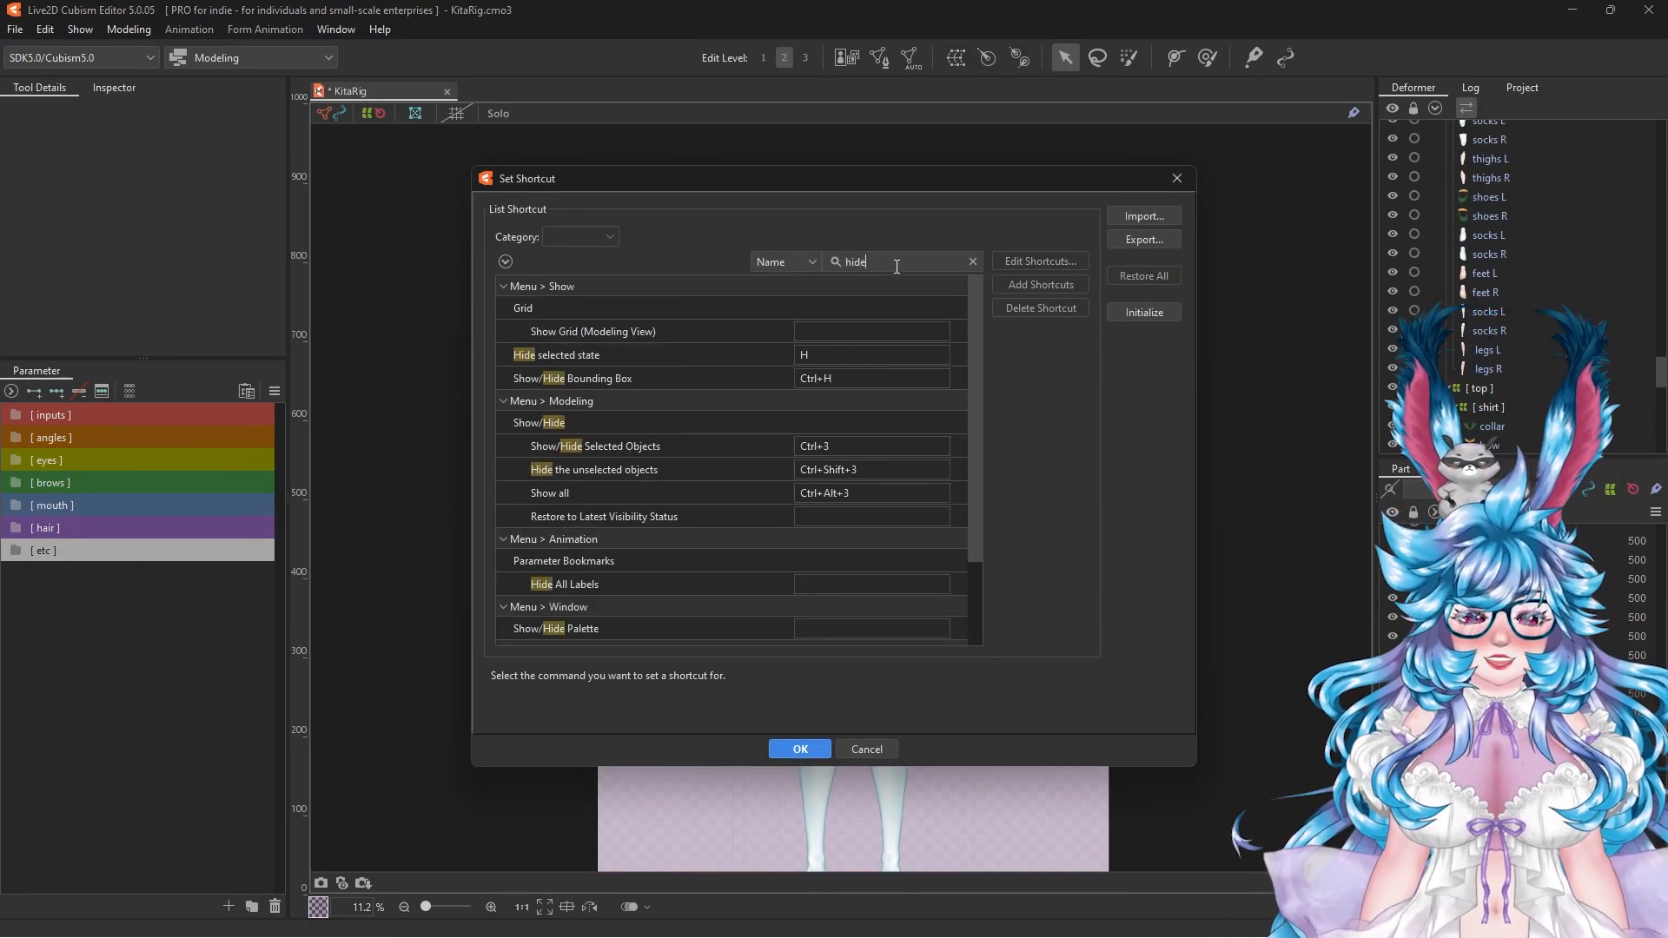
pyautogui.doubleClick(822, 357)
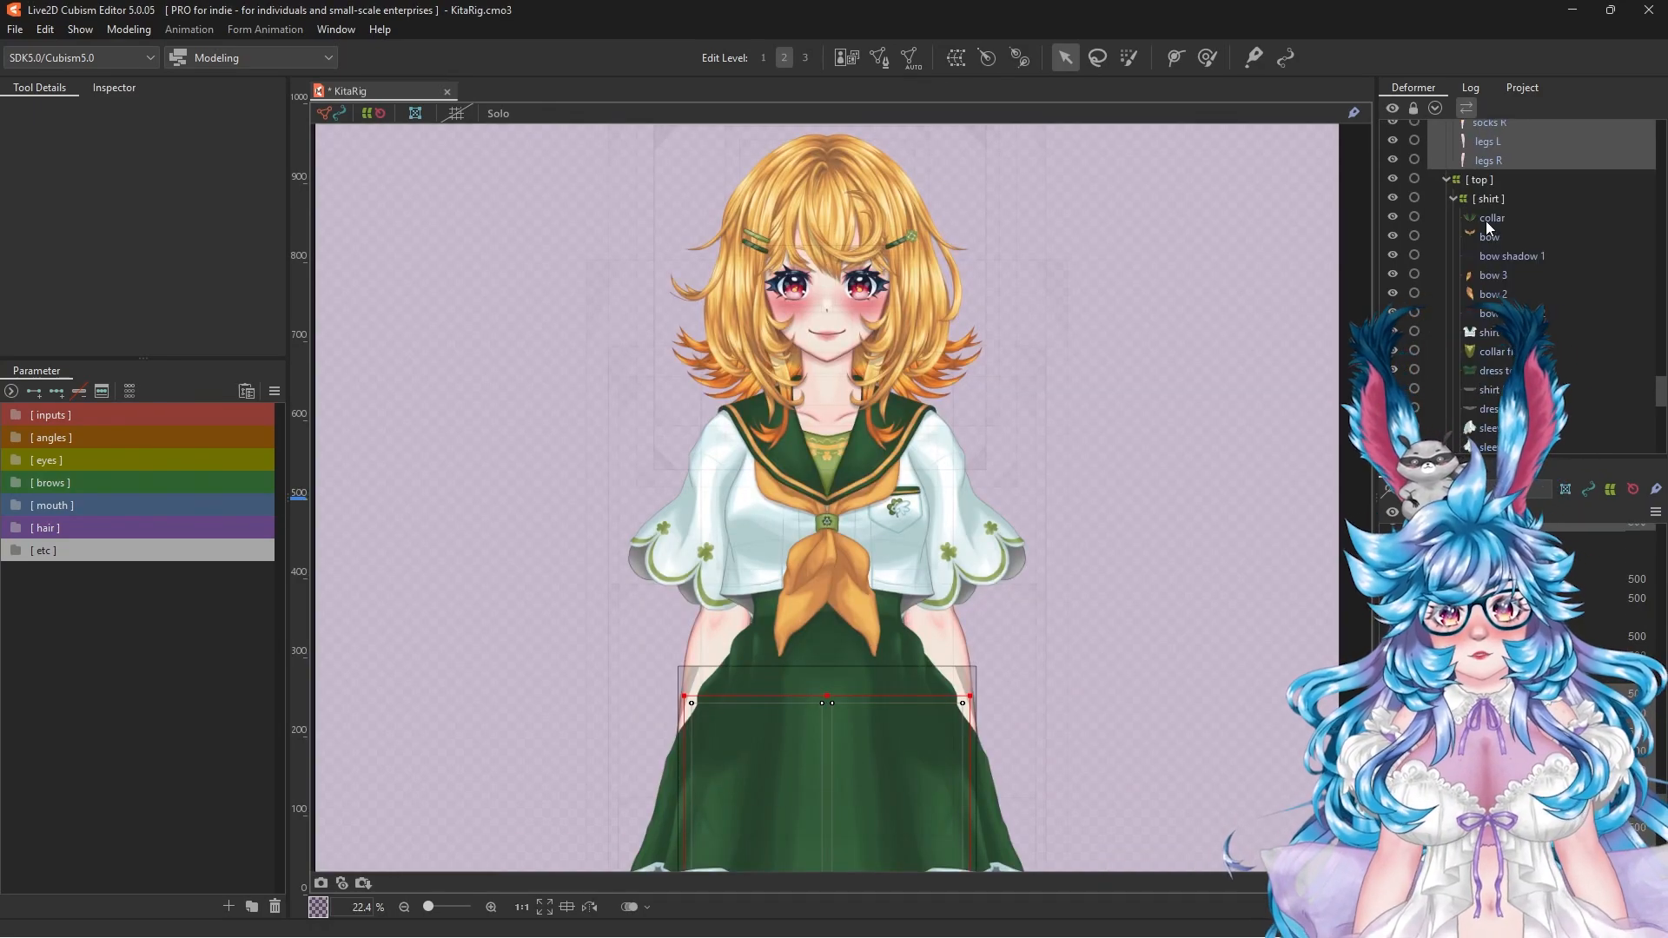
# Step: Select the run of shirt parts starting at the collar, and toggle Hide selected state on and back off
pyautogui.click(1485, 221)
pyautogui.keyDown('shift'); pyautogui.click(1502, 410); pyautogui.keyUp('shift')
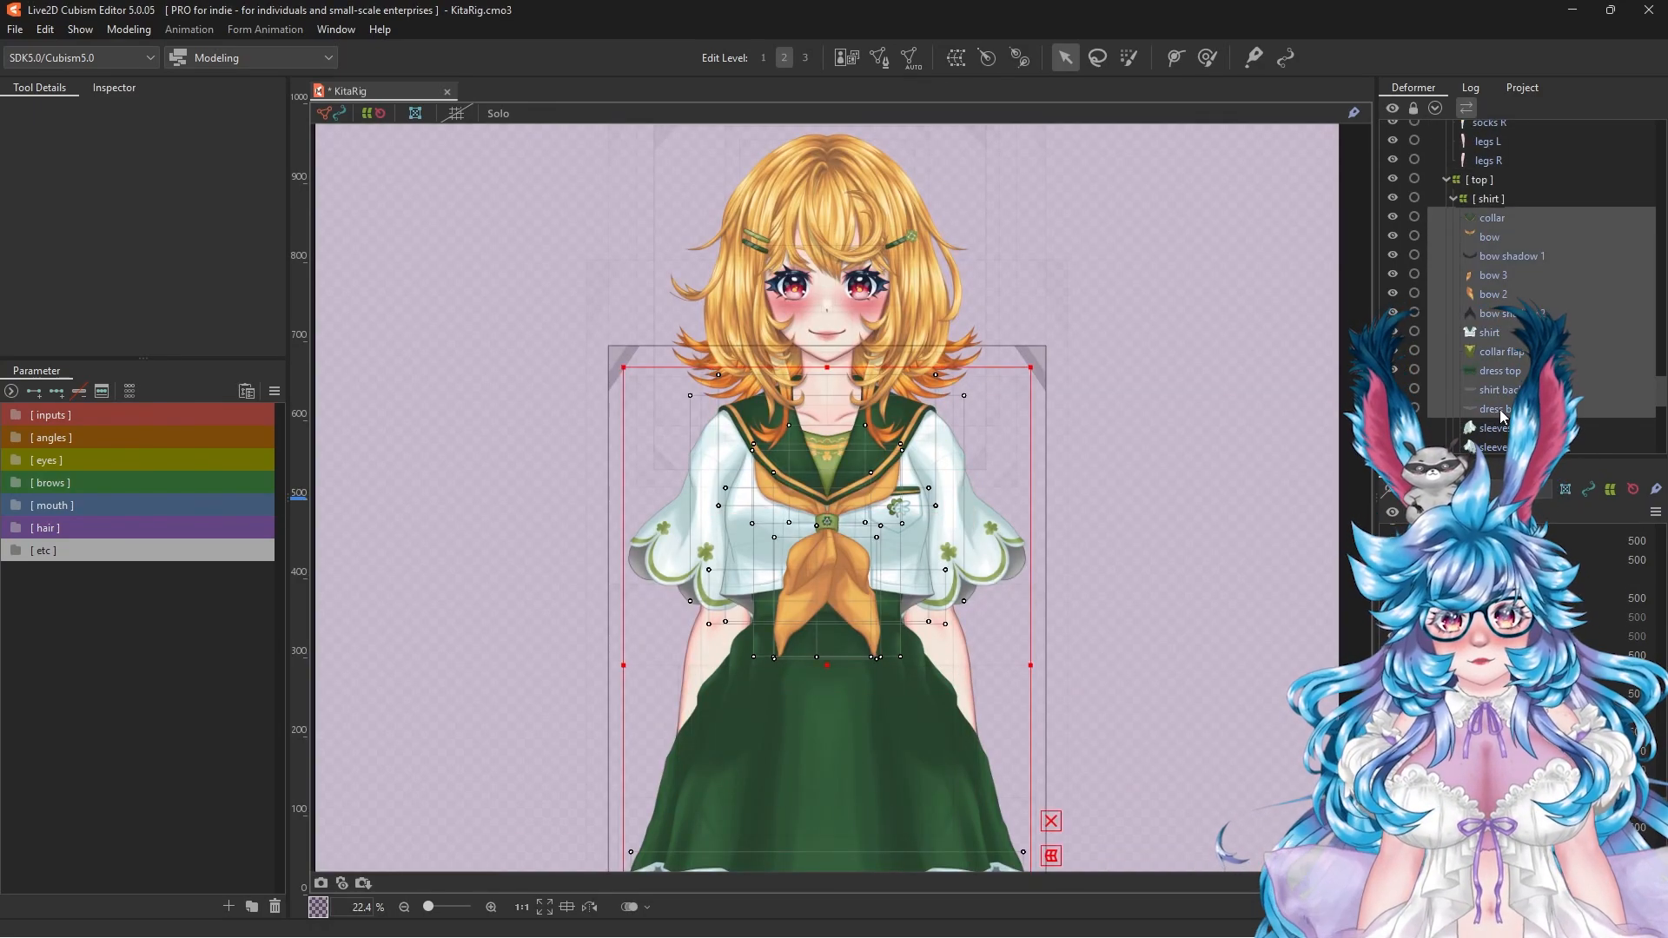
pyautogui.press('h')
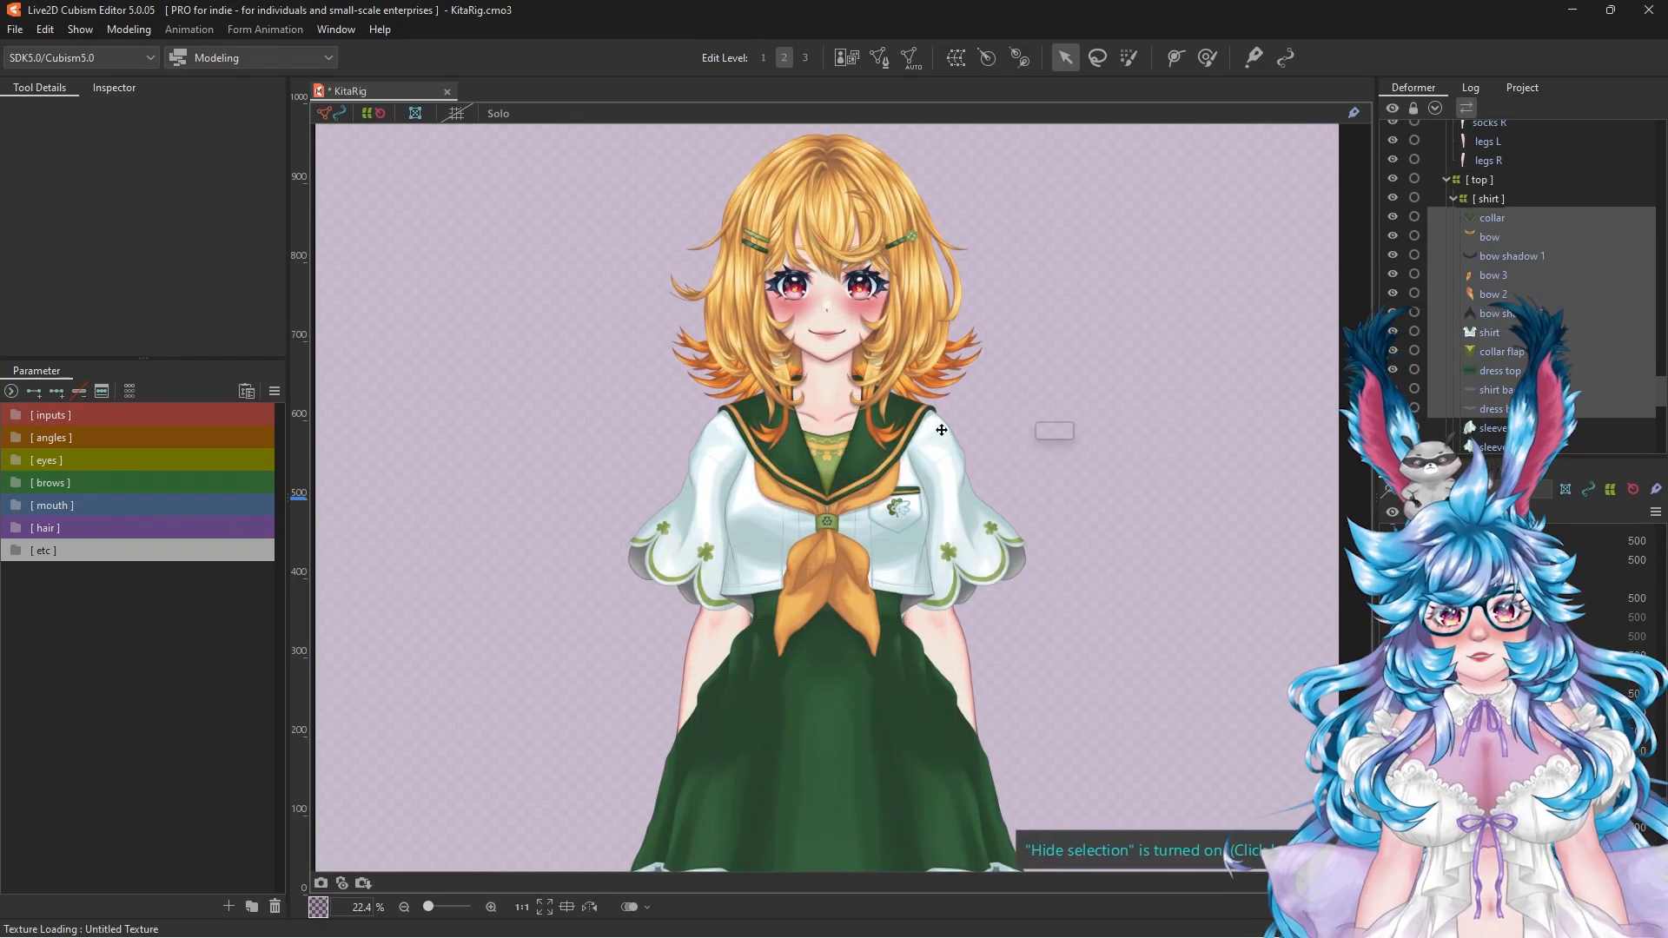
pyautogui.press('h')
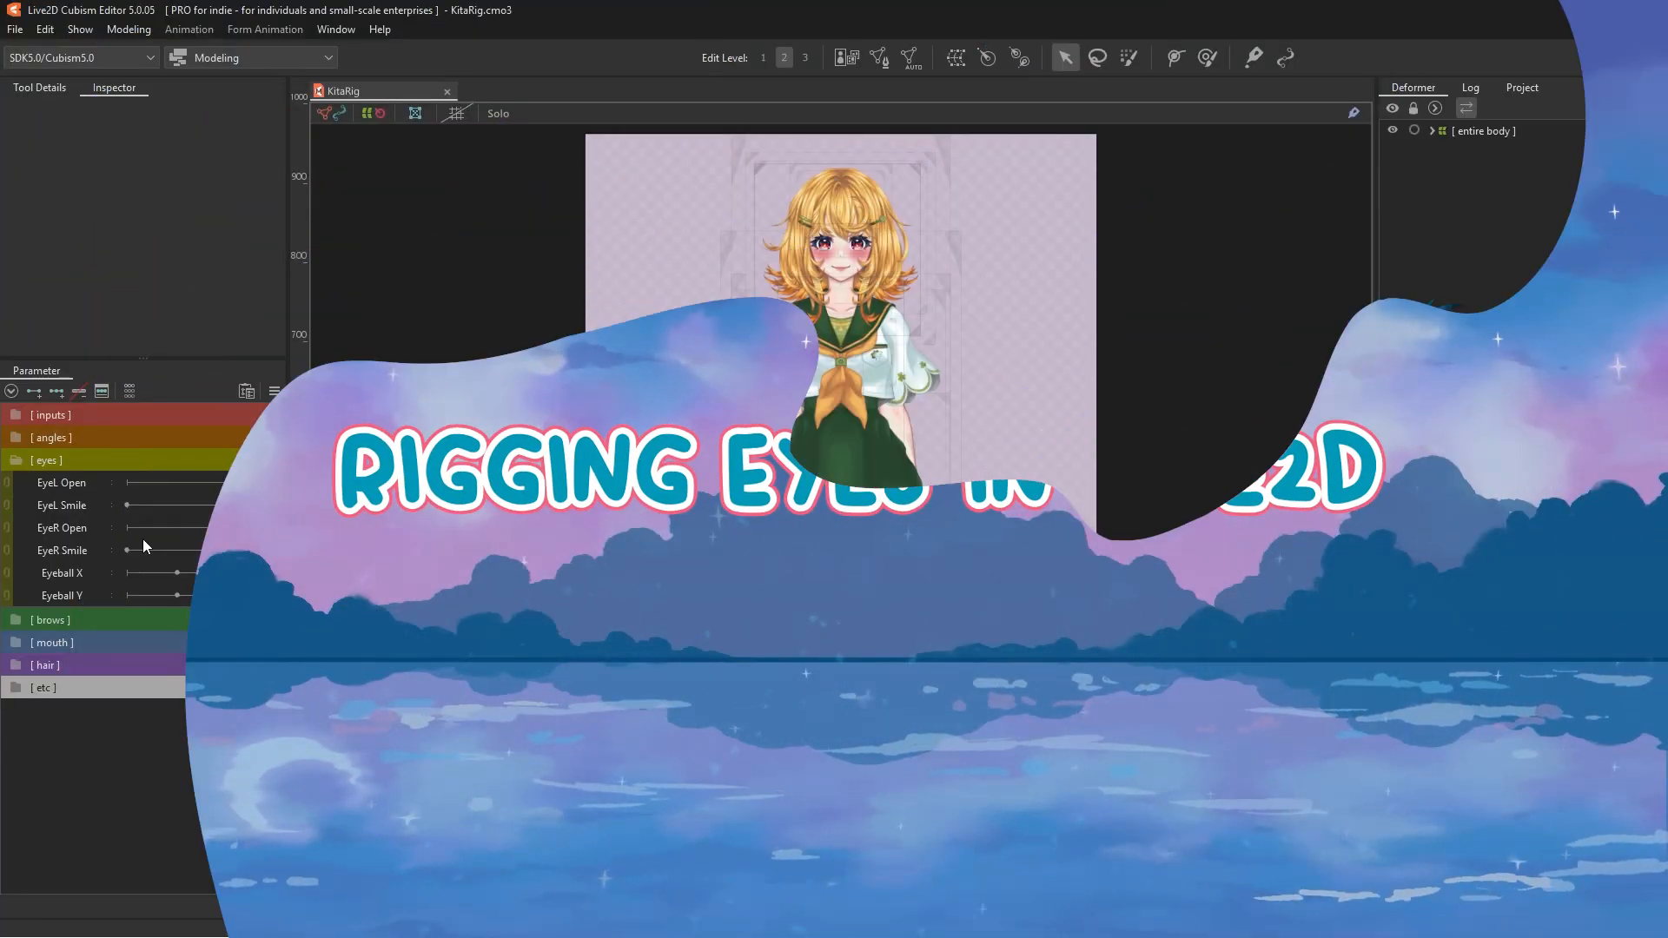
# Step: Expand the deformer hierarchy through [ entire body ] and [ head ] to show the parts of [ eyes ]
pyautogui.scroll(6, 853, 249)
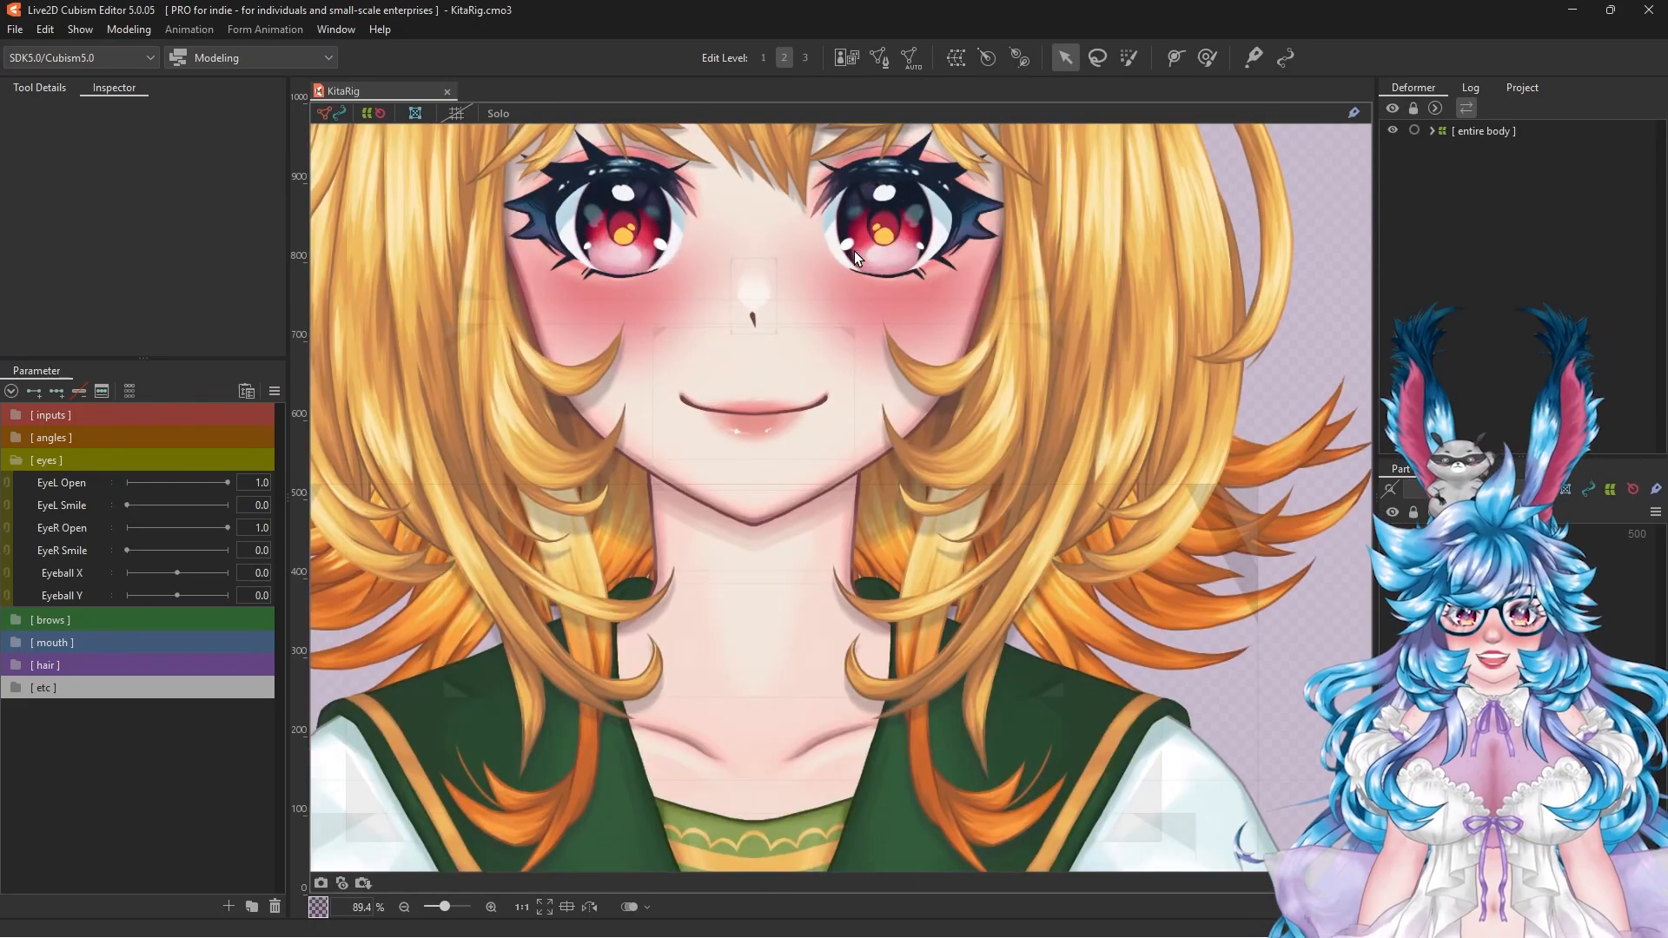
pyautogui.moveTo(906, 182); pyautogui.dragTo(1004, 444)
pyautogui.click(1432, 130)
pyautogui.click(1440, 150)
pyautogui.click(1445, 246)
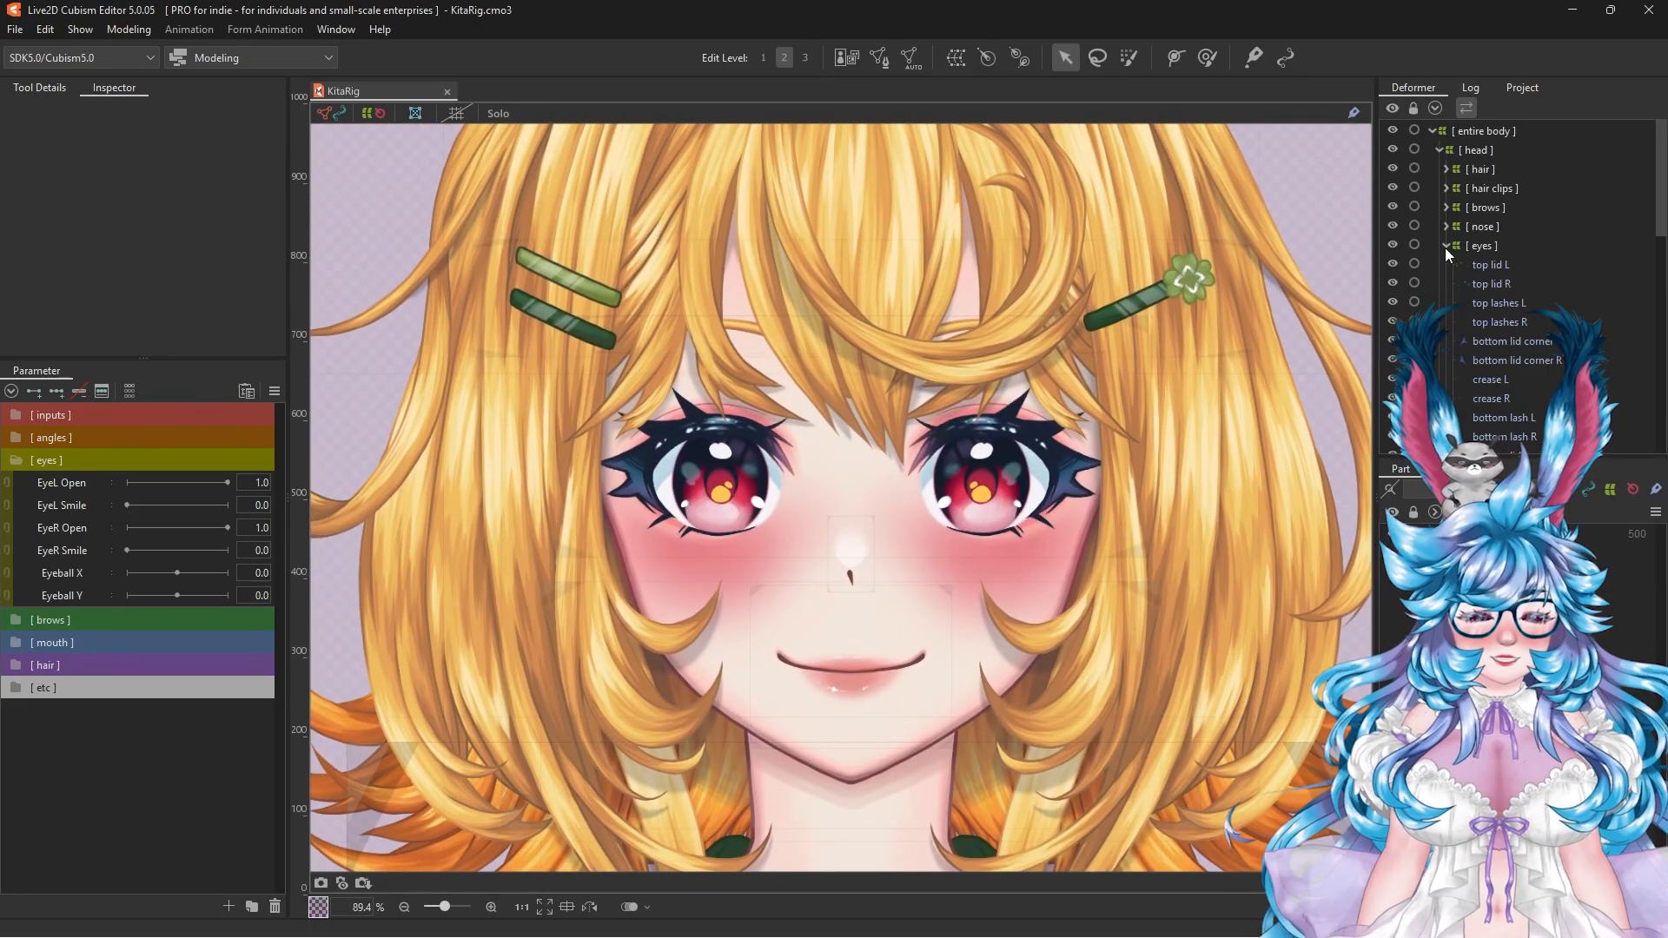
# Step: Select the L versions of the top lid, top lashes, bottom lid corner, crease, bottom lash, bottom lid, and big, medium and small shines
pyautogui.click(1494, 265)
pyautogui.keyDown('ctrl'); pyautogui.click(1503, 304); pyautogui.keyUp('ctrl')
pyautogui.keyDown('ctrl'); pyautogui.click(1517, 341); pyautogui.keyUp('ctrl')
pyautogui.keyDown('ctrl'); pyautogui.click(1522, 379); pyautogui.keyUp('ctrl')
pyautogui.keyDown('ctrl'); pyautogui.click(1520, 417); pyautogui.keyUp('ctrl')
pyautogui.scroll(-2, 1520, 408)
pyautogui.keyDown('ctrl'); pyautogui.click(1515, 314); pyautogui.keyUp('ctrl')
pyautogui.keyDown('ctrl'); pyautogui.click(1512, 353); pyautogui.keyUp('ctrl')
pyautogui.keyDown('ctrl'); pyautogui.click(1510, 391); pyautogui.keyUp('ctrl')
pyautogui.keyDown('ctrl'); pyautogui.click(1508, 431); pyautogui.keyUp('ctrl')
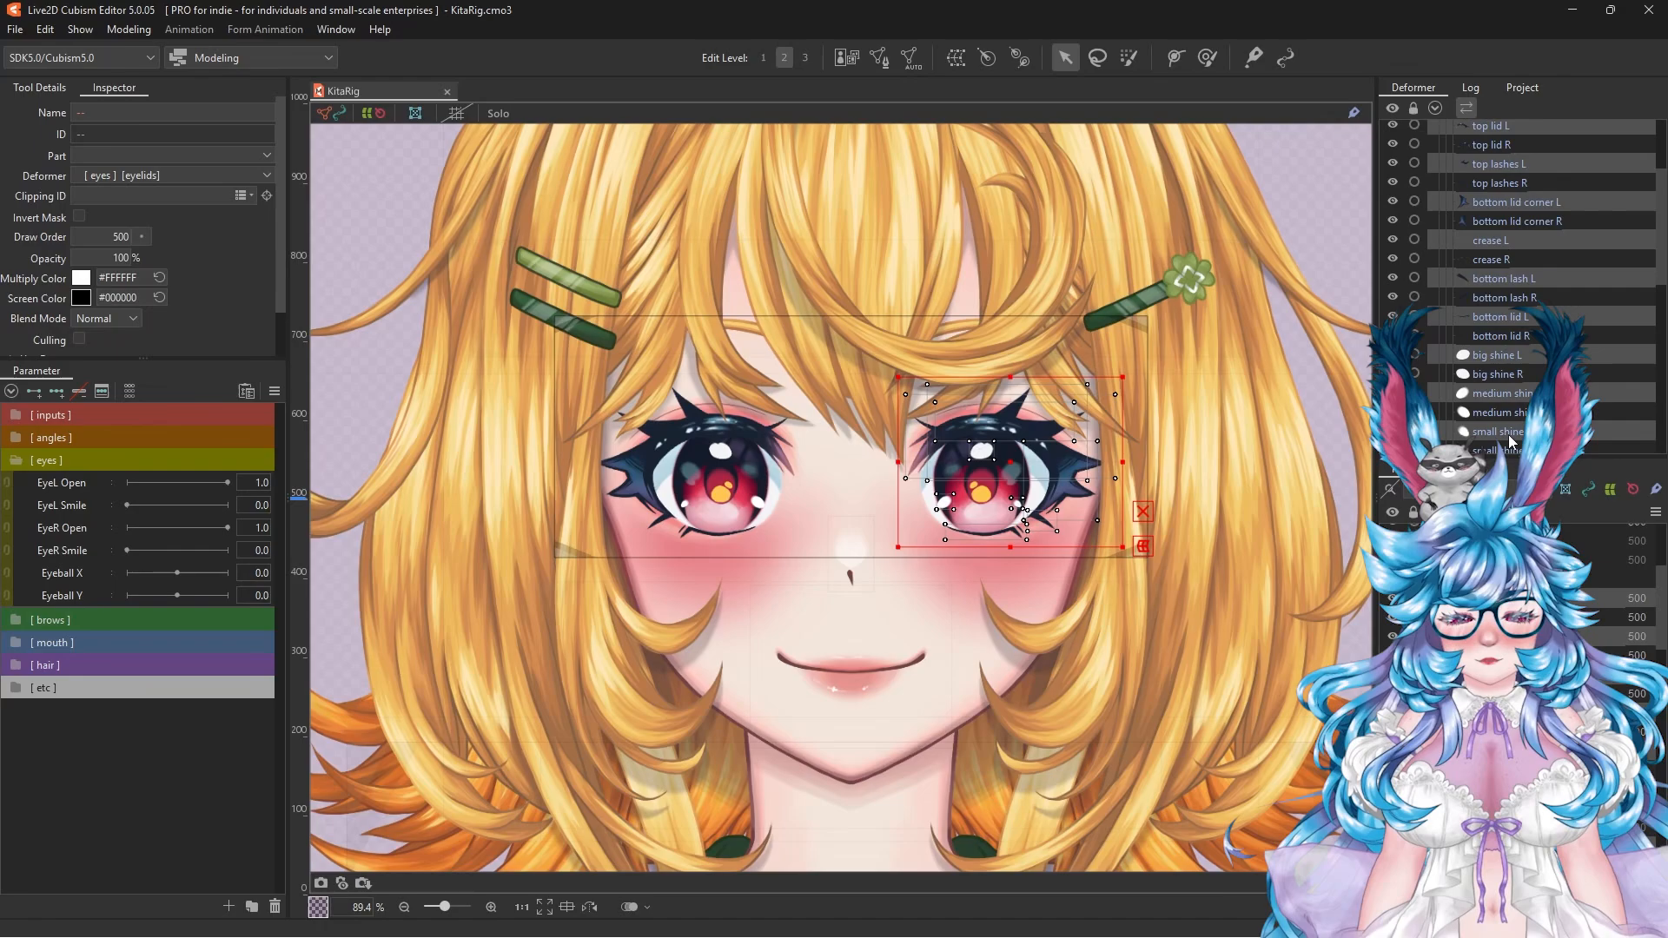
# Step: Add the remaining L parts of the eye to the selection, including the blue shine, pupil, iris, eyeball shadow, eye white and eyeshadow
pyautogui.scroll(-1, 1508, 432)
pyautogui.keyDown('ctrl'); pyautogui.click(1525, 376); pyautogui.keyUp('ctrl')
pyautogui.keyDown('ctrl'); pyautogui.click(1520, 414); pyautogui.keyUp('ctrl')
pyautogui.scroll(-1, 1518, 409)
pyautogui.keyDown('ctrl'); pyautogui.click(1514, 382); pyautogui.keyUp('ctrl')
pyautogui.keyDown('ctrl'); pyautogui.click(1516, 421); pyautogui.keyUp('ctrl')
pyautogui.scroll(-2, 1520, 408)
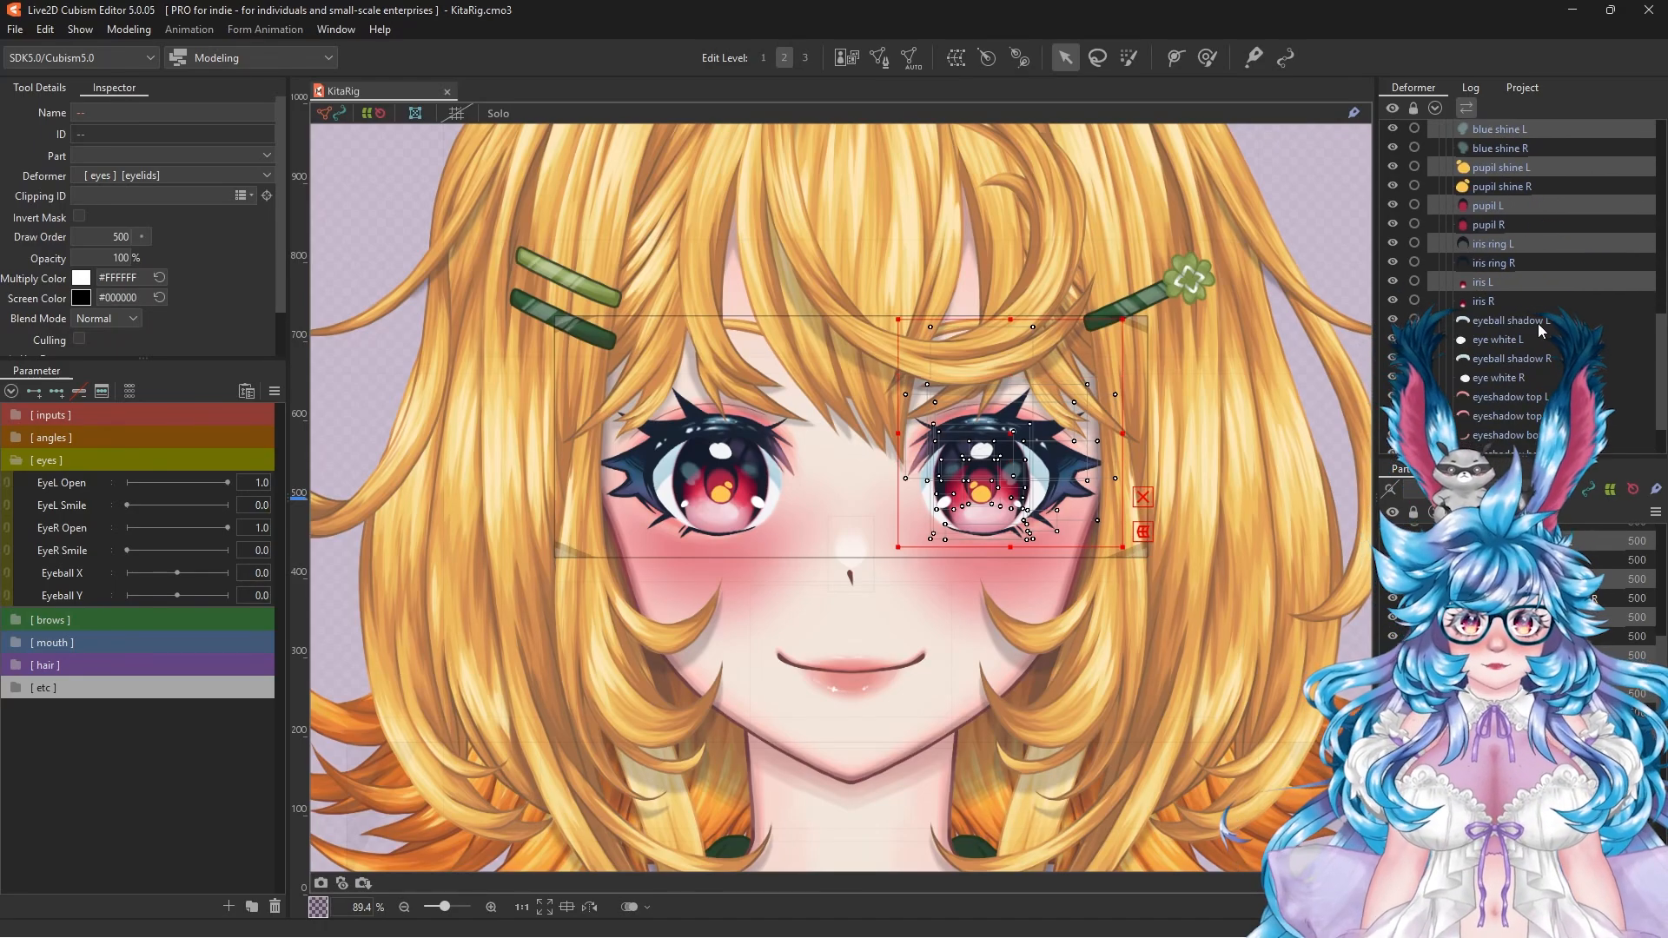
pyautogui.keyDown('ctrl'); pyautogui.click(1537, 322); pyautogui.keyUp('ctrl')
pyautogui.keyDown('ctrl'); pyautogui.click(1534, 339); pyautogui.keyUp('ctrl')
# Step: Create a warp deformer named [ eye L ] as the parent of the selected left-eye parts
pyautogui.click(953, 61)
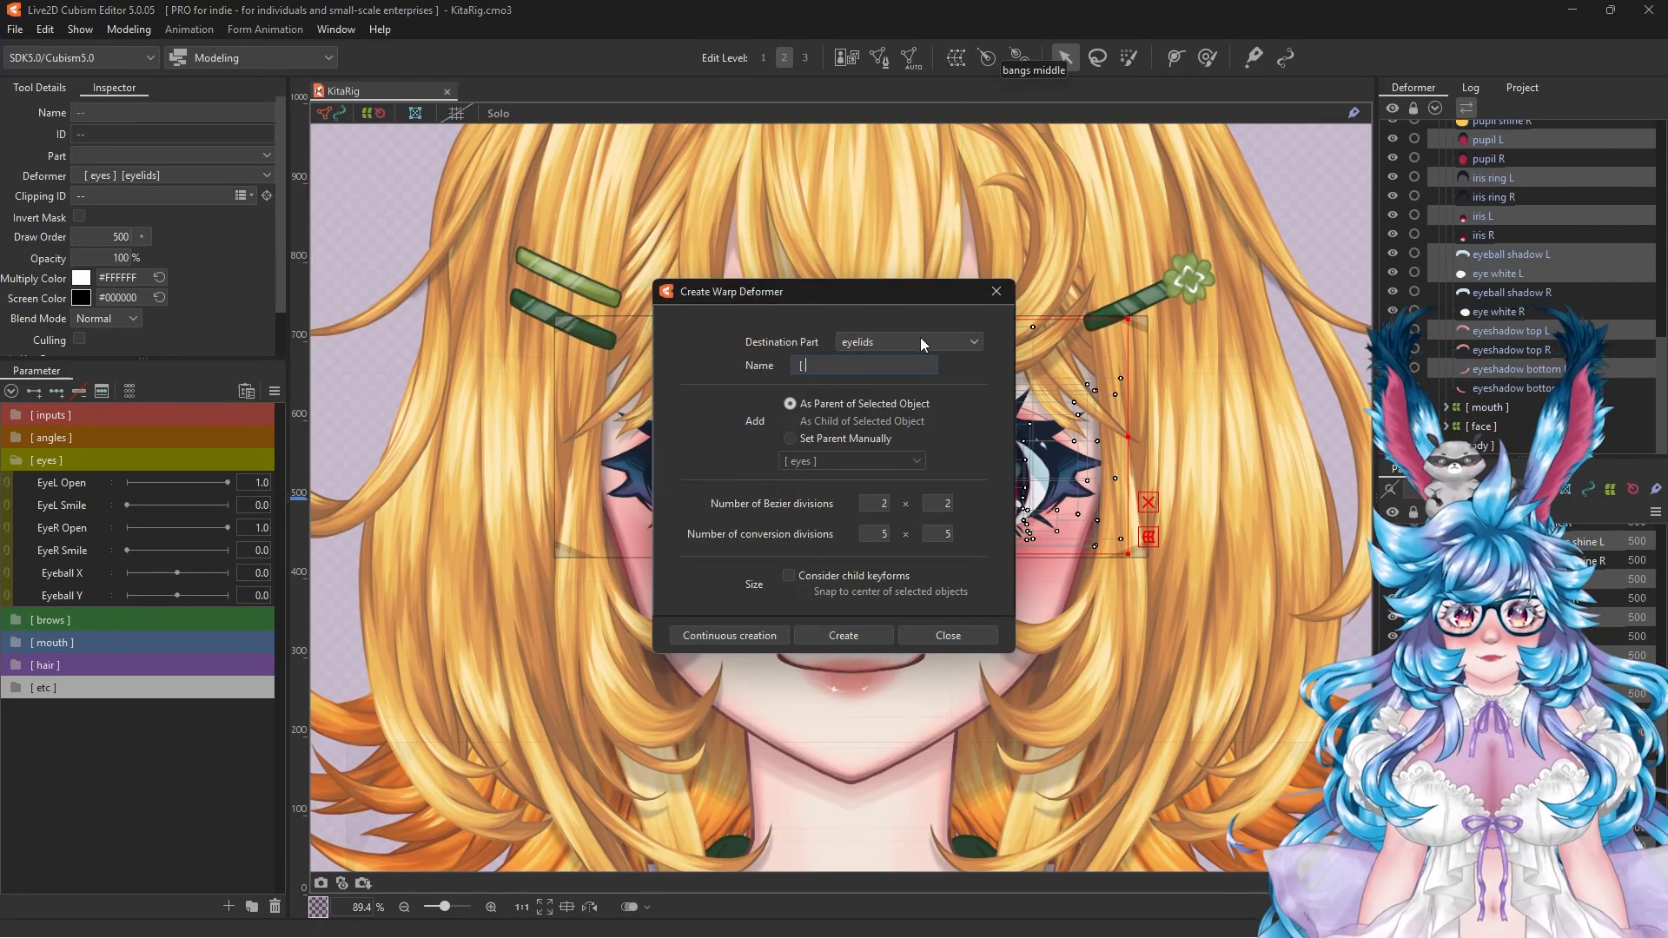
pyautogui.write('[ eye L ]')
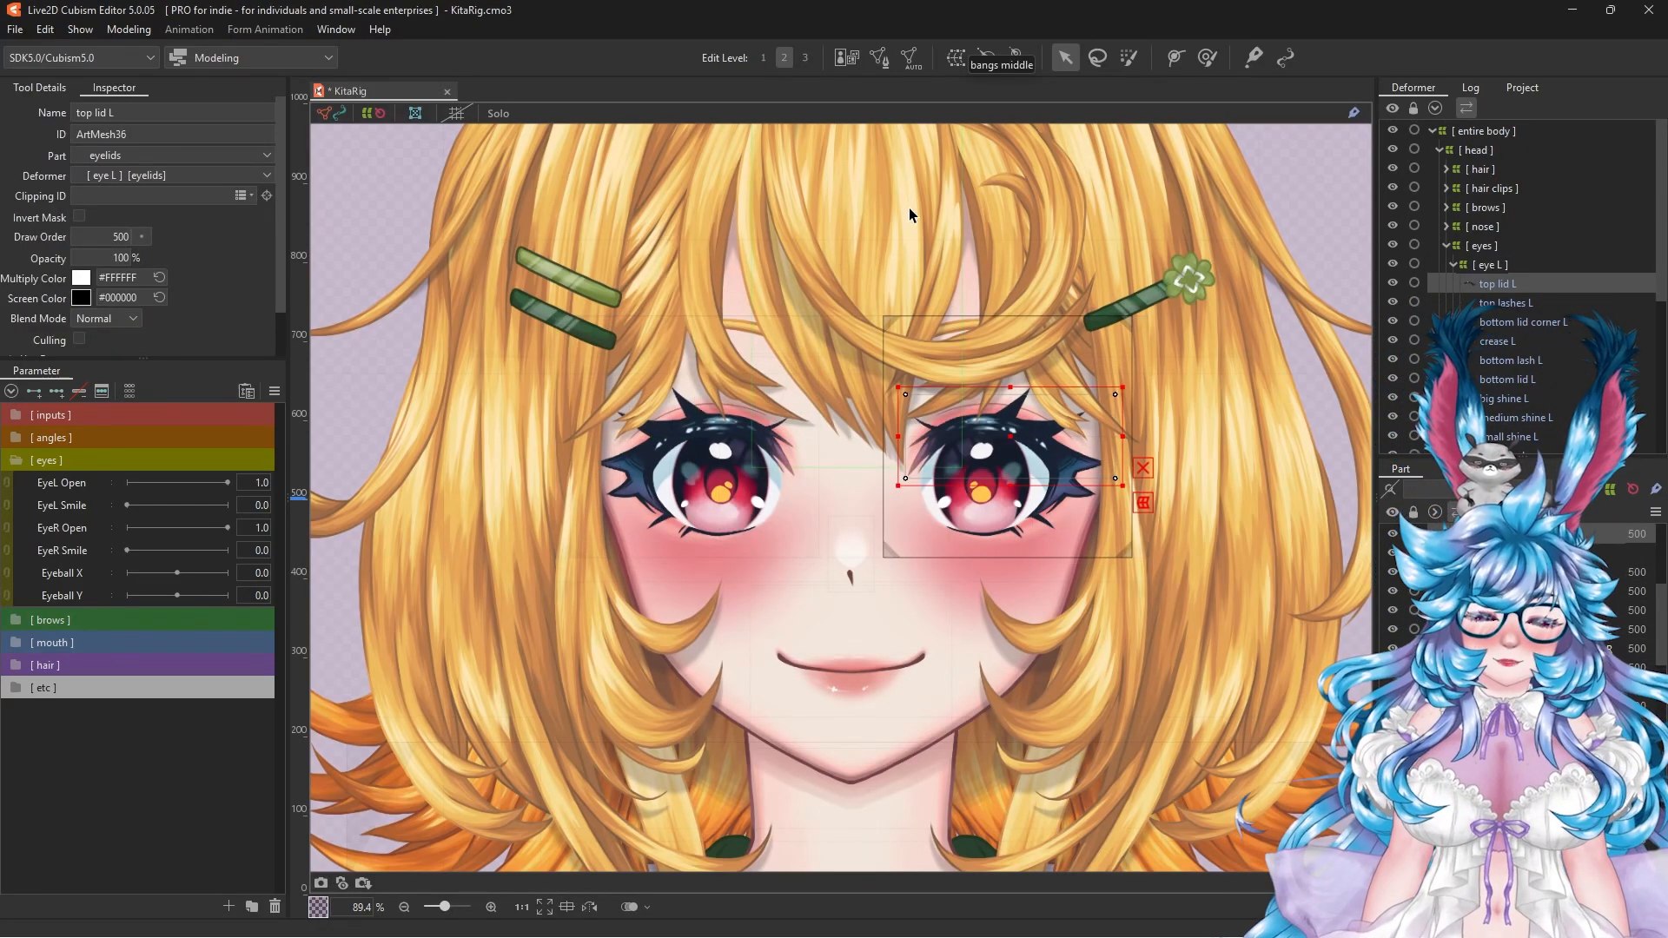
# Step: Open top lid L for mesh editing and place a centre row of vertices along the lid from the inner lash tip to the outer point
pyautogui.click(879, 57)
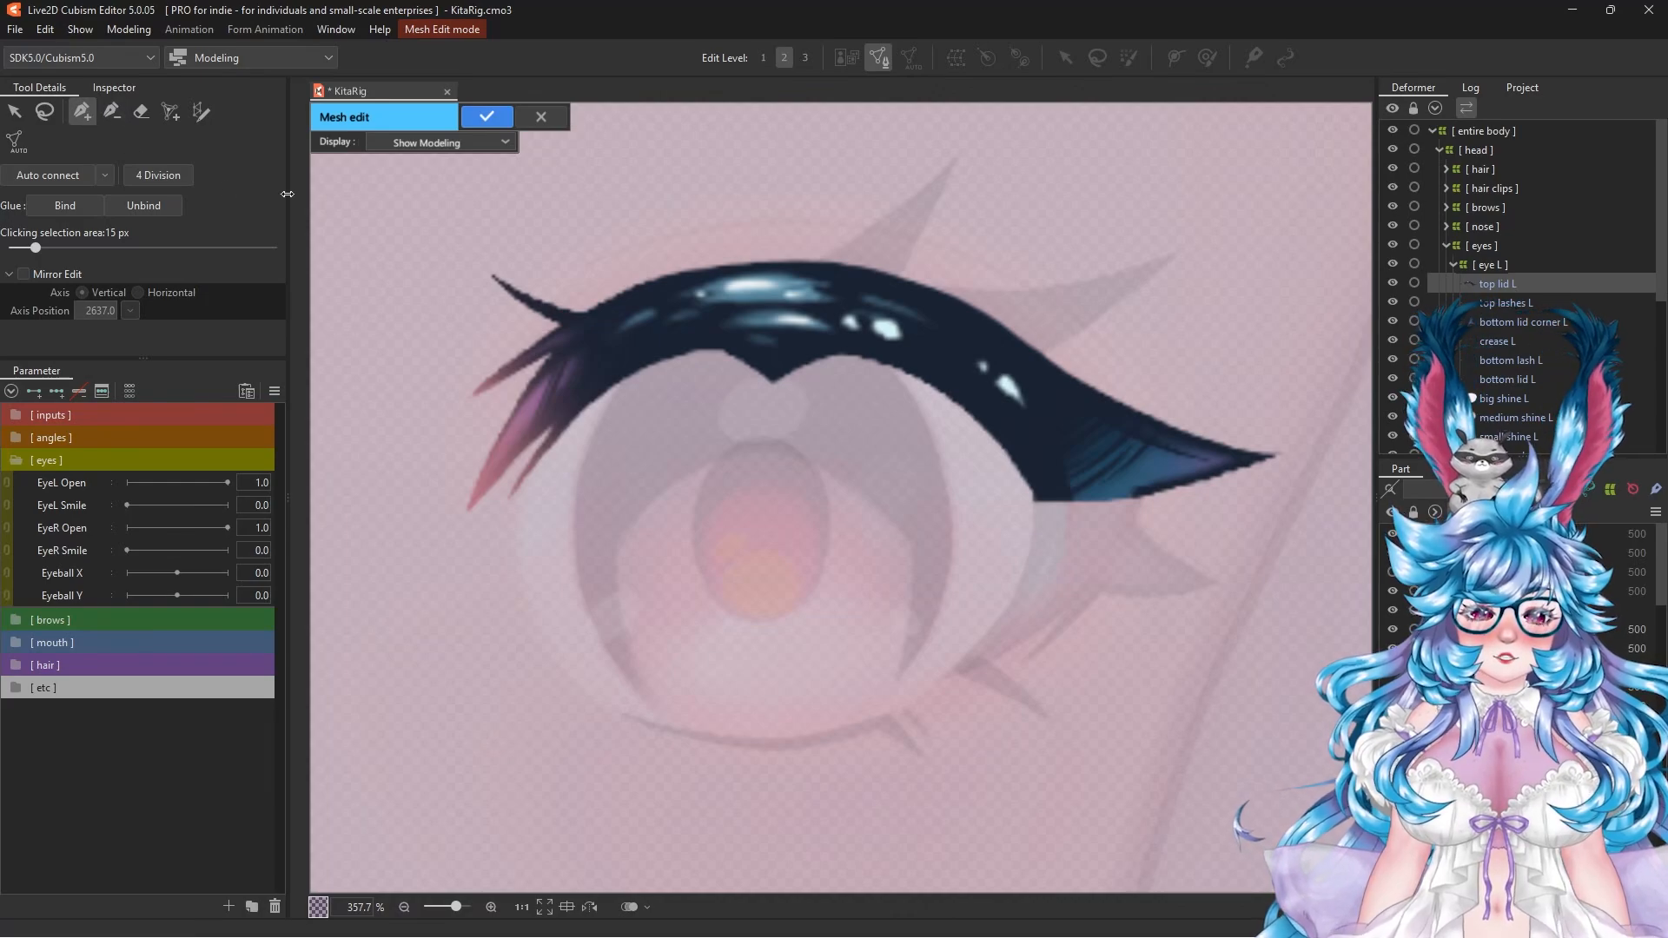
pyautogui.click(469, 509)
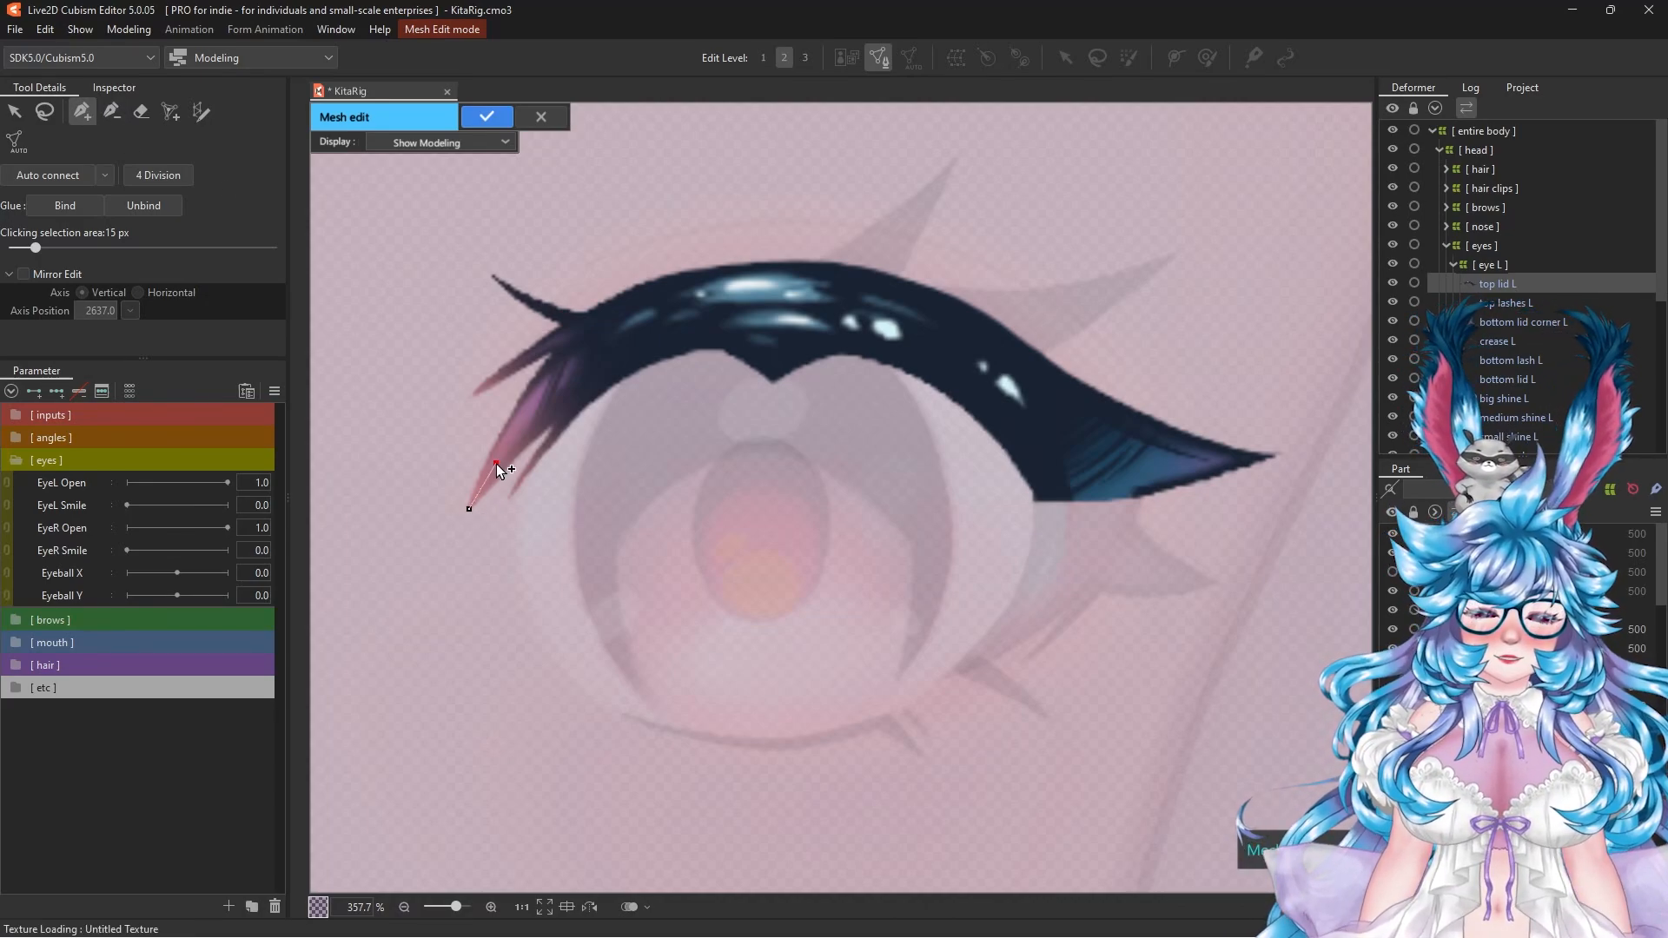
pyautogui.click(496, 463)
pyautogui.click(533, 415)
pyautogui.click(570, 376)
pyautogui.click(616, 344)
pyautogui.click(667, 320)
pyautogui.click(780, 302)
pyautogui.click(903, 319)
pyautogui.click(1004, 375)
pyautogui.click(1040, 415)
pyautogui.click(1062, 451)
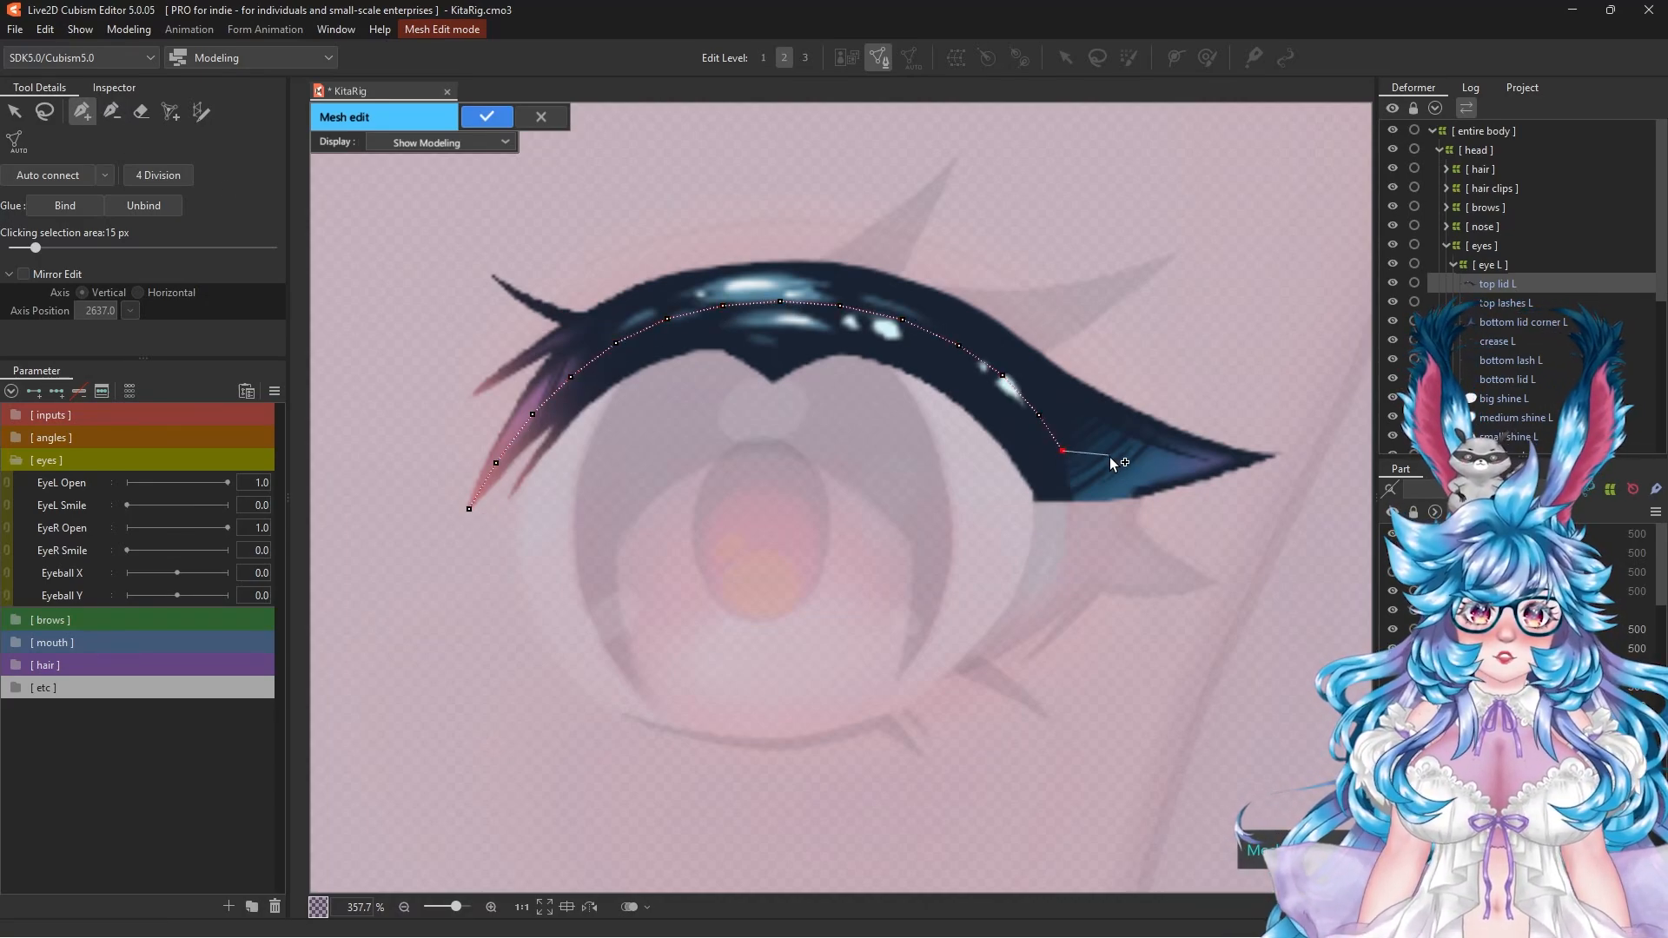
pyautogui.click(1171, 464)
pyautogui.click(1222, 462)
pyautogui.click(1275, 454)
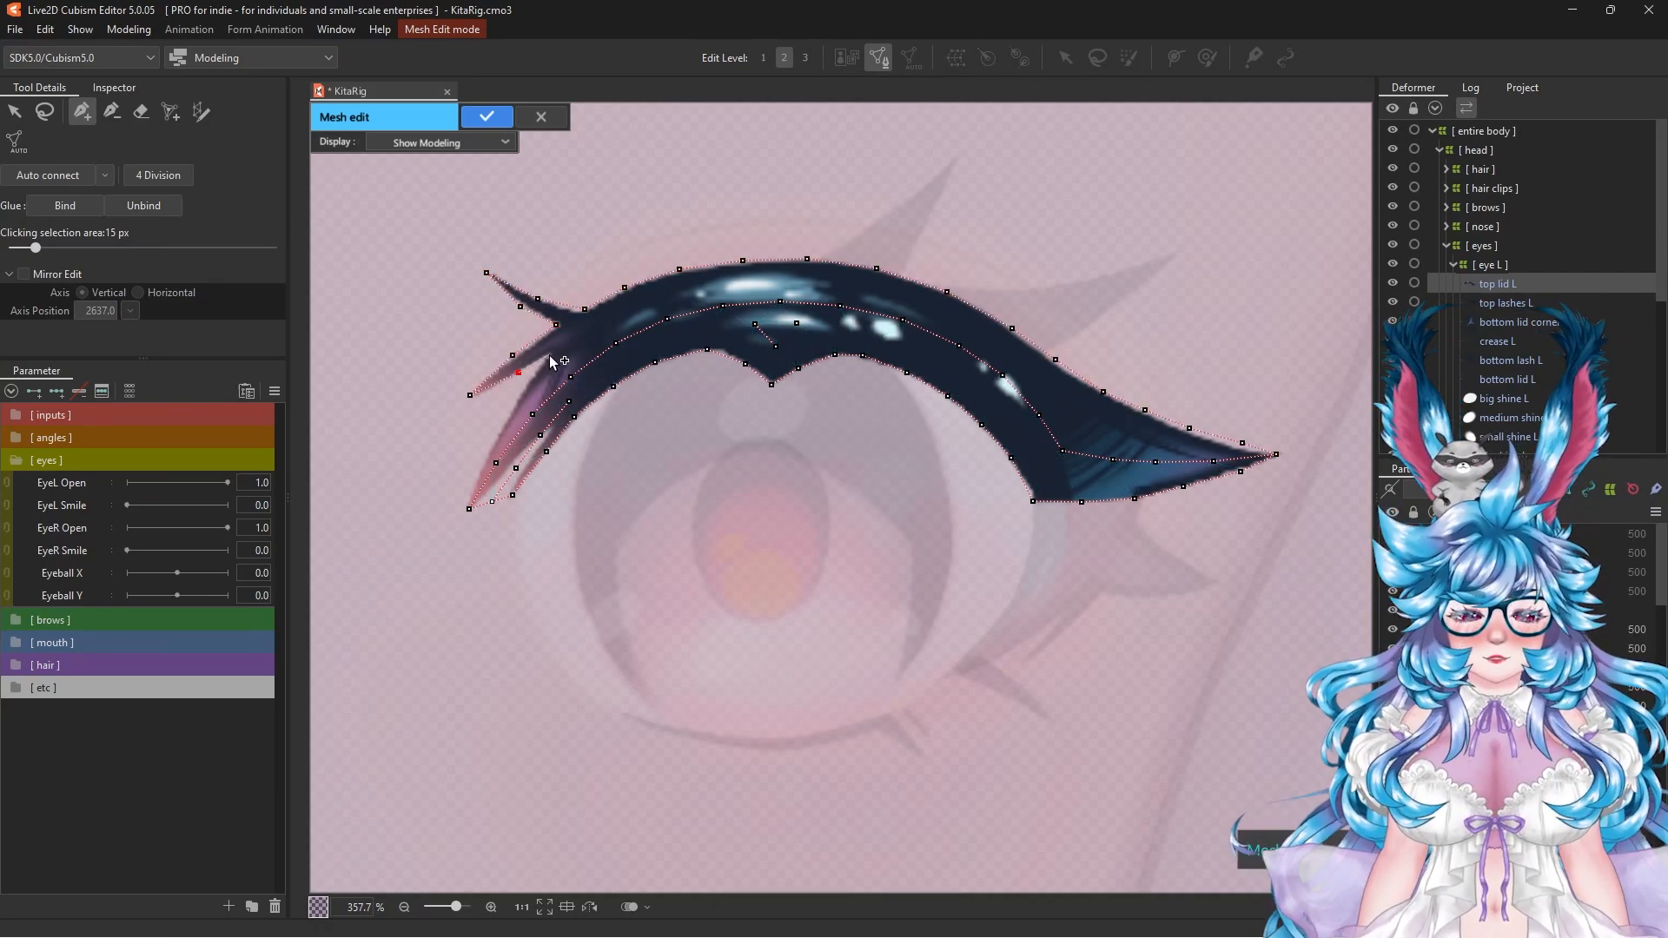
# Step: Complete the top lid L mesh around the inner lashes and lid outline, connect the vertices, and apply the mesh
pyautogui.scroll(2, 499, 435)
pyautogui.click(526, 324)
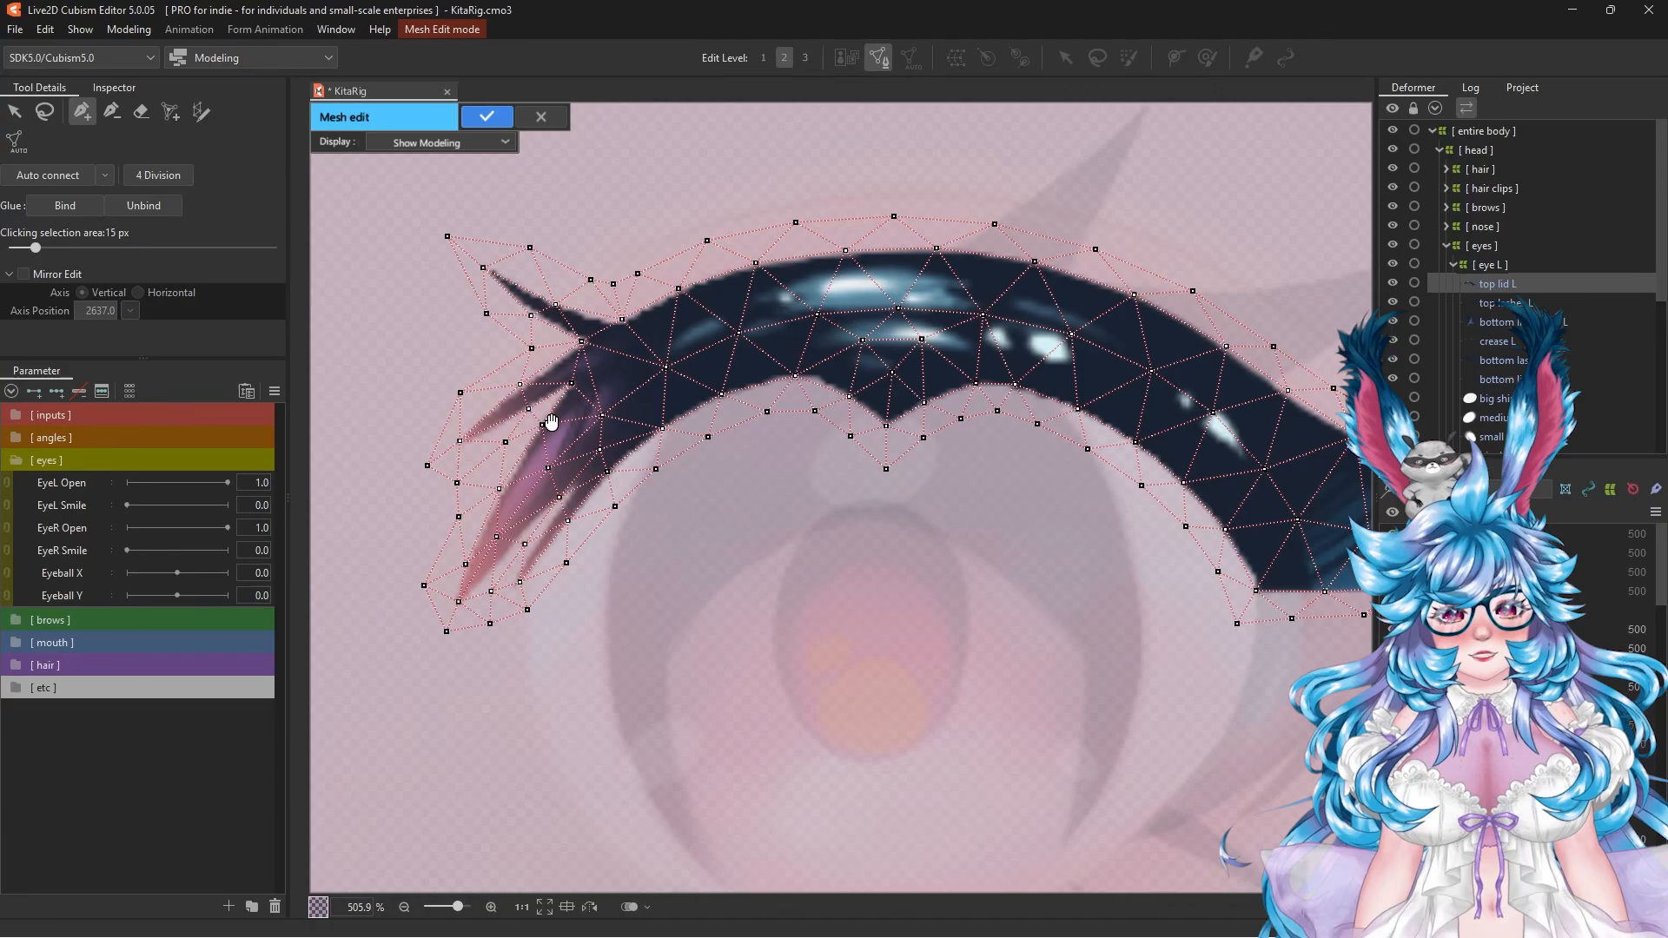
pyautogui.moveTo(788, 386); pyautogui.dragTo(734, 469)
pyautogui.click(489, 117)
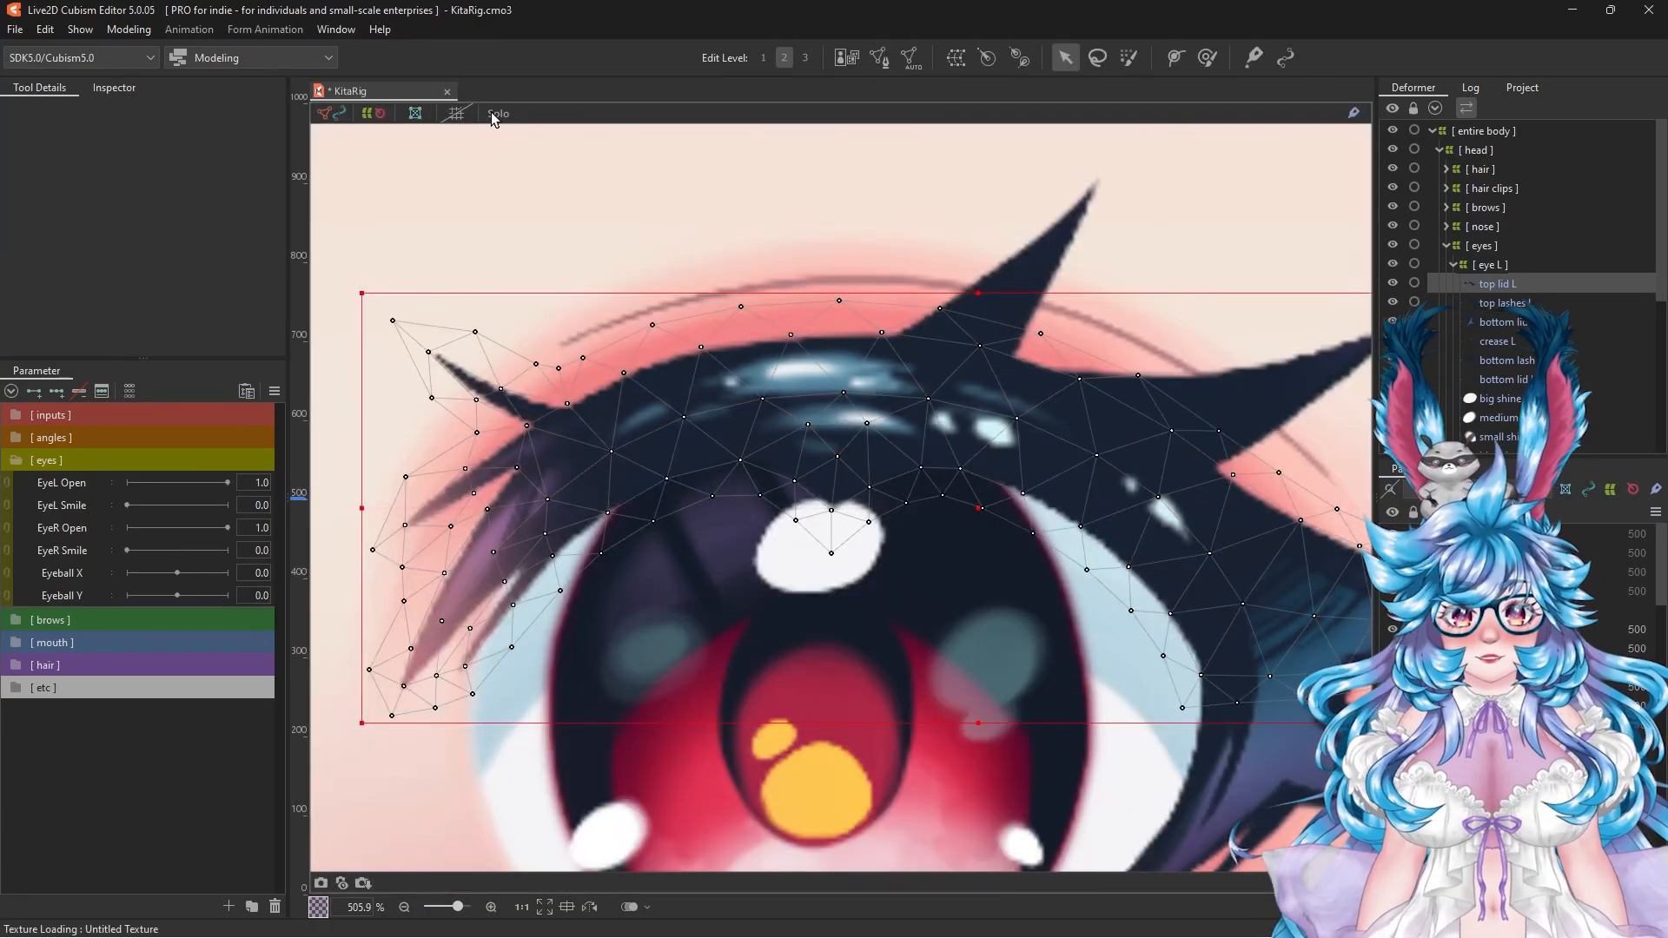
# Step: Open top lashes L for mesh editing, delete its existing mesh, and start placing vertices at the tip of the upper lash spike
pyautogui.scroll(-3, 858, 480)
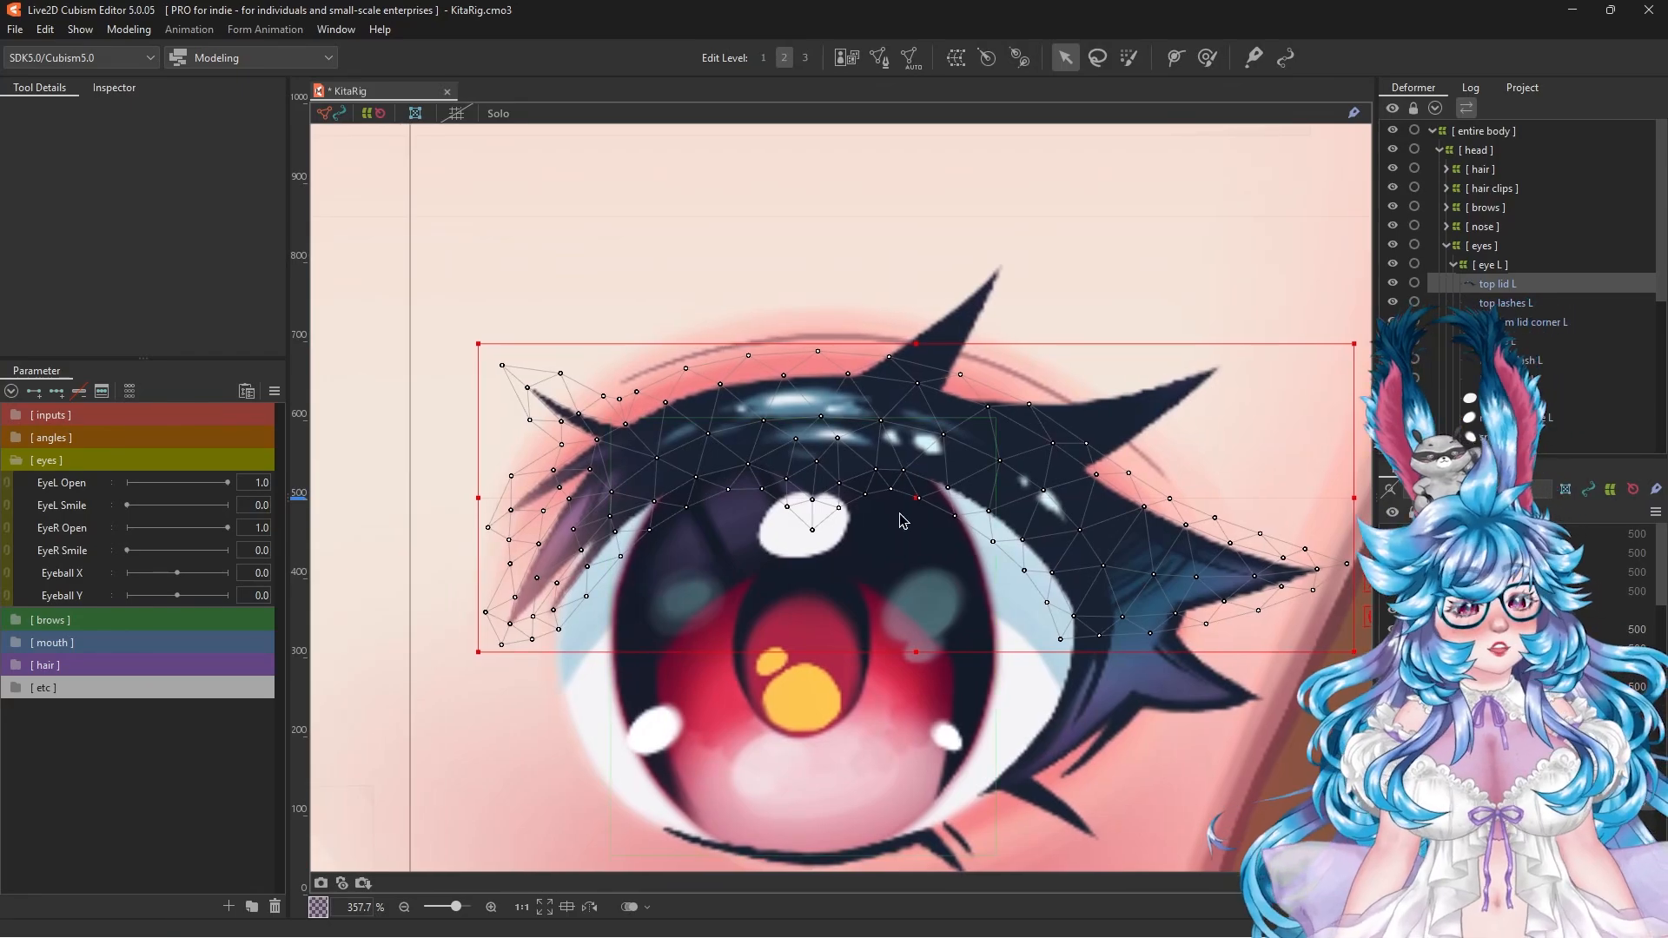
pyautogui.click(956, 335)
pyautogui.click(878, 57)
pyautogui.press('Delete')
pyautogui.click(999, 268)
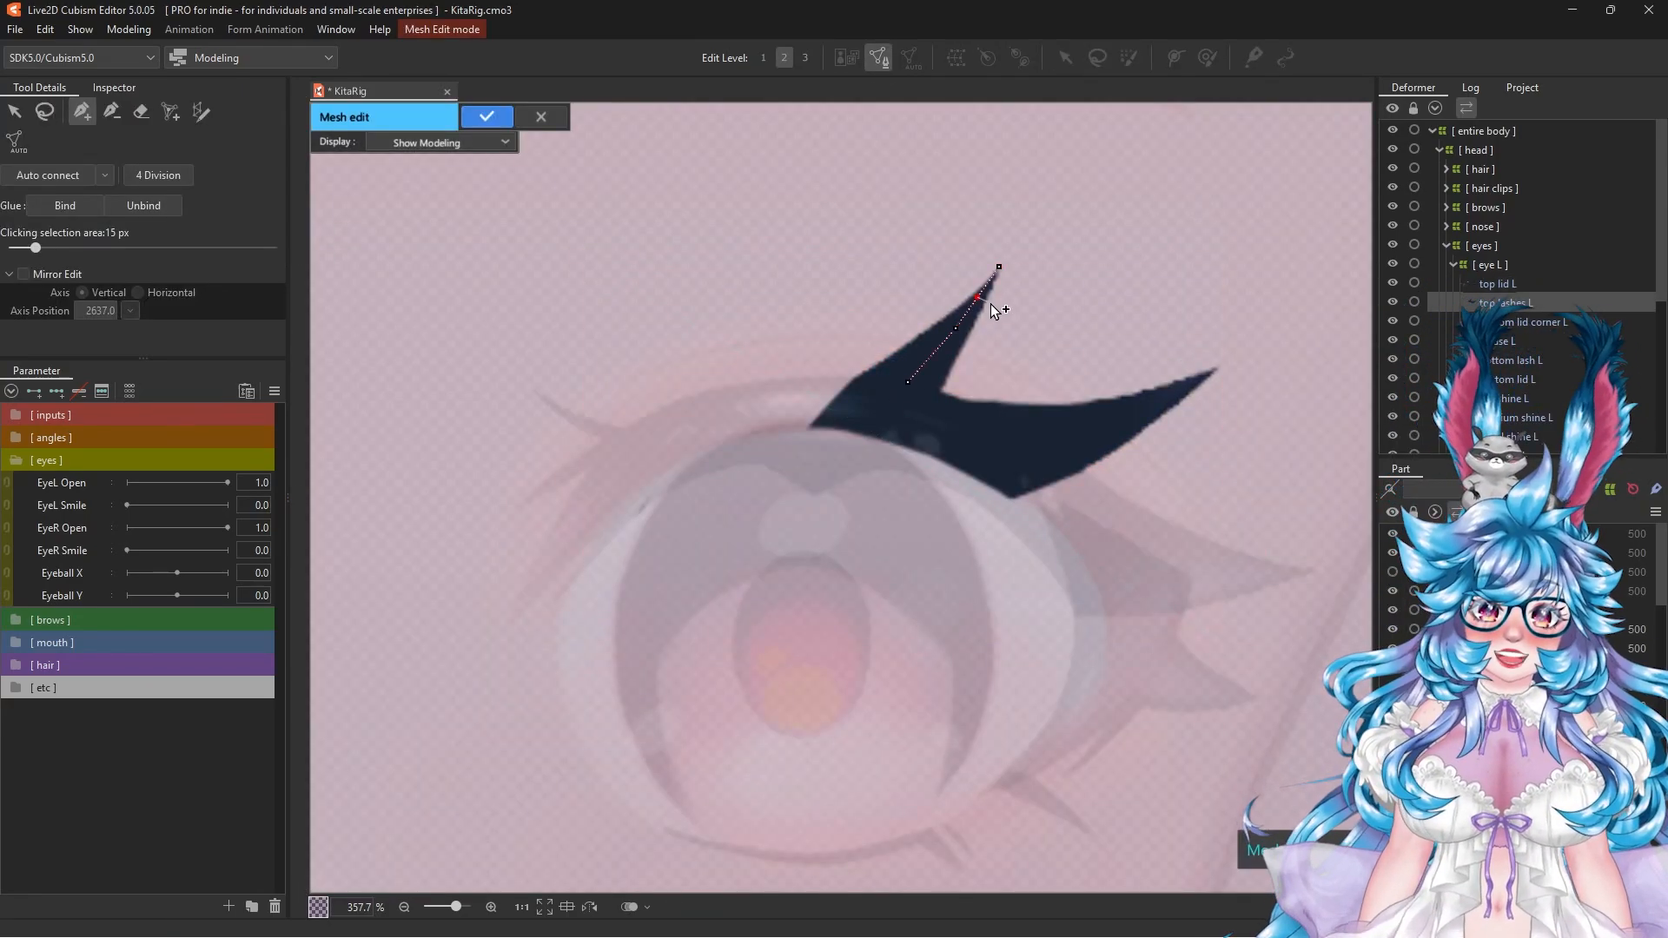
# Step: Place a centre row of mesh vertices along the crease L line from its inner end toward its outer end
pyautogui.scroll(3, 990, 309)
pyautogui.click(890, 456)
pyautogui.click(847, 545)
pyautogui.moveTo(847, 544); pyautogui.dragTo(596, 496)
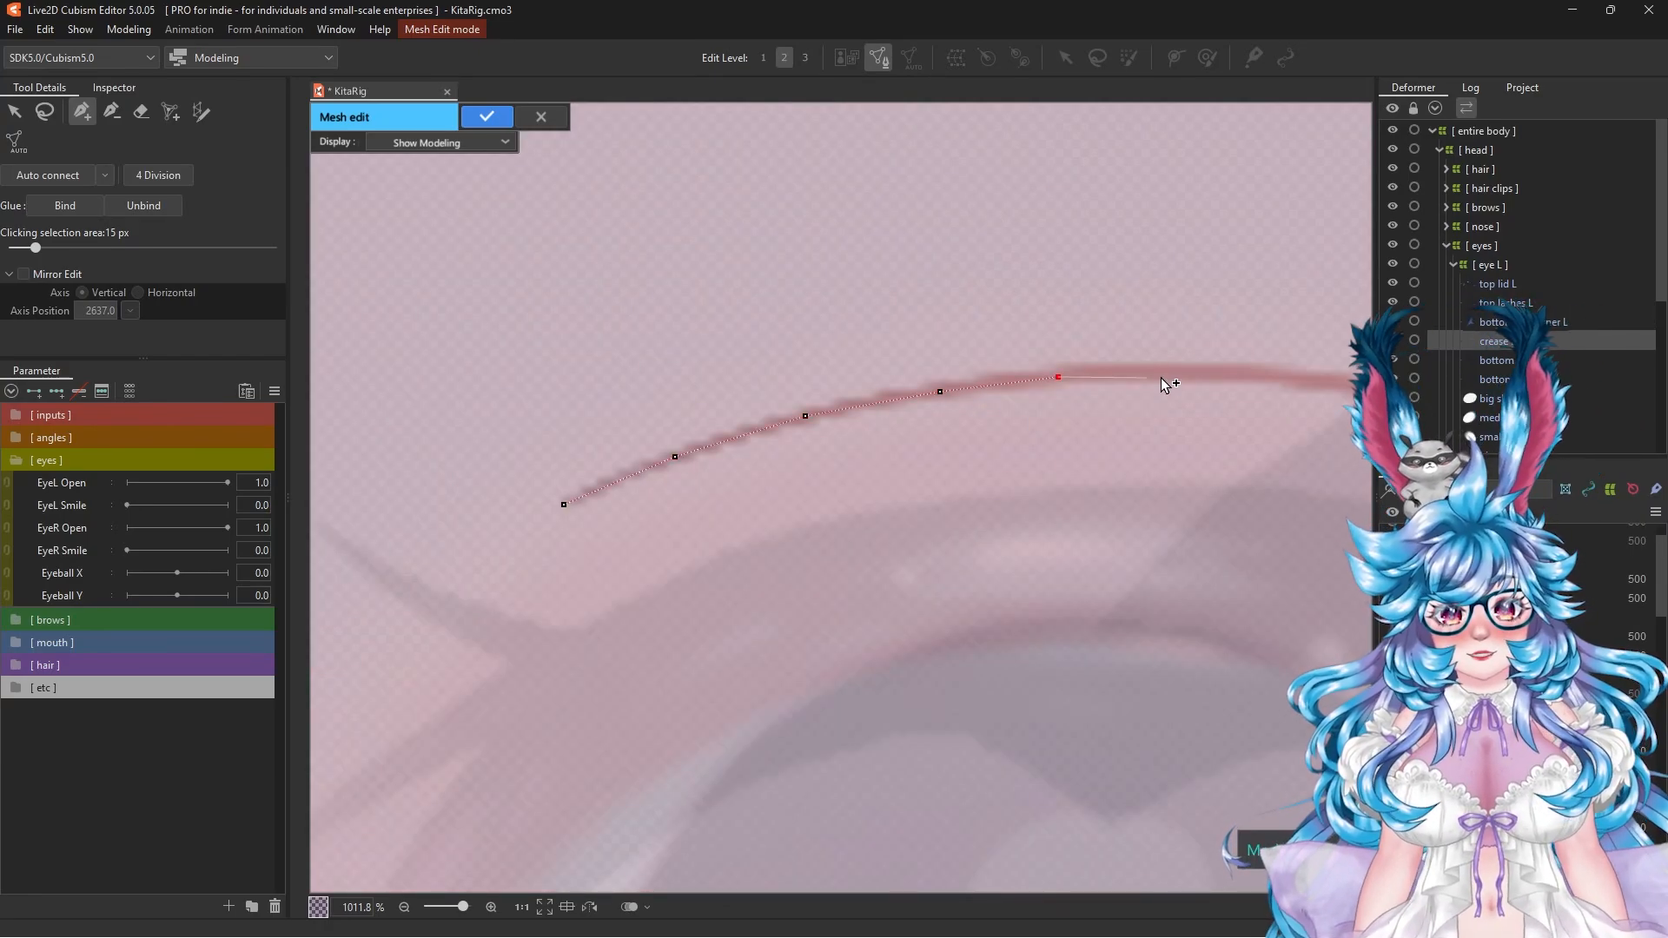
pyautogui.click(1179, 373)
pyautogui.click(1313, 380)
pyautogui.moveTo(1313, 391); pyautogui.dragTo(804, 476)
pyautogui.click(920, 484)
pyautogui.click(1028, 511)
pyautogui.click(1122, 542)
pyautogui.click(1201, 578)
pyautogui.moveTo(1322, 676); pyautogui.dragTo(1009, 477)
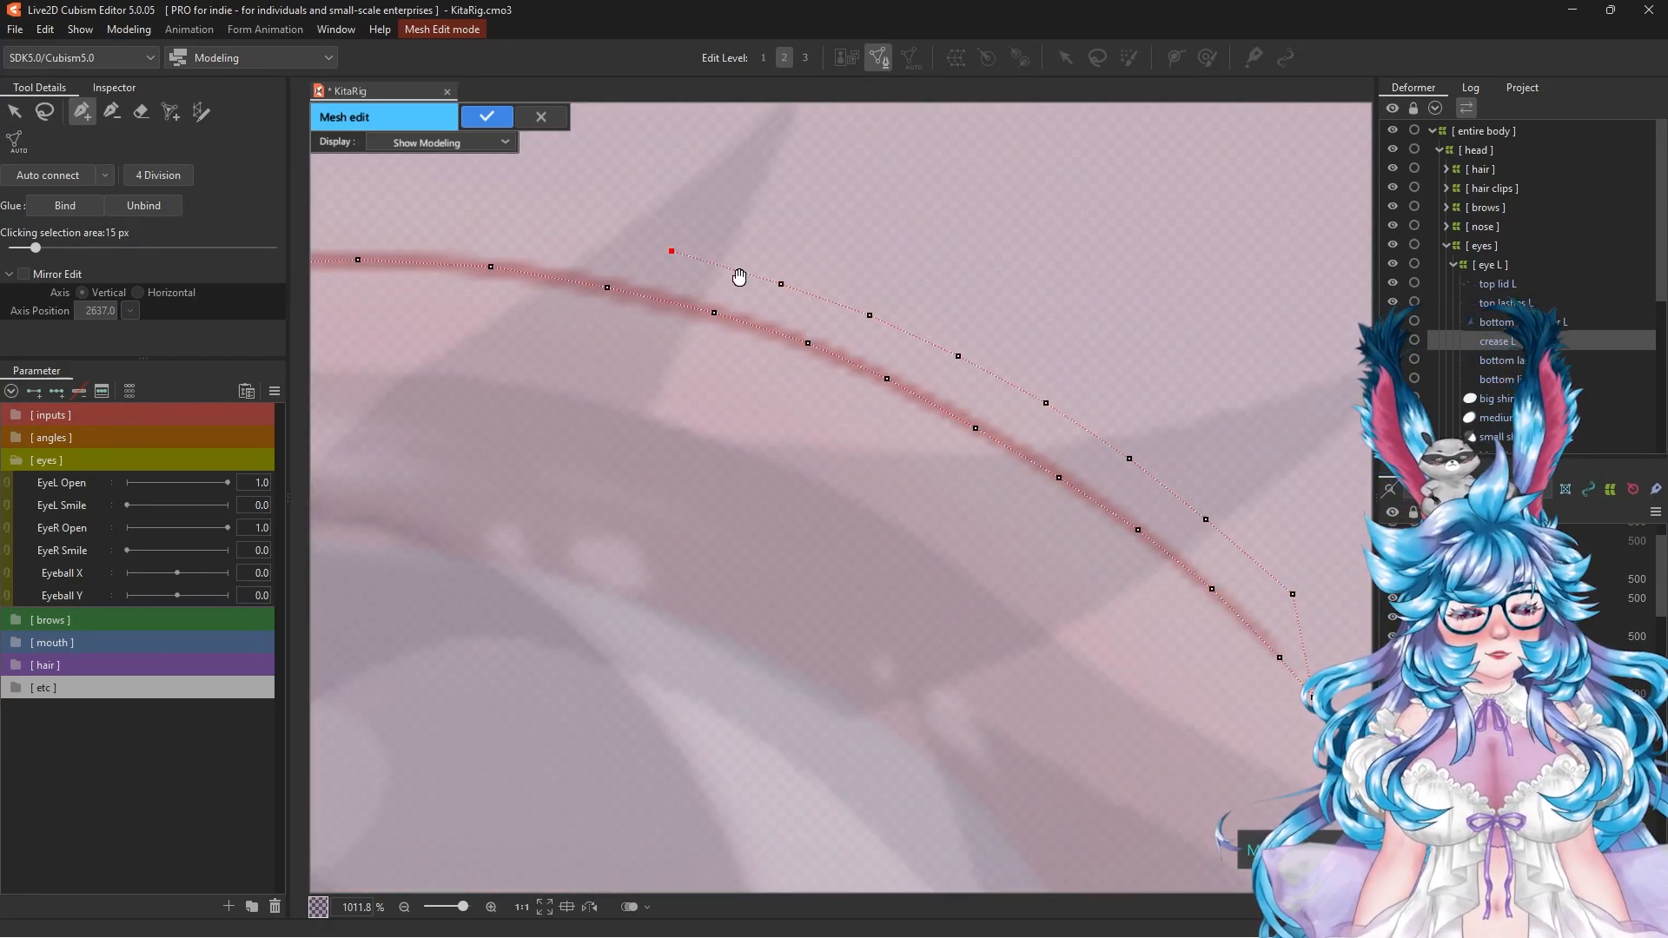
# Step: Place a parallel row of mesh vertices above the crease L line, working back toward its inner end
pyautogui.moveTo(739, 277); pyautogui.dragTo(1150, 468)
pyautogui.click(953, 421)
pyautogui.click(823, 406)
pyautogui.click(700, 405)
pyautogui.click(572, 415)
pyautogui.click(451, 438)
pyautogui.moveTo(450, 437); pyautogui.dragTo(1024, 483)
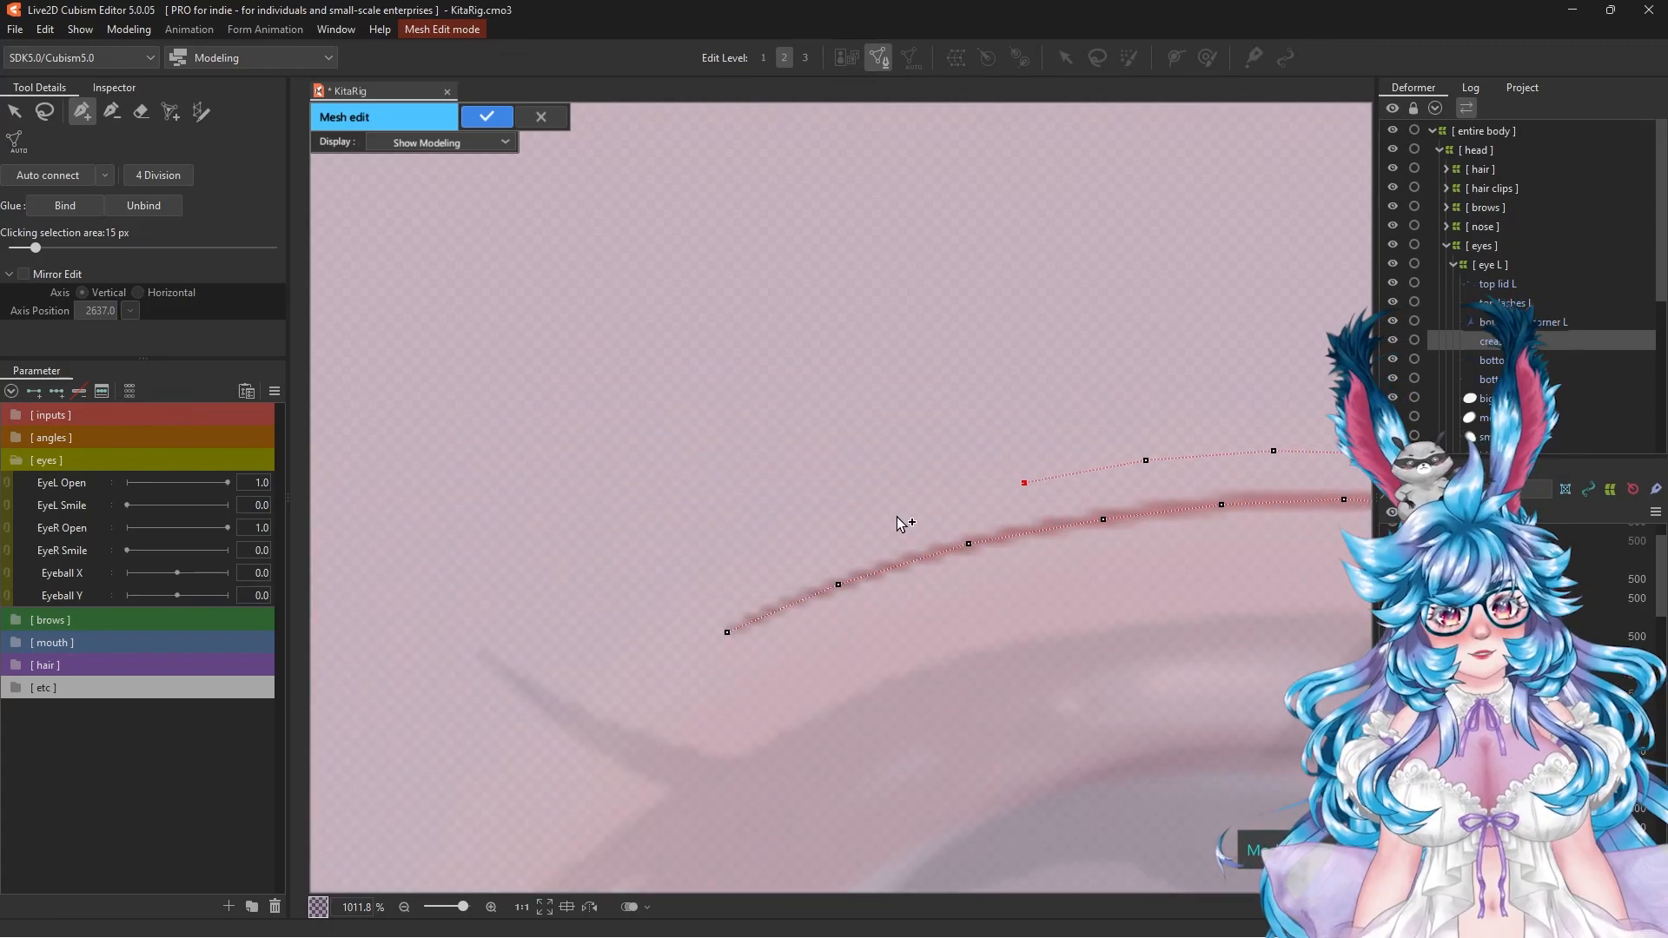
# Step: Place a row of mesh vertices below the crease L line, working toward its outer end
pyautogui.click(912, 611)
pyautogui.click(1045, 576)
pyautogui.click(1168, 560)
pyautogui.moveTo(1285, 555); pyautogui.dragTo(895, 587)
pyautogui.click(895, 587)
pyautogui.click(1018, 590)
pyautogui.click(1132, 603)
pyautogui.click(1248, 628)
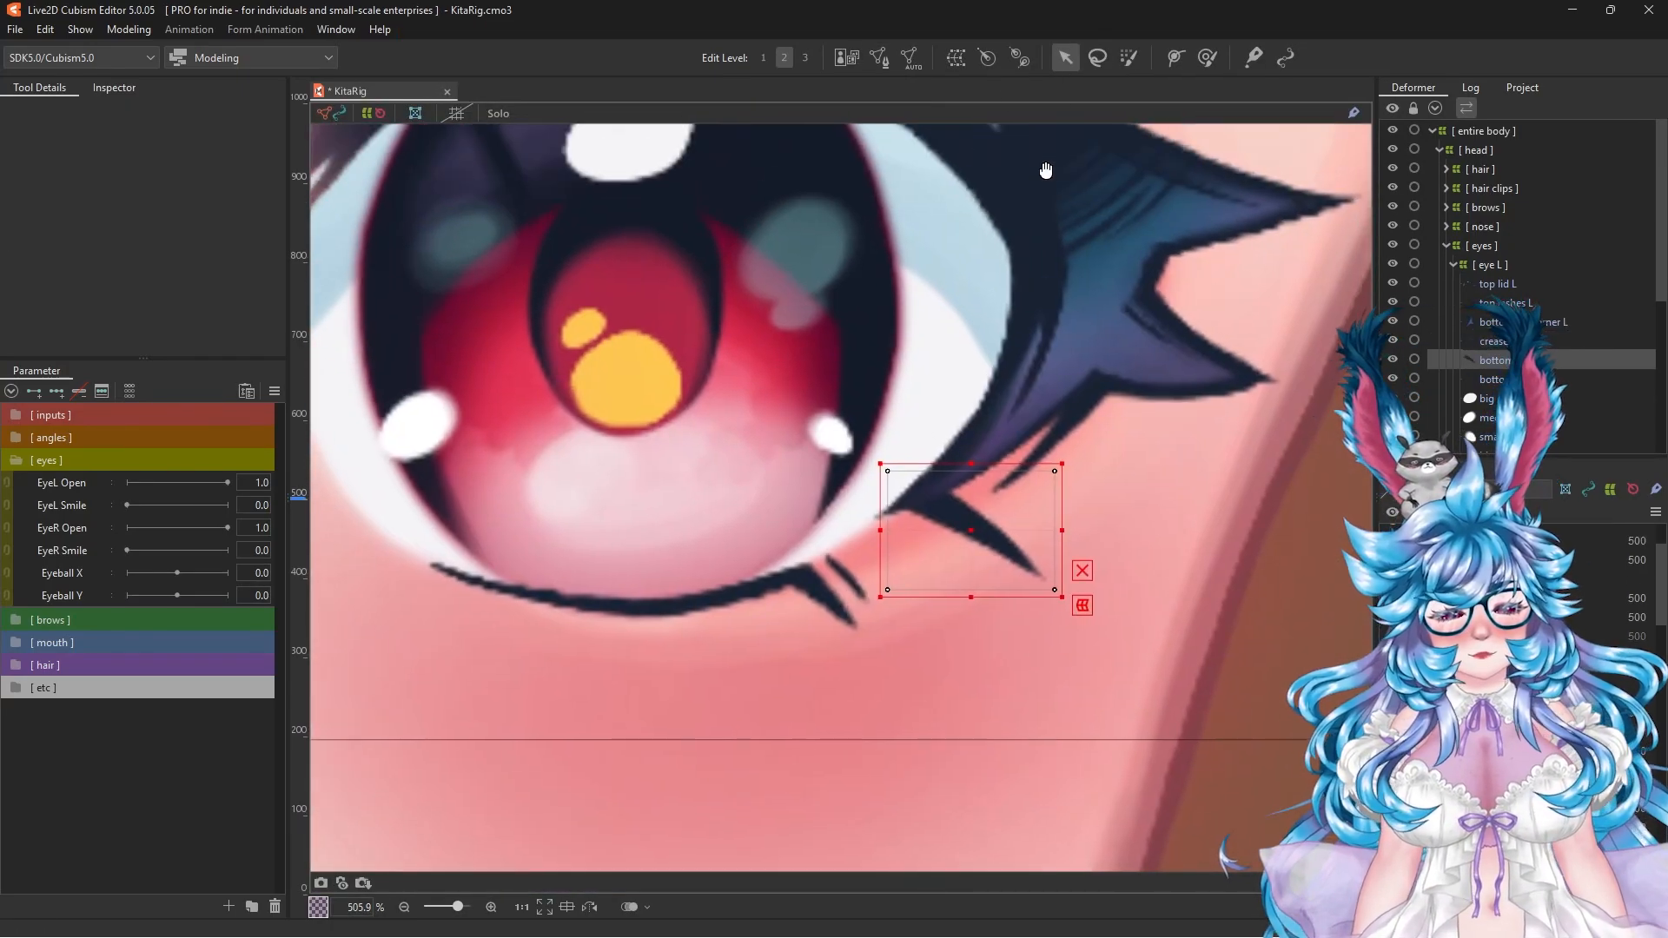
# Step: Edit the meshes of the remaining left-eye parts, including bottom lash L and pupil L
pyautogui.hotkey('ctrl', 'a')
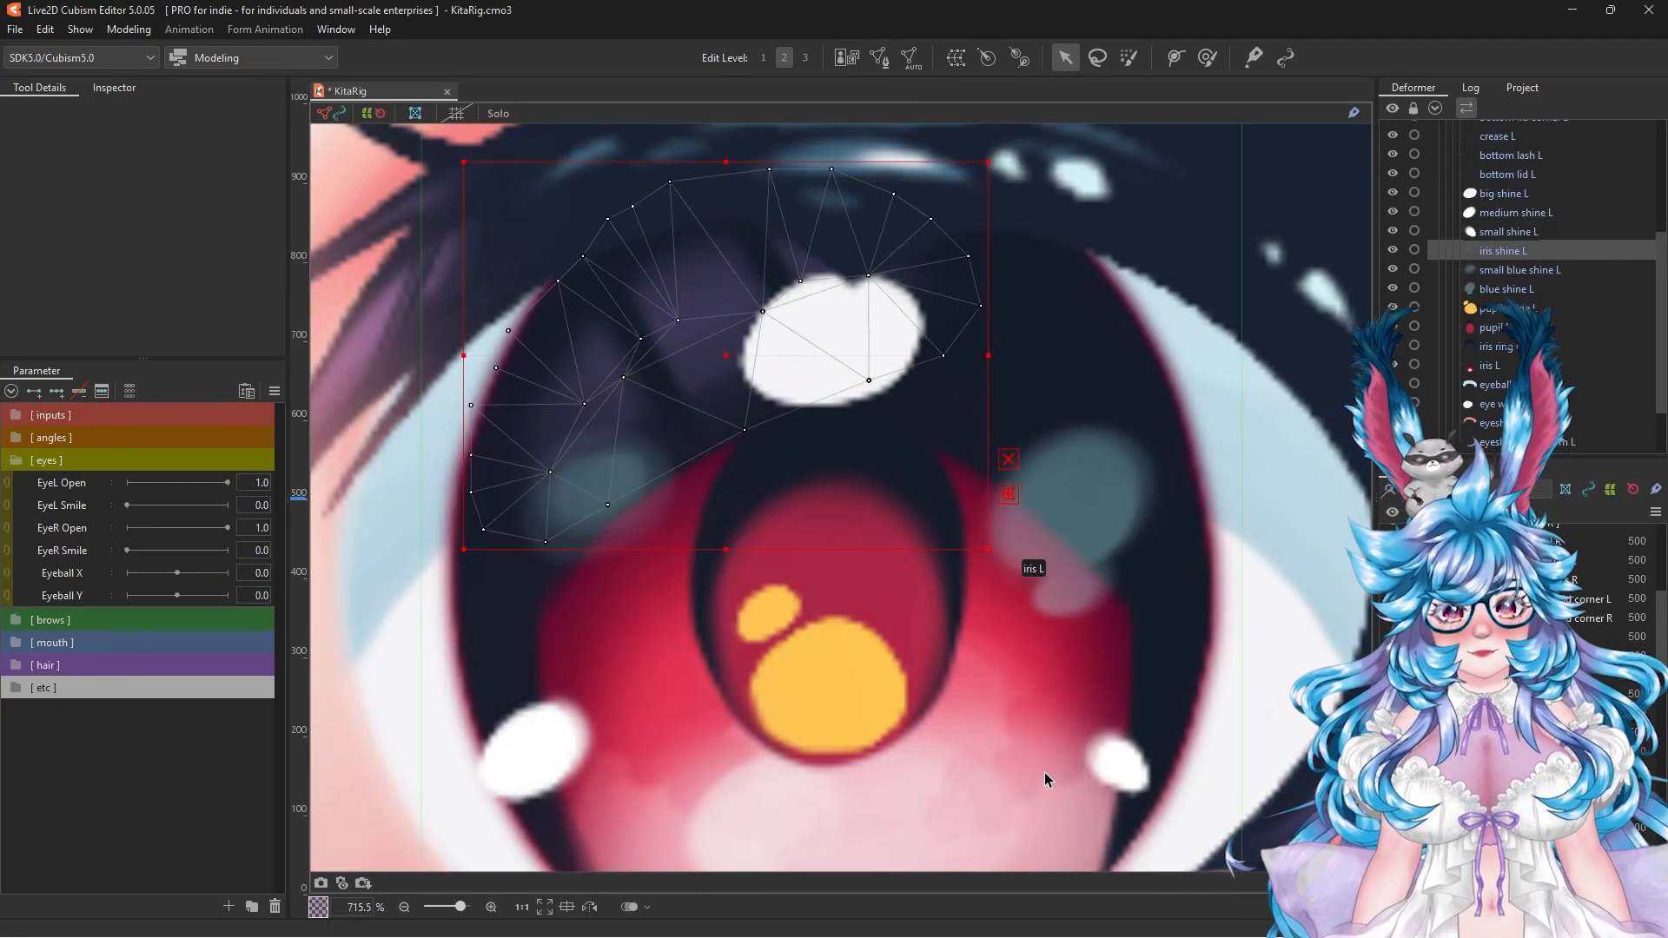
pyautogui.click(1435, 283)
pyautogui.click(1446, 327)
pyautogui.hotkey('ctrl', 'e')
pyautogui.click(836, 391)
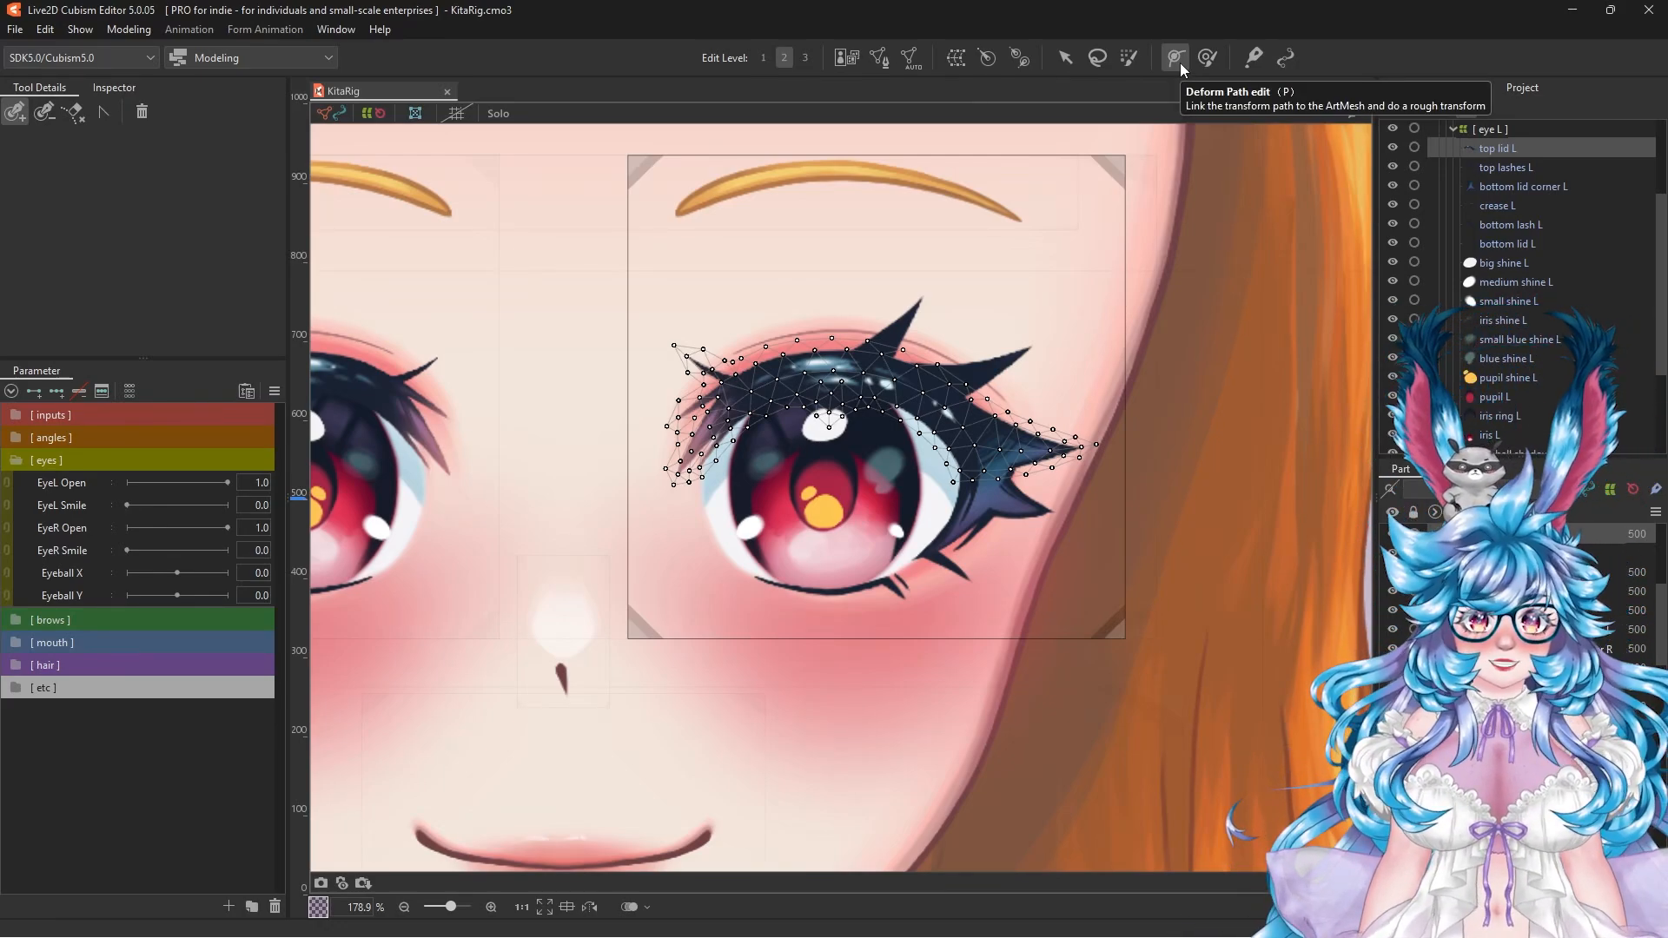
# Step: Create a deform path on top lid L with six control points following the lid's curve from the inner lashes to the outer tip
pyautogui.click(1179, 62)
pyautogui.click(677, 472)
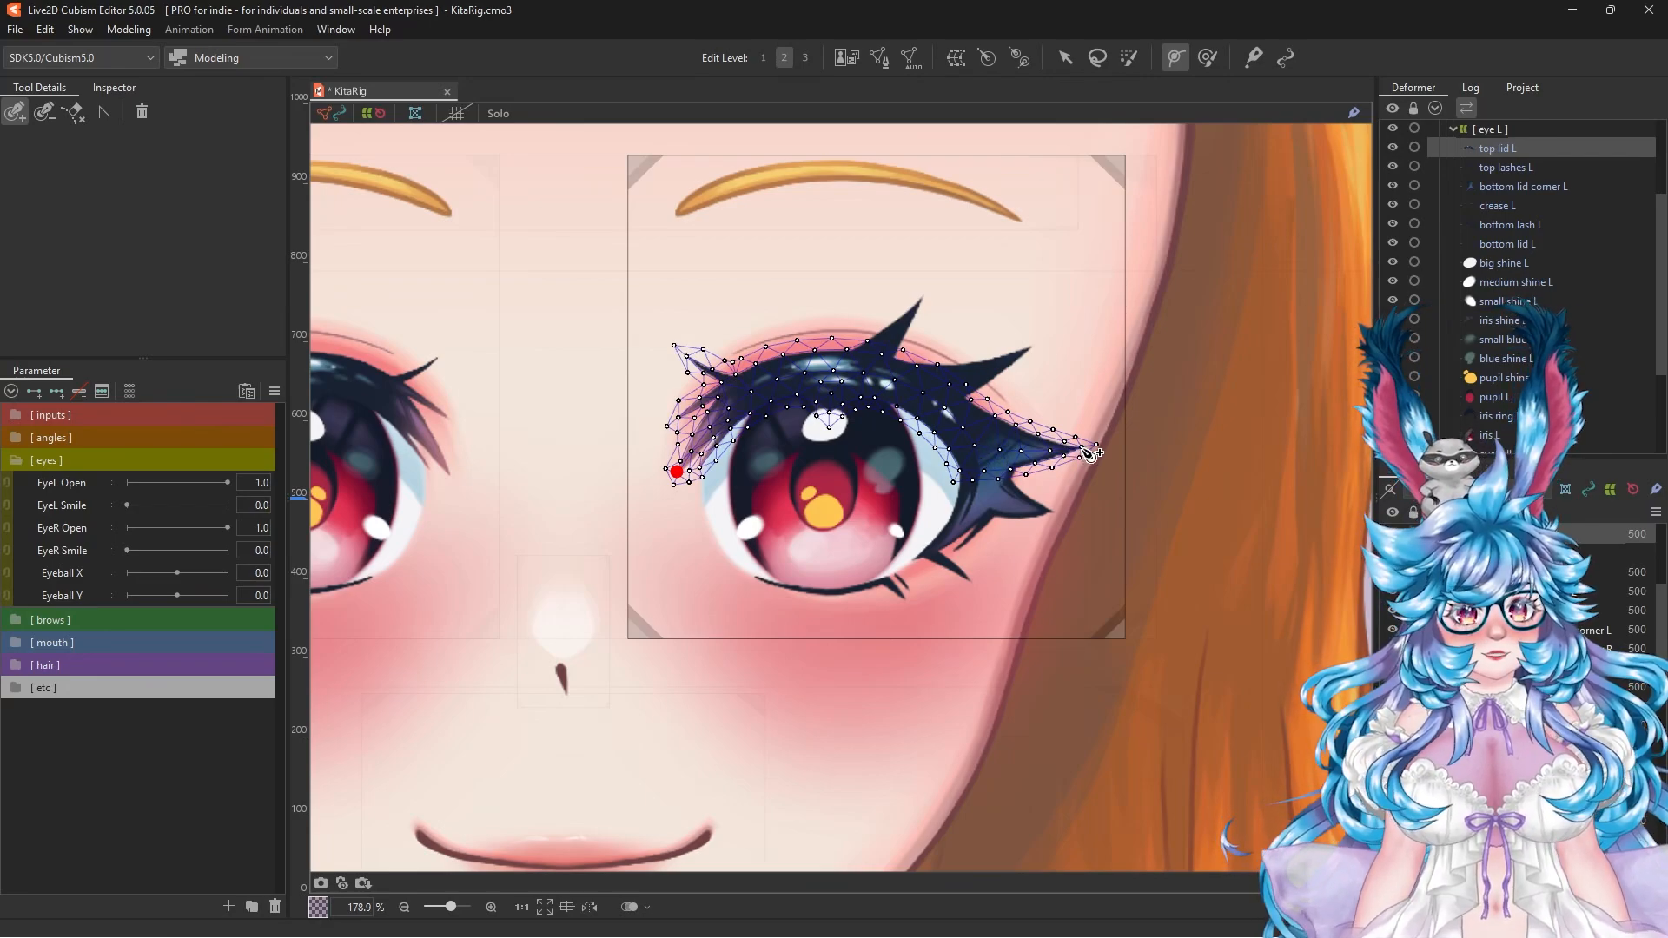
pyautogui.click(986, 457)
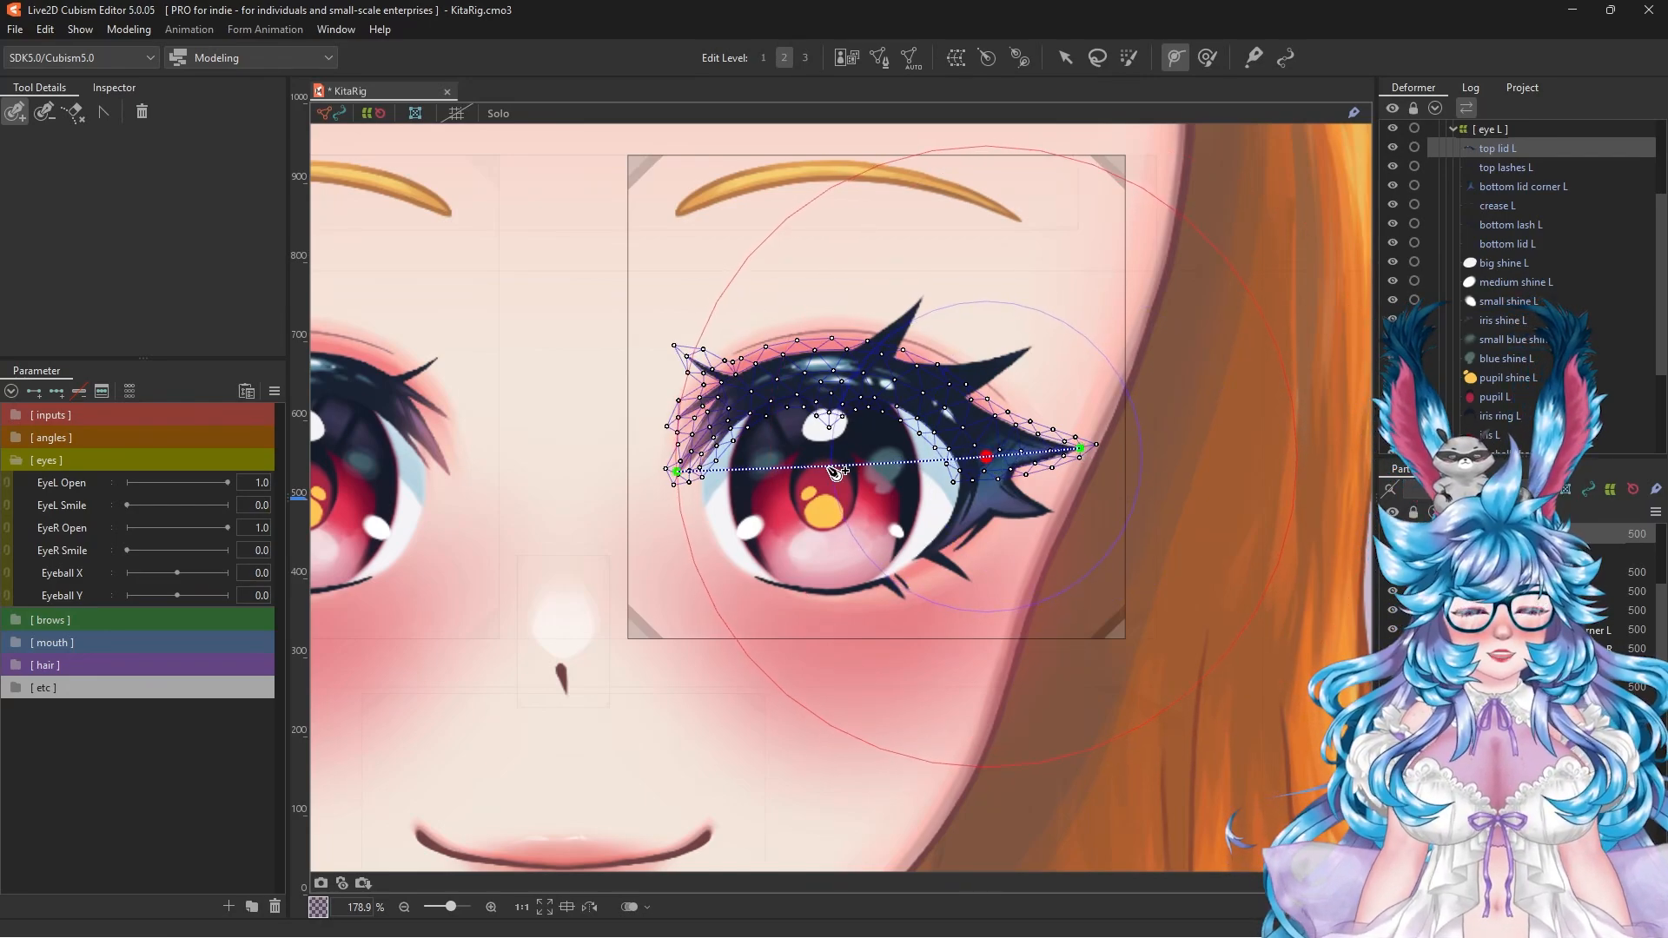
pyautogui.moveTo(829, 464); pyautogui.dragTo(832, 369)
pyautogui.click(932, 402)
pyautogui.click(742, 393)
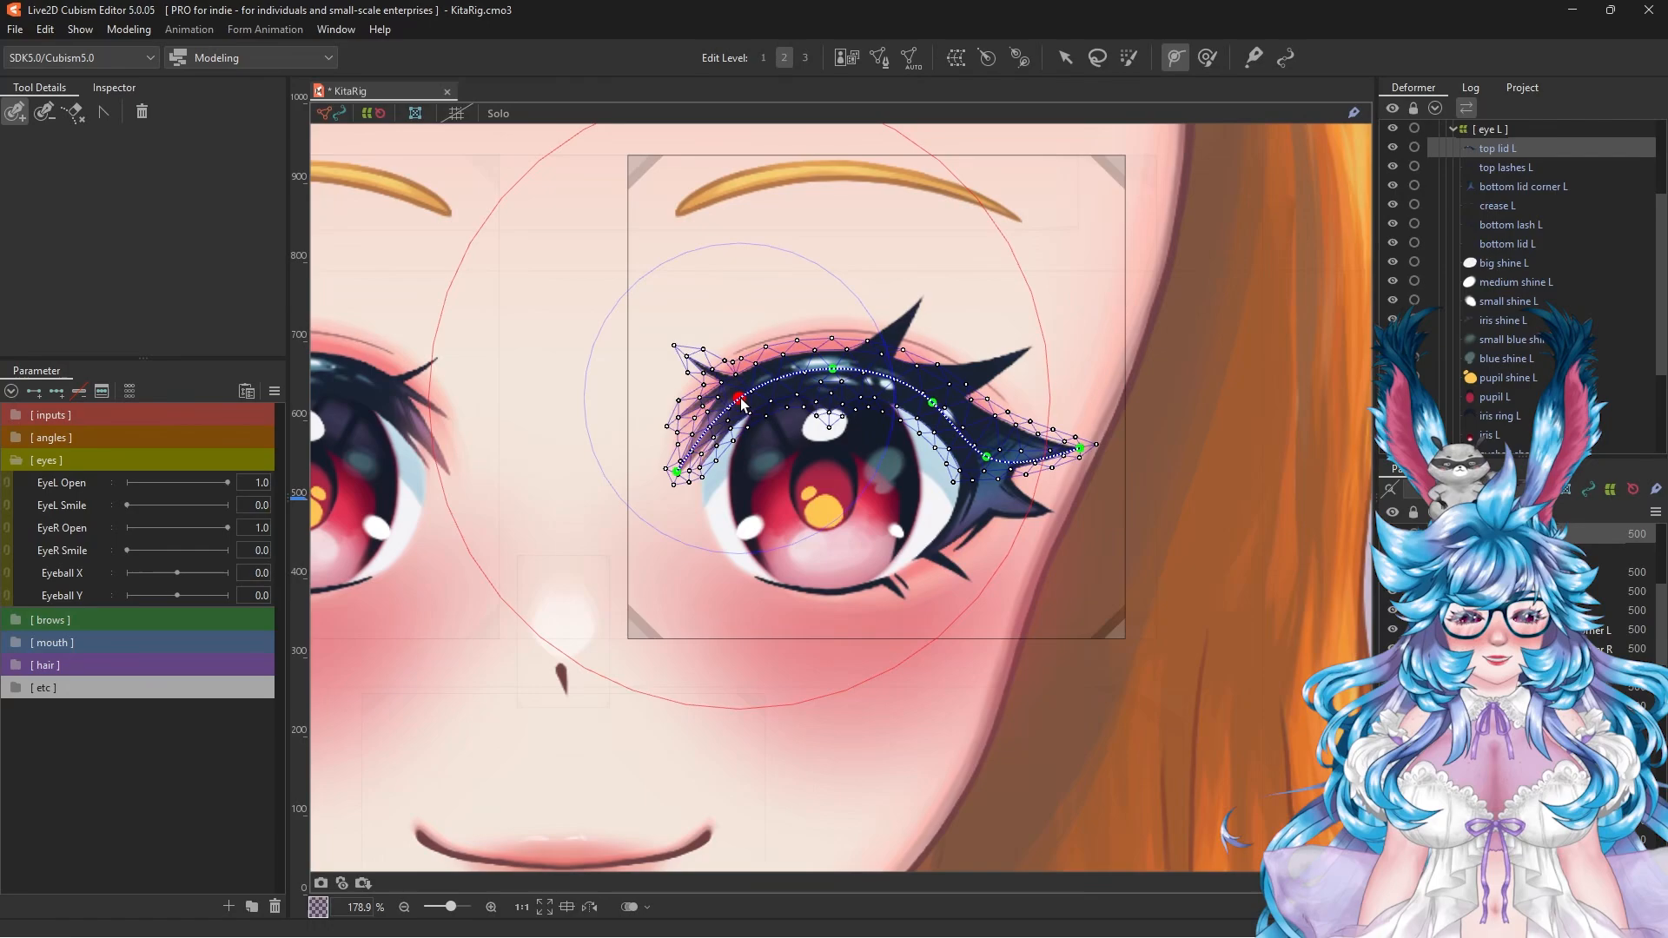
pyautogui.click(986, 454)
pyautogui.moveTo(986, 453); pyautogui.dragTo(991, 455)
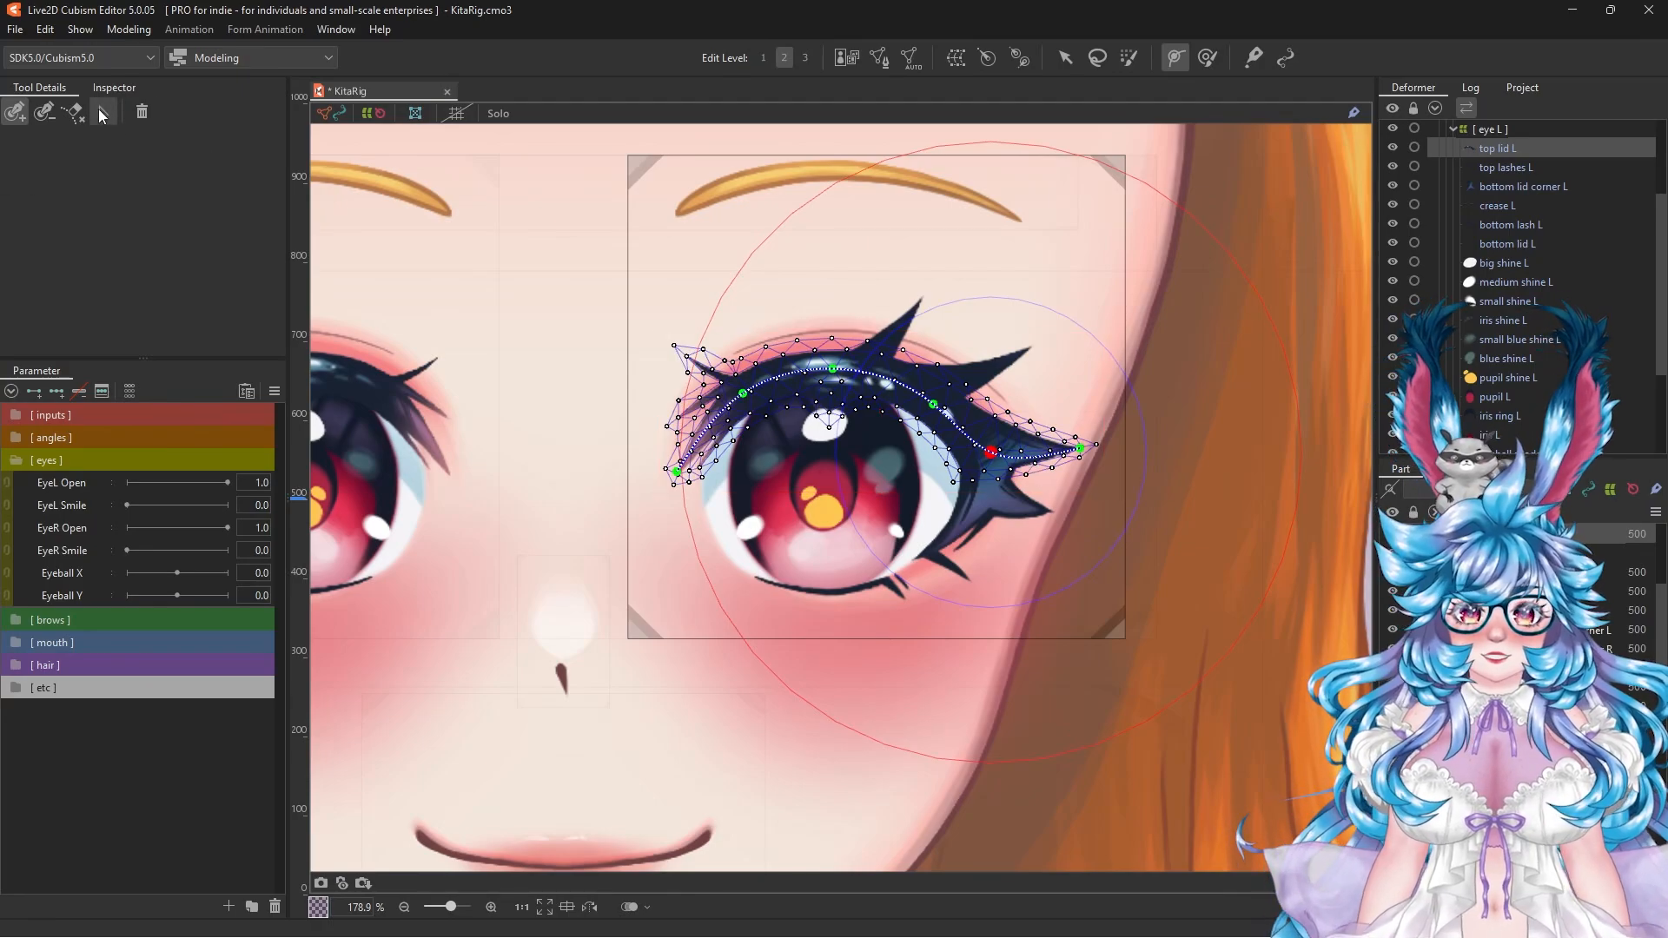
# Step: Create a deform path across eye white L from its inner edge to its outer edge, with a control point in the middle
pyautogui.scroll(3, 1023, 467)
pyautogui.scroll(2, 1021, 467)
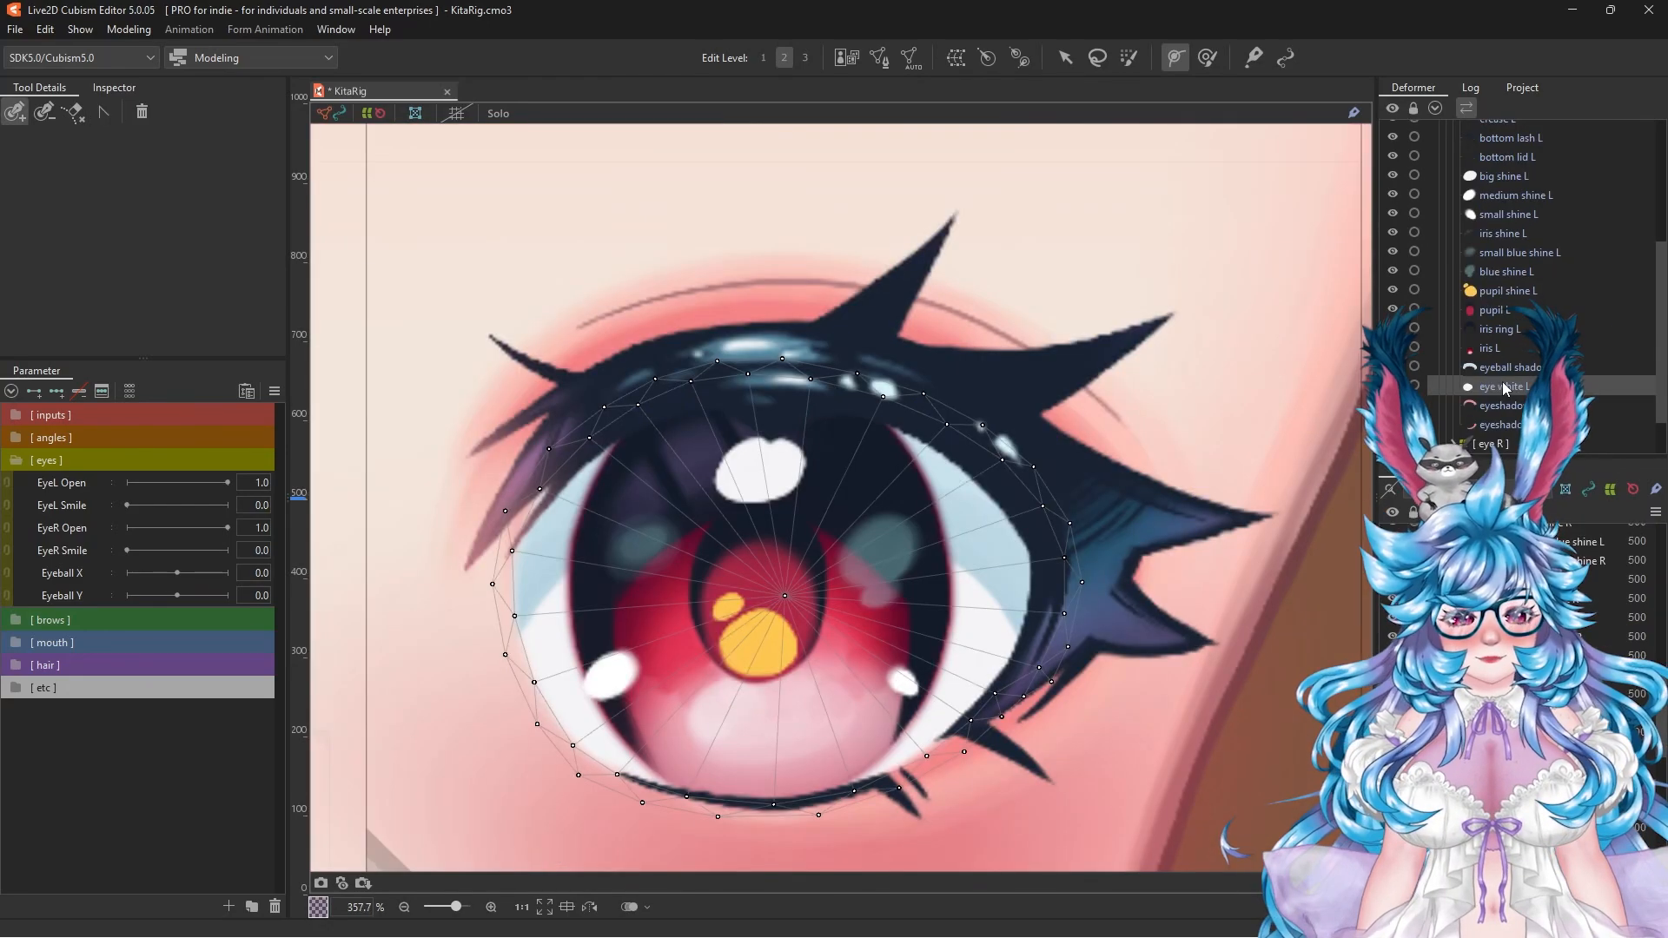
pyautogui.click(492, 584)
pyautogui.click(1082, 576)
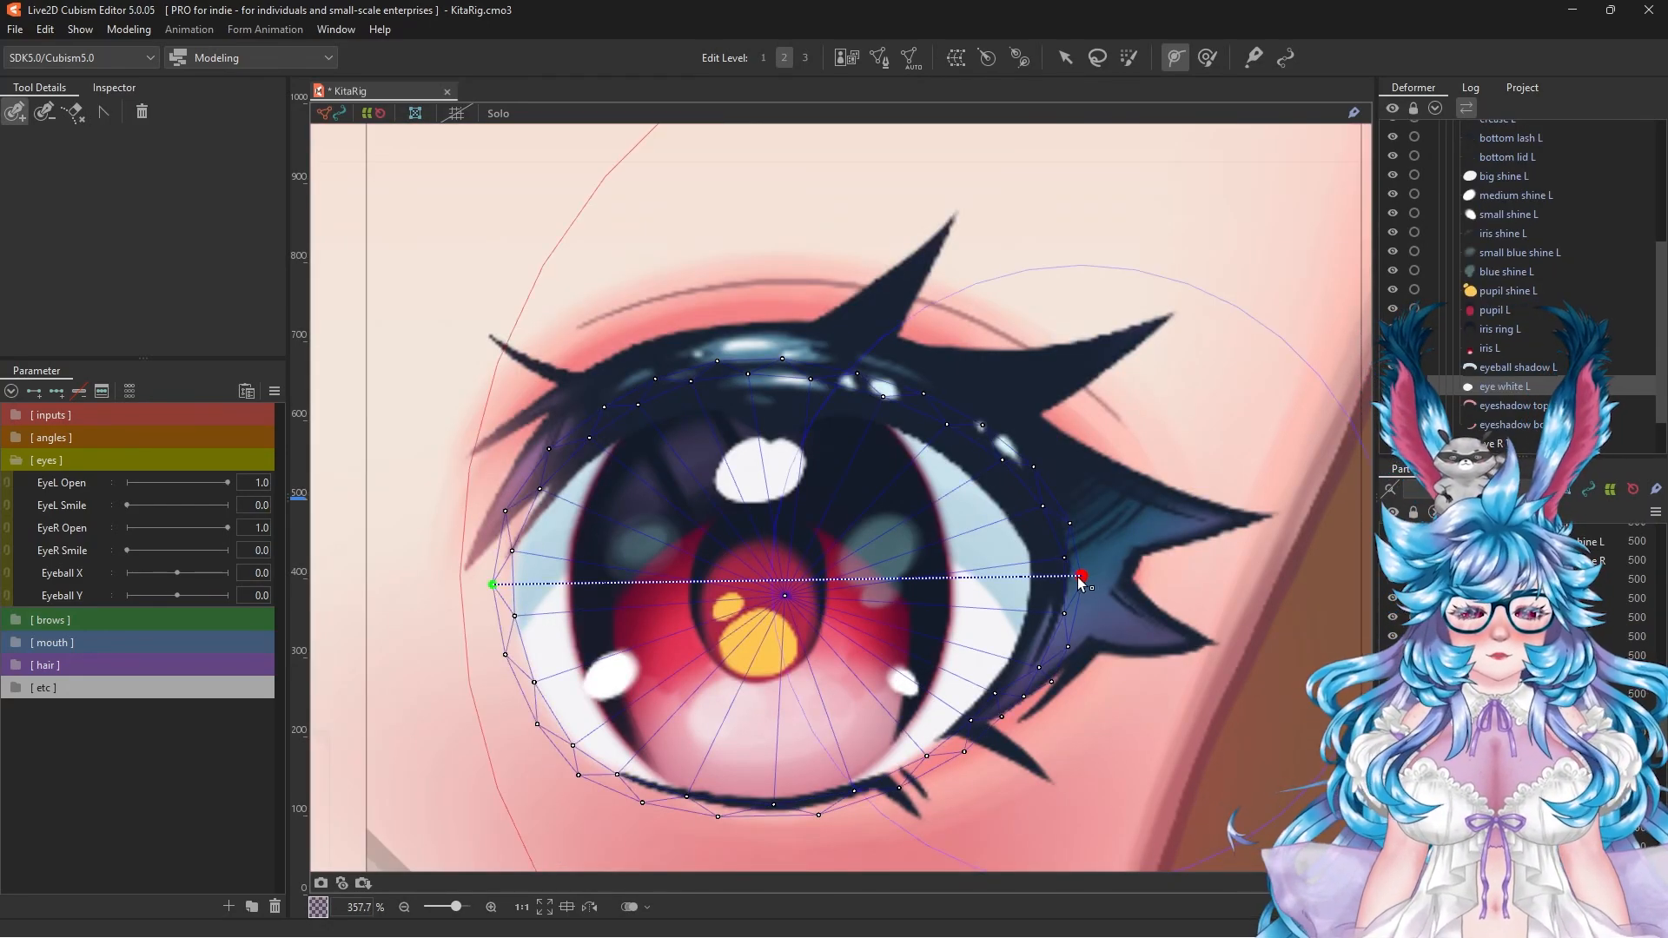
pyautogui.click(775, 584)
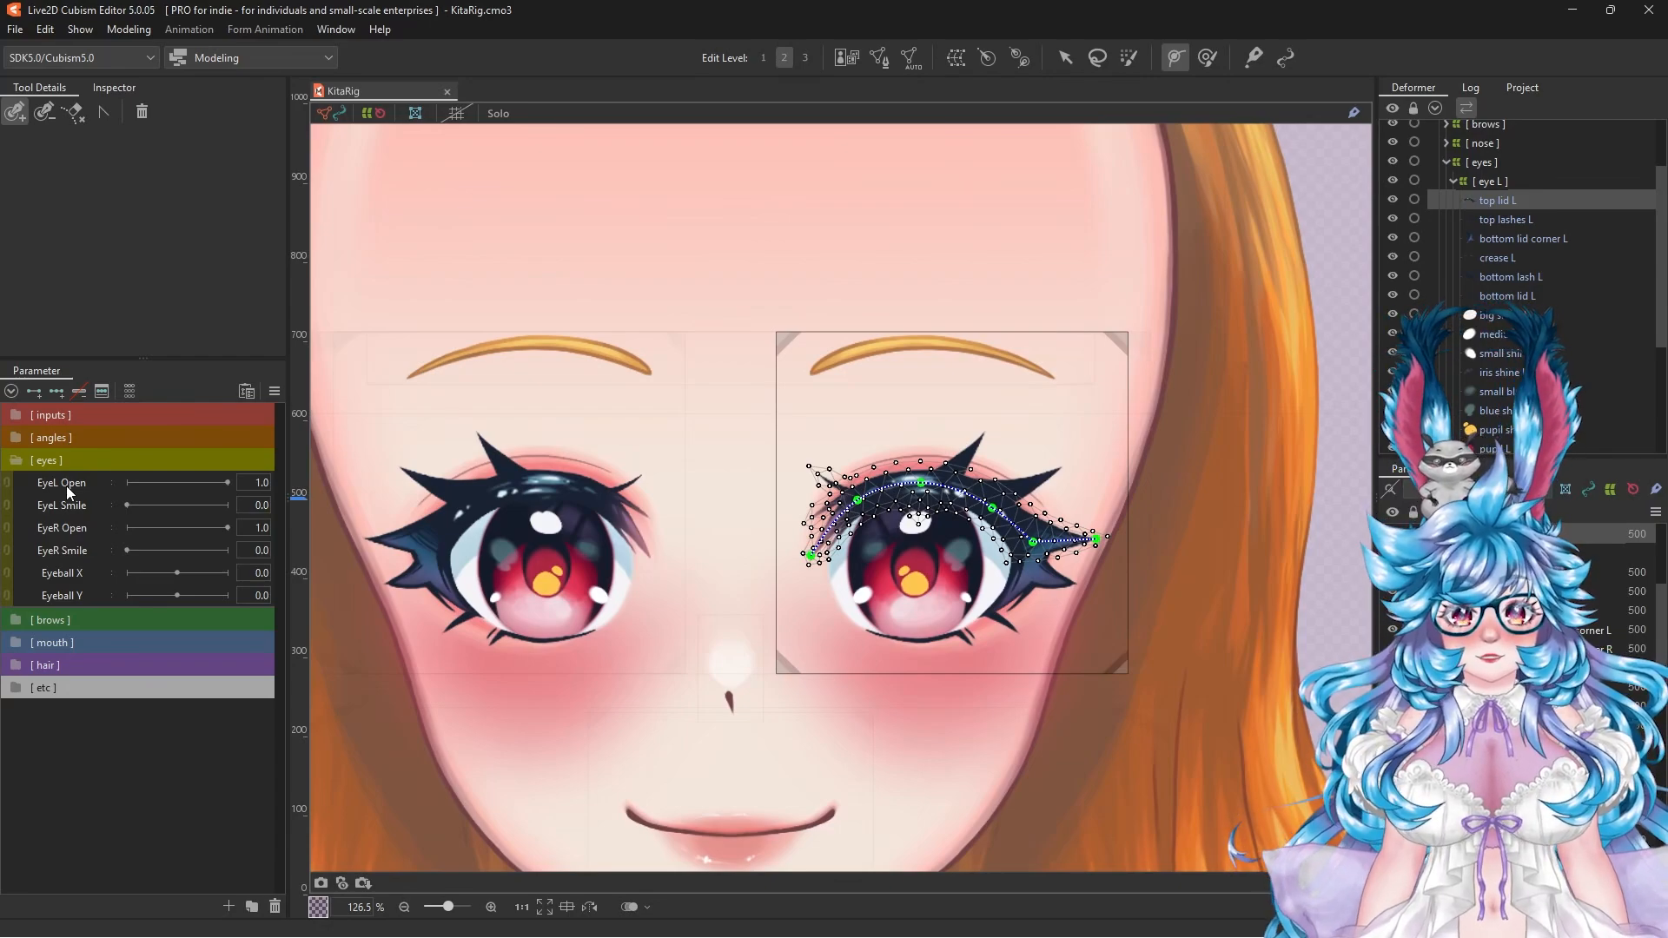
pyautogui.doubleClick(66, 487)
pyautogui.click(971, 439)
pyautogui.click(974, 342)
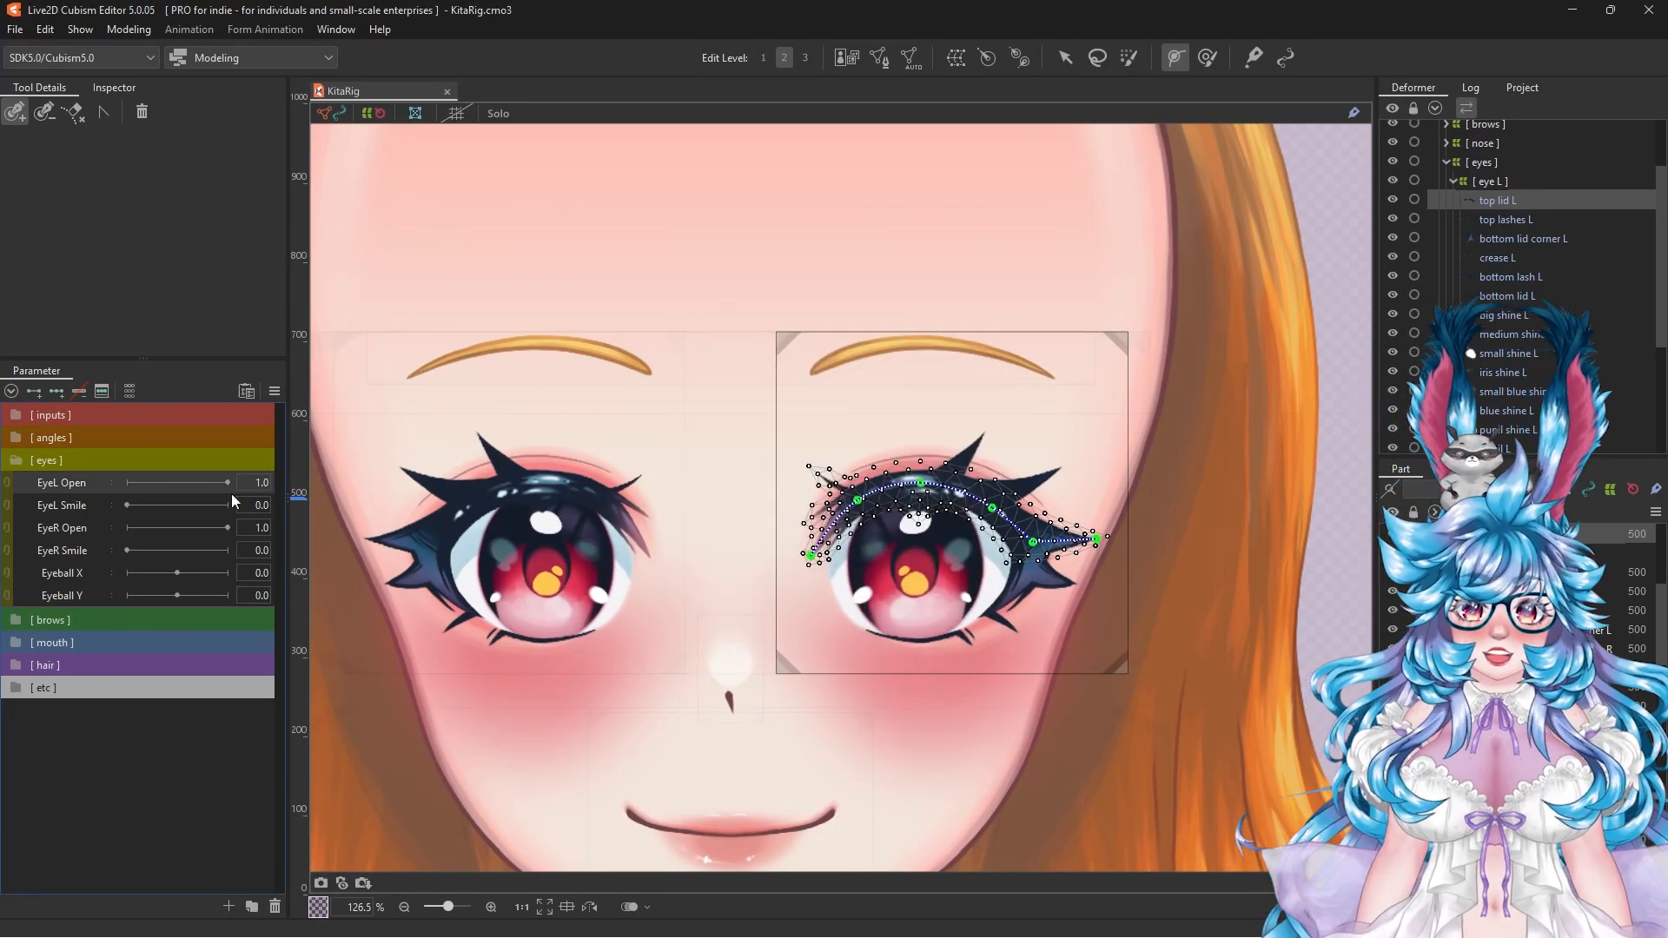
# Step: Set the maximum of the EyeL Open parameter to 2
pyautogui.moveTo(200, 486)
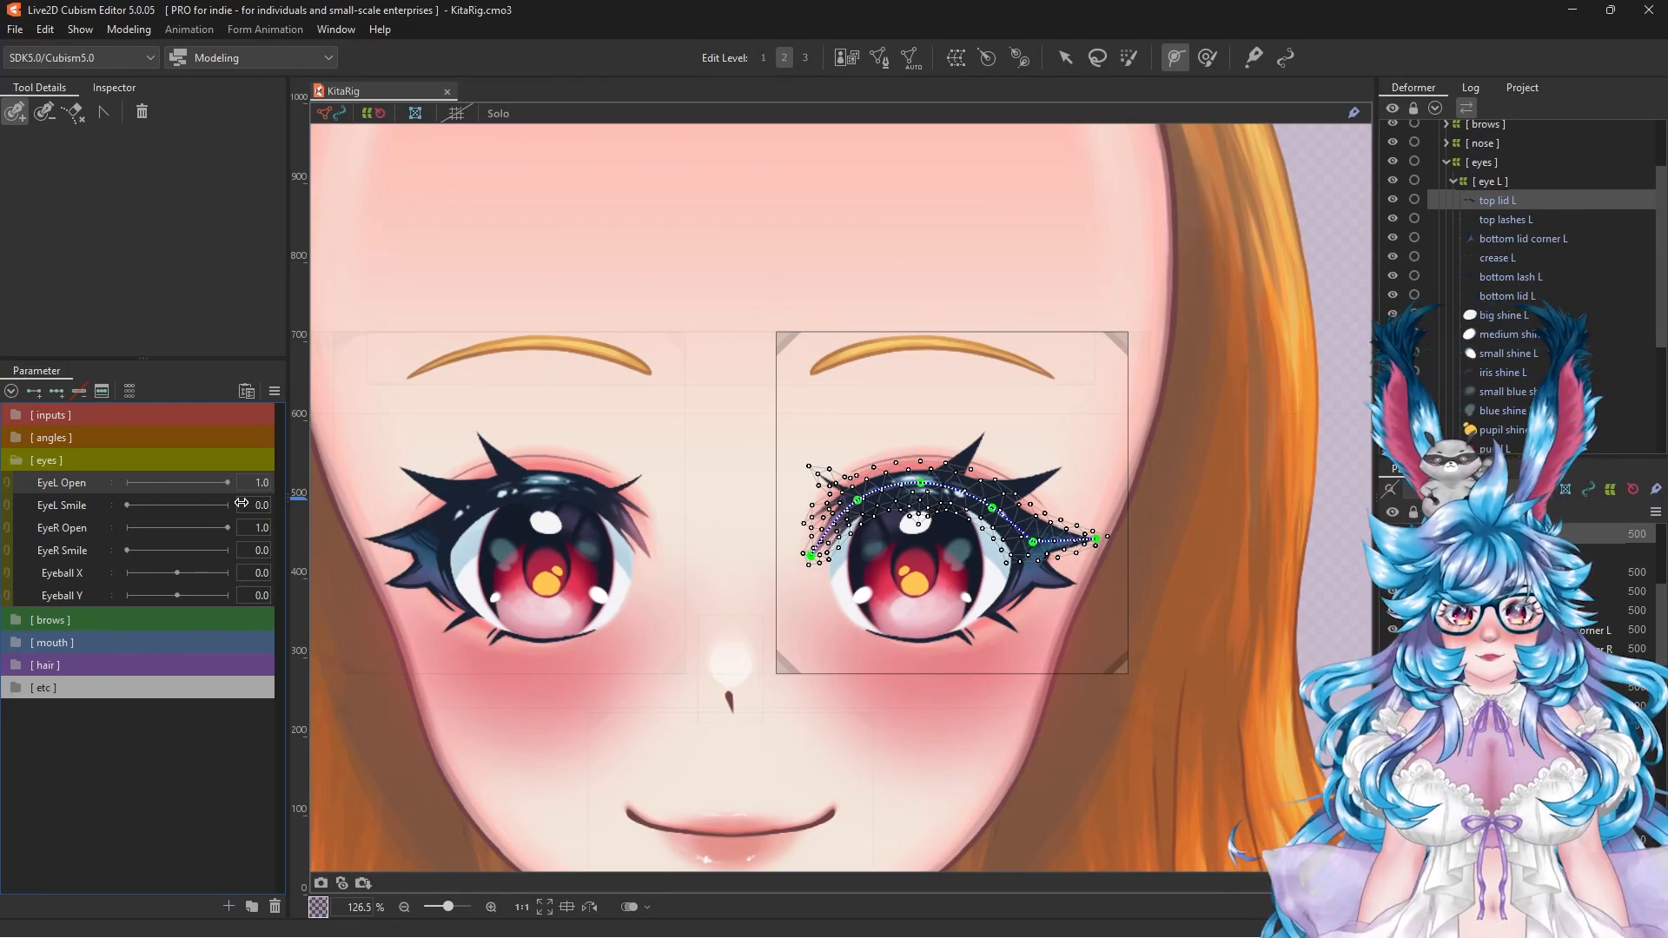
pyautogui.rightClick(84, 485)
pyautogui.click(137, 492)
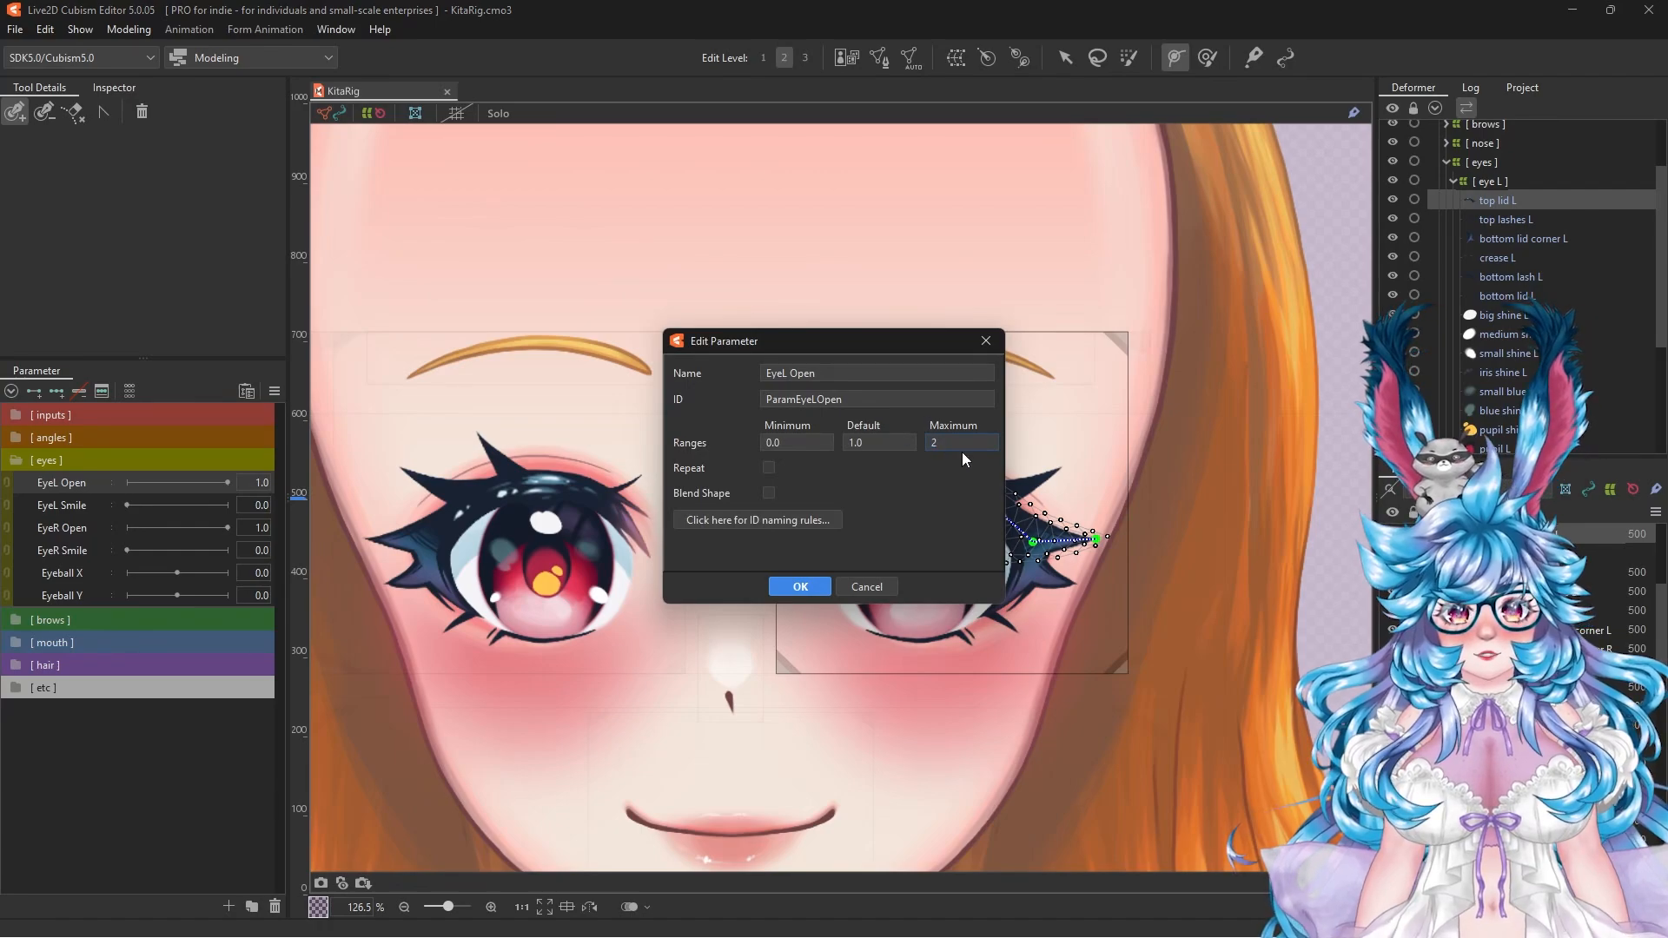
pyautogui.click(798, 588)
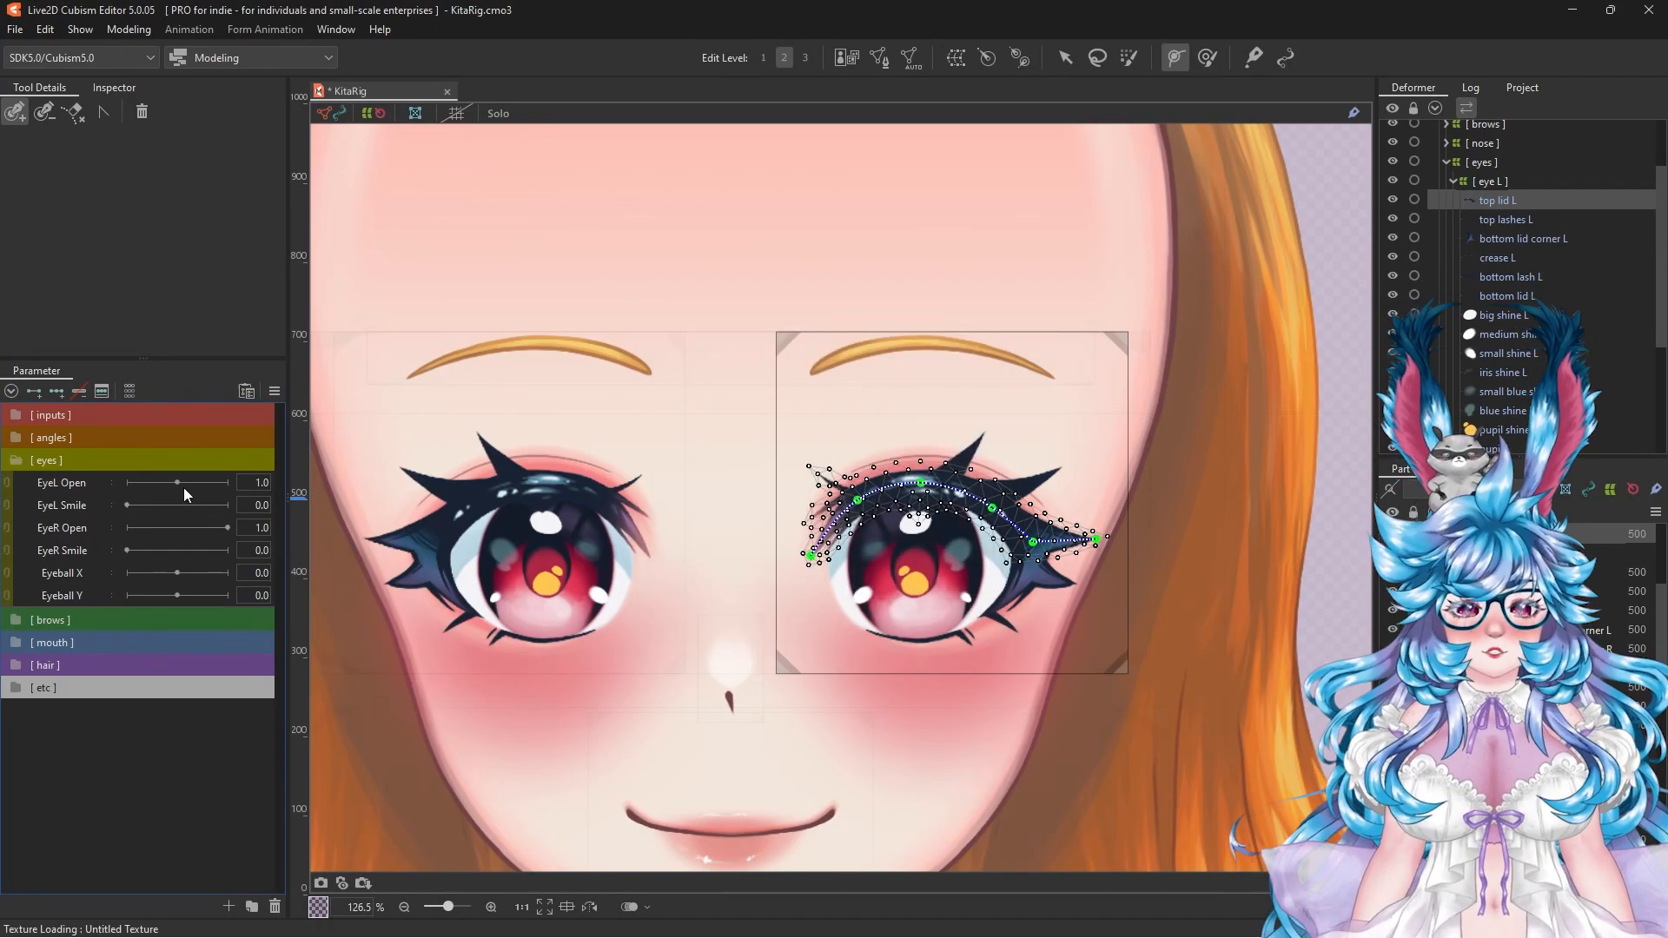
# Step: Add keyforms at 0.0, 1.0 and 2.0 on EyeL Open for top lid L, and switch to the Arrow tool
pyautogui.moveTo(178, 483); pyautogui.dragTo(207, 485)
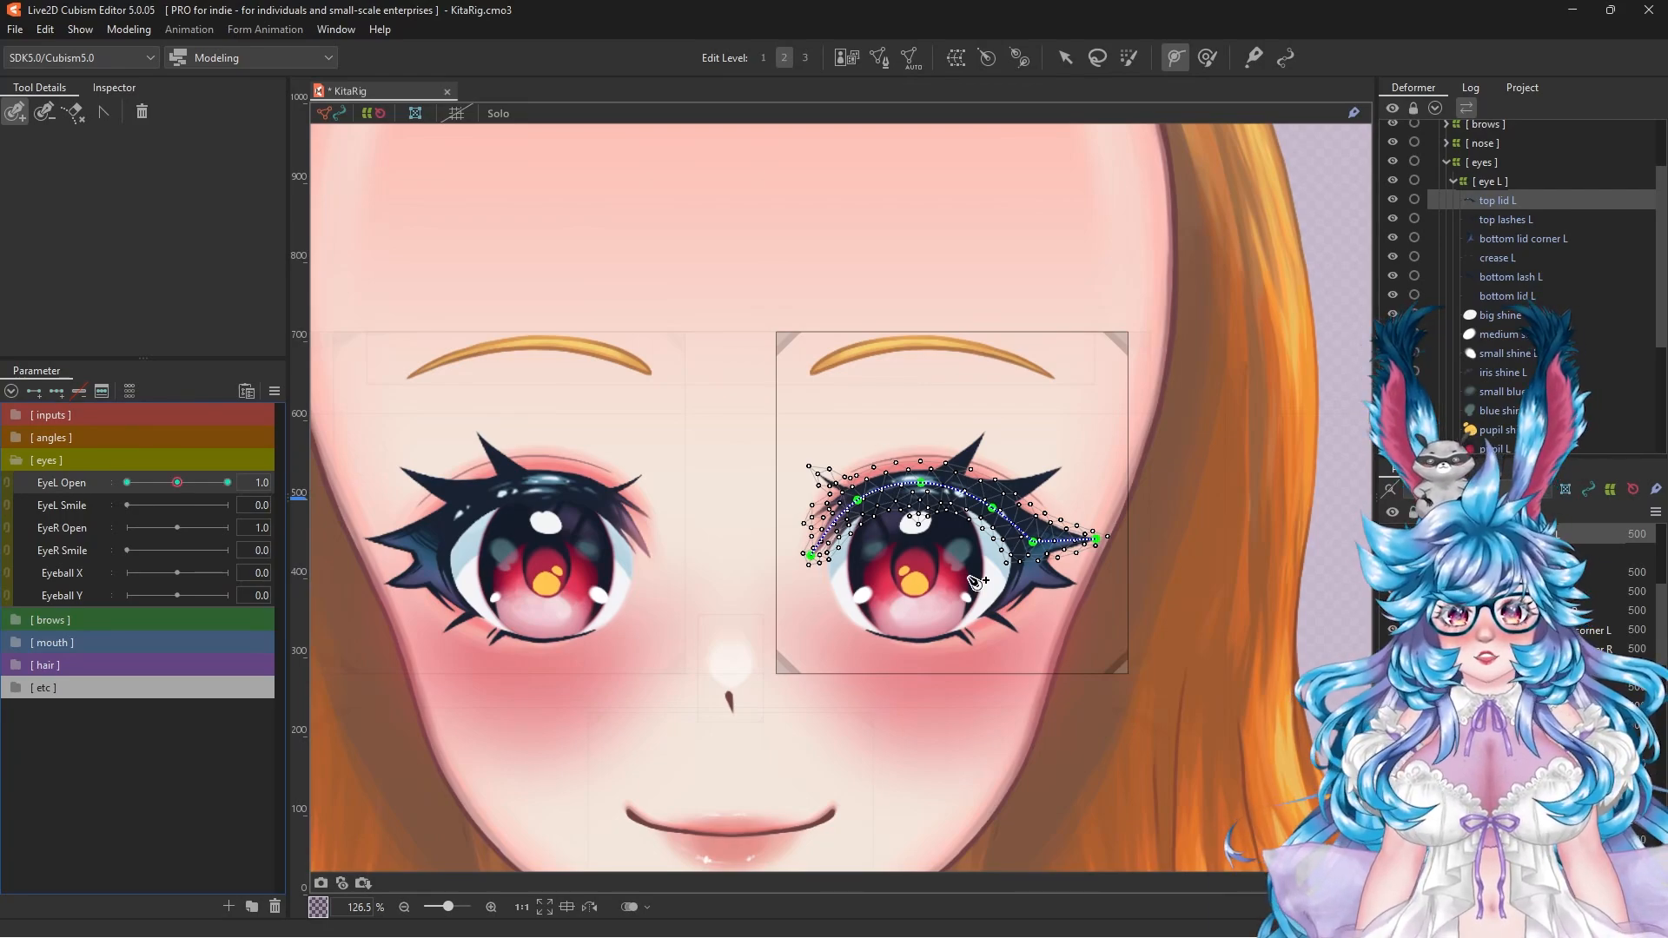
pyautogui.click(1064, 59)
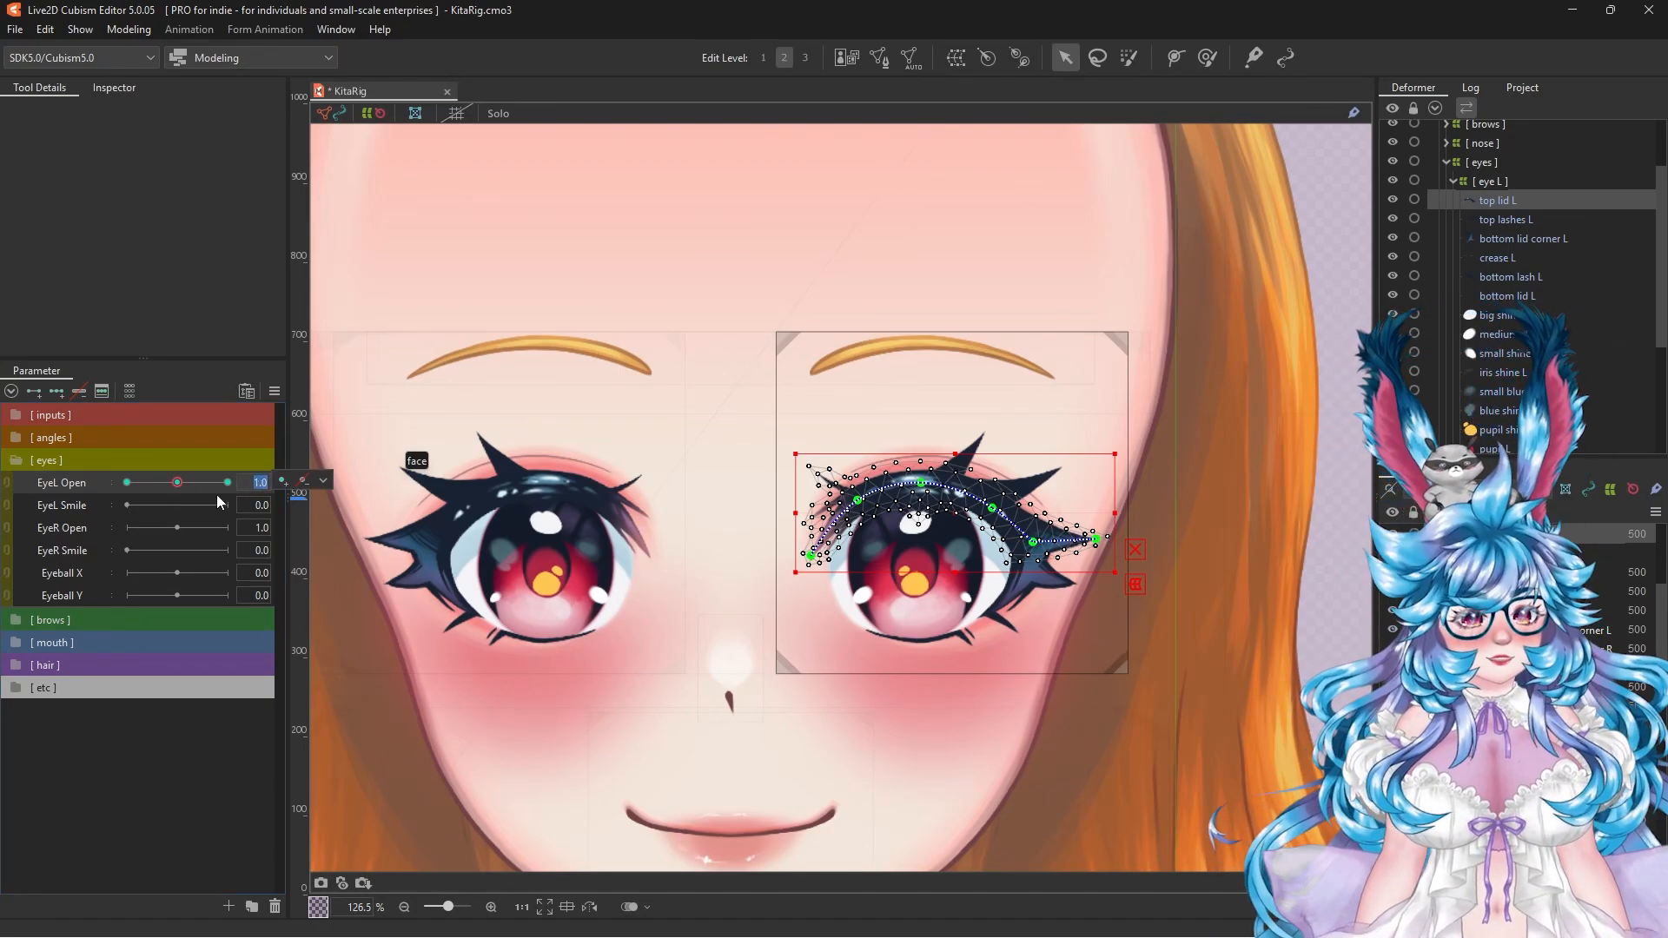
# Step: Add extra keyforms at 0.8 and 0.6 on the EyeL Open parameter for top lid L
pyautogui.click(102, 392)
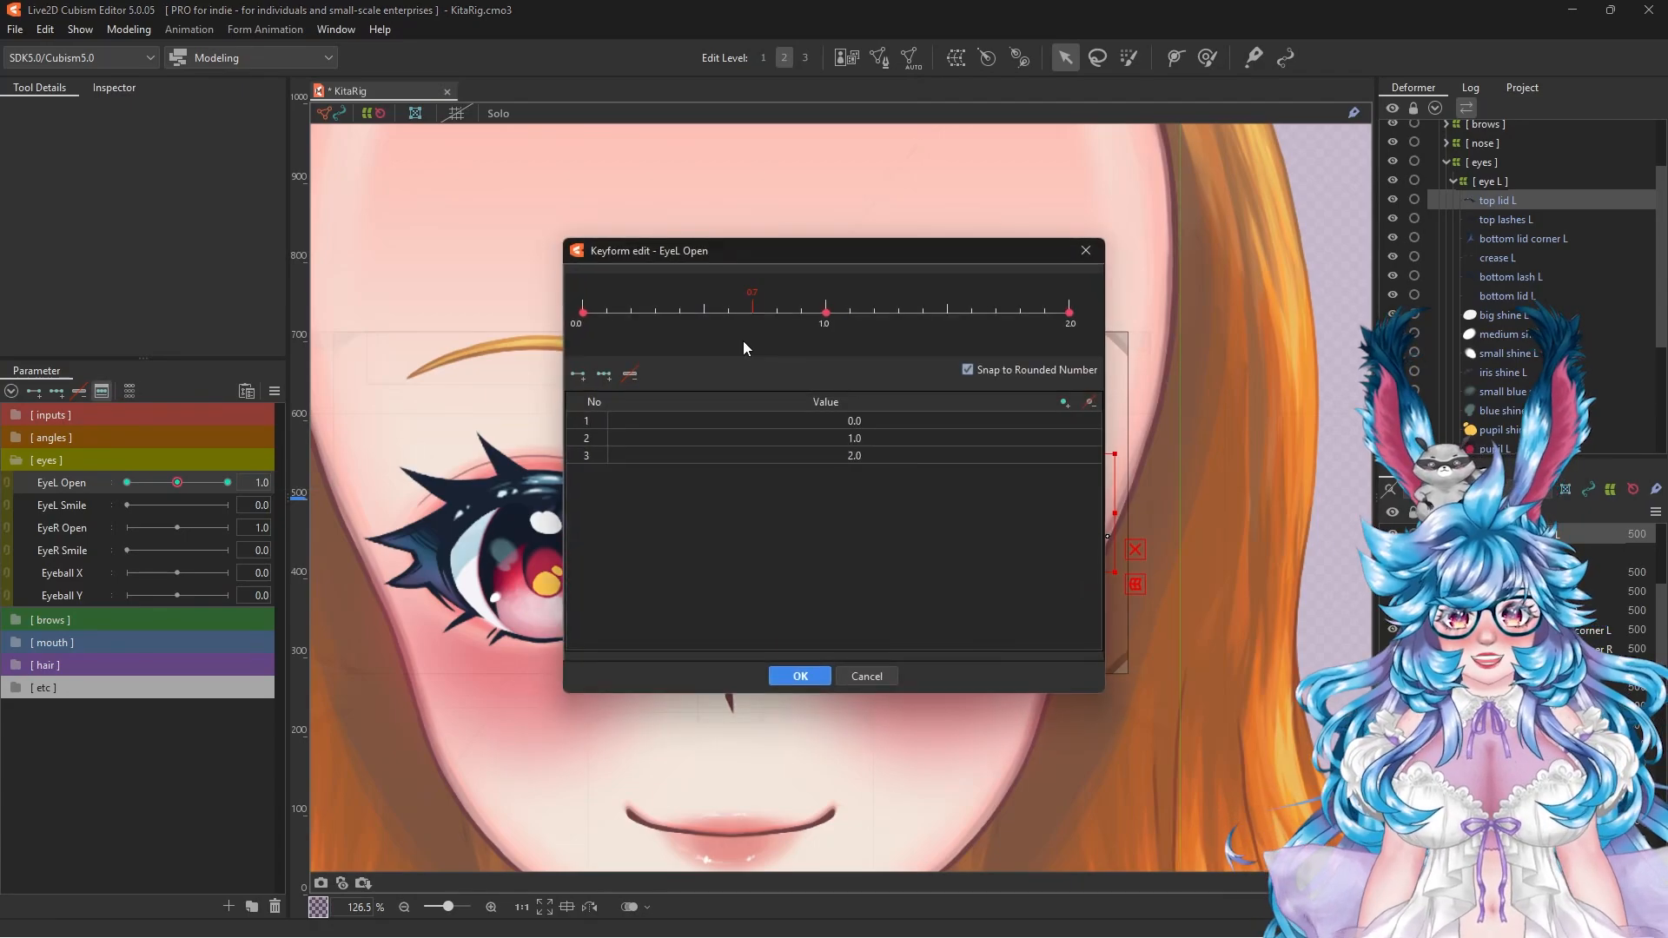
pyautogui.click(778, 313)
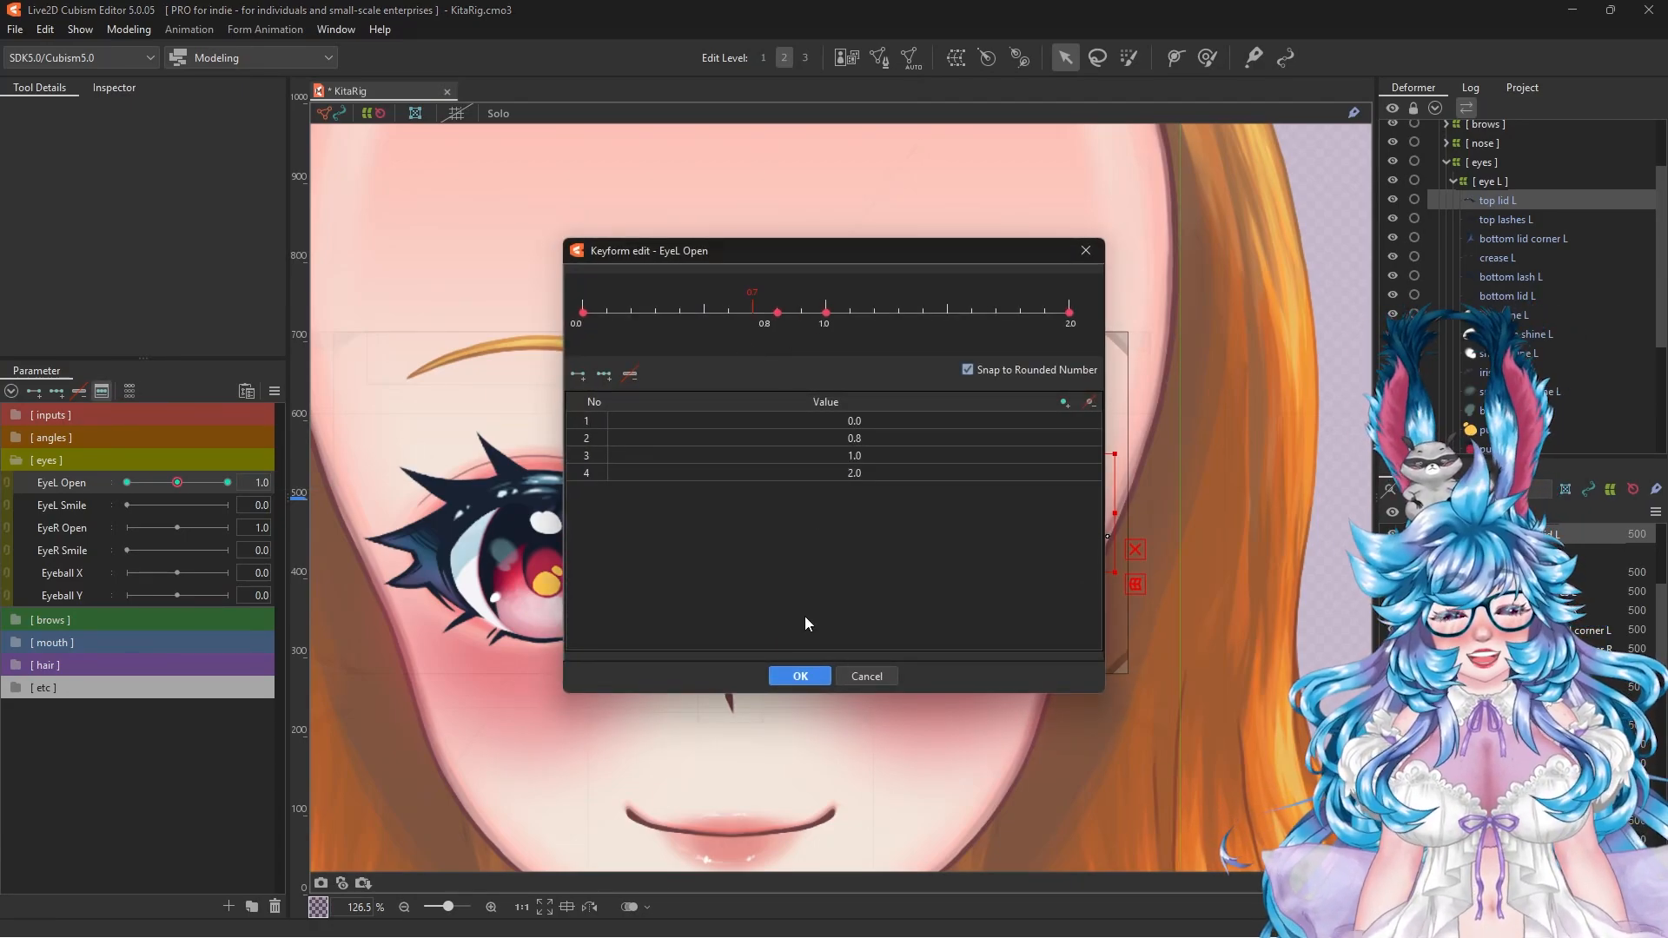
pyautogui.click(799, 676)
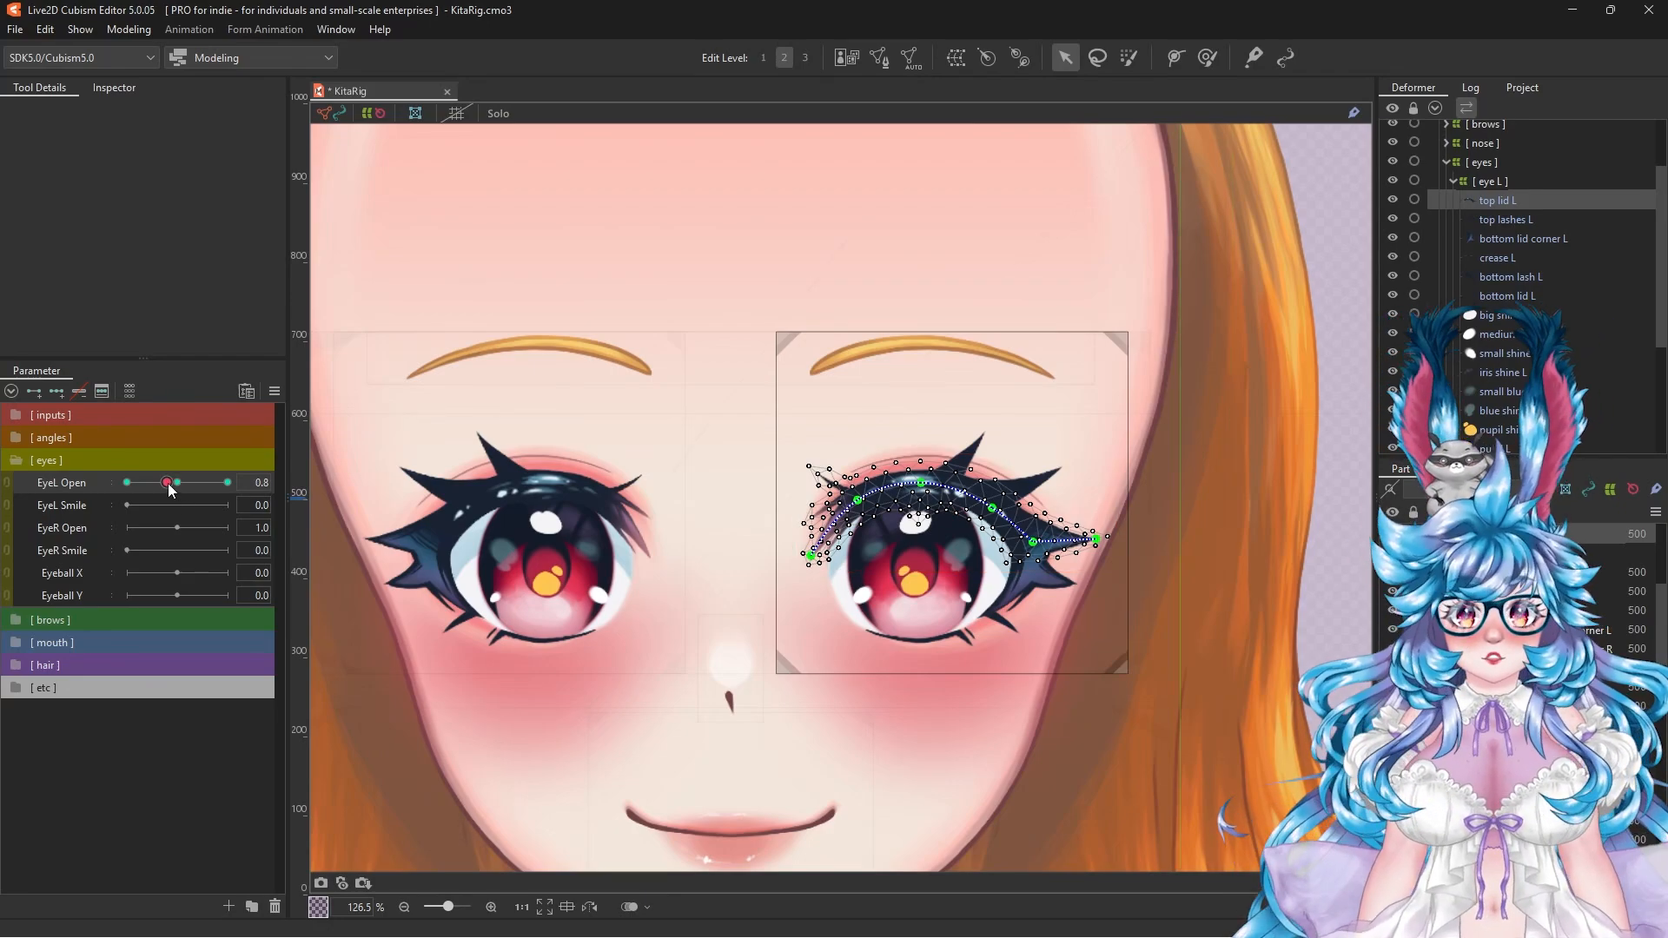
pyautogui.click(101, 392)
pyautogui.click(724, 318)
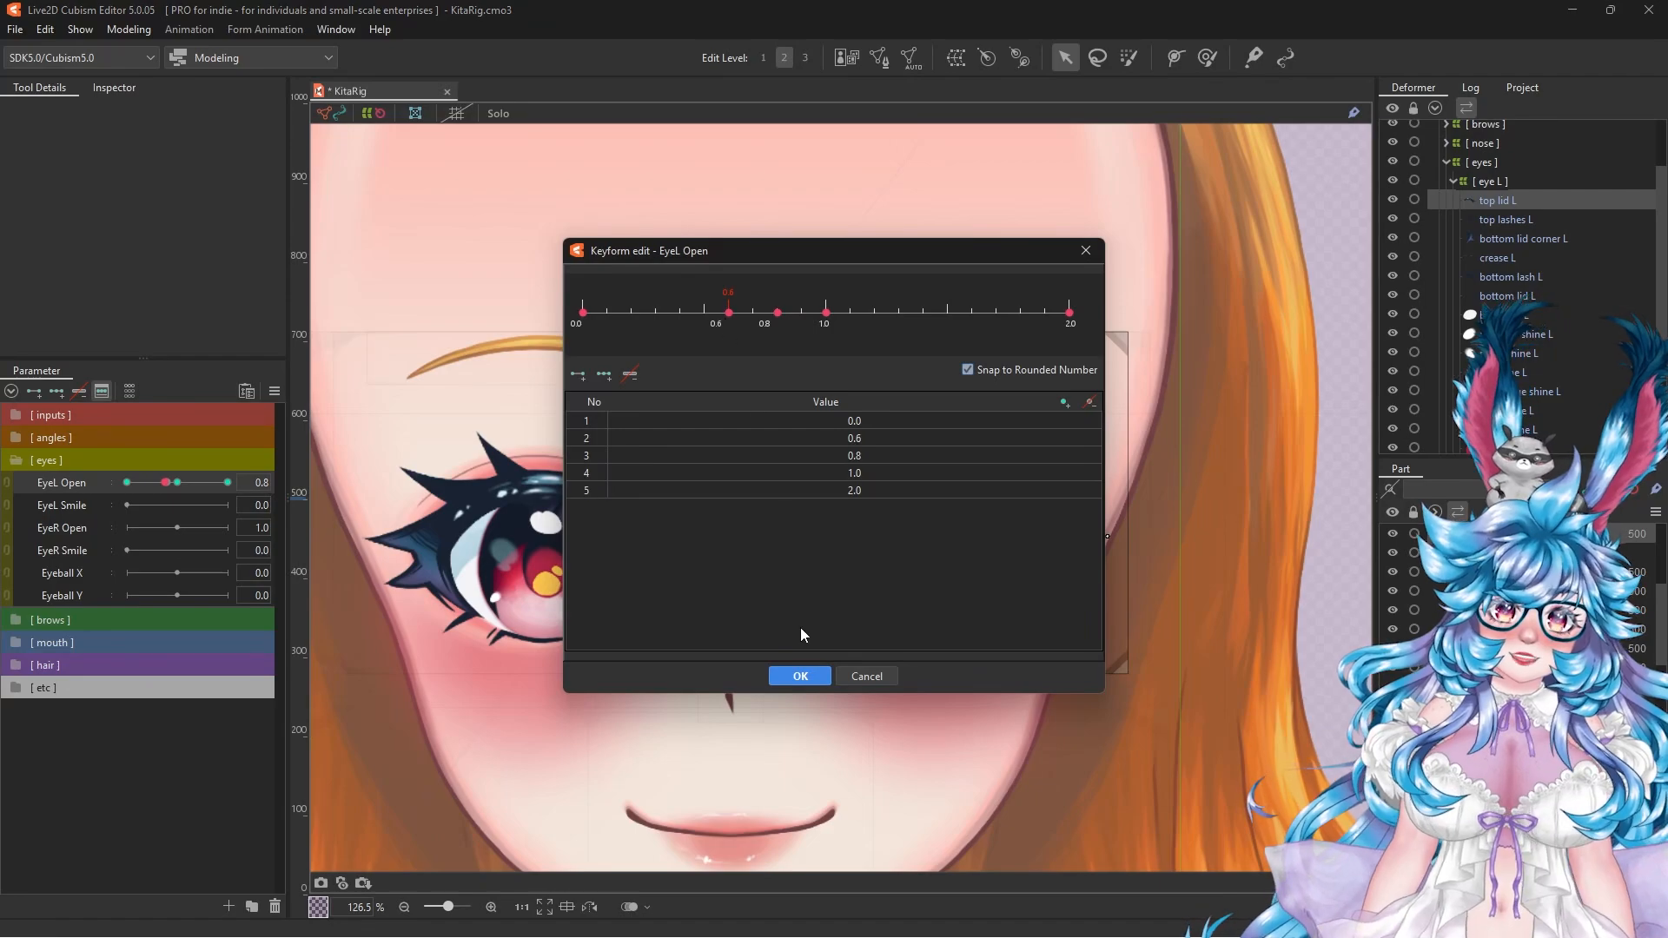
pyautogui.click(784, 678)
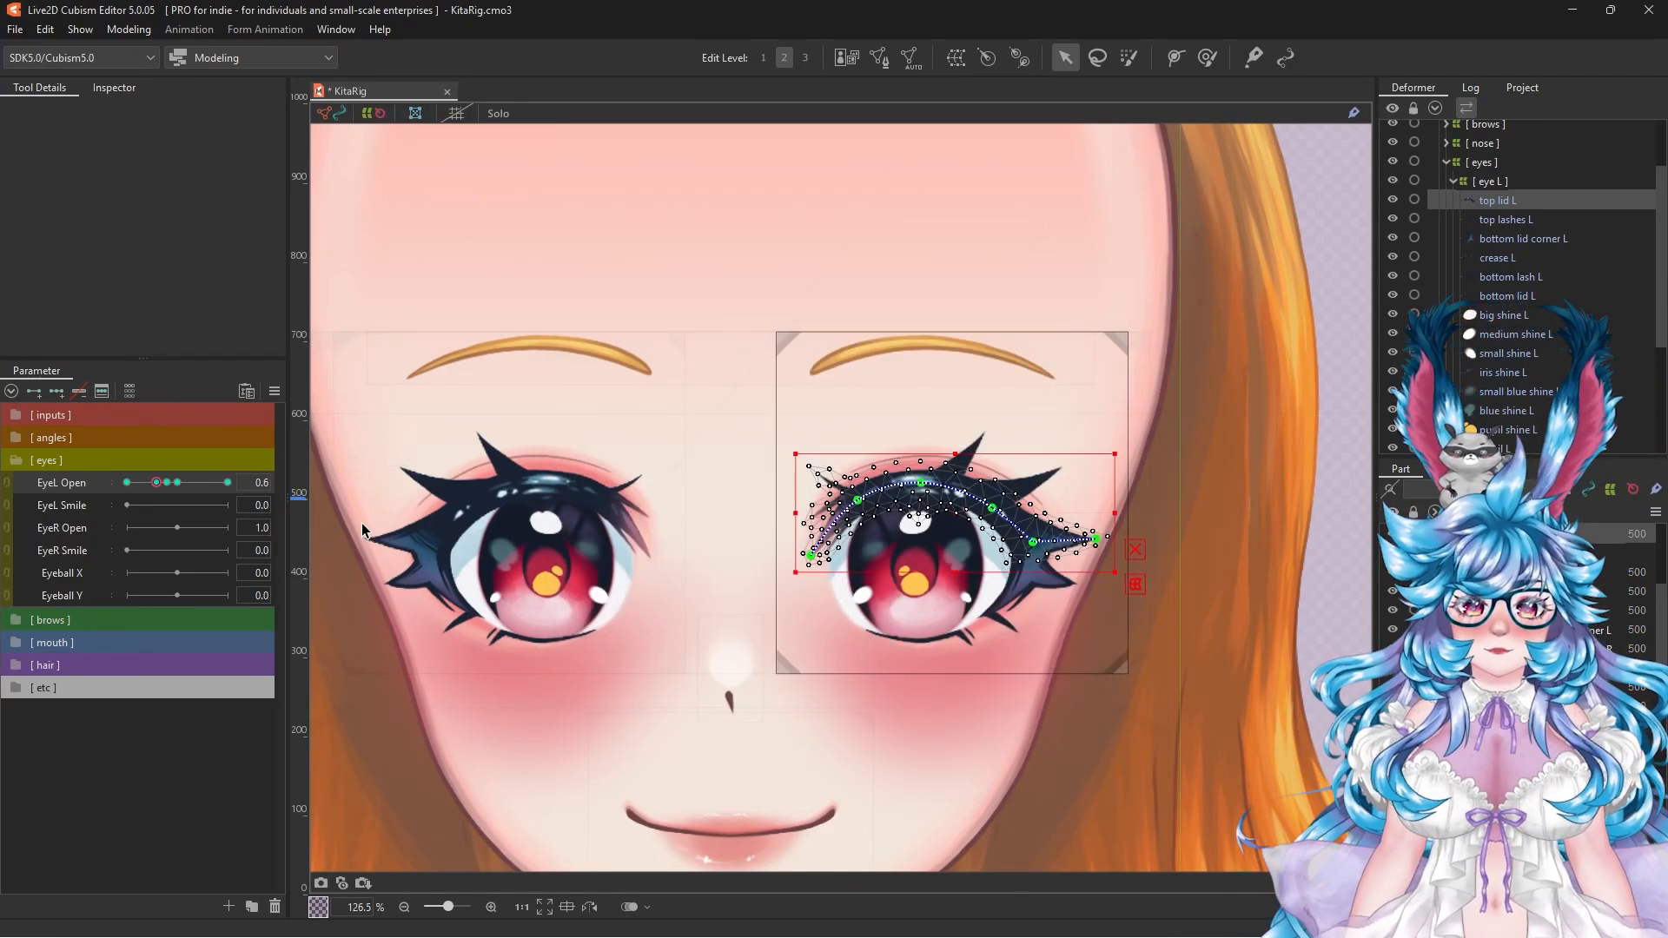
pyautogui.scroll(4, 921, 499)
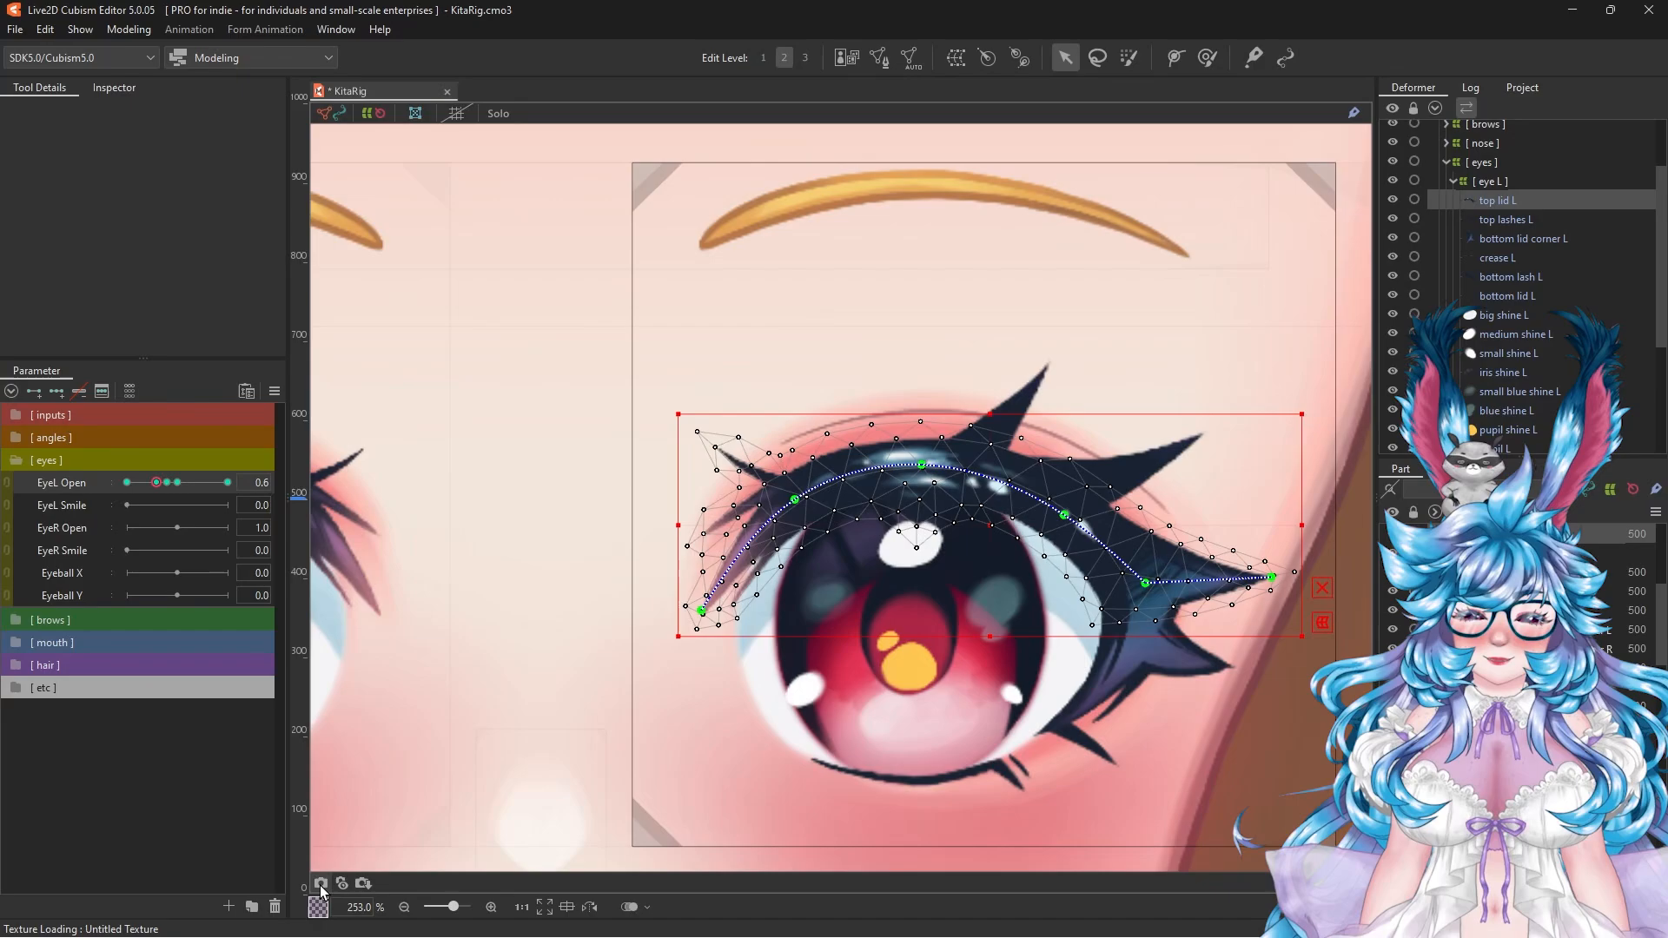
pyautogui.moveTo(801, 689); pyautogui.dragTo(721, 593)
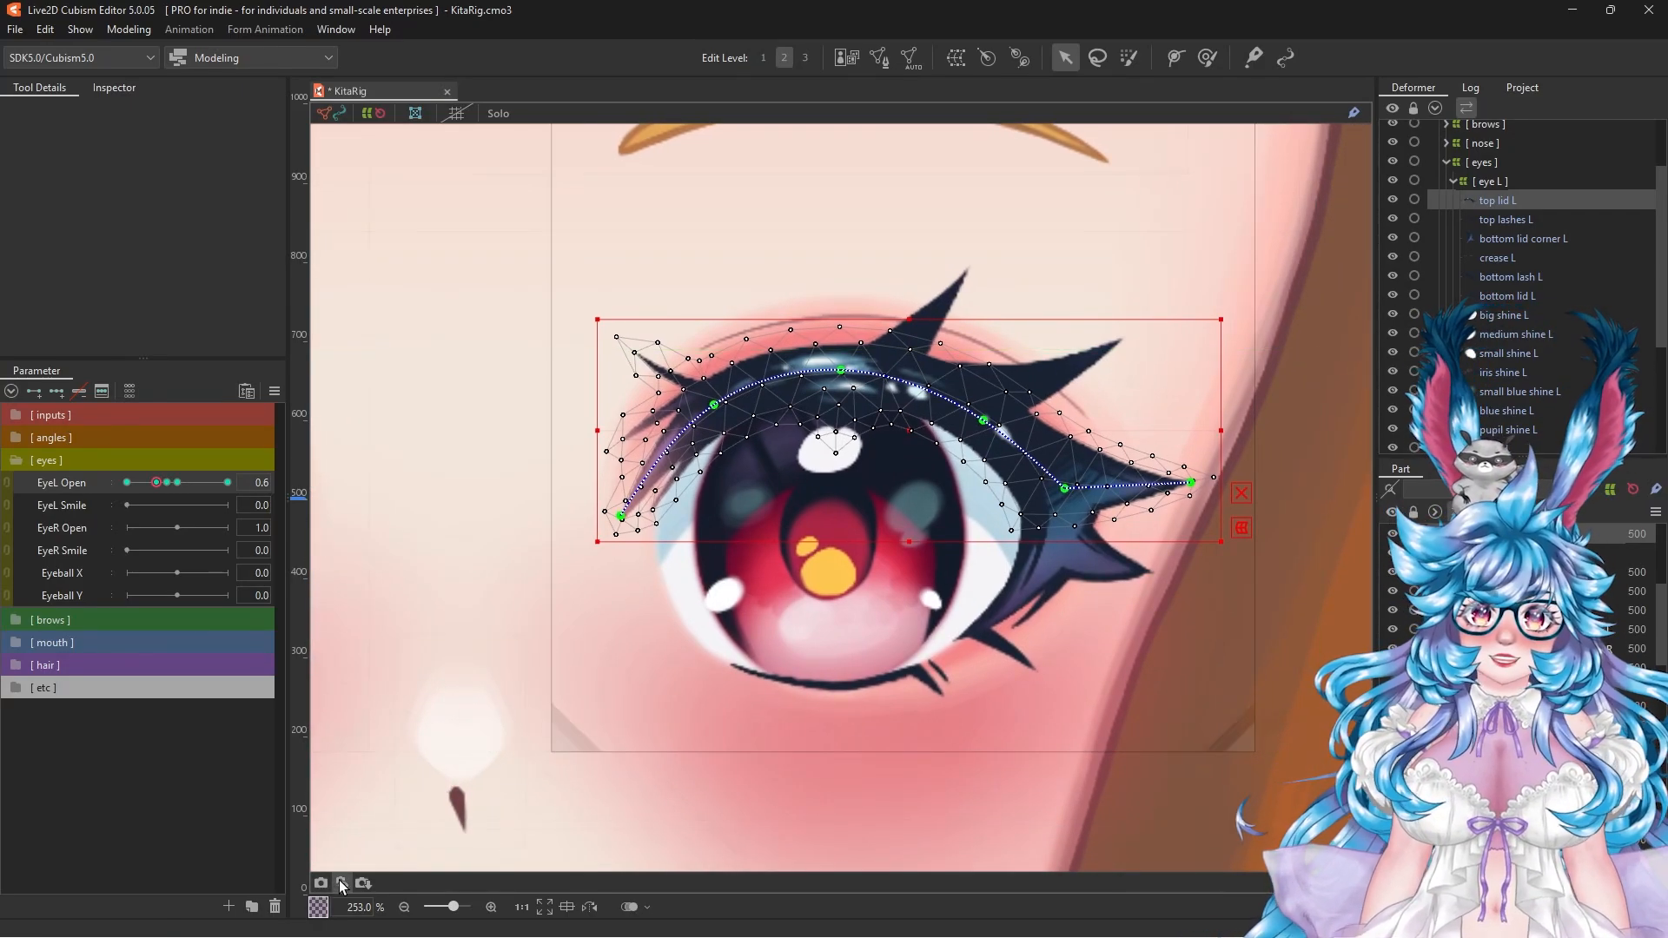
pyautogui.moveTo(838, 366)
pyautogui.mouseDown()
pyautogui.moveTo(847, 323)
pyautogui.moveTo(832, 386)
pyautogui.mouseUp()
pyautogui.moveTo(715, 405); pyautogui.dragTo(763, 387)
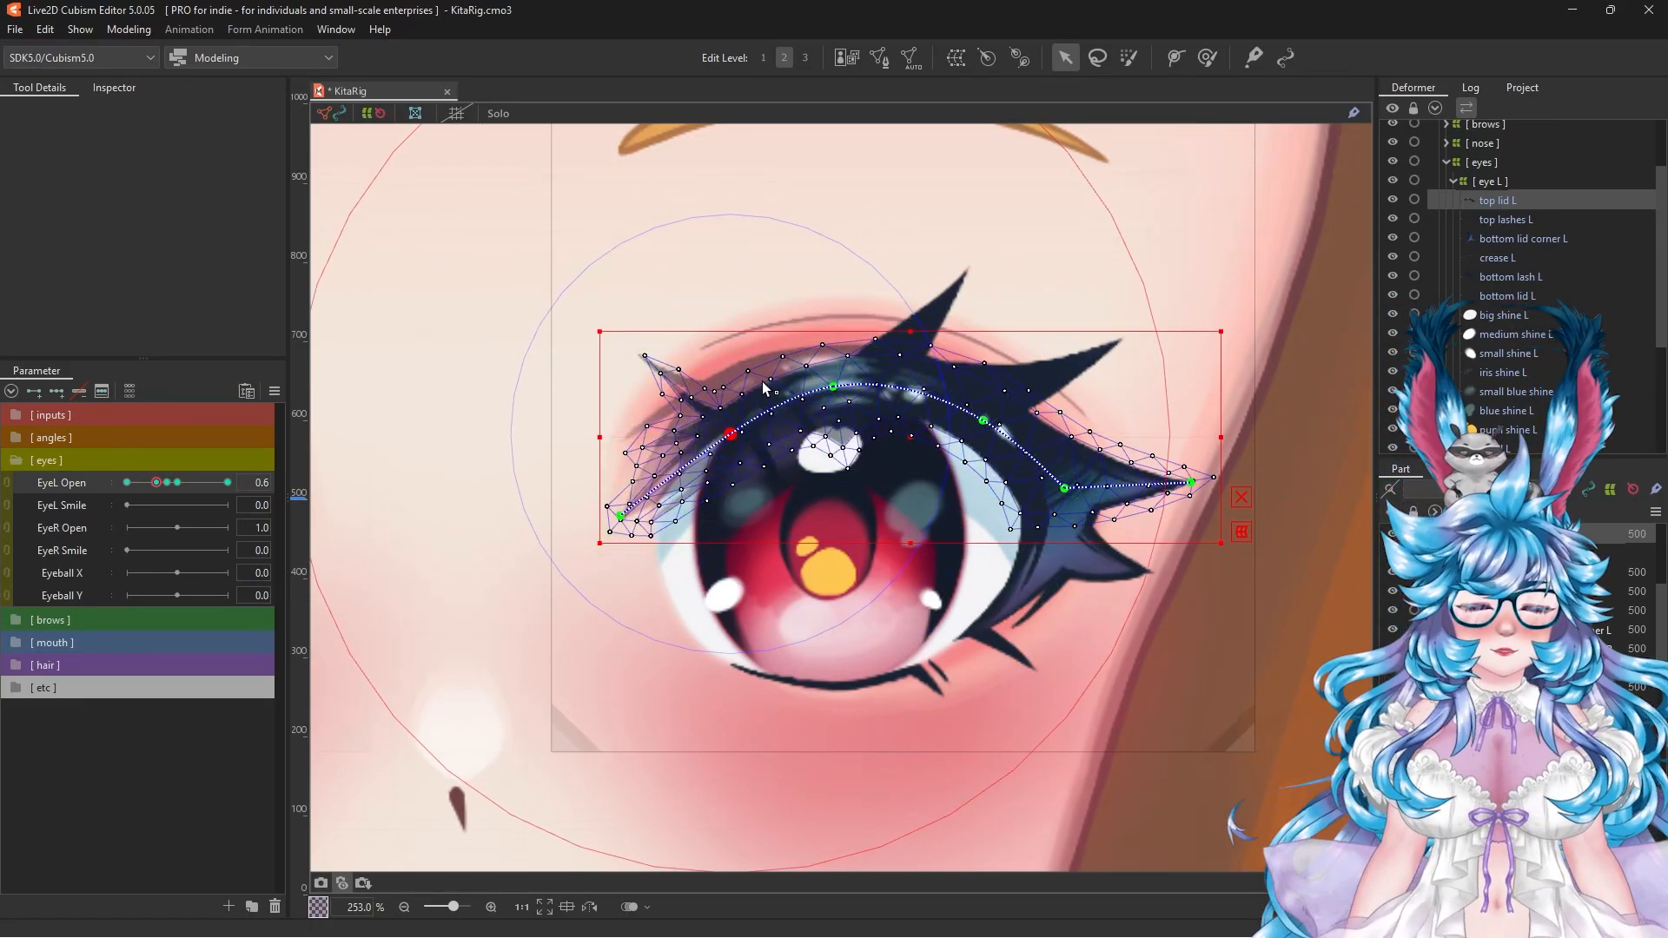
pyautogui.hotkey('ctrl', 'z')
pyautogui.hotkey('ctrl', 'z')
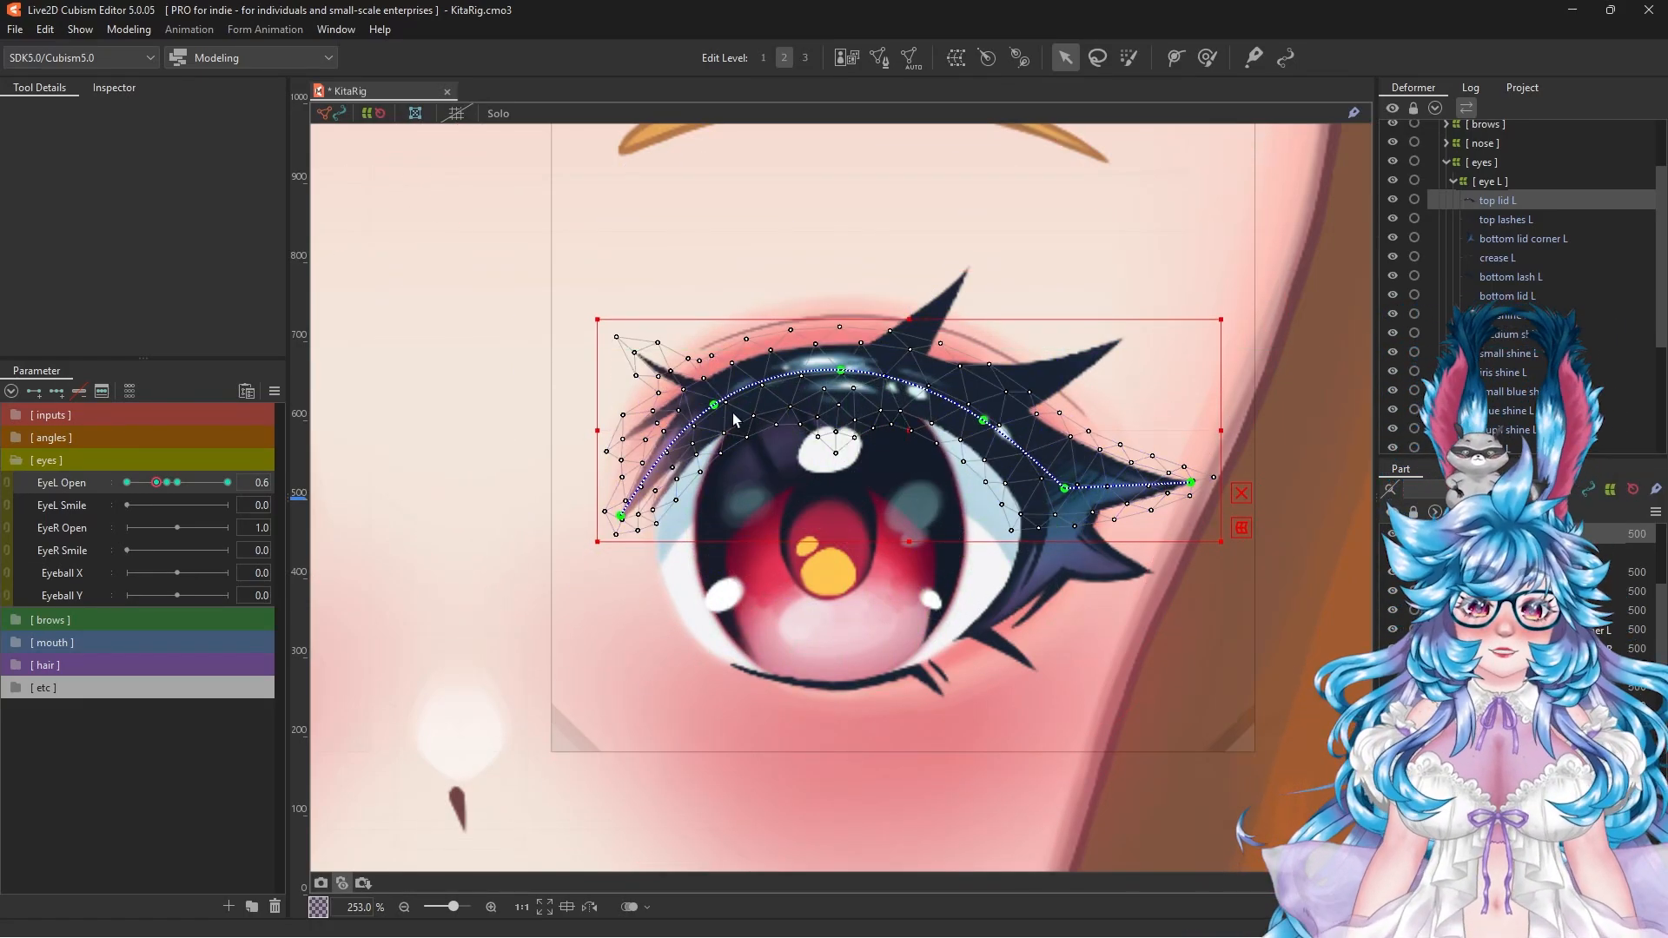
# Step: Lower the deform path points of top lid L from the inner corner to the outer tip at EyeL Open 0.6
pyautogui.moveTo(840, 371); pyautogui.dragTo(841, 401)
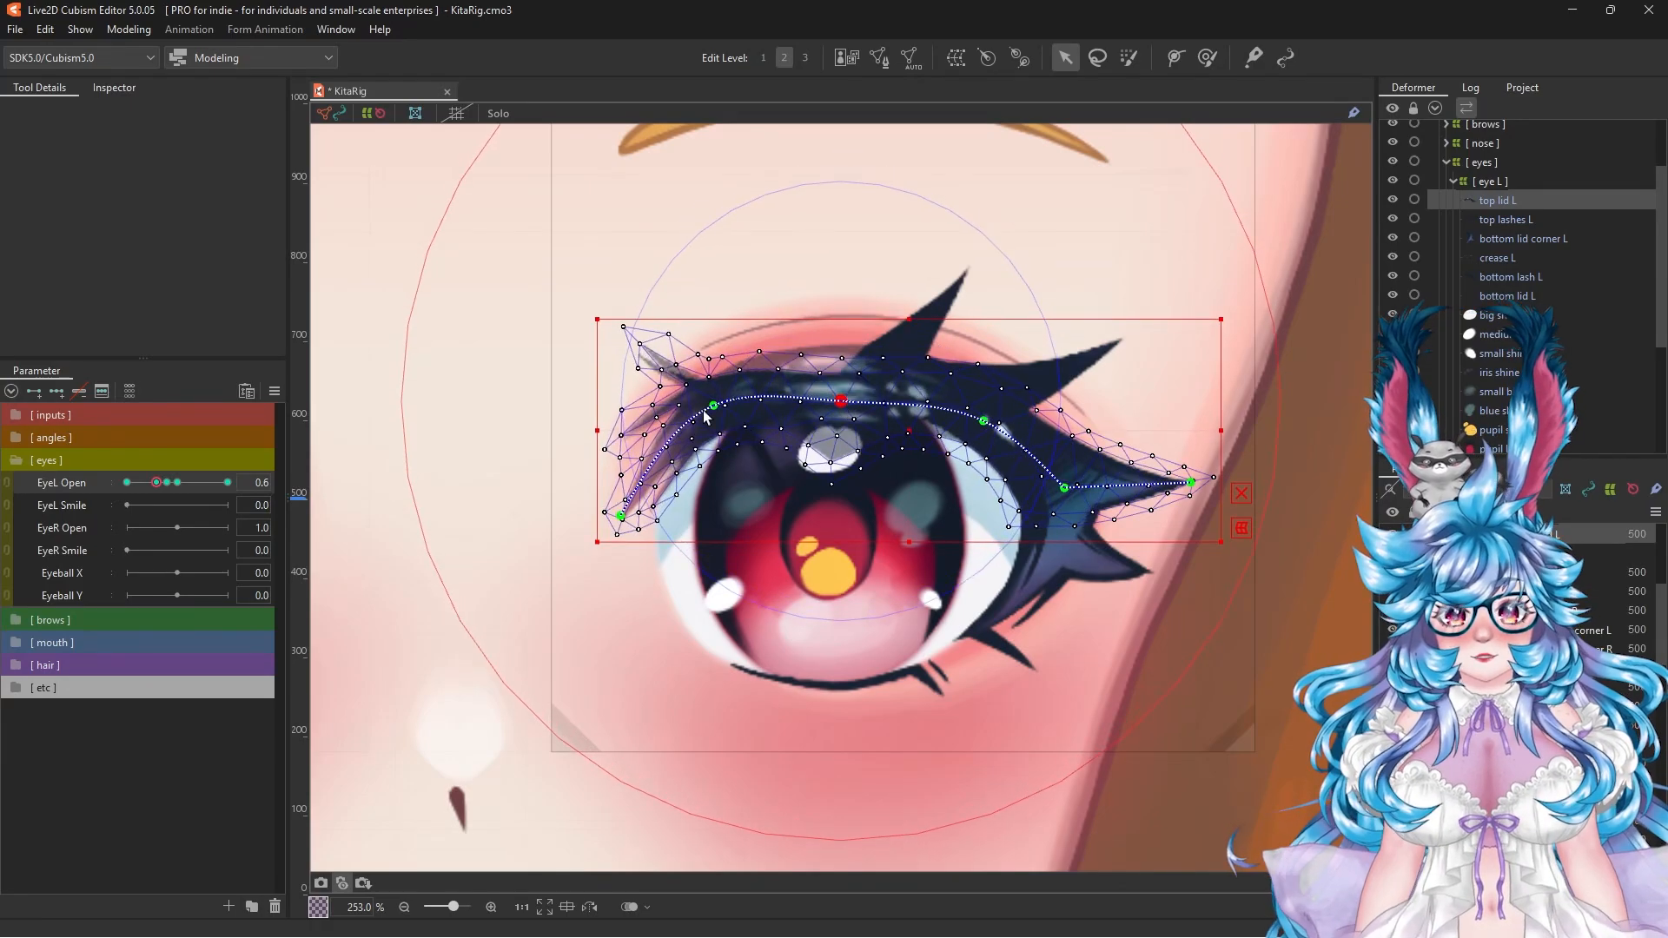
pyautogui.moveTo(714, 405); pyautogui.dragTo(715, 450)
pyautogui.moveTo(620, 516); pyautogui.dragTo(621, 541)
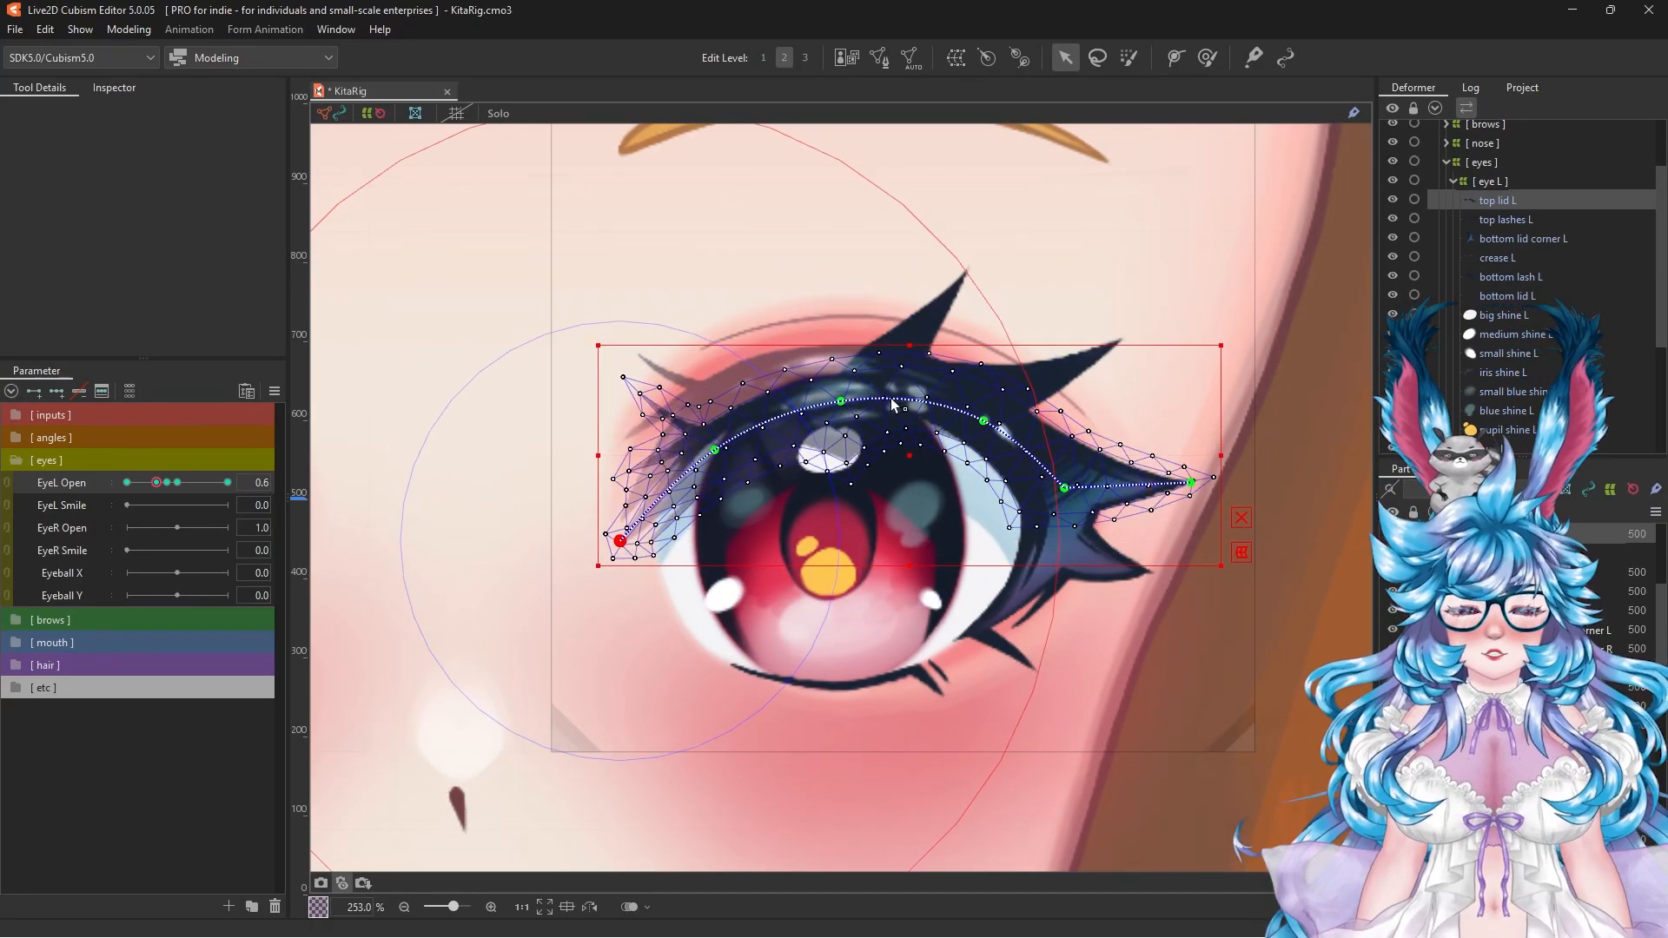
pyautogui.moveTo(716, 449); pyautogui.dragTo(715, 437)
pyautogui.moveTo(840, 401); pyautogui.dragTo(839, 397)
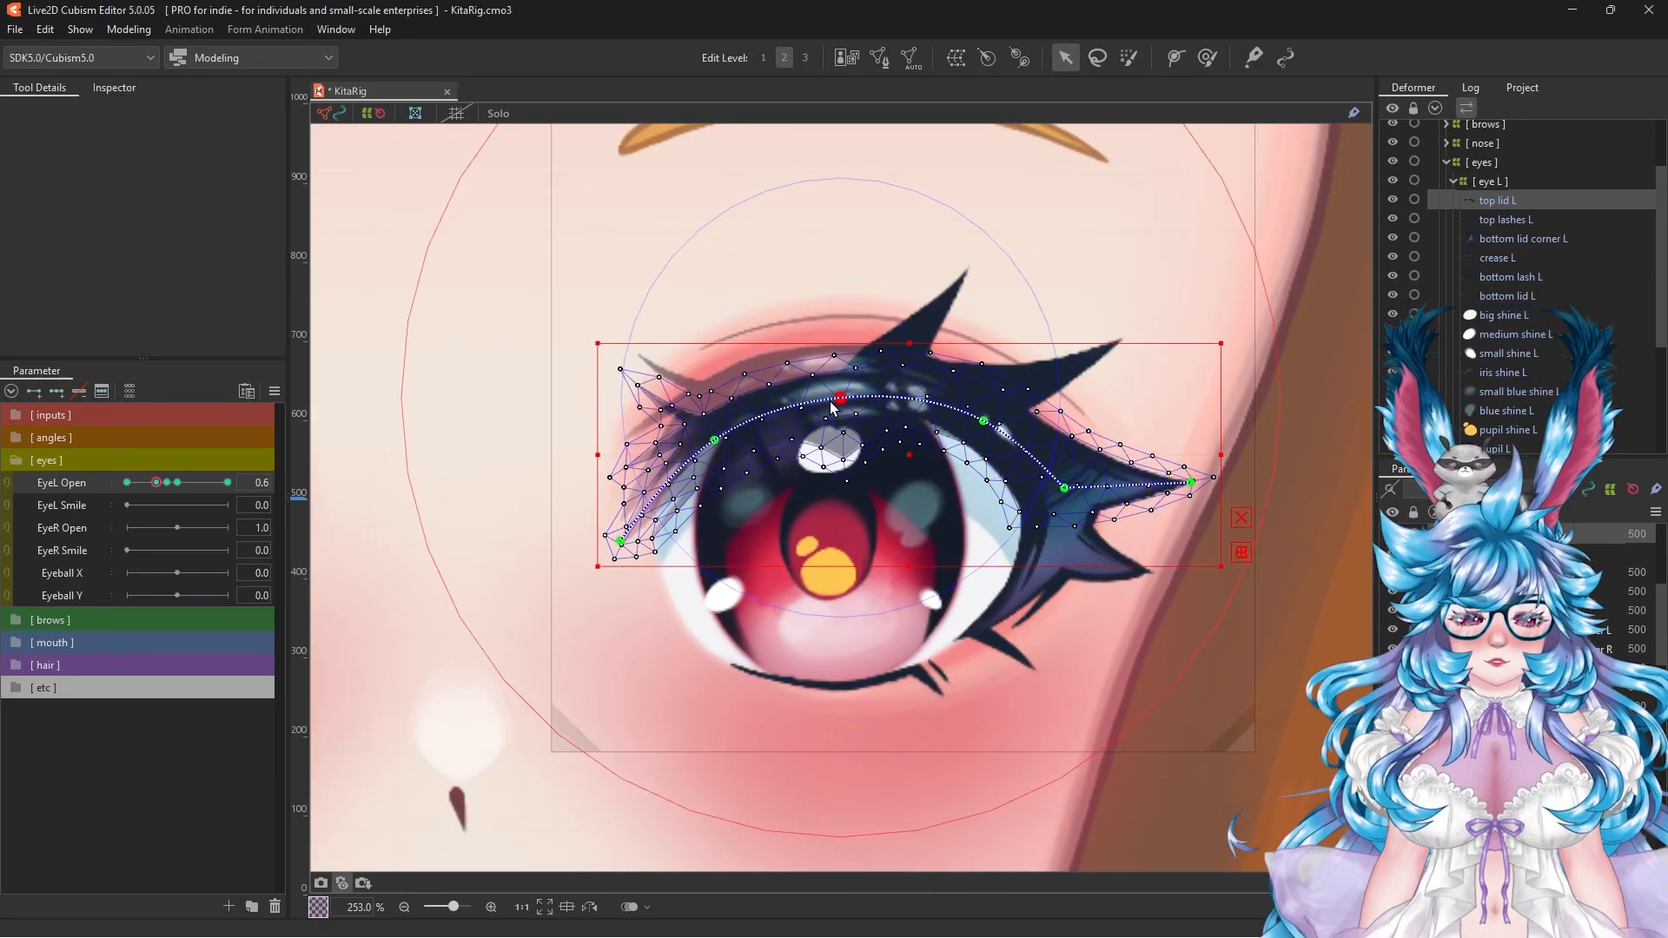
pyautogui.moveTo(985, 421); pyautogui.dragTo(984, 449)
pyautogui.moveTo(1065, 489); pyautogui.dragTo(1063, 519)
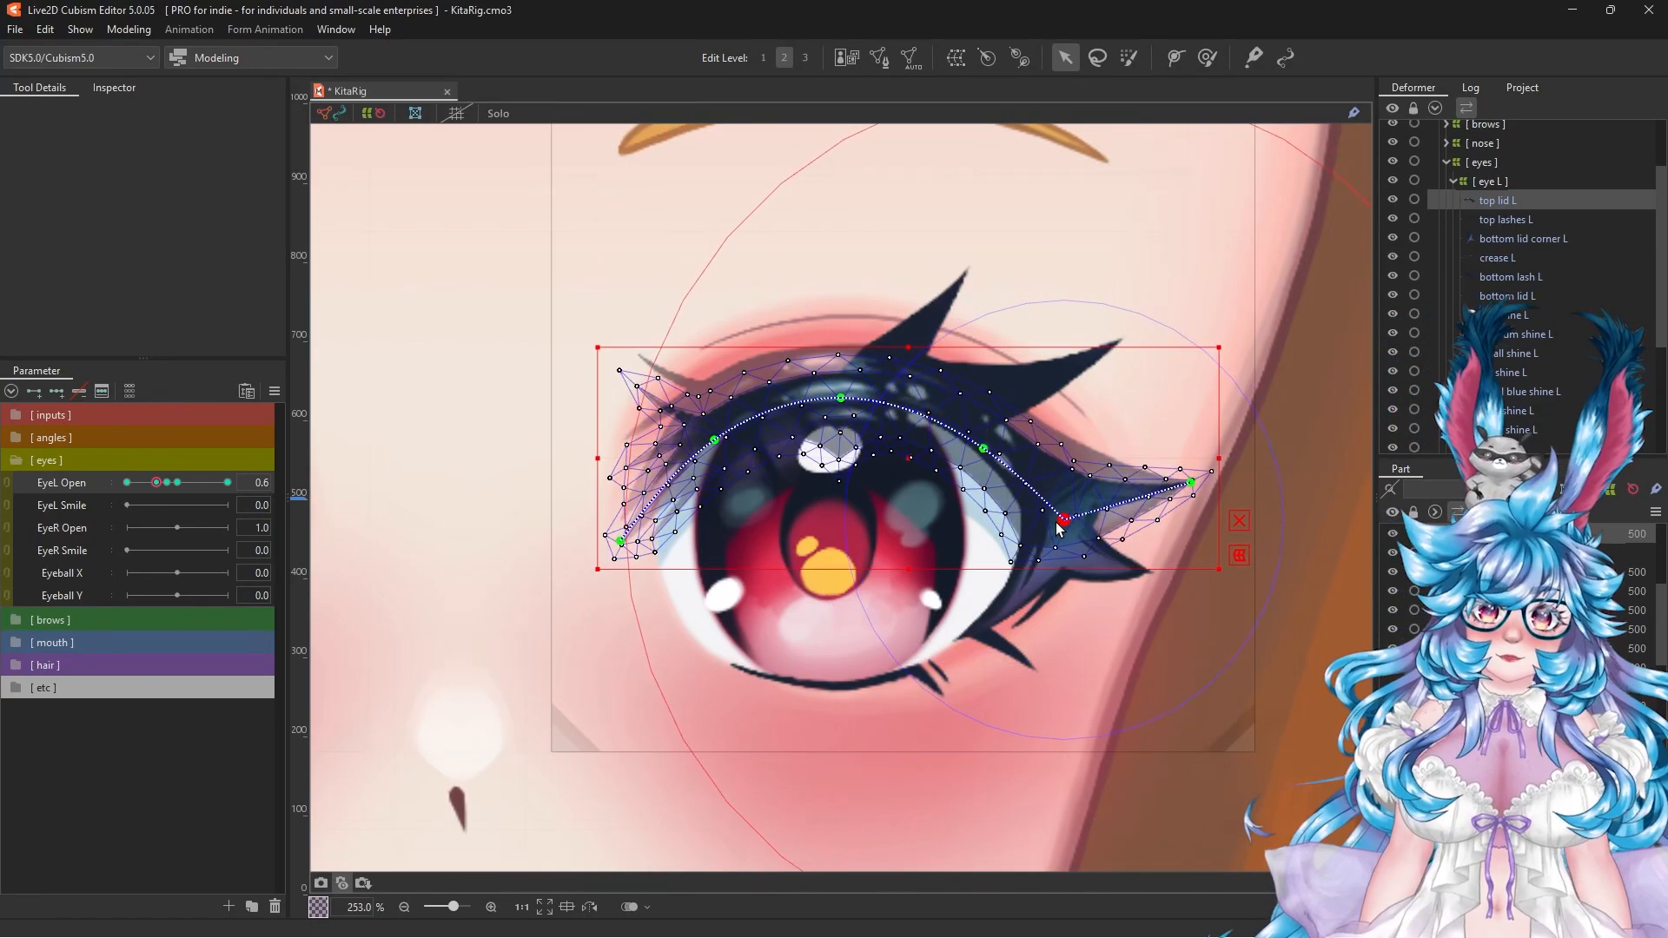
pyautogui.moveTo(1191, 483); pyautogui.dragTo(1190, 500)
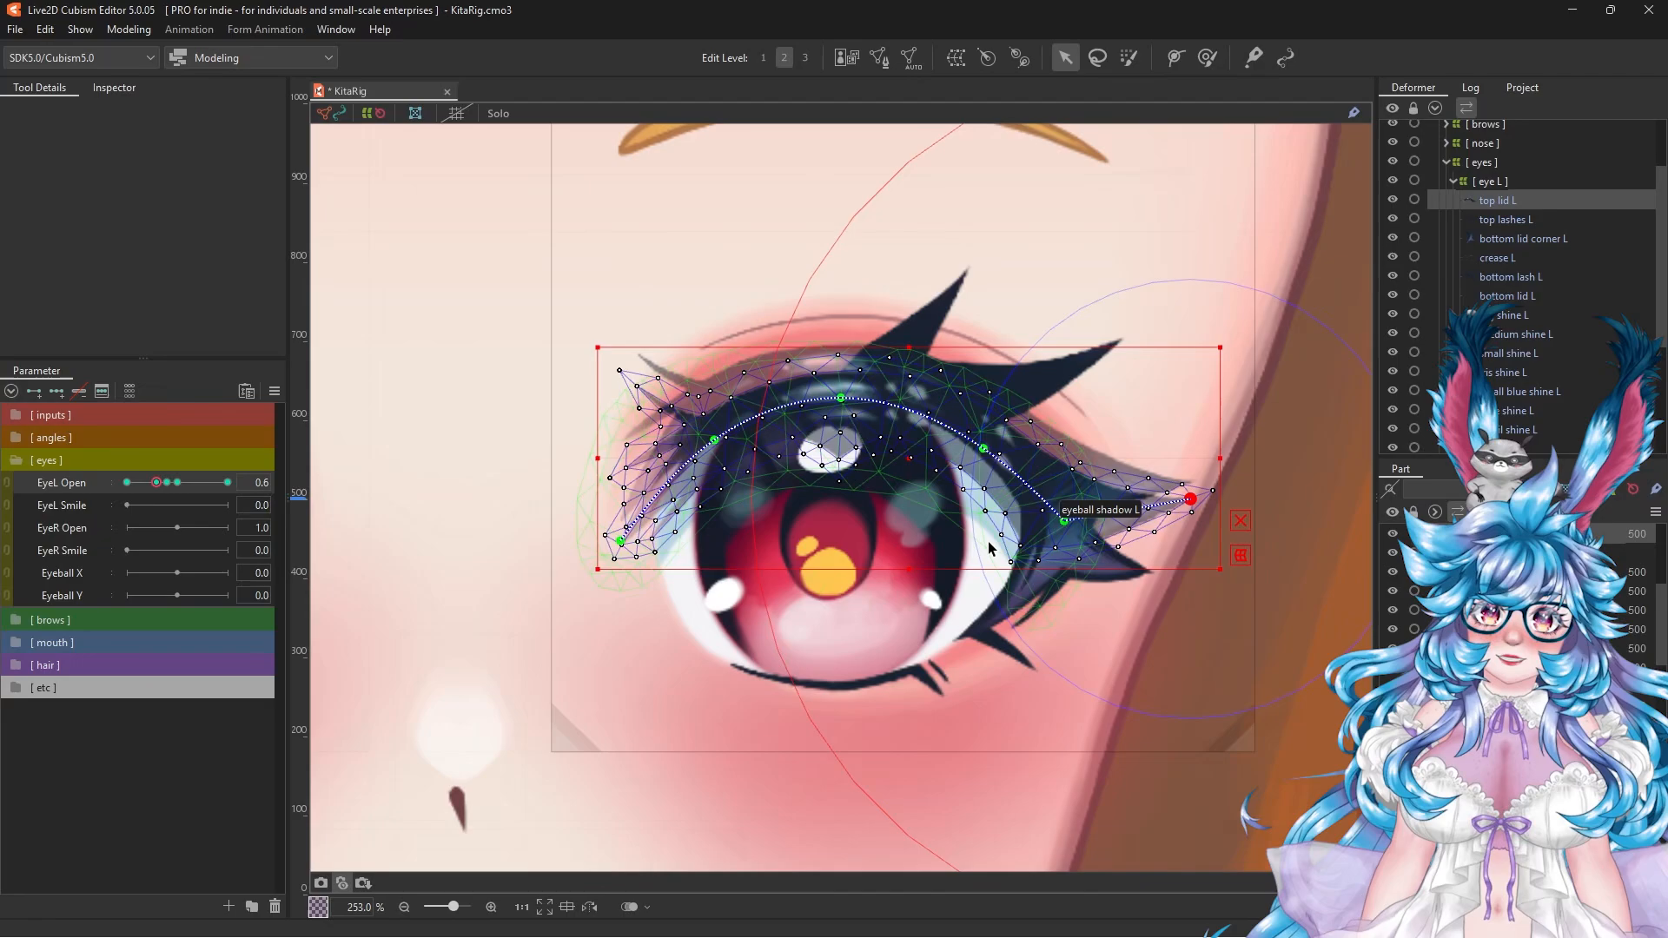
# Step: Fine-tune the arc of top lid L at EyeL Open 0.6 and turn off the snapshot overlay
pyautogui.click(983, 448)
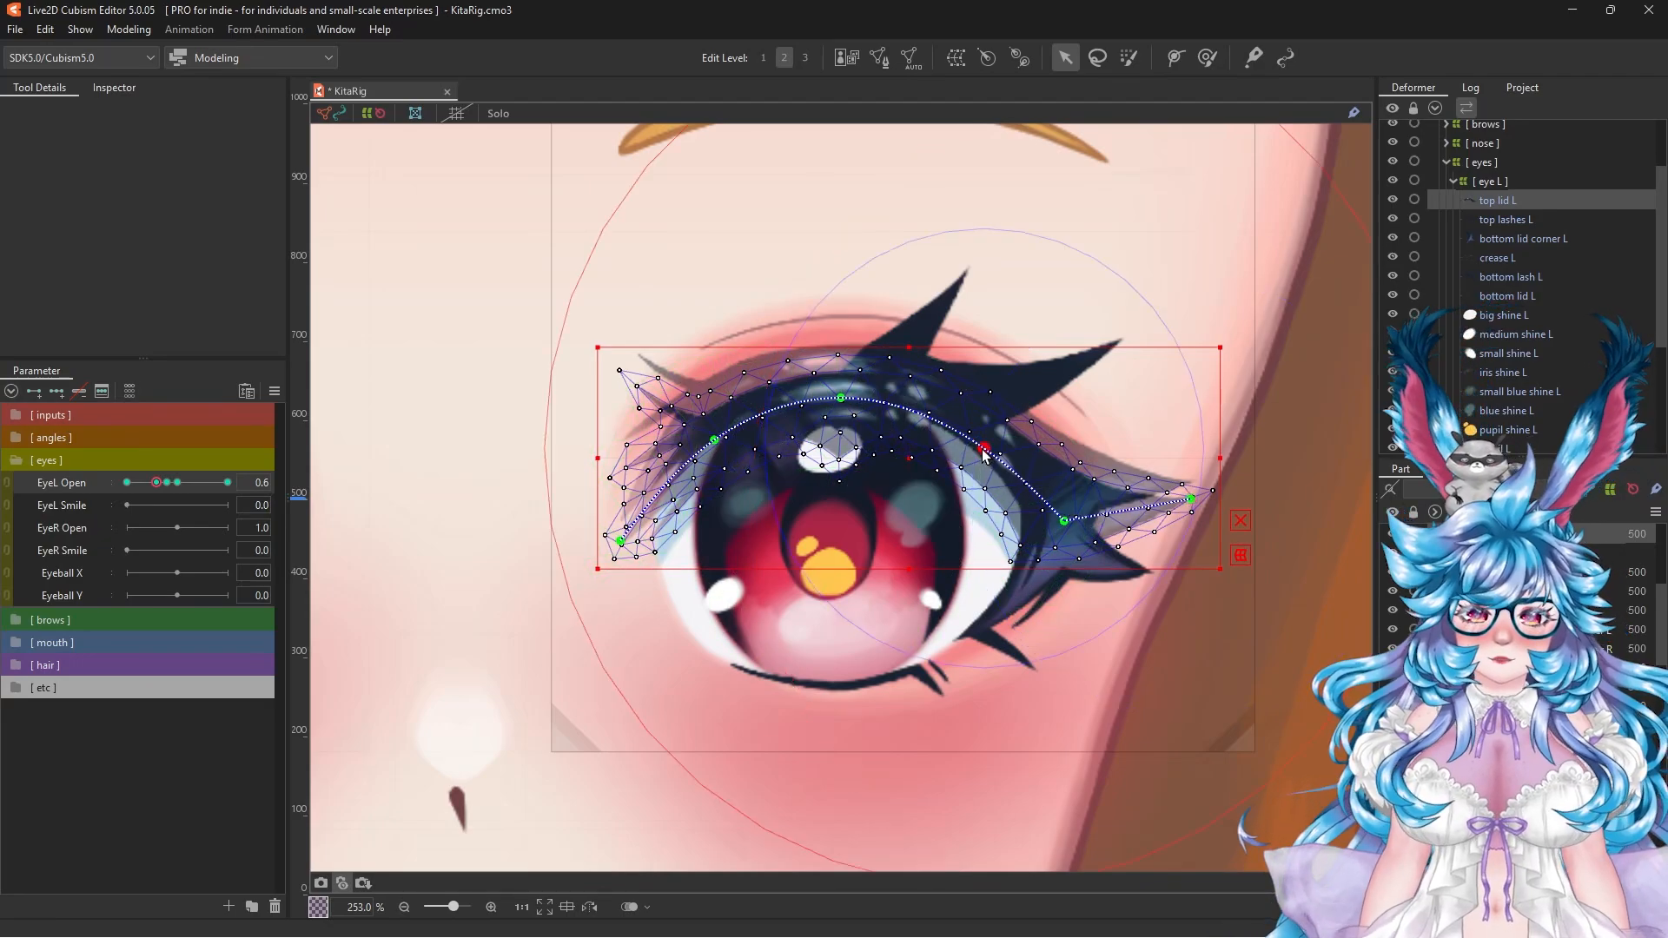
pyautogui.click(841, 398)
pyautogui.click(619, 541)
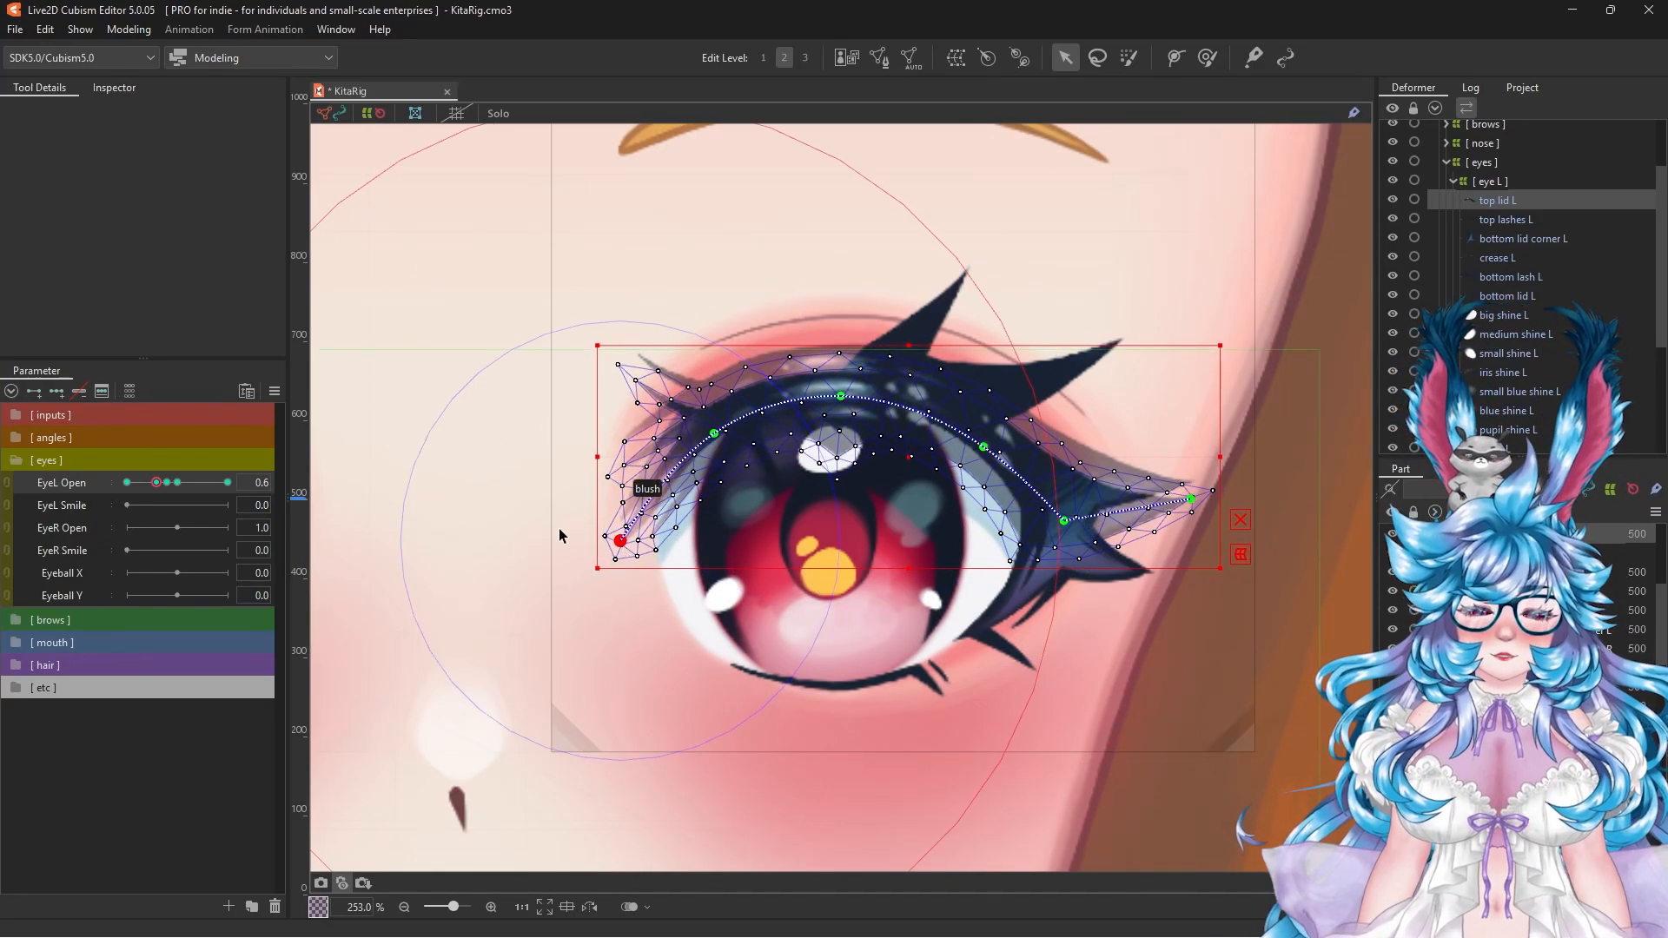
pyautogui.click(339, 884)
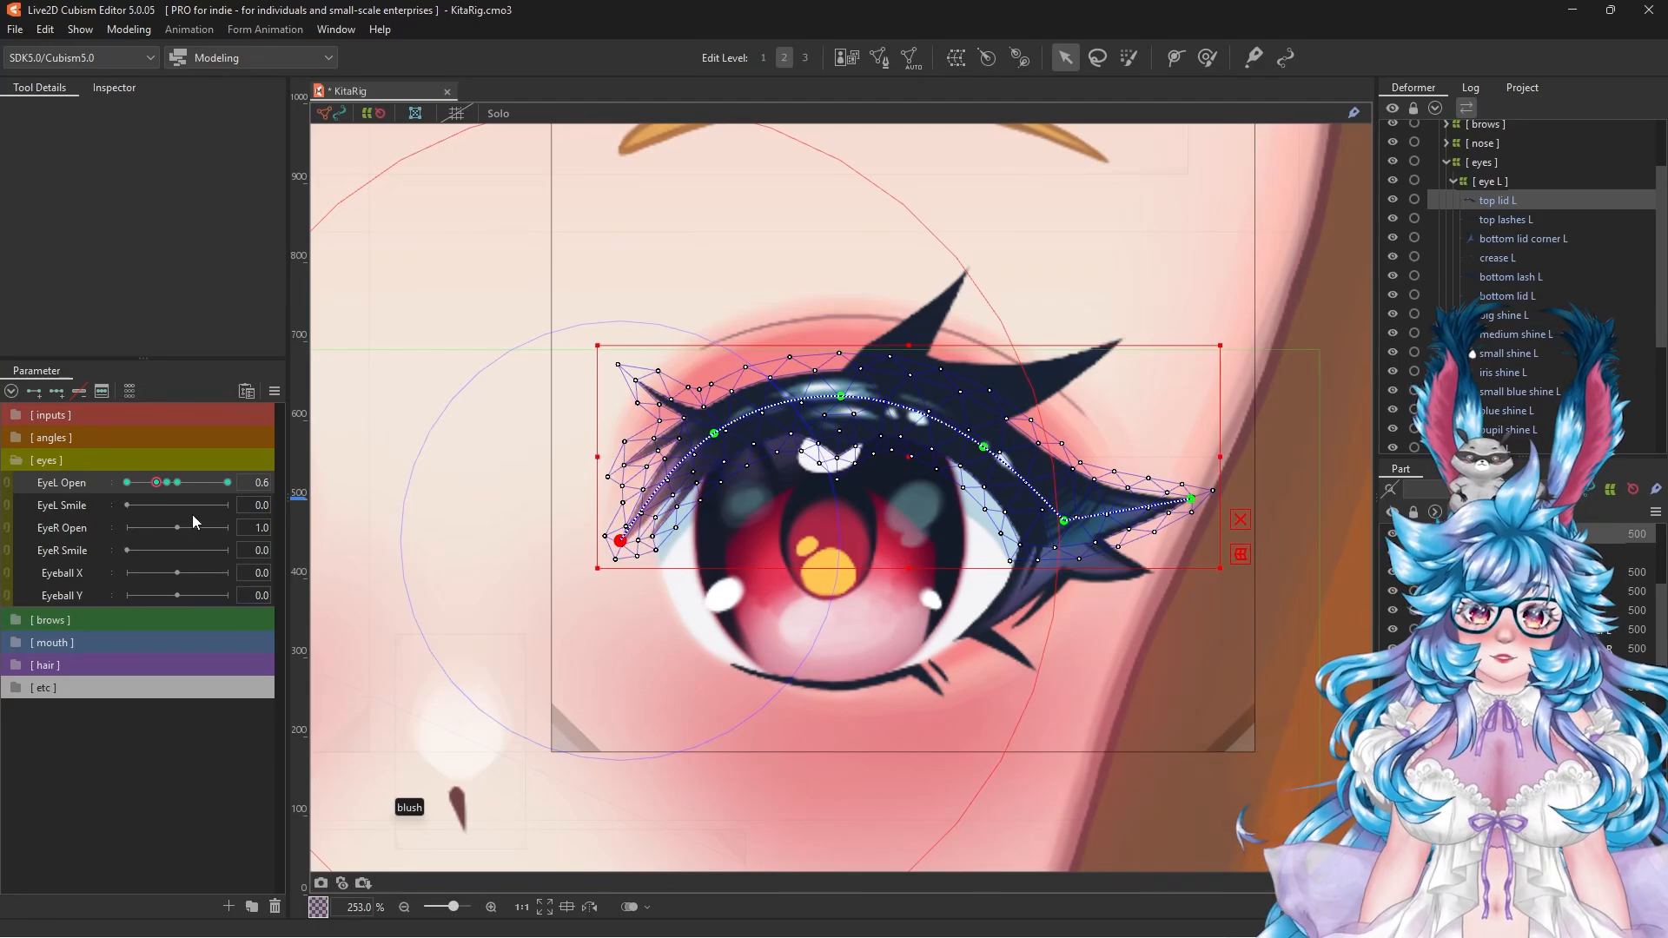
# Step: Check the lid motion on EyeL Open and lower crease L to follow the top lid at 0.6
pyautogui.click(157, 483)
pyautogui.moveTo(157, 482); pyautogui.dragTo(157, 488)
pyautogui.moveTo(903, 320); pyautogui.dragTo(903, 339)
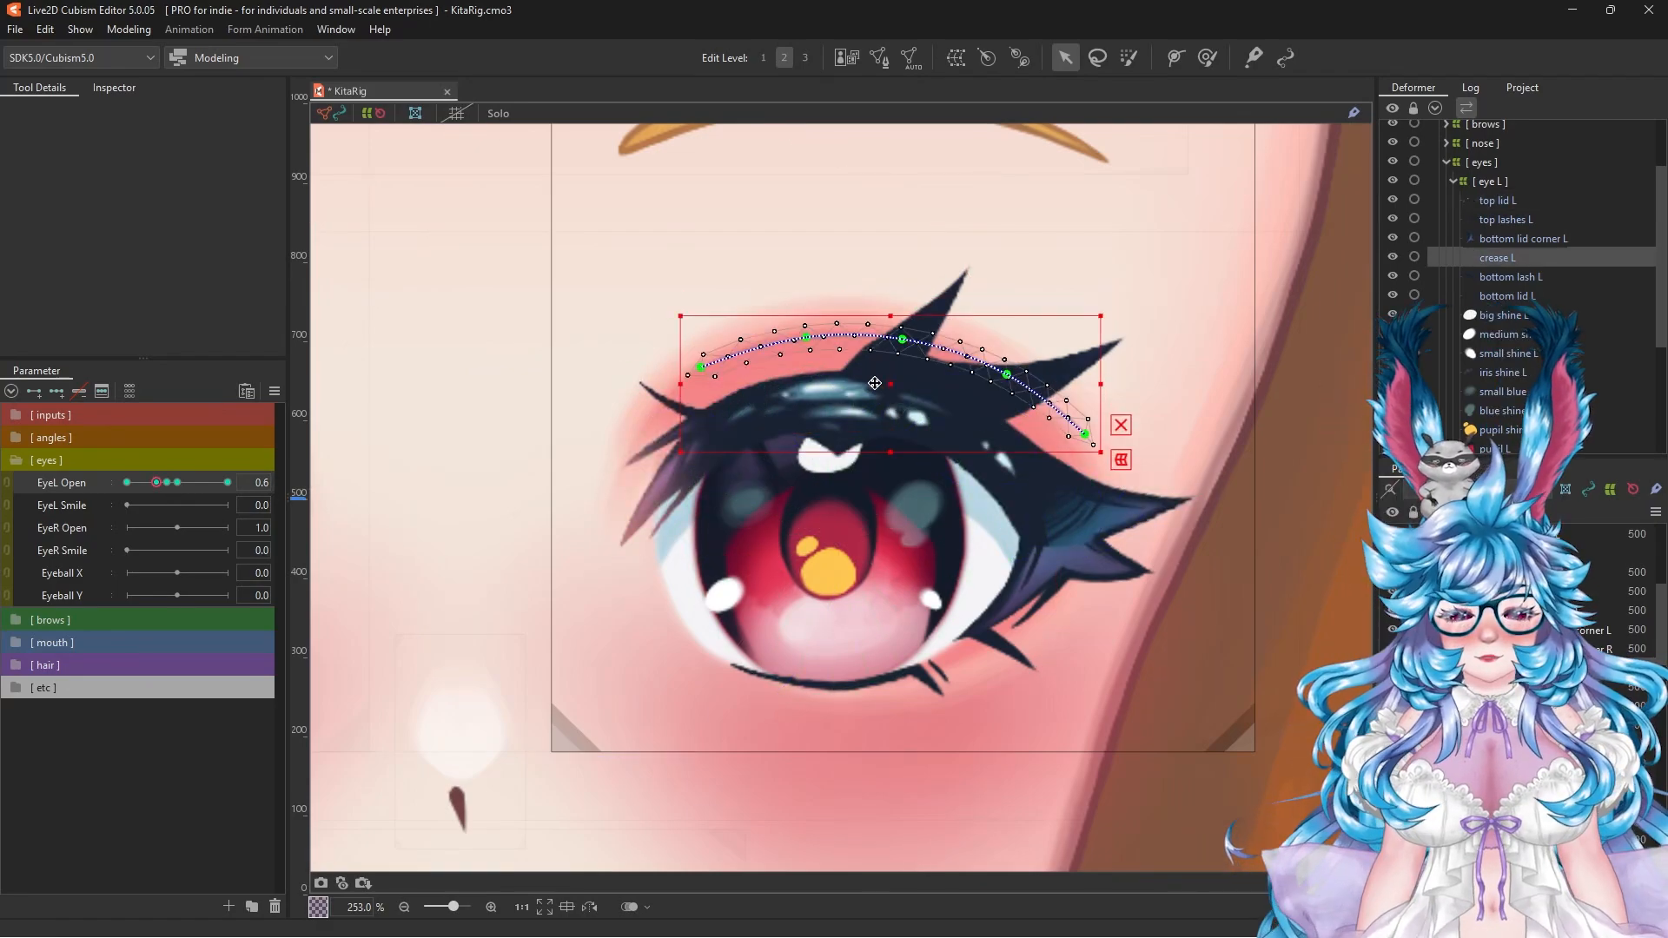
pyautogui.moveTo(1007, 375); pyautogui.dragTo(1008, 380)
pyautogui.moveTo(157, 483)
pyautogui.mouseDown()
pyautogui.moveTo(173, 484)
pyautogui.moveTo(156, 490)
pyautogui.mouseUp()
pyautogui.moveTo(902, 339); pyautogui.dragTo(903, 352)
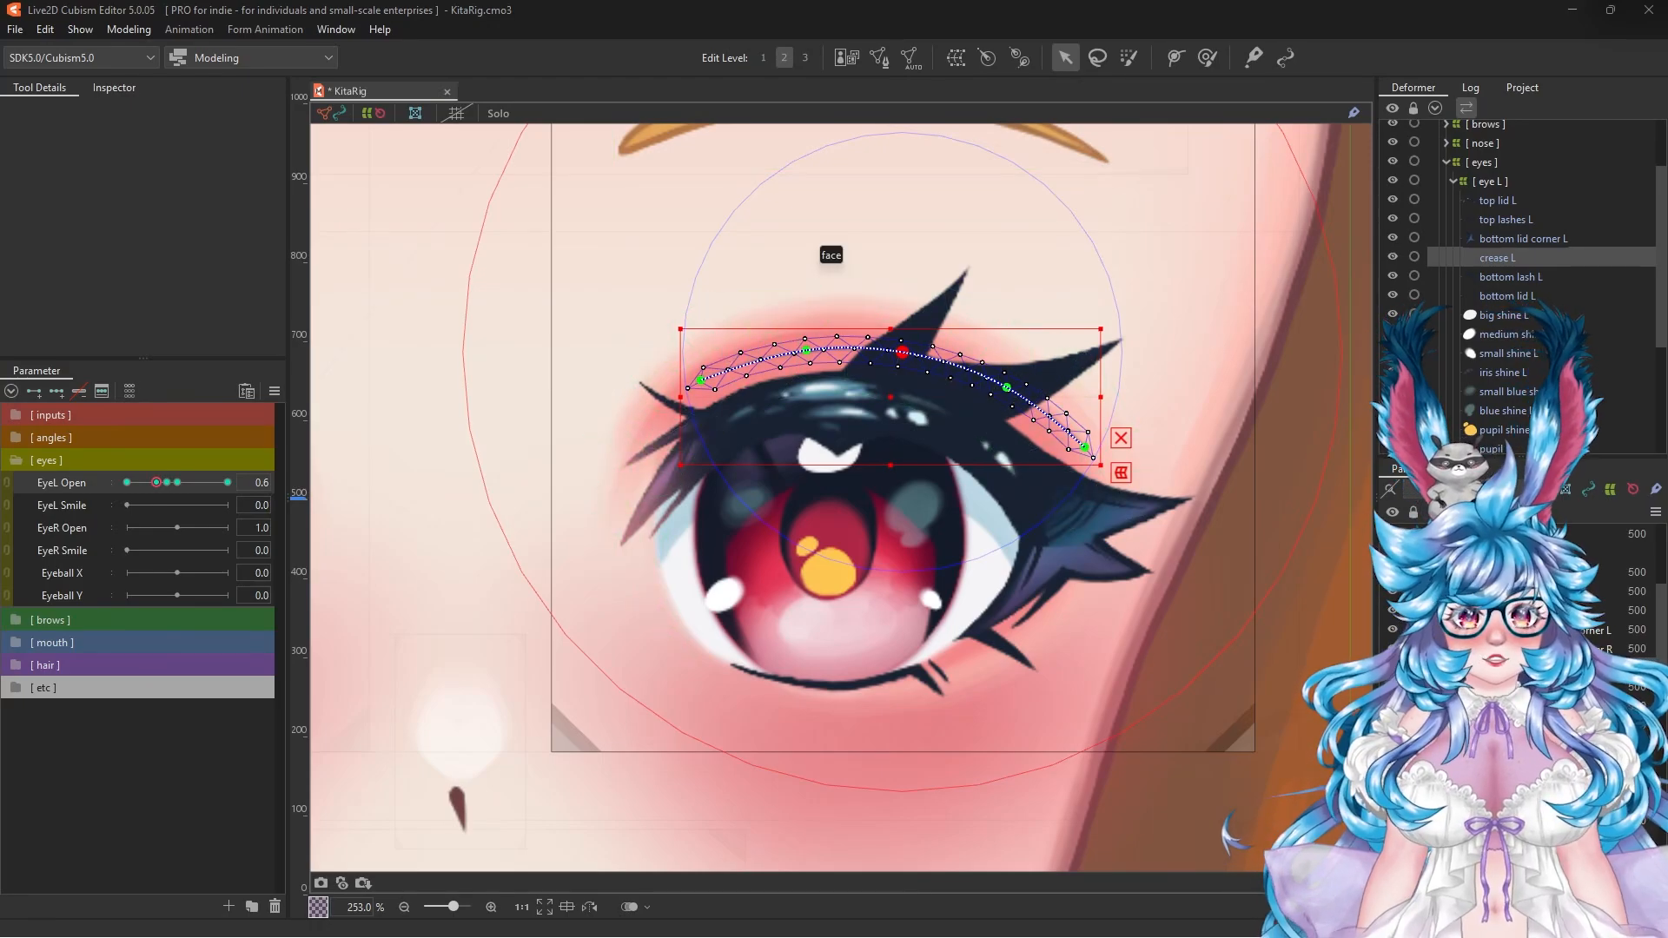
# Step: Add a keyform at 0.2 on EyeL Open for all eyelid parts from top lid L through eyeshadow bottom L
pyautogui.click(866, 458)
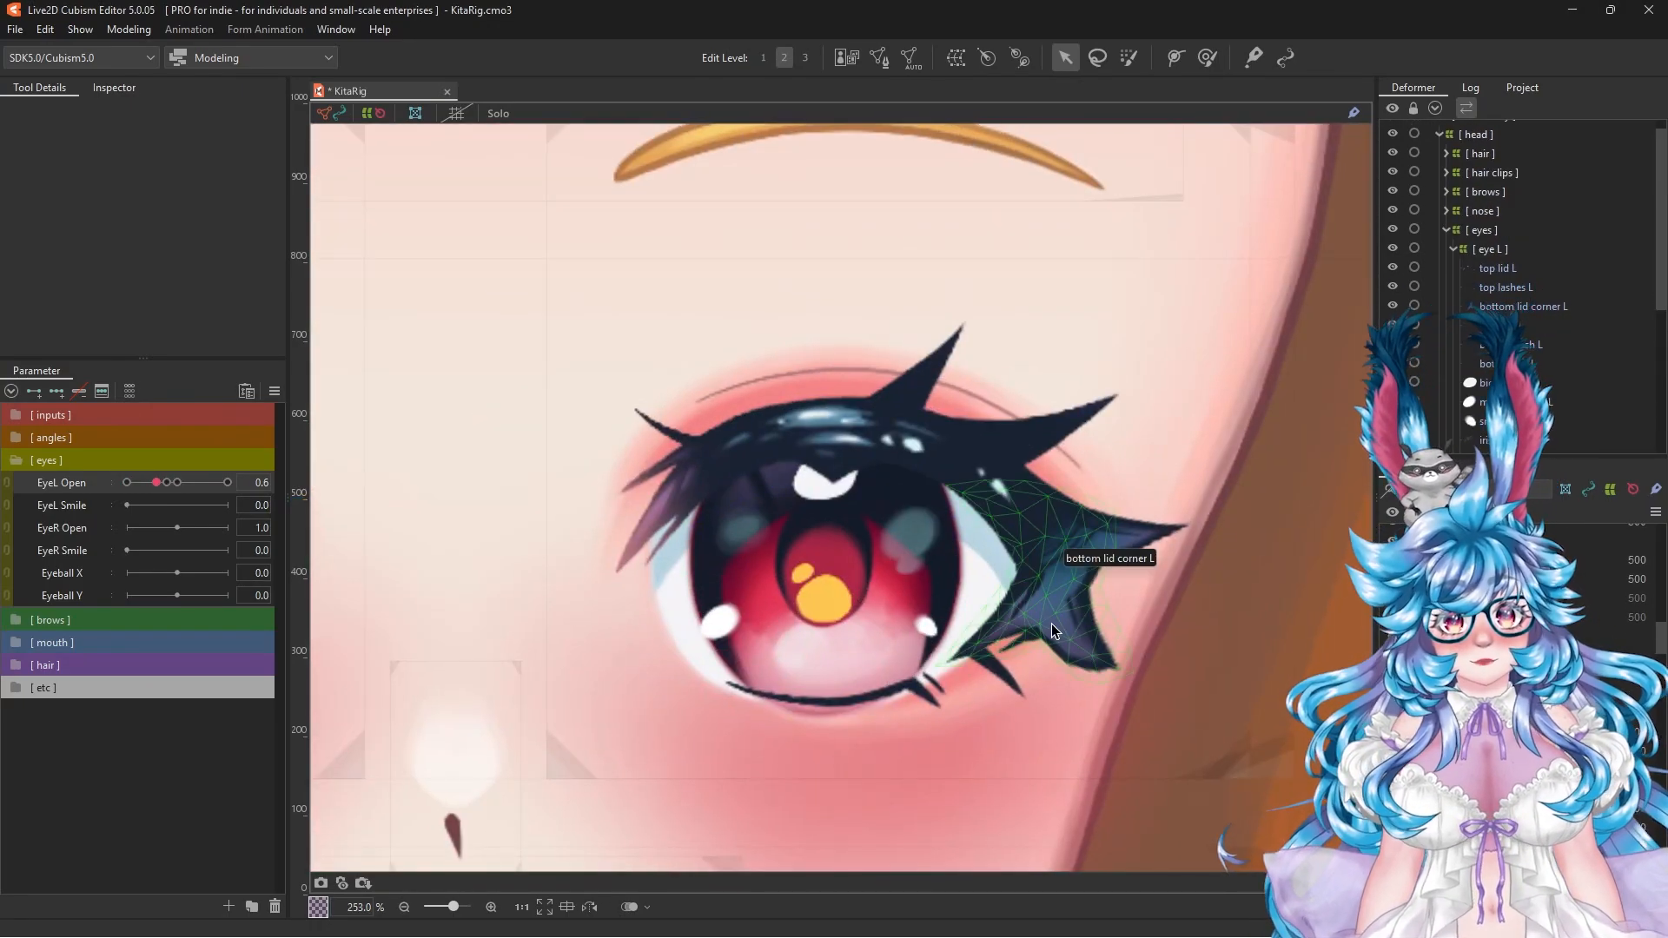
pyautogui.keyDown('shift'); pyautogui.click(1508, 176); pyautogui.keyUp('shift')
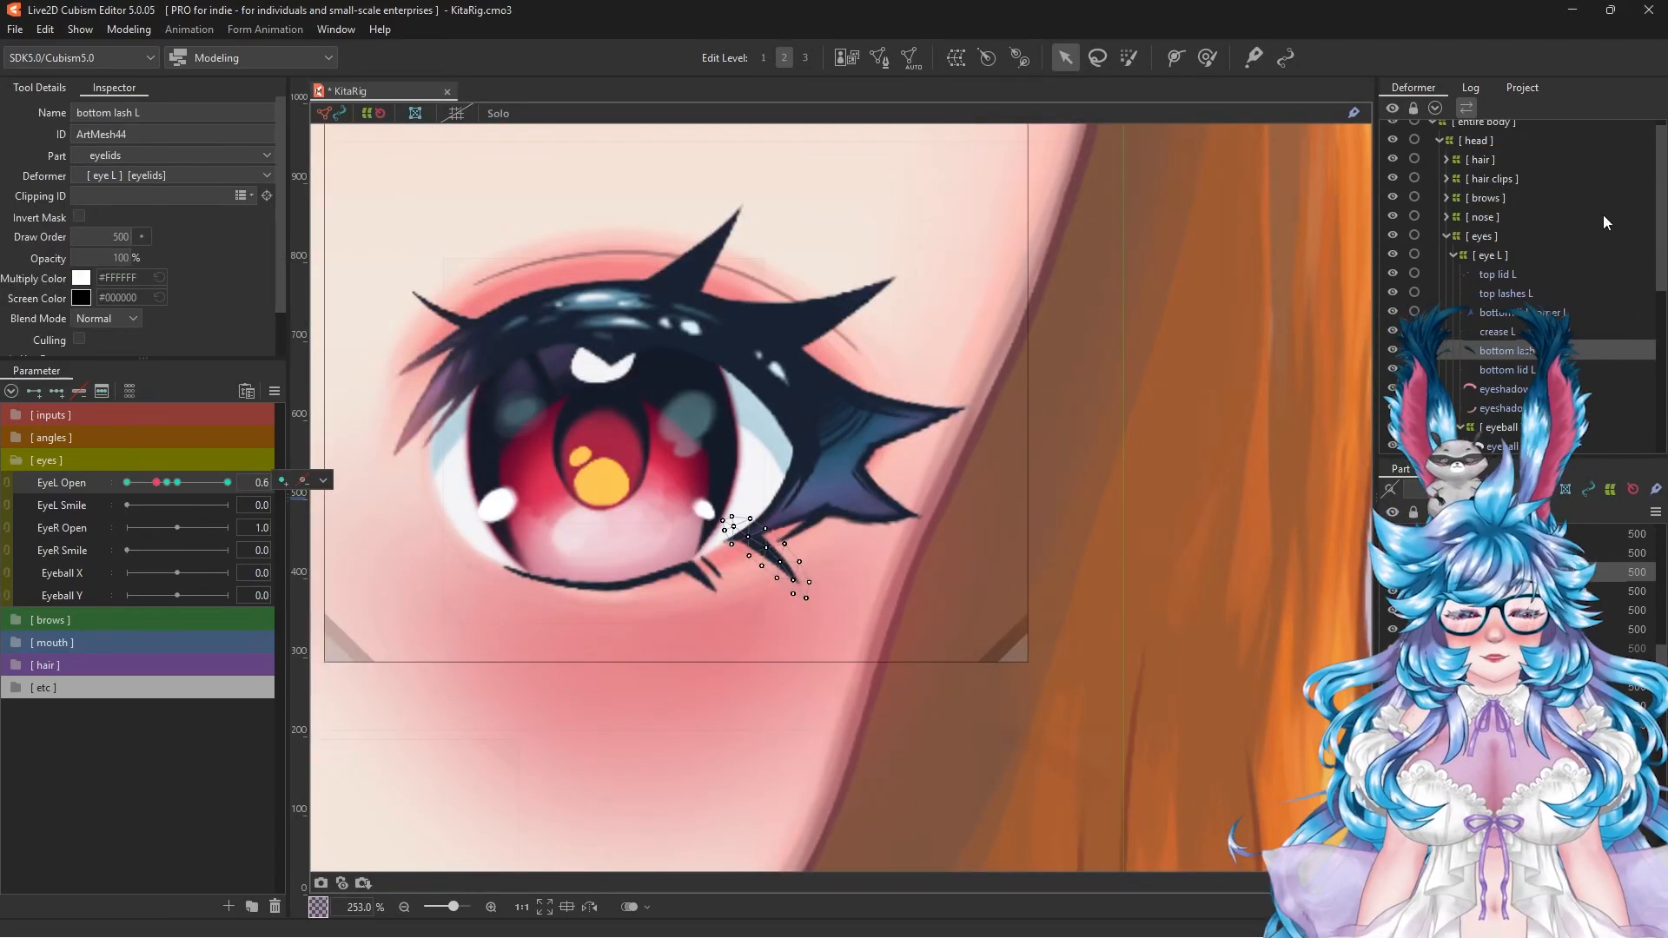
pyautogui.click(1506, 407)
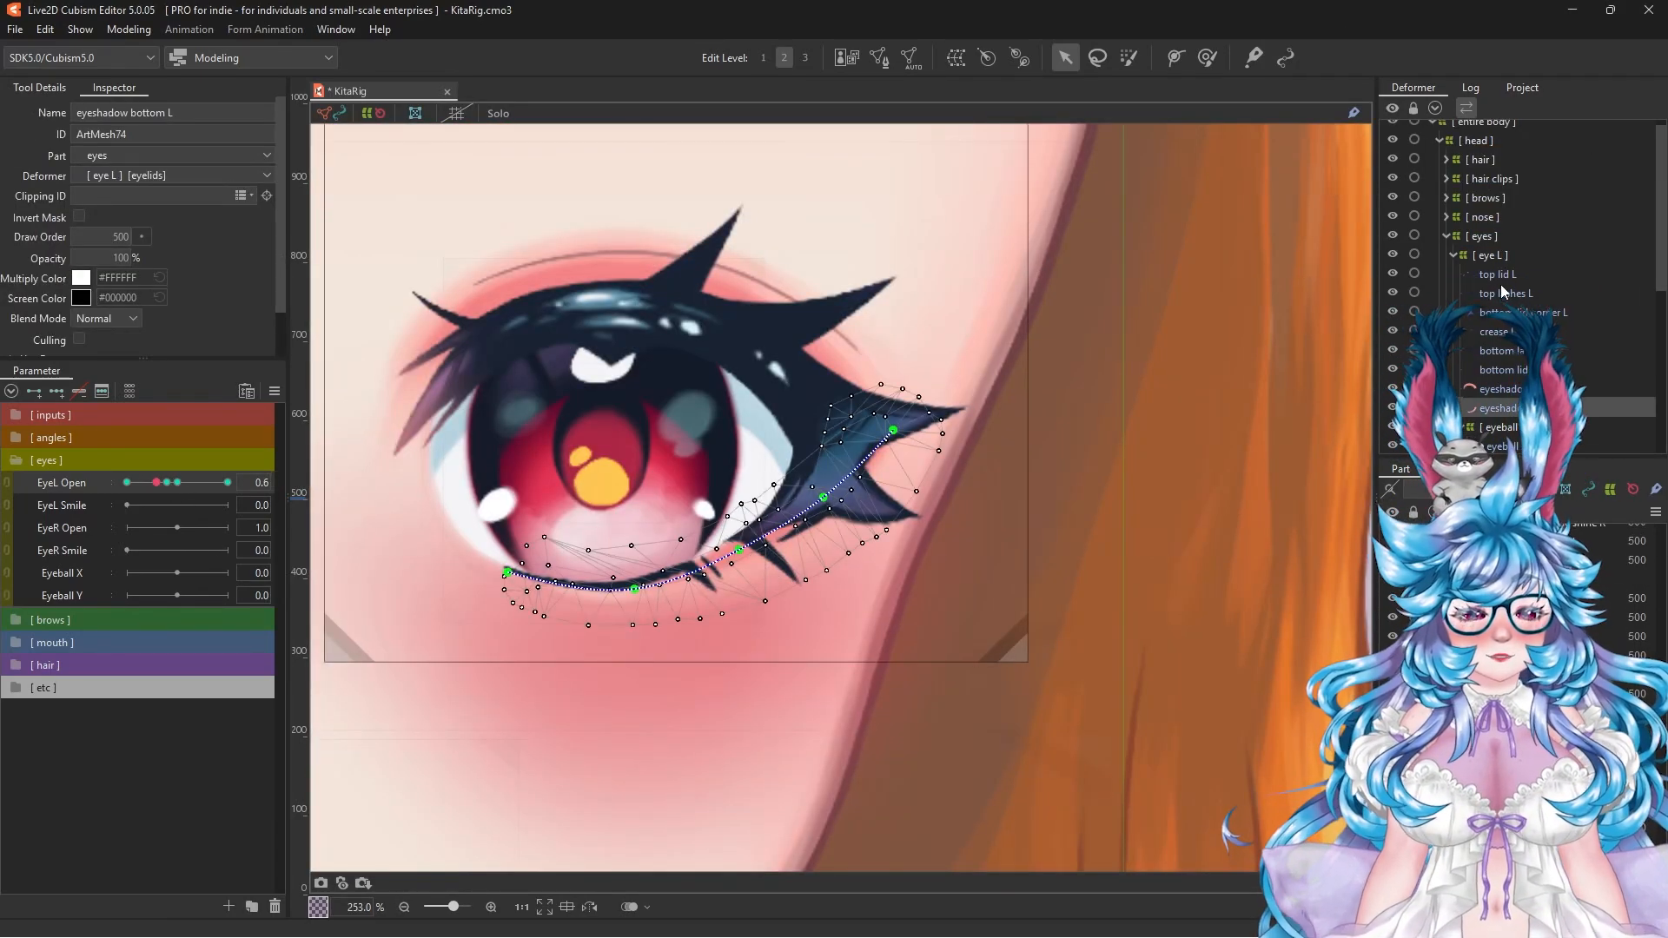
pyautogui.keyDown('shift'); pyautogui.click(1499, 274); pyautogui.keyUp('shift')
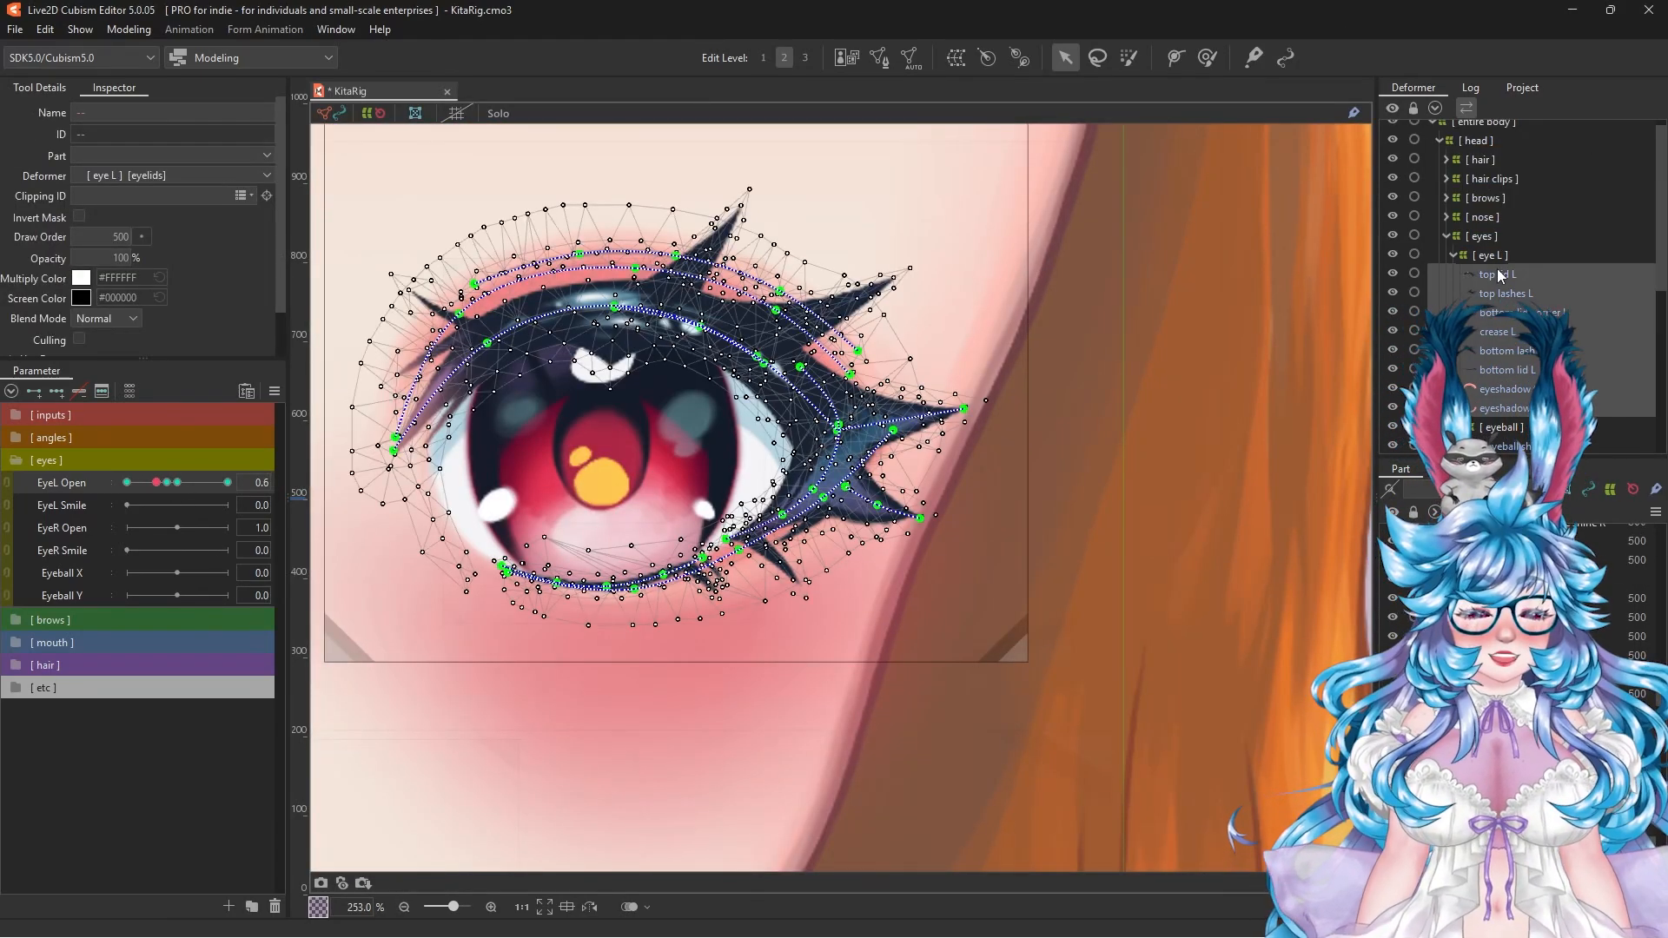
pyautogui.click(102, 391)
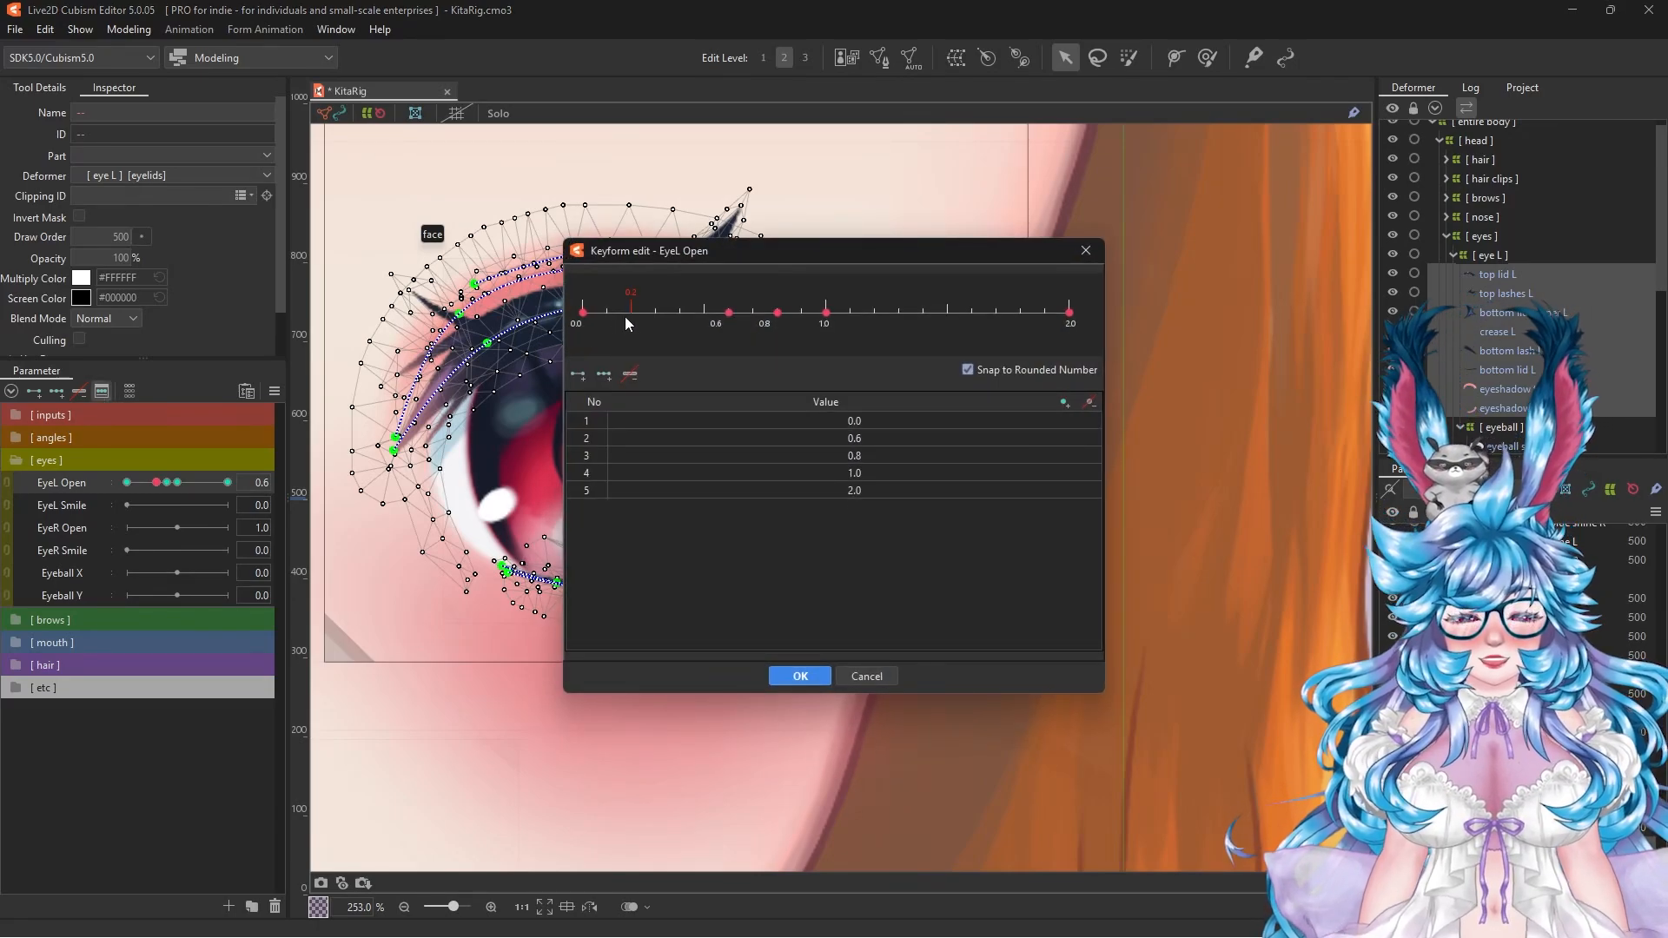
pyautogui.click(624, 316)
pyautogui.click(788, 667)
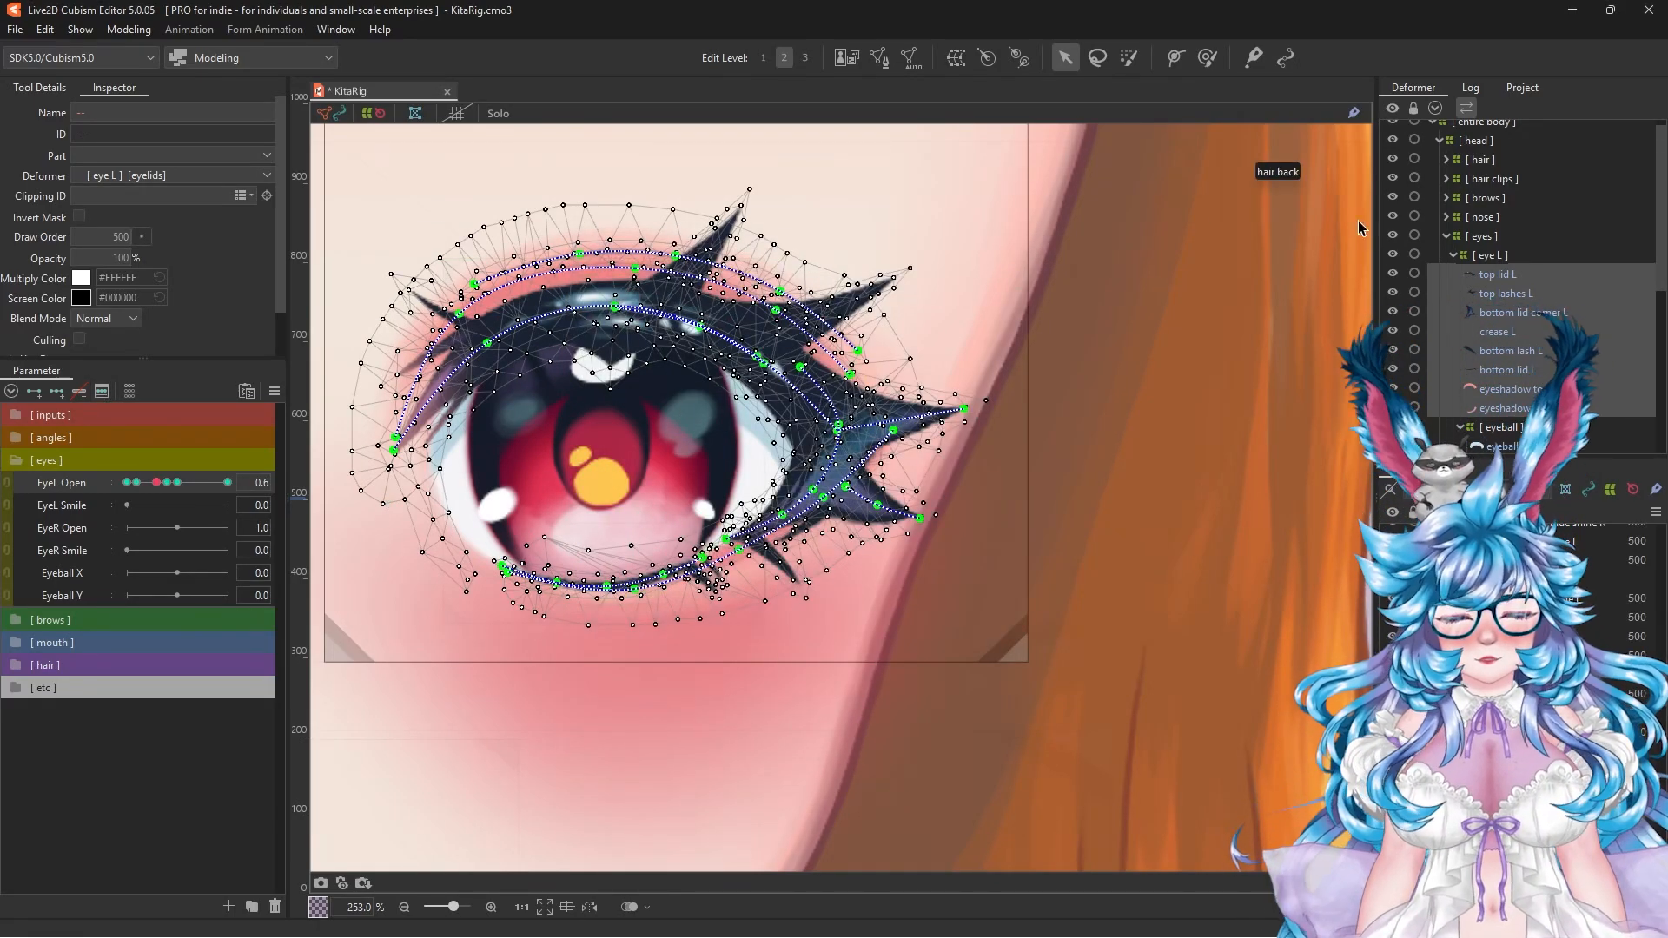
# Step: At EyeL Open 0.2, pull the deform path of top lid L down over the iris and raise its outer tip
pyautogui.click(1501, 274)
pyautogui.moveTo(529, 417); pyautogui.dragTo(664, 421)
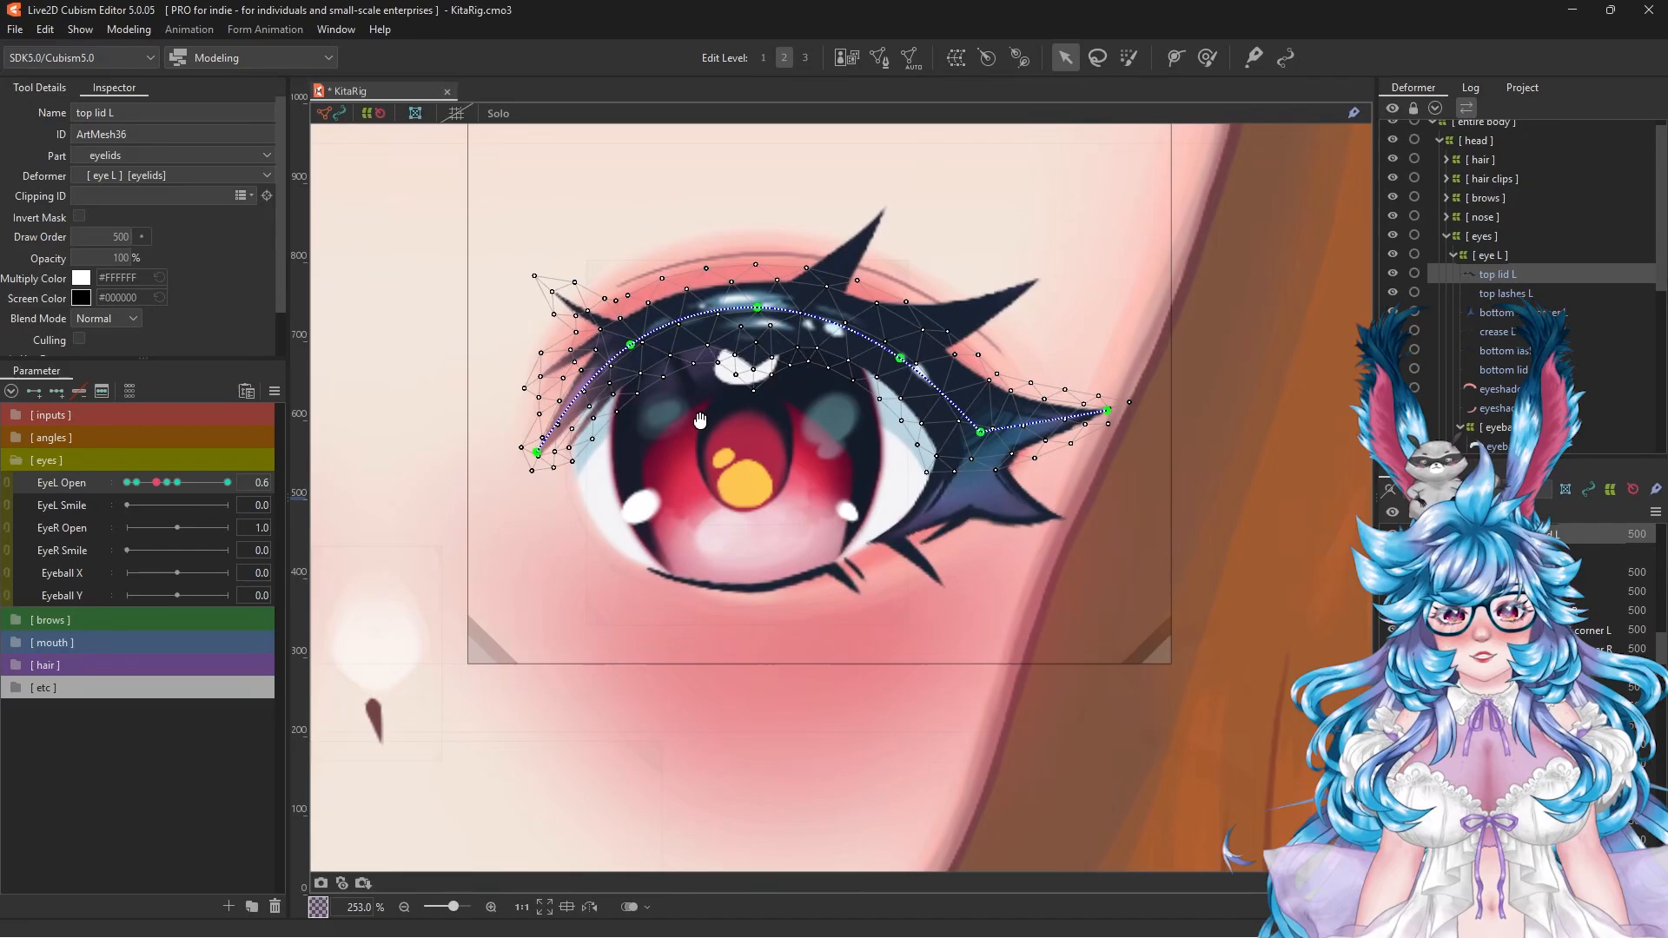
pyautogui.click(137, 482)
pyautogui.click(748, 313)
pyautogui.moveTo(528, 459); pyautogui.dragTo(527, 453)
pyautogui.moveTo(622, 349); pyautogui.dragTo(623, 447)
pyautogui.moveTo(748, 314); pyautogui.dragTo(749, 407)
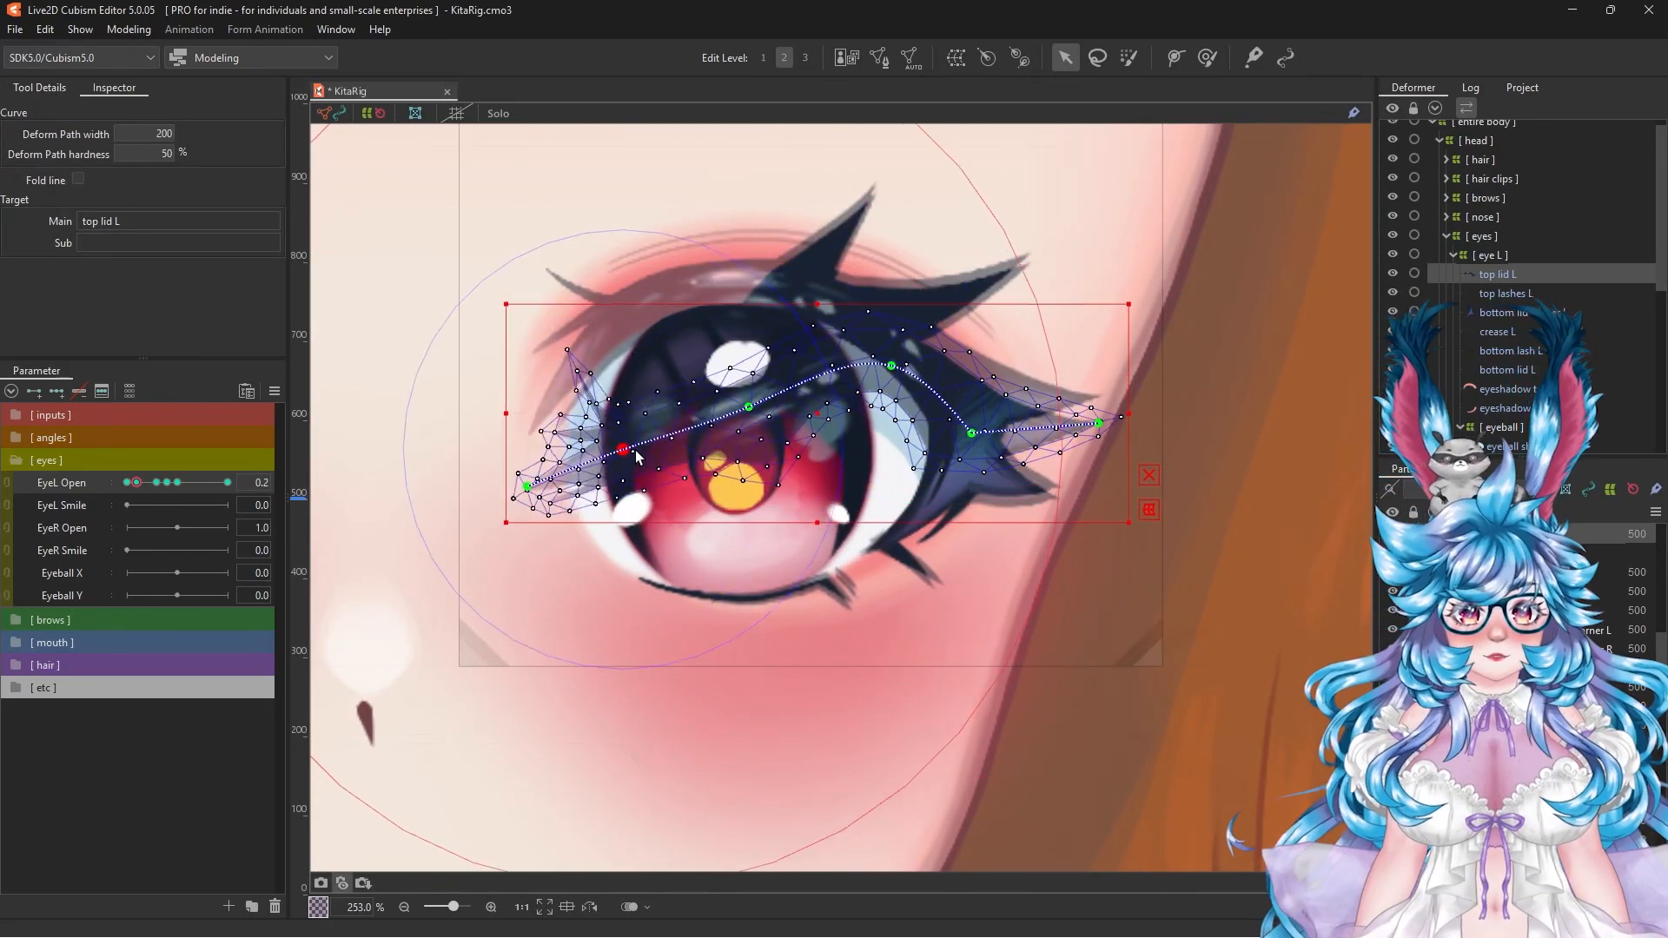
pyautogui.moveTo(631, 454); pyautogui.dragTo(624, 445)
pyautogui.moveTo(891, 364); pyautogui.dragTo(889, 426)
pyautogui.moveTo(1098, 423); pyautogui.dragTo(1065, 354)
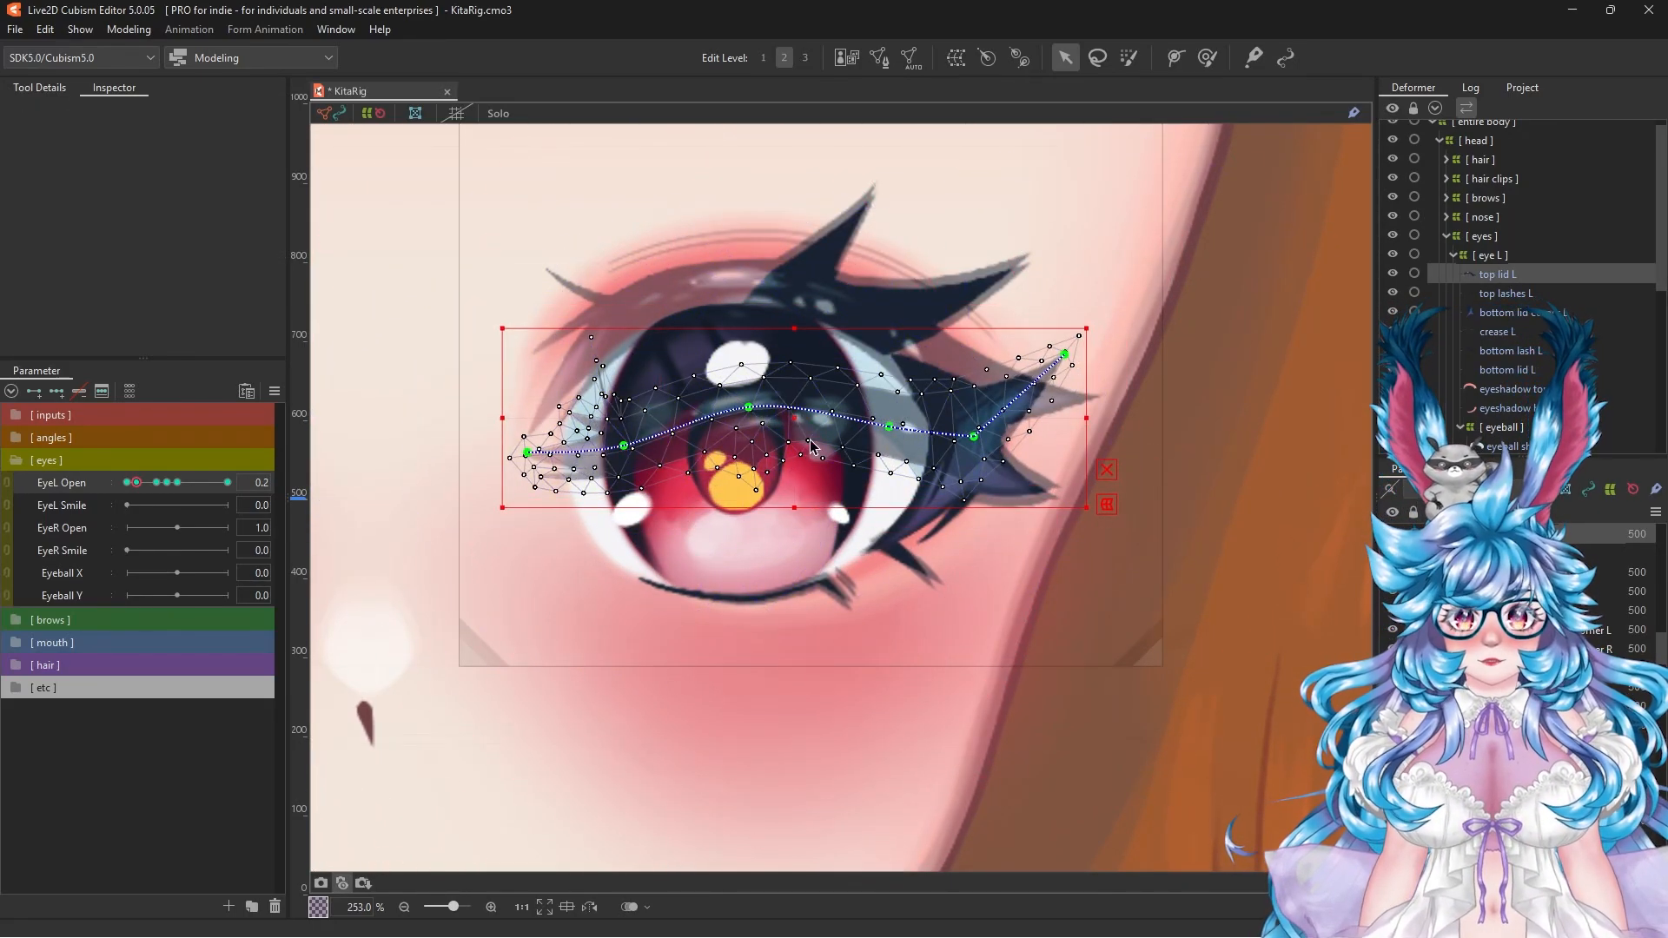
# Step: Bend the middle of top lid L into a shallow downward curve and lower its inner corner at EyeL Open 0.2
pyautogui.moveTo(748, 406); pyautogui.dragTo(749, 454)
pyautogui.moveTo(889, 426); pyautogui.dragTo(889, 456)
pyautogui.moveTo(749, 454); pyautogui.dragTo(749, 466)
pyautogui.moveTo(527, 453); pyautogui.dragTo(527, 479)
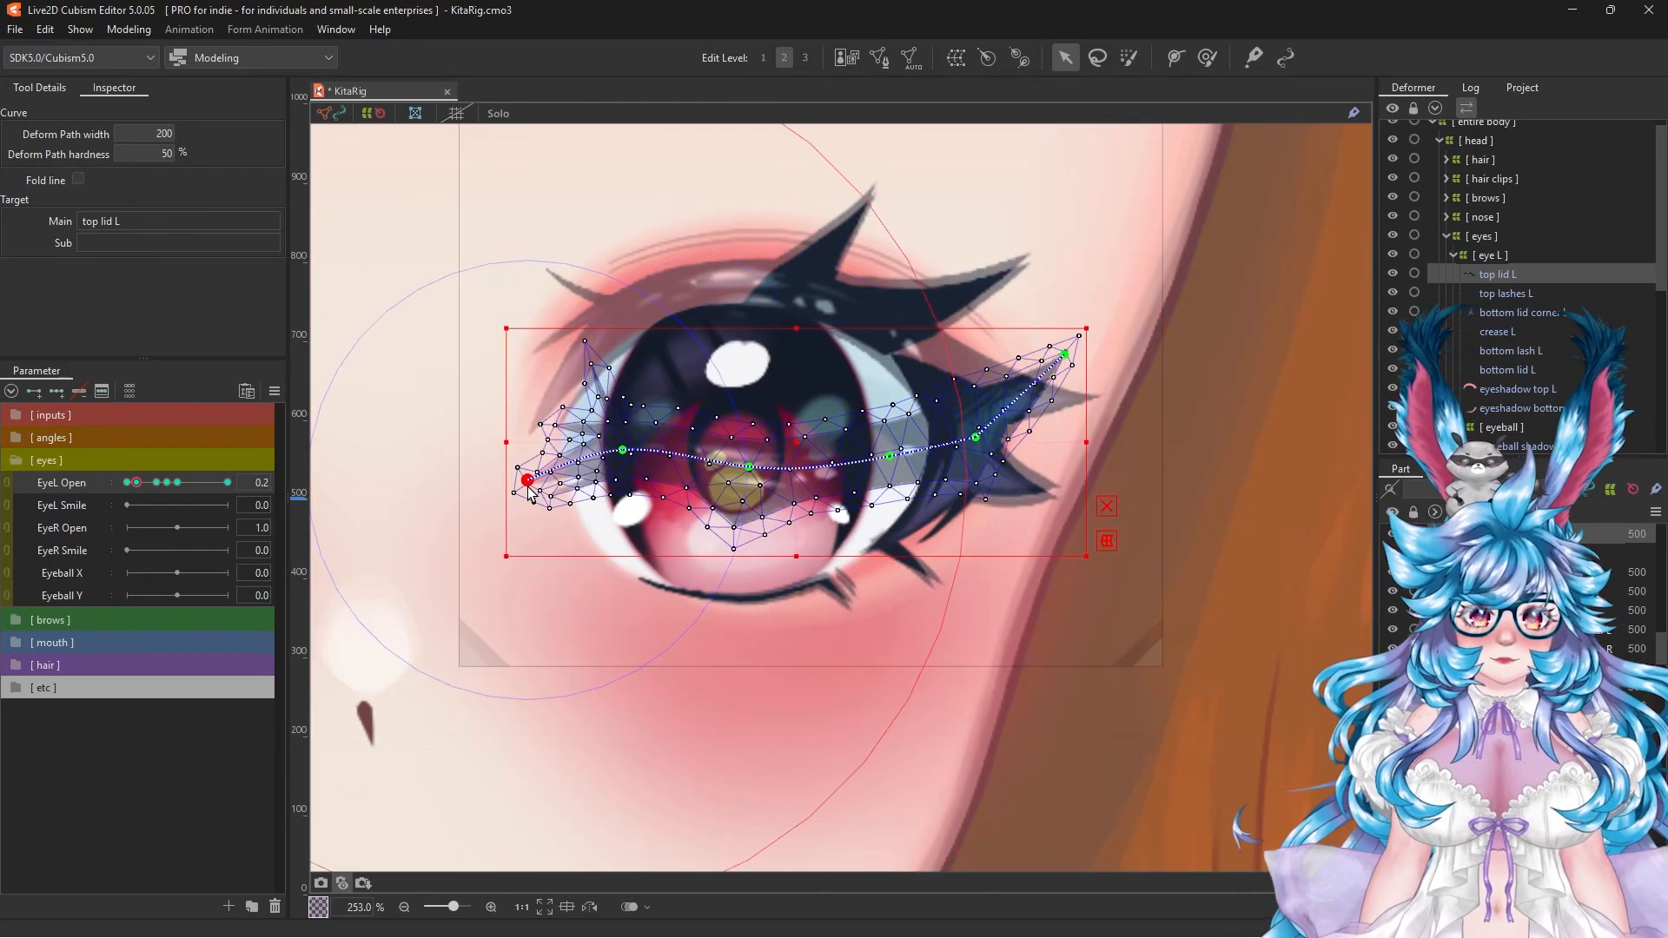
pyautogui.moveTo(622, 447); pyautogui.dragTo(622, 452)
pyautogui.moveTo(889, 457); pyautogui.dragTo(889, 446)
# Step: Reshape bottom lid corner L, bottom lid L and bottom lash L at EyeL Open 0.2 to fit the lowered top lid
pyautogui.click(981, 490)
pyautogui.scroll(2, 896, 294)
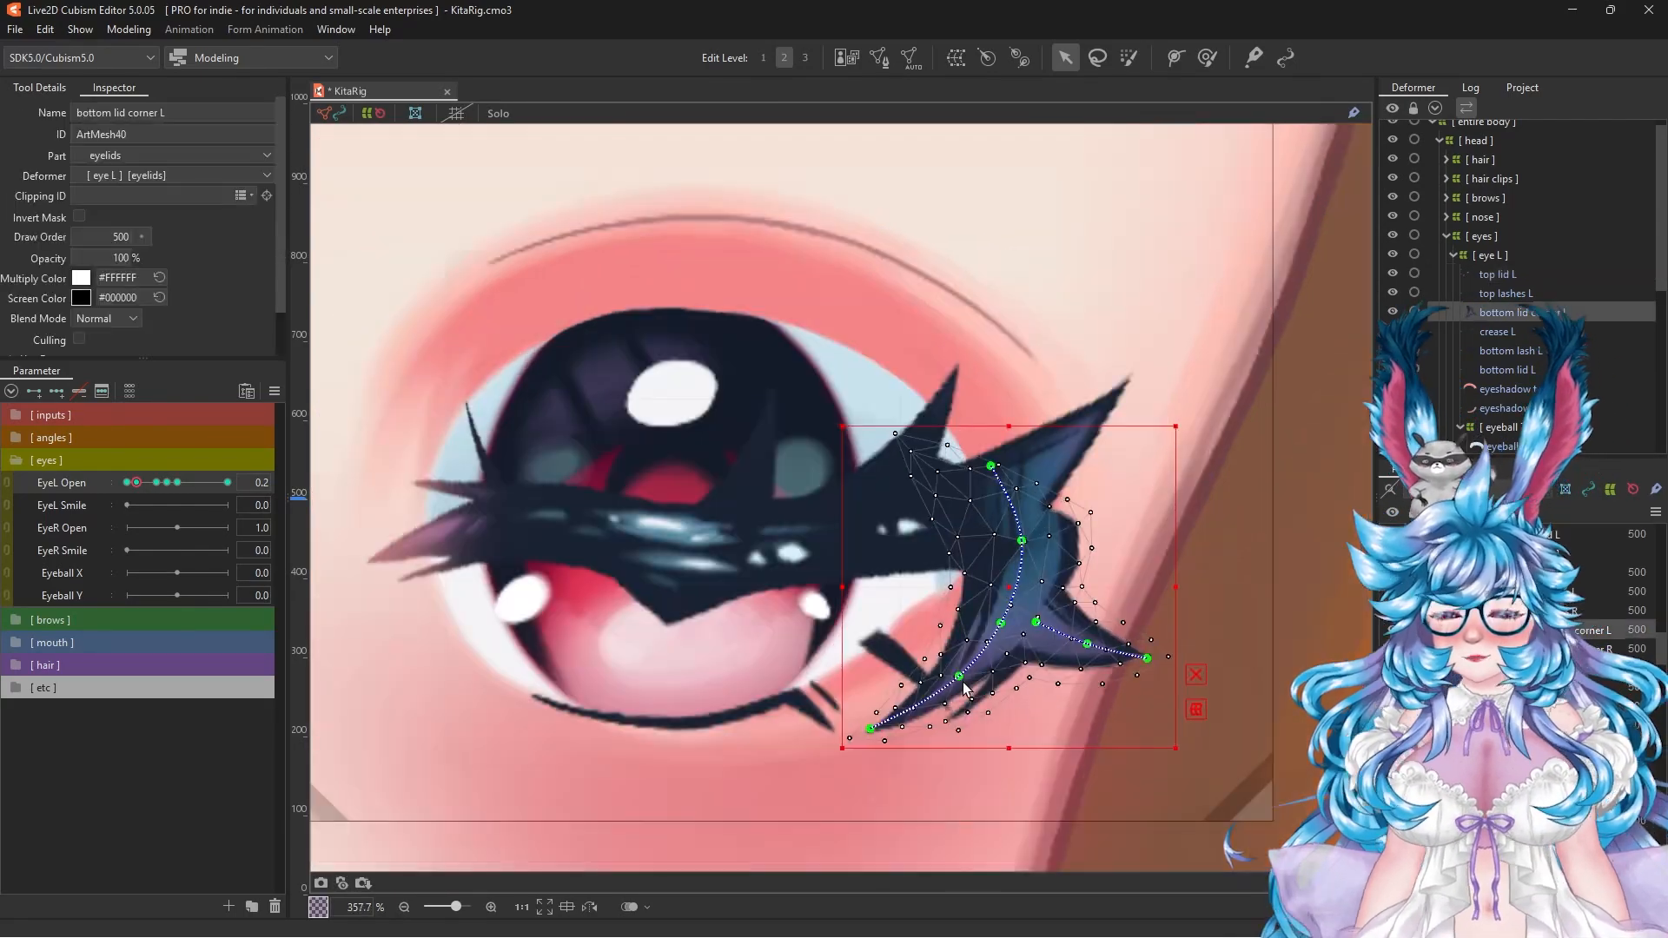
pyautogui.moveTo(1042, 627); pyautogui.dragTo(1015, 574)
pyautogui.scroll(3, 1096, 579)
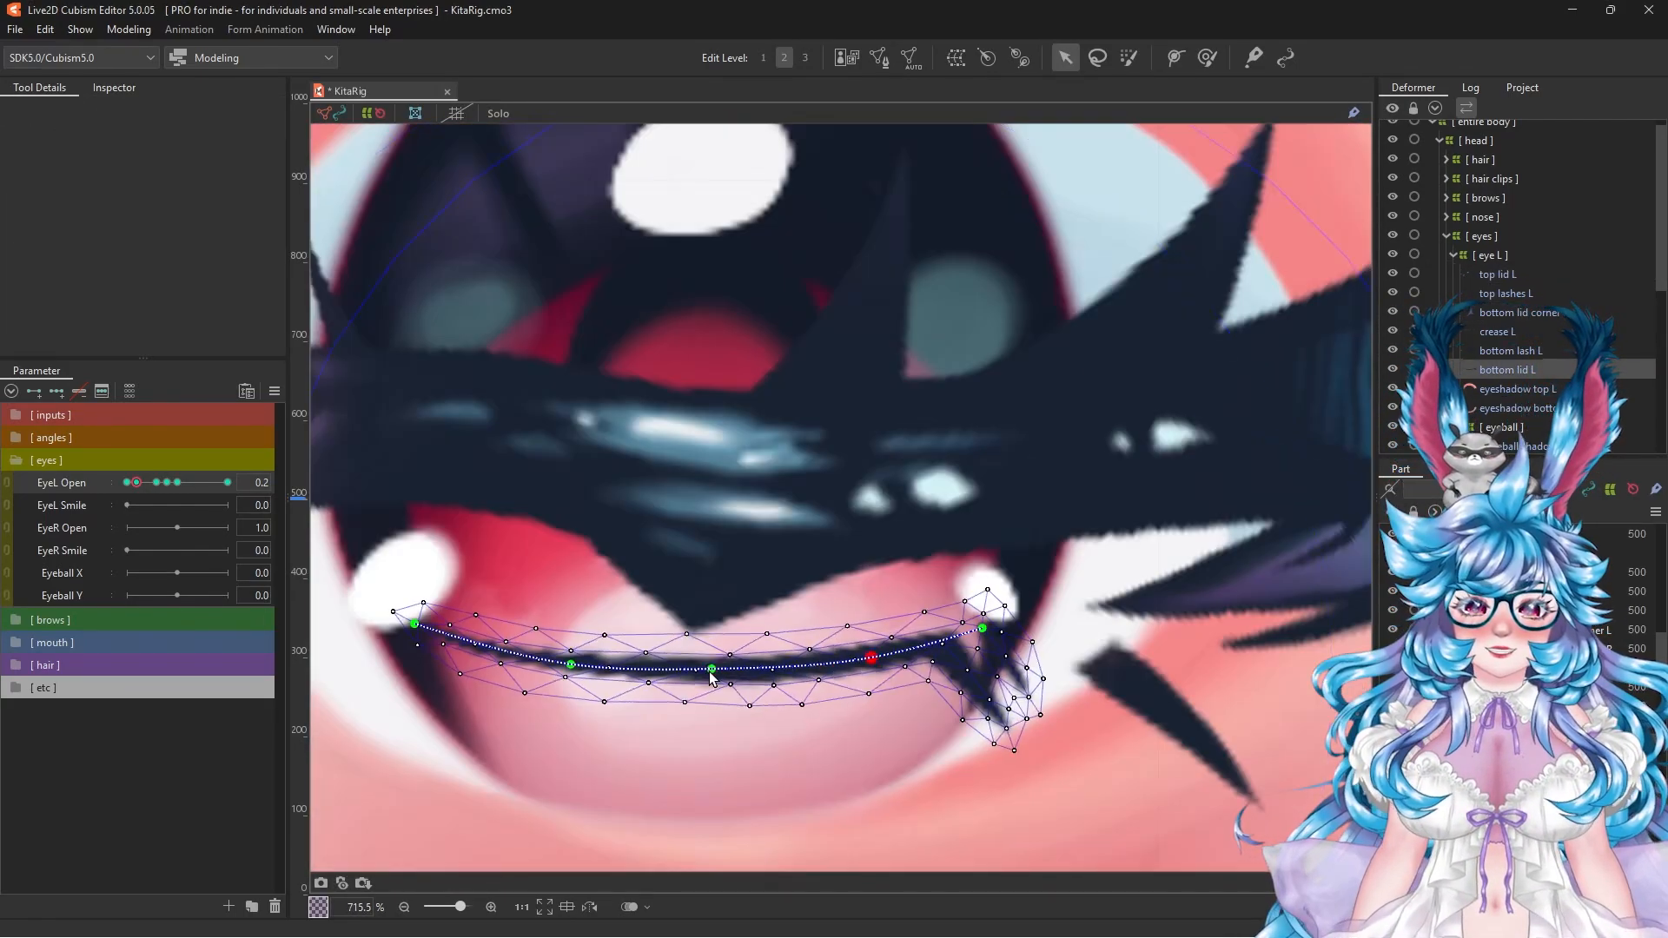
pyautogui.scroll(-3, 973, 505)
pyautogui.click(1511, 350)
pyautogui.scroll(-1, 1517, 398)
# Step: Add a keyform at 0.2 on EyeL Open for eye white L
pyautogui.click(1515, 396)
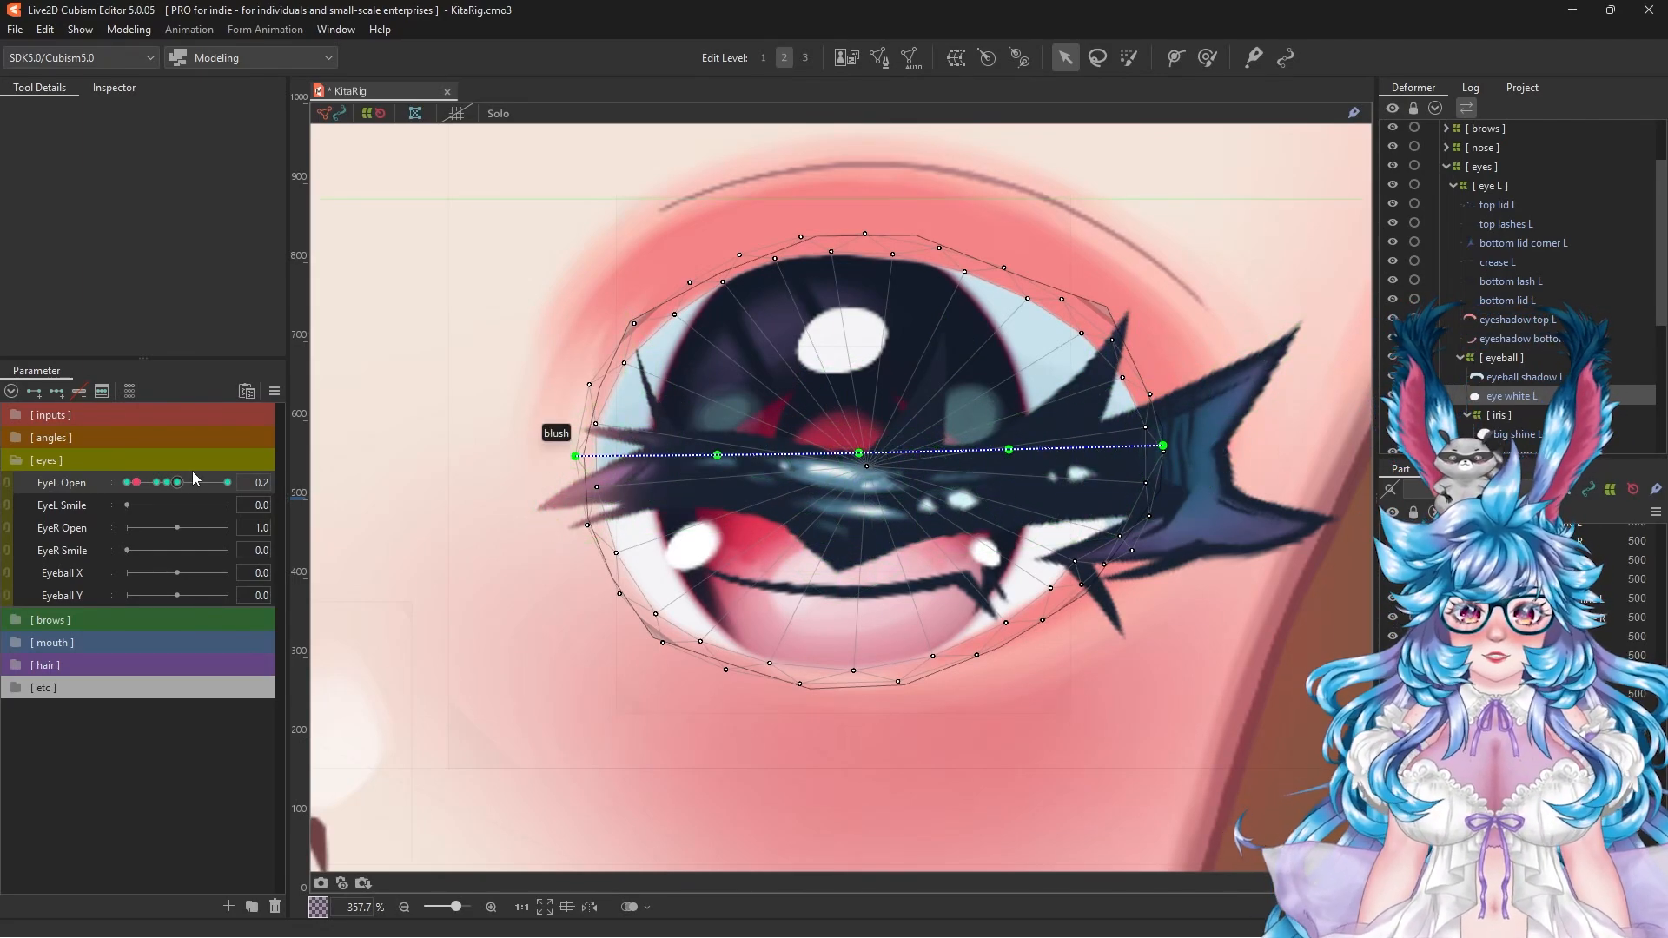
pyautogui.click(100, 391)
pyautogui.click(631, 312)
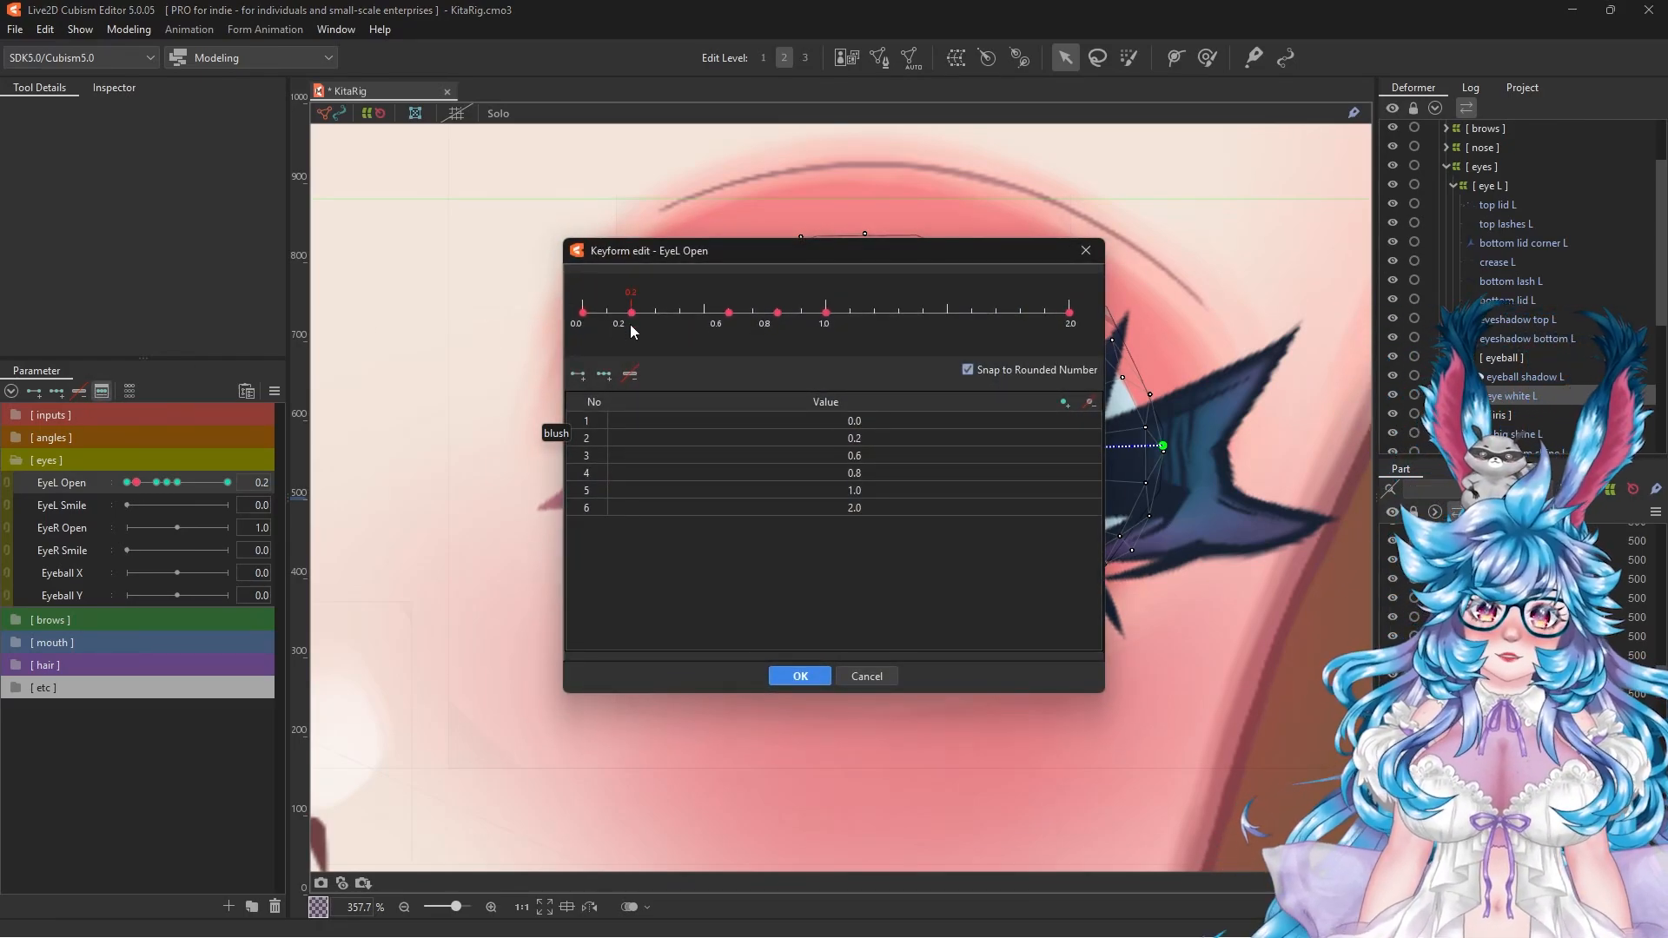
pyautogui.click(799, 676)
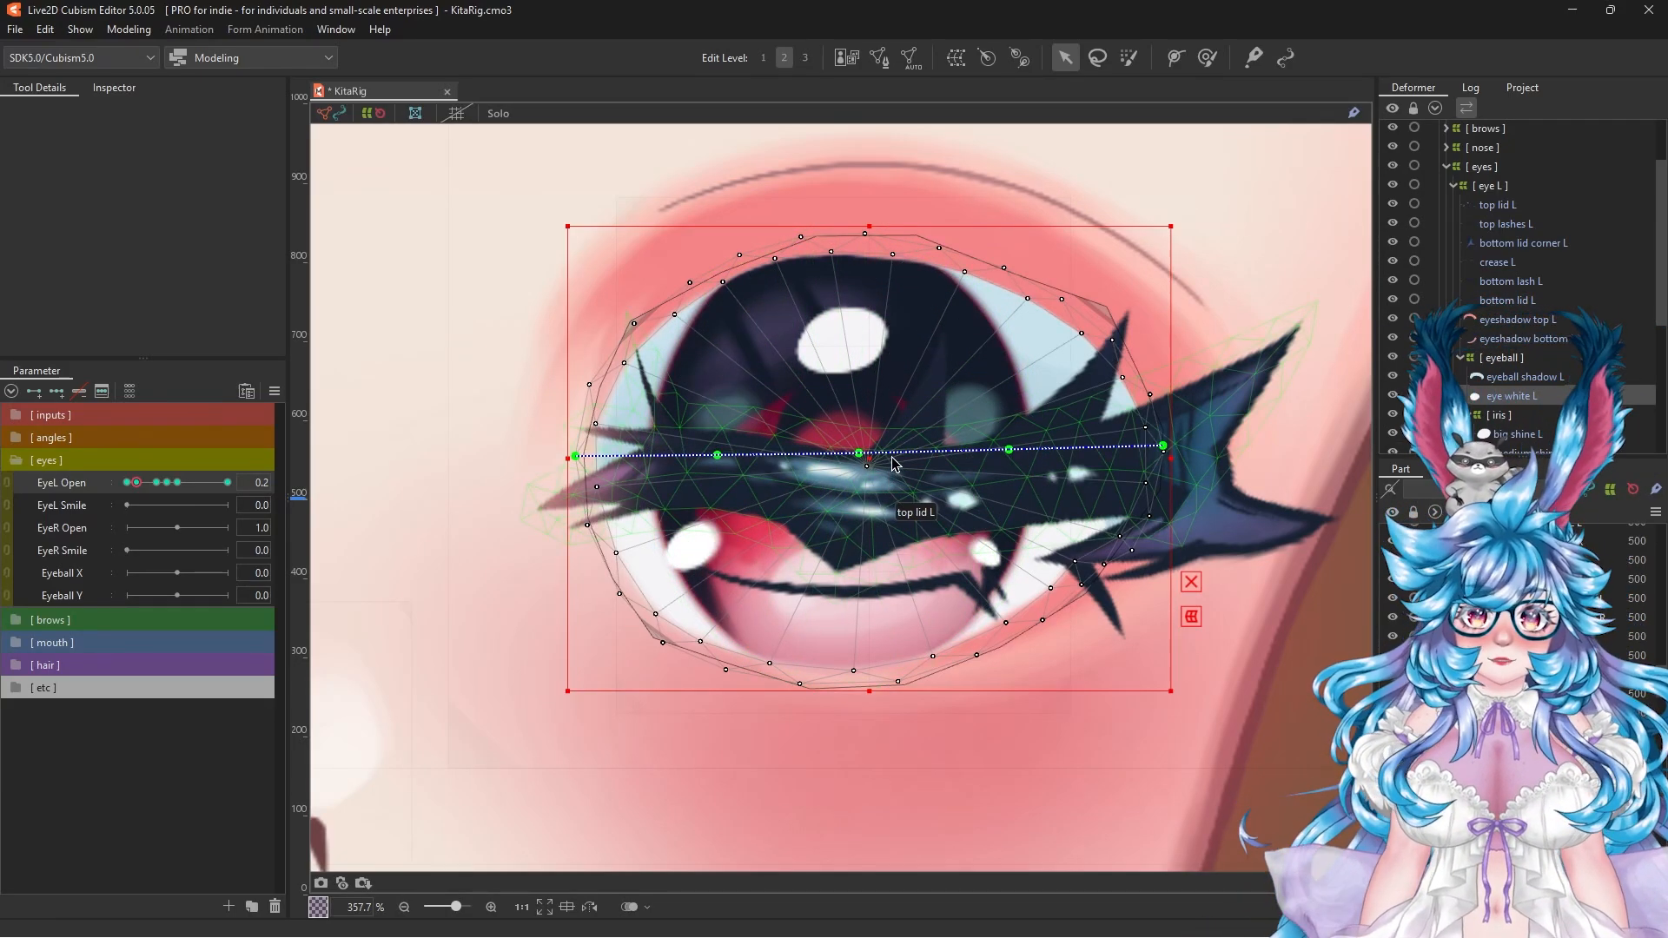
# Step: Squash eye white L vertically at EyeL Open 0.2, move it down between the lids, and raise its outer path points
pyautogui.moveTo(873, 222); pyautogui.dragTo(870, 378)
pyautogui.moveTo(859, 457); pyautogui.dragTo(860, 522)
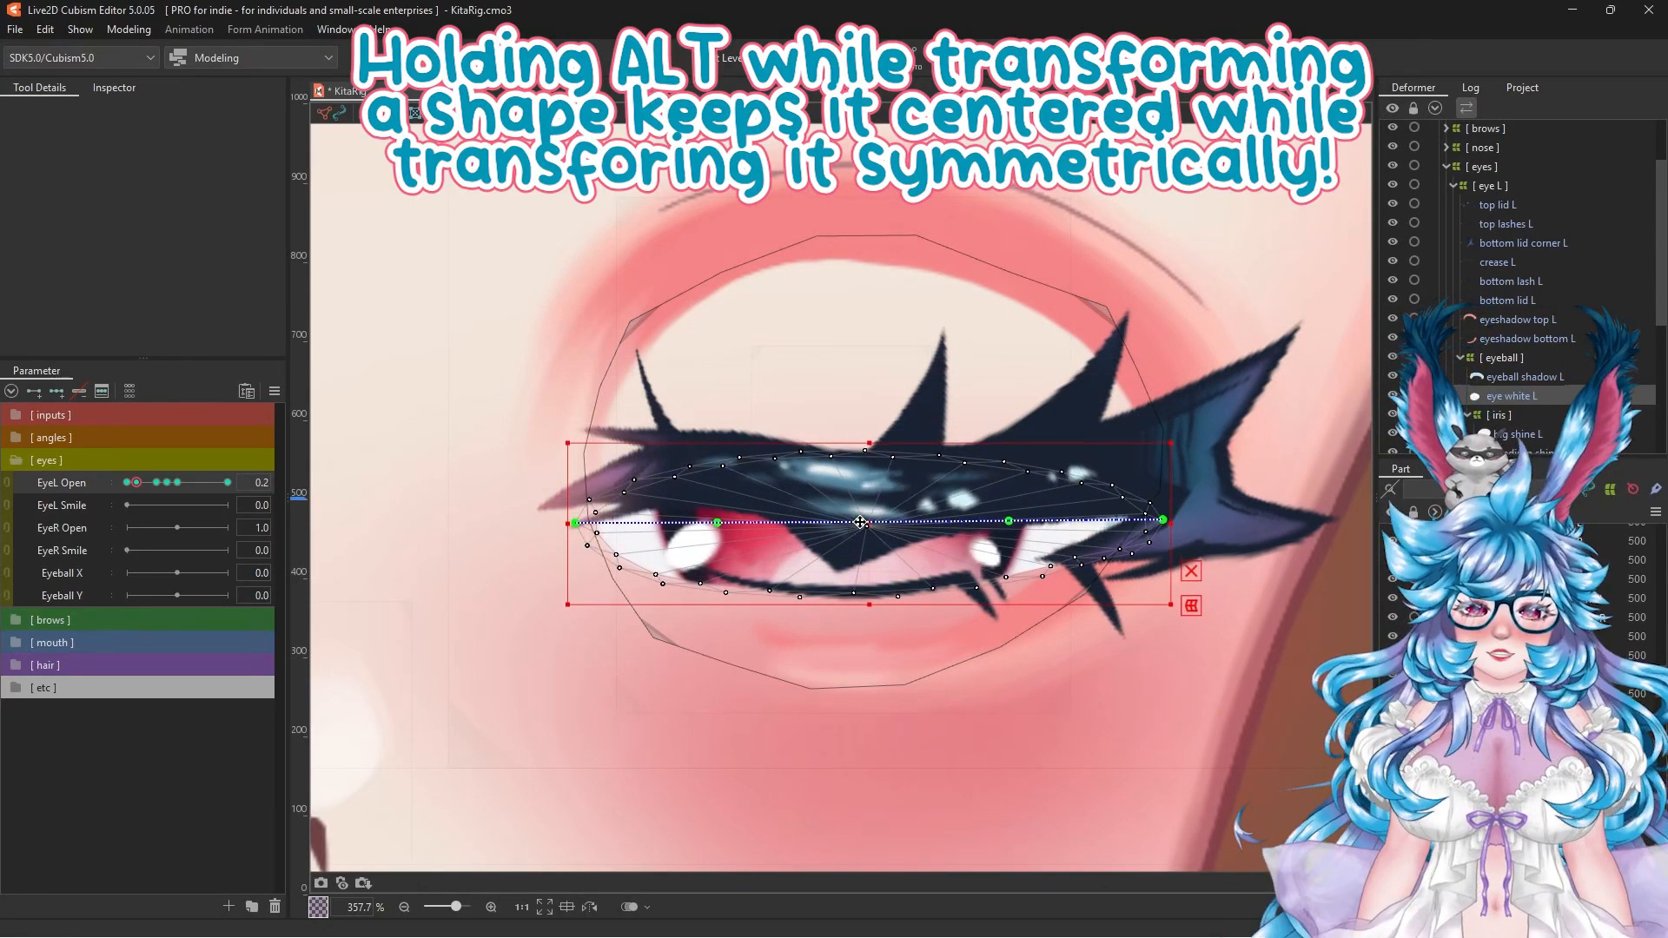
pyautogui.moveTo(1164, 521); pyautogui.dragTo(1170, 510)
pyautogui.moveTo(1007, 505); pyautogui.dragTo(1016, 514)
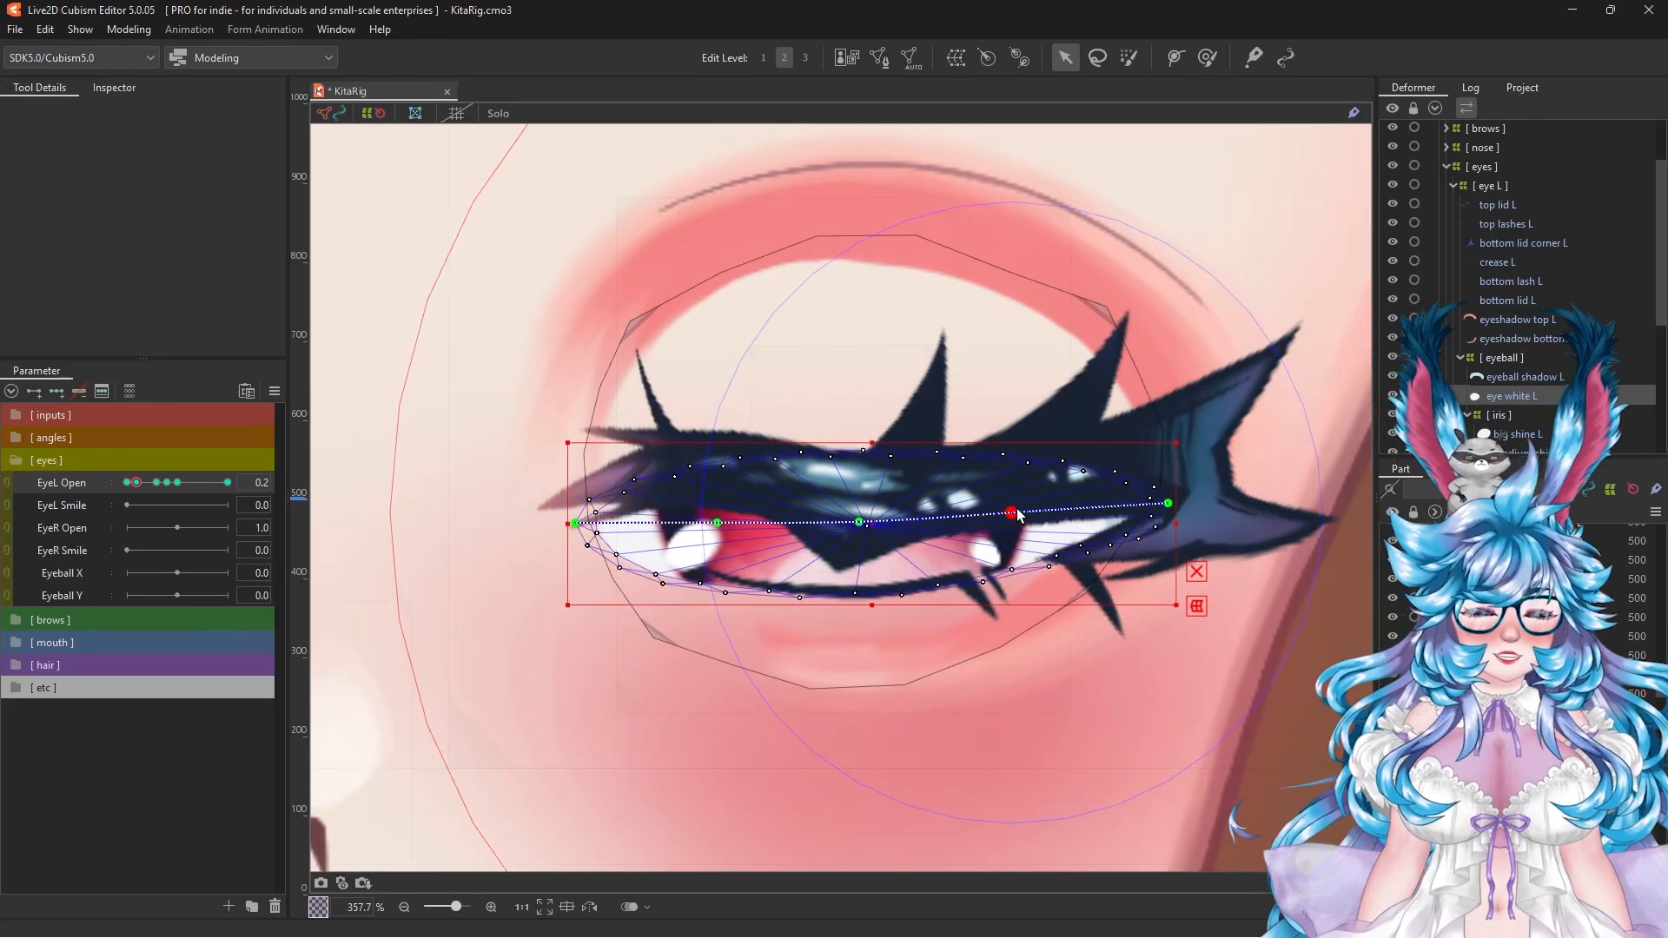
# Step: Adjust the inner path points and edge vertices of eye white L to fit between the lids at EyeL Open 0.2
pyautogui.scroll(3, 974, 552)
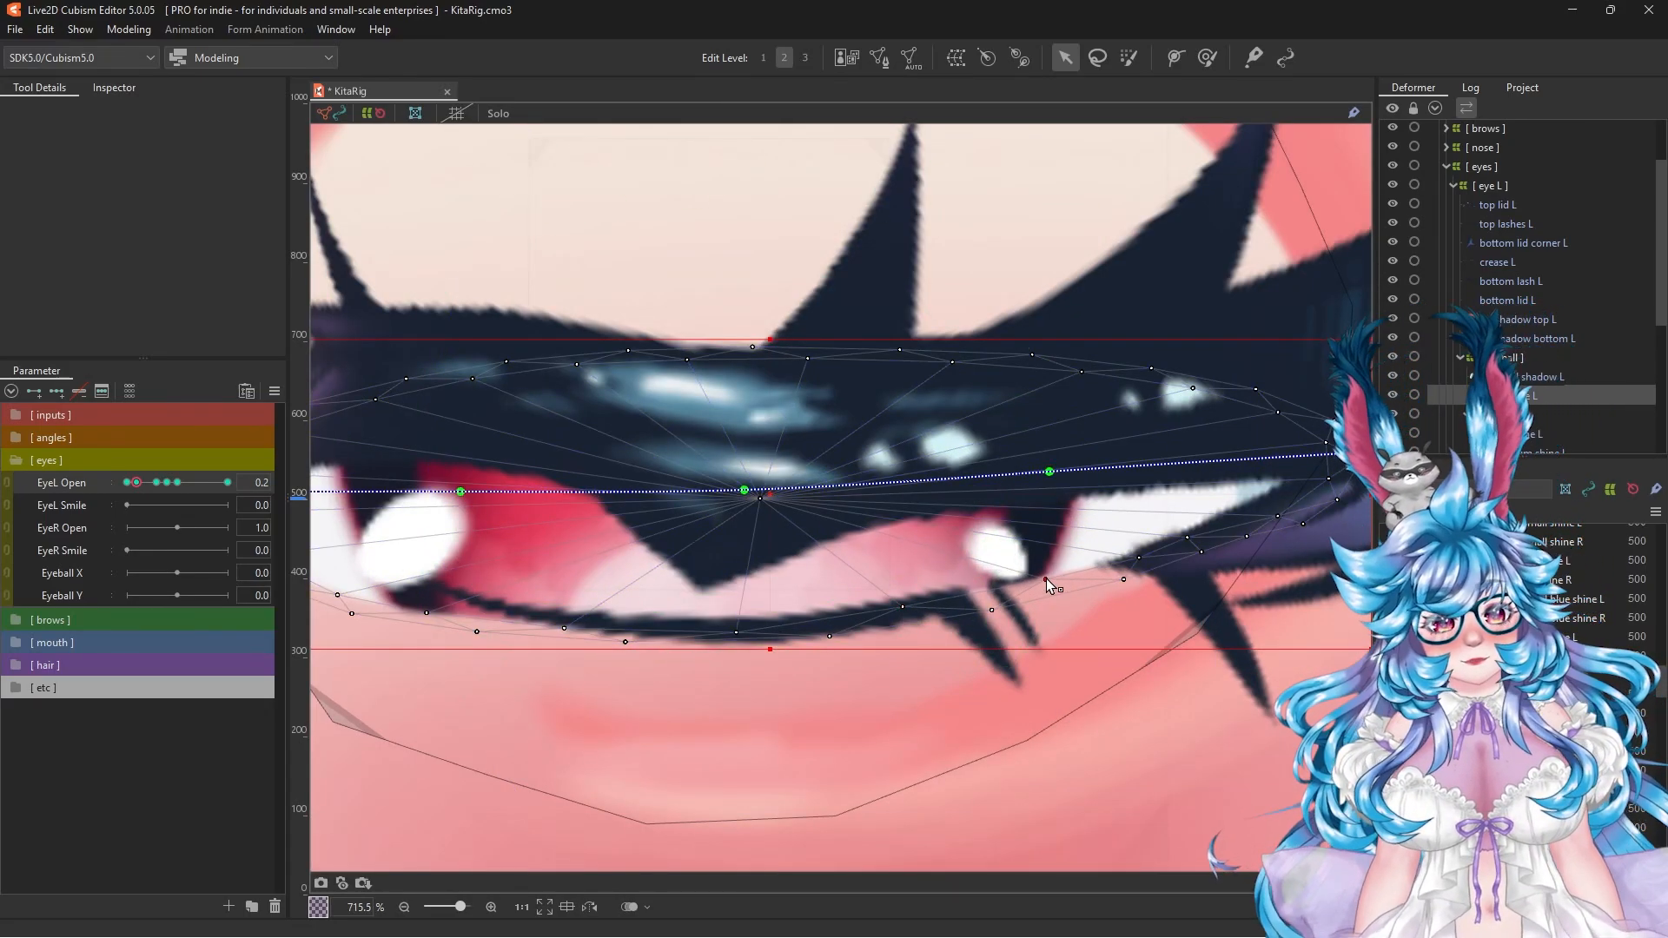
pyautogui.moveTo(736, 632); pyautogui.dragTo(738, 622)
pyautogui.moveTo(417, 563); pyautogui.dragTo(429, 519)
pyautogui.moveTo(709, 536); pyautogui.dragTo(711, 508)
pyautogui.click(953, 417)
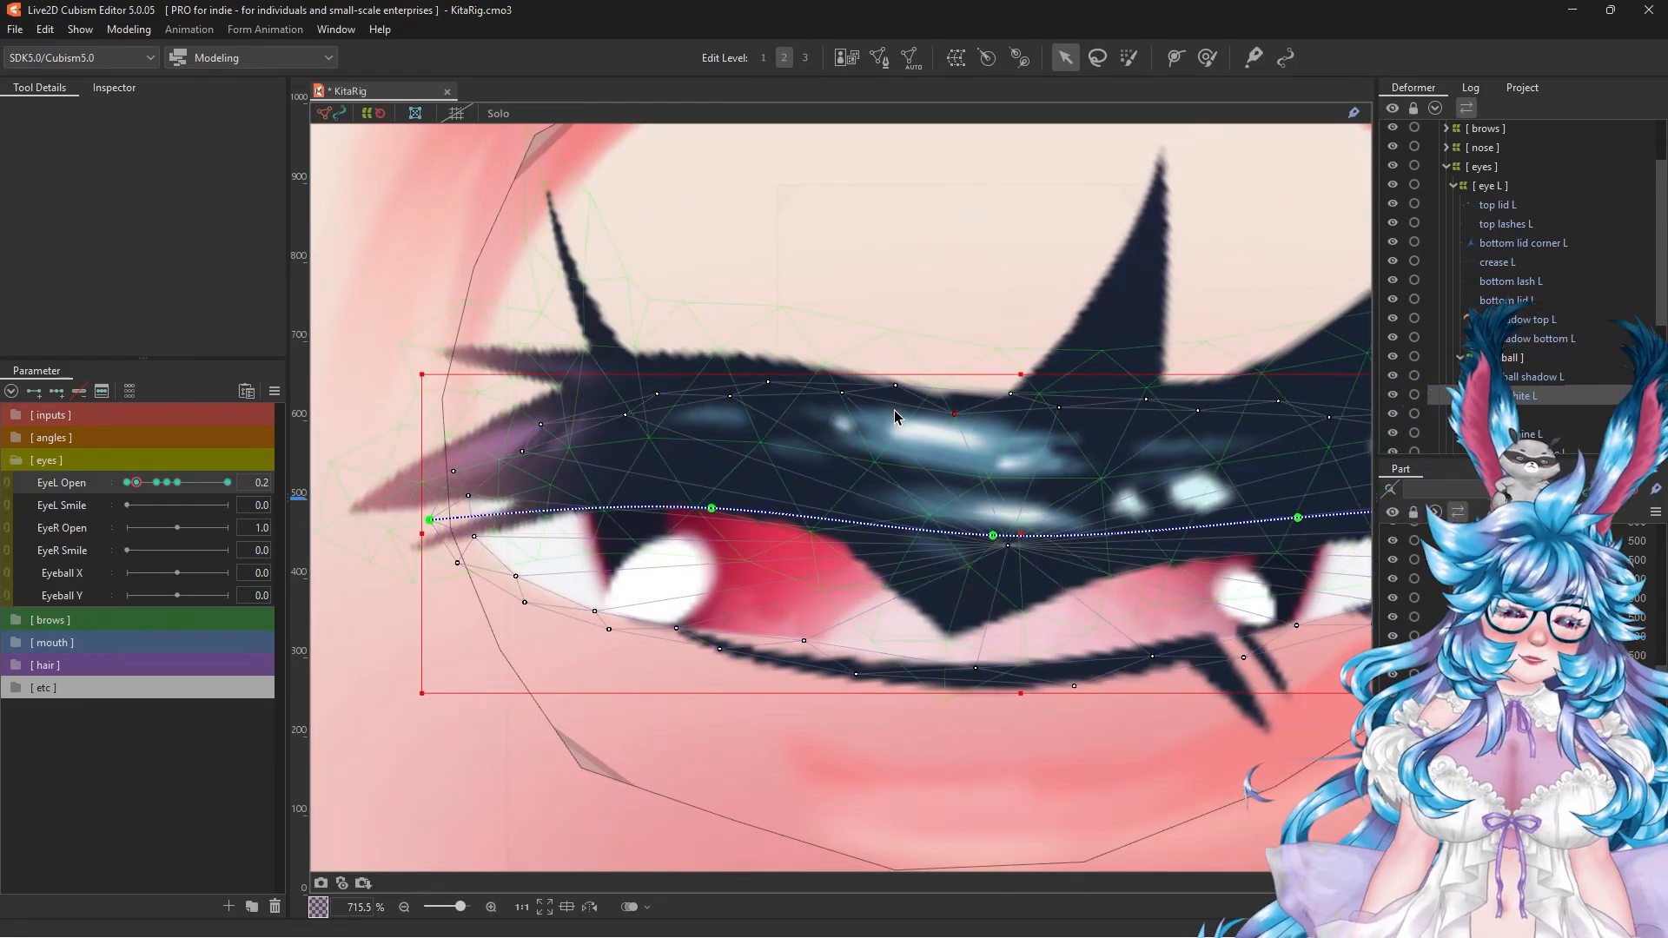
pyautogui.moveTo(897, 386); pyautogui.dragTo(896, 392)
# Step: Brush the inner lower edge of eye white L into line with the bottom lid, and return to the Arrow tool
pyautogui.press('b')
pyautogui.moveTo(594, 648); pyautogui.dragTo(705, 600)
pyautogui.moveTo(564, 674); pyautogui.dragTo(582, 660)
pyautogui.click(1067, 59)
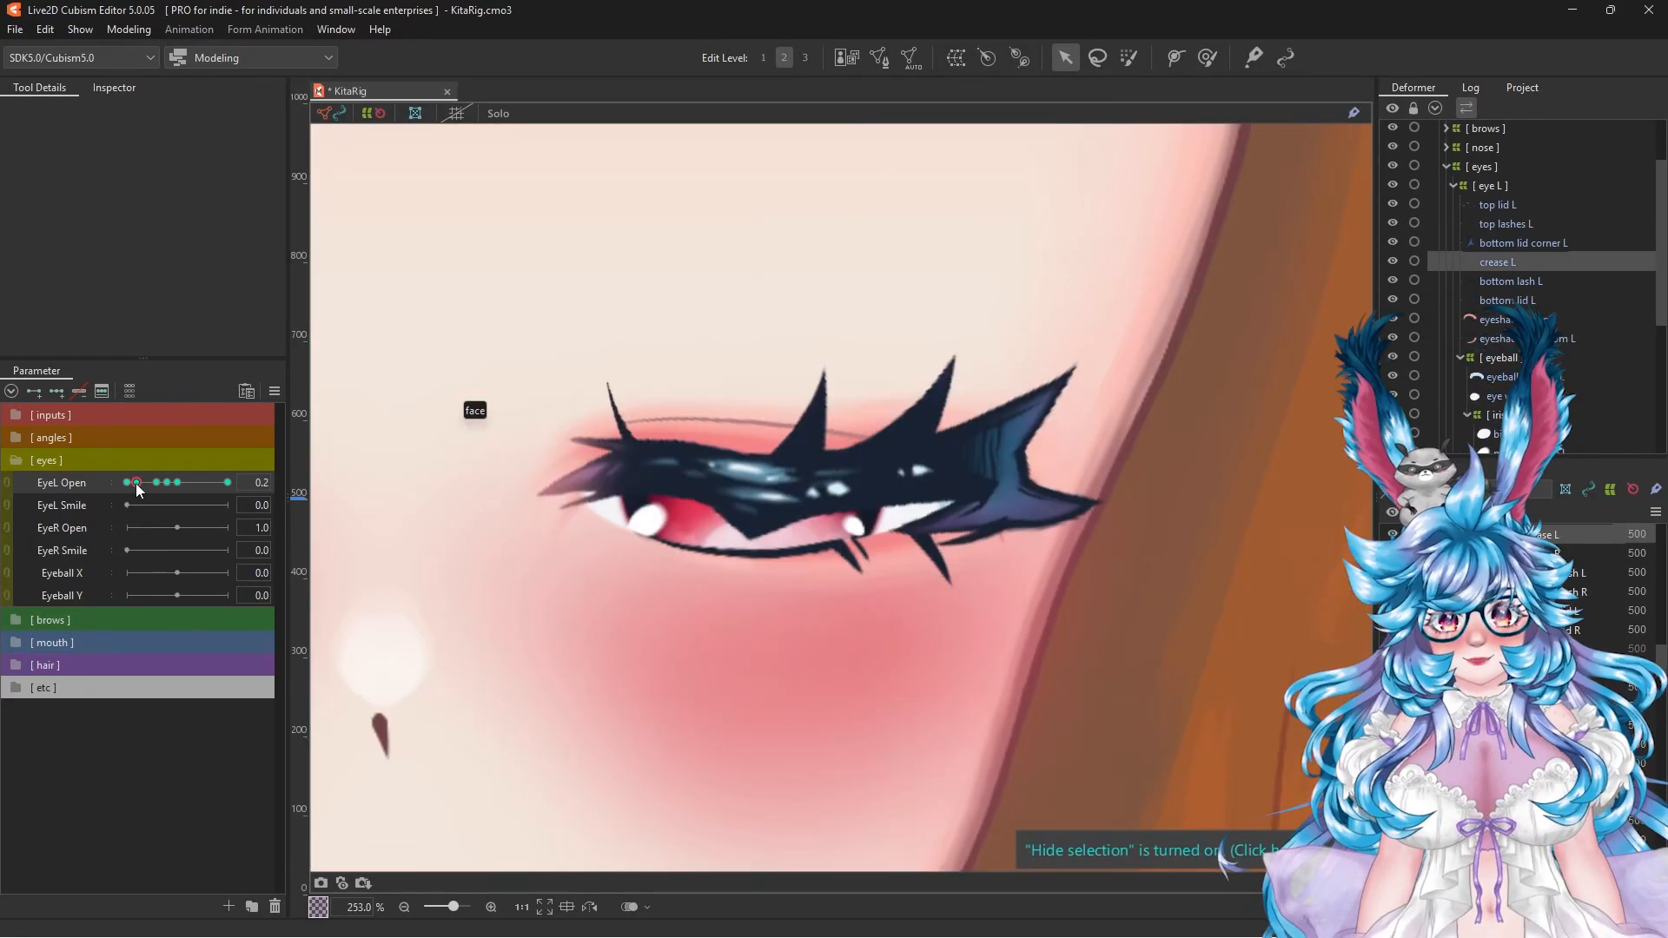
# Step: Move the path points of top lid L and bottom lid corner L to close the eye at EyeL Open 0.0
pyautogui.moveTo(135, 483)
pyautogui.mouseDown()
pyautogui.moveTo(160, 499)
pyautogui.moveTo(139, 497)
pyautogui.mouseUp()
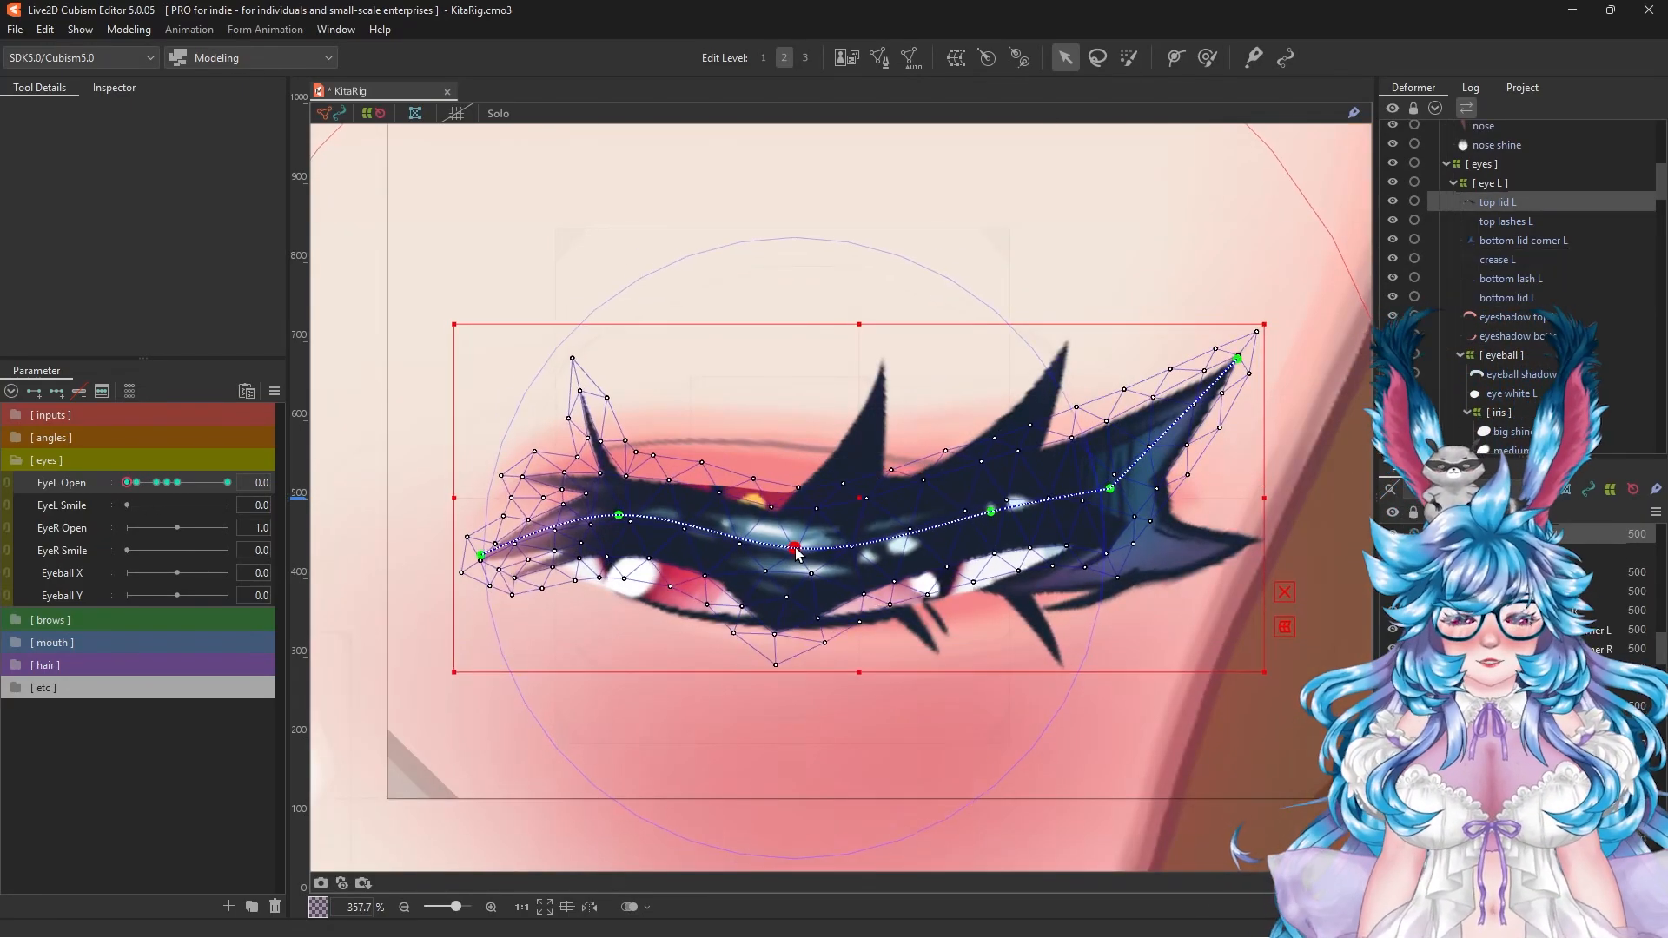
pyautogui.moveTo(1109, 509); pyautogui.dragTo(1060, 482)
pyautogui.click(1173, 541)
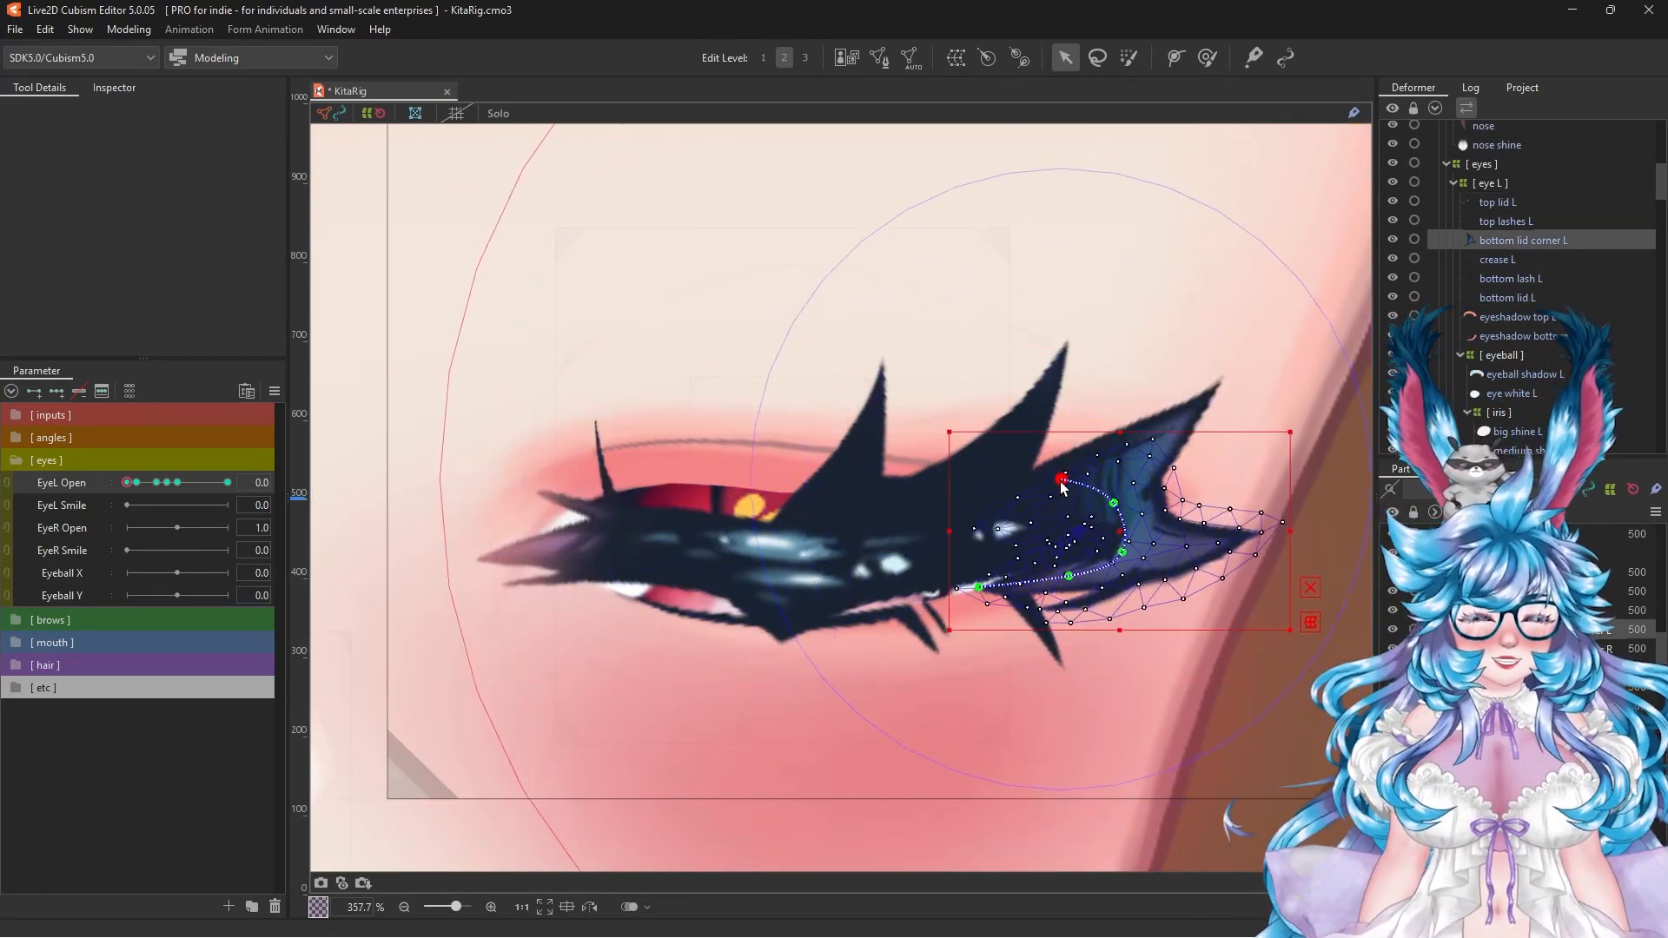
pyautogui.moveTo(1132, 561); pyautogui.dragTo(1119, 543)
pyautogui.moveTo(979, 577); pyautogui.dragTo(971, 569)
pyautogui.click(1128, 57)
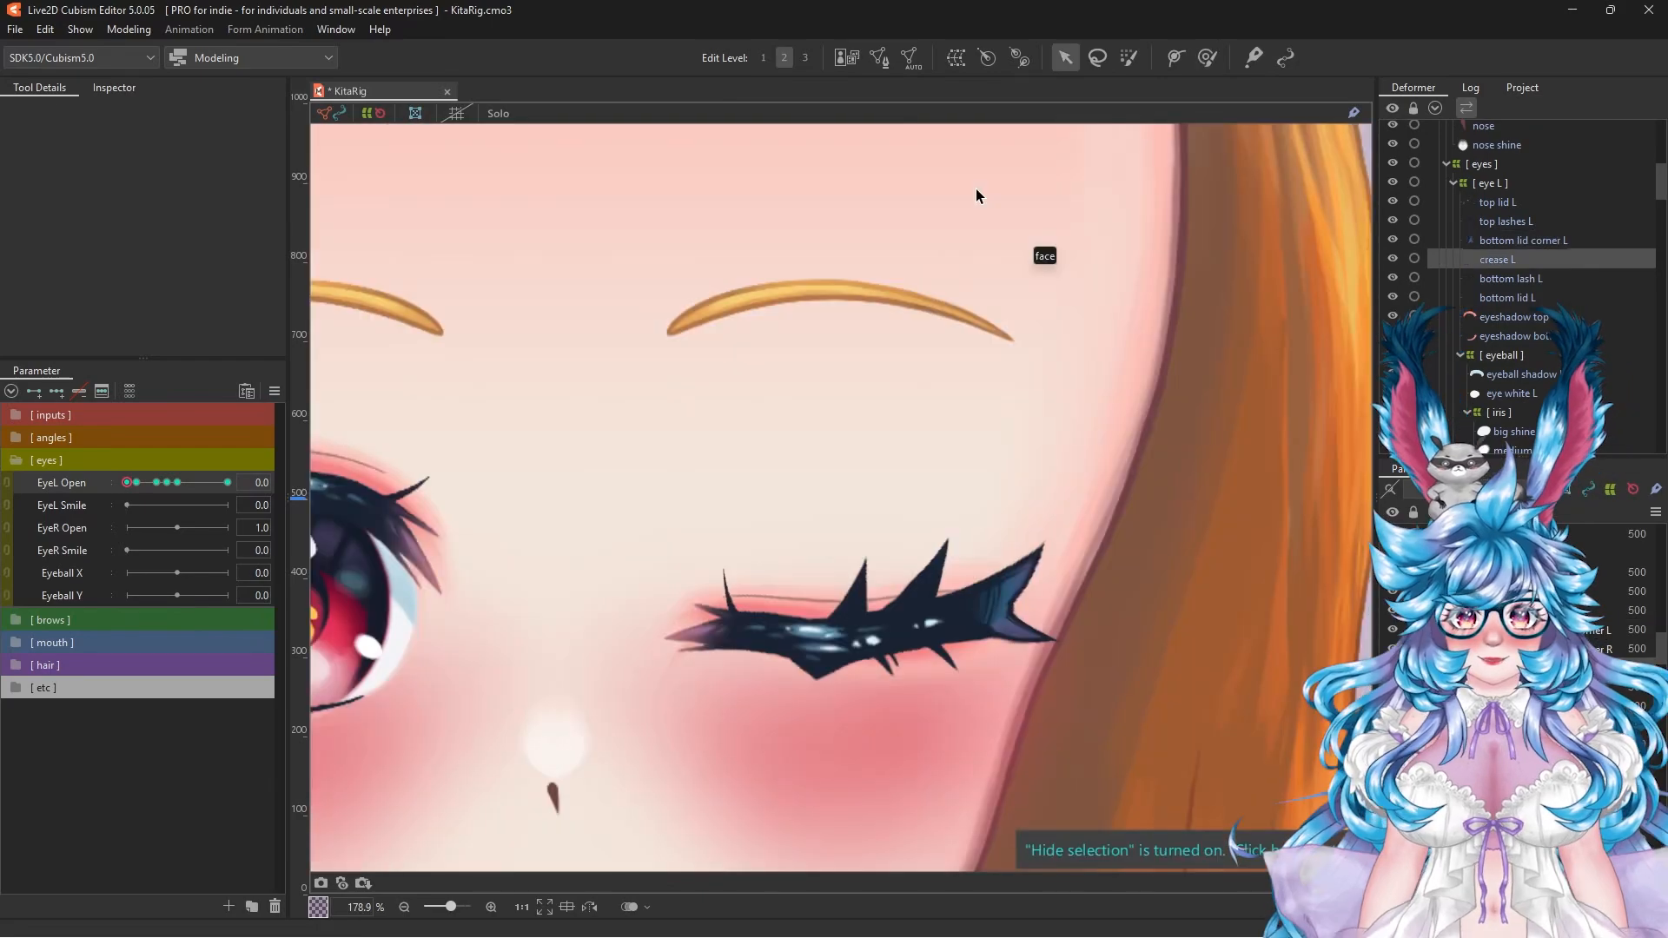
# Step: Scrub EyeL Open between closed and open to check the left eye's blink, and save the model
pyautogui.scroll(-2, 888, 508)
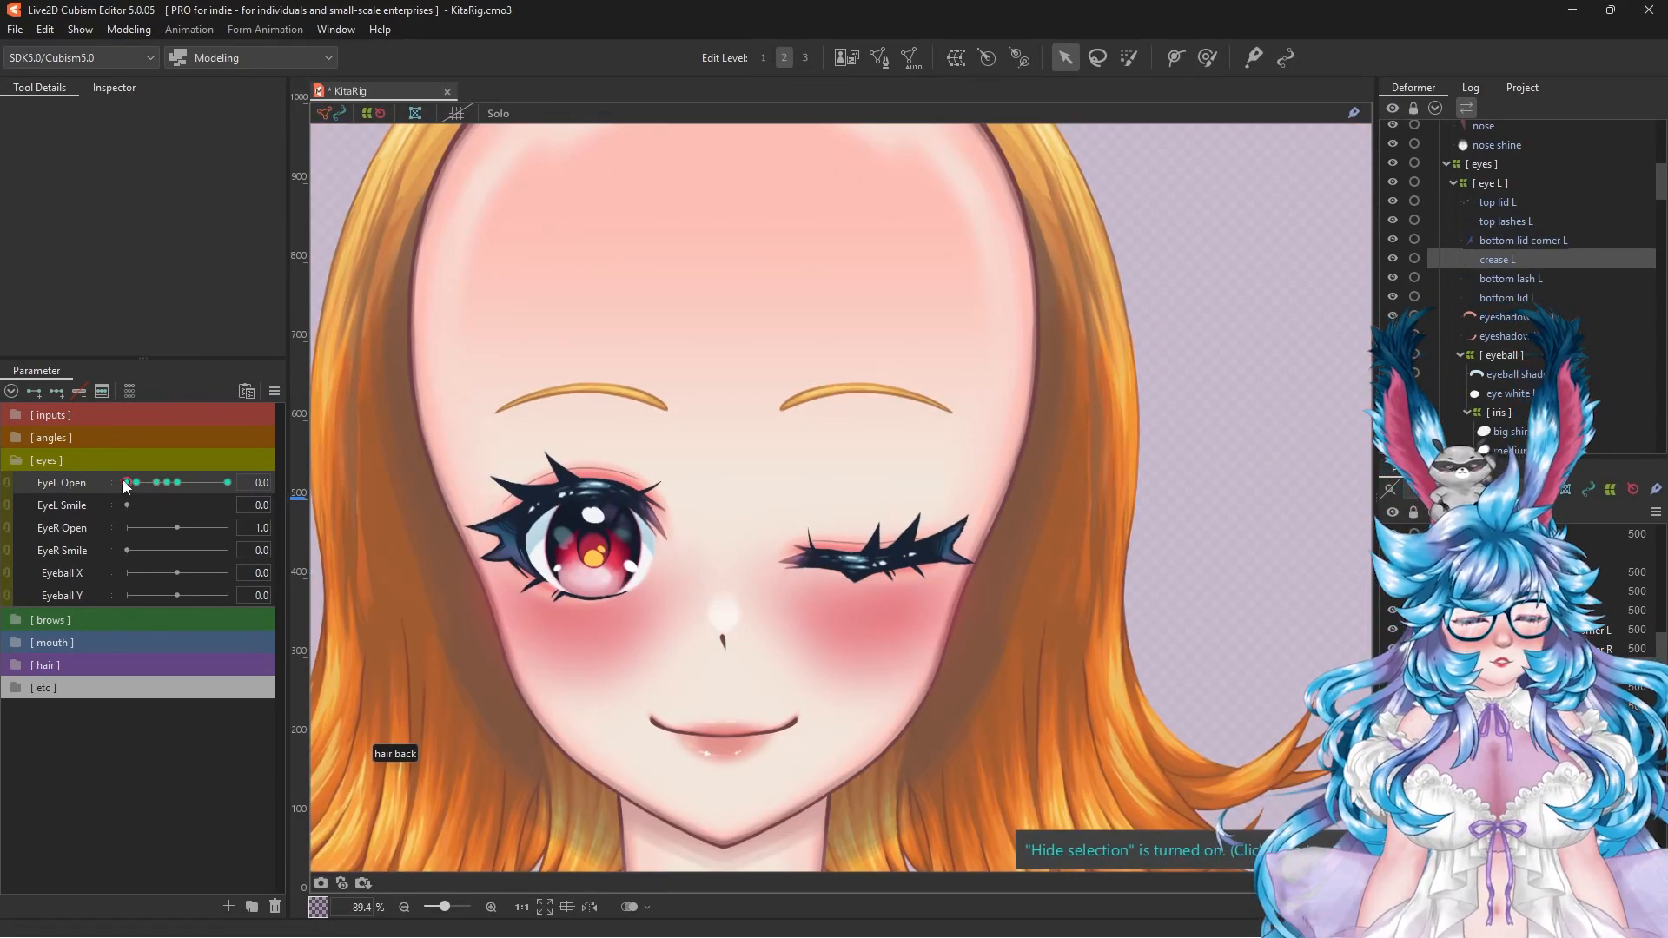
pyautogui.moveTo(127, 483)
pyautogui.mouseDown()
pyautogui.moveTo(159, 508)
pyautogui.moveTo(126, 502)
pyautogui.mouseUp()
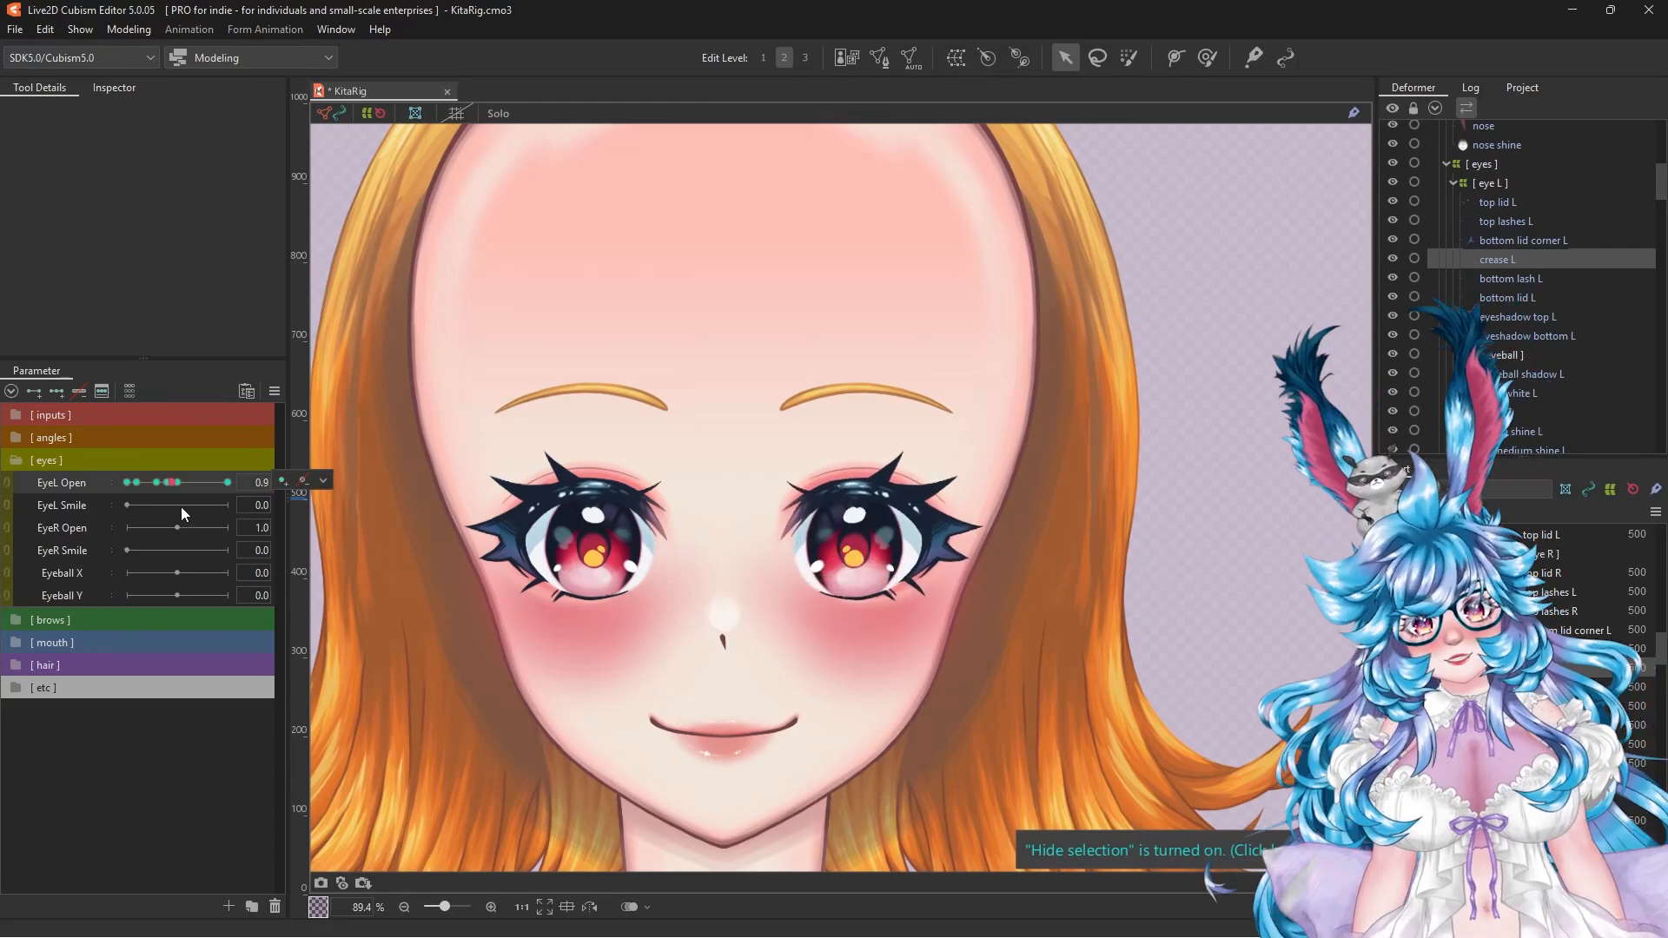
pyautogui.moveTo(673, 556); pyautogui.dragTo(745, 539)
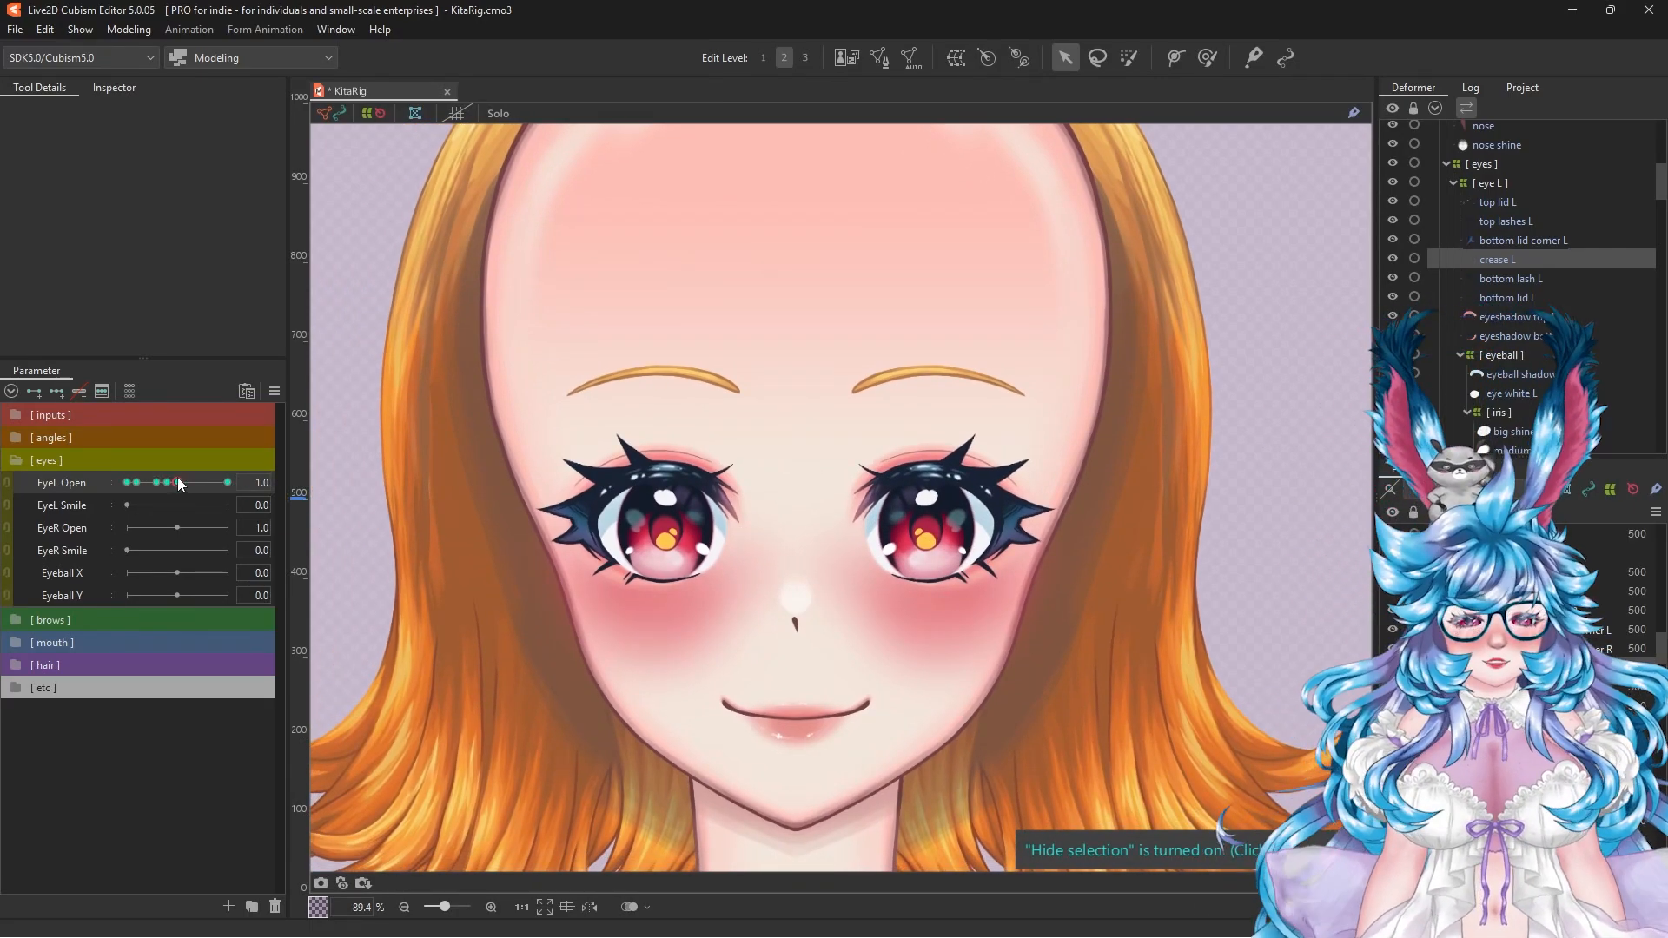
pyautogui.moveTo(129, 485); pyautogui.dragTo(126, 483)
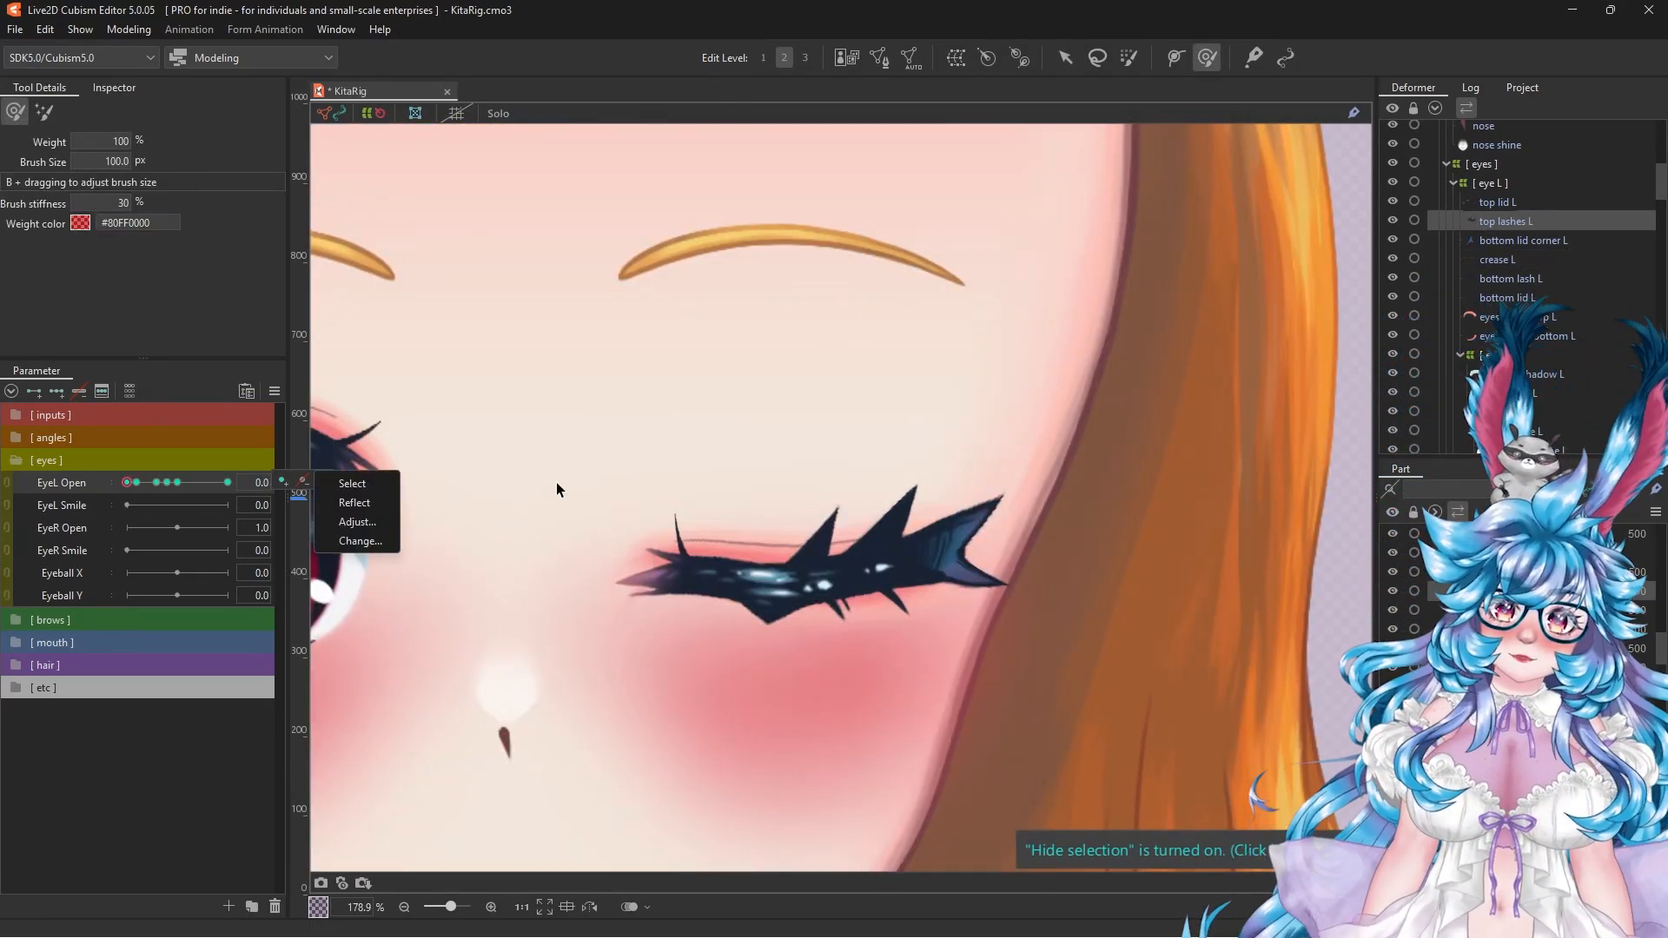
pyautogui.hotkey('ctrl', 's')
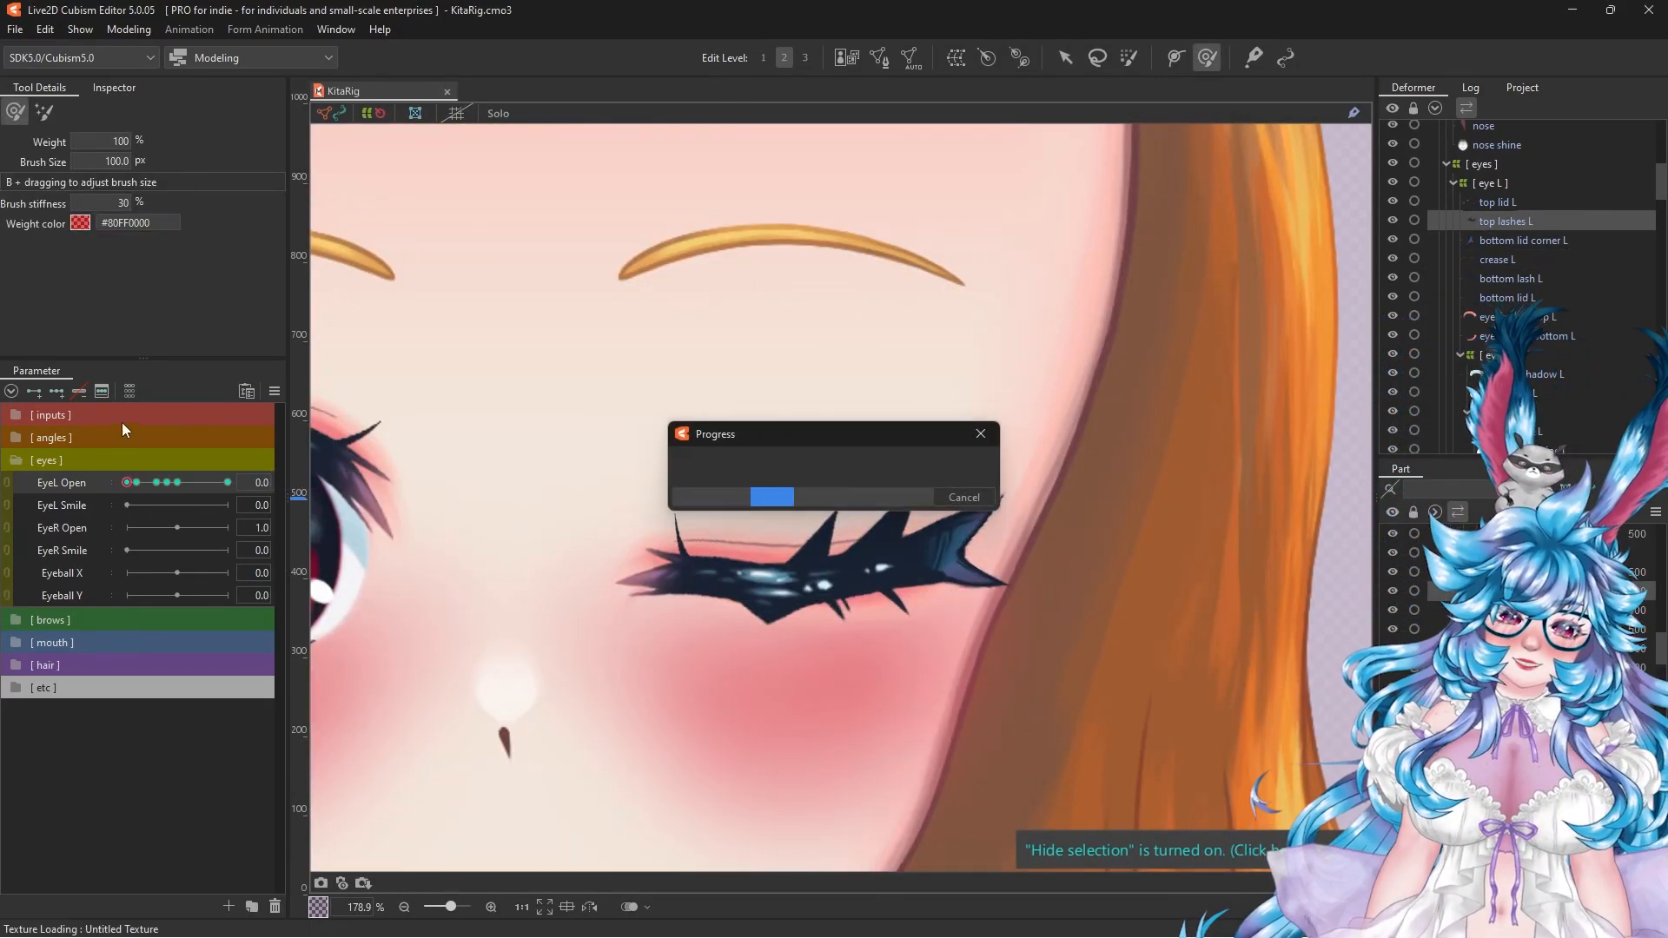
# Step: Raise the outer path points of top lid L and reshape the eye's outer corner for the wide-open eye at EyeL Open 2.0
pyautogui.click(274, 391)
pyautogui.click(328, 389)
pyautogui.press('v')
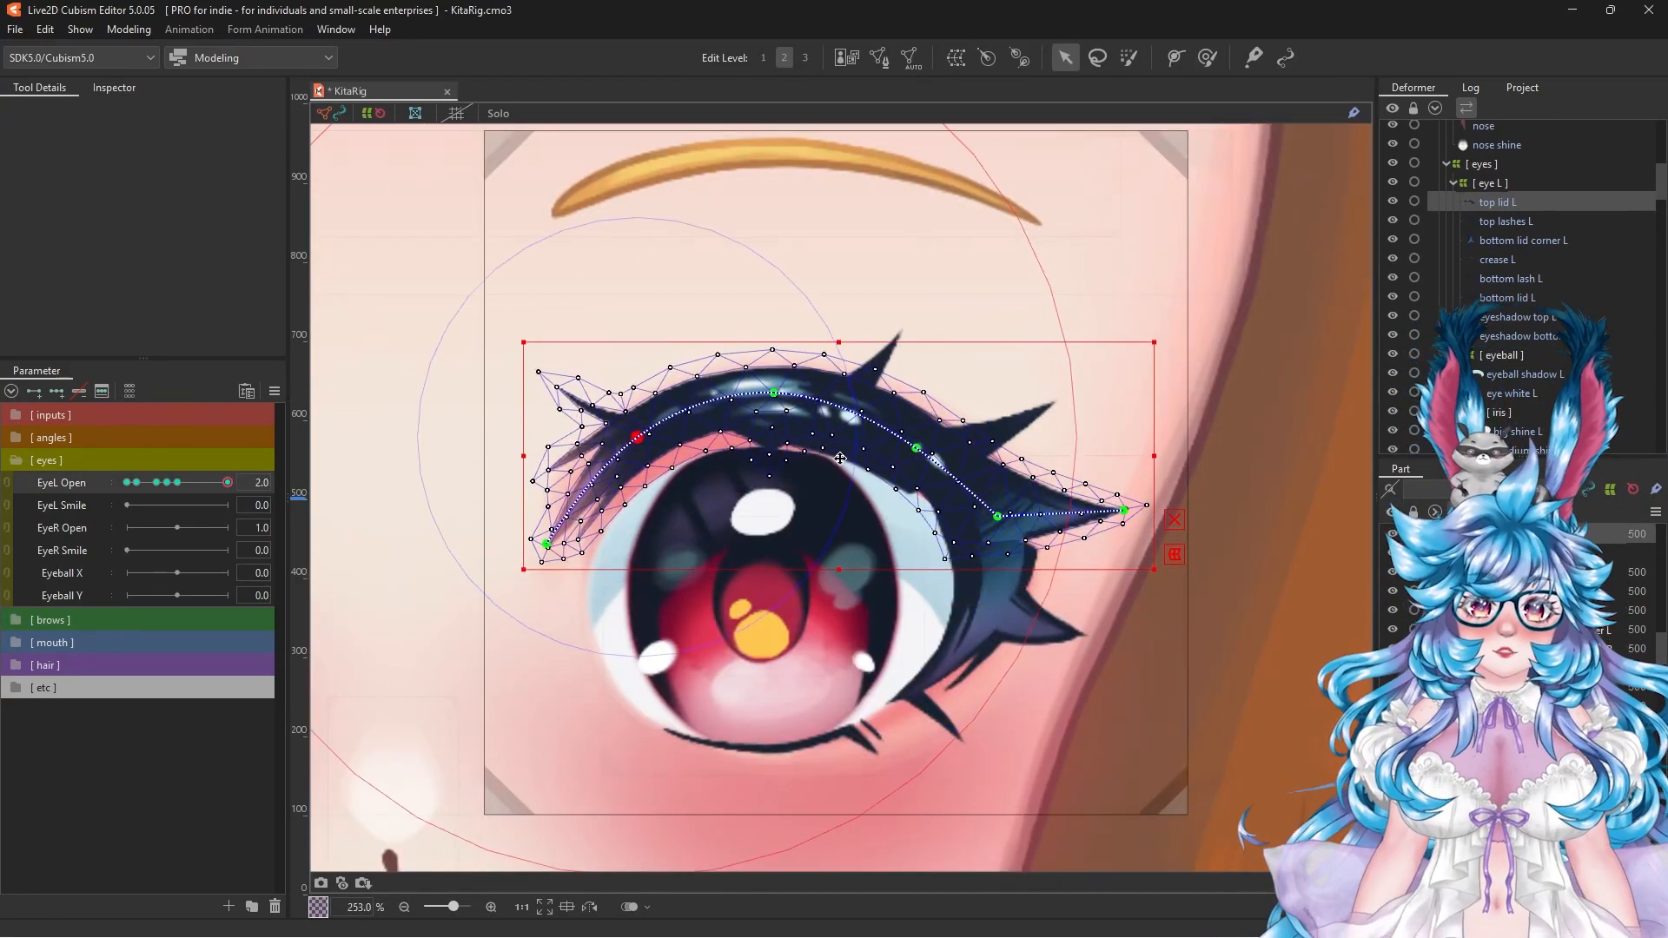
pyautogui.moveTo(999, 522); pyautogui.dragTo(1002, 506)
pyautogui.click(1008, 424)
pyautogui.moveTo(921, 461); pyautogui.dragTo(935, 450)
pyautogui.click(1025, 608)
pyautogui.moveTo(974, 512); pyautogui.dragTo(988, 452)
pyautogui.click(970, 539)
pyautogui.scroll(3, 971, 540)
pyautogui.scroll(-2, 980, 608)
# Step: Fit bottom lid L and eye white L to the raised top lid at EyeL Open 2.0
pyautogui.click(745, 786)
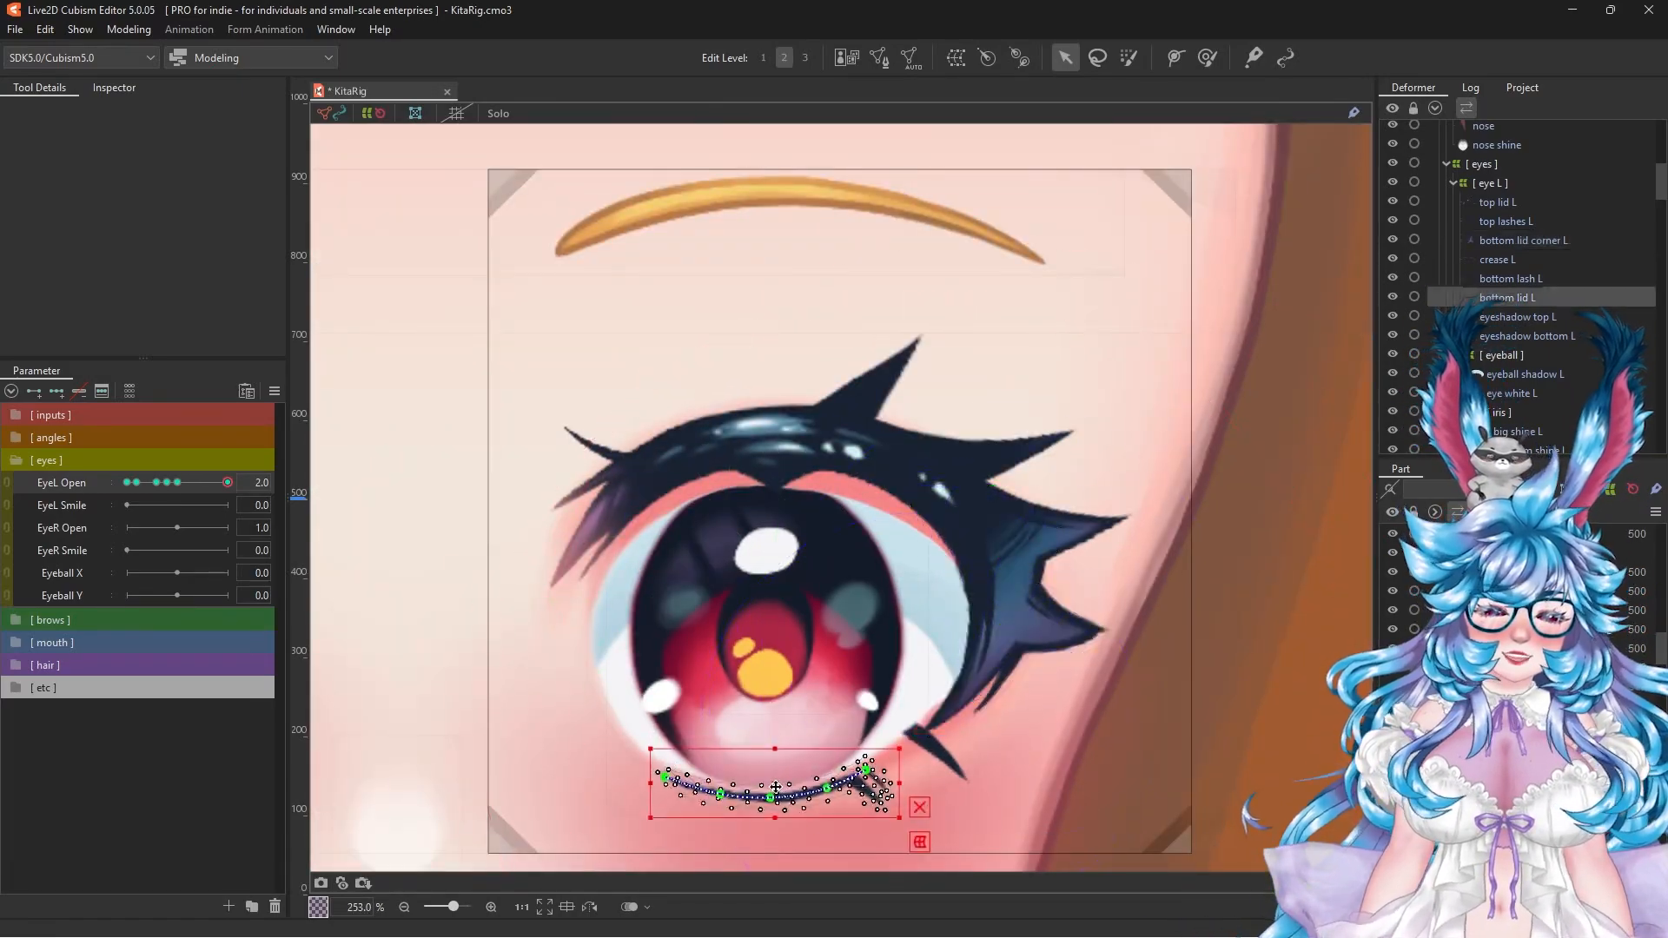
pyautogui.scroll(1, 740, 787)
pyautogui.click(1052, 706)
pyautogui.click(573, 569)
pyautogui.moveTo(228, 482)
pyautogui.mouseDown()
pyautogui.moveTo(173, 490)
pyautogui.moveTo(228, 484)
pyautogui.mouseUp()
pyautogui.moveTo(953, 565); pyautogui.dragTo(953, 557)
pyautogui.click(809, 294)
pyautogui.moveTo(809, 286); pyautogui.dragTo(806, 298)
# Step: Raise the middle path point of eyeshadow top L and lower the path under the eye at EyeL Open 2.0, and save the model
pyautogui.click(828, 248)
pyautogui.moveTo(830, 247); pyautogui.dragTo(829, 230)
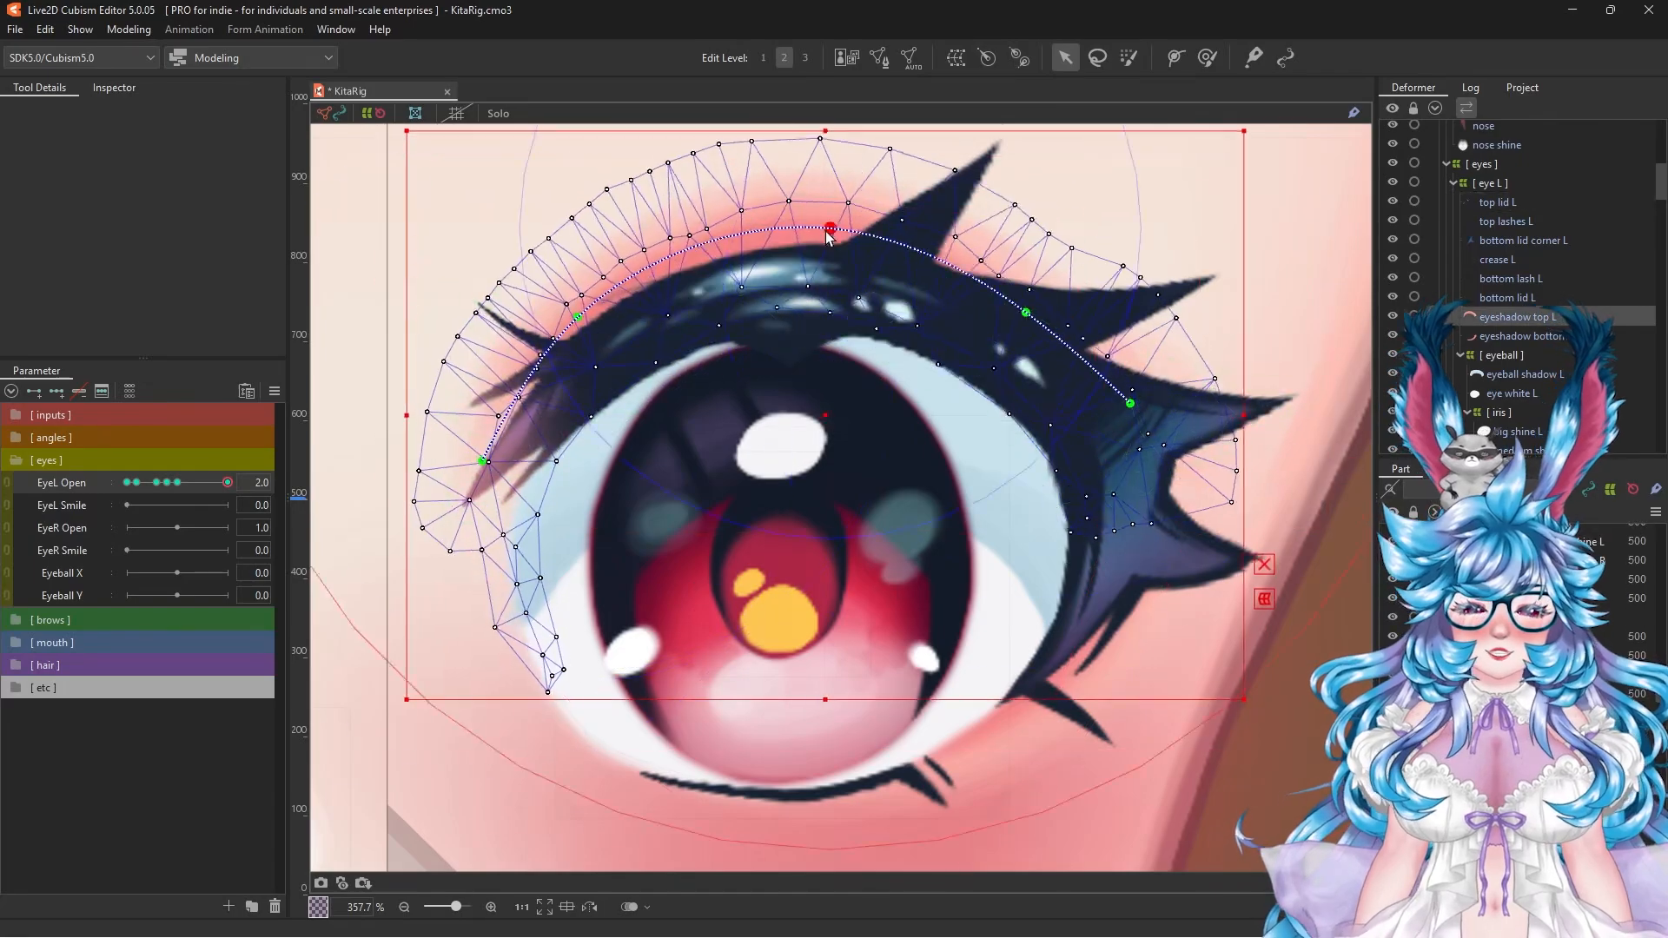
pyautogui.click(794, 764)
pyautogui.moveTo(822, 787); pyautogui.dragTo(822, 799)
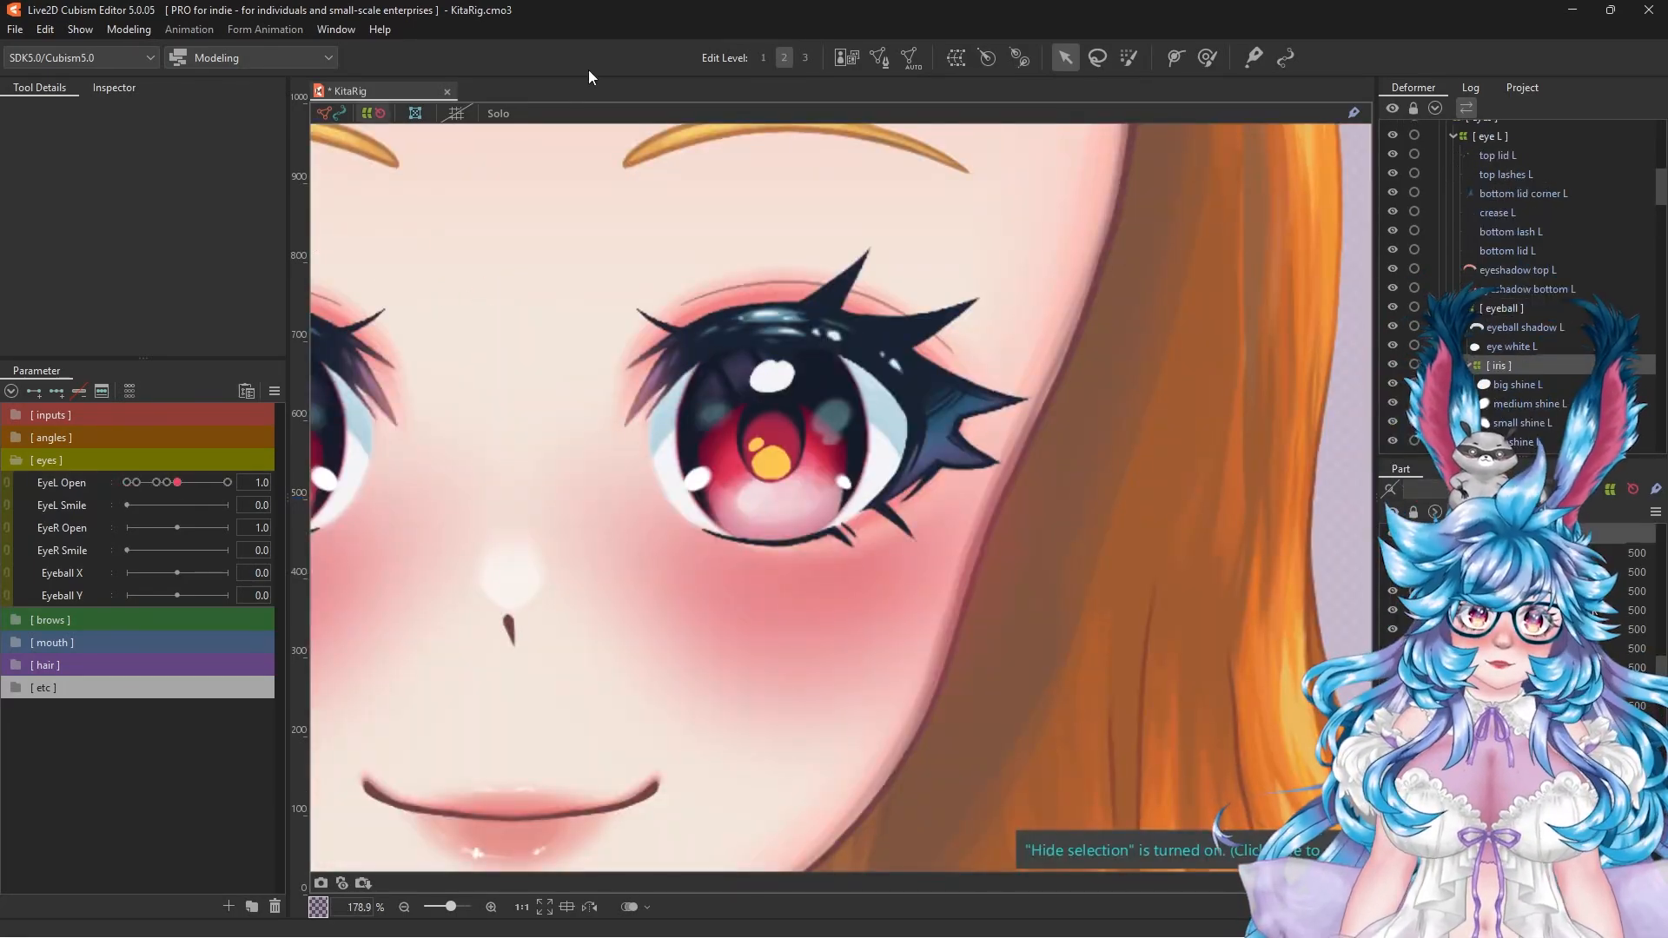
pyautogui.hotkey('ctrl', 's')
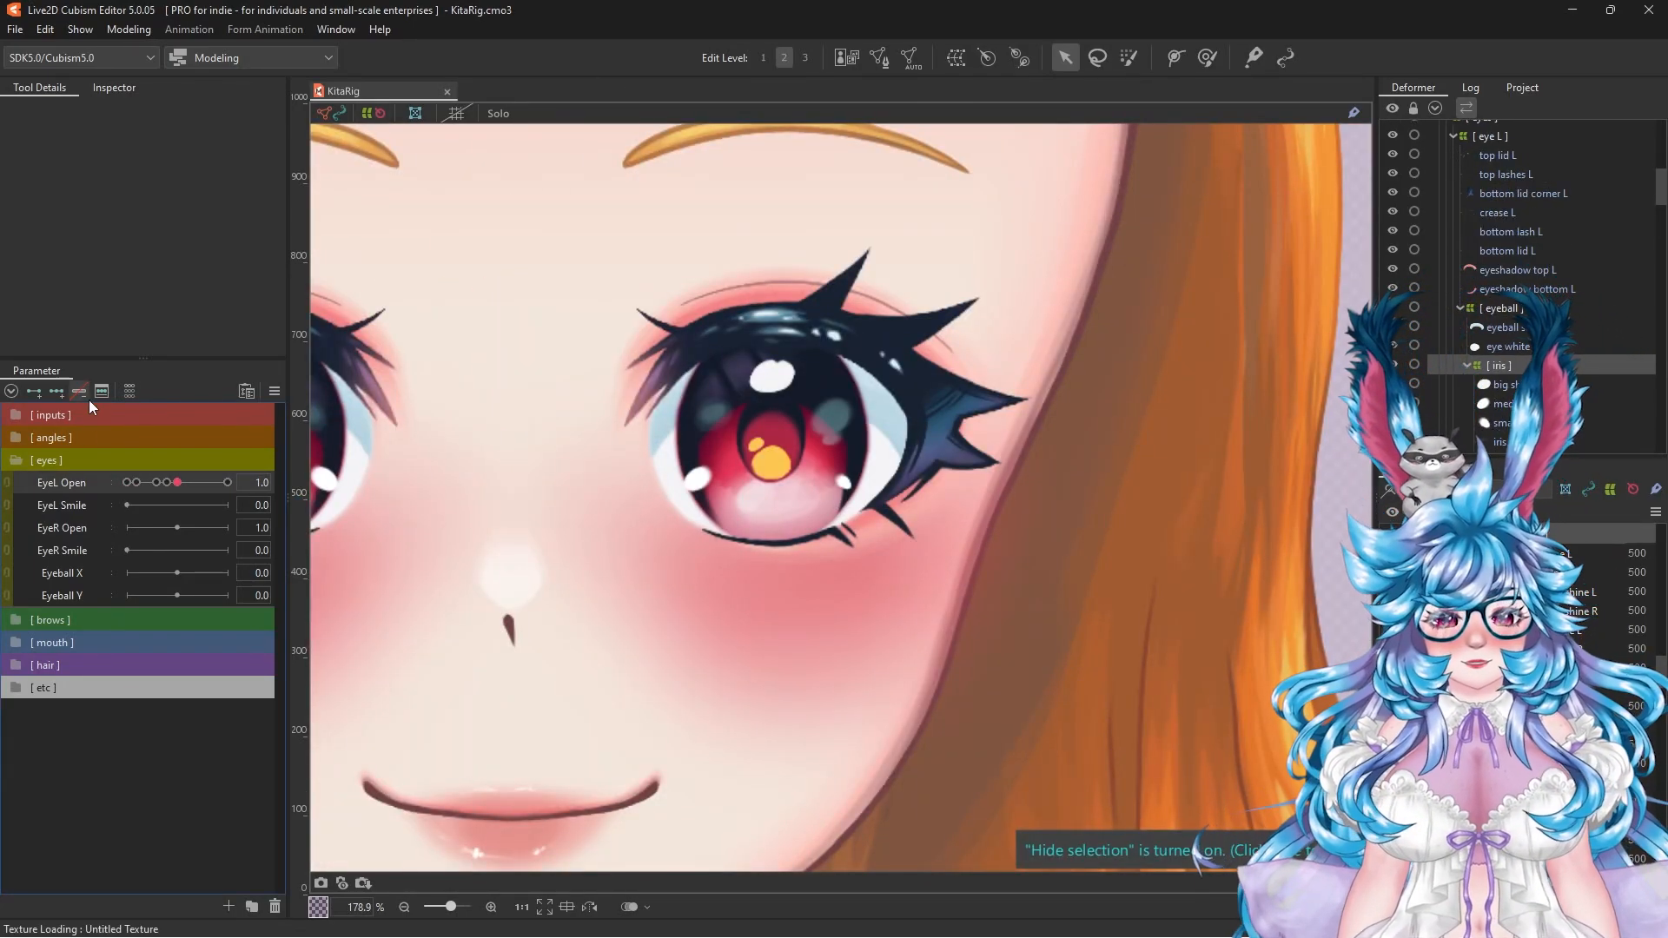
# Step: Add keyforms at 0.2, 0.6, 0.8, 1.0 and 2.0 on EyeL Open for the iris deformer
pyautogui.click(102, 393)
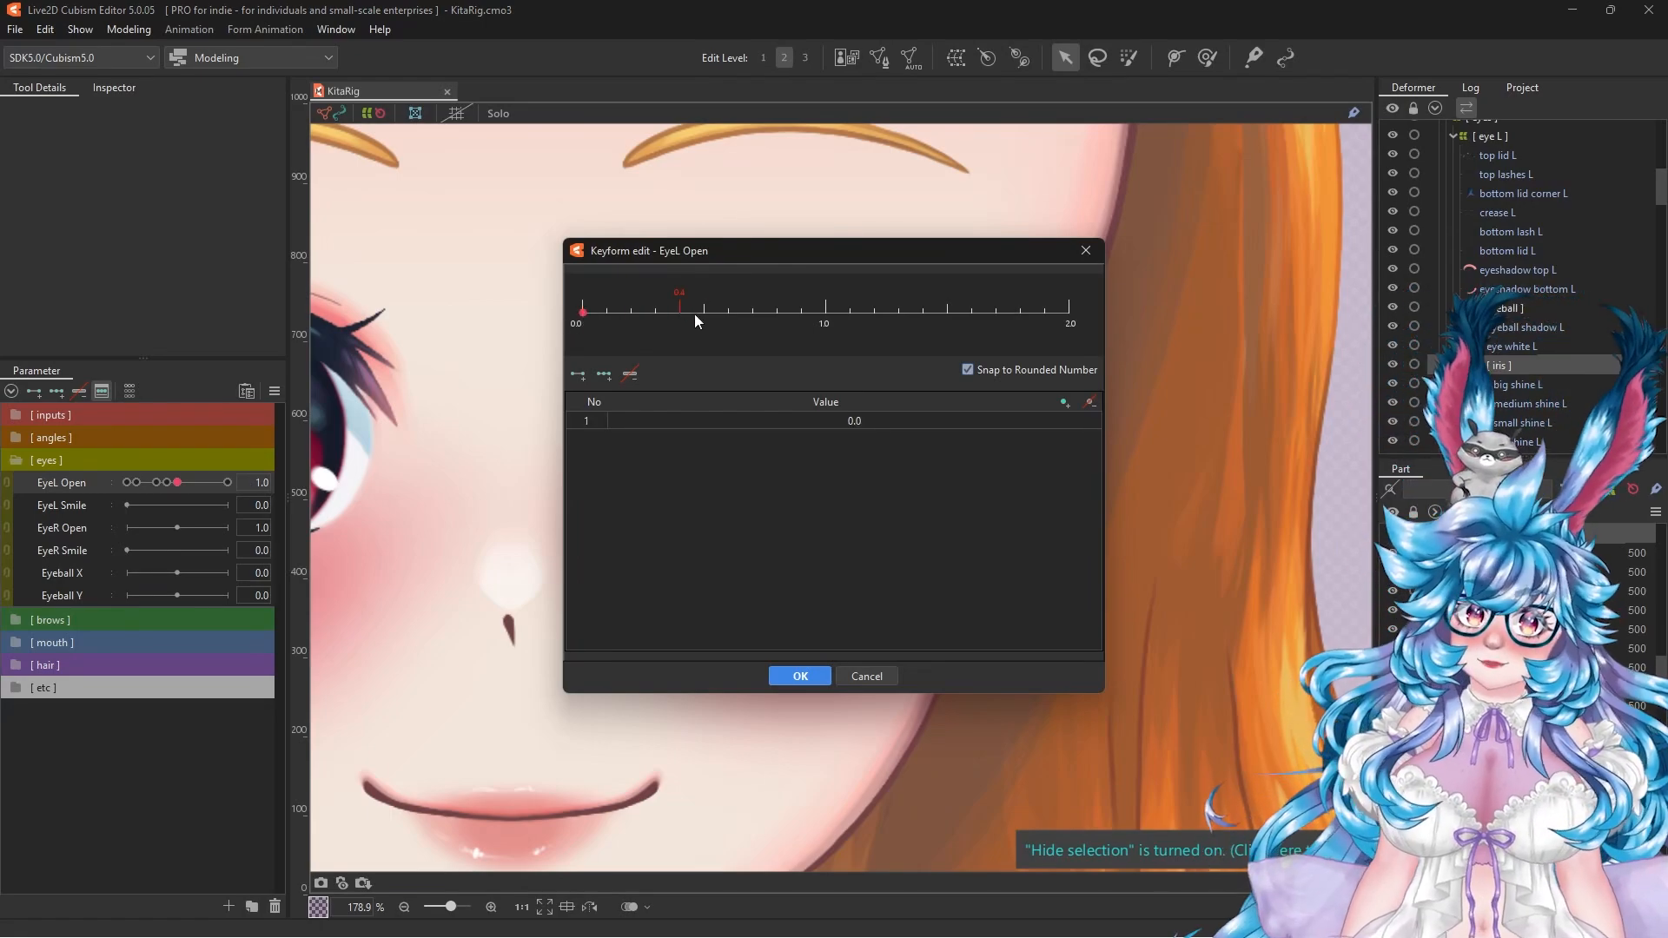
pyautogui.click(631, 313)
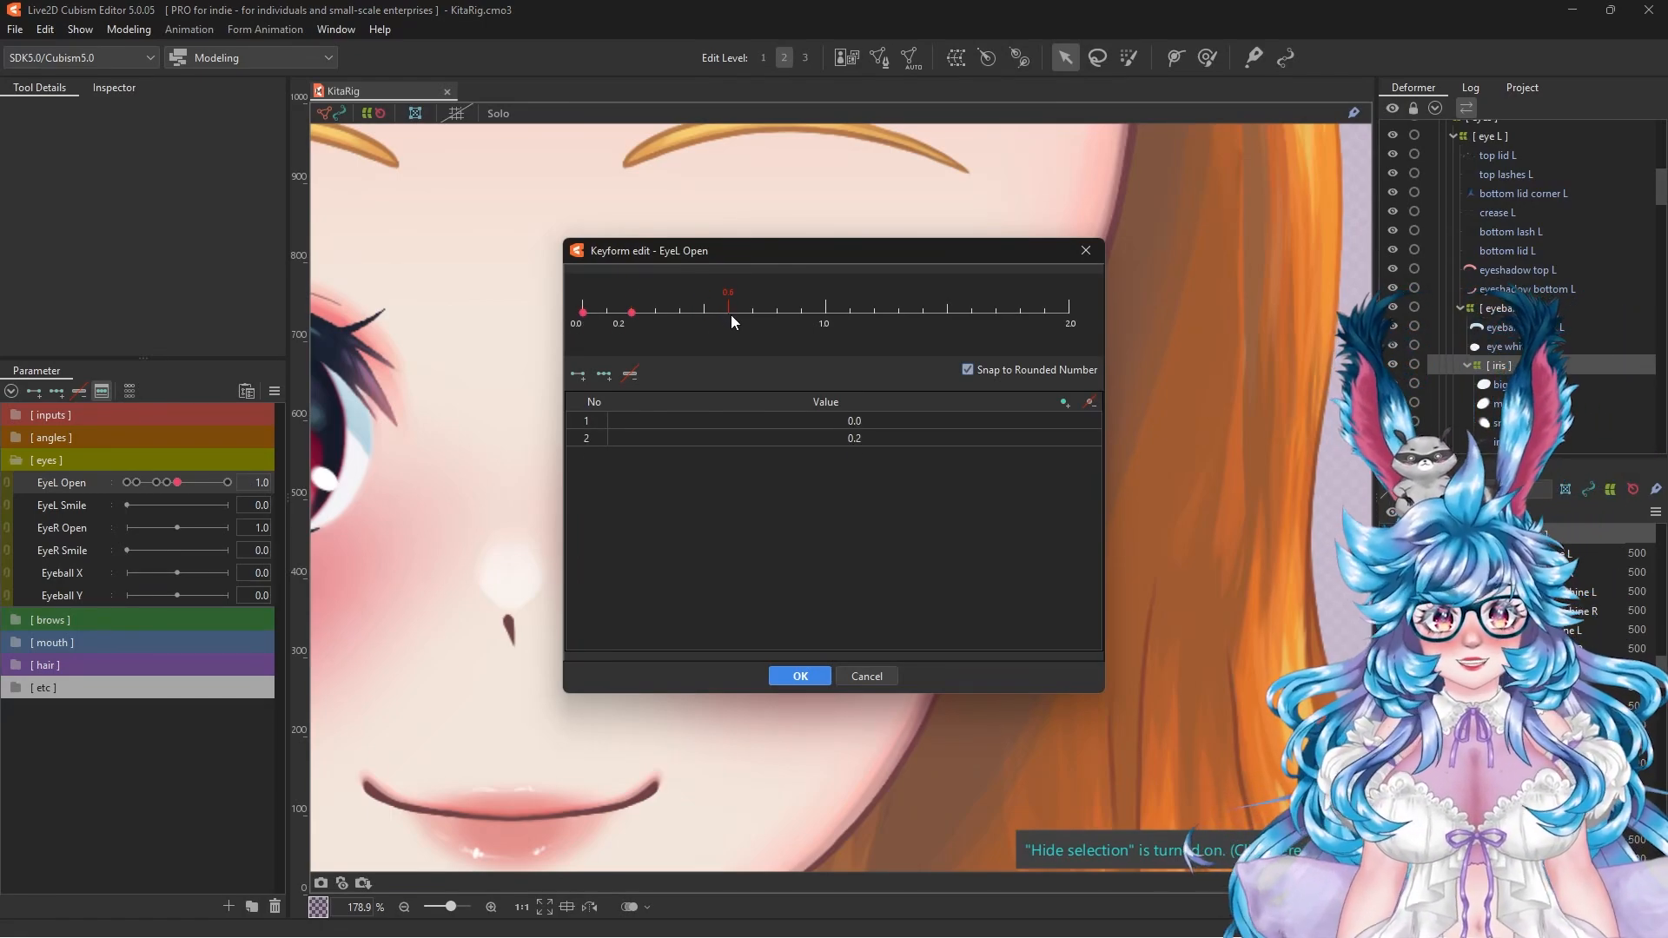
pyautogui.click(729, 313)
pyautogui.click(778, 313)
pyautogui.click(826, 313)
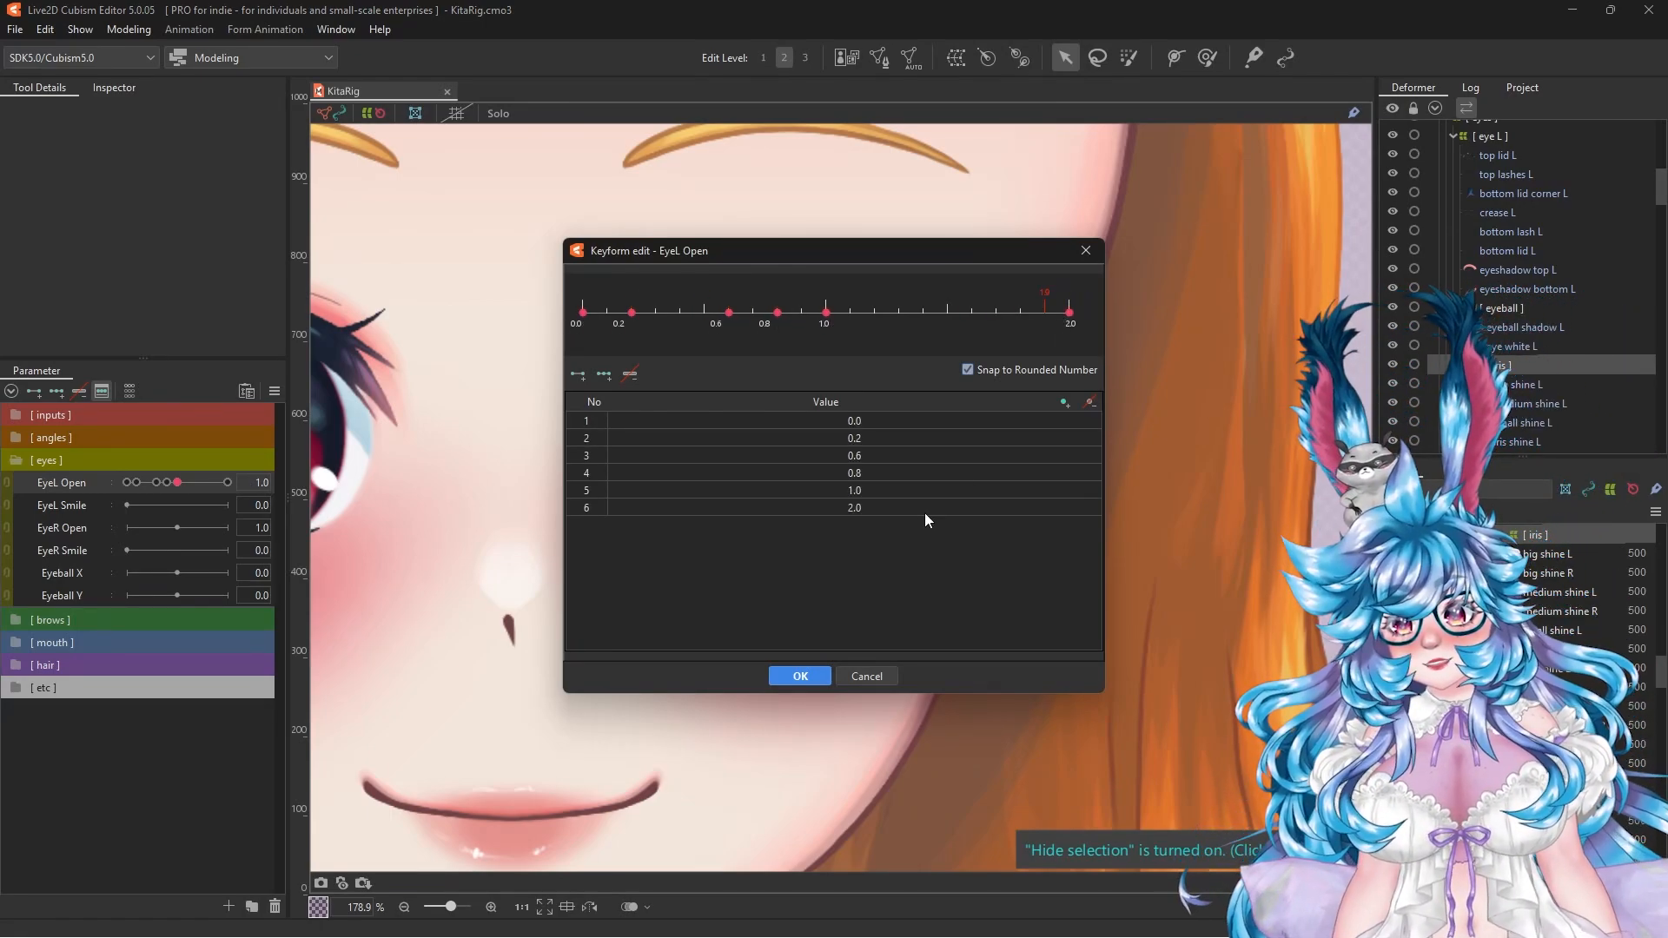
pyautogui.click(800, 675)
# Step: Shrink the iris deformer proportionally around its centre at EyeL Open 2.0
pyautogui.click(229, 484)
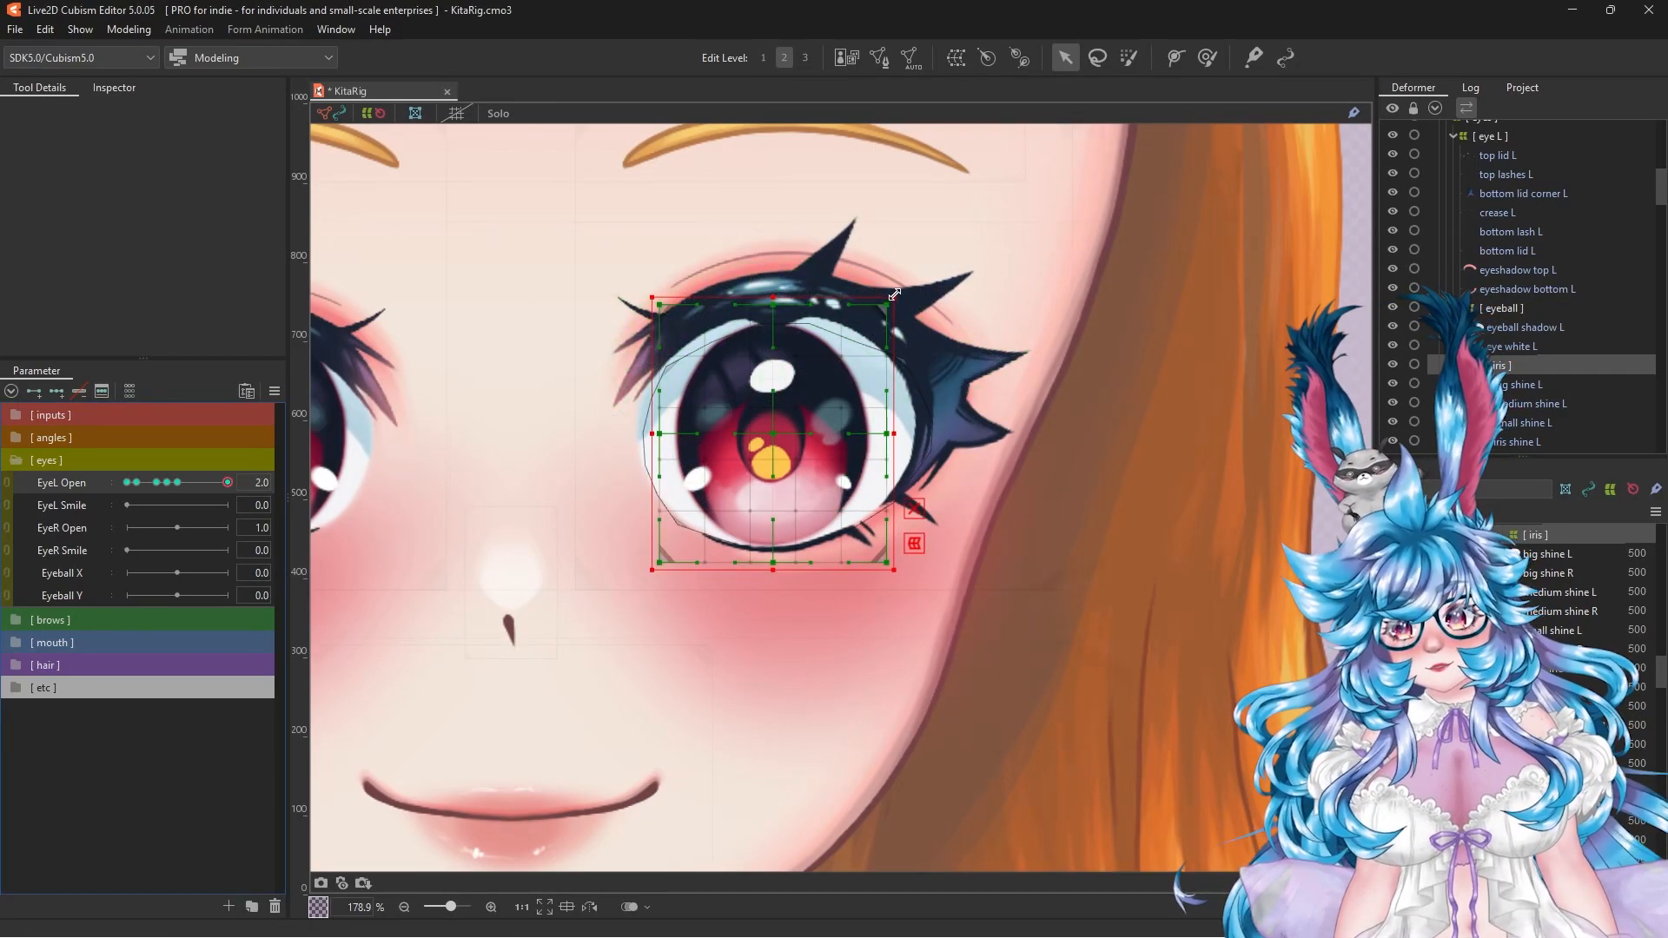
pyautogui.moveTo(894, 296); pyautogui.dragTo(880, 314)
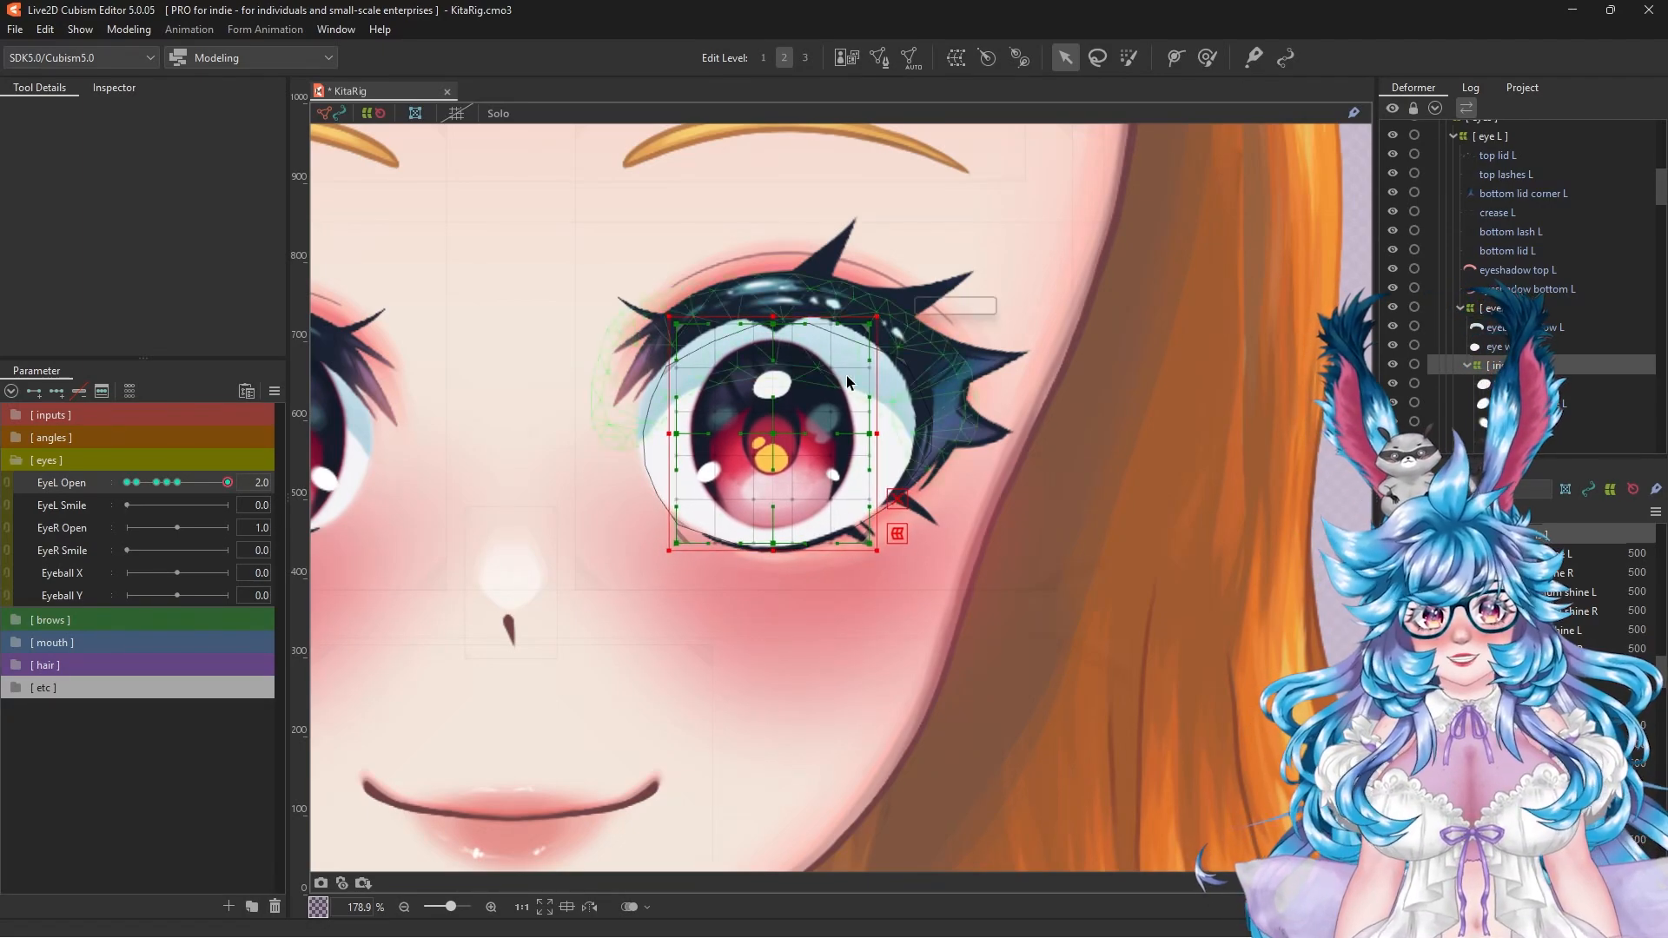
pyautogui.hotkey('ctrl', 't')
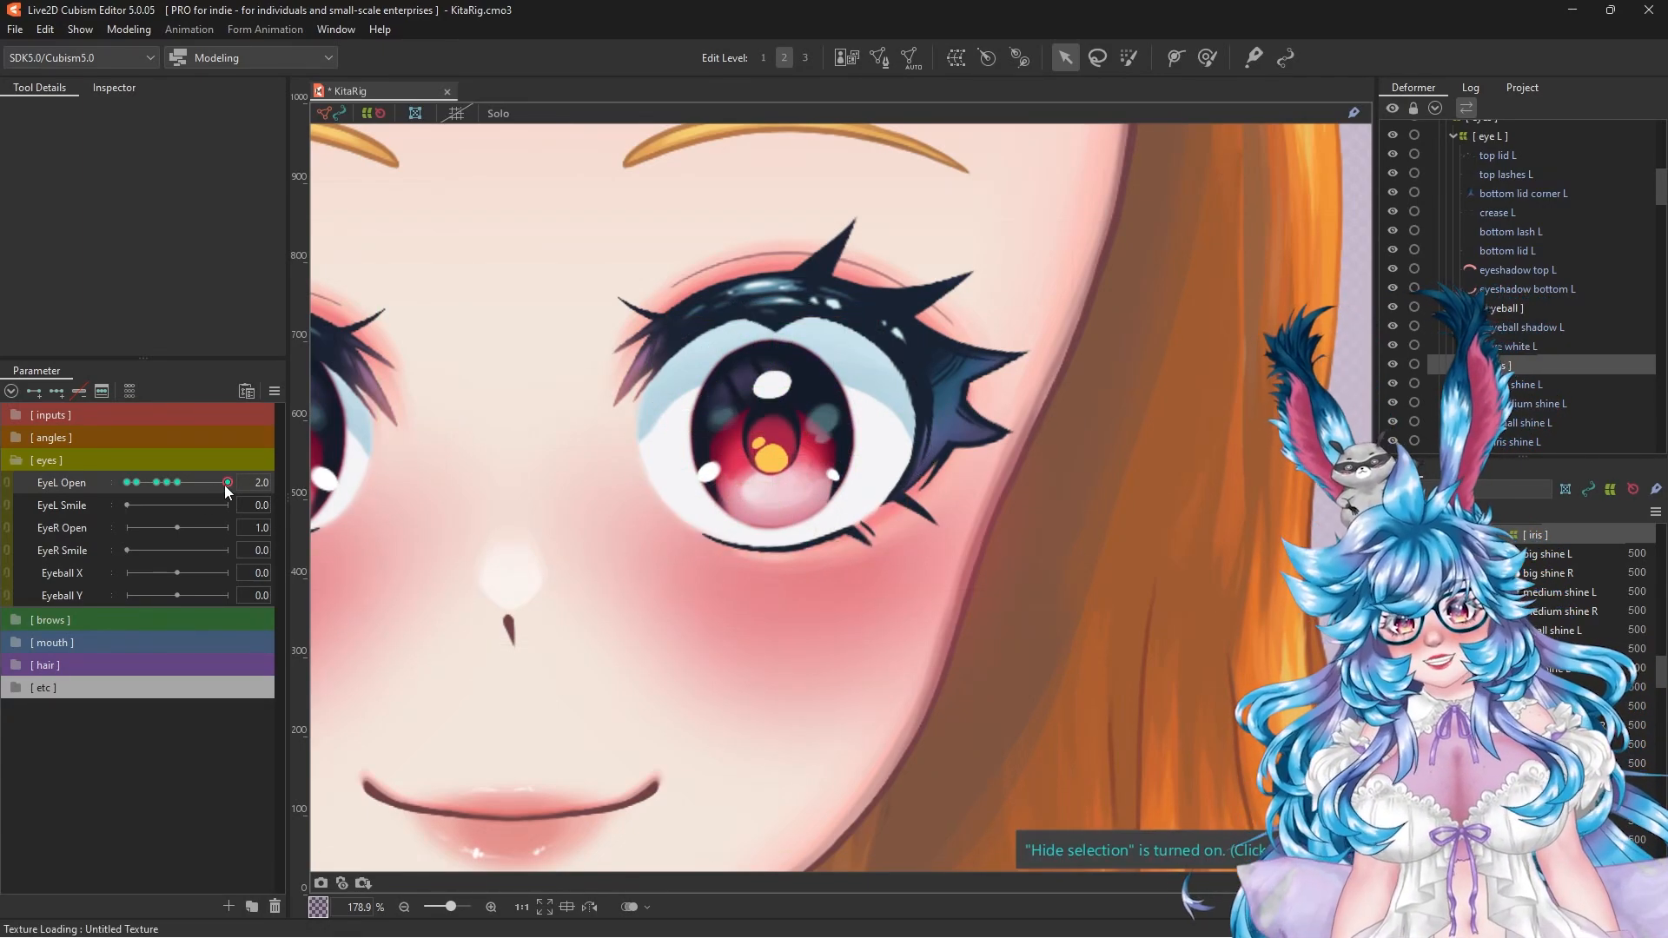
# Step: Enlarge the iris deformer at EyeL Open 0.2 and give it the same size at 0.0
pyautogui.moveTo(225, 485); pyautogui.dragTo(108, 495)
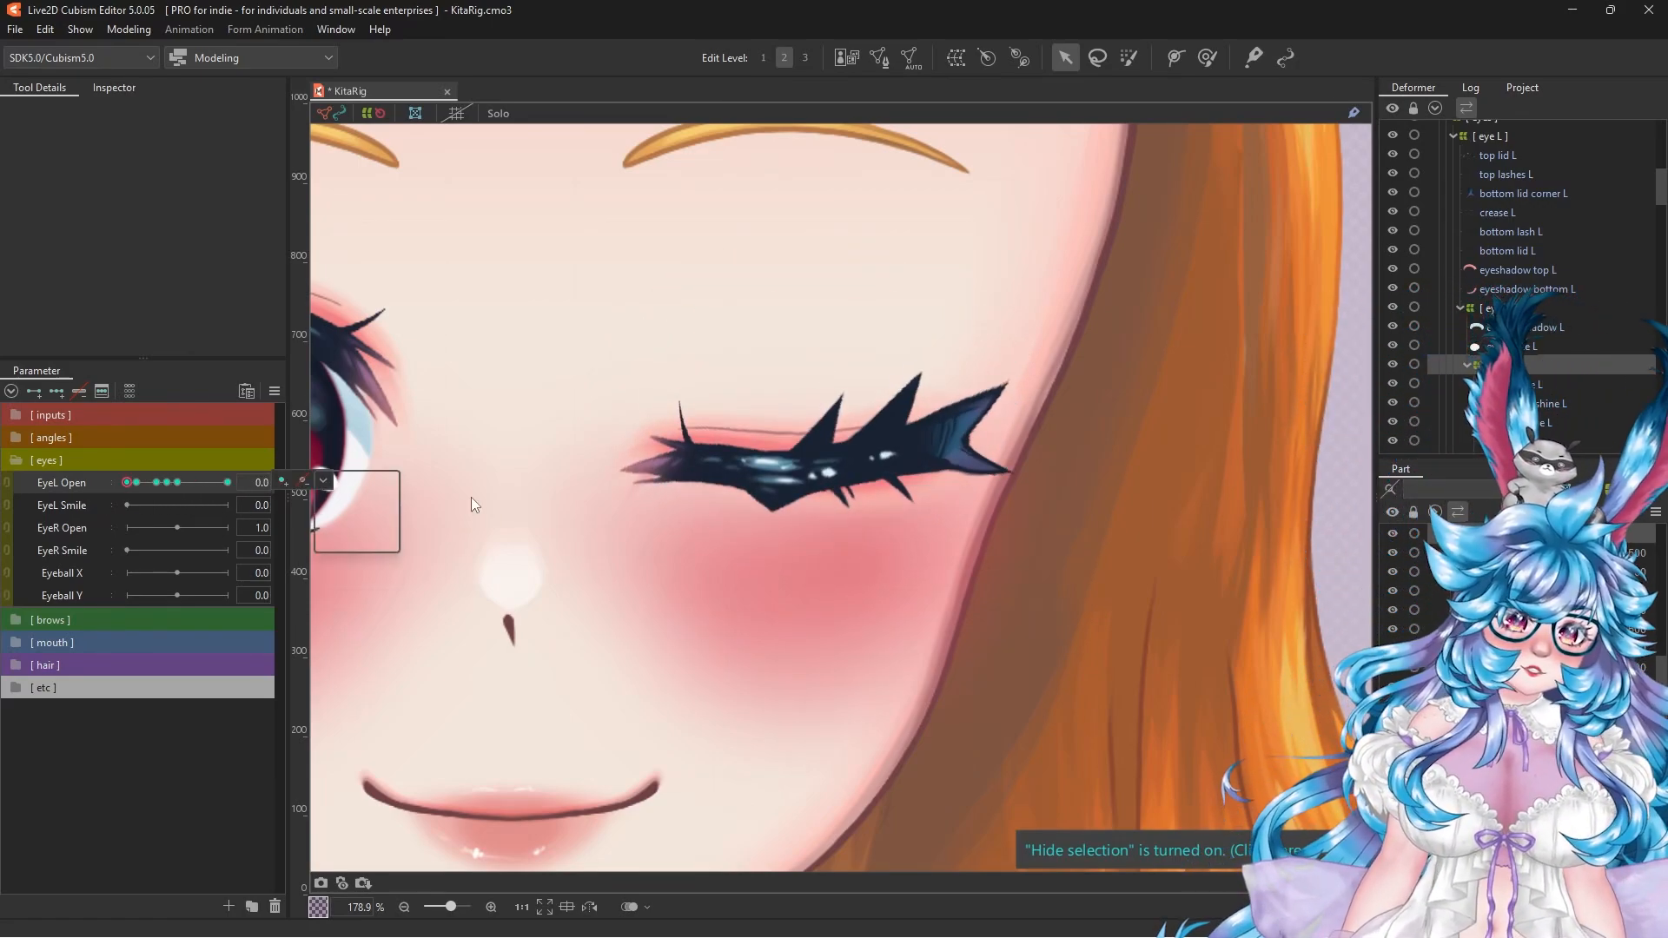
pyautogui.click(136, 483)
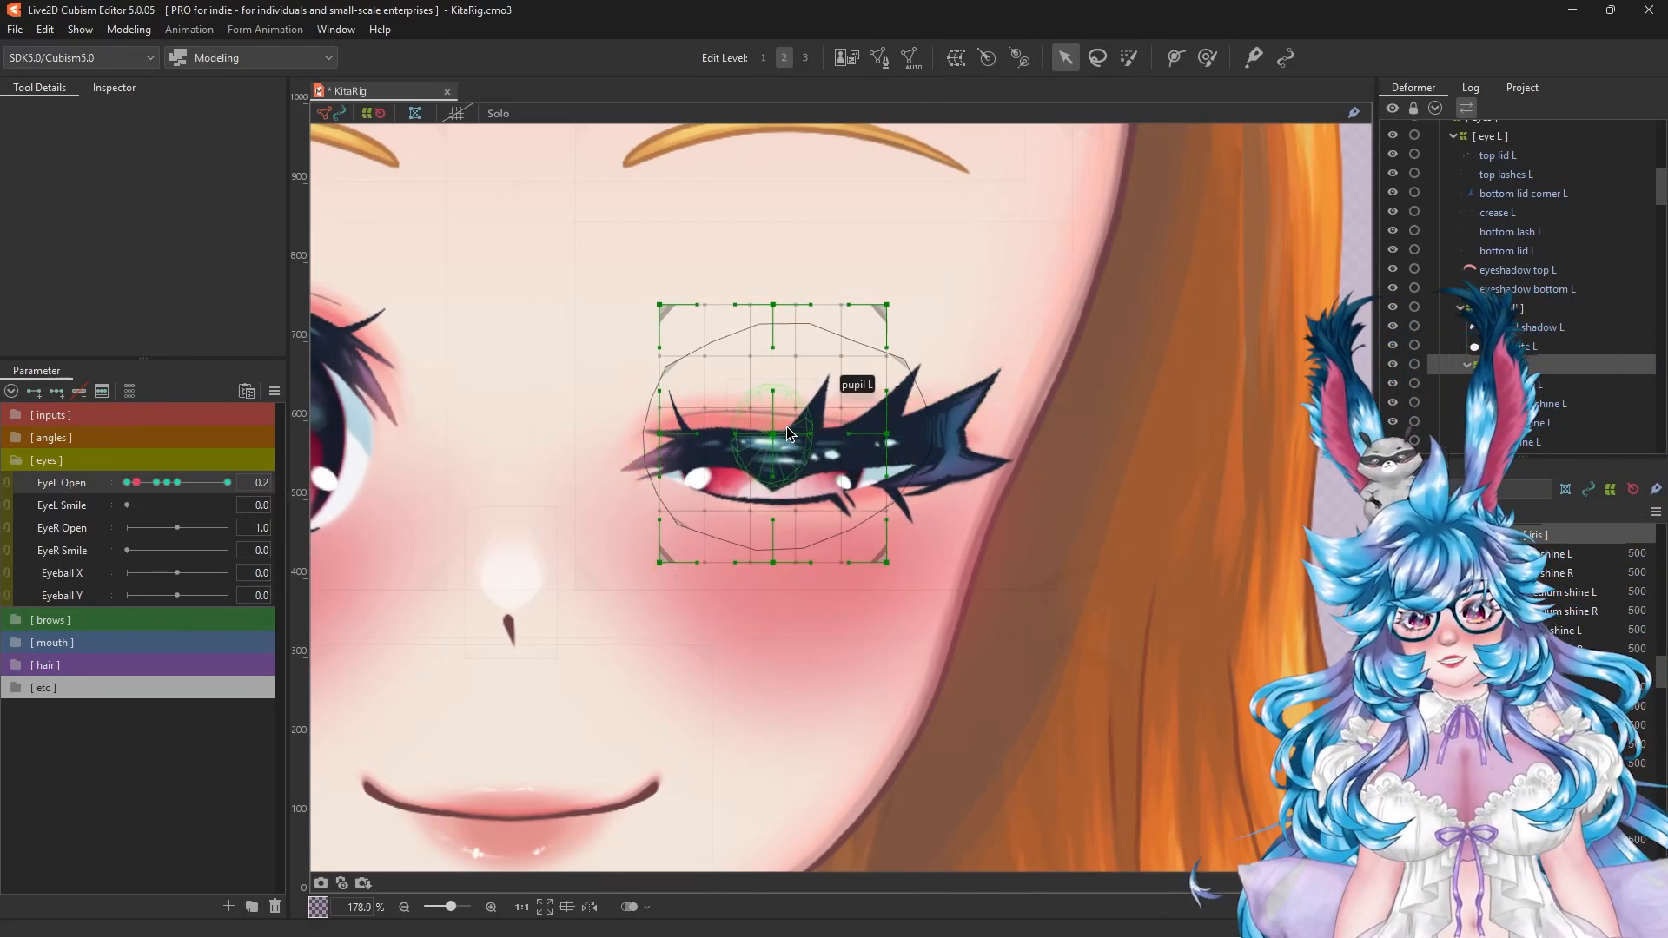
pyautogui.moveTo(898, 296); pyautogui.dragTo(912, 285)
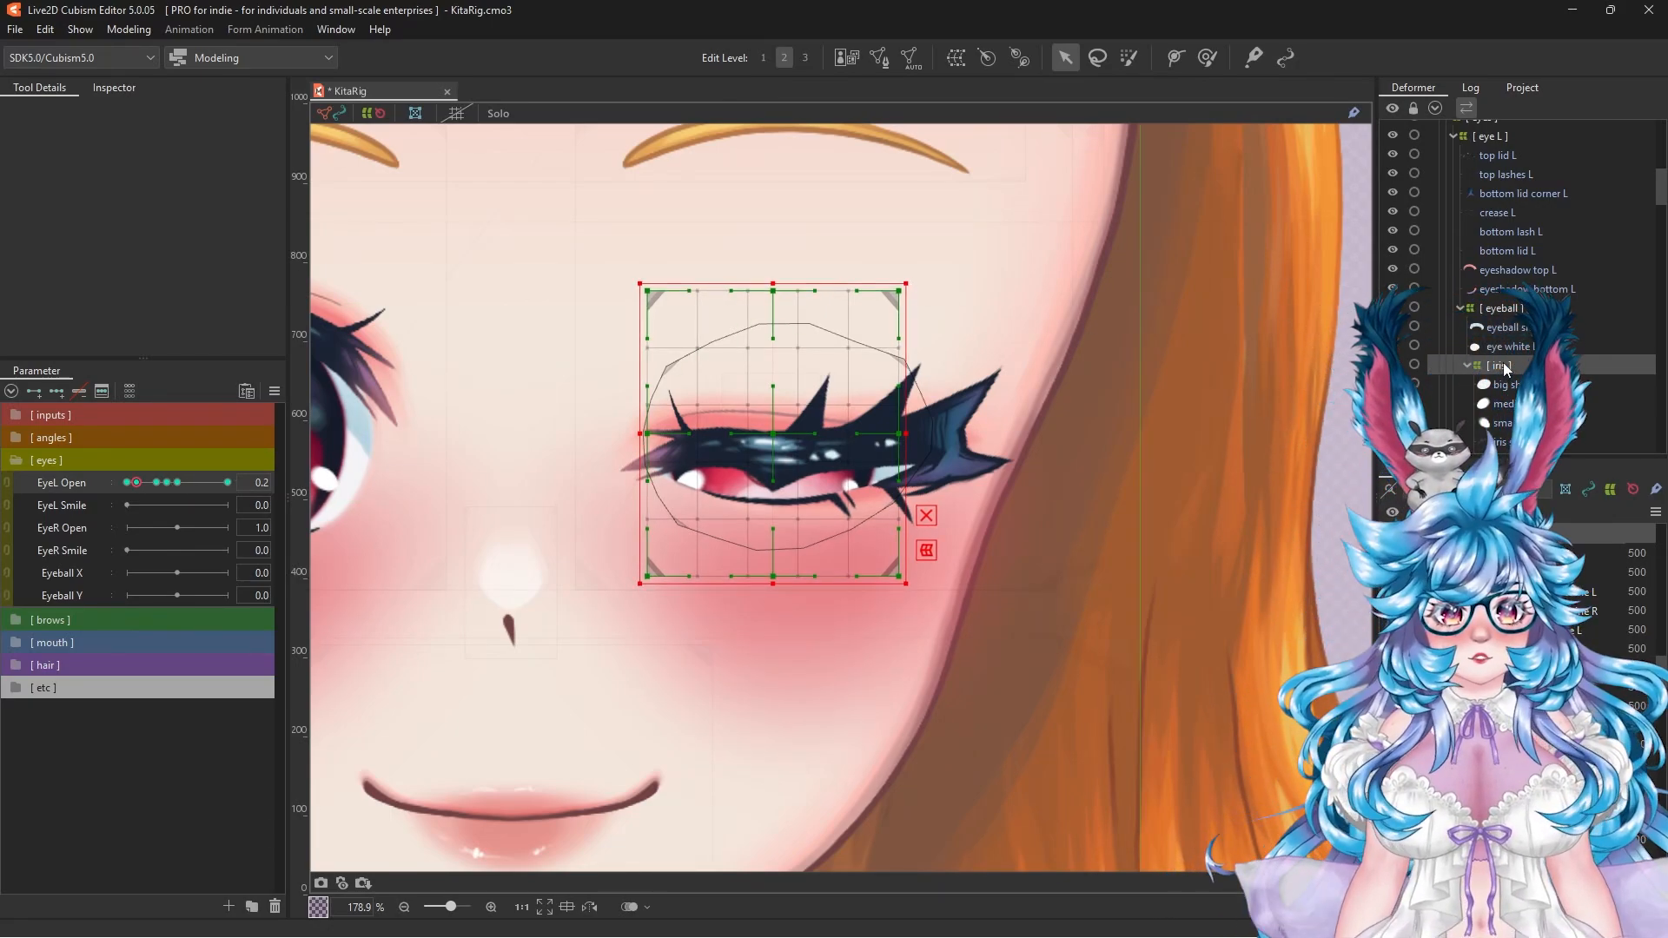
pyautogui.moveTo(134, 483); pyautogui.dragTo(66, 495)
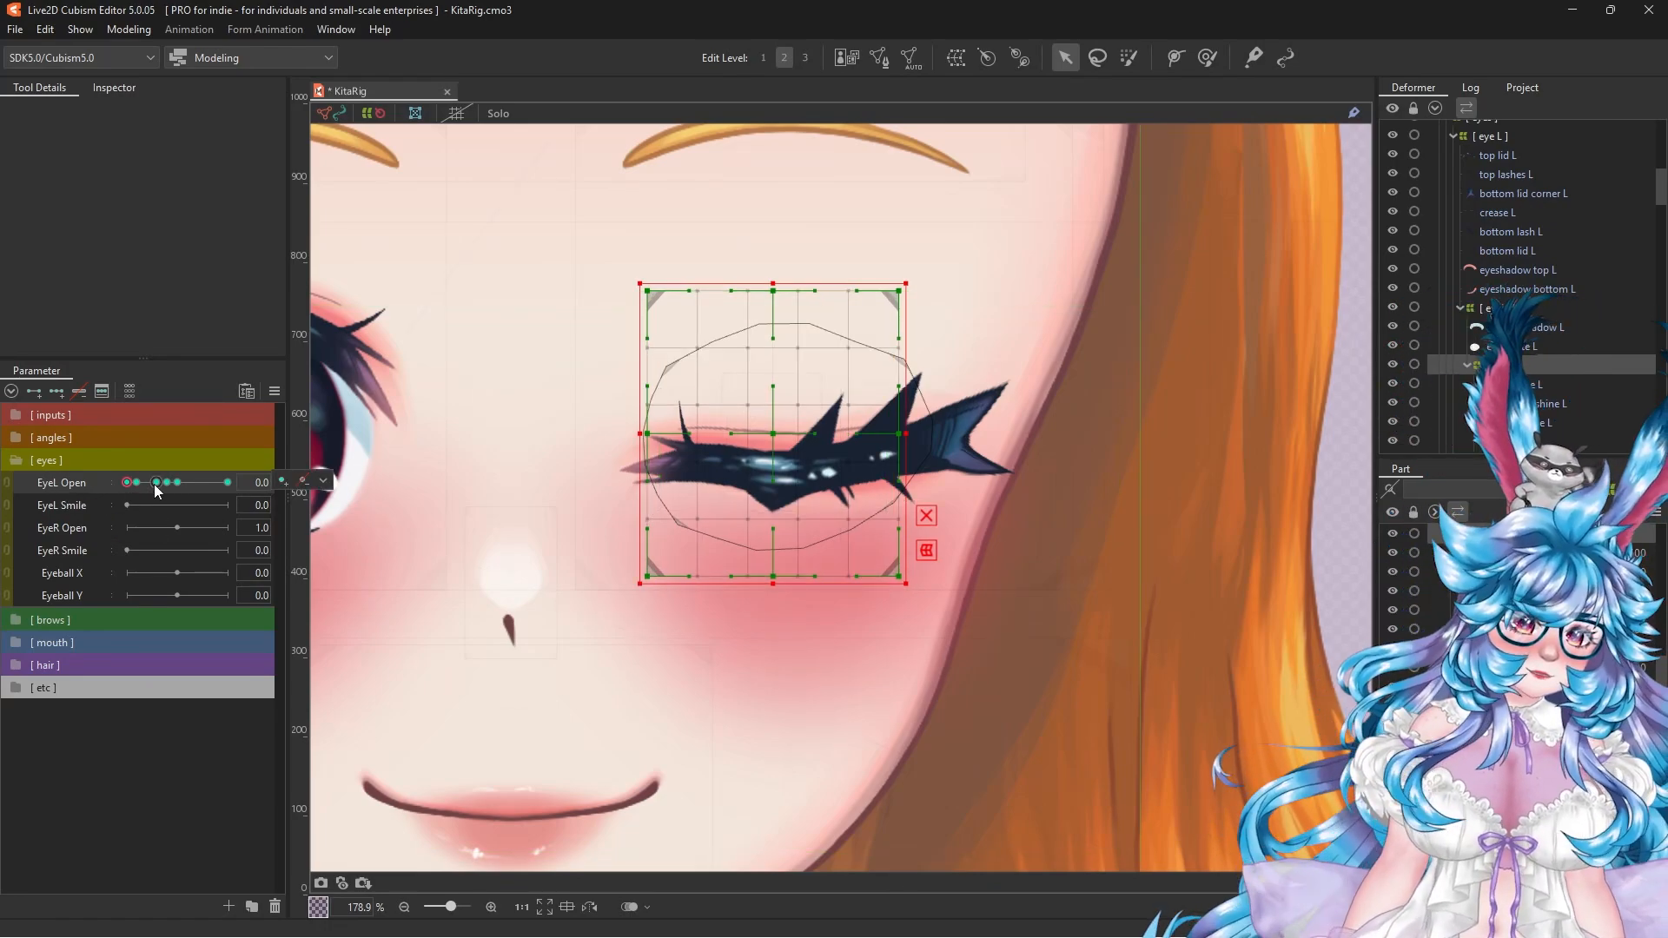
# Step: Enlarge the iris deformer slightly at EyeL Open 0.6, and scrub EyeL Open to 2.0 to check the size change
pyautogui.click(156, 483)
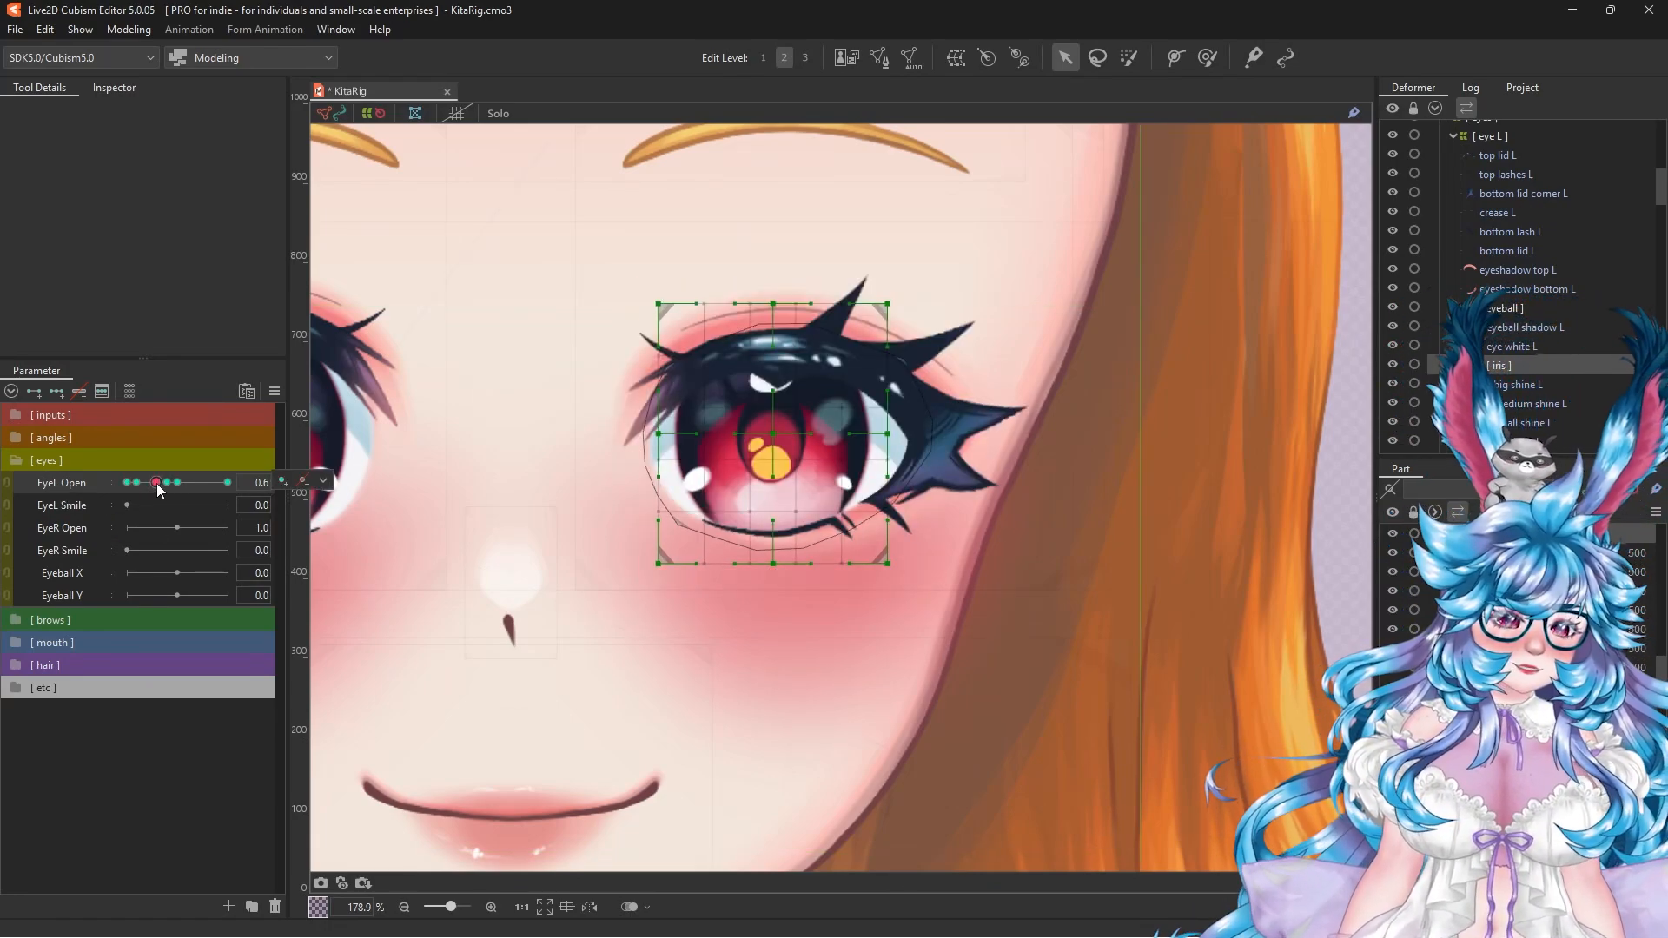
pyautogui.click(775, 444)
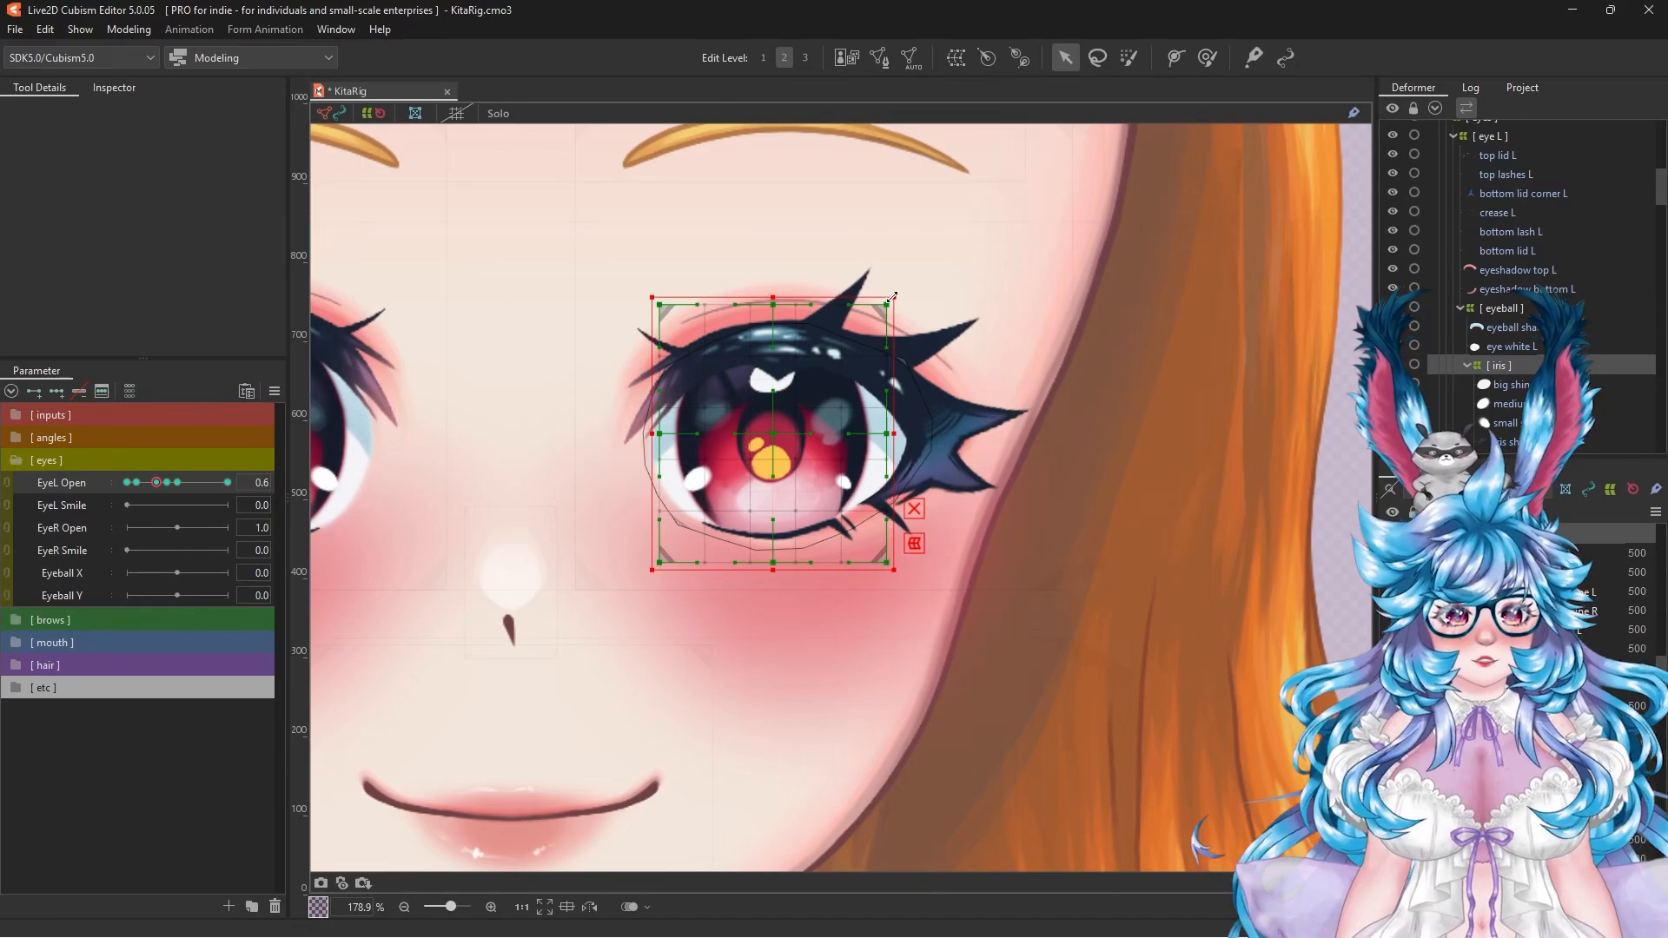
pyautogui.moveTo(894, 295); pyautogui.dragTo(898, 295)
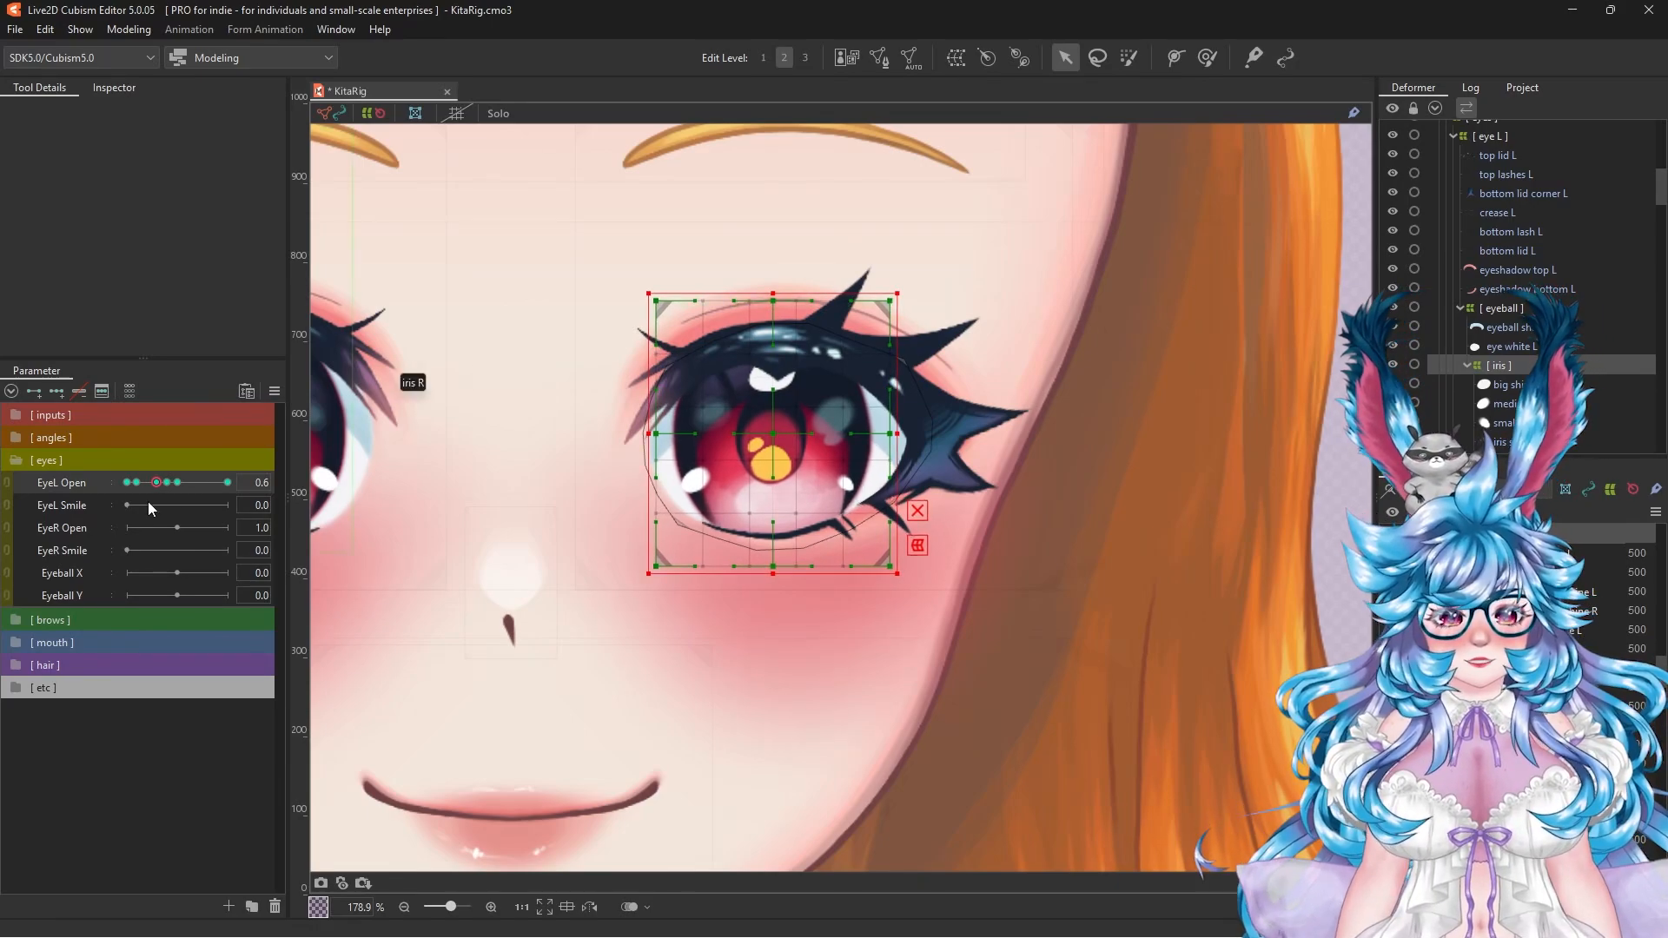
pyautogui.moveTo(156, 483); pyautogui.dragTo(242, 509)
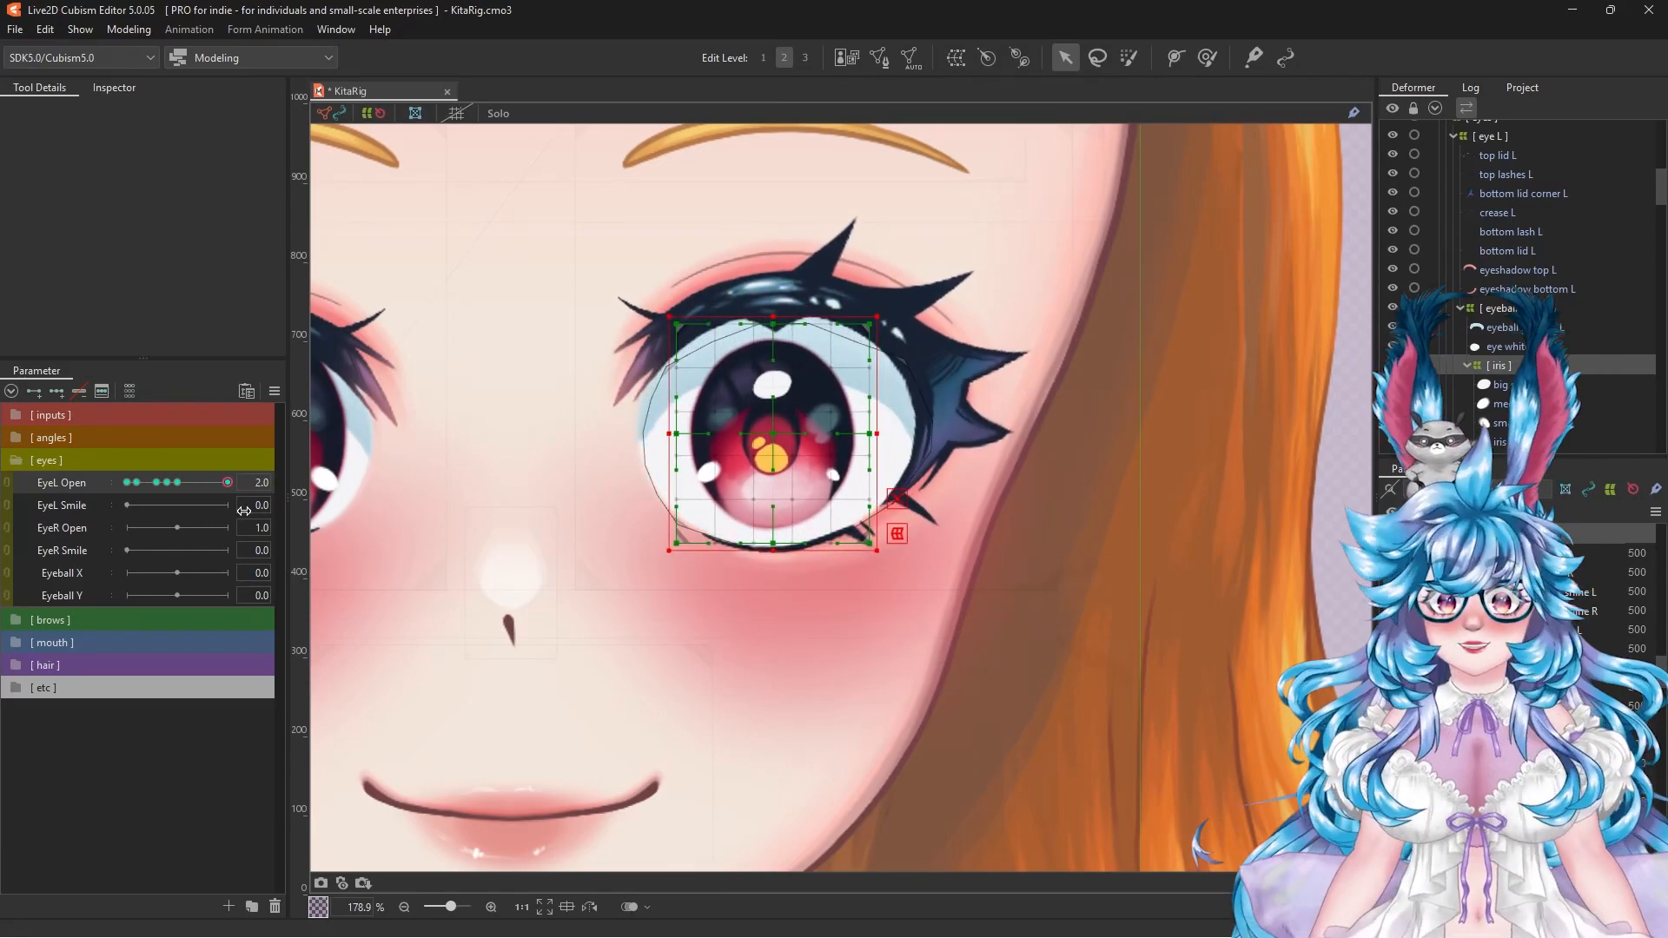
pyautogui.scroll(-3, 757, 381)
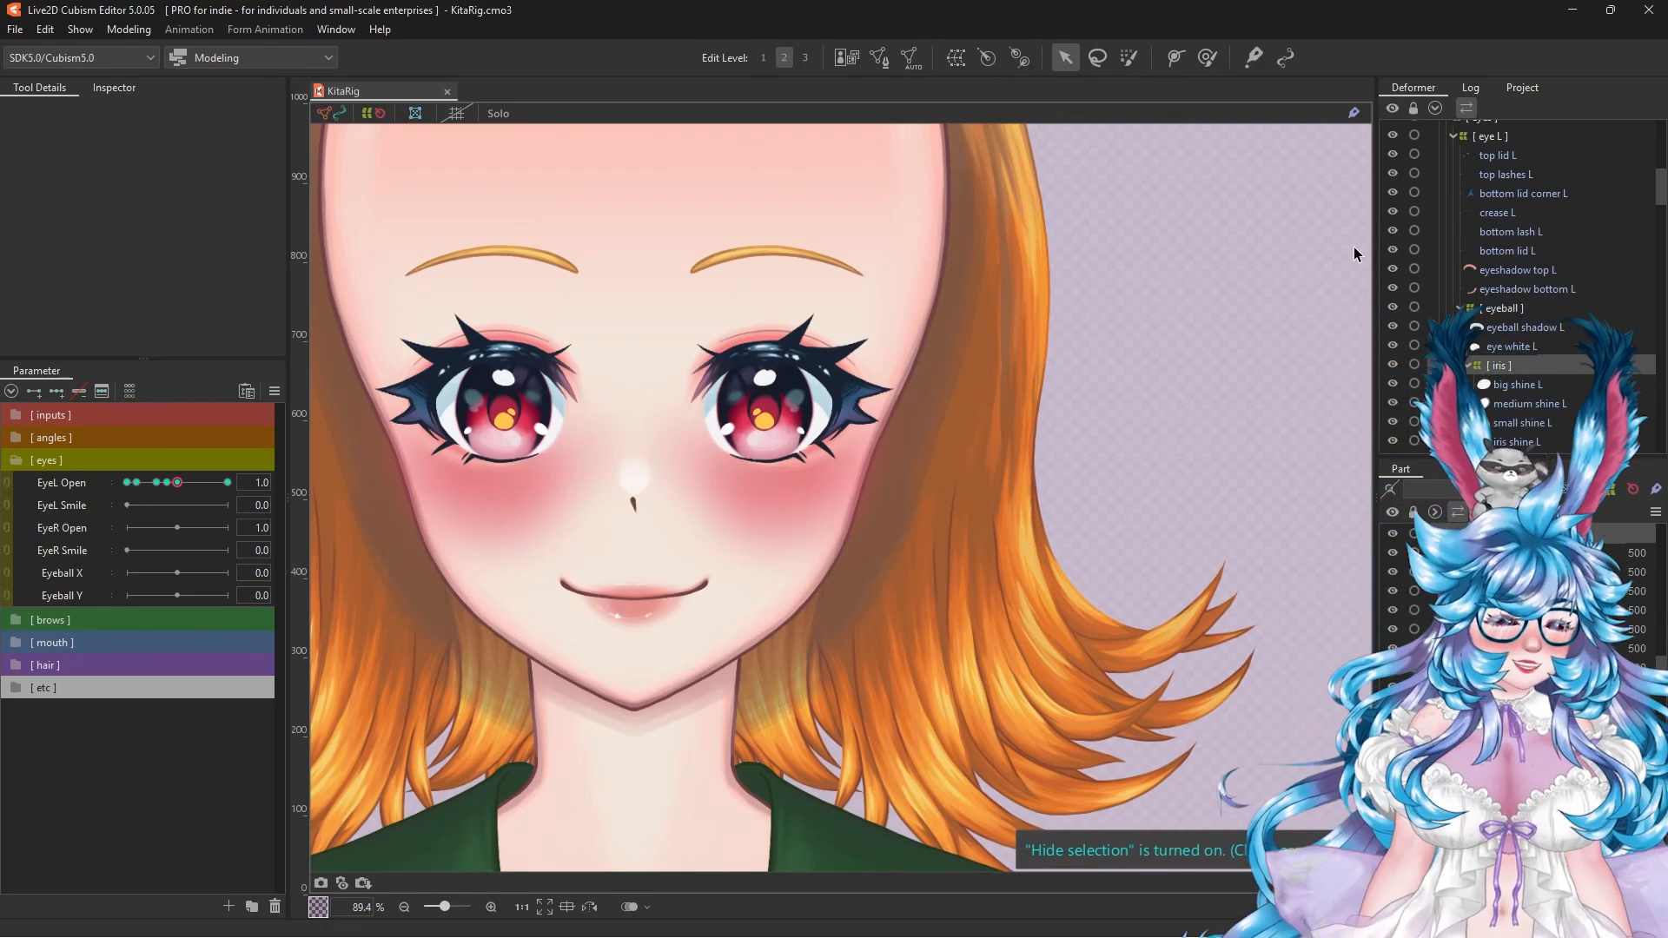
# Step: Add two keyforms on EyeL Smile for bottom lid corner L, crease L, bottom lash L, bottom lid L, eyeshadow bottom L and eye white L
pyautogui.moveTo(1508, 287); pyautogui.dragTo(1494, 195)
pyautogui.keyDown('ctrl'); pyautogui.click(1494, 195); pyautogui.keyUp('ctrl')
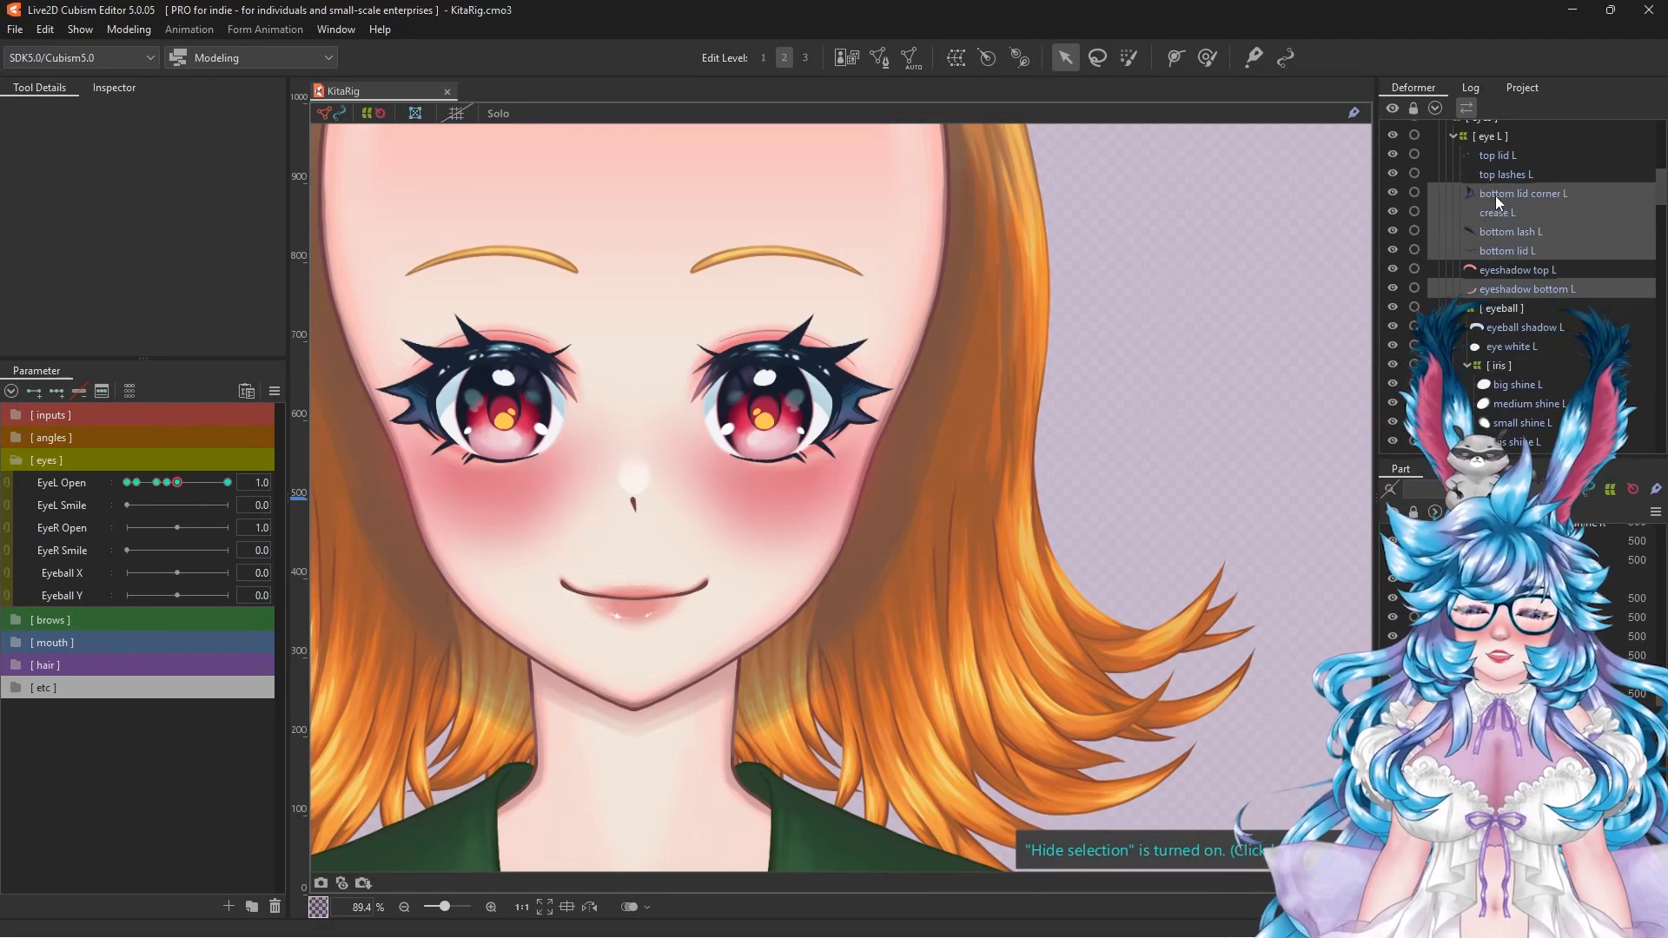
pyautogui.keyDown('ctrl'); pyautogui.click(1504, 344); pyautogui.keyUp('ctrl')
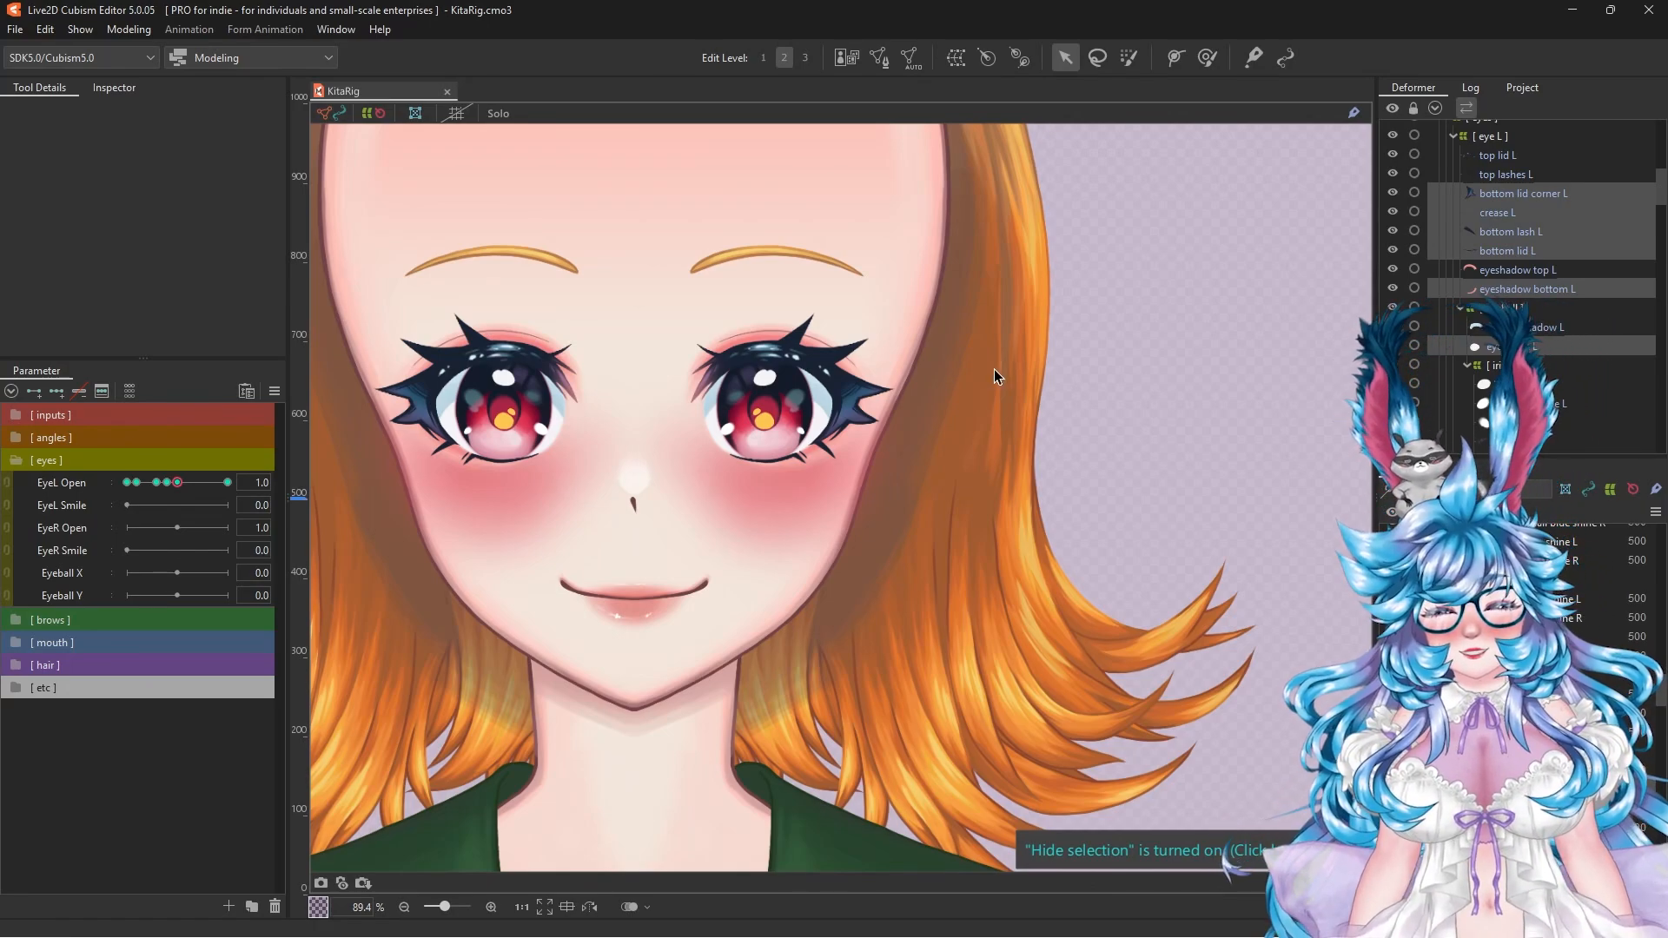
pyautogui.click(56, 497)
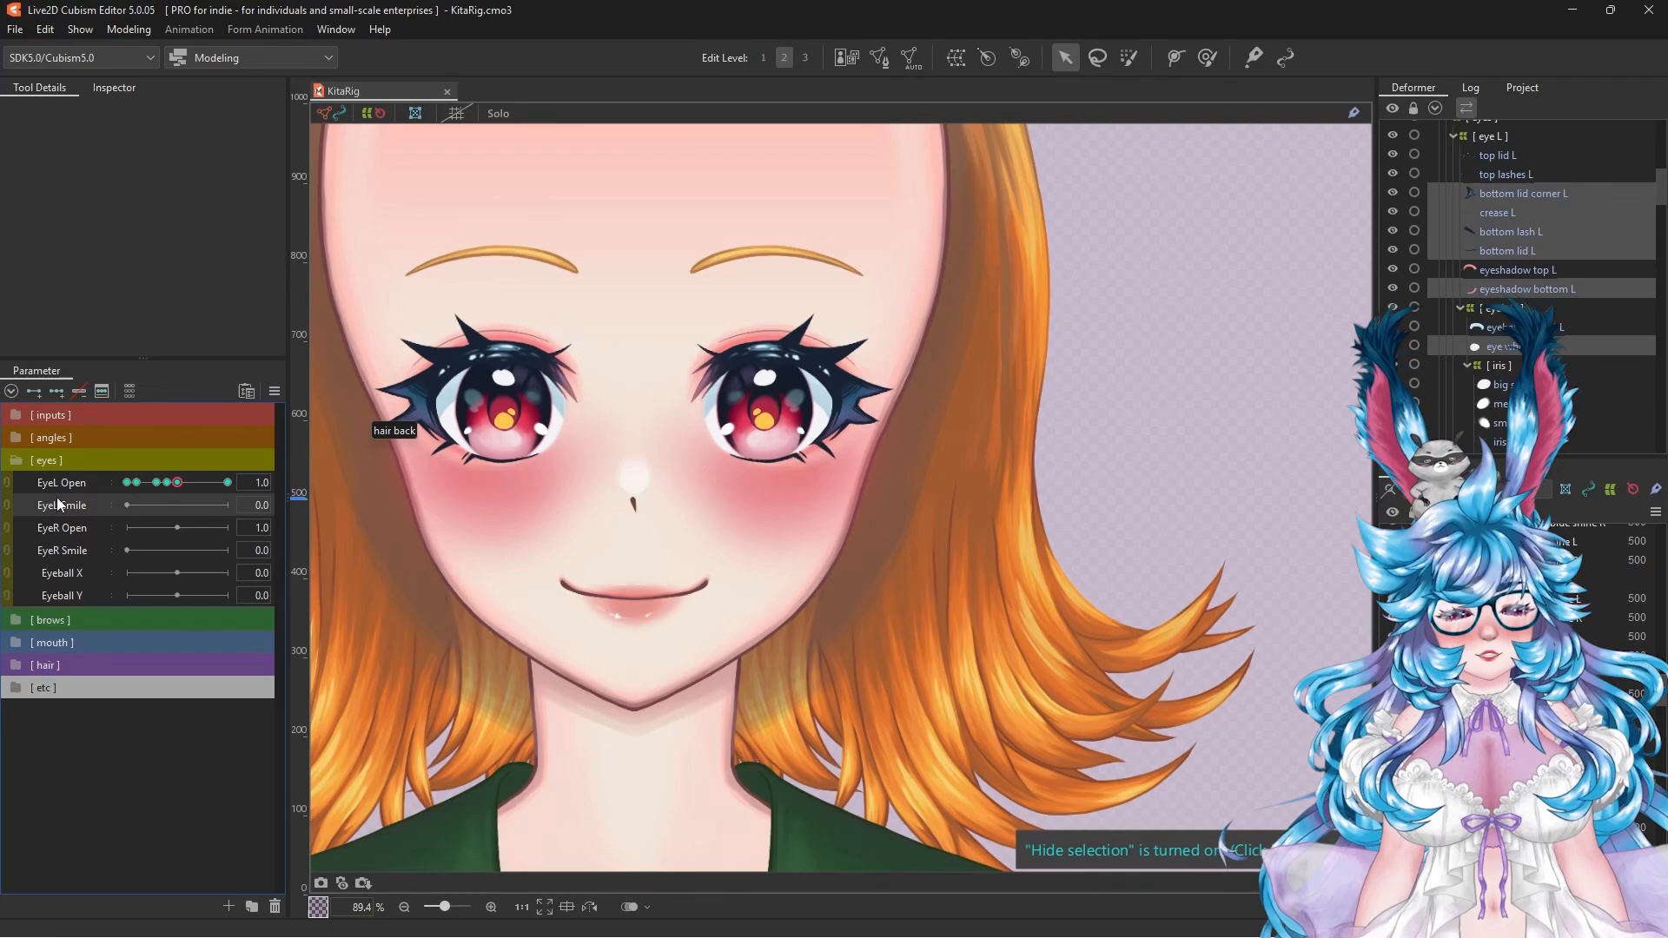
pyautogui.click(34, 390)
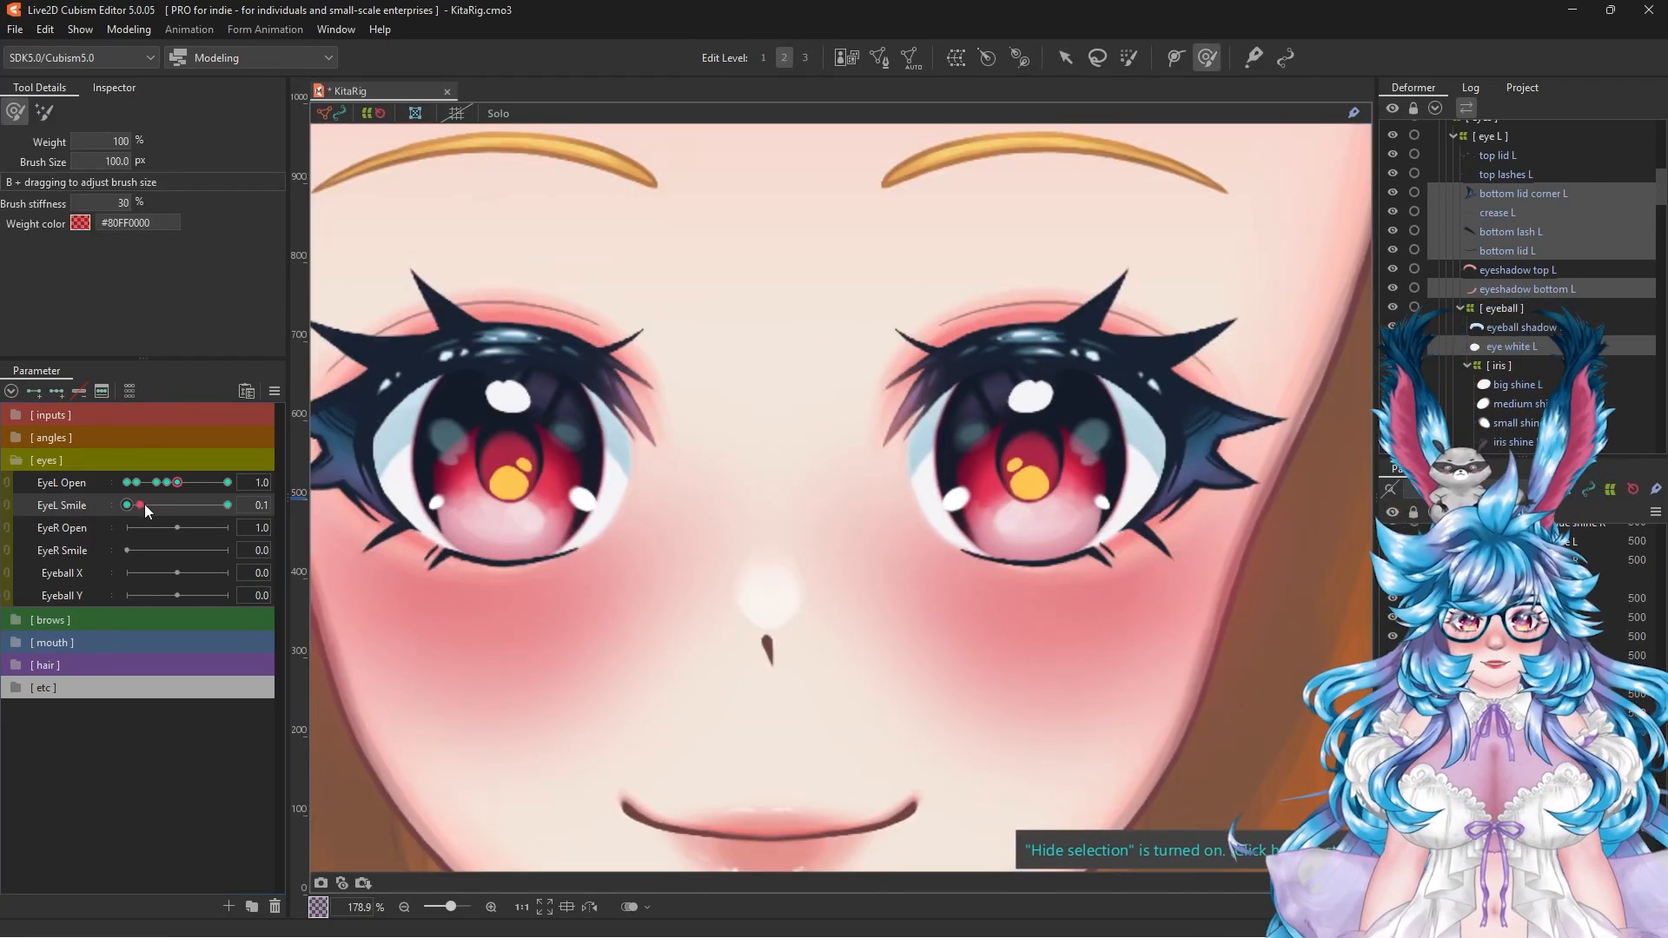
# Step: Push the left eye's bottom lid parts upward with the deform brush at EyeL Smile 1.0
pyautogui.moveTo(136, 504); pyautogui.dragTo(257, 506)
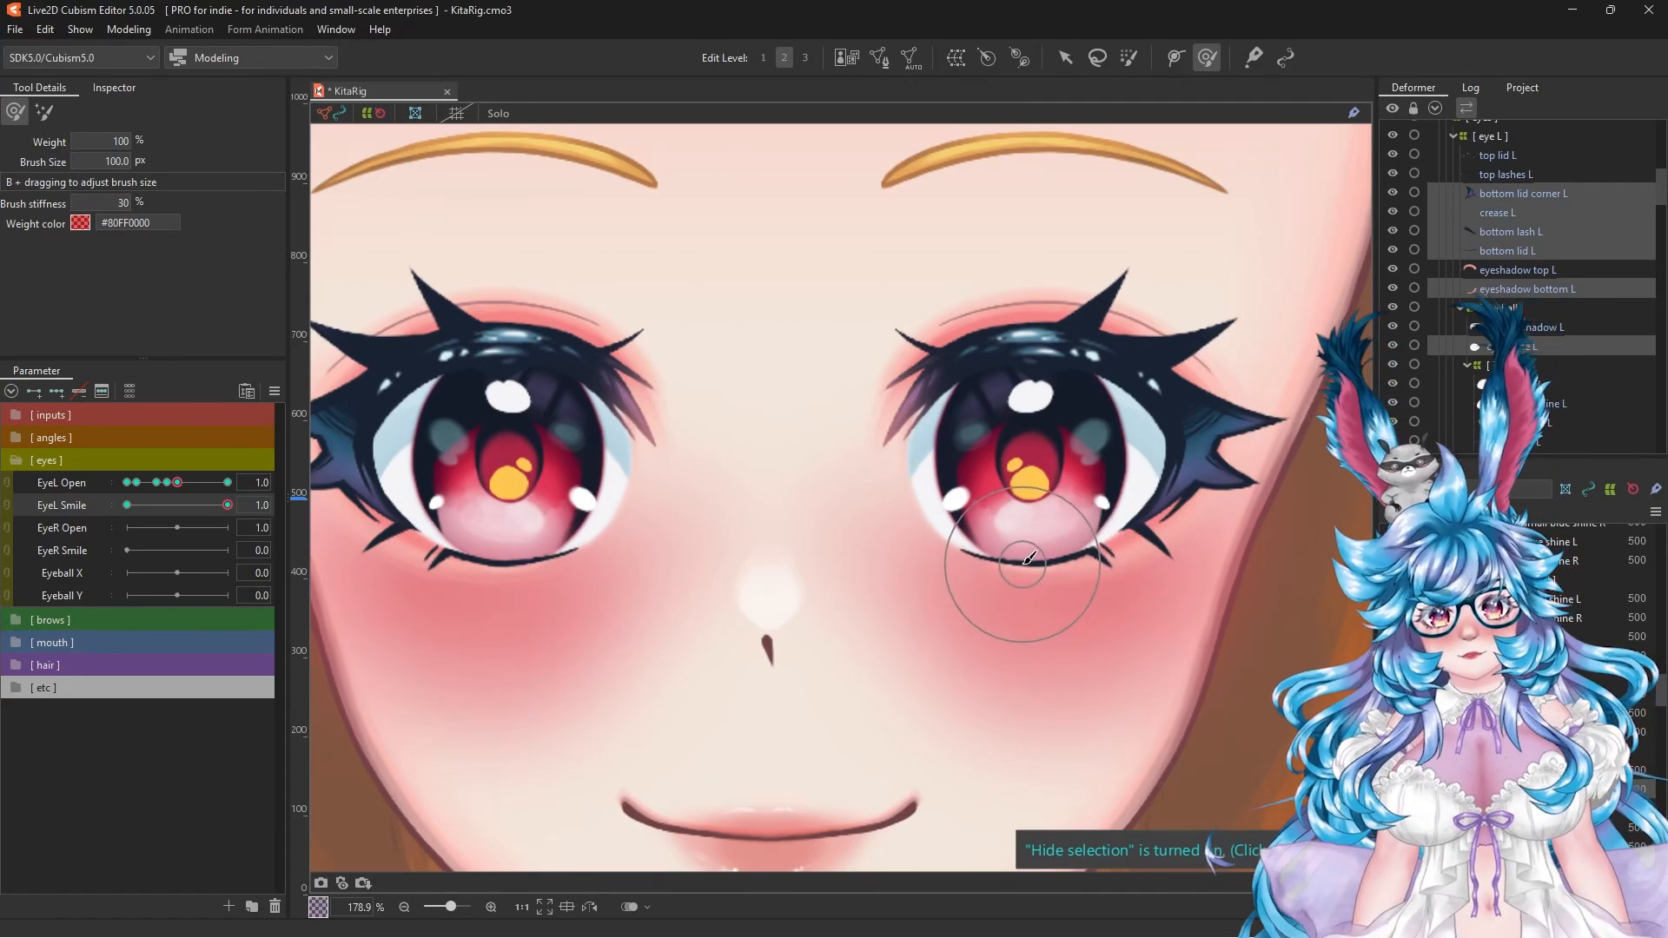
pyautogui.moveTo(1024, 559); pyautogui.dragTo(1060, 571)
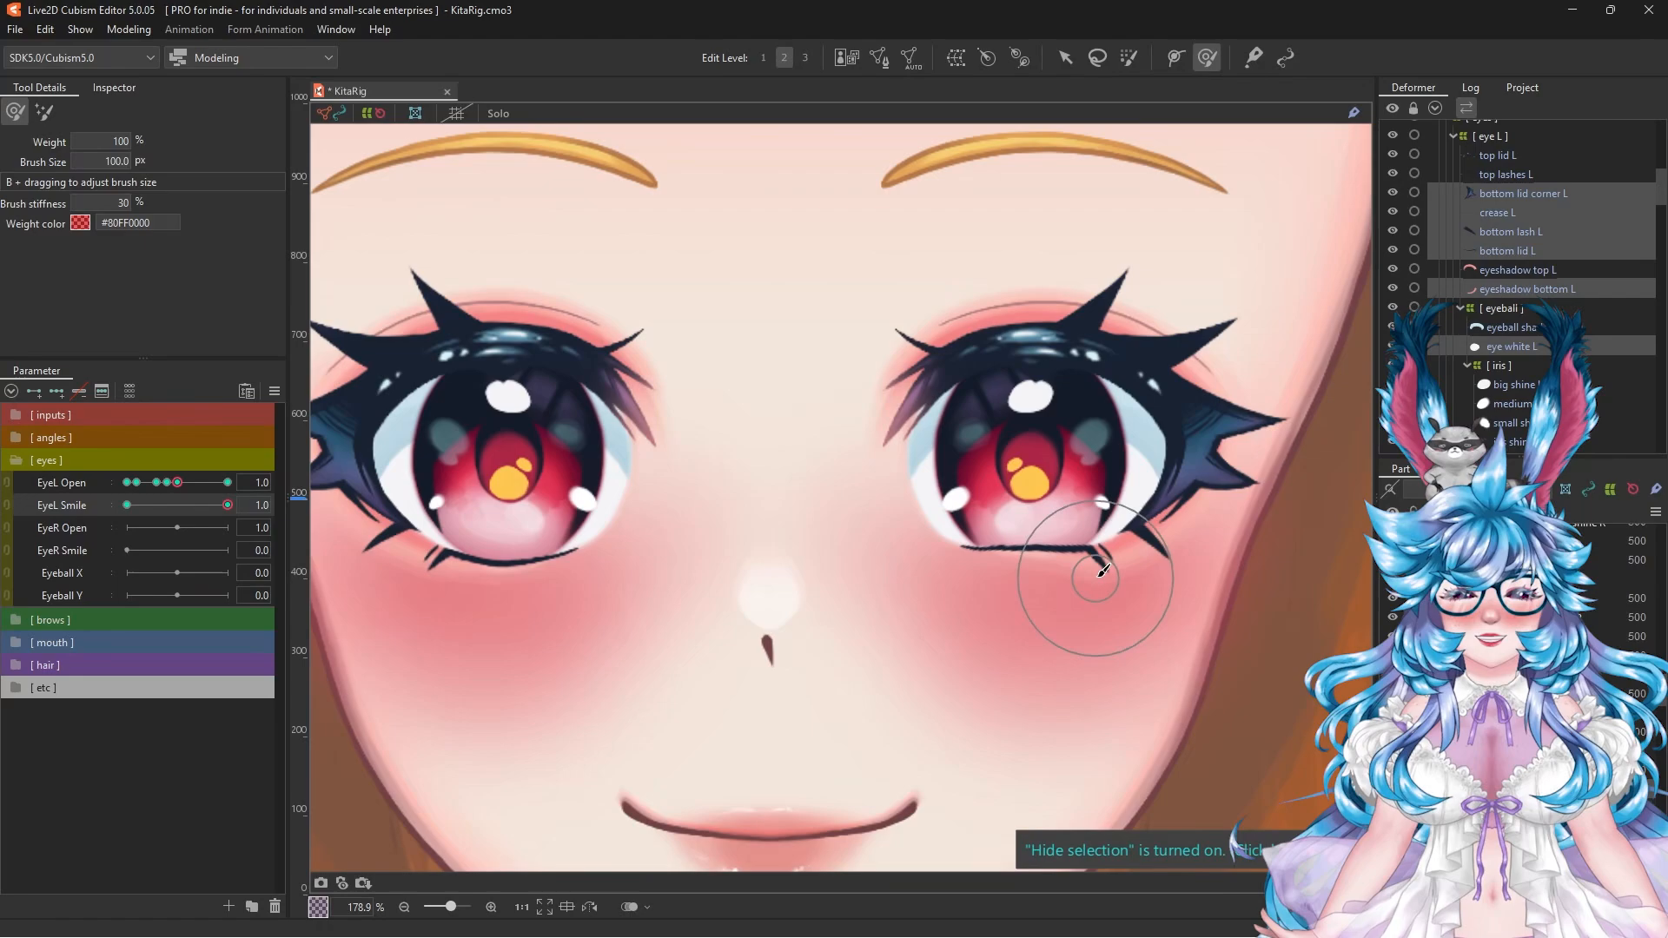
pyautogui.moveTo(1126, 656); pyautogui.dragTo(1119, 685)
# Step: Lower the curve of top lid L slightly and raise its outer tip at EyeL Smile 1.0
pyautogui.click(1515, 154)
pyautogui.click(1182, 392)
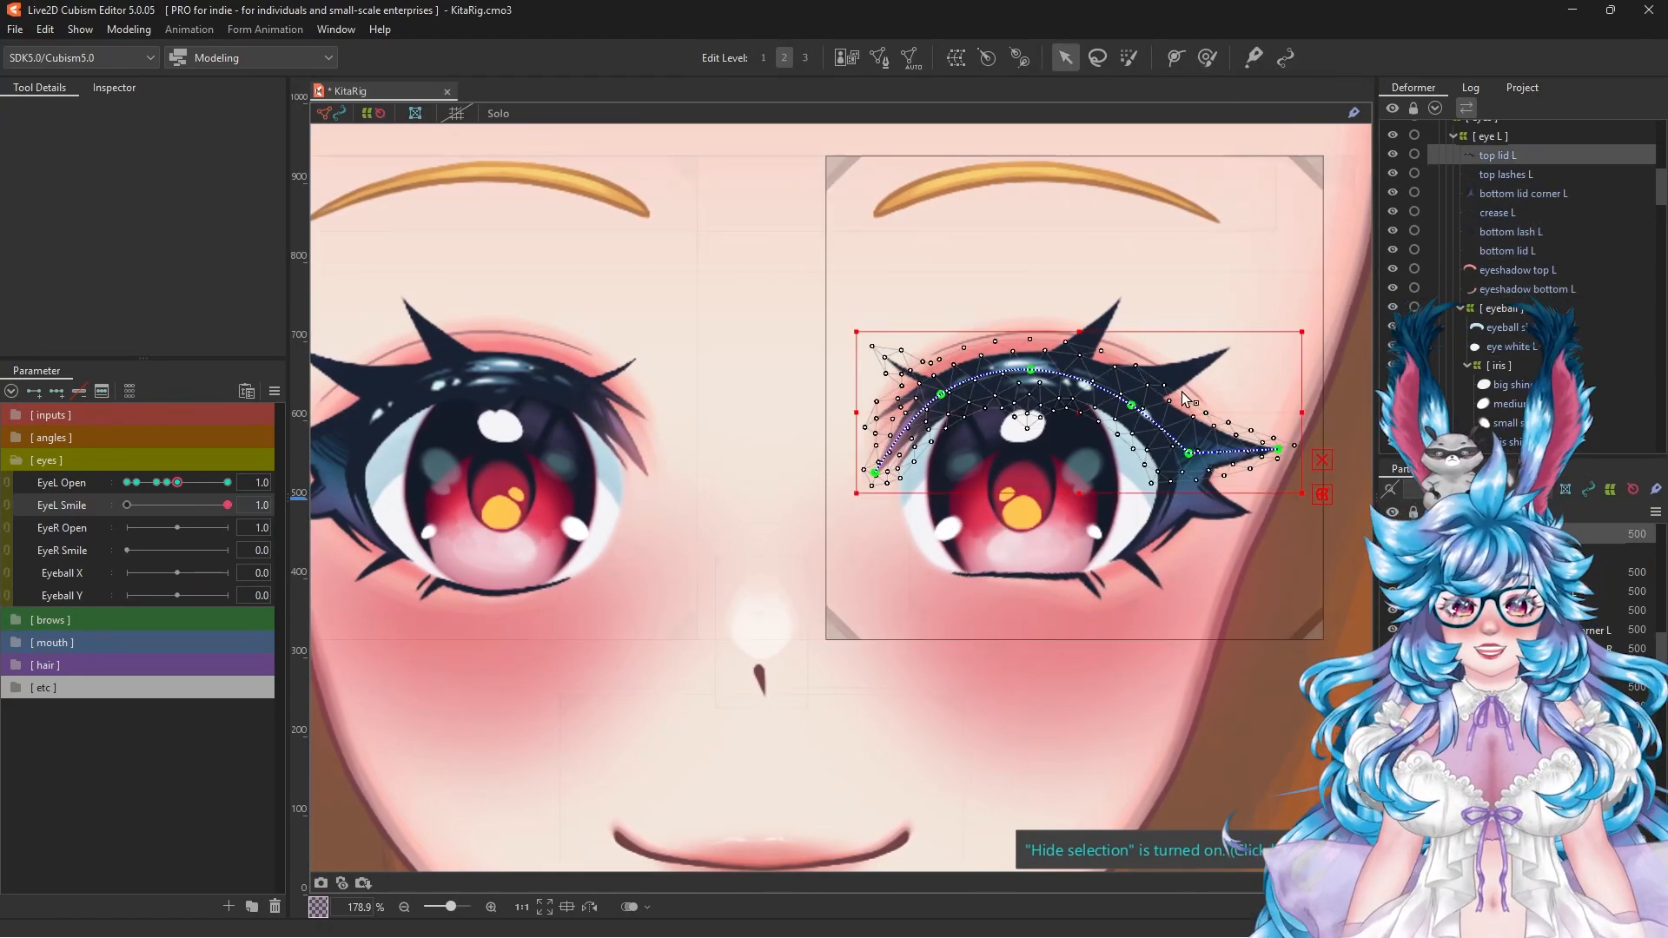
pyautogui.click(1189, 454)
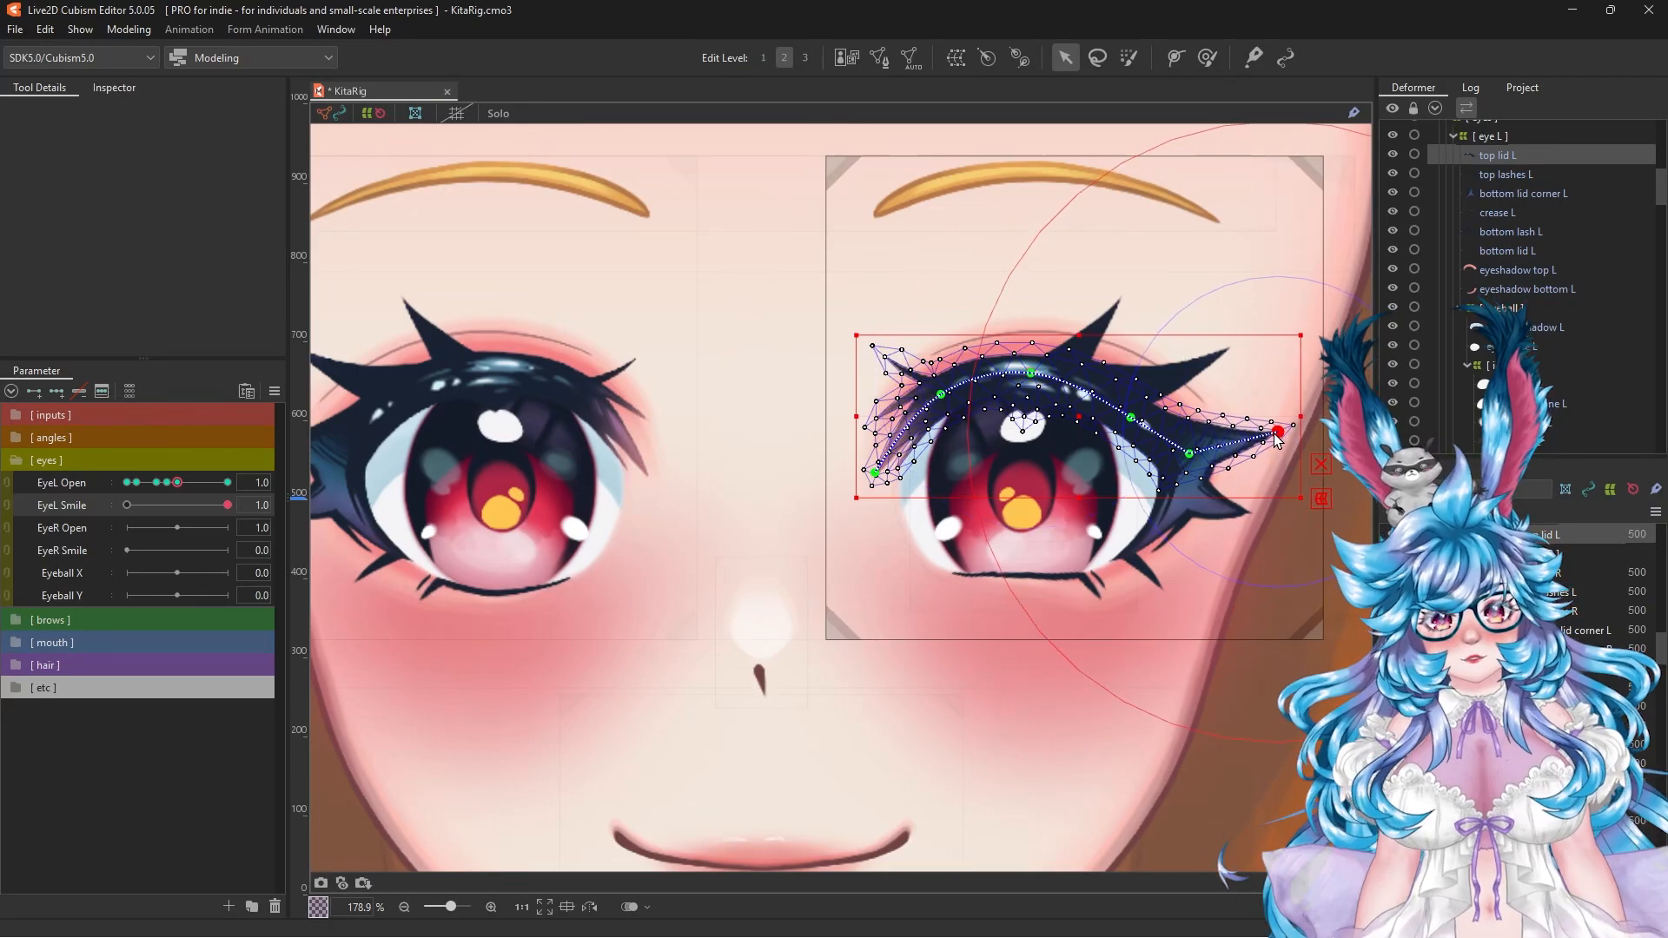
pyautogui.click(943, 397)
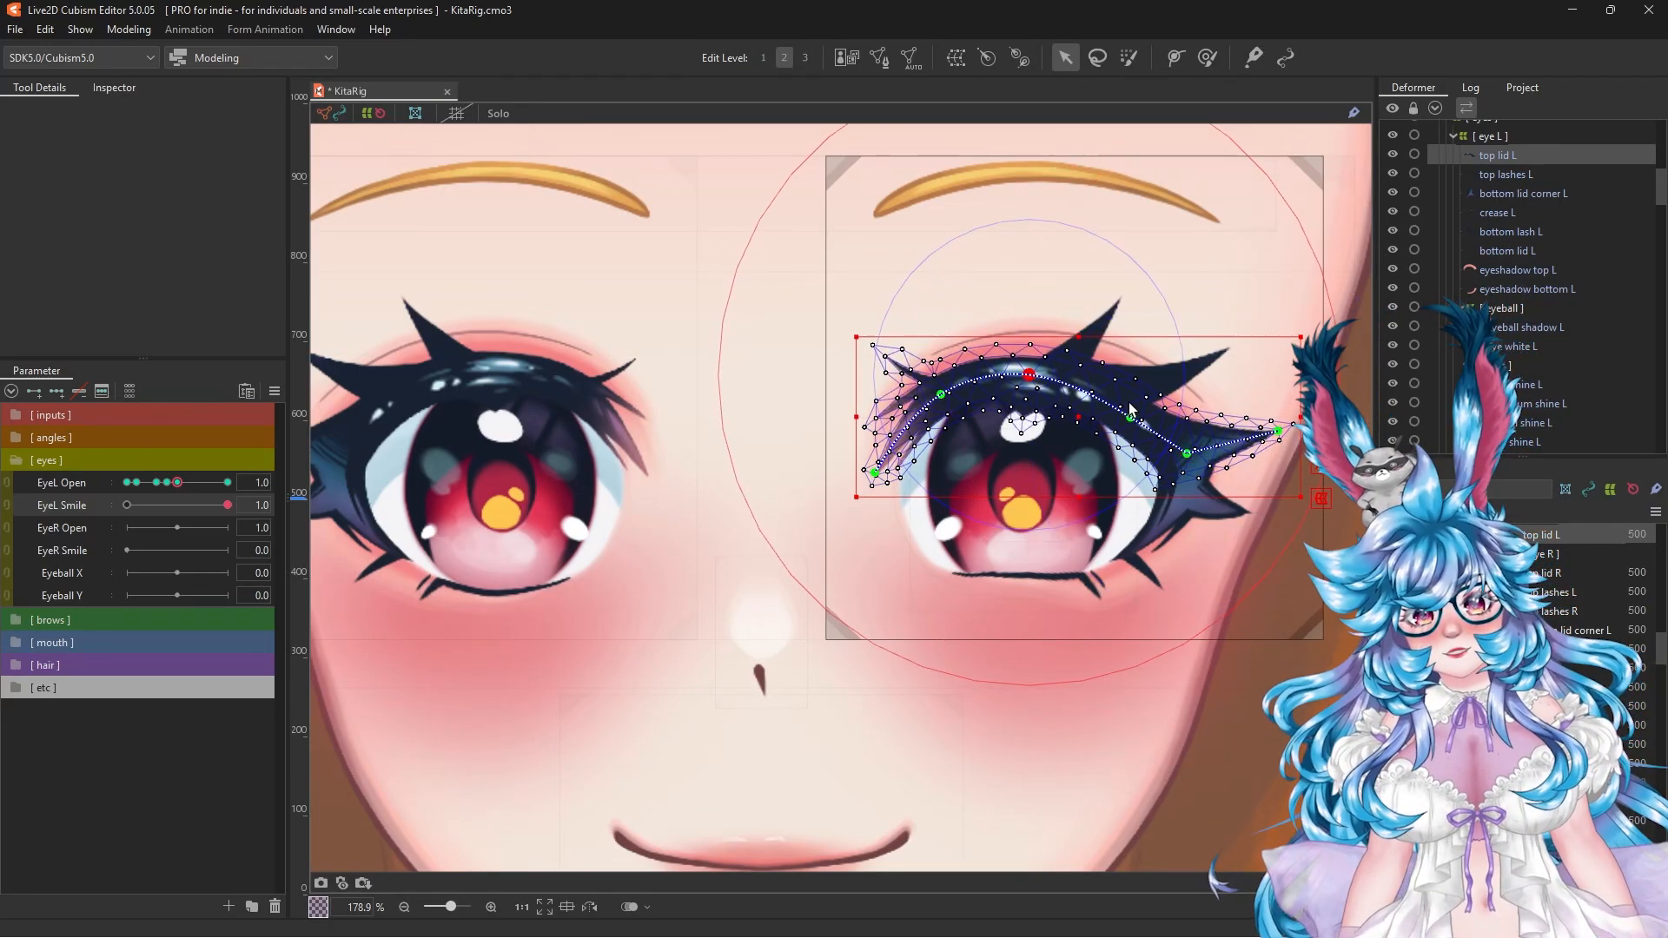
# Step: Lower the curve of eyeshadow top L slightly at EyeL Smile 1.0 to follow the top lid
pyautogui.click(942, 345)
pyautogui.moveTo(922, 377); pyautogui.dragTo(923, 384)
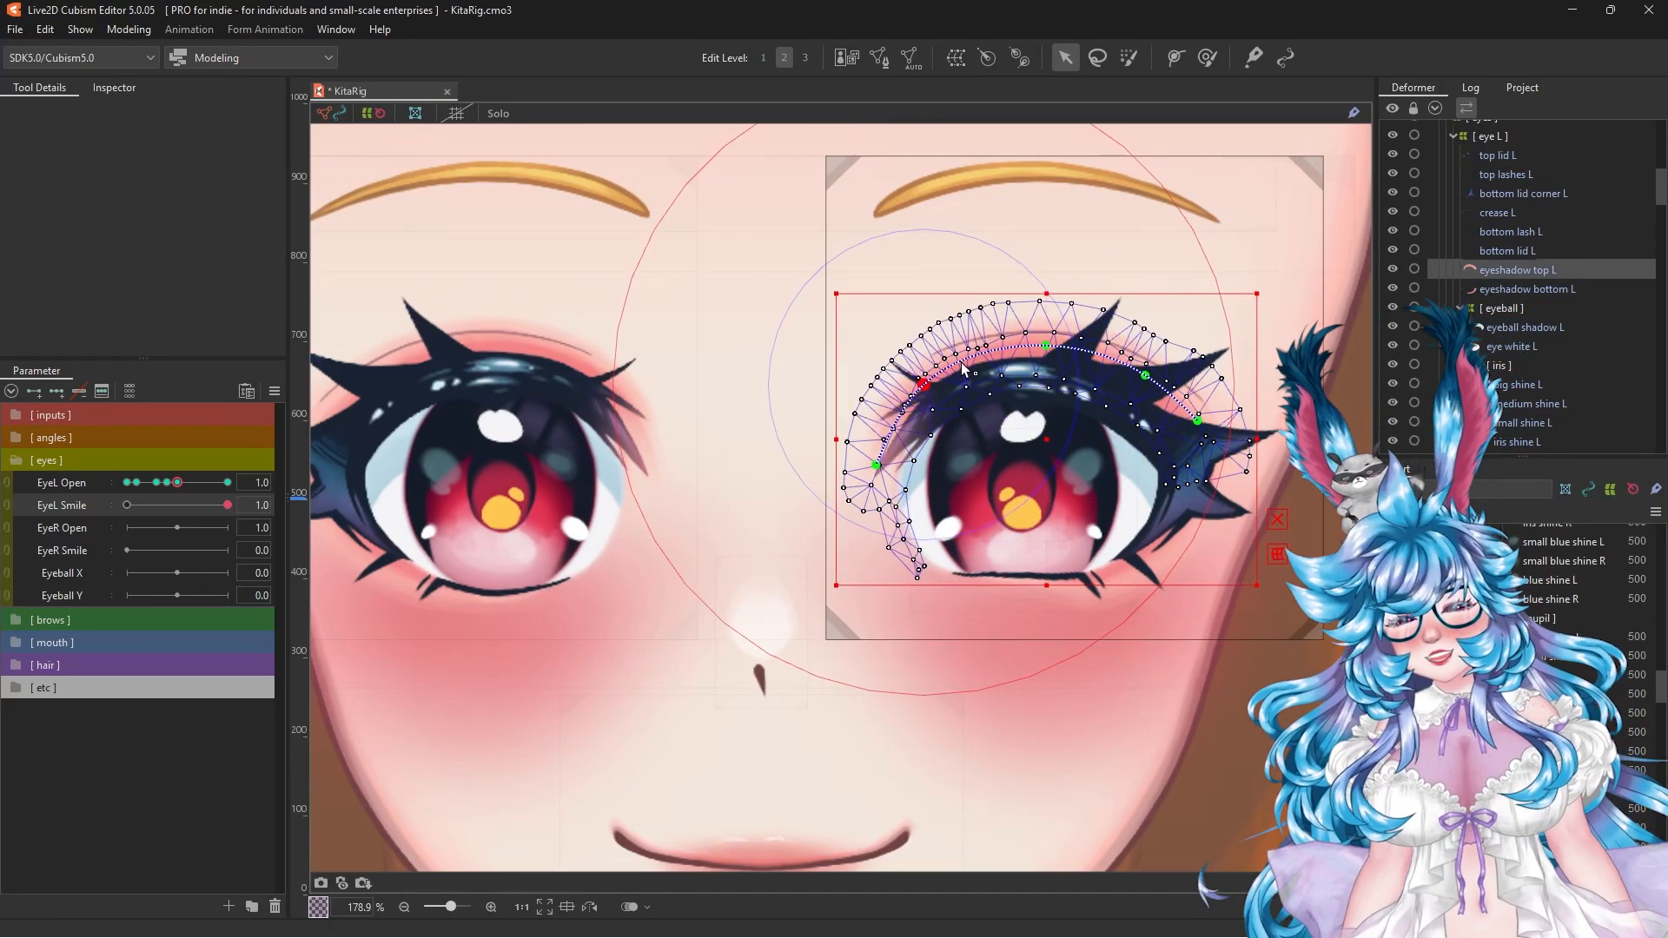
pyautogui.moveTo(1045, 342); pyautogui.dragTo(1045, 350)
pyautogui.click(1141, 378)
# Step: Lower the outer part of crease L at EyeL Smile 1.0, and scrub EyeL Smile to check the smile shape
pyautogui.click(1498, 213)
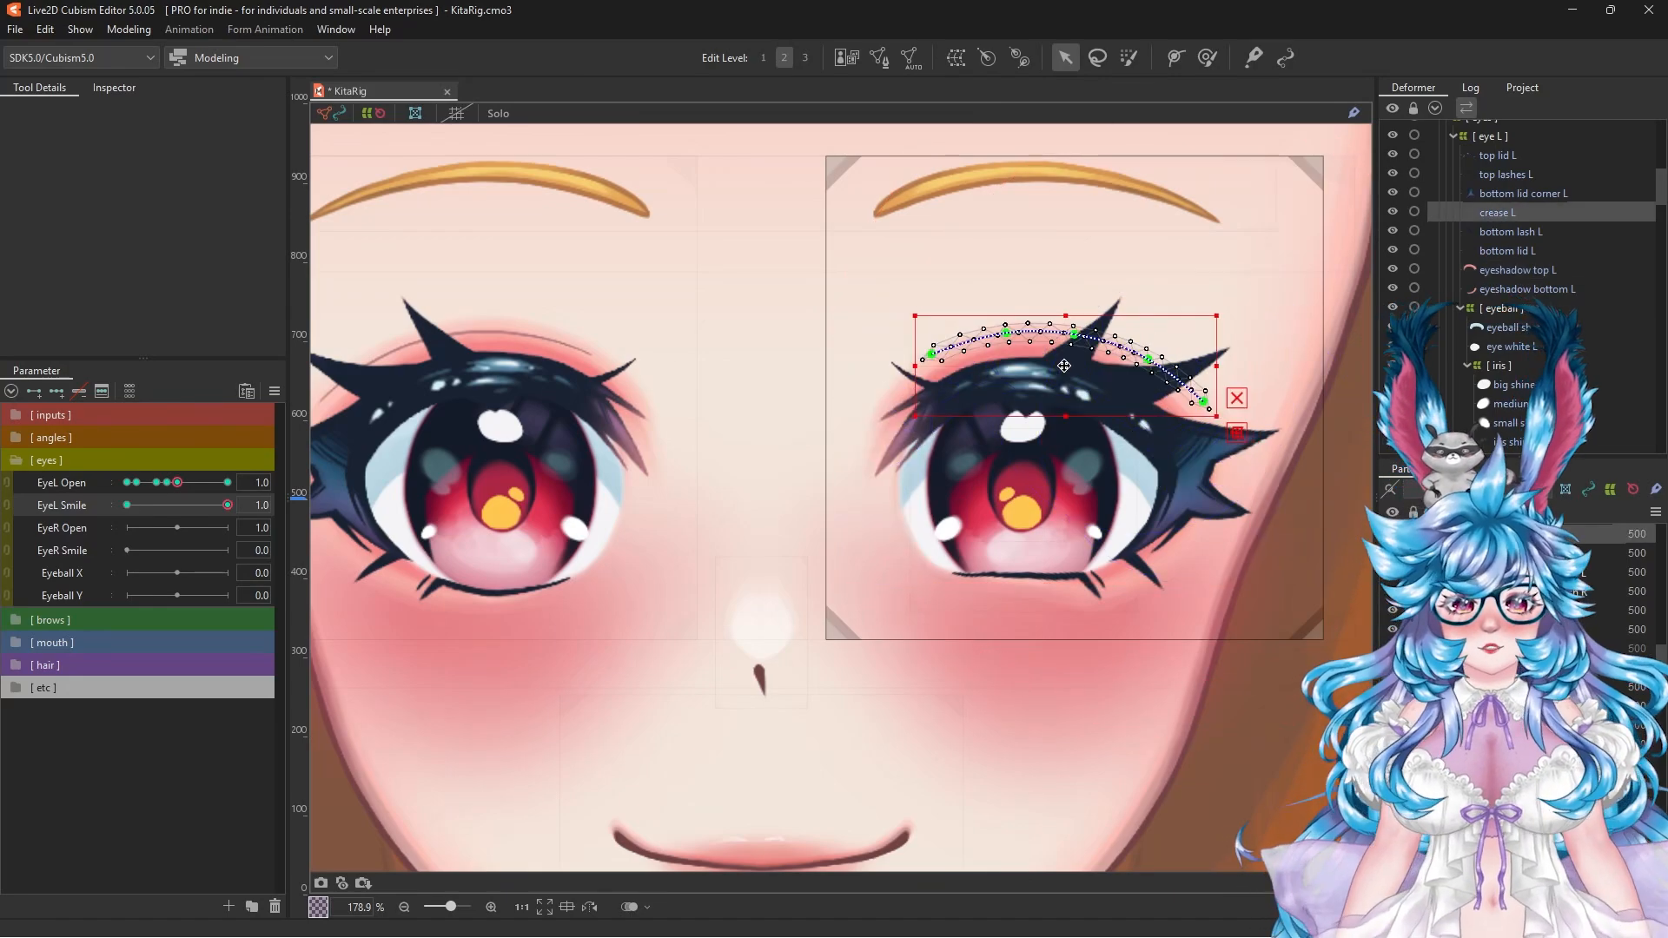
pyautogui.moveTo(1204, 405); pyautogui.dragTo(1197, 419)
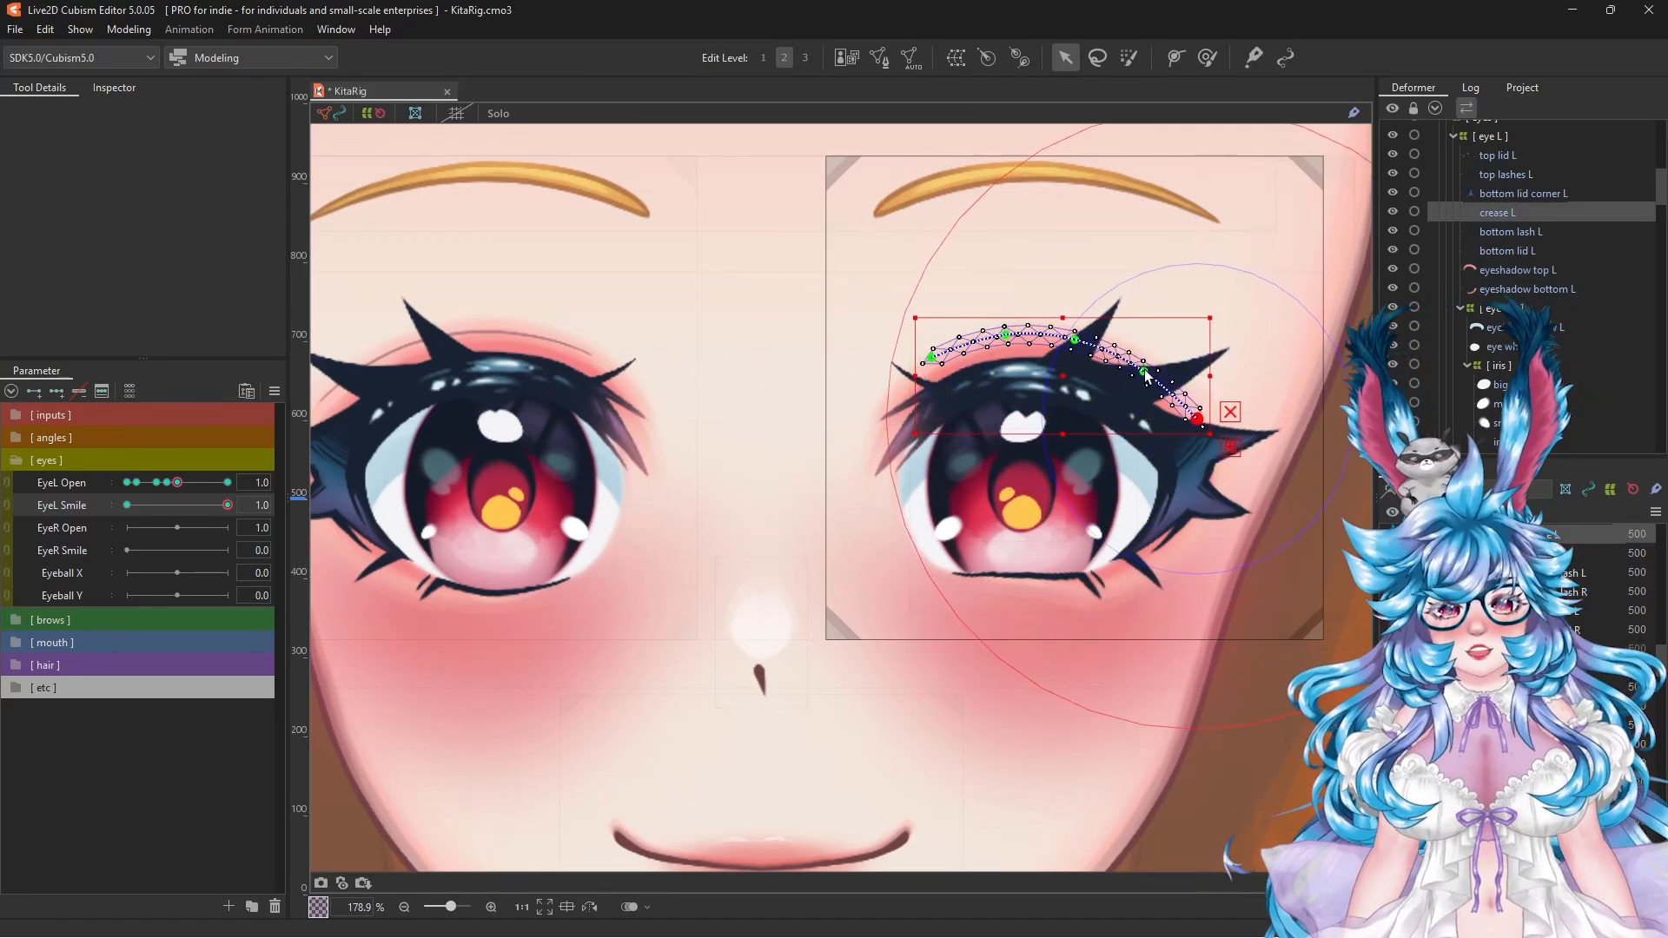
pyautogui.moveTo(1148, 363); pyautogui.dragTo(1142, 374)
pyautogui.moveTo(1075, 340); pyautogui.dragTo(1074, 342)
pyautogui.moveTo(931, 357); pyautogui.dragTo(929, 357)
pyautogui.click(1197, 420)
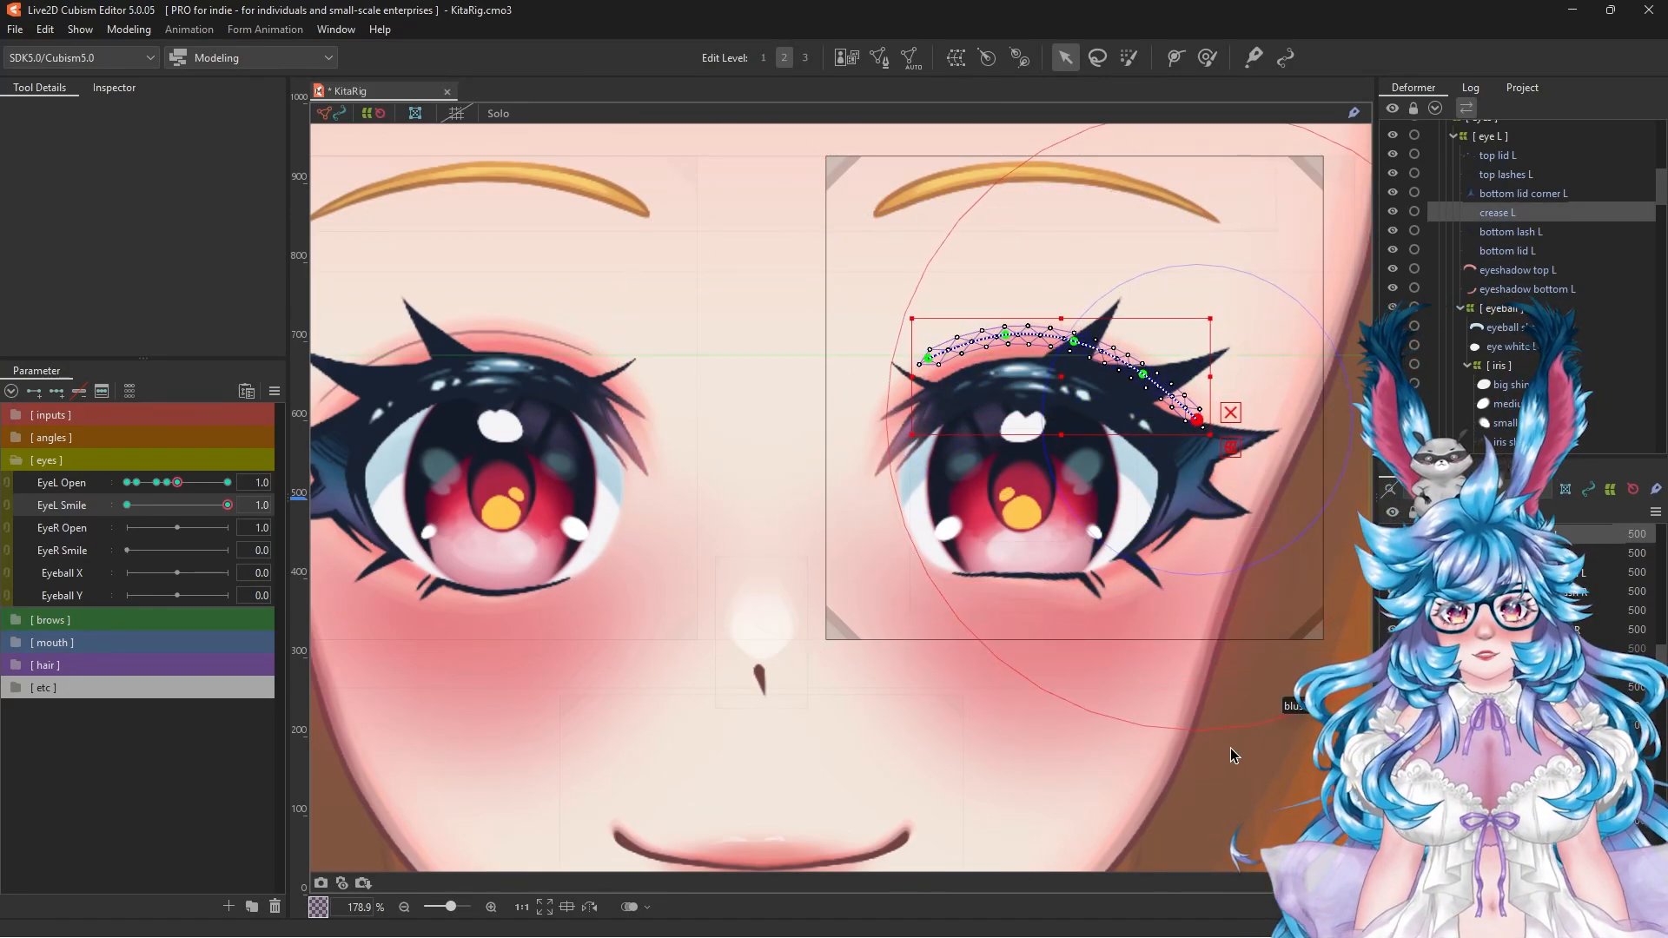
pyautogui.click(989, 580)
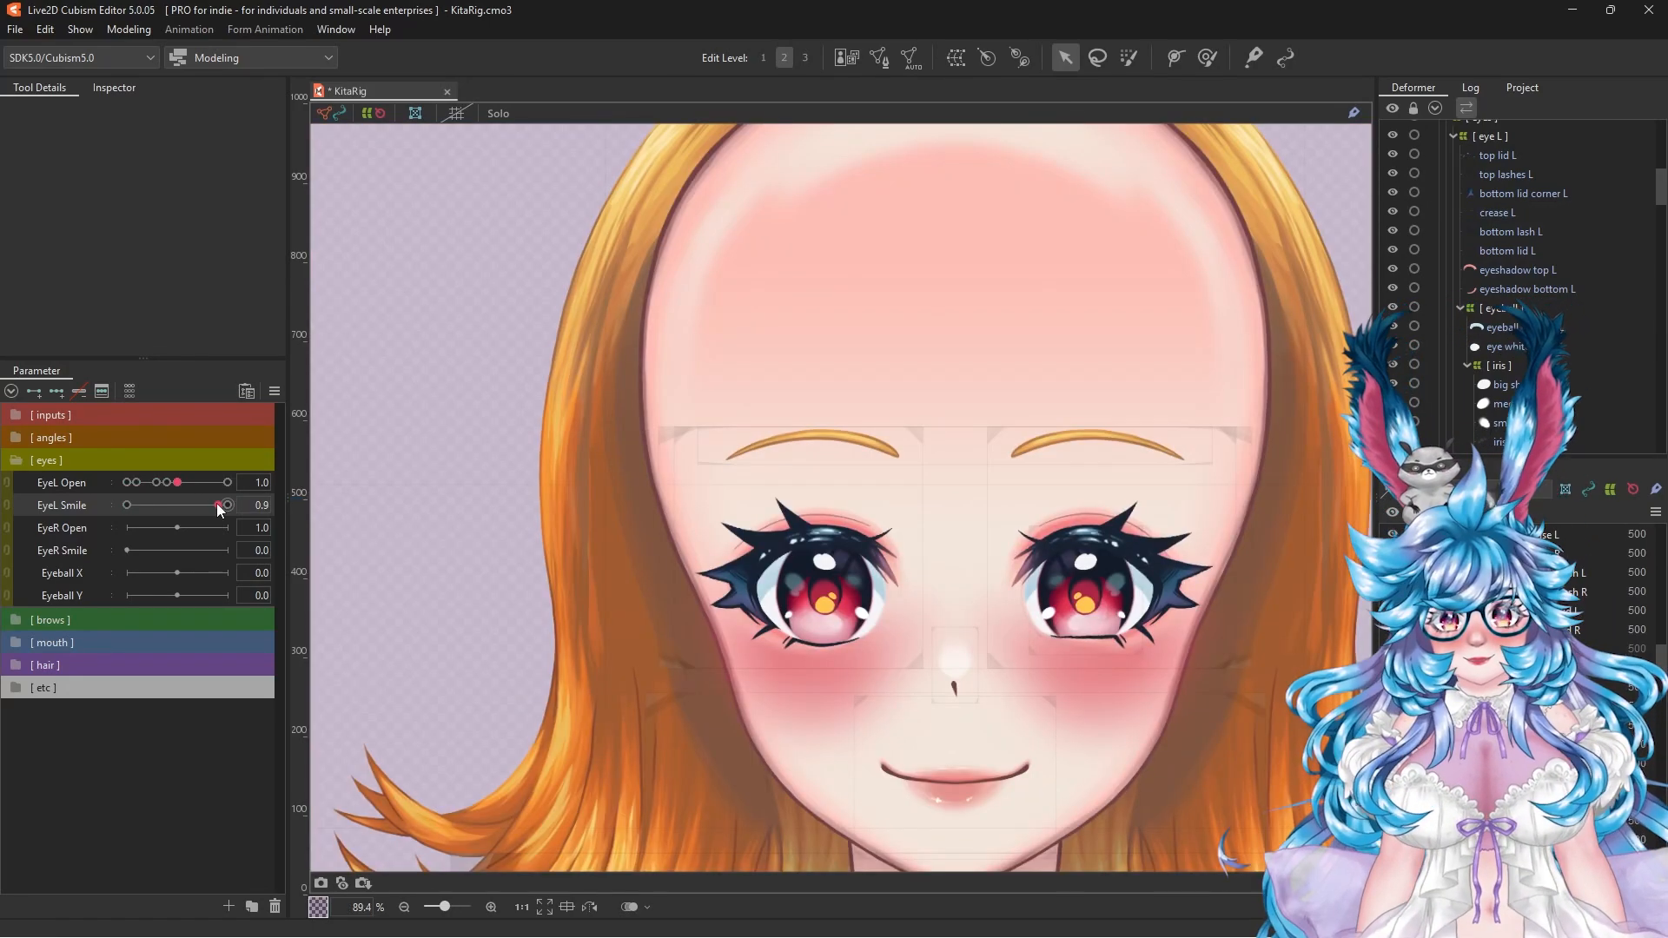
pyautogui.moveTo(225, 505); pyautogui.dragTo(279, 561)
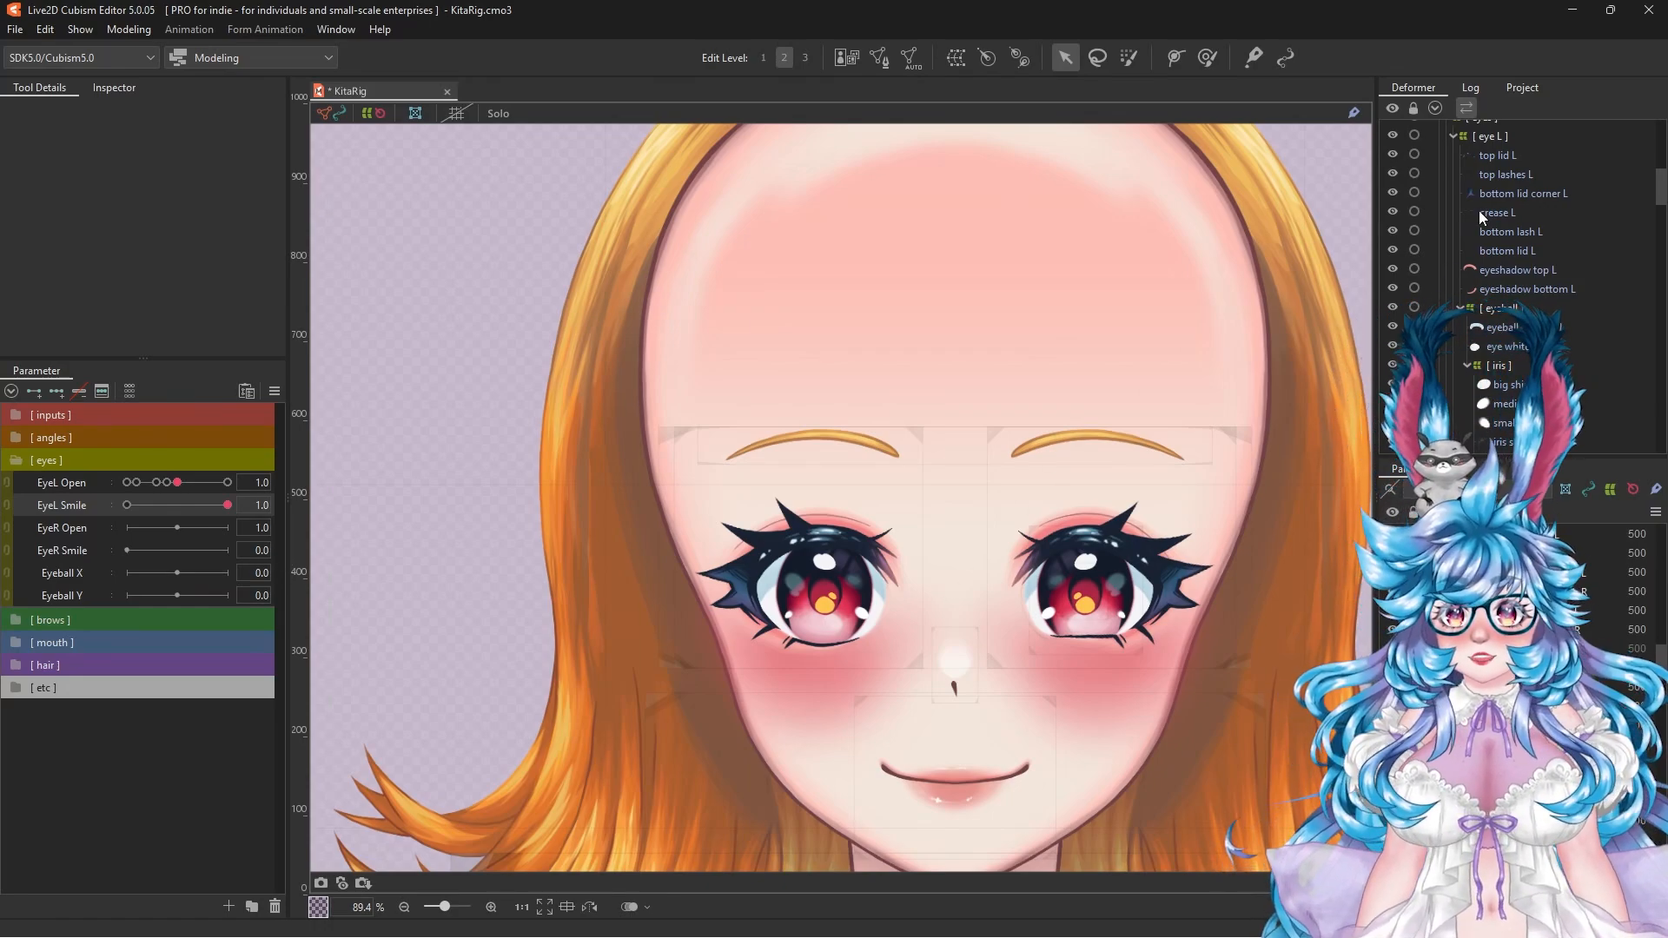
# Step: Copy the smile form of all left lid, lash and eyeshadow parts and eye white L from EyeL Open 1.0 to 0.8
pyautogui.click(1498, 157)
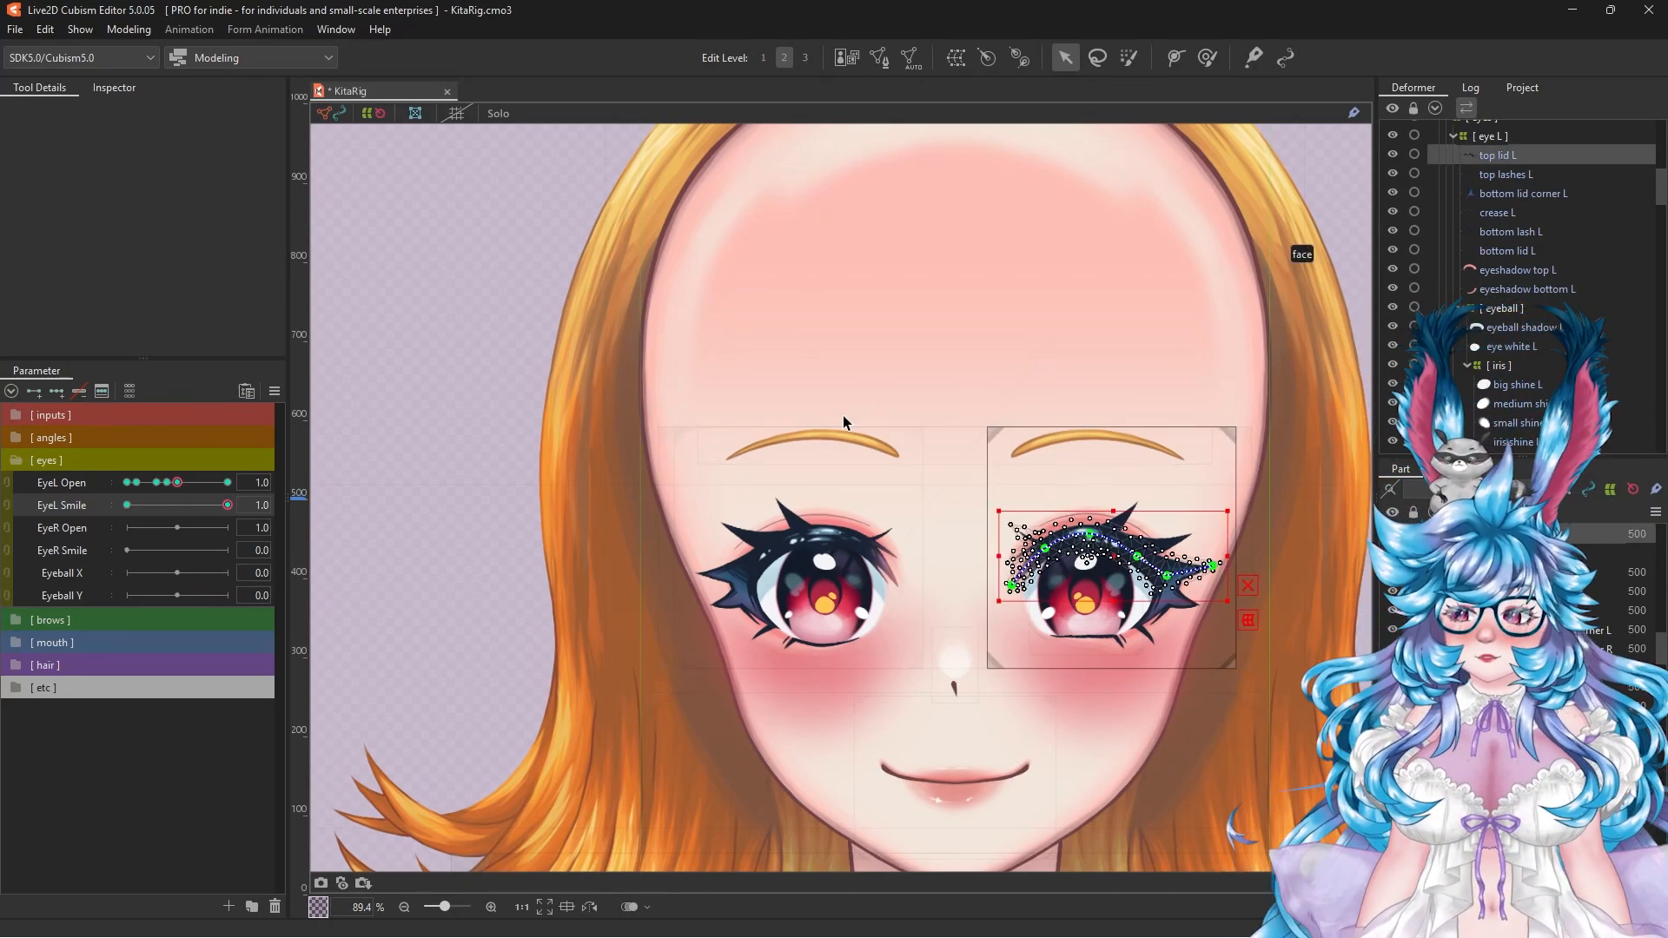
pyautogui.keyDown('shift'); pyautogui.click(1521, 289); pyautogui.keyUp('shift')
pyautogui.keyDown('ctrl'); pyautogui.click(1515, 347); pyautogui.keyUp('ctrl')
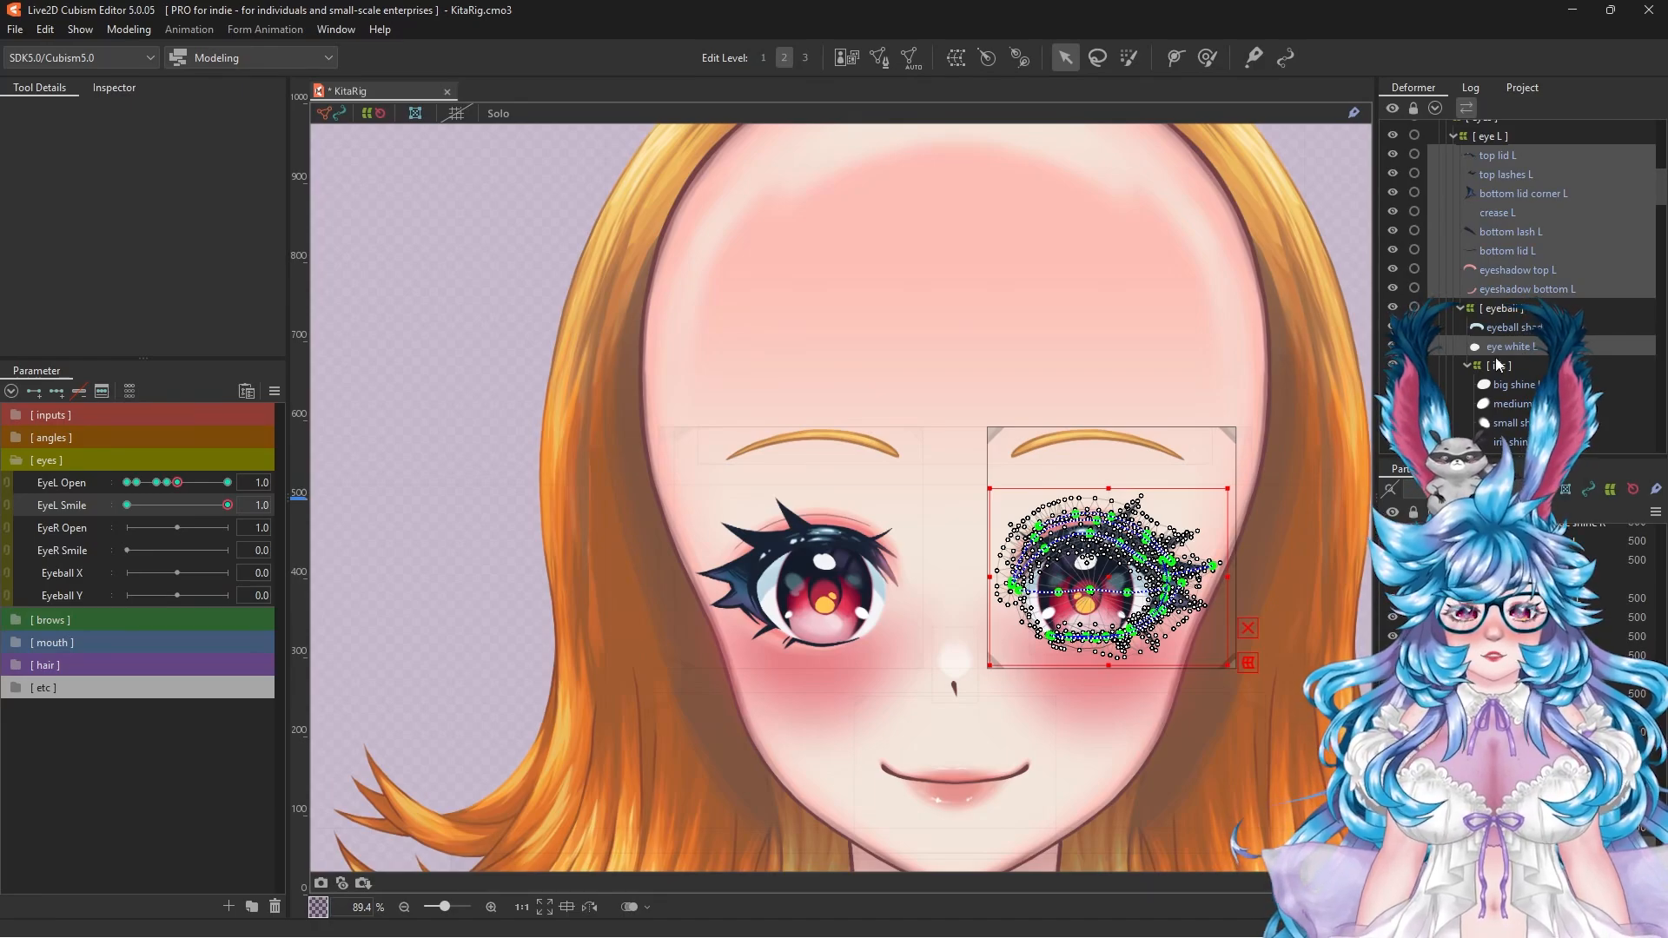
pyautogui.click(166, 482)
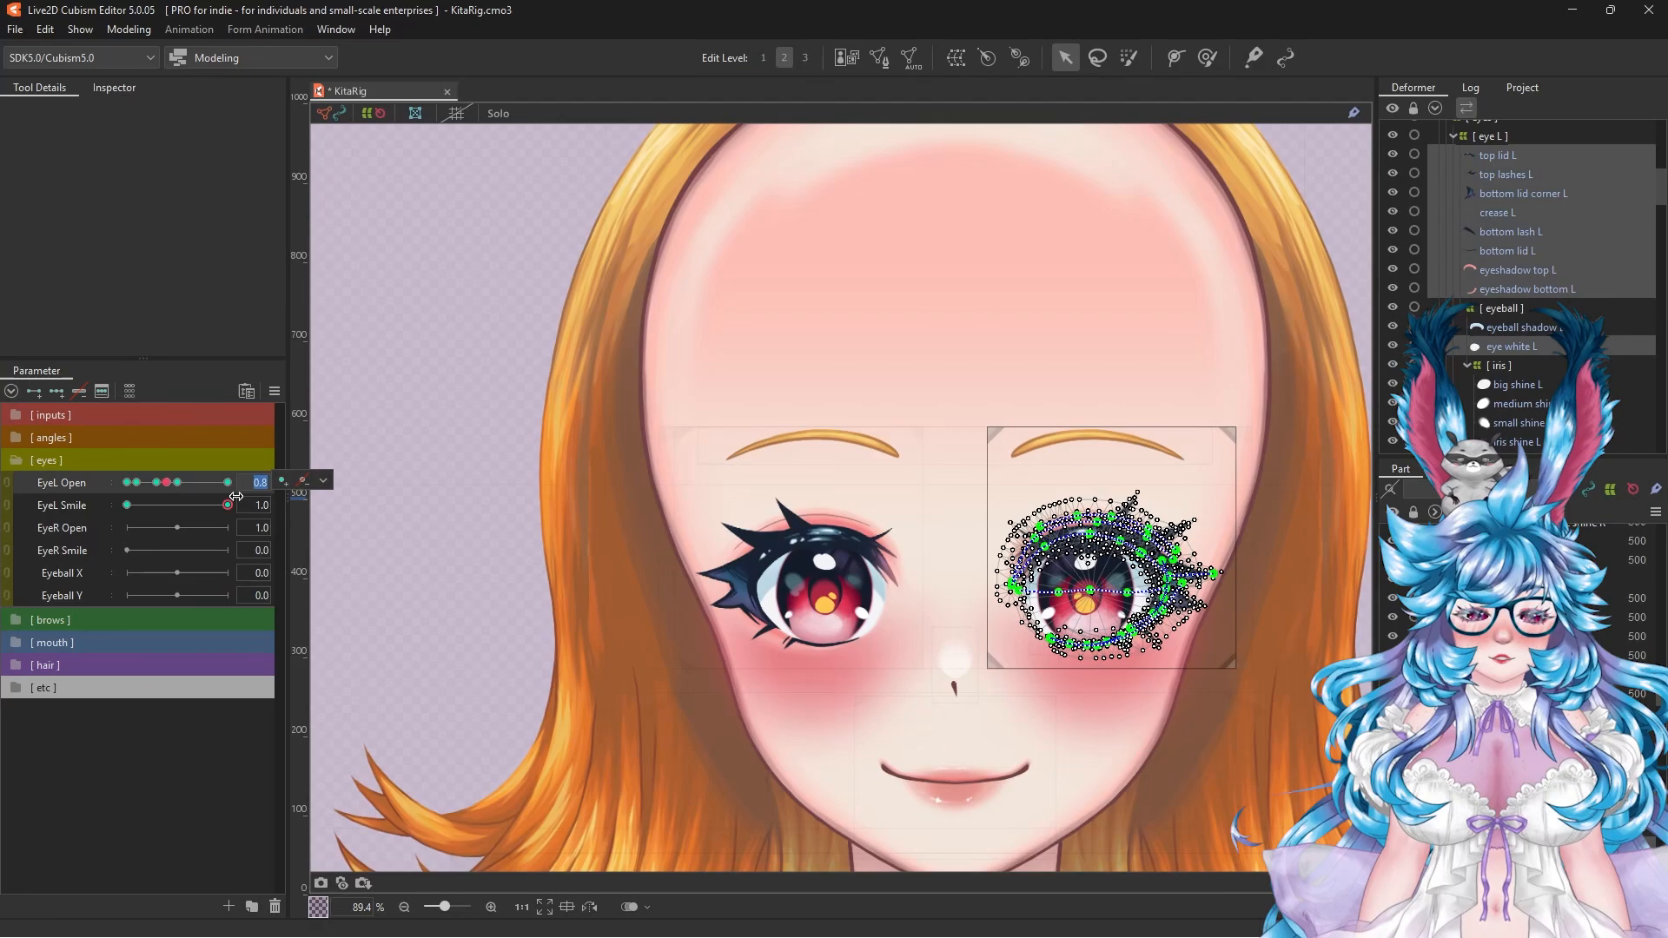
pyautogui.press('Return')
pyautogui.hotkey('ctrl', 'shift', 'c')
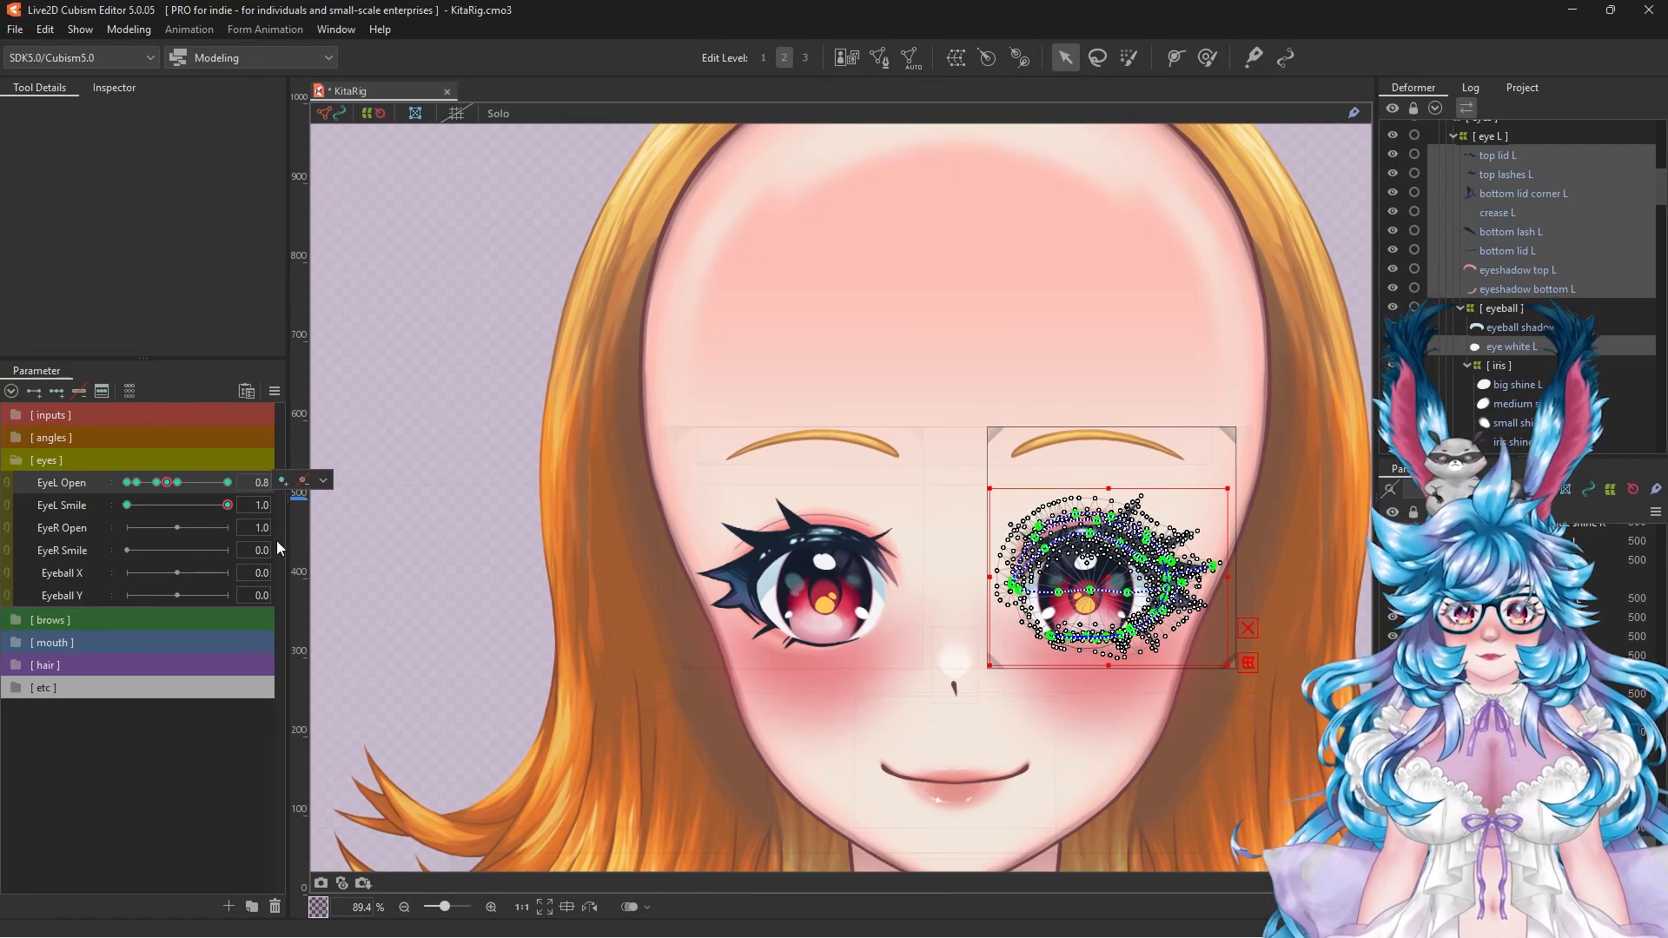
# Step: Push the left eye's bottom lid parts and eye white upward with the deform brush at EyeL Open 0.6, EyeL Smile 1.0
pyautogui.click(157, 483)
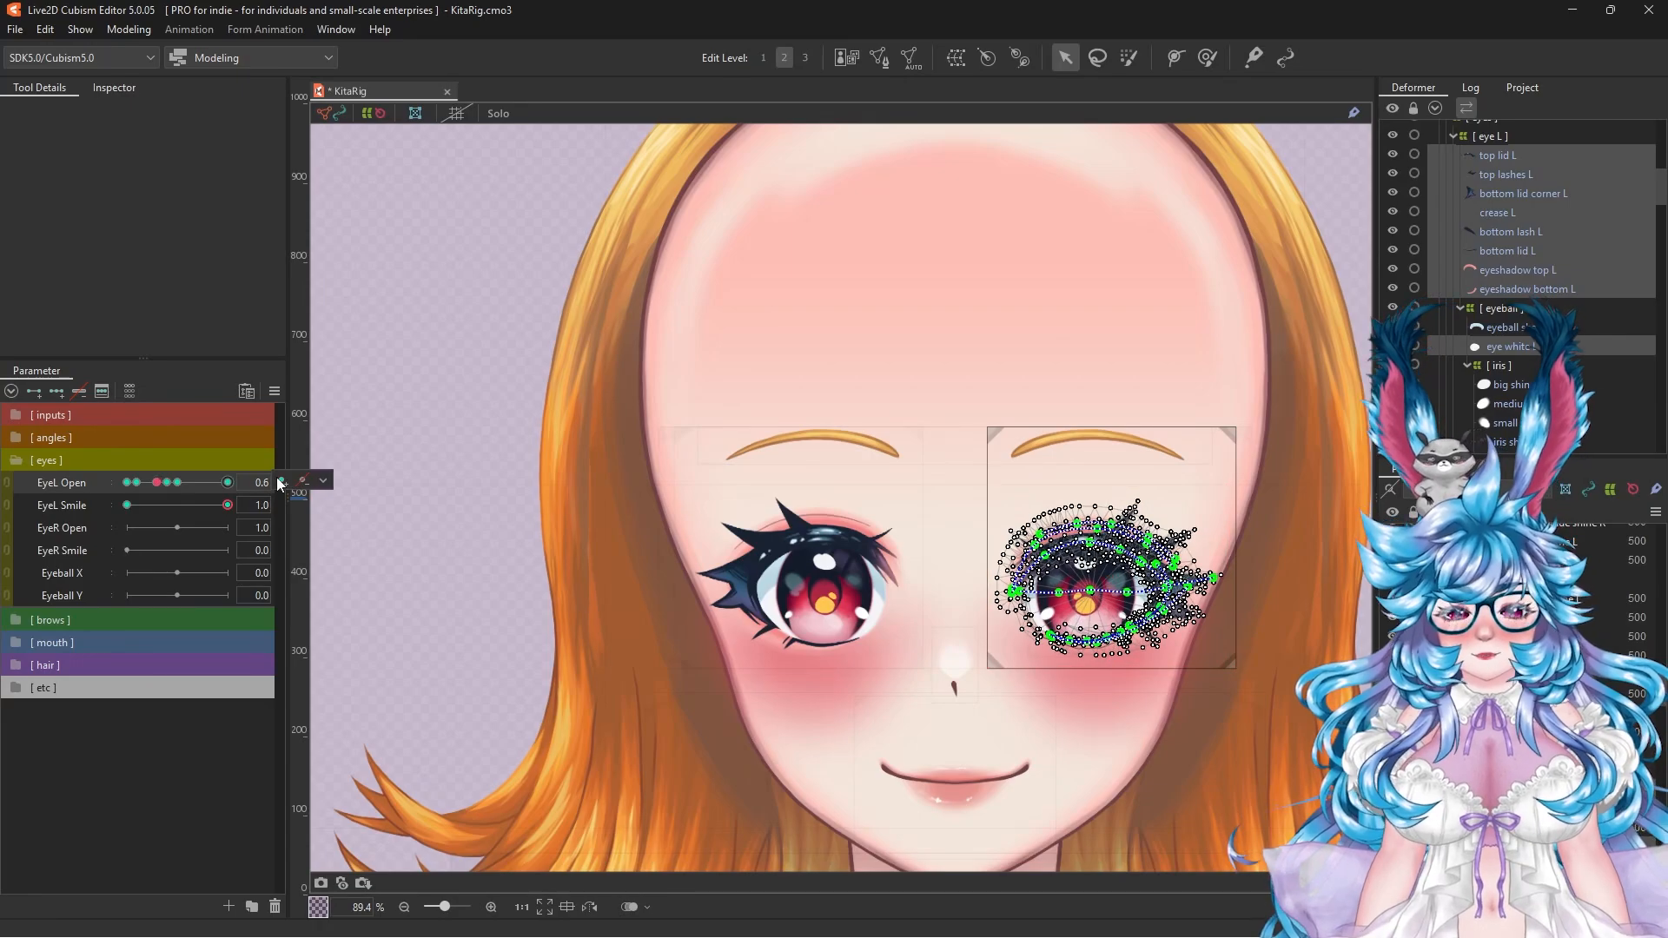
pyautogui.scroll(5, 1140, 521)
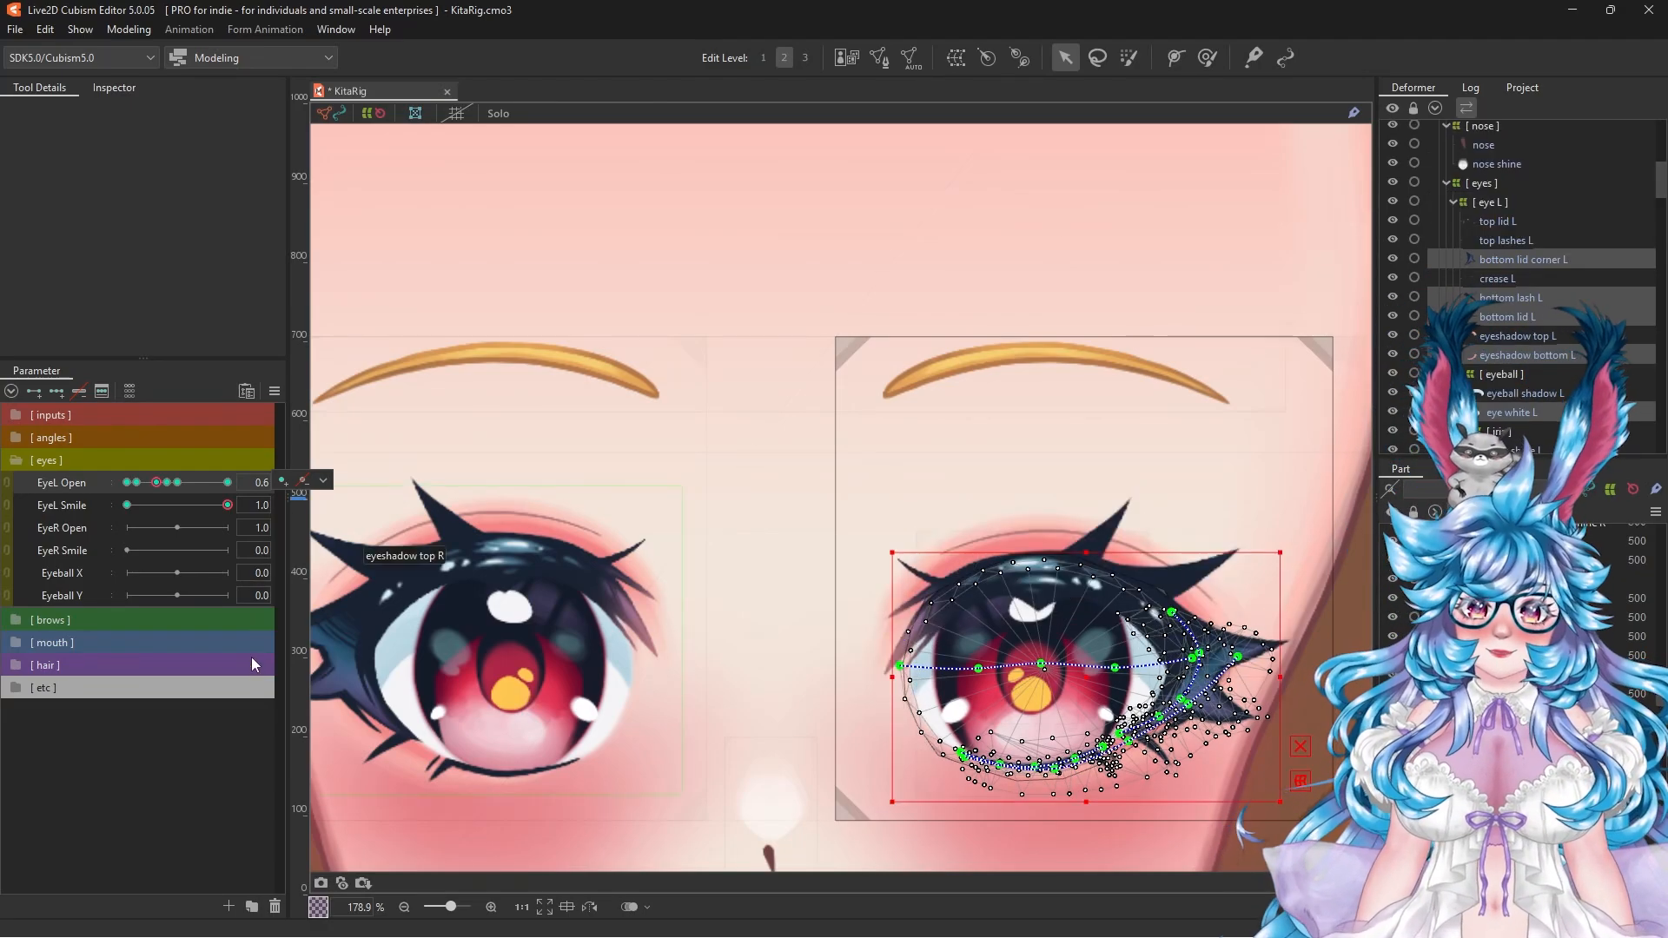
pyautogui.hotkey('ctrl', 't')
pyautogui.press('g')
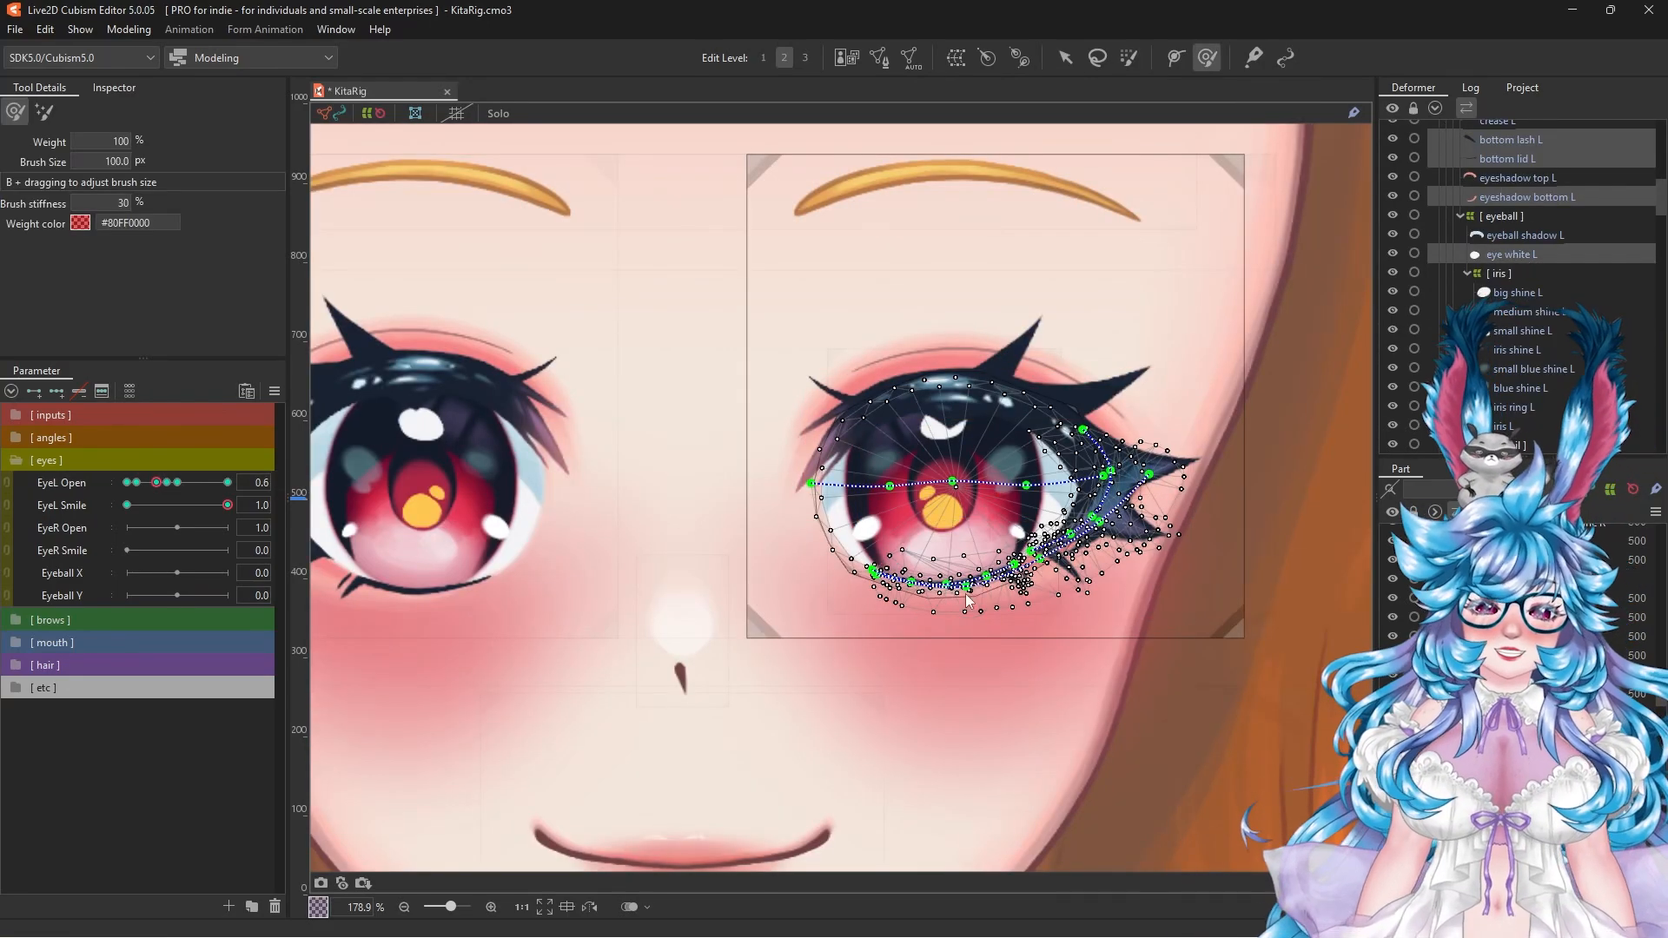
pyautogui.hotkey('ctrl', 't')
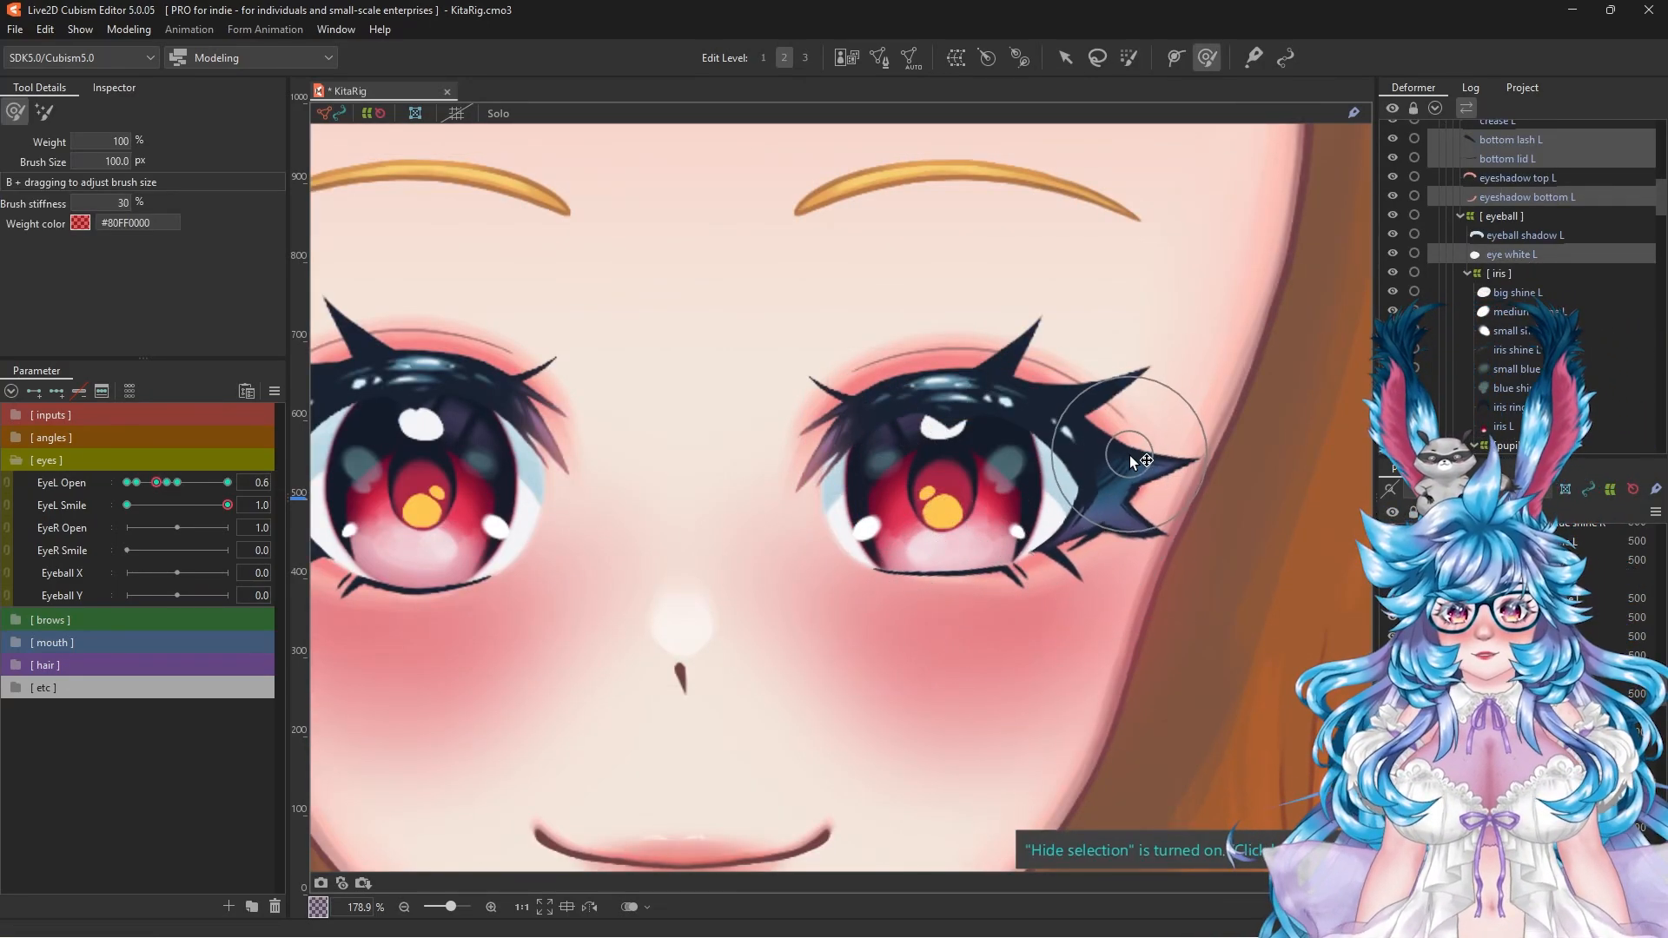
pyautogui.scroll(3, 1462, 258)
# Step: Lower the curve of top lid L slightly through its path points at EyeL Open 0.6, EyeL Smile 1.0
pyautogui.click(1496, 201)
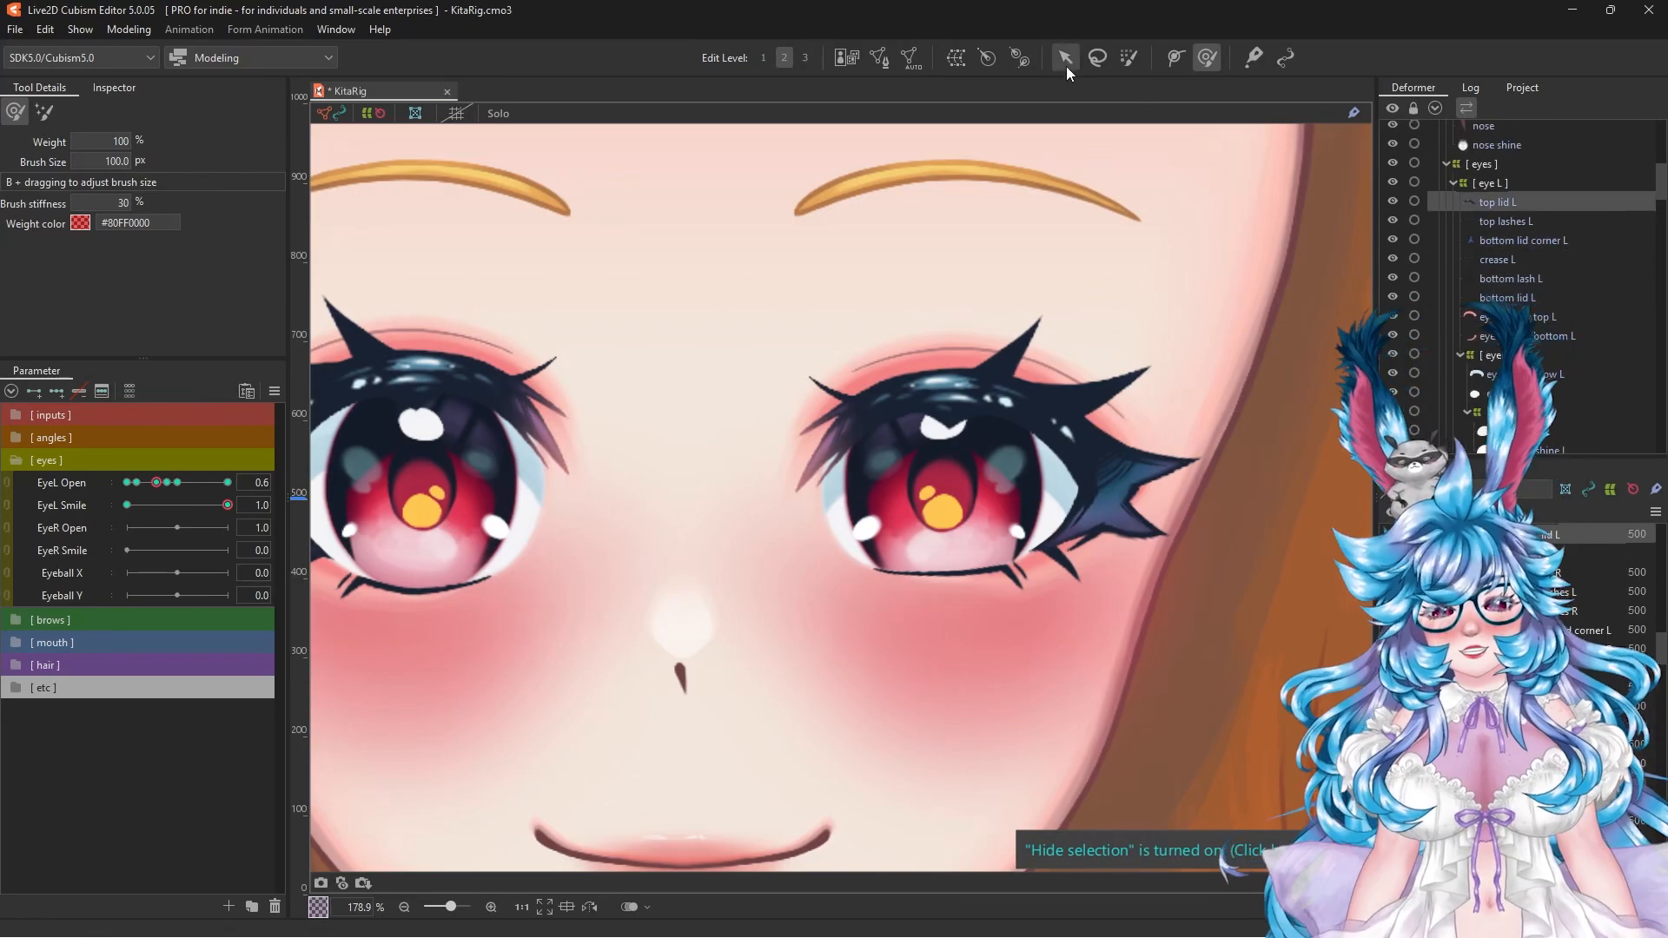
pyautogui.click(1065, 57)
pyautogui.hotkey('ctrl', 't')
pyautogui.scroll(2, 972, 401)
pyautogui.moveTo(1079, 430); pyautogui.dragTo(1079, 441)
pyautogui.moveTo(935, 372); pyautogui.dragTo(935, 377)
pyautogui.moveTo(817, 419); pyautogui.dragTo(810, 426)
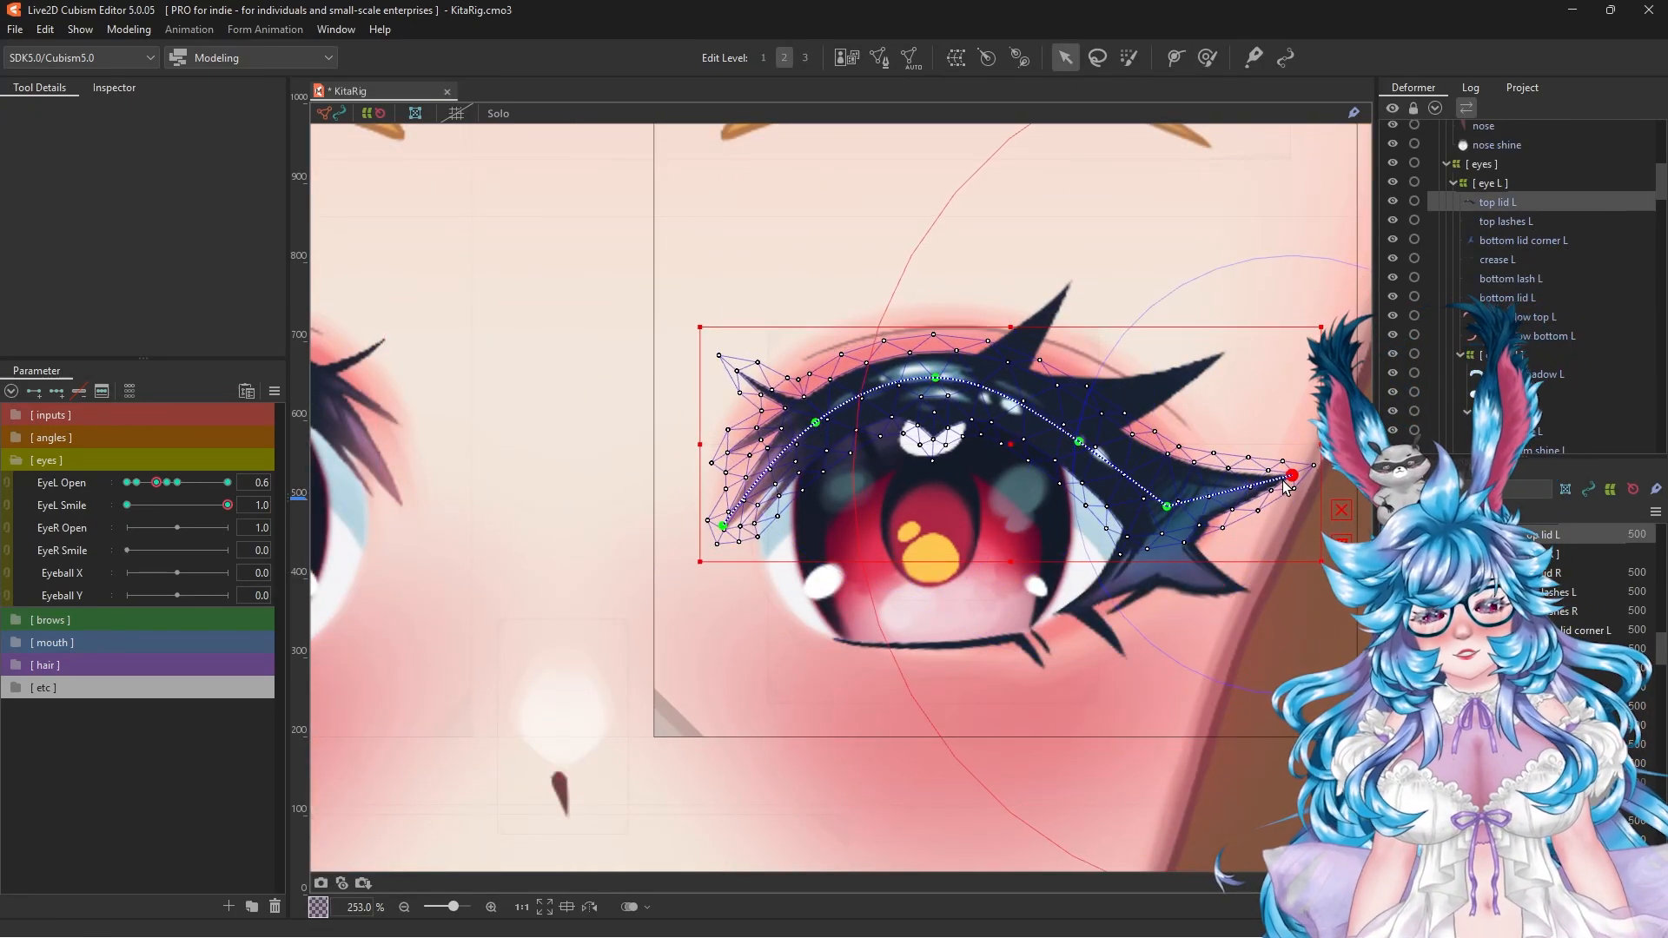
# Step: Adjust bottom lid corner L, eyeshadow top L and crease L to follow the top lid at EyeL Open 0.6
pyautogui.click(1171, 511)
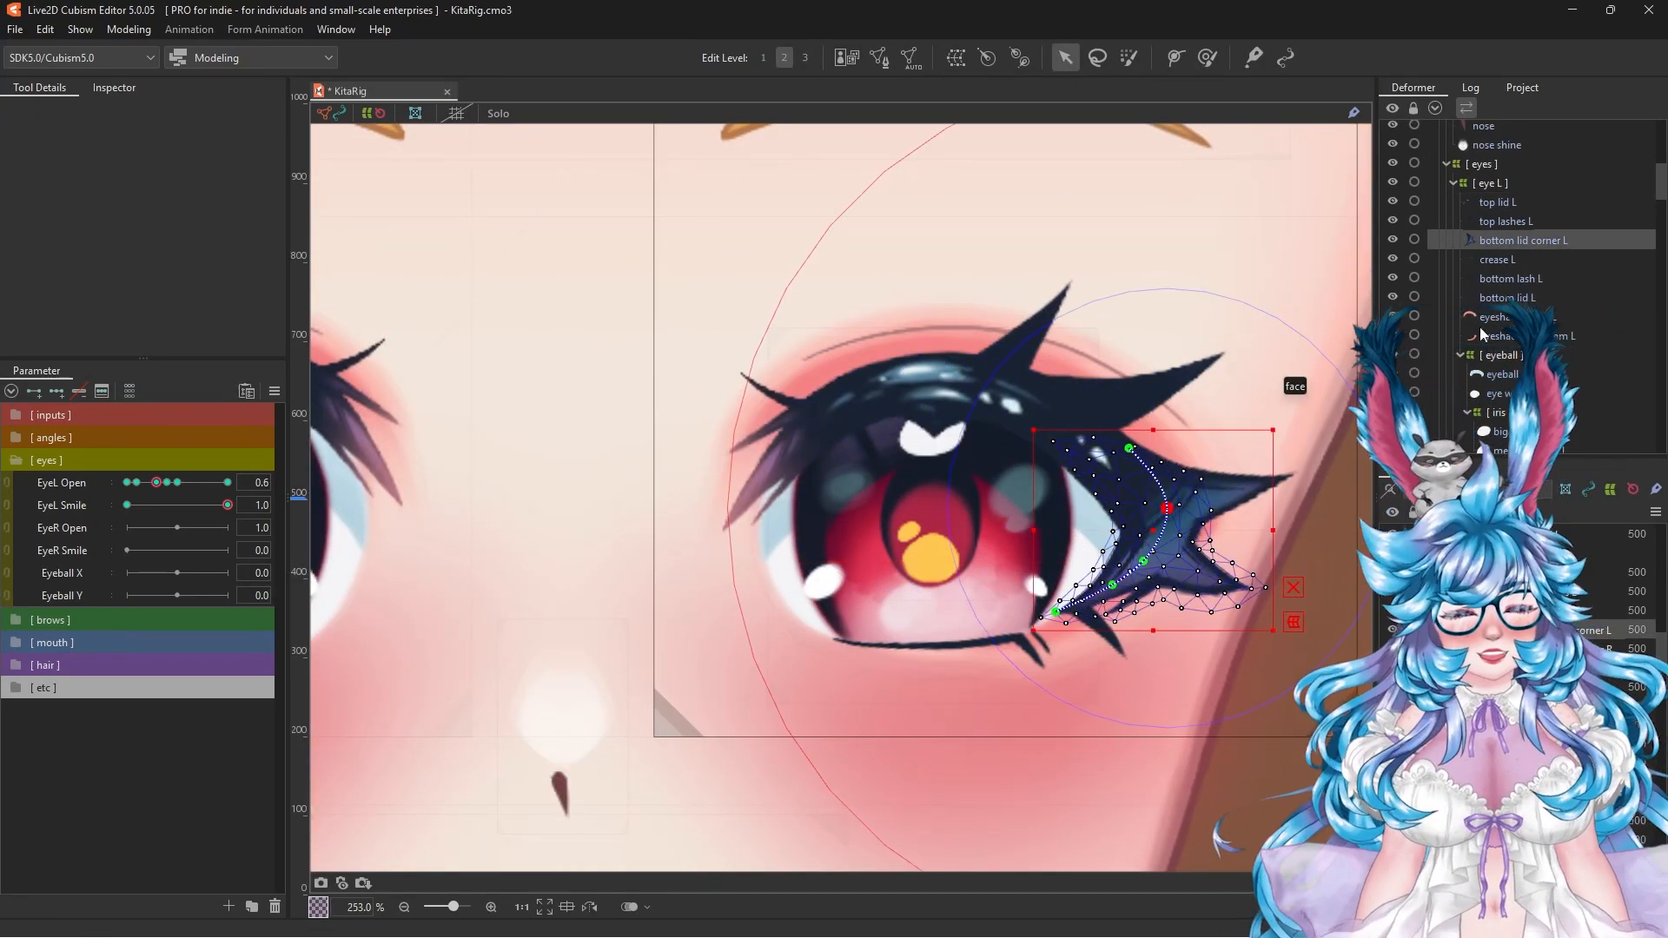
pyautogui.click(1048, 439)
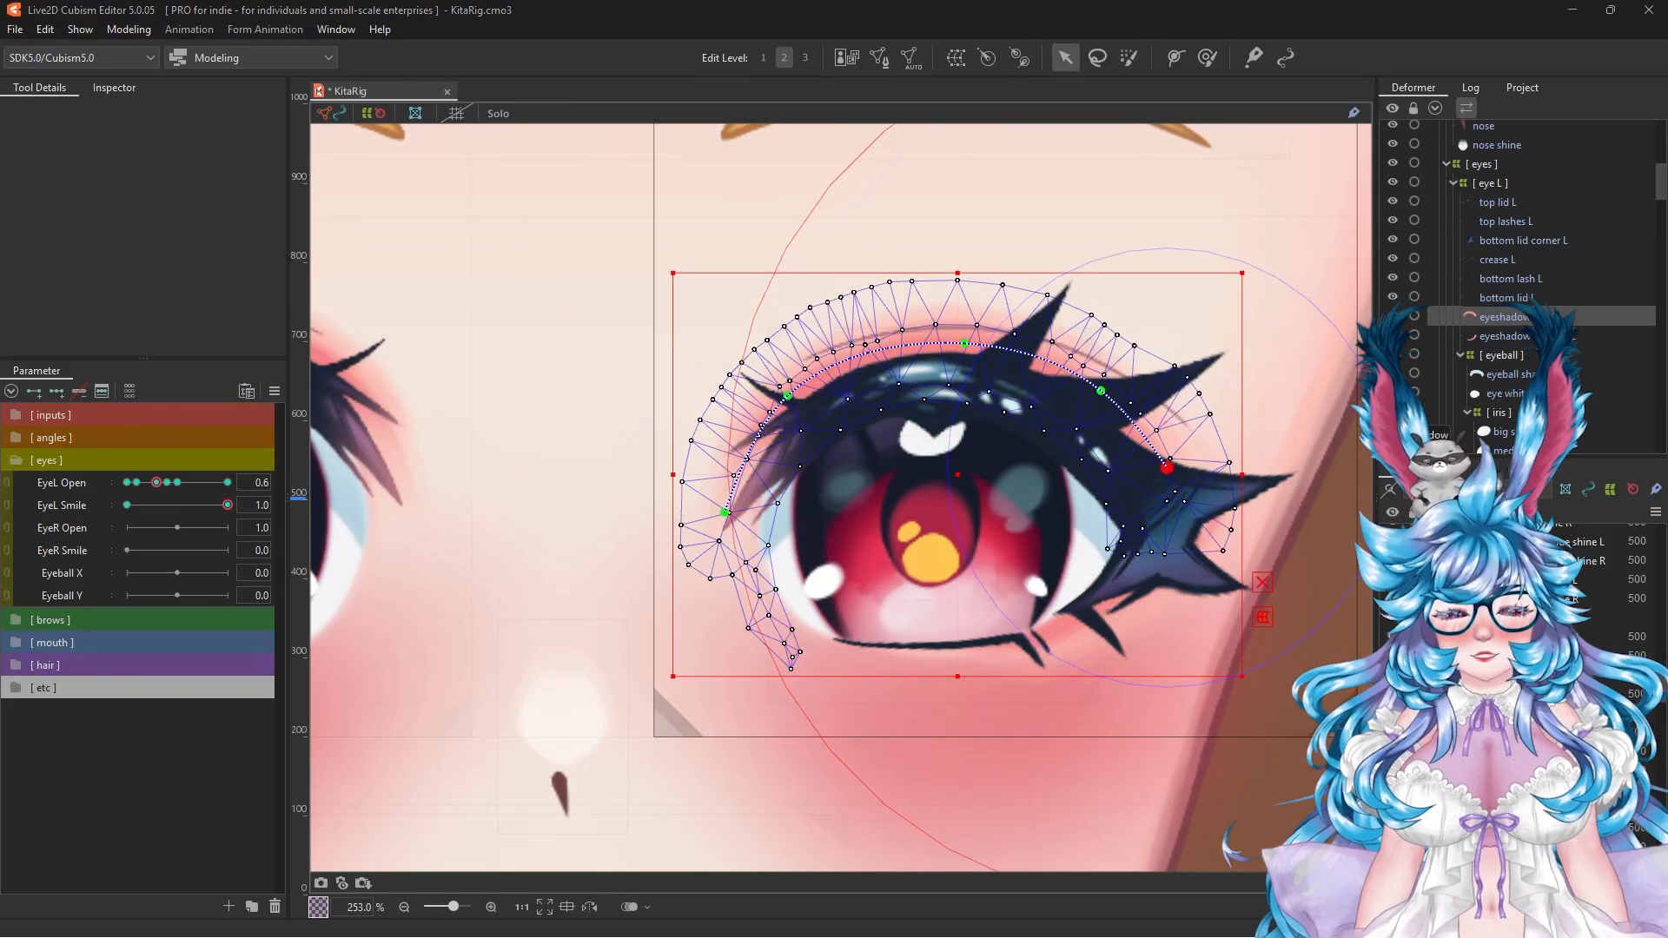
pyautogui.click(1004, 330)
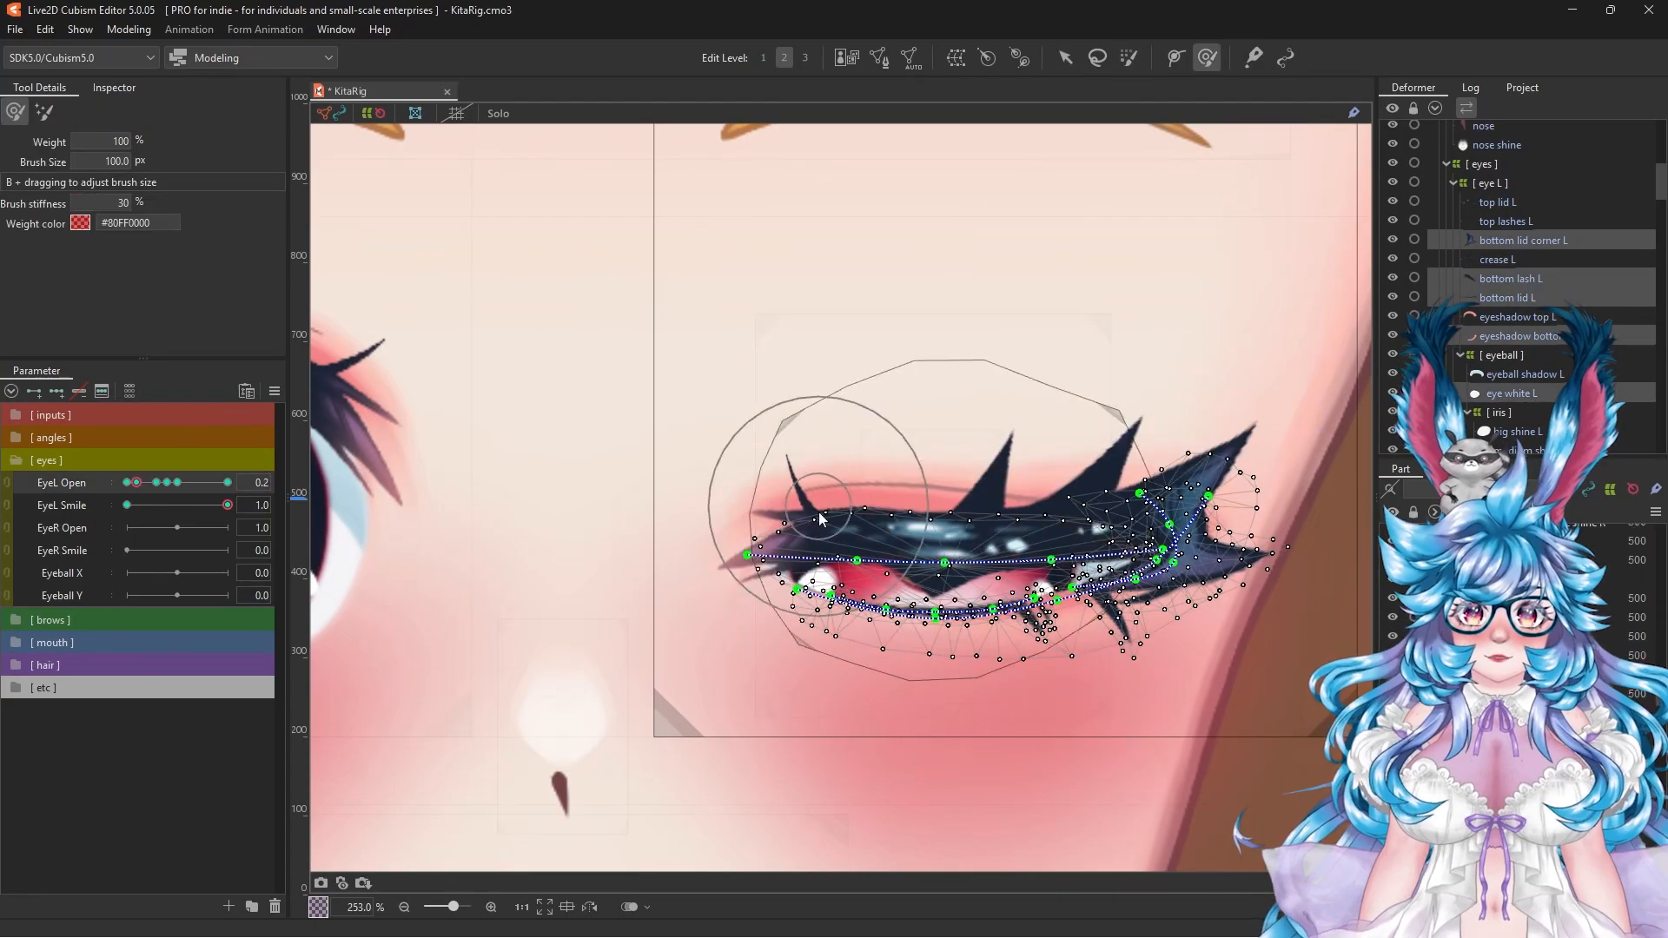
# Step: Raise the left eye's bottom lid parts with the deform brush at EyeL Open 0.2, and fit the top lid and crease to them
pyautogui.hotkey('ctrl', 't')
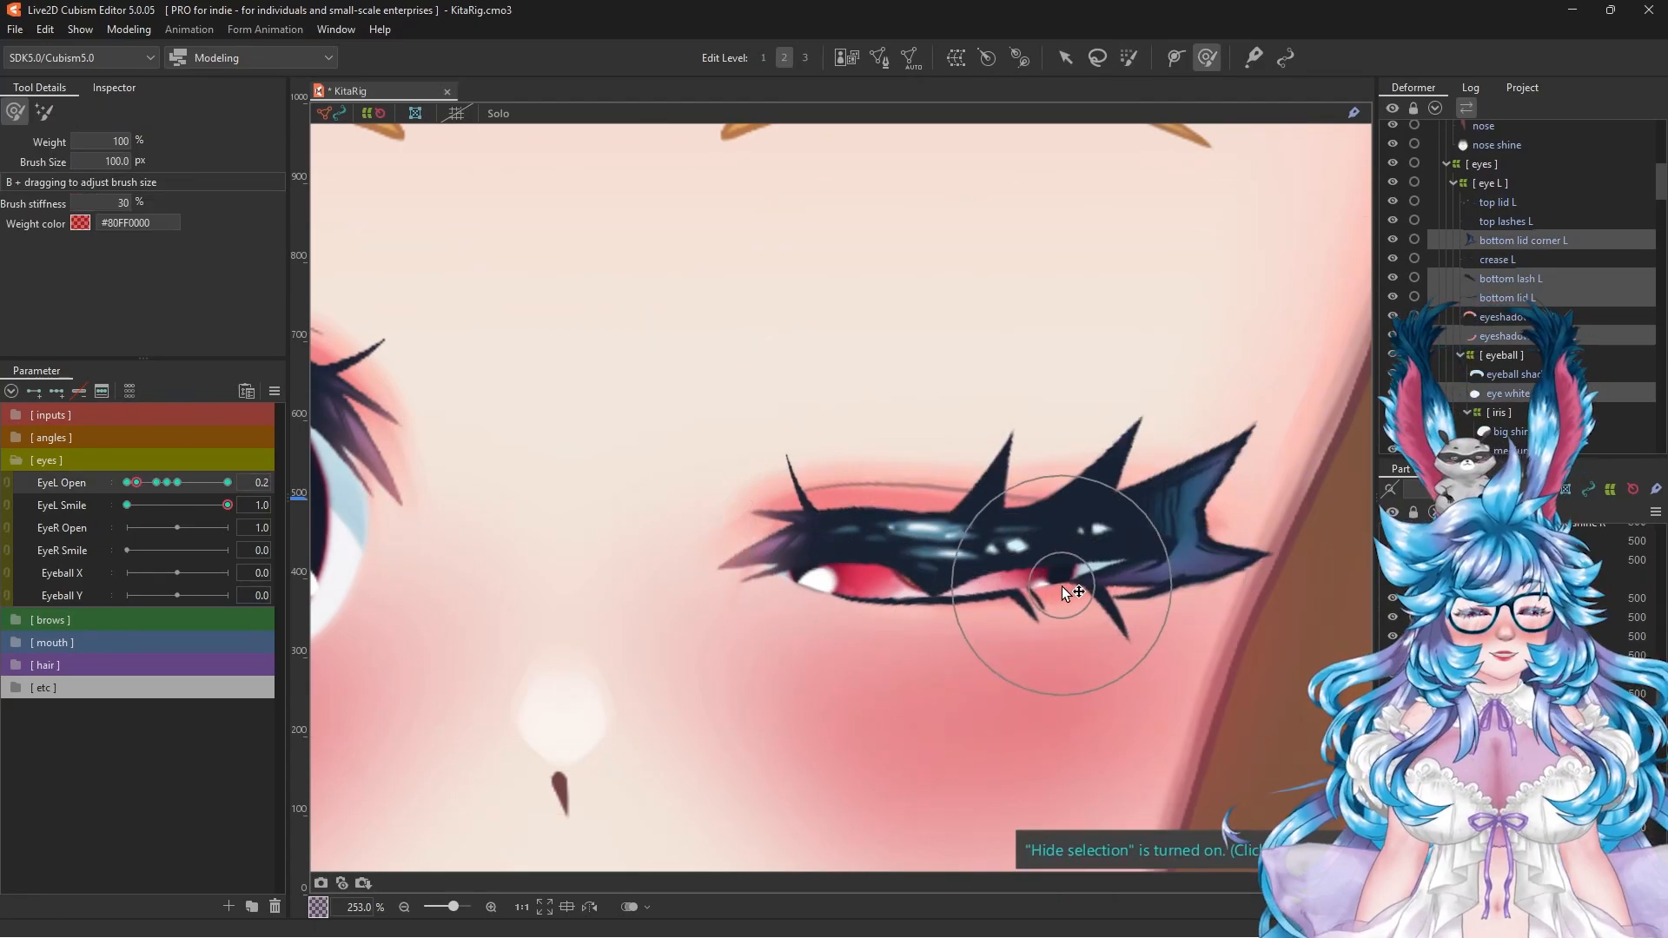
pyautogui.moveTo(1062, 591); pyautogui.dragTo(1063, 596)
pyautogui.click(1497, 202)
pyautogui.click(1160, 527)
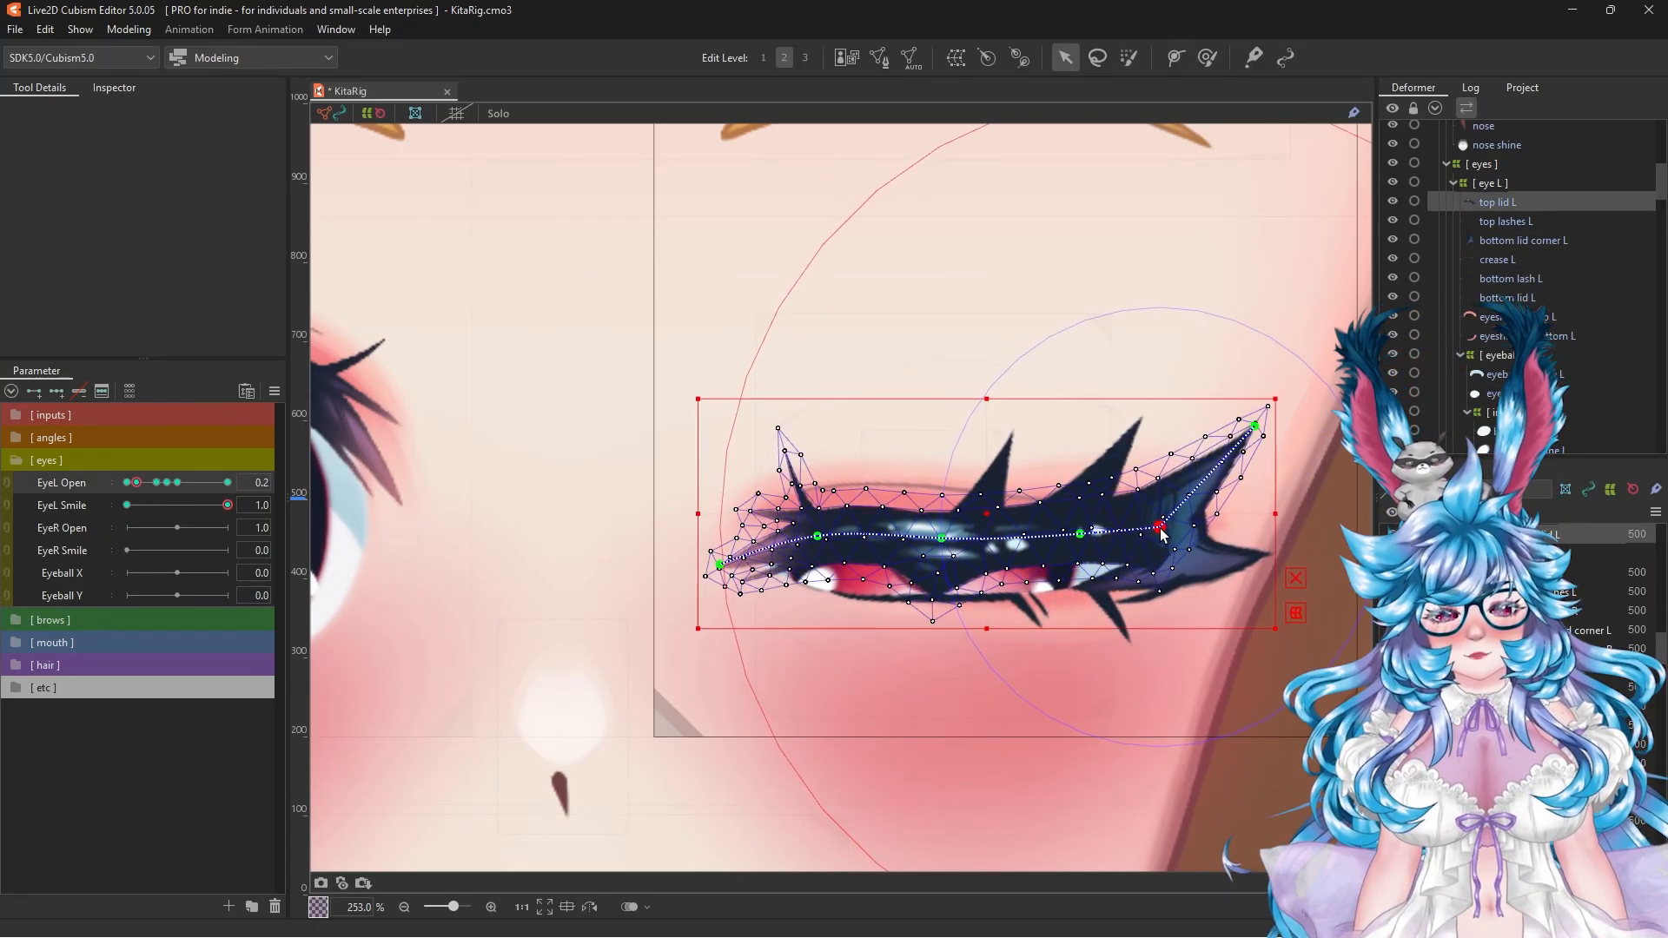
pyautogui.scroll(4, 1089, 561)
pyautogui.click(1536, 373)
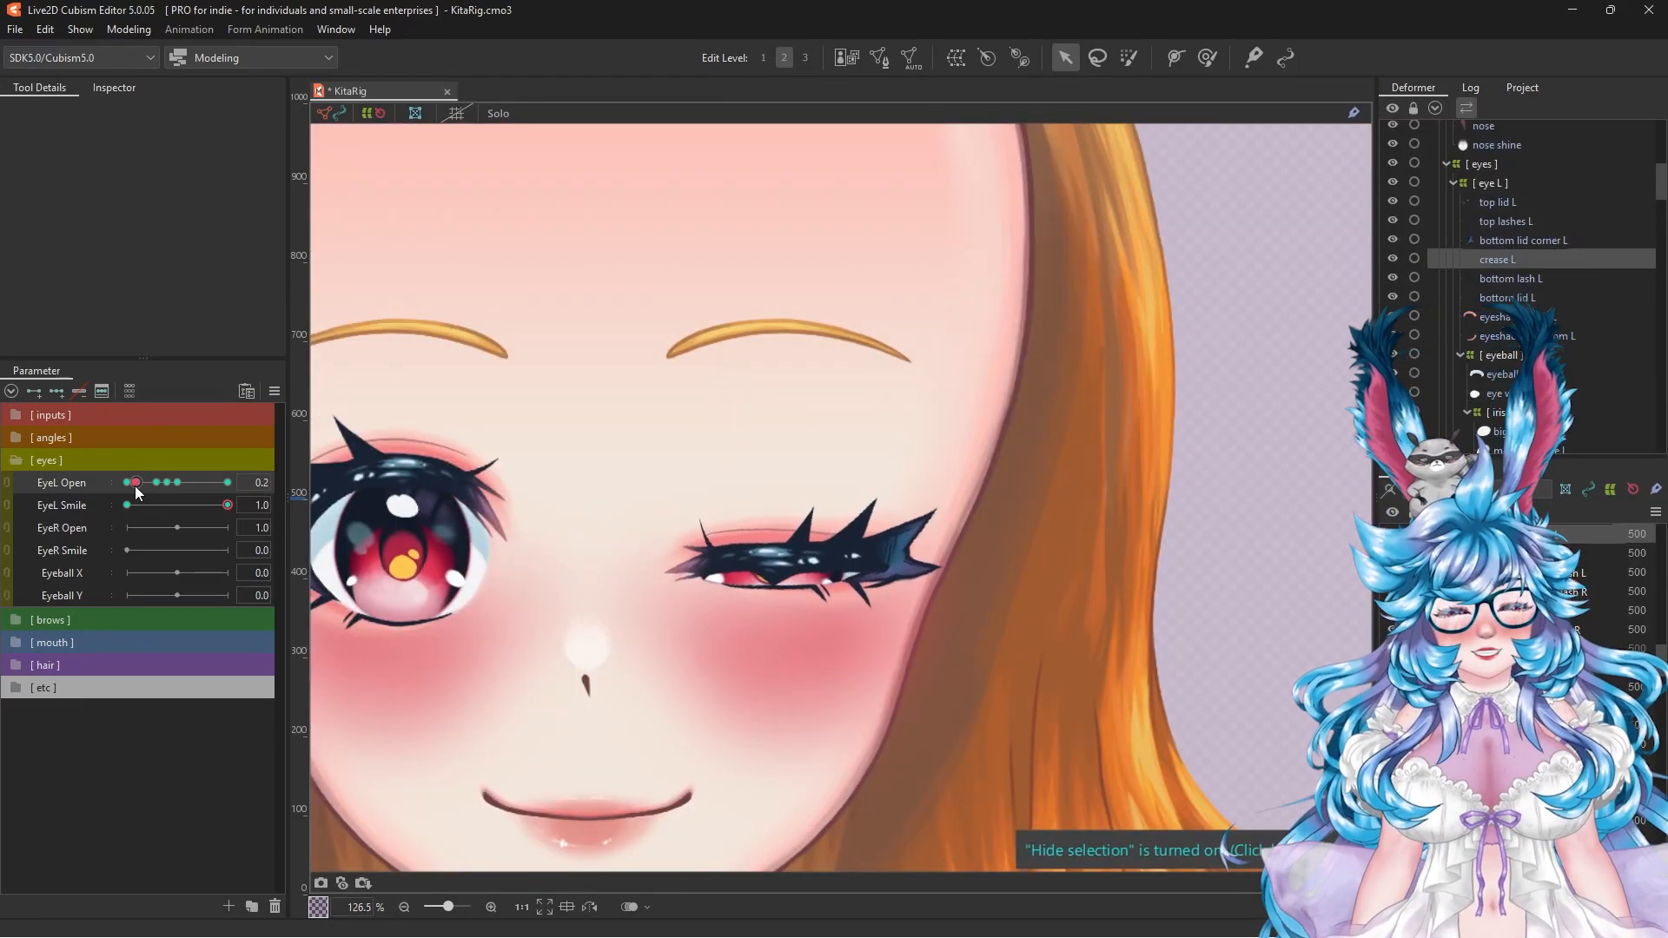
# Step: Bend top lid L into an upward arch through its middle path points at EyeL Open 0.0, EyeL Smile 1.0
pyautogui.moveTo(136, 487); pyautogui.dragTo(125, 486)
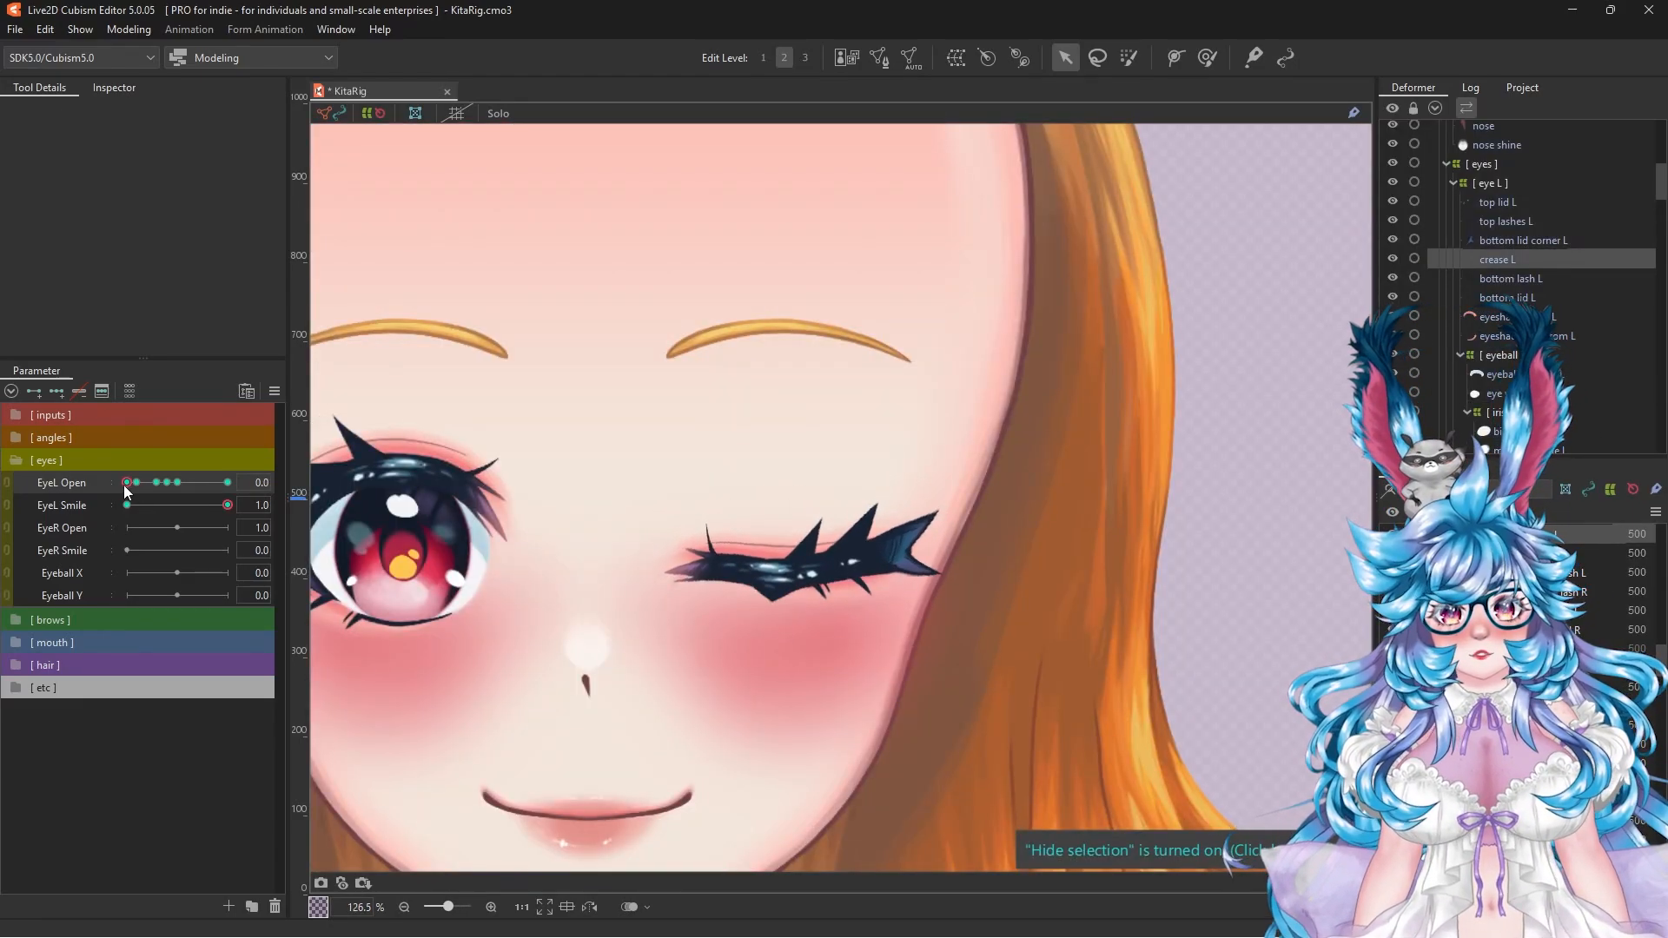
pyautogui.click(1496, 203)
pyautogui.scroll(4, 837, 540)
pyautogui.click(756, 620)
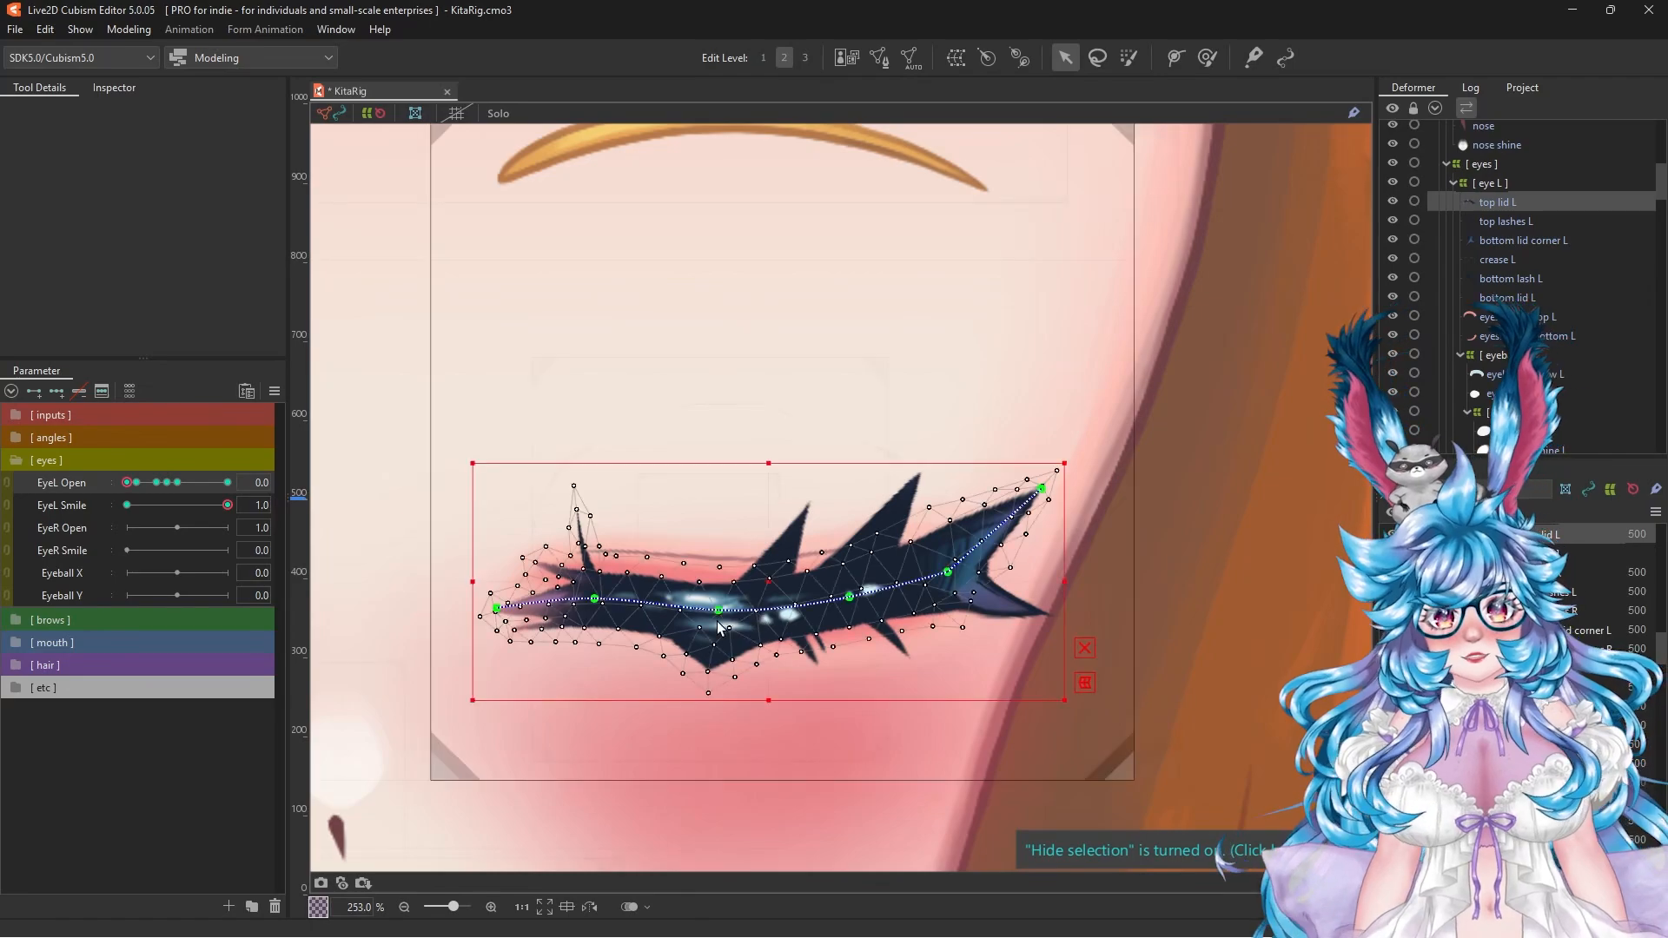
pyautogui.moveTo(718, 611); pyautogui.dragTo(715, 569)
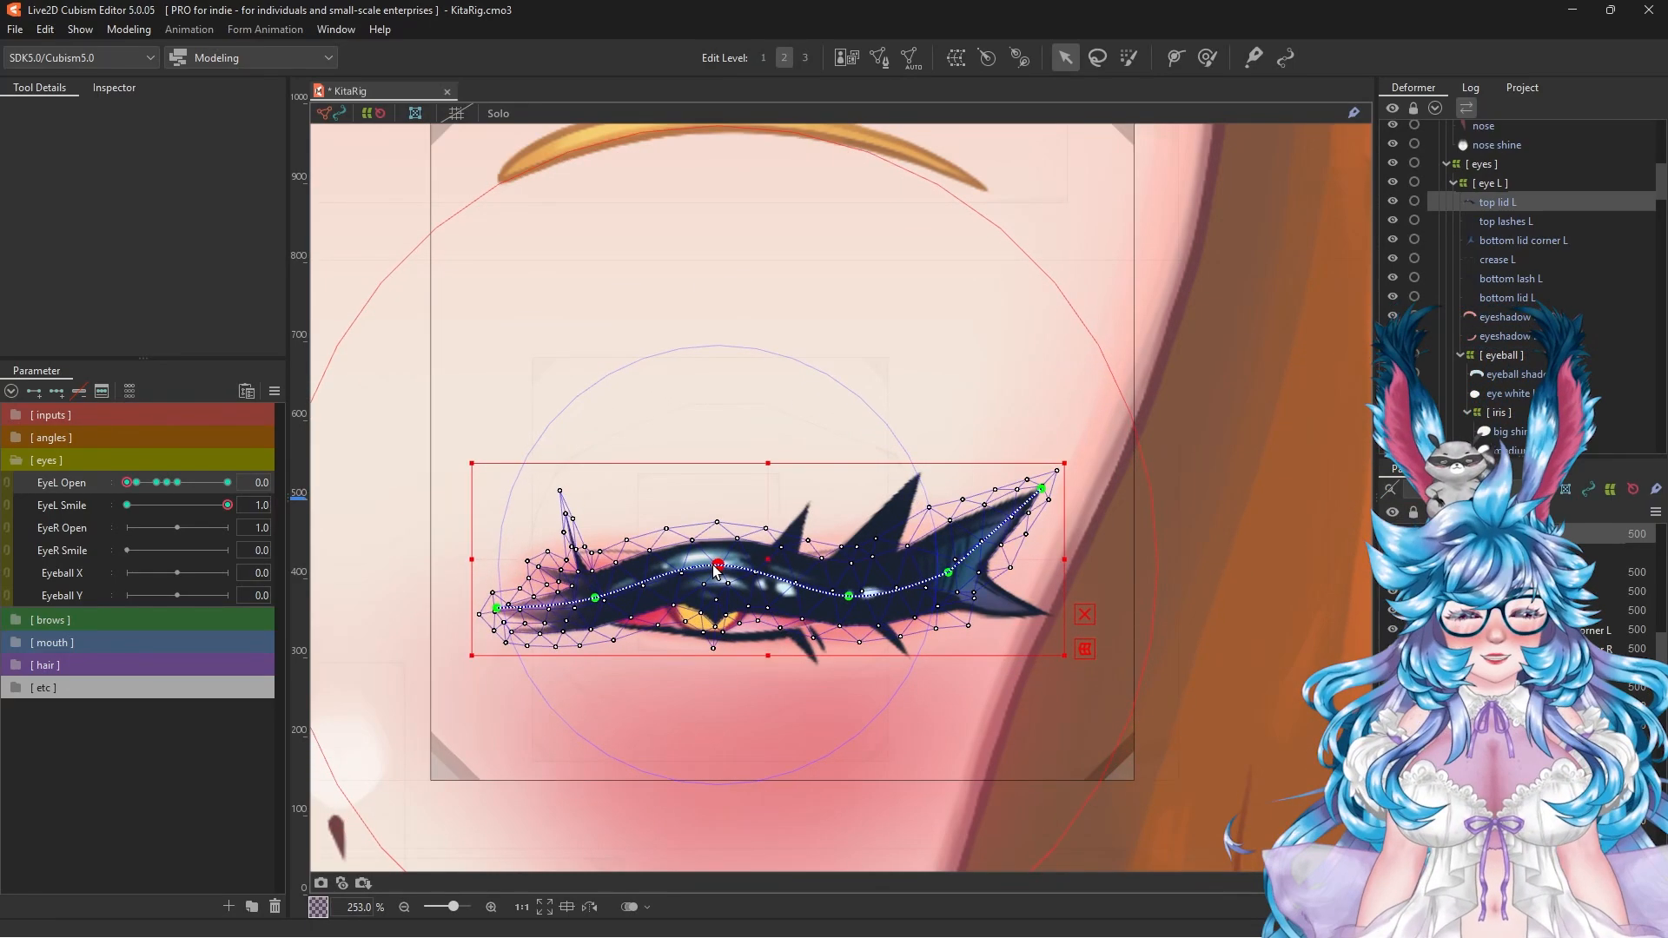
pyautogui.moveTo(850, 597); pyautogui.dragTo(849, 551)
pyautogui.moveTo(718, 565); pyautogui.dragTo(717, 551)
pyautogui.moveTo(850, 550); pyautogui.dragTo(849, 561)
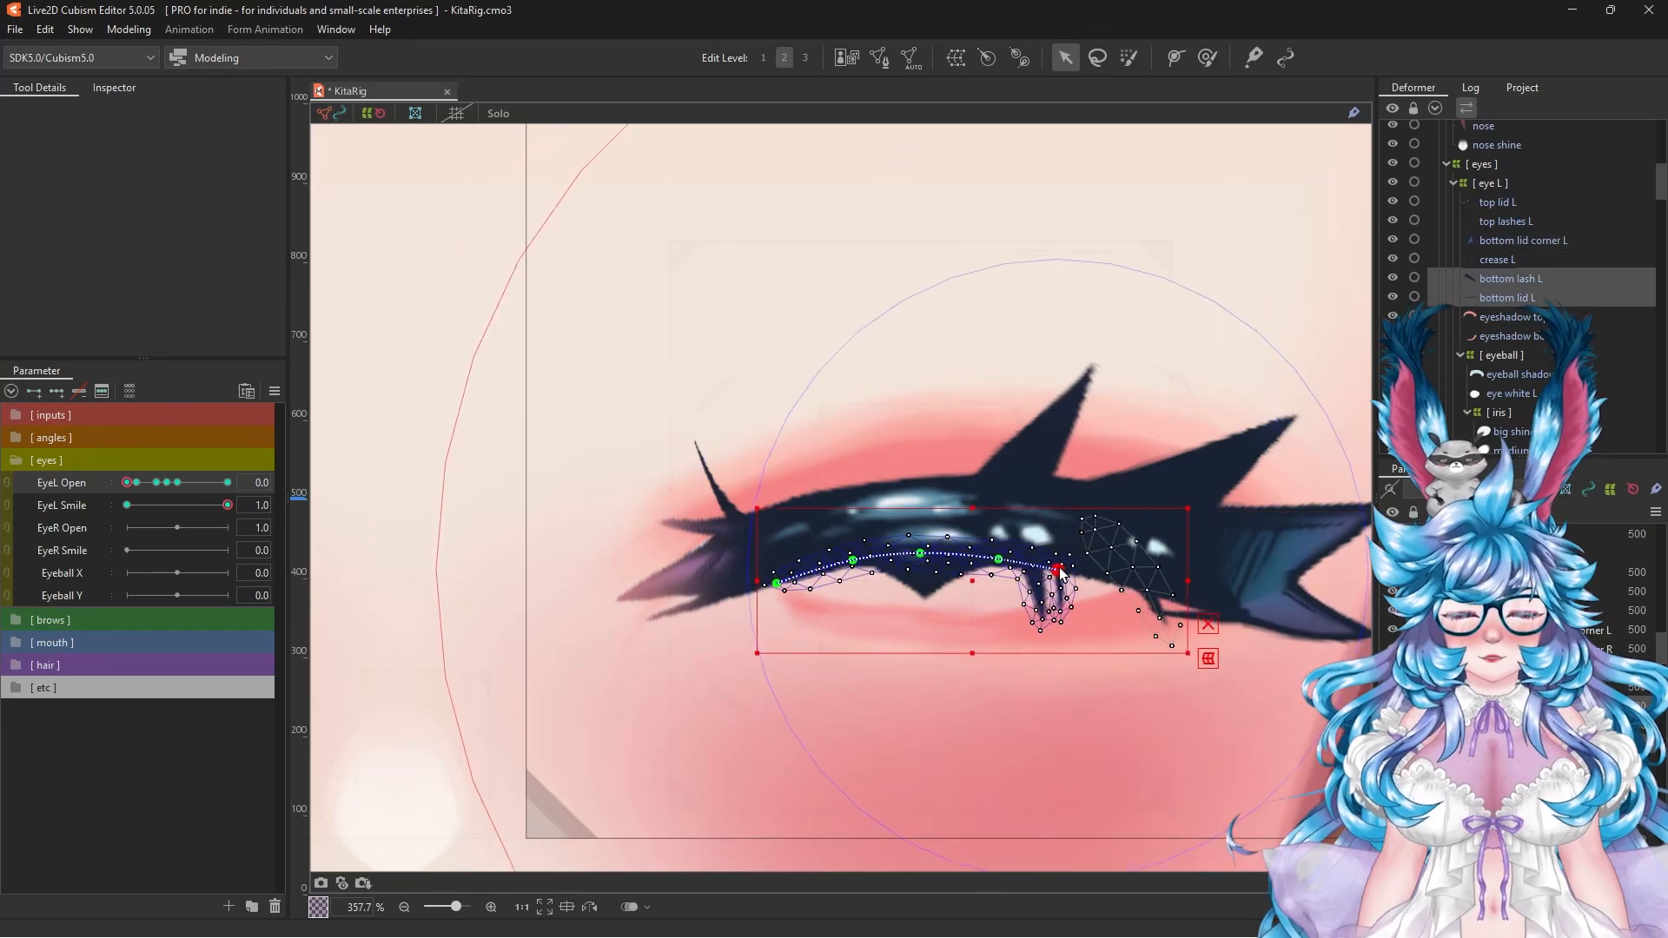
# Step: Reshape bottom lash L, eyeshadow bottom L and crease L to follow the arched closed lid at EyeL Open 0.0
pyautogui.click(1509, 279)
pyautogui.click(1490, 336)
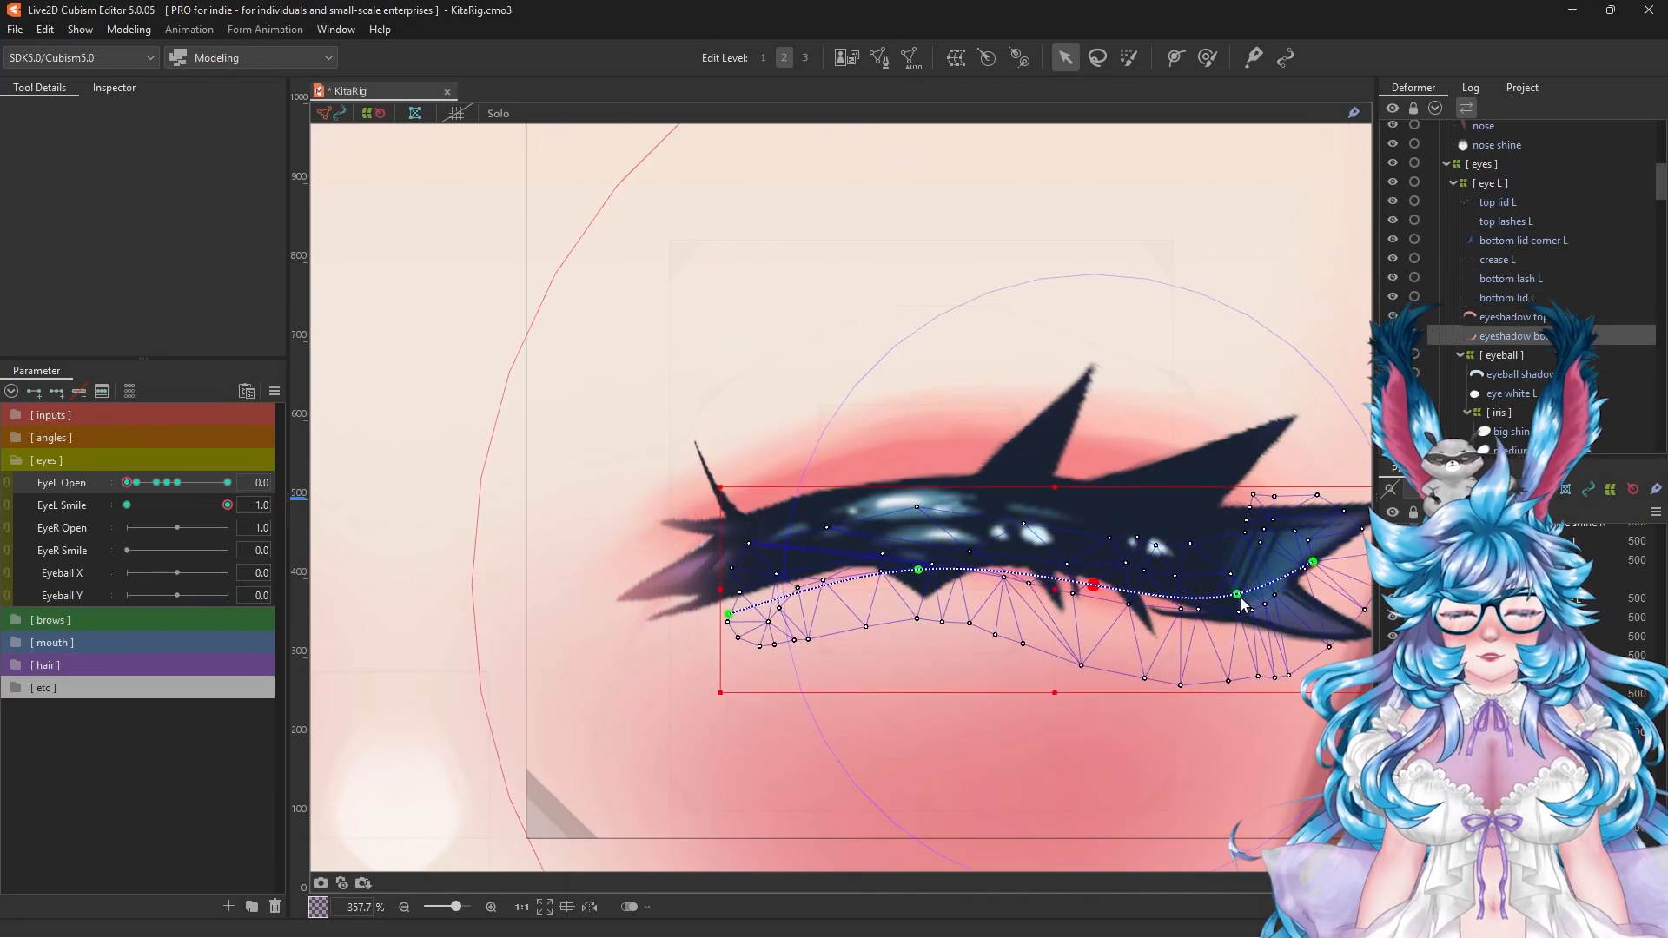
pyautogui.click(1497, 259)
pyautogui.moveTo(732, 487); pyautogui.dragTo(732, 478)
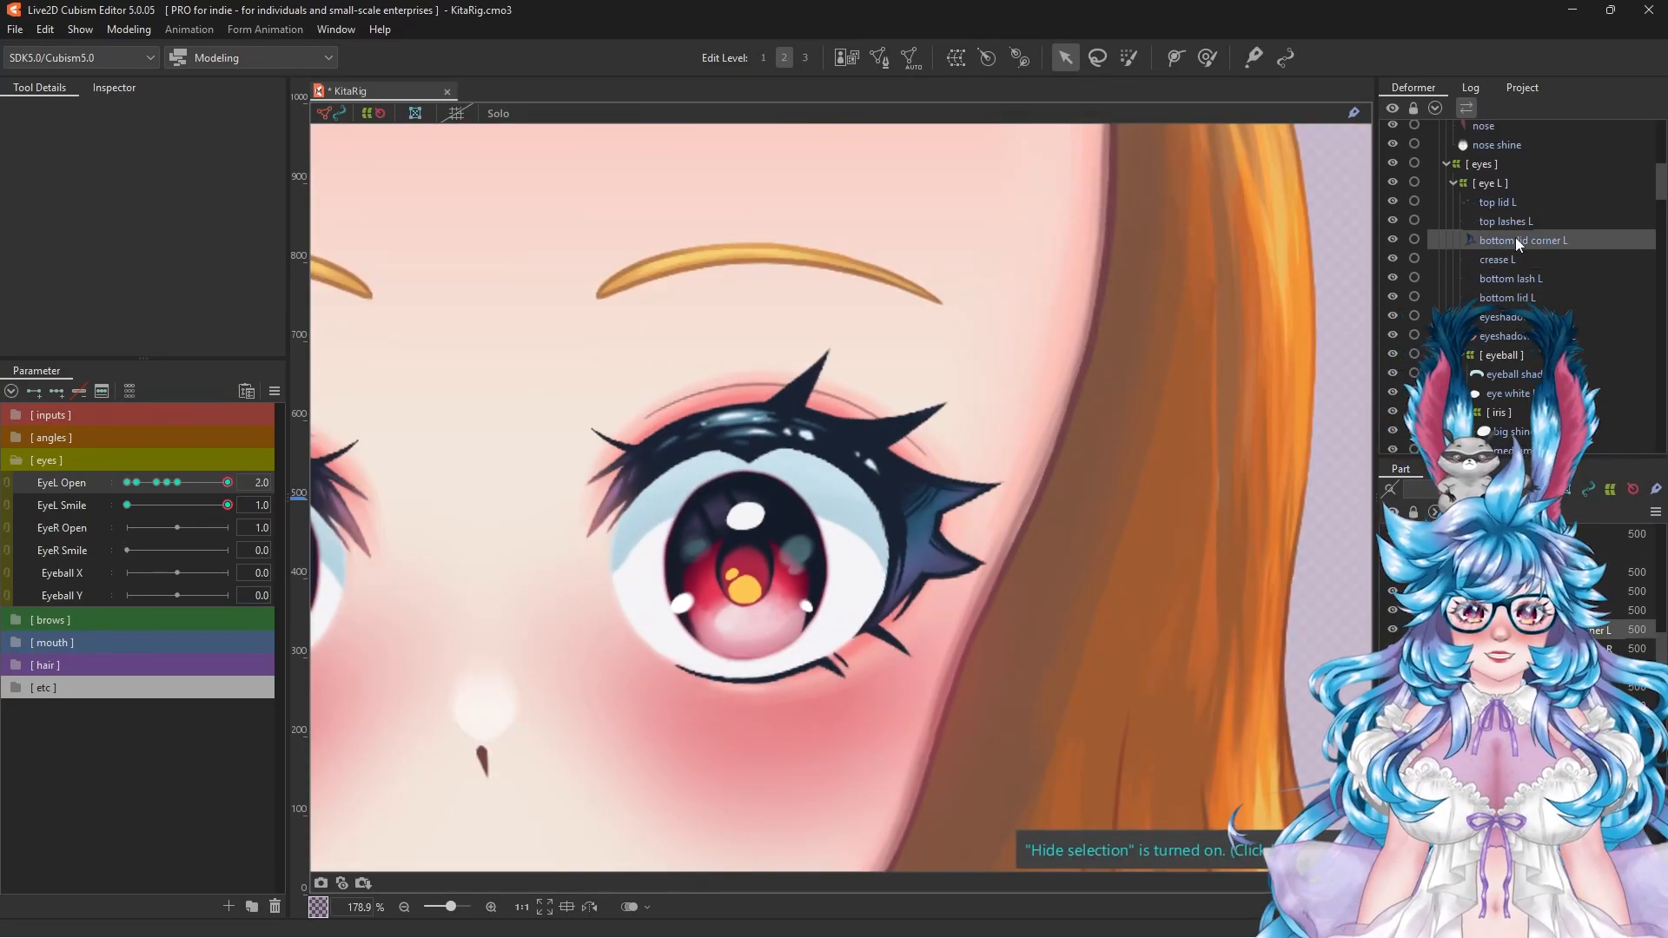
# Step: Push the left eye's bottom lid parts and eye white upward with the deform brush at EyeL Open 2.0, and adjust top lid L
pyautogui.click(1128, 57)
pyautogui.click(1207, 57)
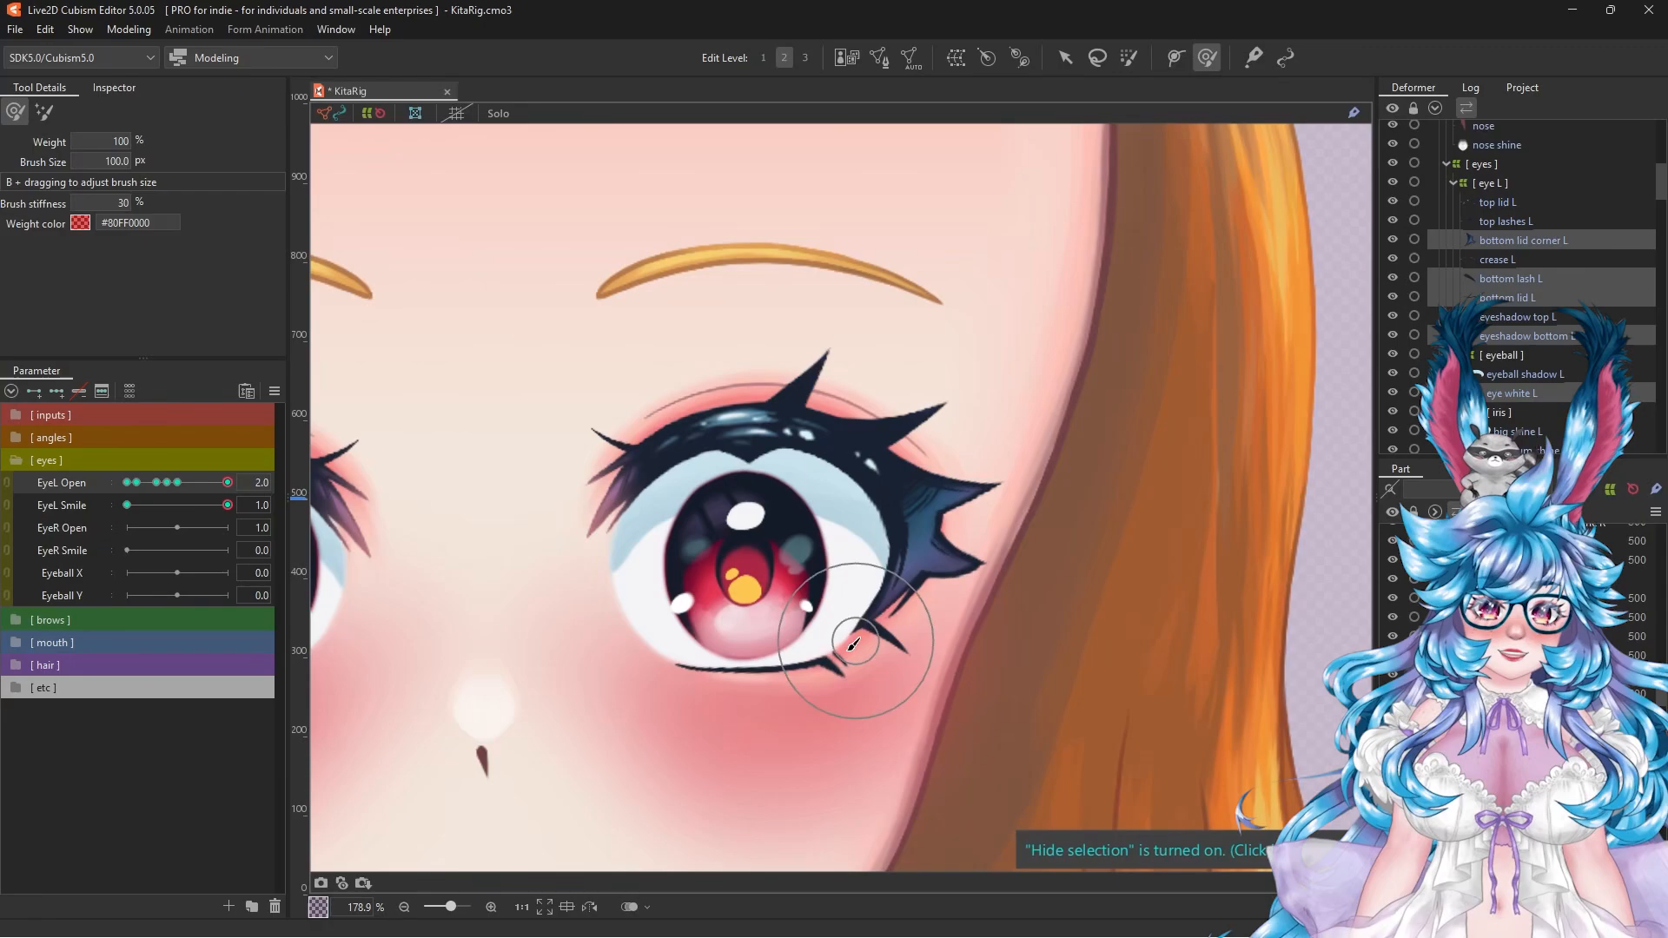
pyautogui.click(1497, 201)
pyautogui.click(1065, 57)
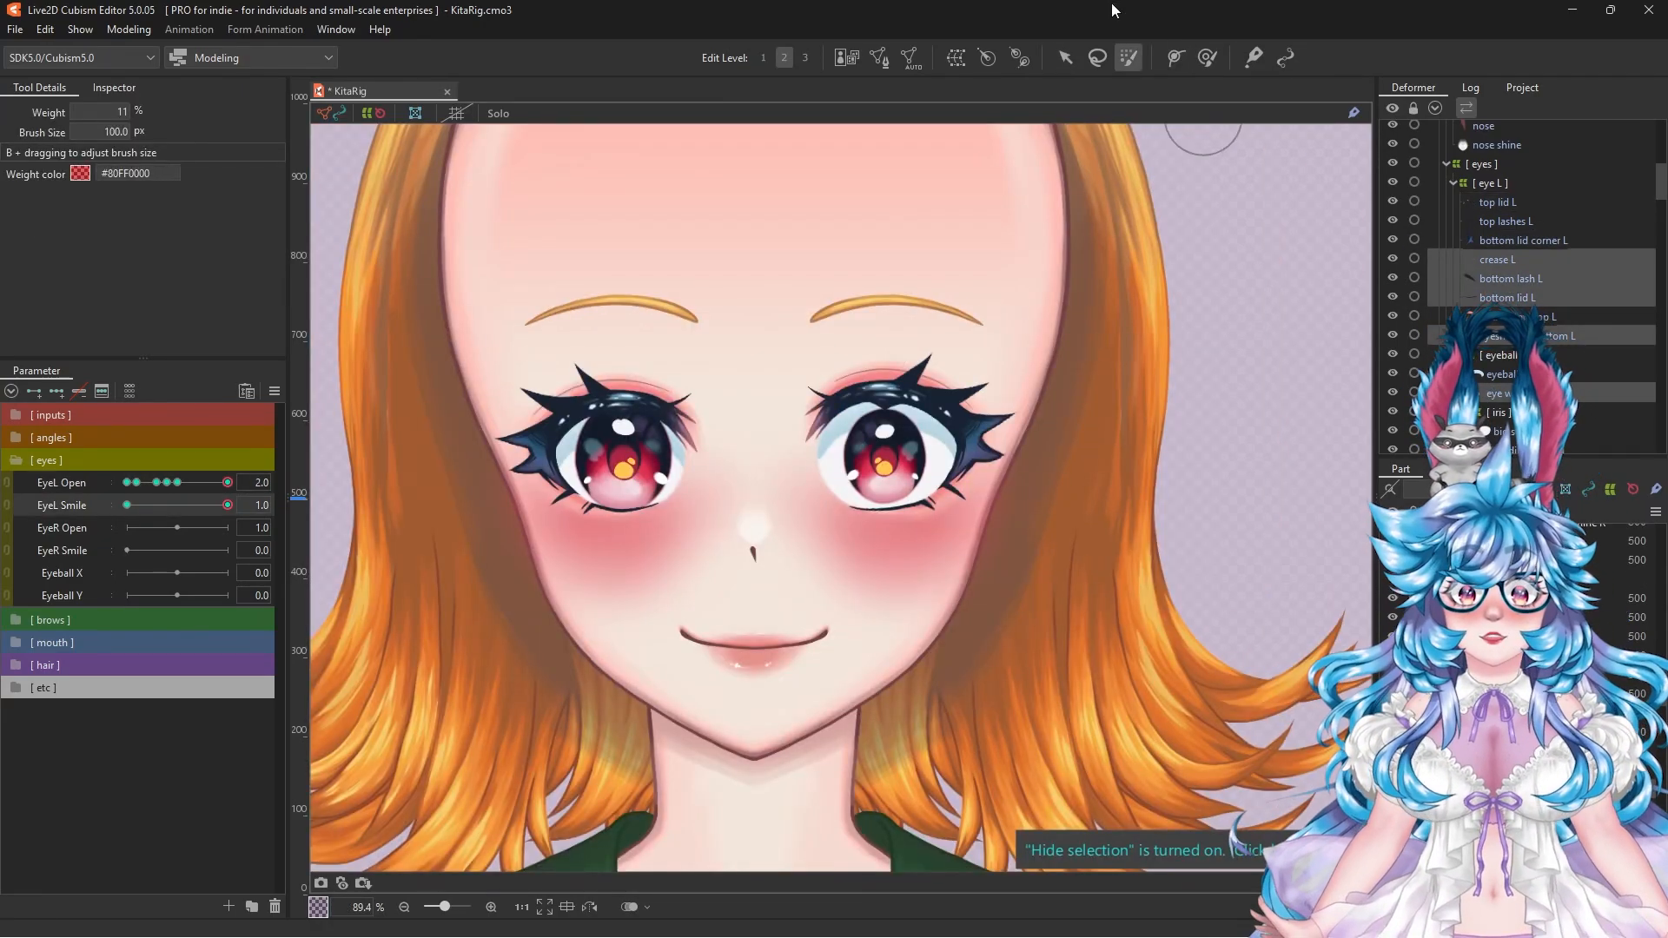
pyautogui.click(1208, 57)
pyautogui.scroll(2, 865, 514)
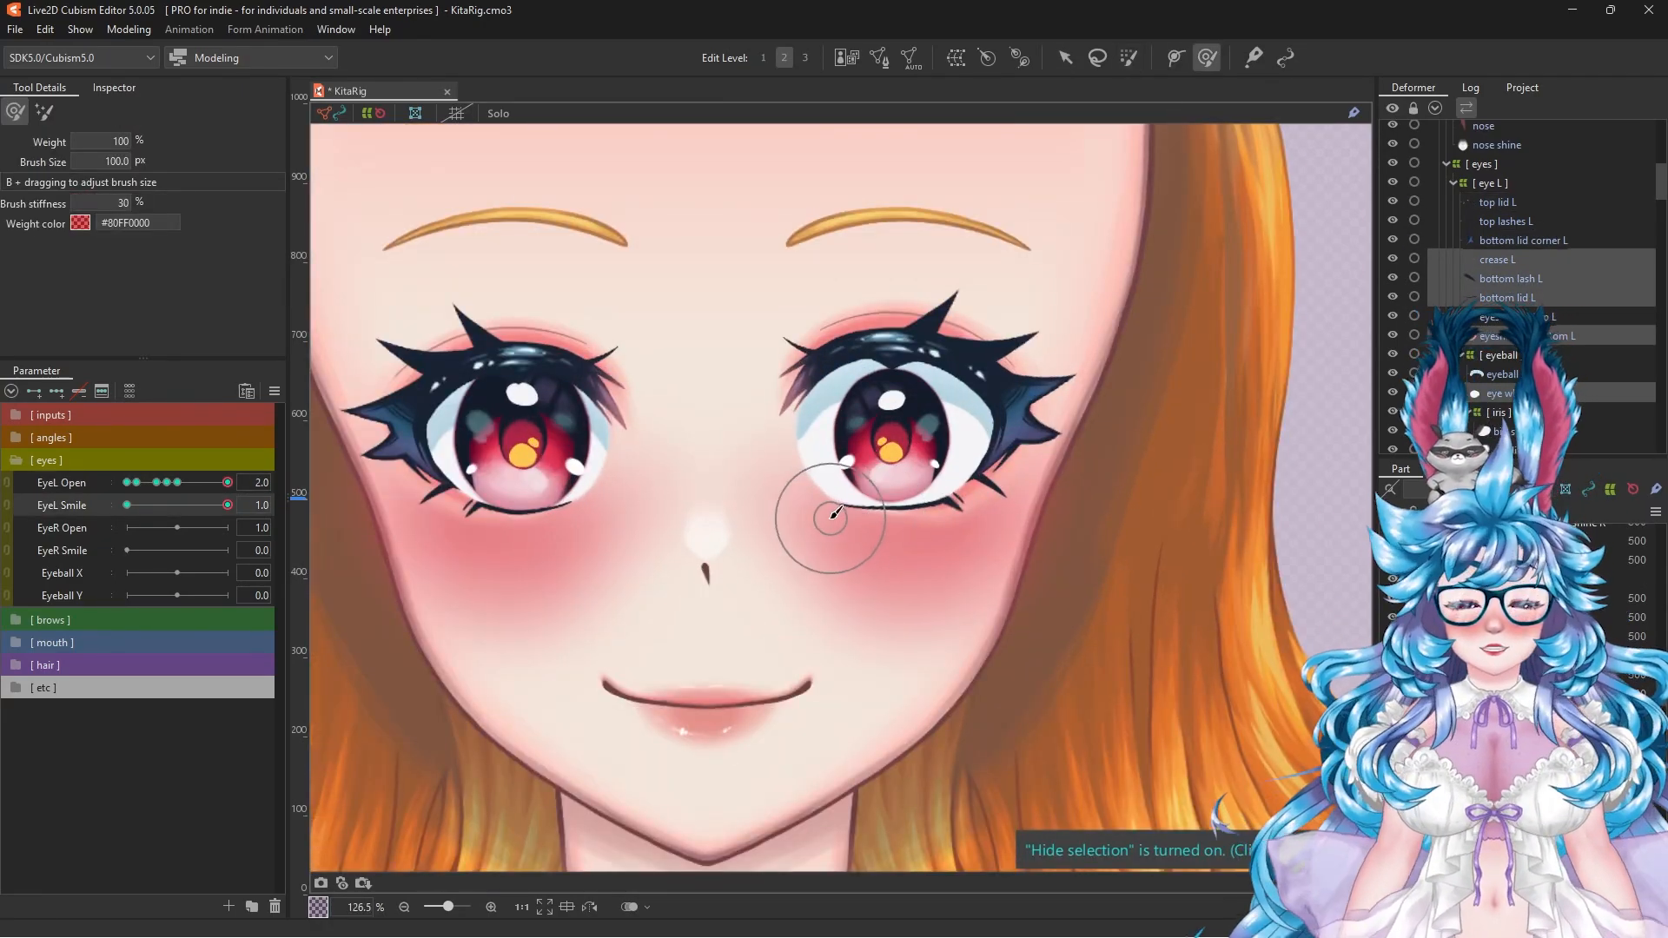
pyautogui.scroll(3, 826, 513)
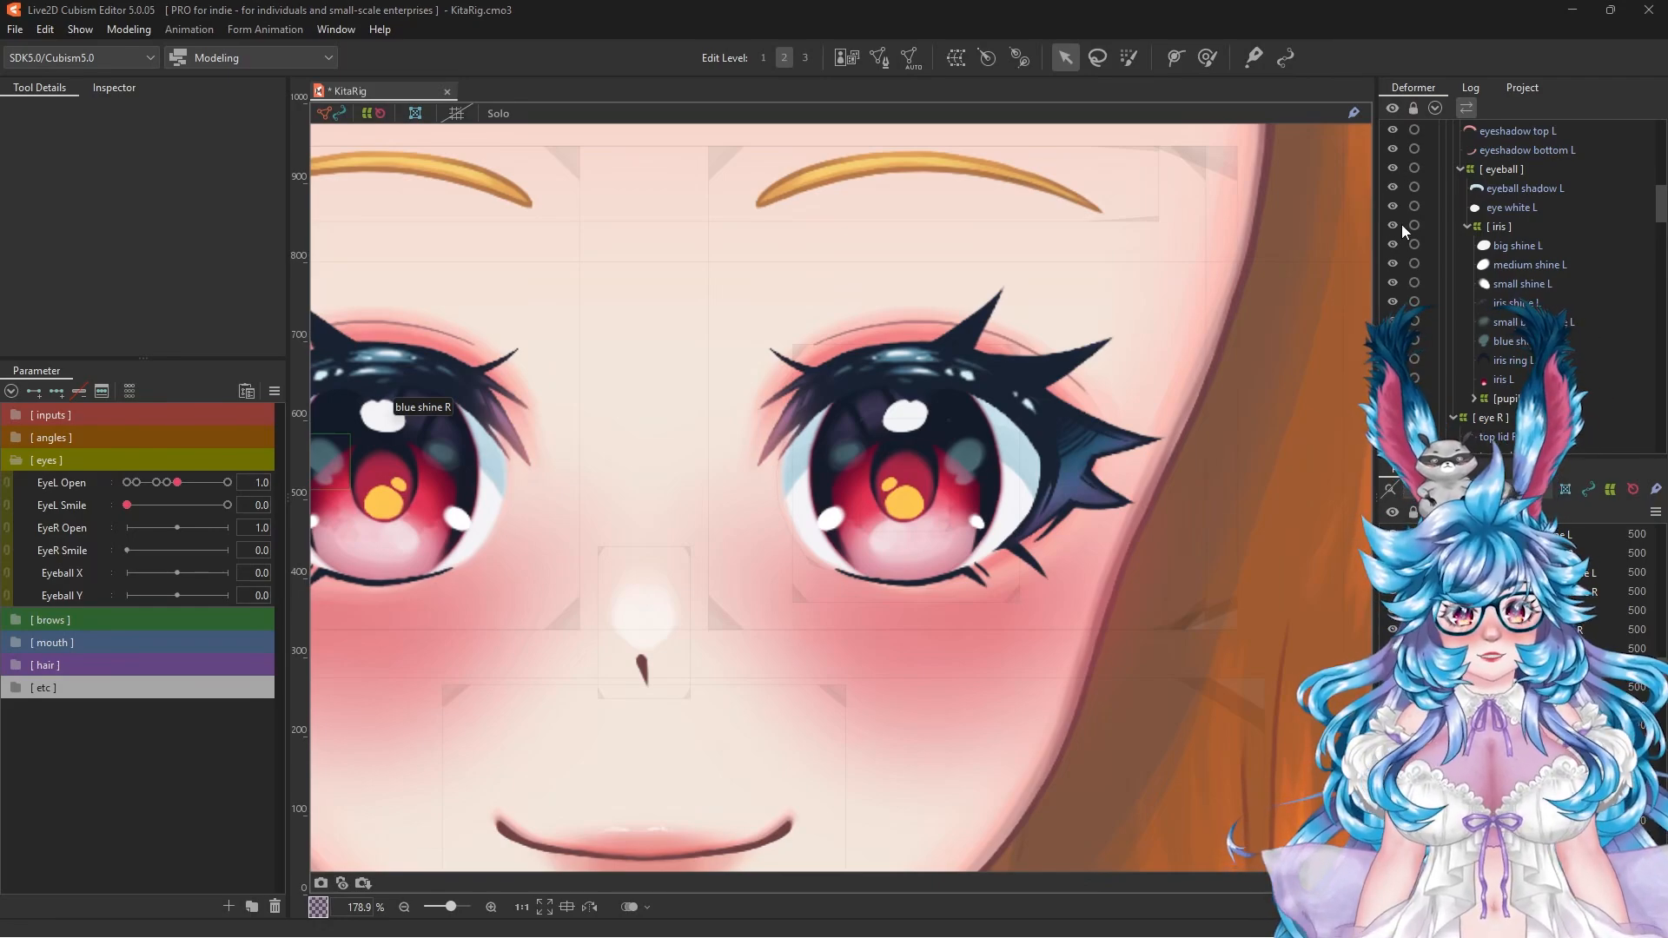
# Step: Create a warp deformer named [ eyeball x ] for the contents of the left eye's [ iris ] deformer
pyautogui.click(1500, 227)
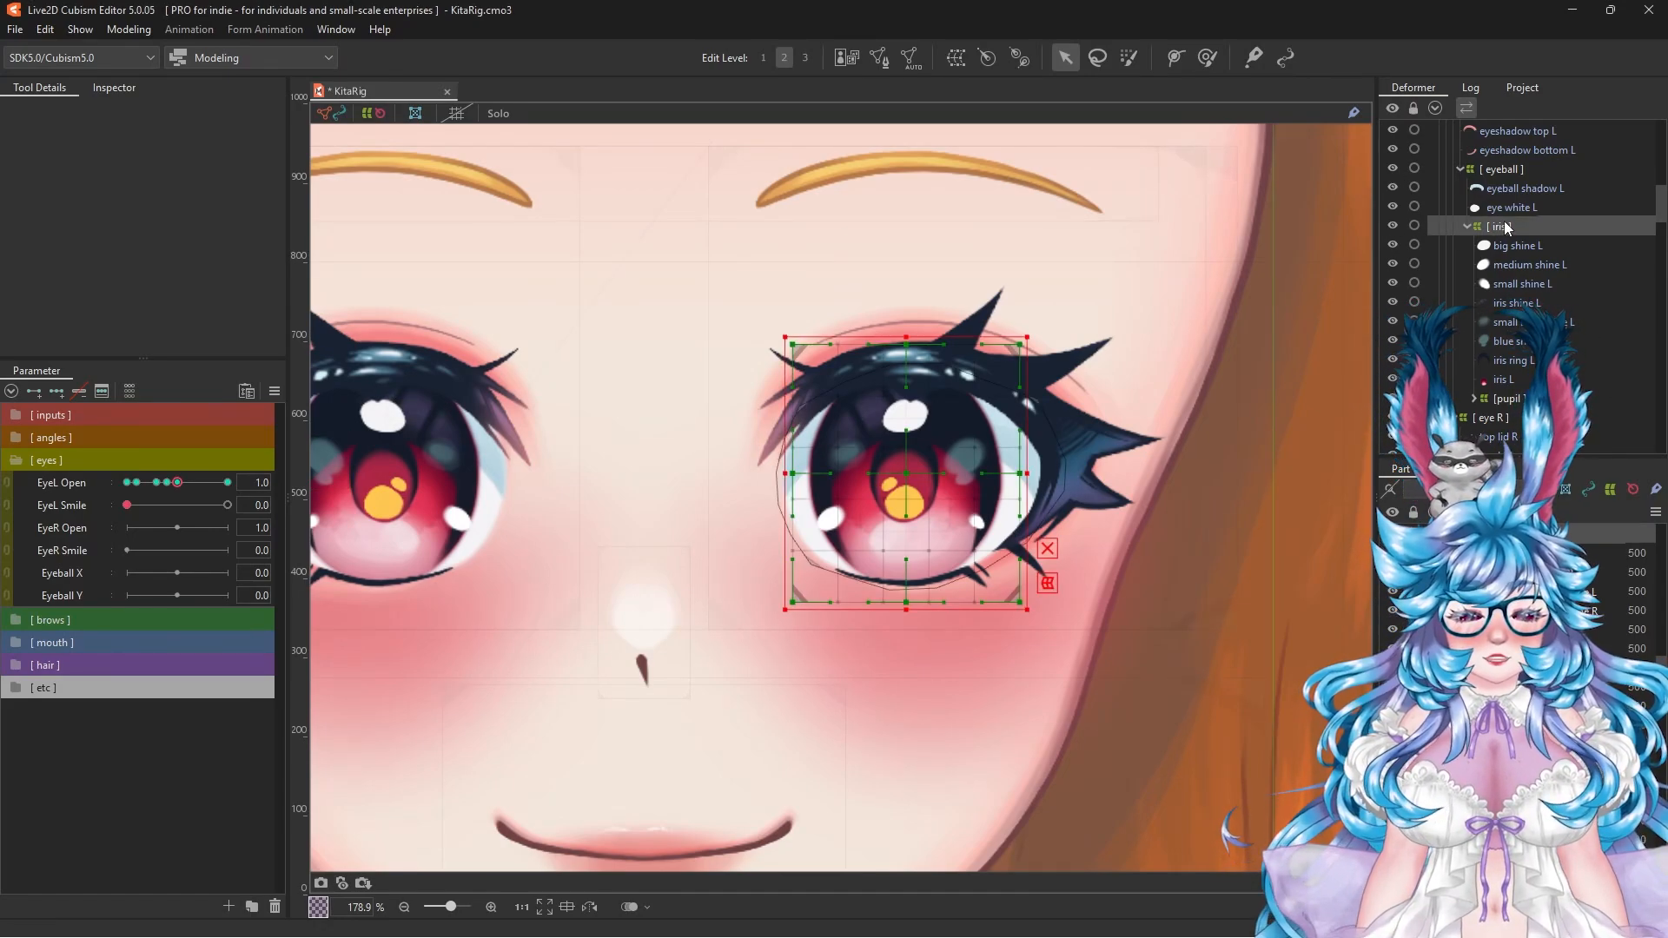
pyautogui.click(955, 57)
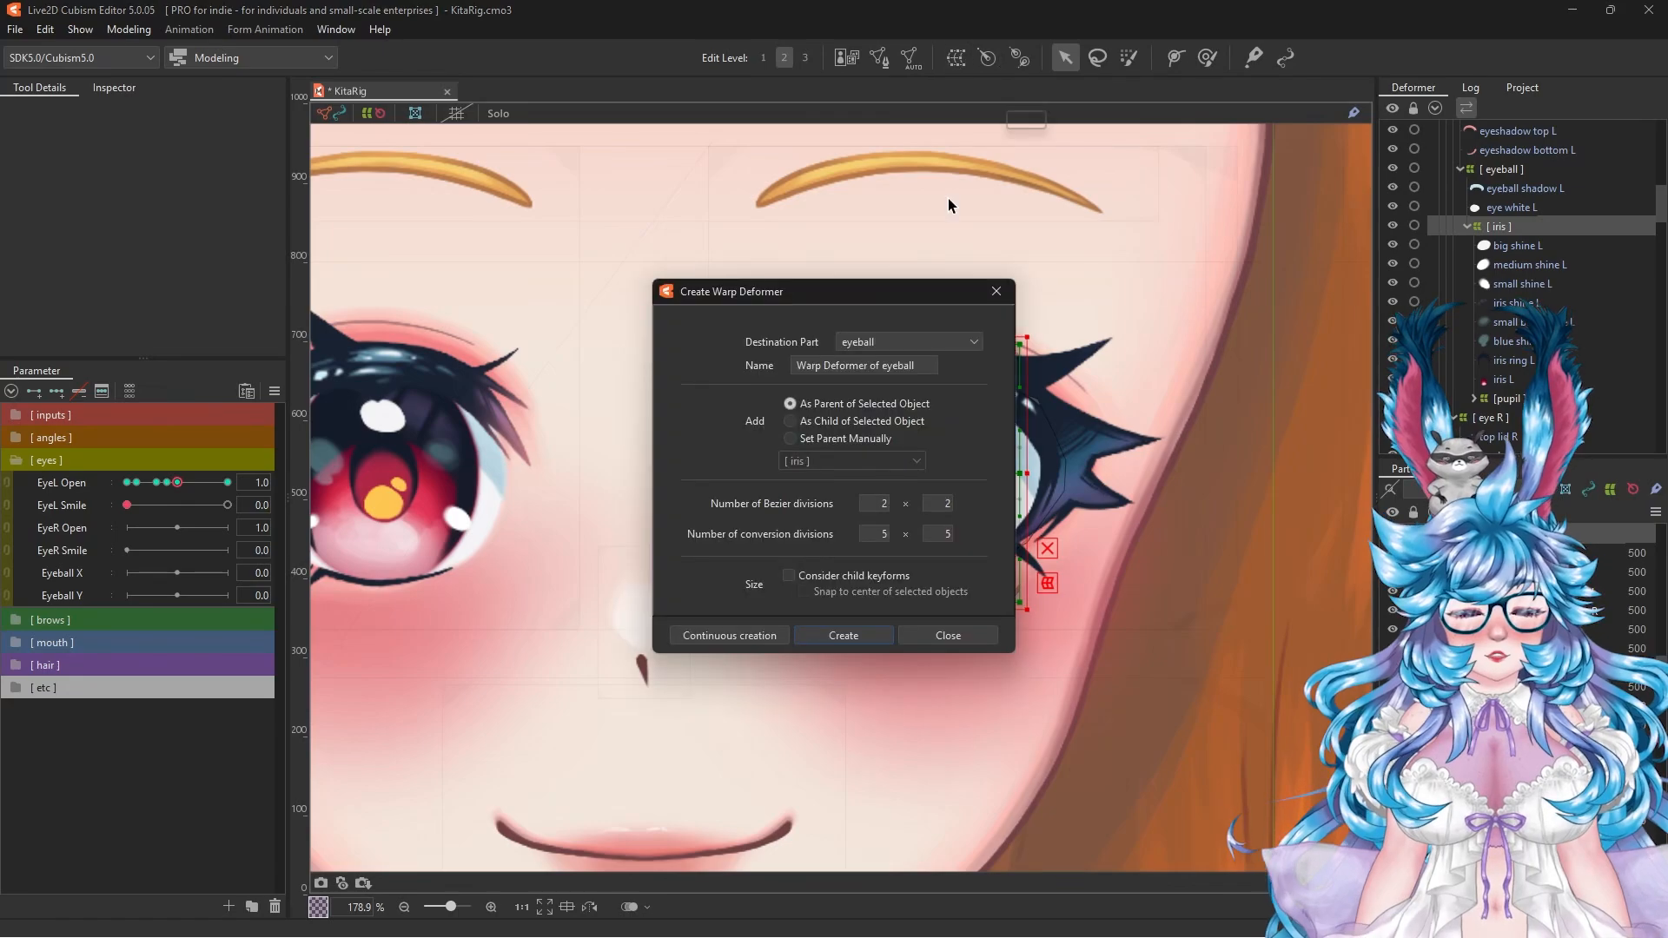
pyautogui.write('[')
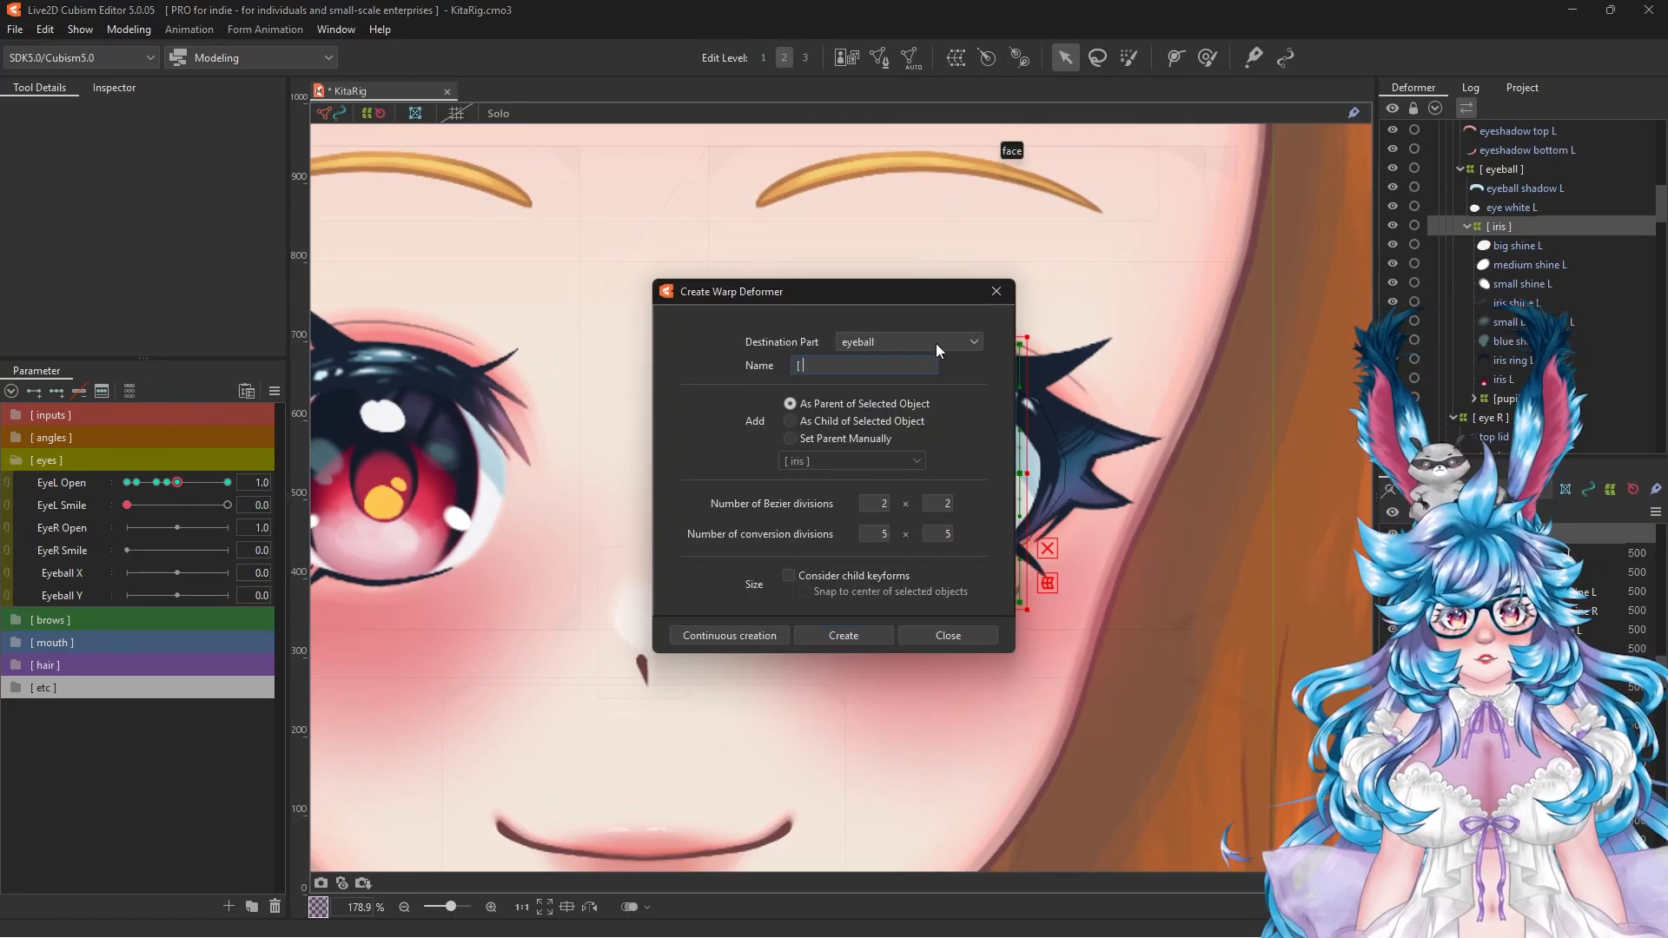
pyautogui.write(' eyeball x ]')
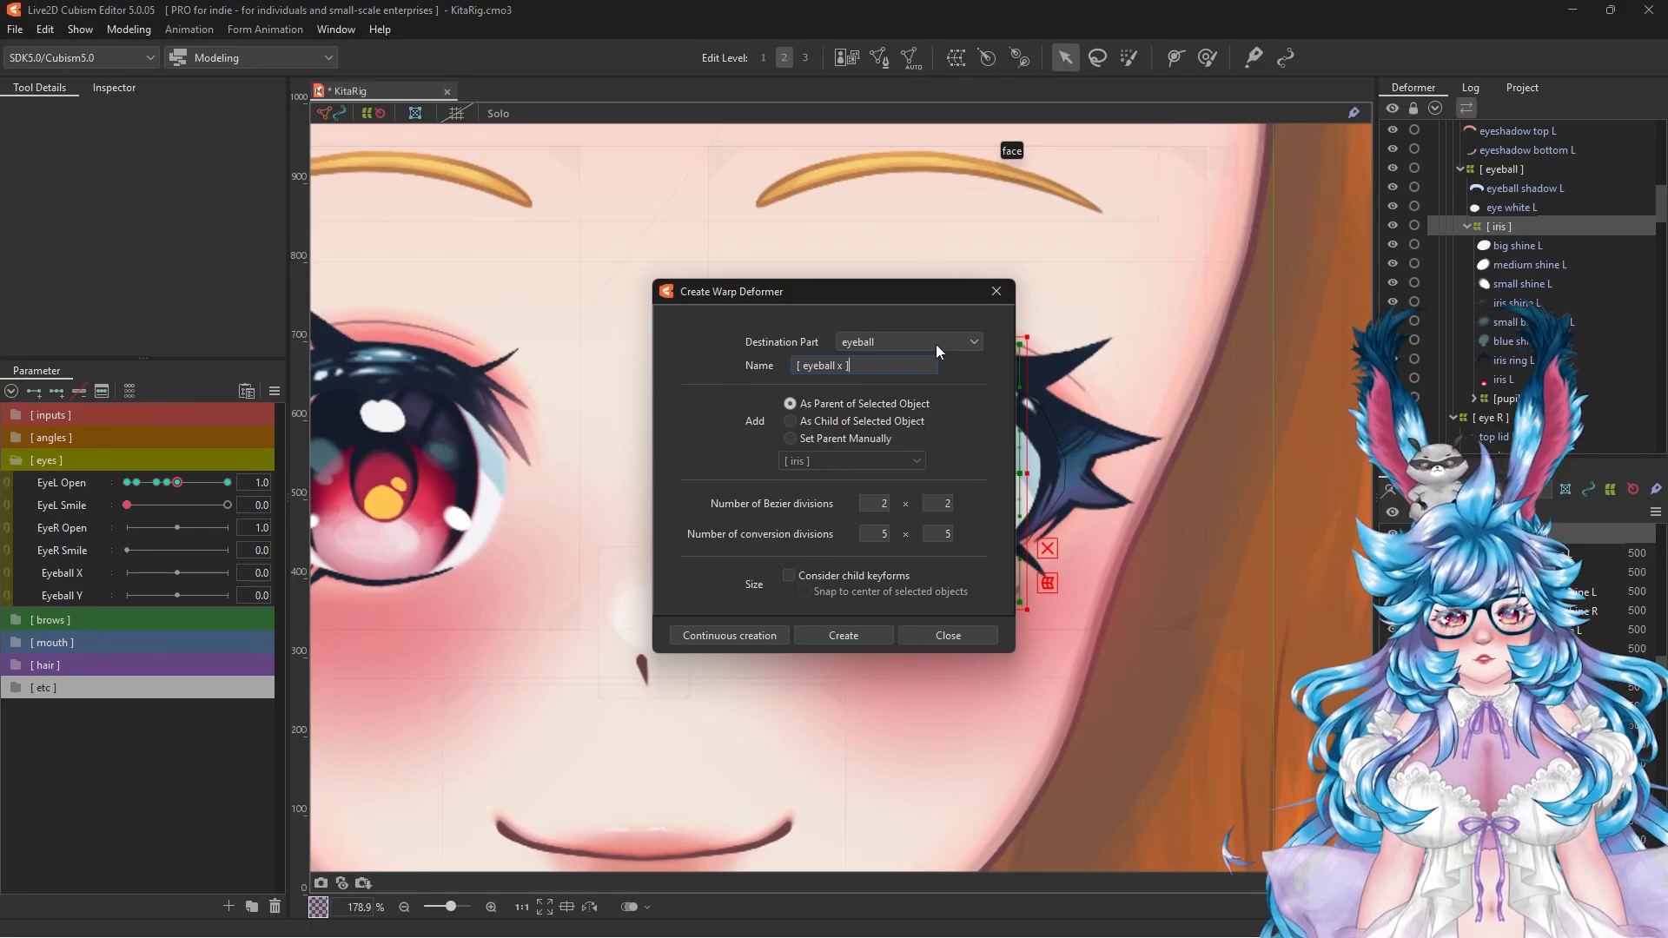
pyautogui.click(836, 635)
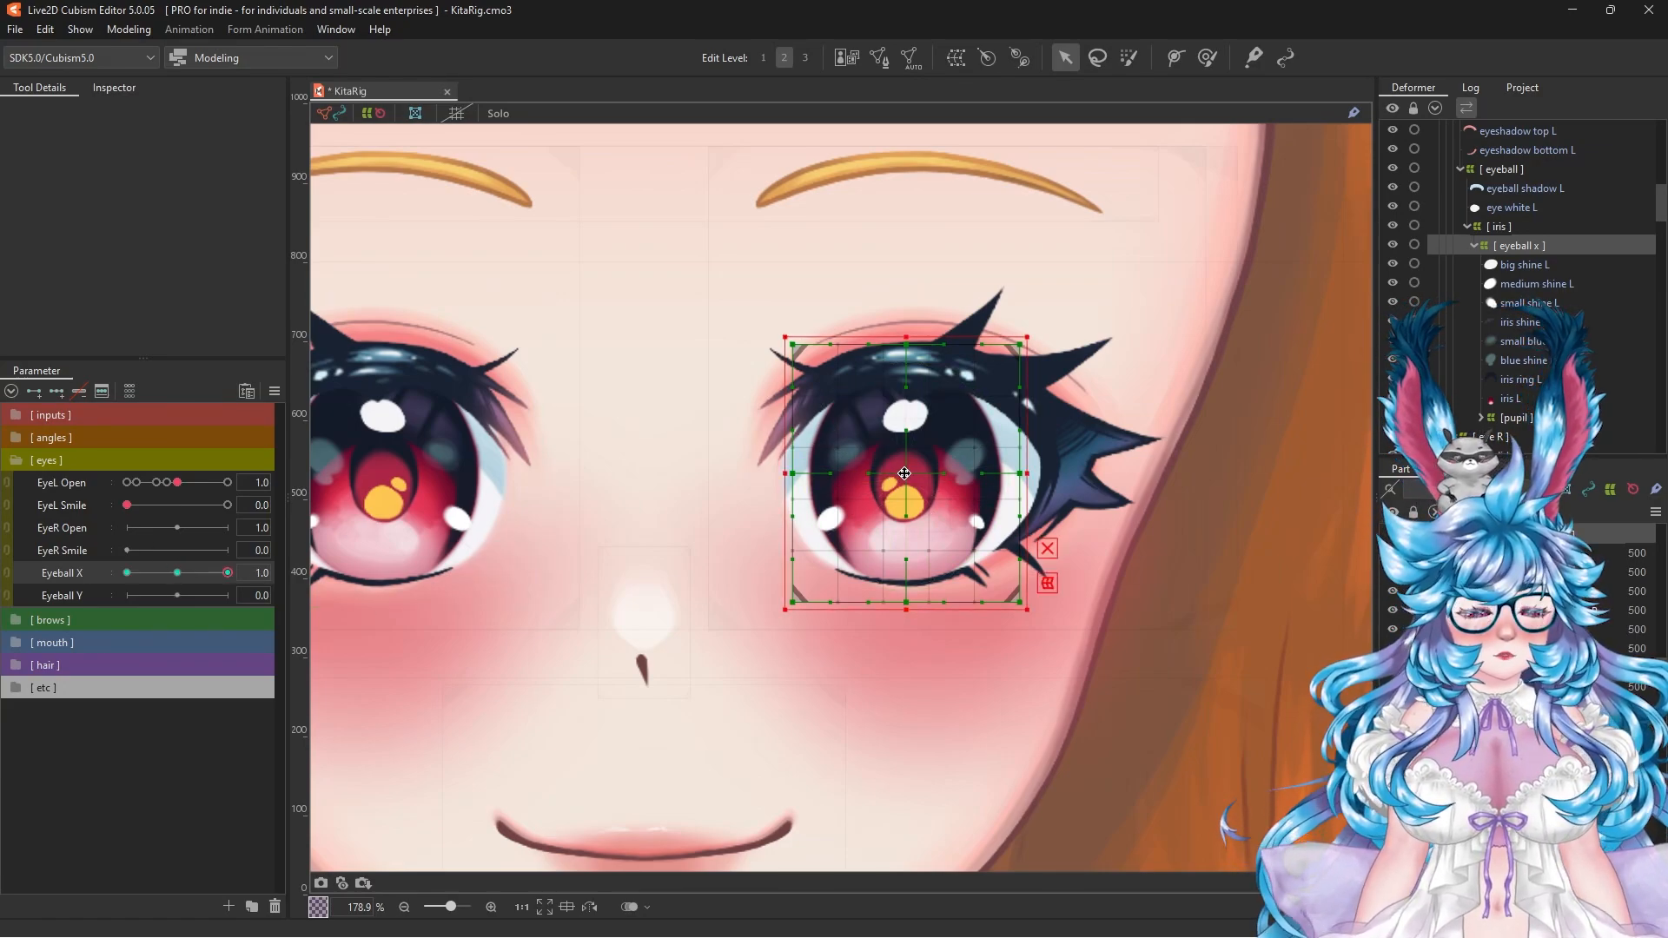
# Step: Shift the [ eyeball x ] deformer to the eye's outer corner at Eyeball X 1.0 and inner corner at -1.0, and return to 0.0
pyautogui.moveTo(904, 474); pyautogui.dragTo(1030, 476)
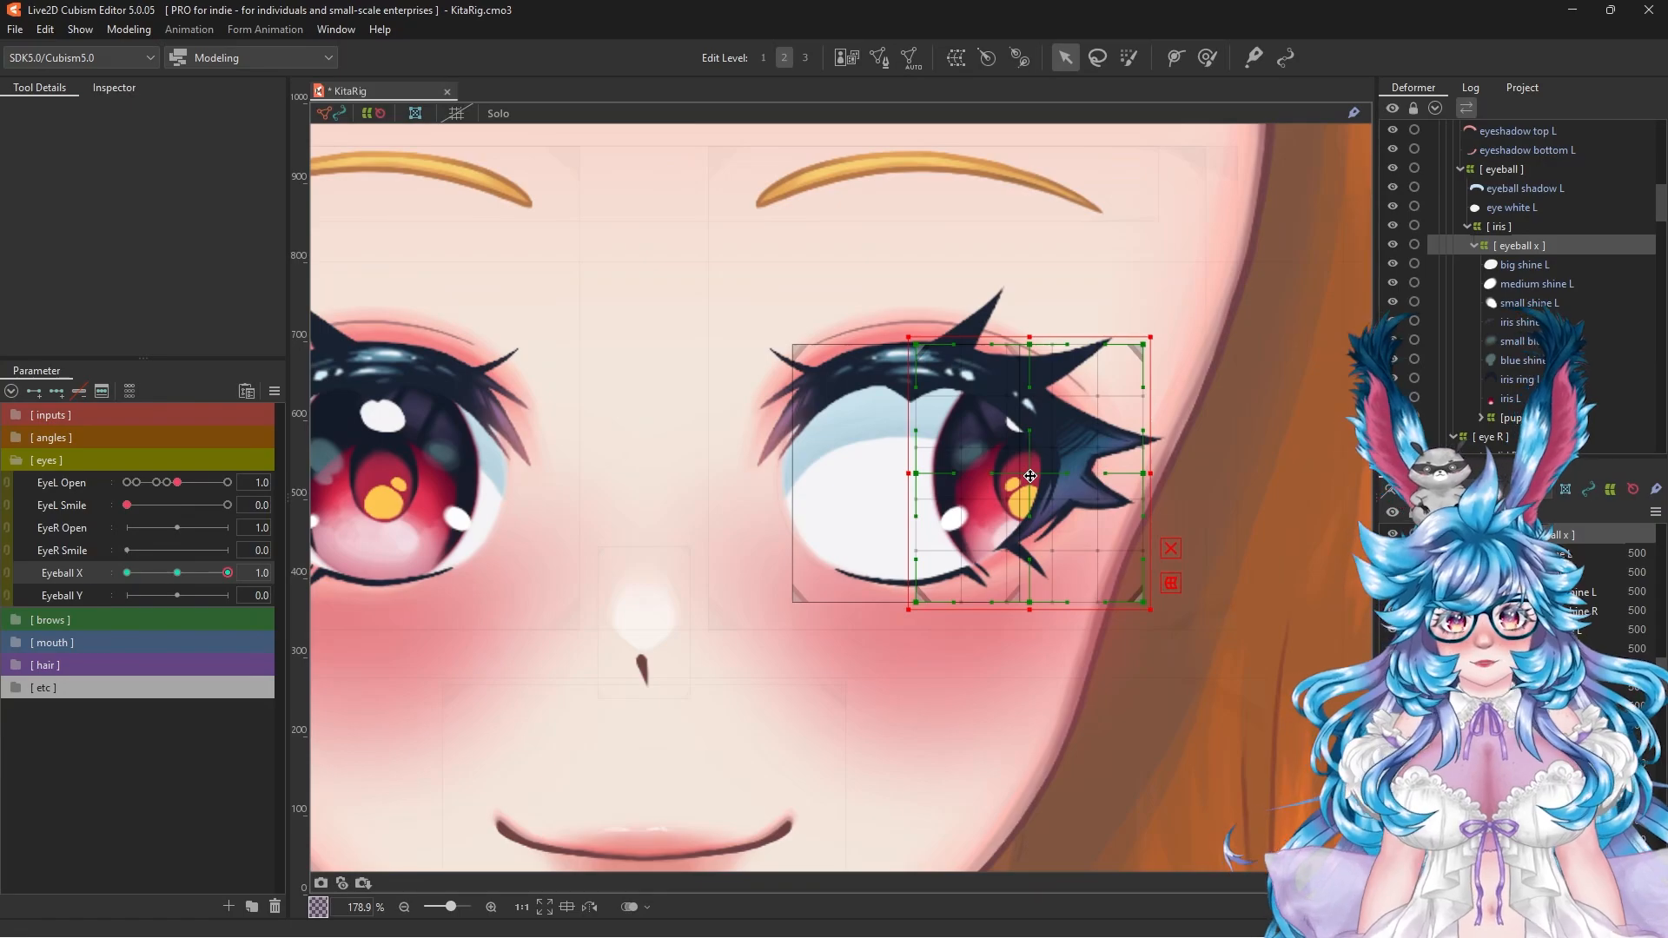
pyautogui.moveTo(1030, 476)
pyautogui.mouseDown()
pyautogui.moveTo(907, 474)
pyautogui.moveTo(1030, 476)
pyautogui.mouseUp()
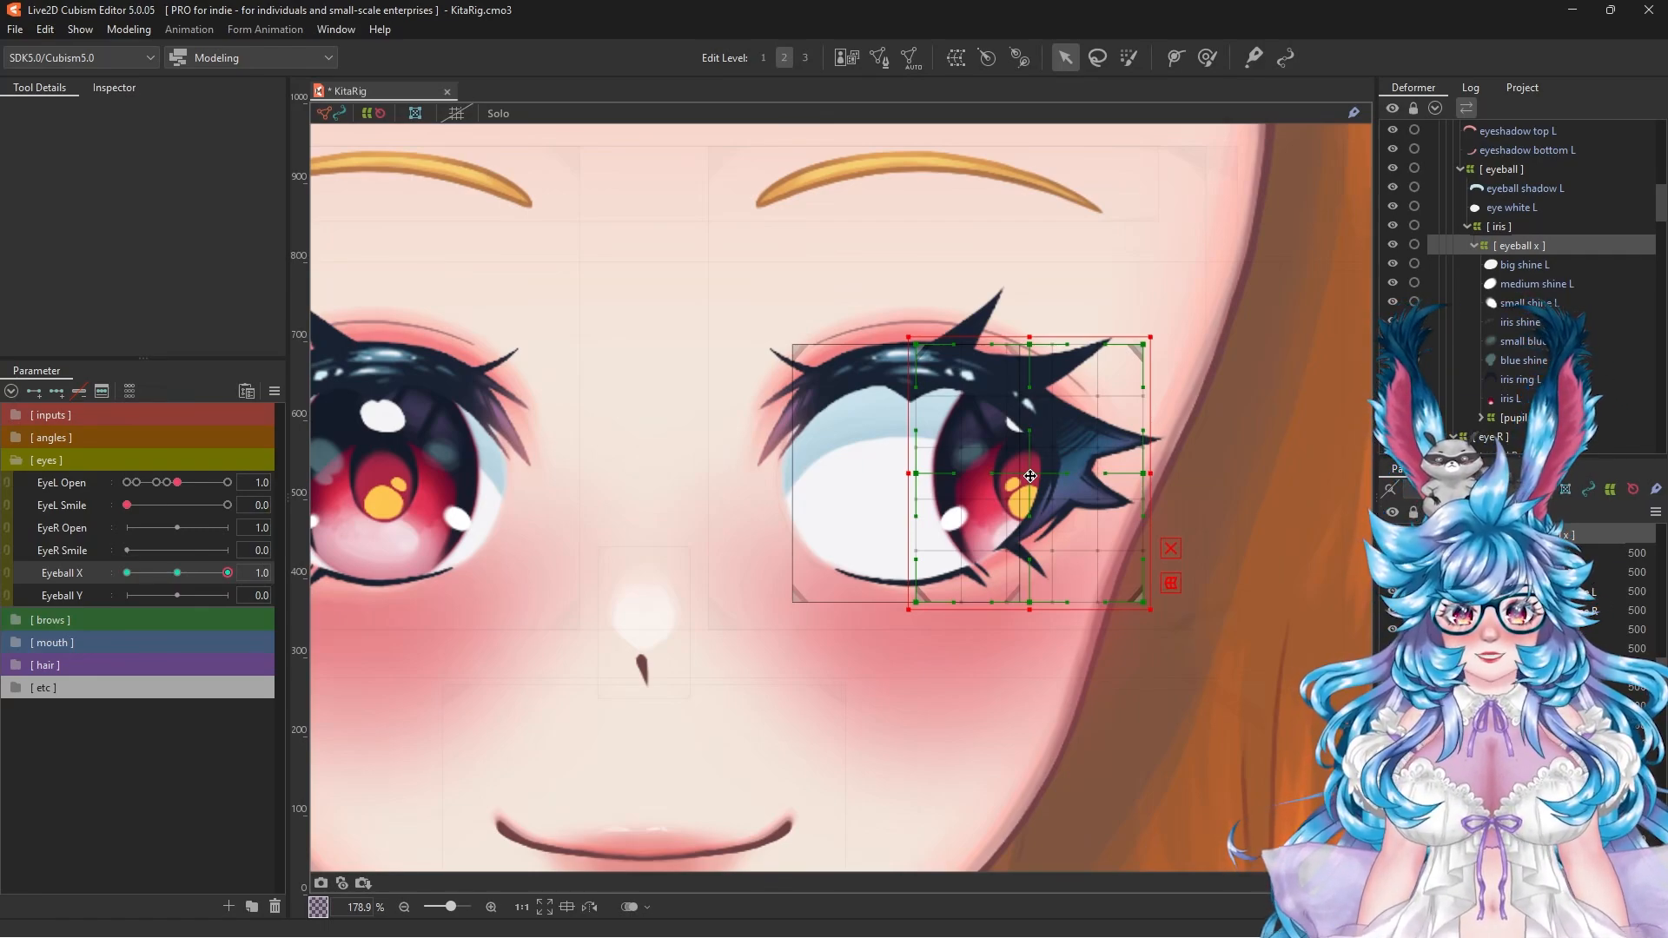
pyautogui.moveTo(177, 573); pyautogui.dragTo(101, 580)
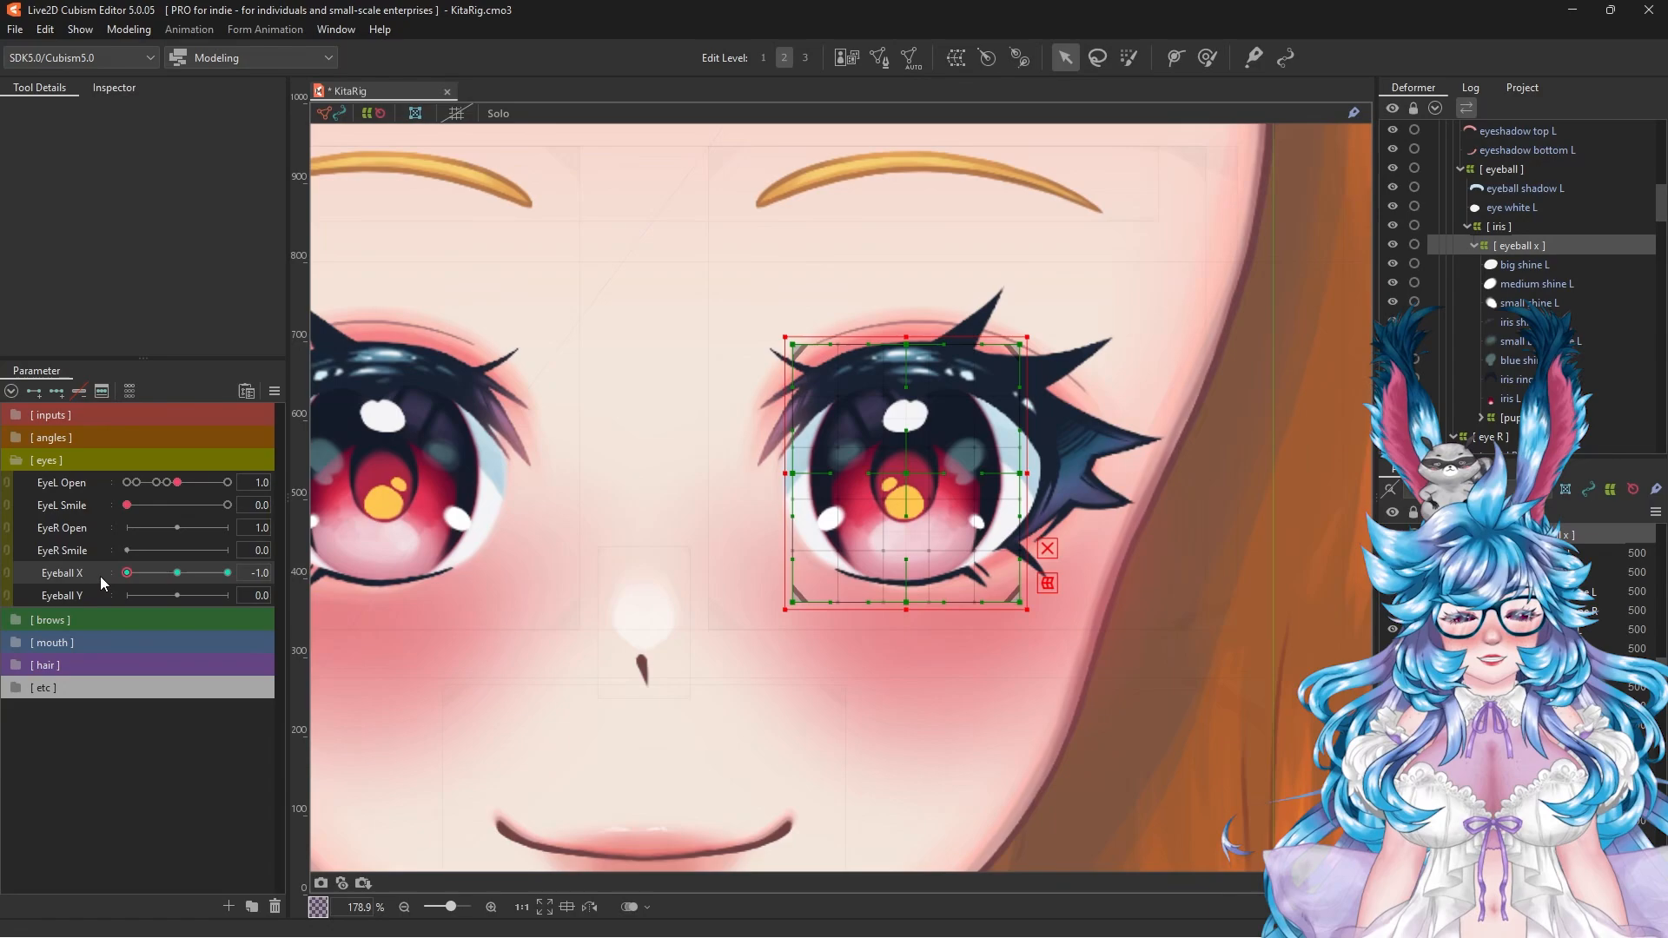
pyautogui.moveTo(909, 475); pyautogui.dragTo(792, 488)
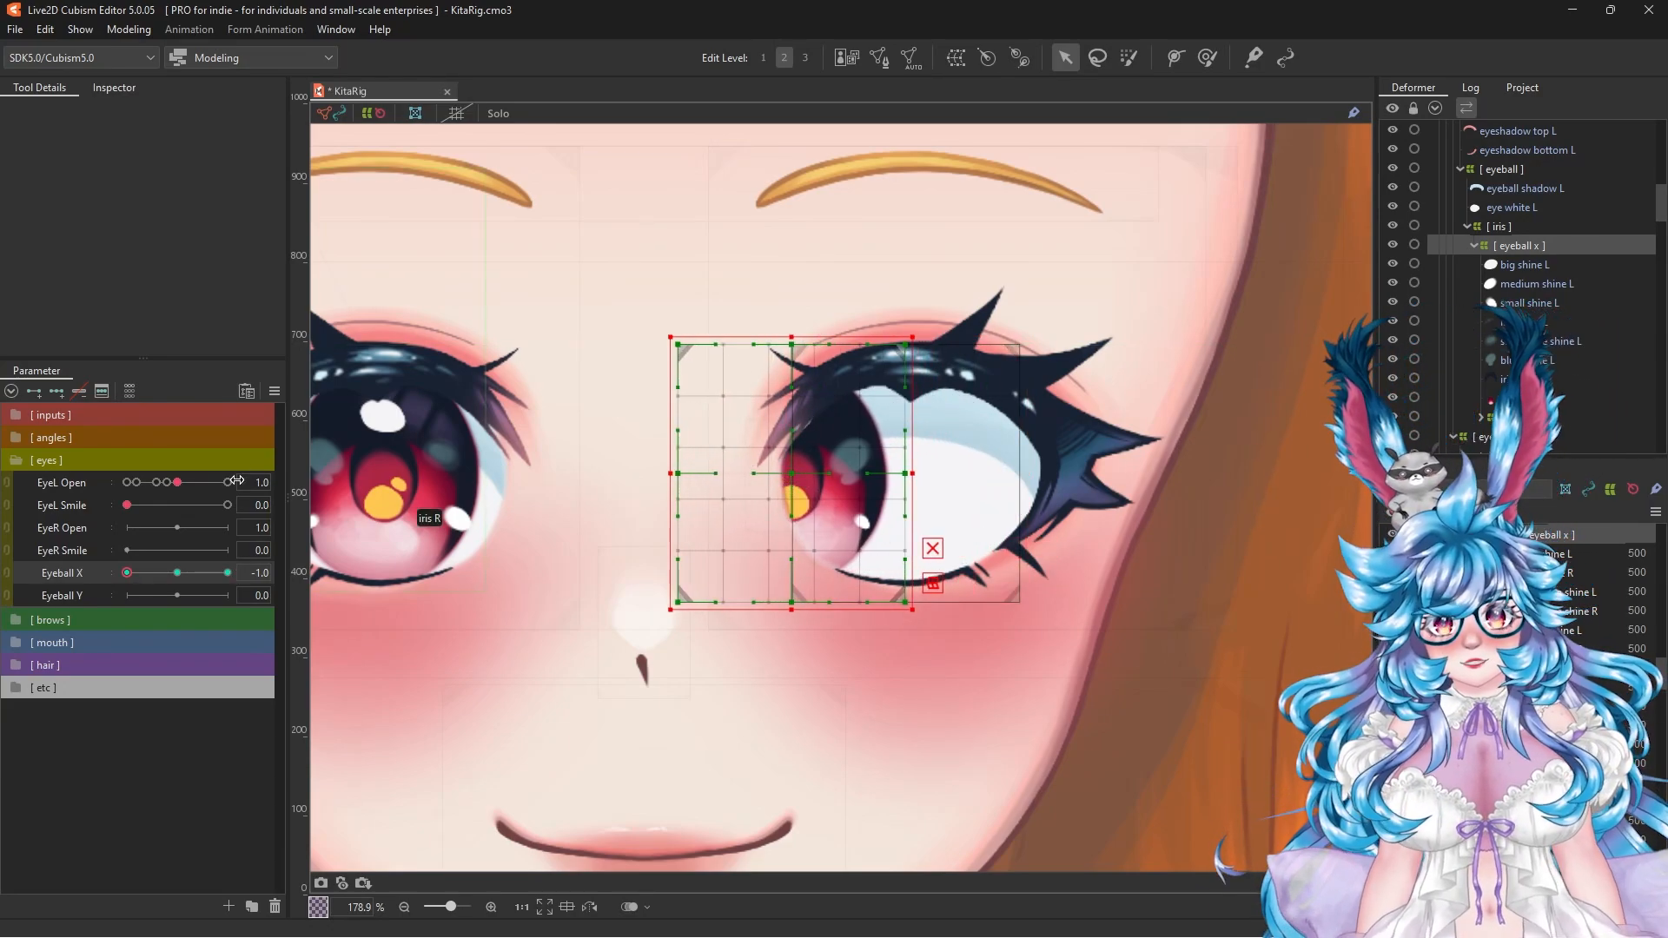
pyautogui.moveTo(127, 573); pyautogui.dragTo(178, 573)
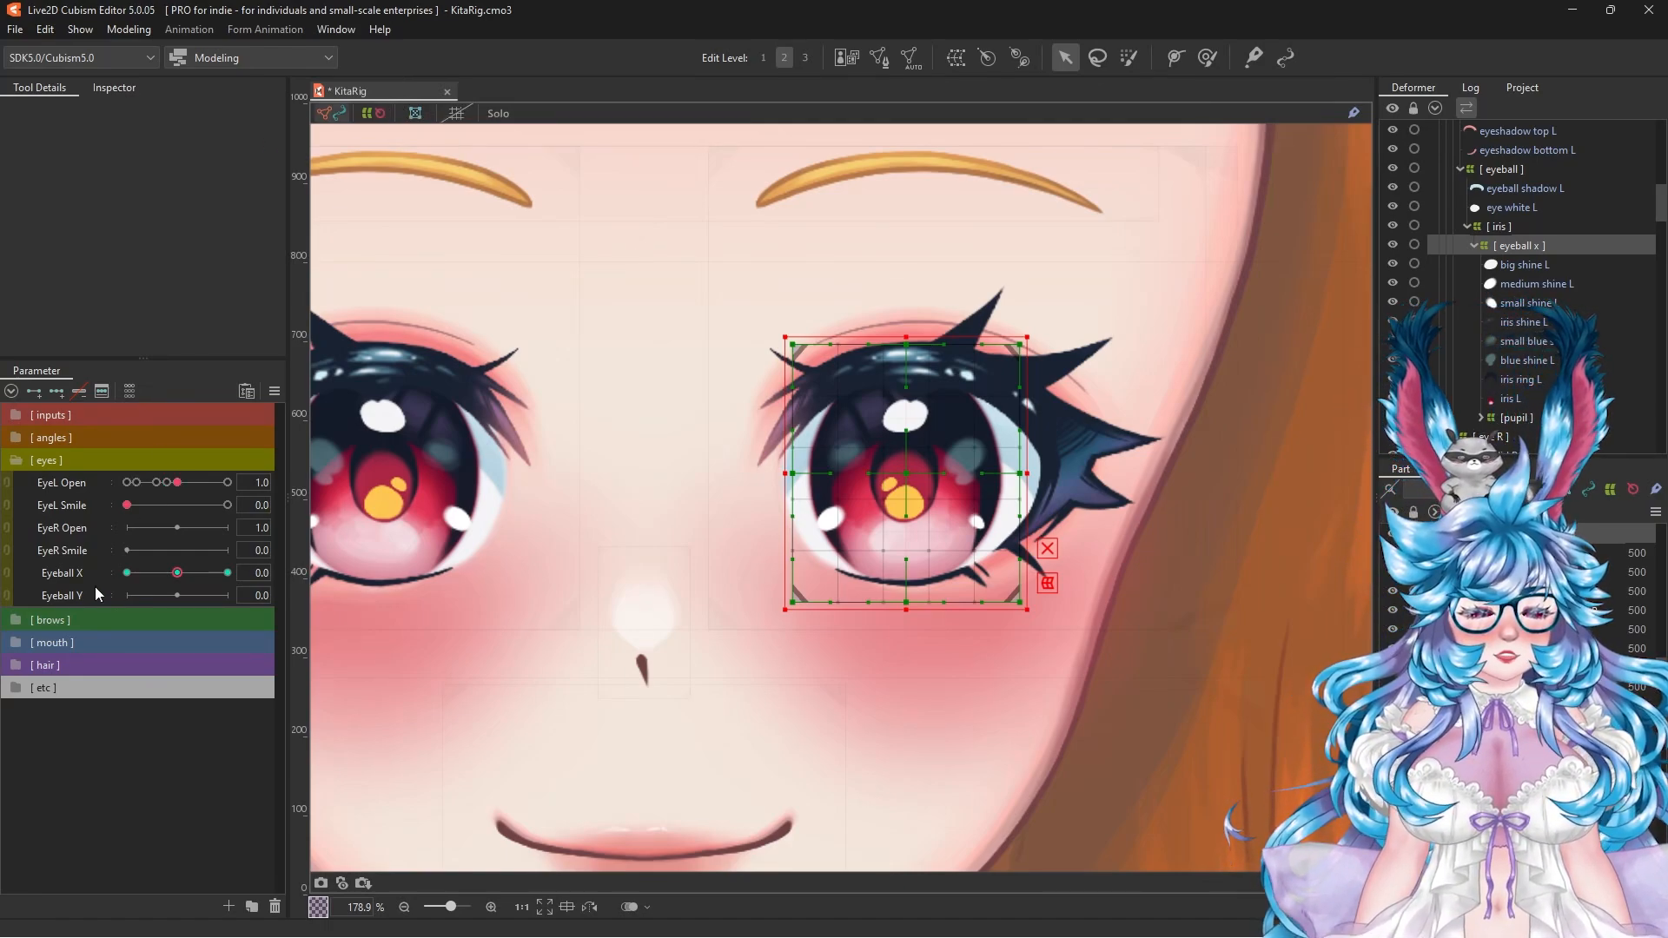
# Step: Create a warp deformer named [ eyeball y ] inside [ eyeball x ], holding the left iris parts from big shine L to [pupil]
pyautogui.click(67, 595)
pyautogui.click(1526, 264)
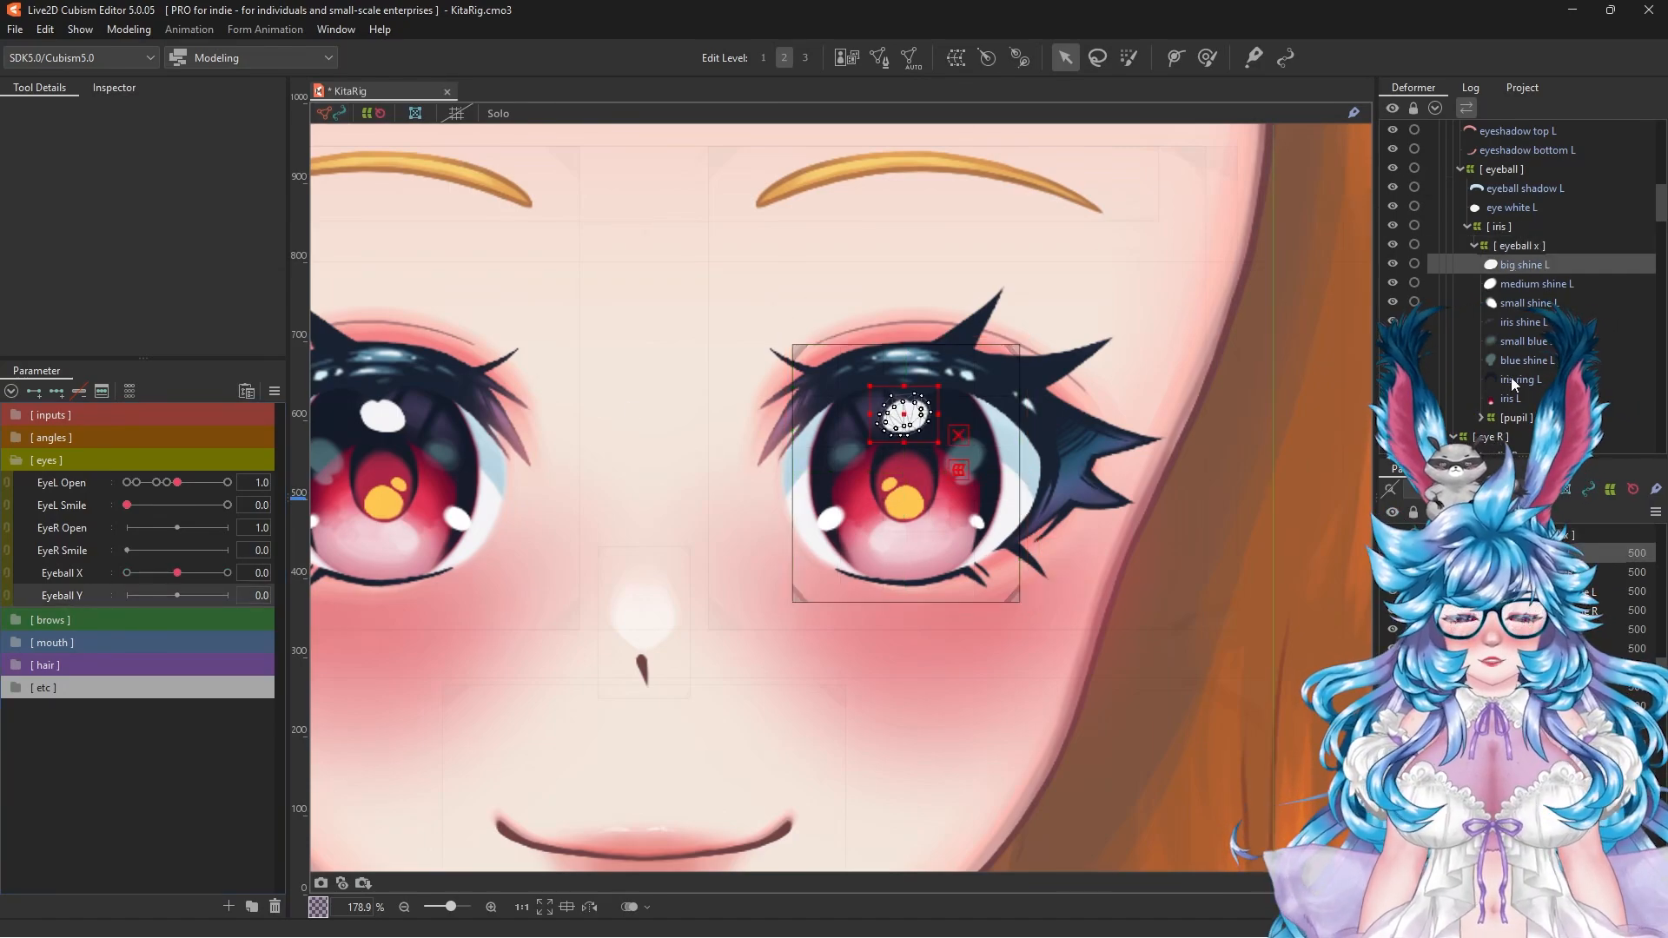
pyautogui.keyDown('shift'); pyautogui.click(1515, 417); pyautogui.keyUp('shift')
pyautogui.click(955, 57)
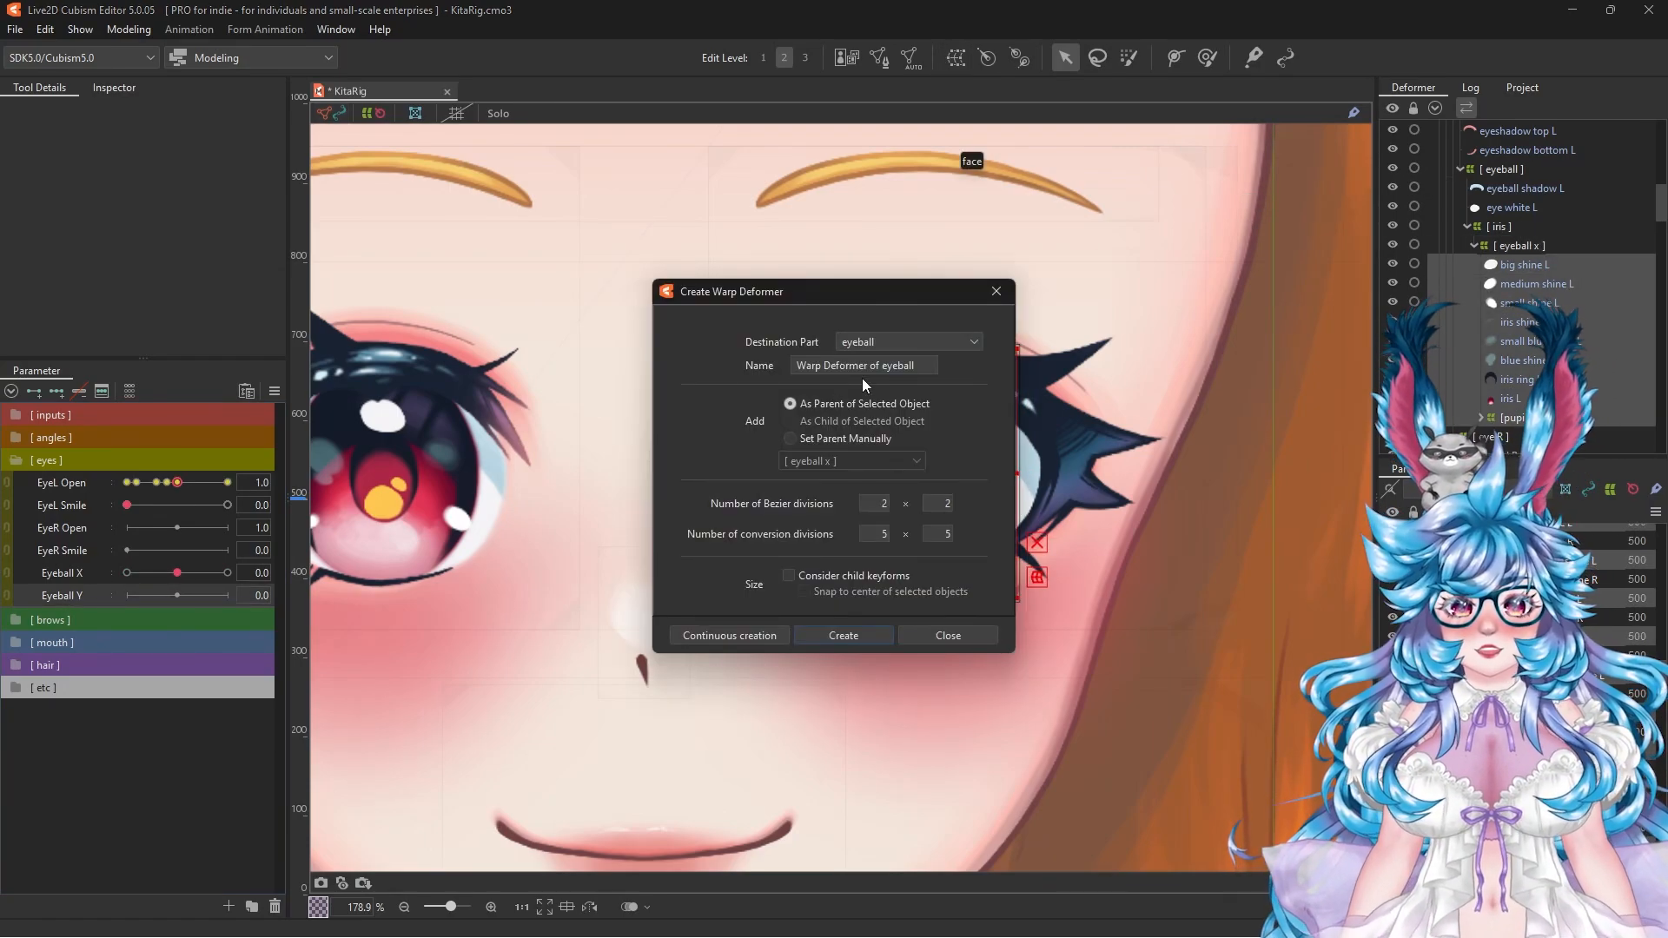
pyautogui.tripleClick(862, 366)
pyautogui.write('[ ey')
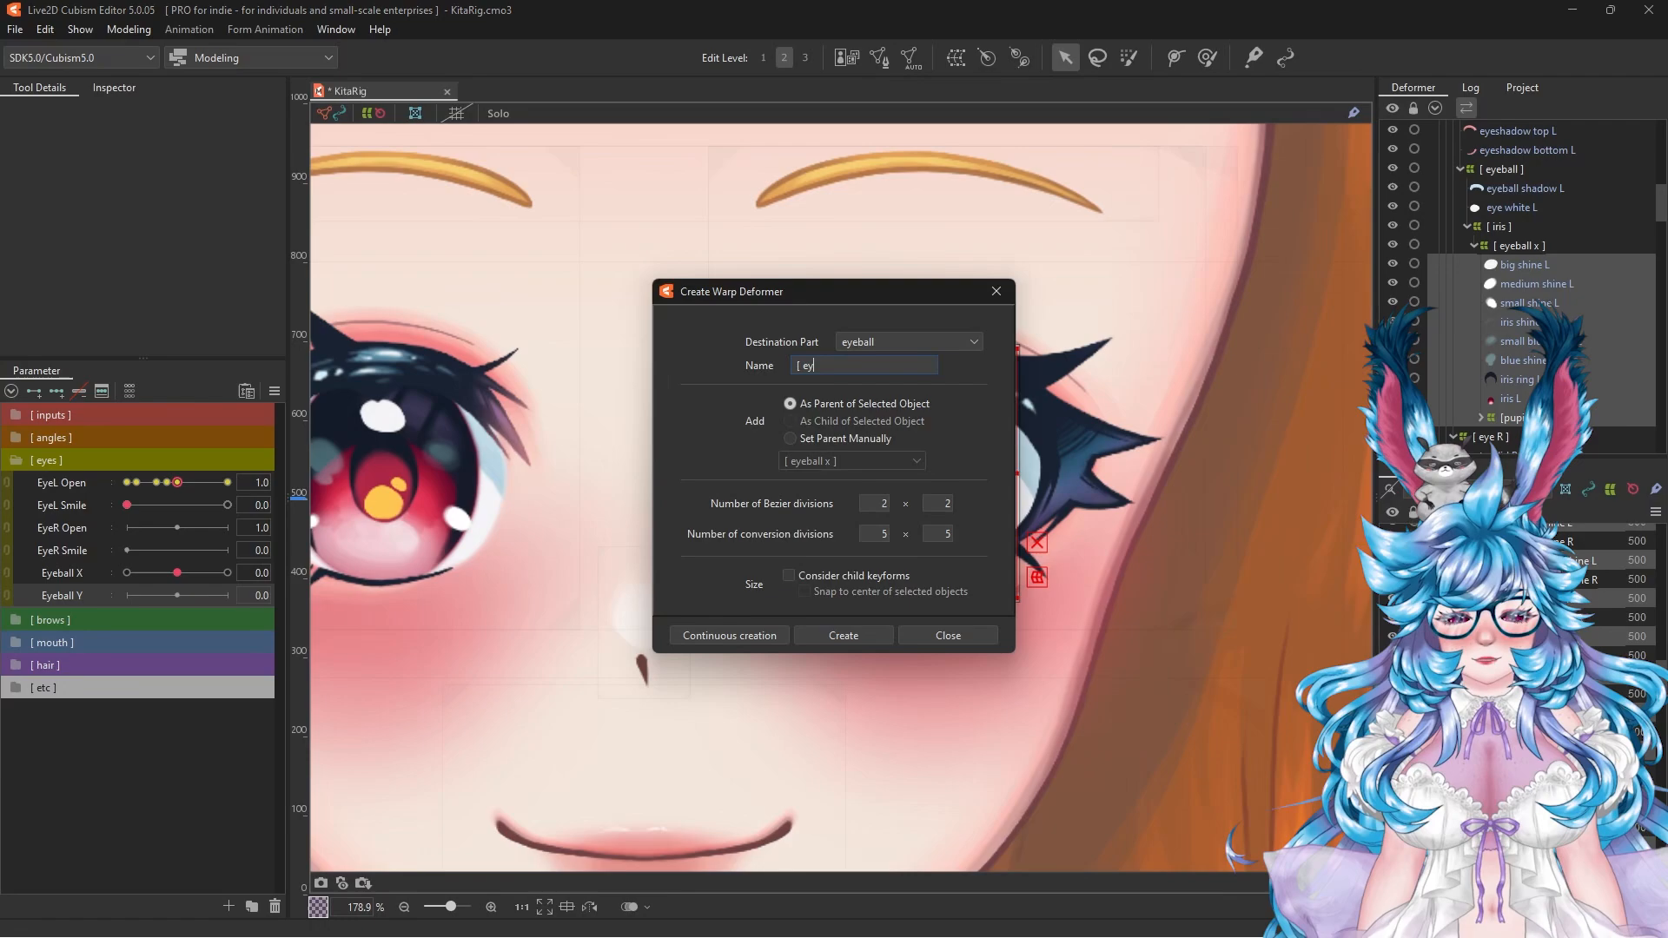
pyautogui.write('eball y ]')
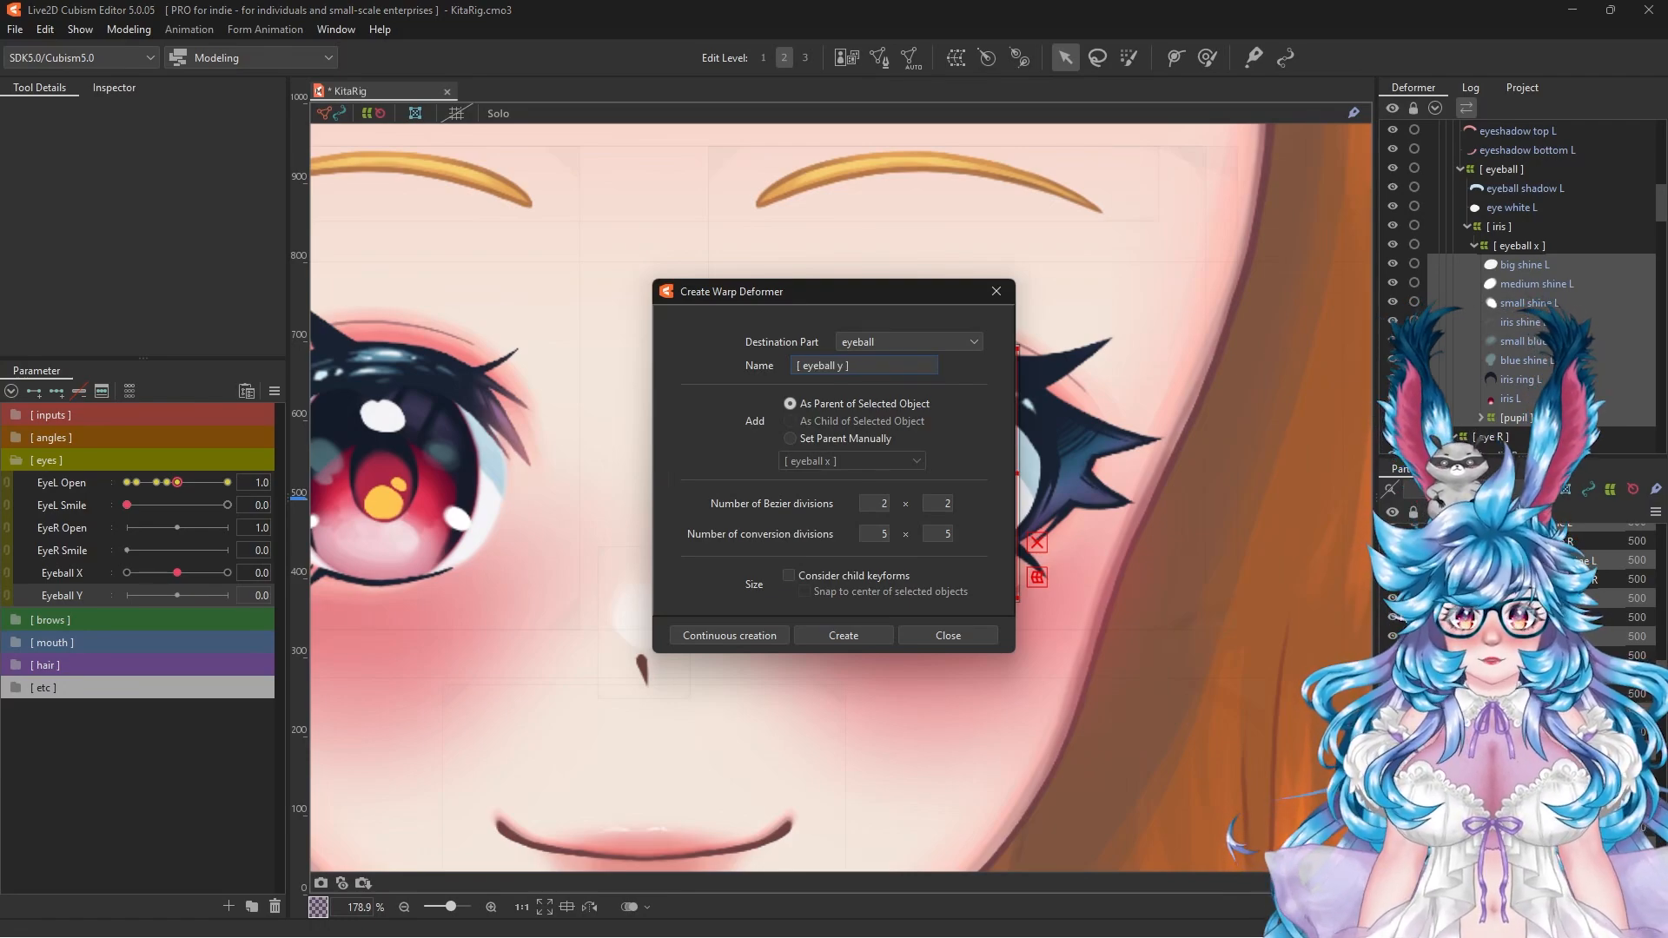
pyautogui.click(853, 634)
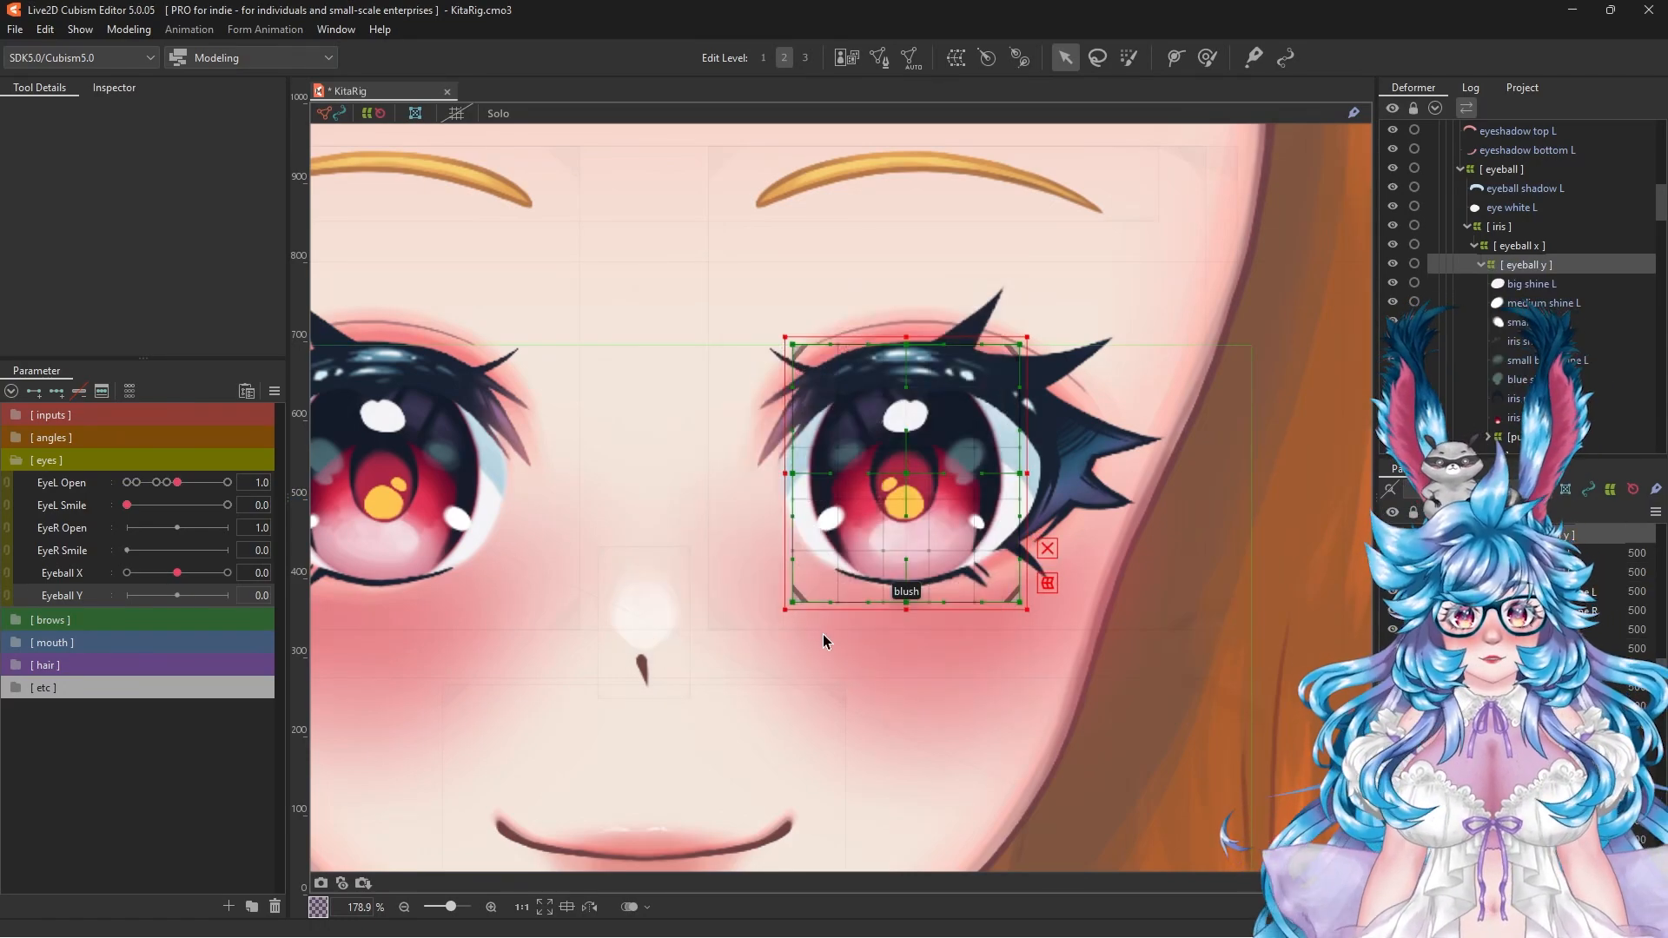
# Step: Add three Eyeball Y keys to [ eyeball y ], moving it up at 1.0 and down at -1.0, and reset the parameters to default
pyautogui.click(52, 391)
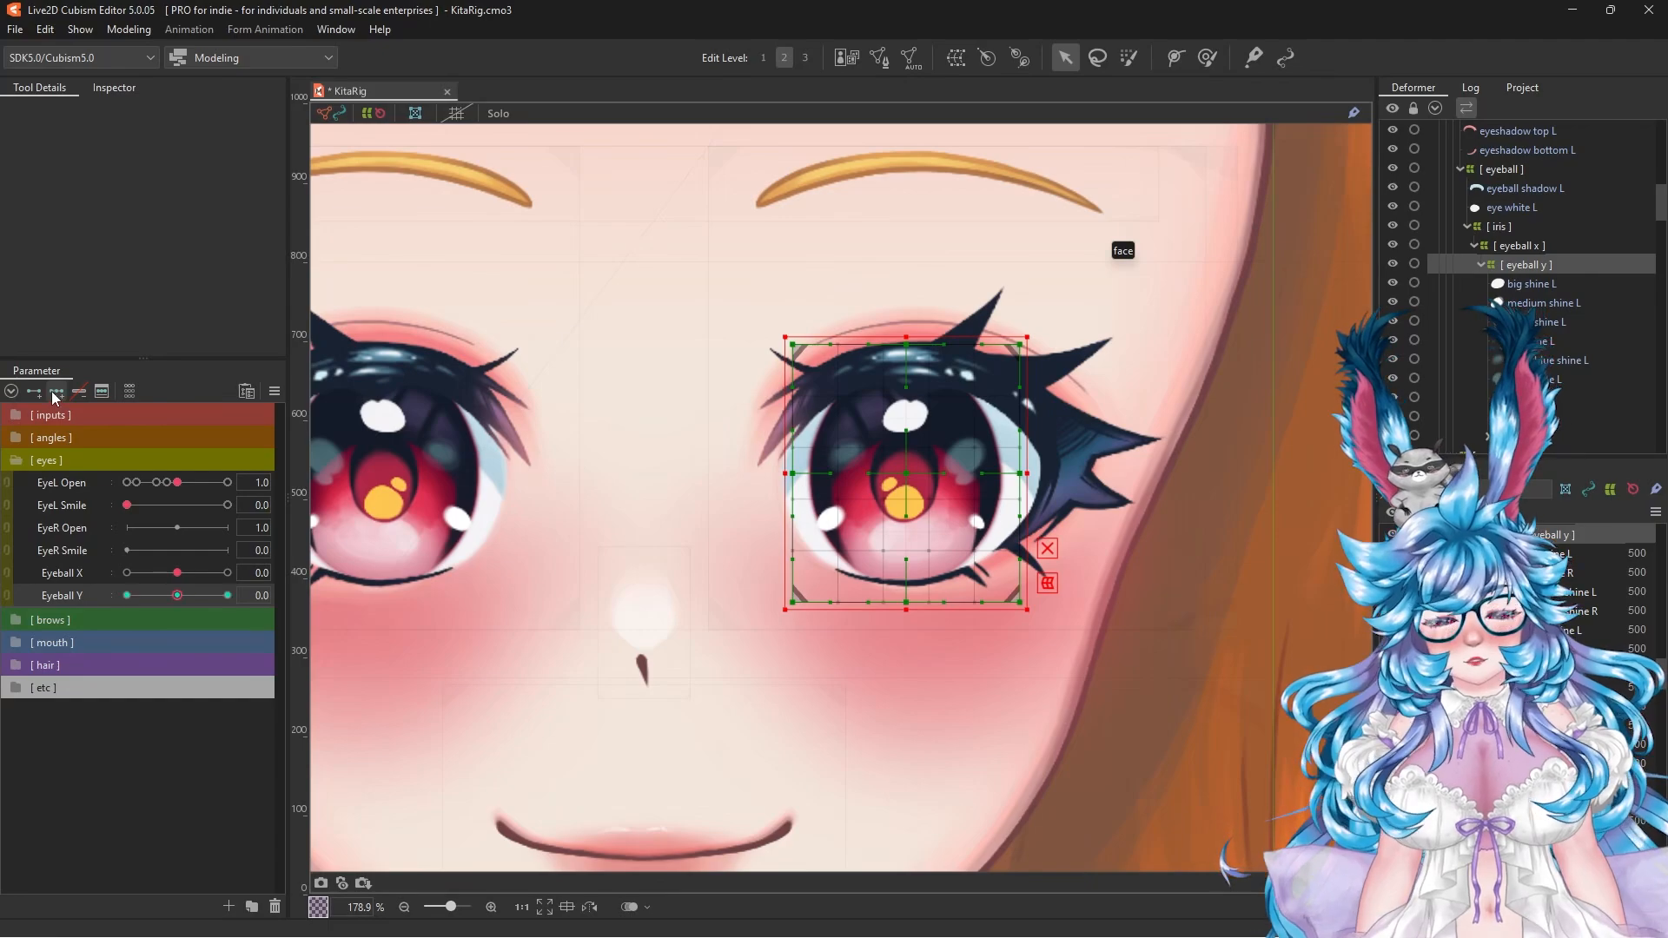
pyautogui.moveTo(177, 595); pyautogui.dragTo(257, 606)
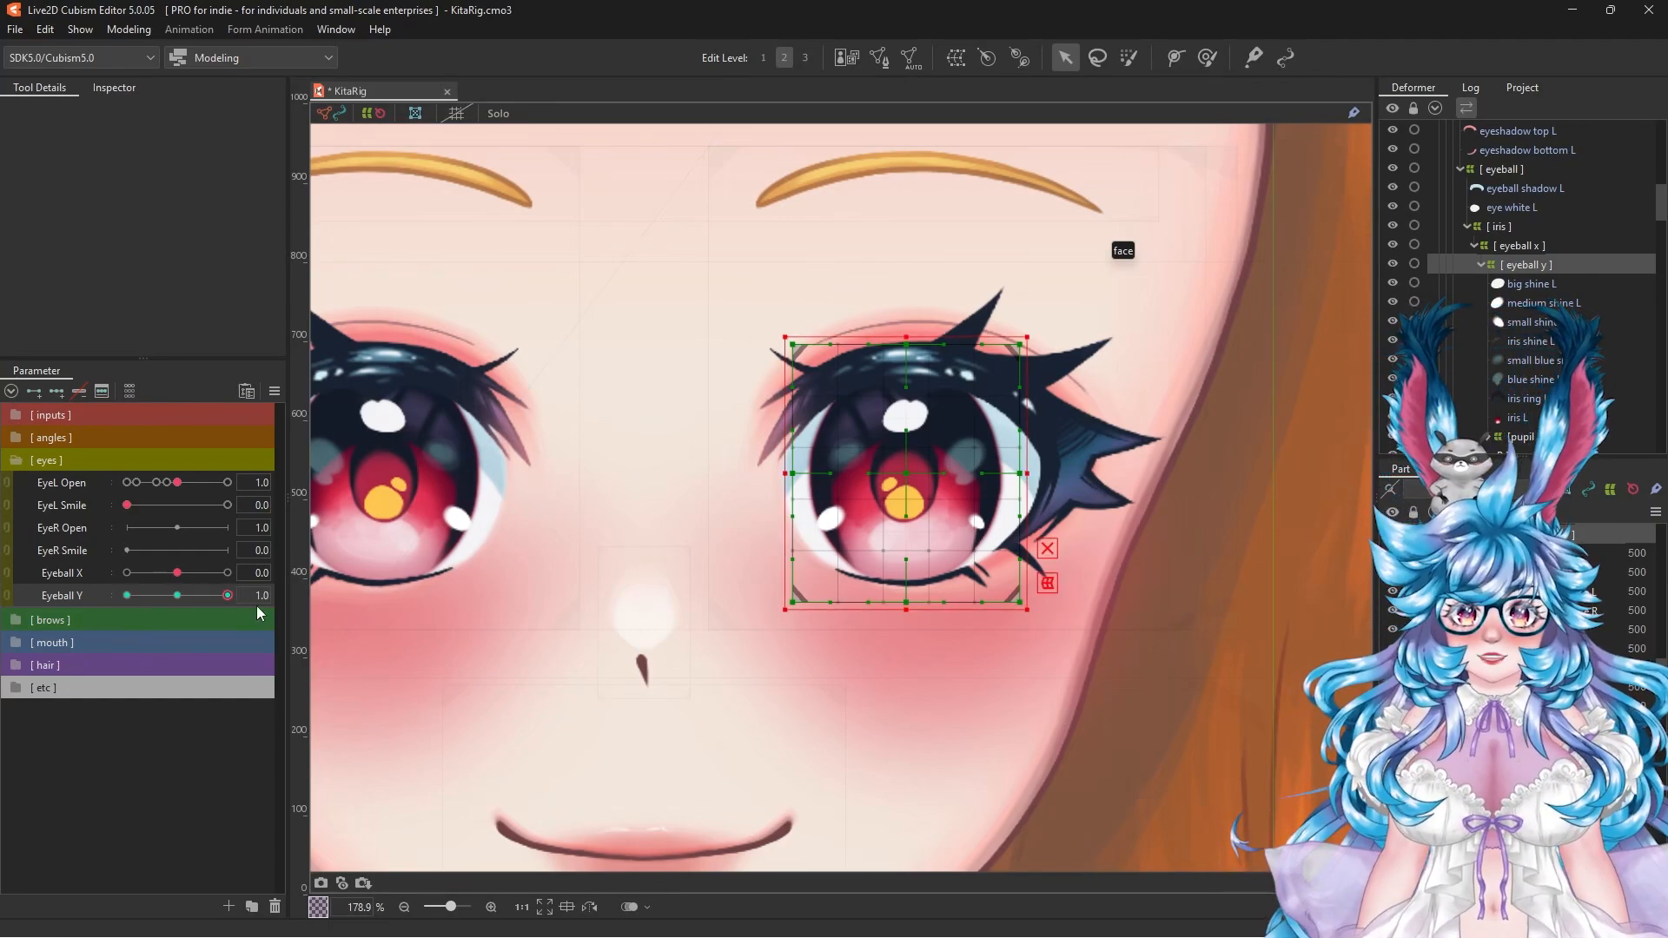
pyautogui.moveTo(907, 473); pyautogui.dragTo(907, 461)
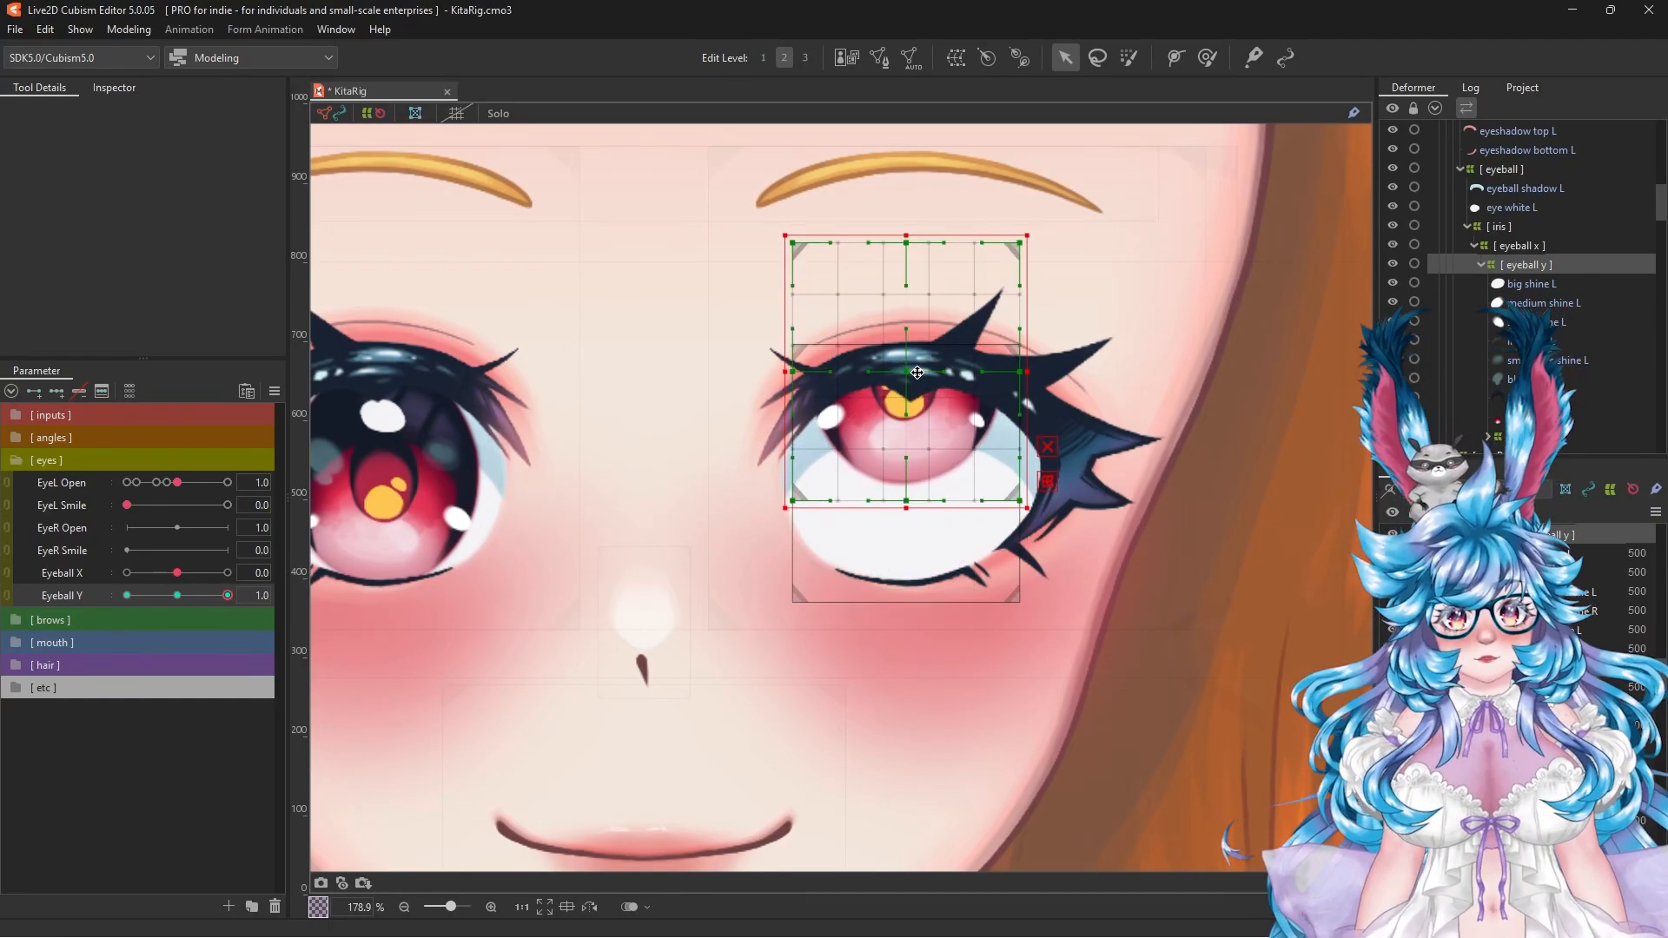
pyautogui.moveTo(205, 597); pyautogui.dragTo(127, 595)
pyautogui.moveTo(906, 487); pyautogui.dragTo(906, 592)
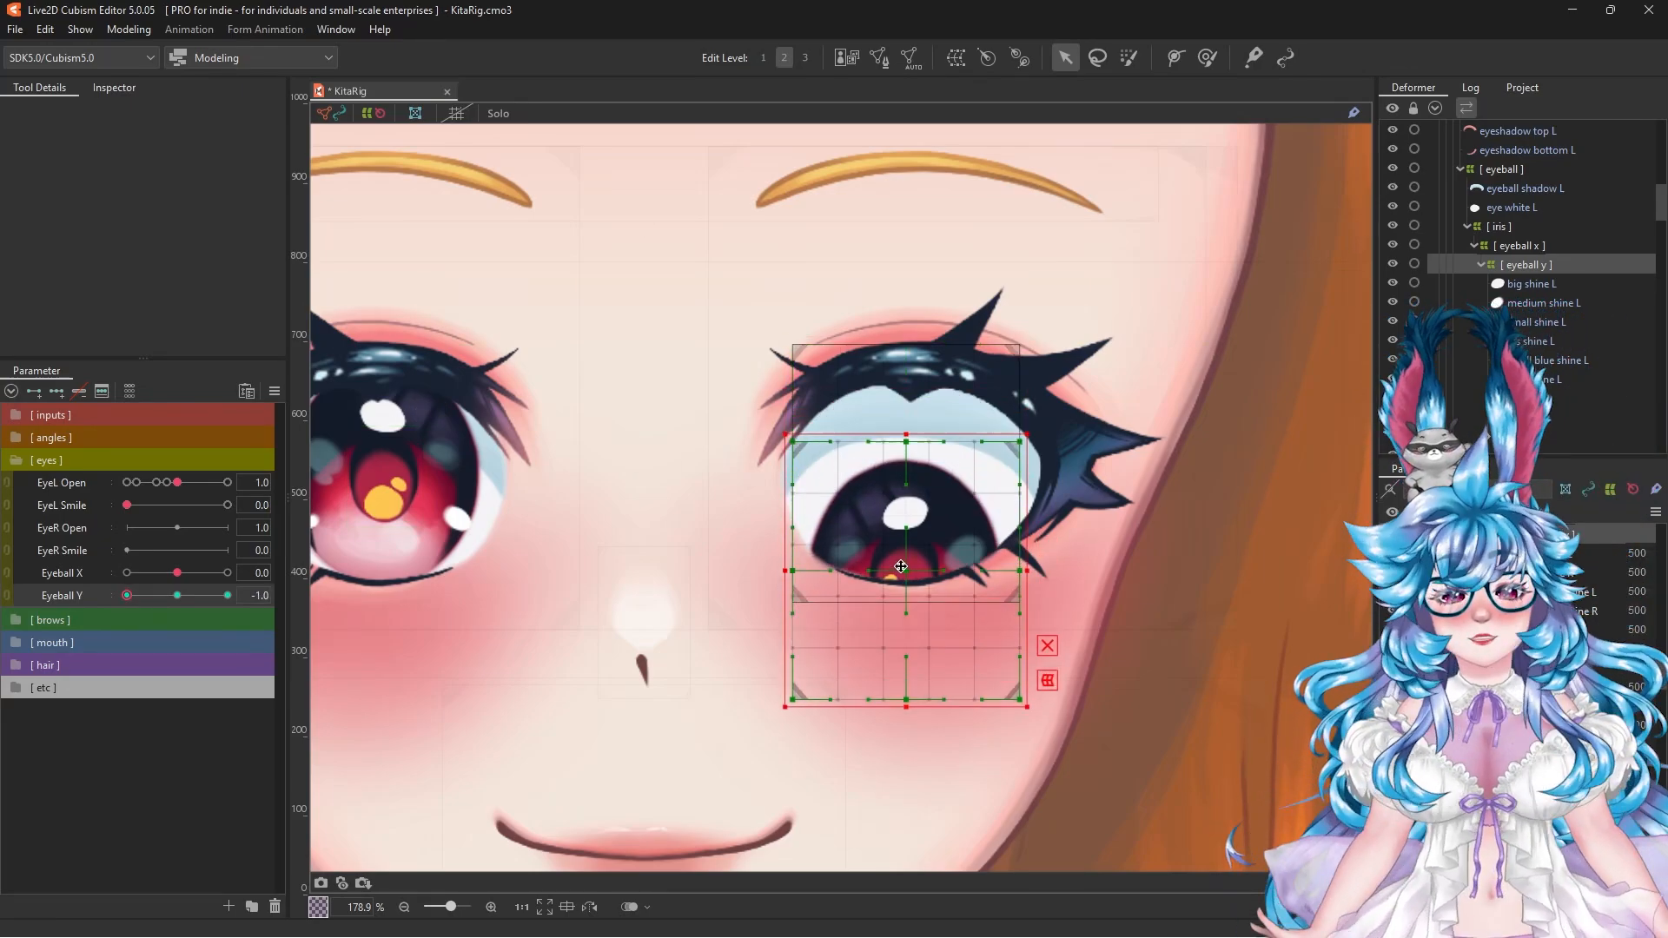
pyautogui.click(274, 391)
pyautogui.click(347, 395)
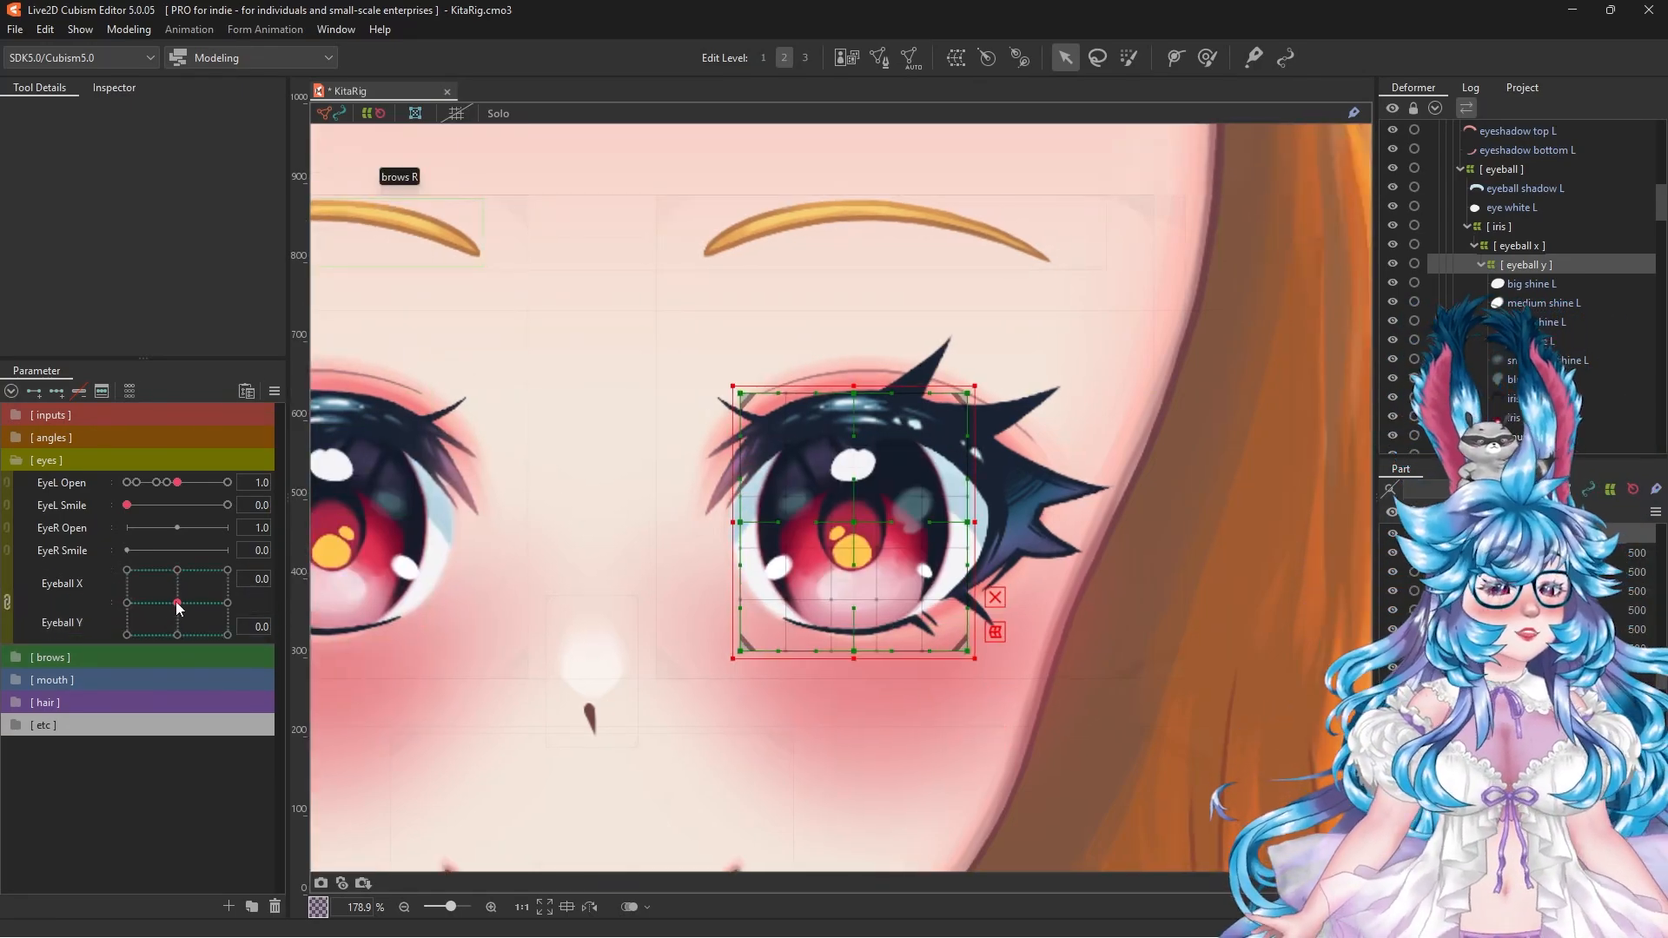
# Step: Delete the [ eyeball y ] warp deformer
pyautogui.moveTo(177, 603)
pyautogui.mouseDown()
pyautogui.moveTo(153, 610)
pyautogui.moveTo(201, 627)
pyautogui.moveTo(252, 615)
pyautogui.moveTo(273, 575)
pyautogui.moveTo(153, 569)
pyautogui.moveTo(81, 535)
pyautogui.moveTo(100, 649)
pyautogui.moveTo(254, 660)
pyautogui.moveTo(263, 597)
pyautogui.moveTo(174, 603)
pyautogui.mouseUp()
pyautogui.click(1512, 246)
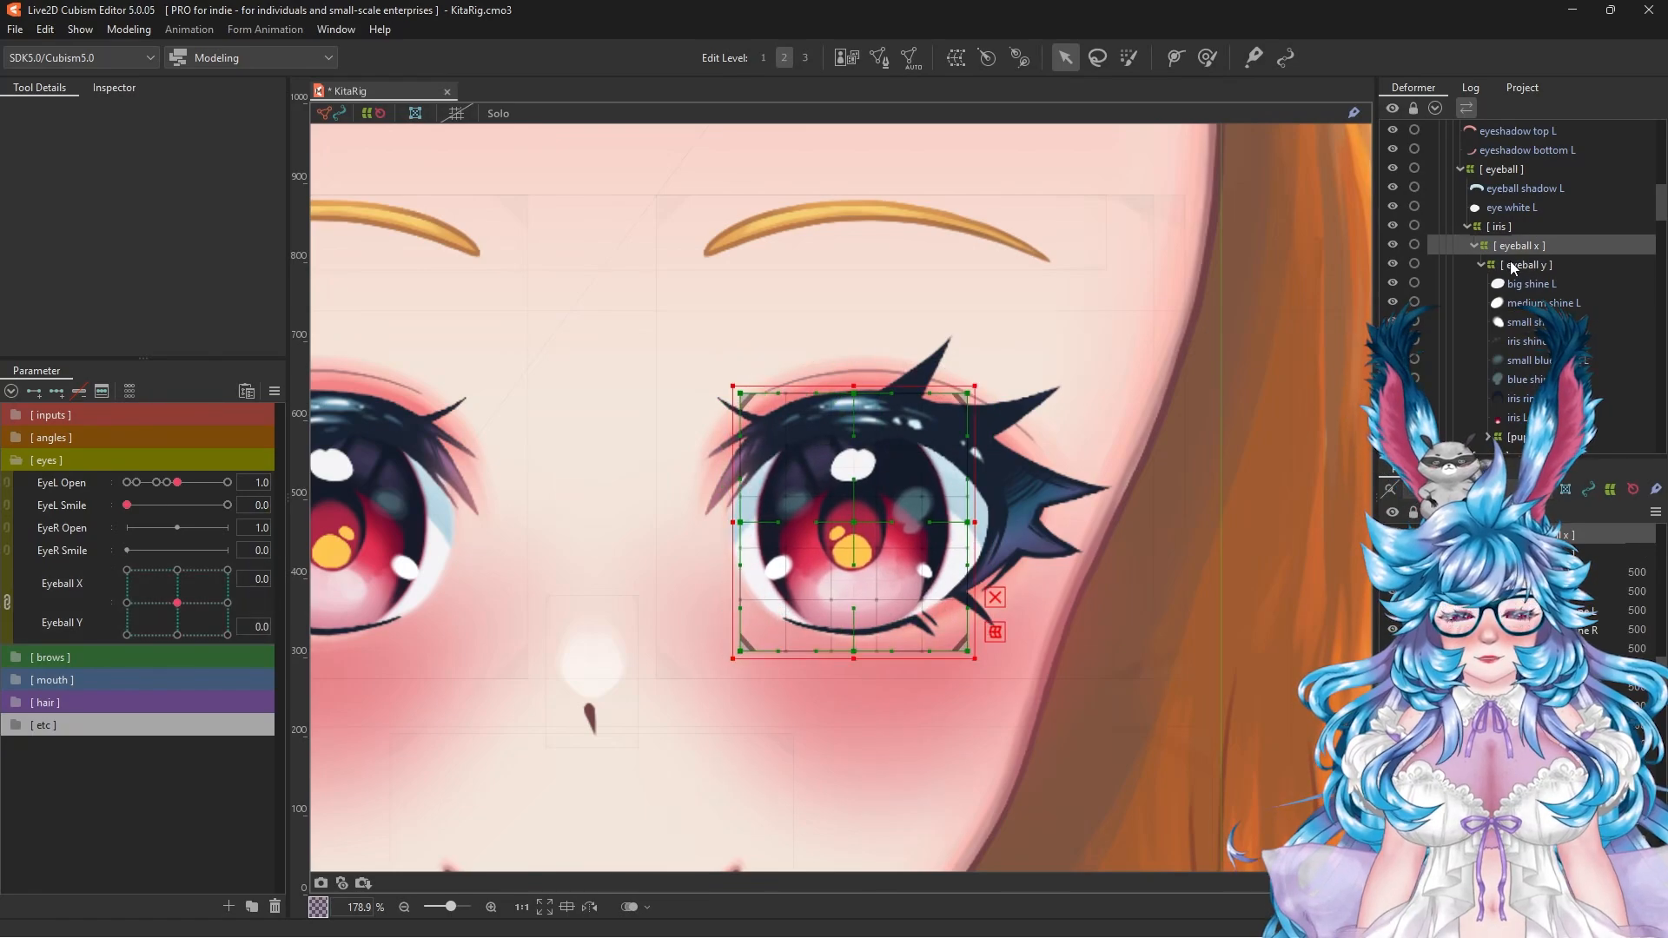
pyautogui.click(1510, 263)
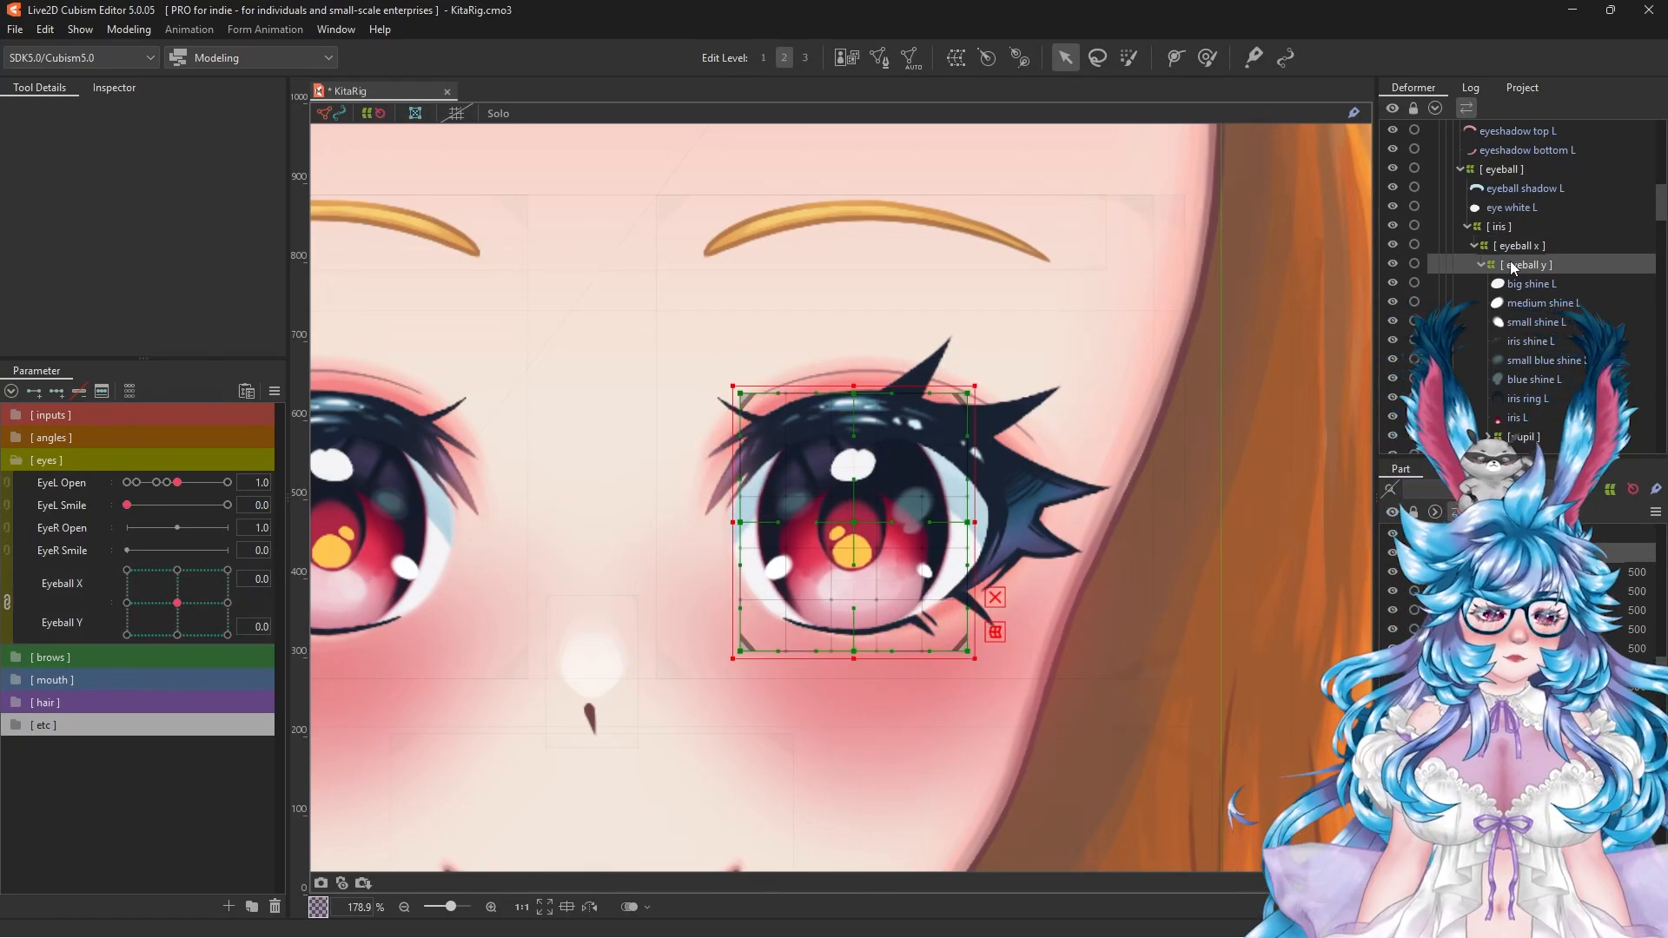
pyautogui.press('Delete')
# Step: Rename the [ eyeball x ] deformer to [ eyeball x y ], add three Eyeball Y keys, and combine Eyeball X with Eyeball Y
pyautogui.click(1529, 247)
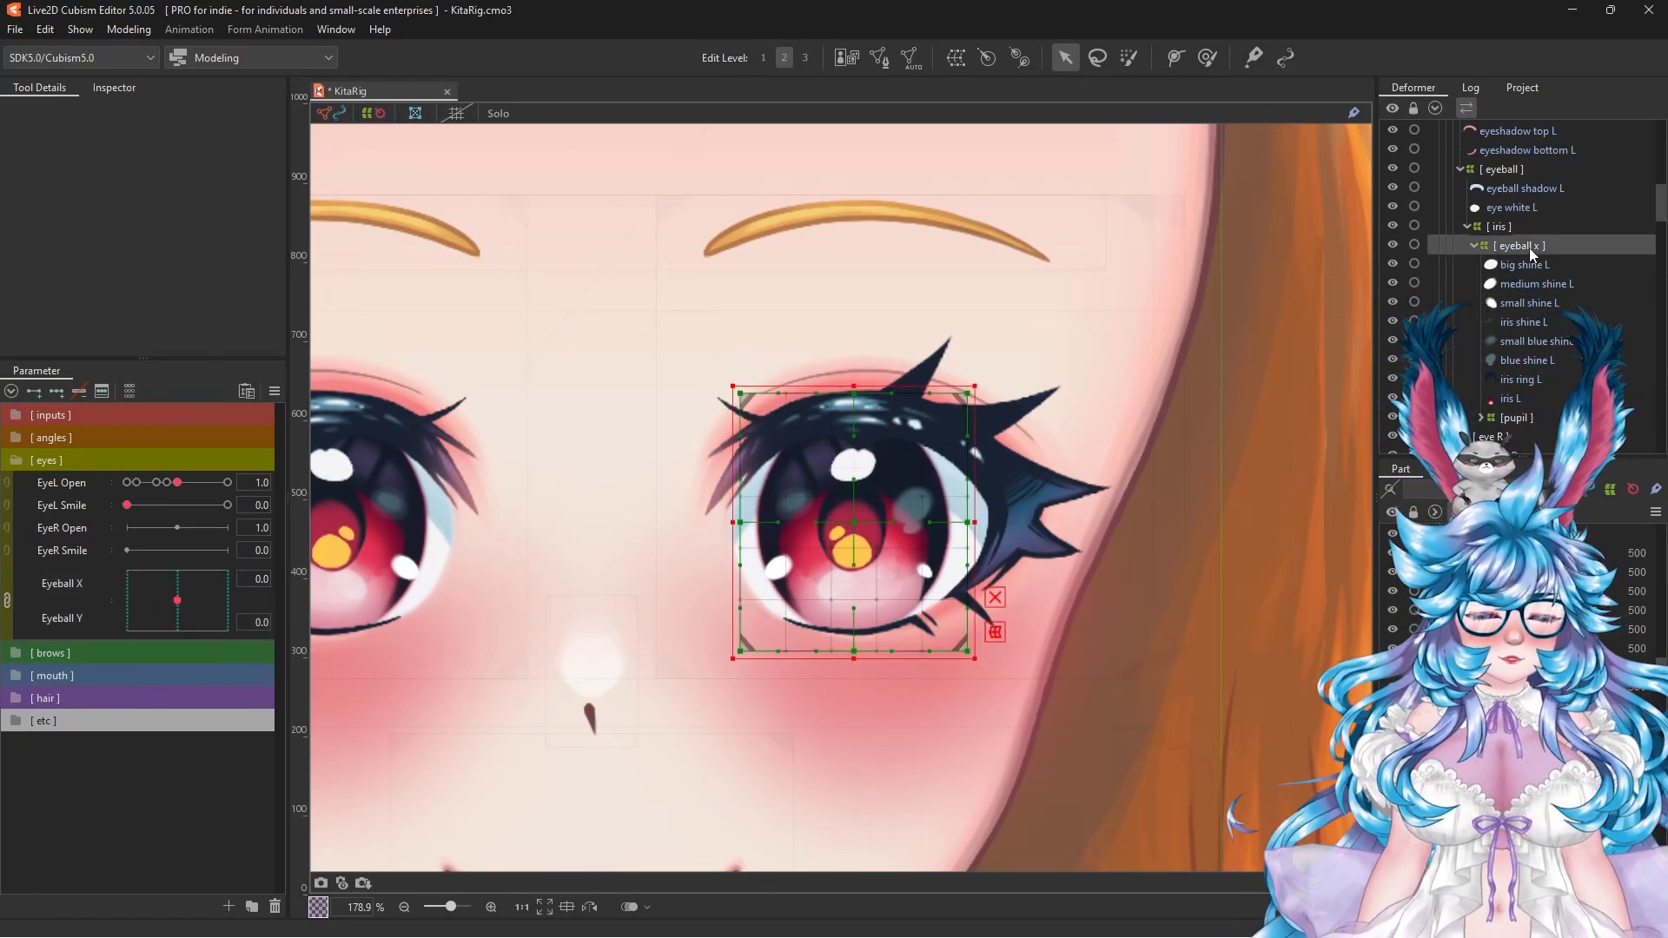
pyautogui.click(92, 91)
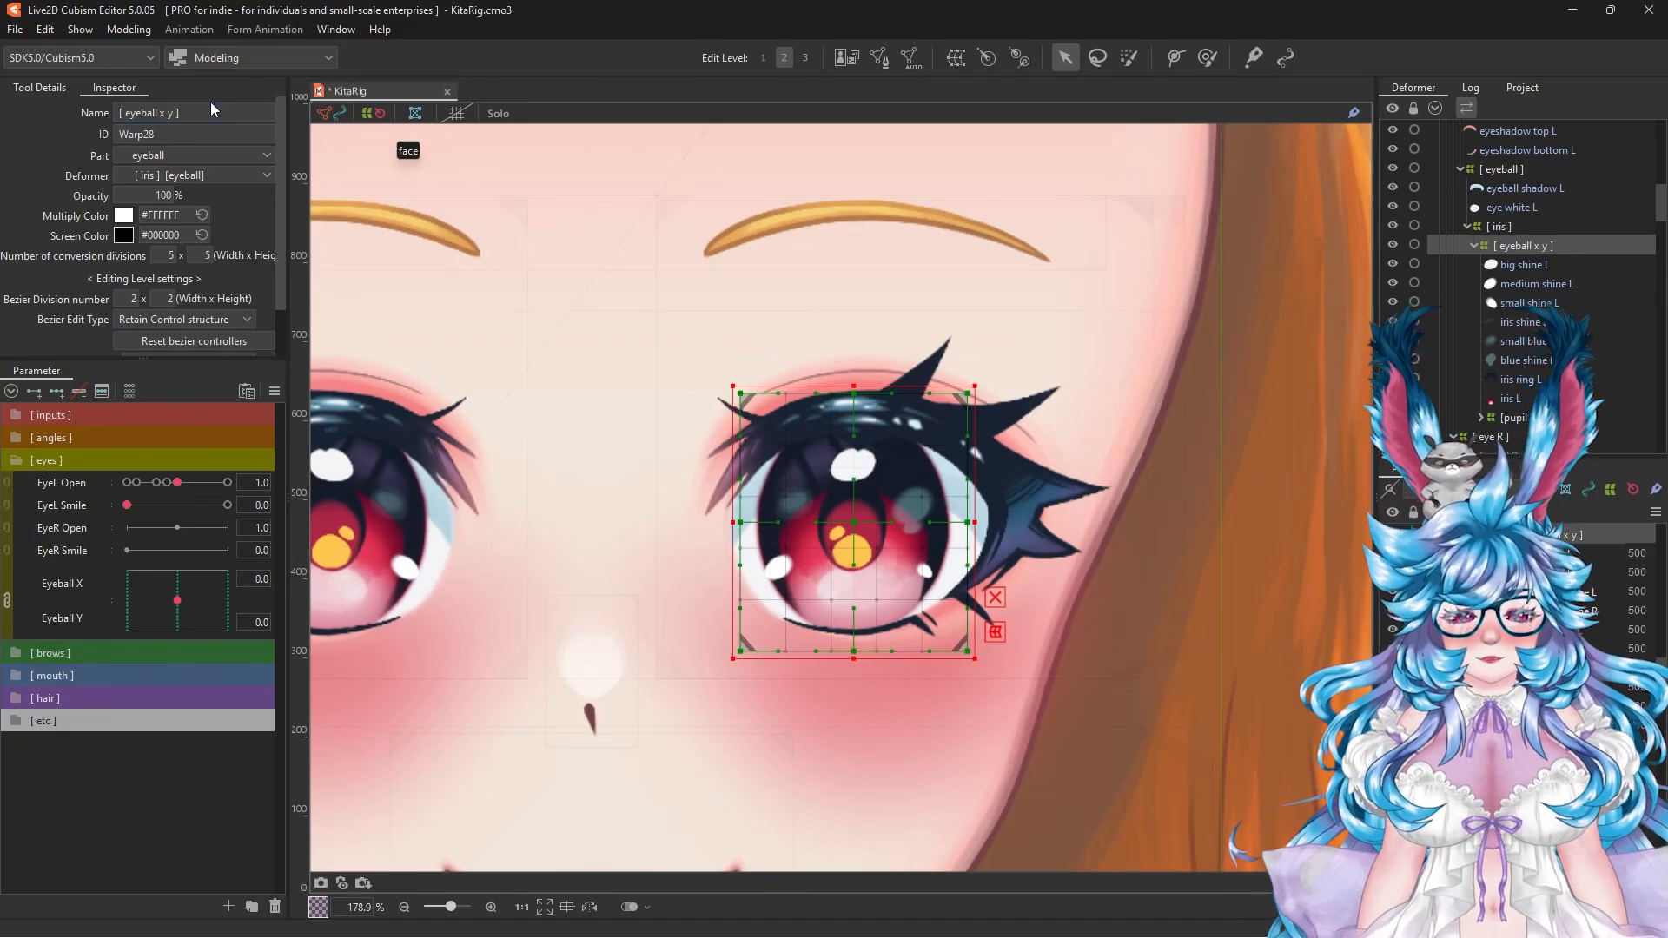
pyautogui.click(6, 598)
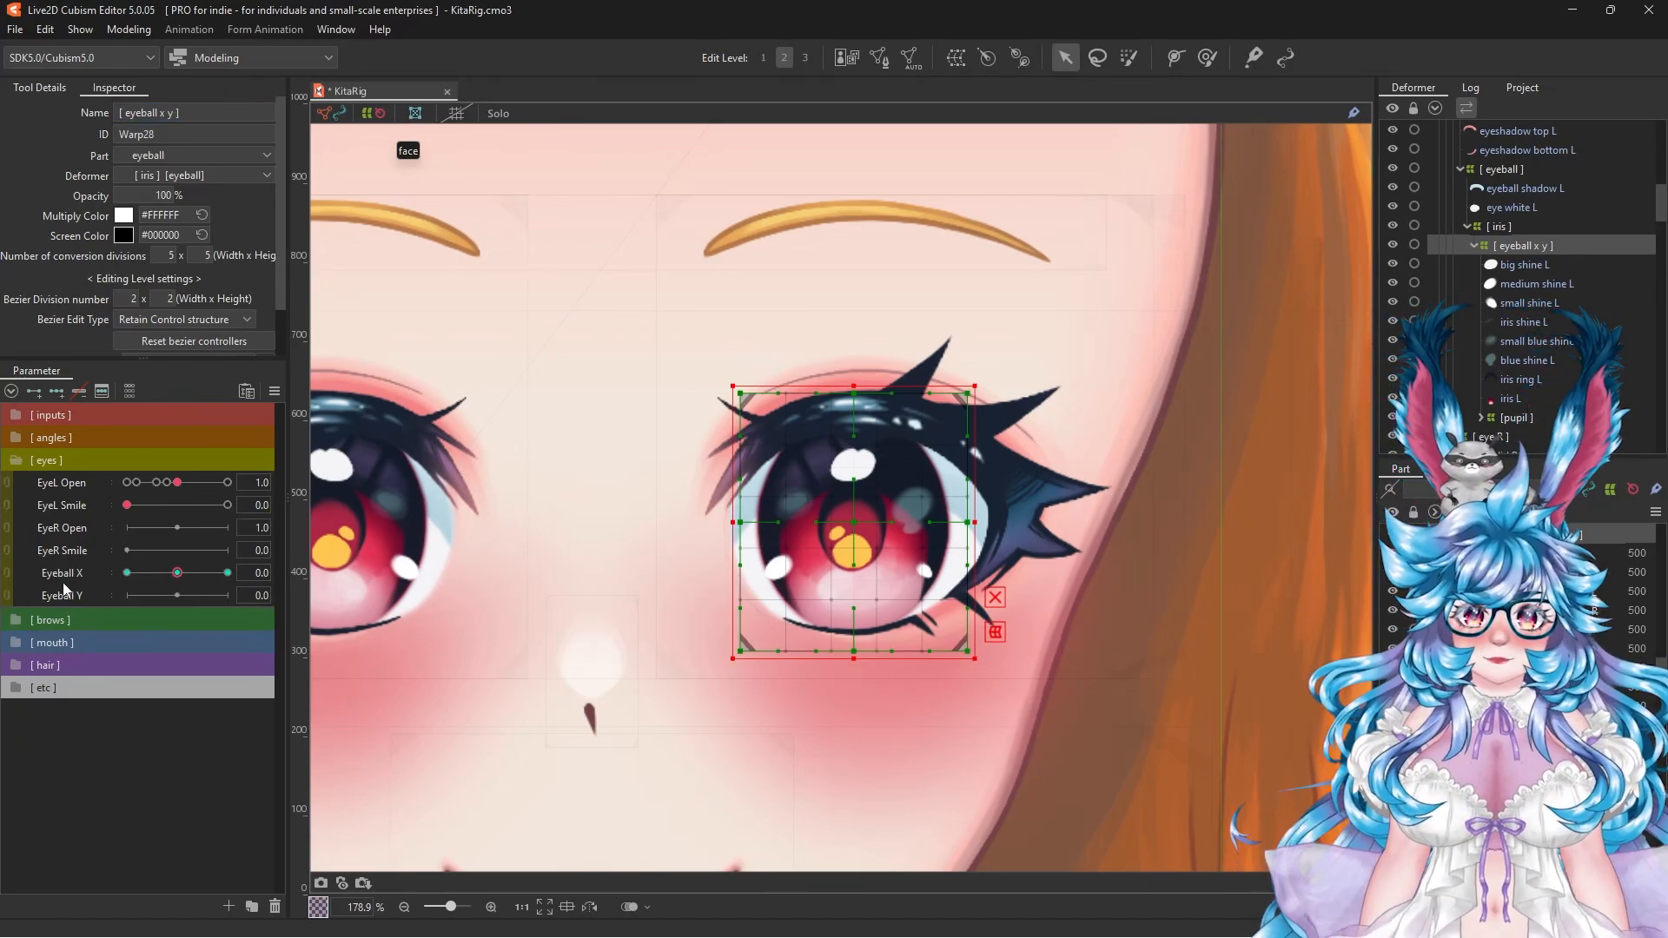
pyautogui.moveTo(177, 596)
pyautogui.mouseDown()
pyautogui.moveTo(228, 595)
pyautogui.moveTo(127, 595)
pyautogui.moveTo(177, 595)
pyautogui.mouseUp()
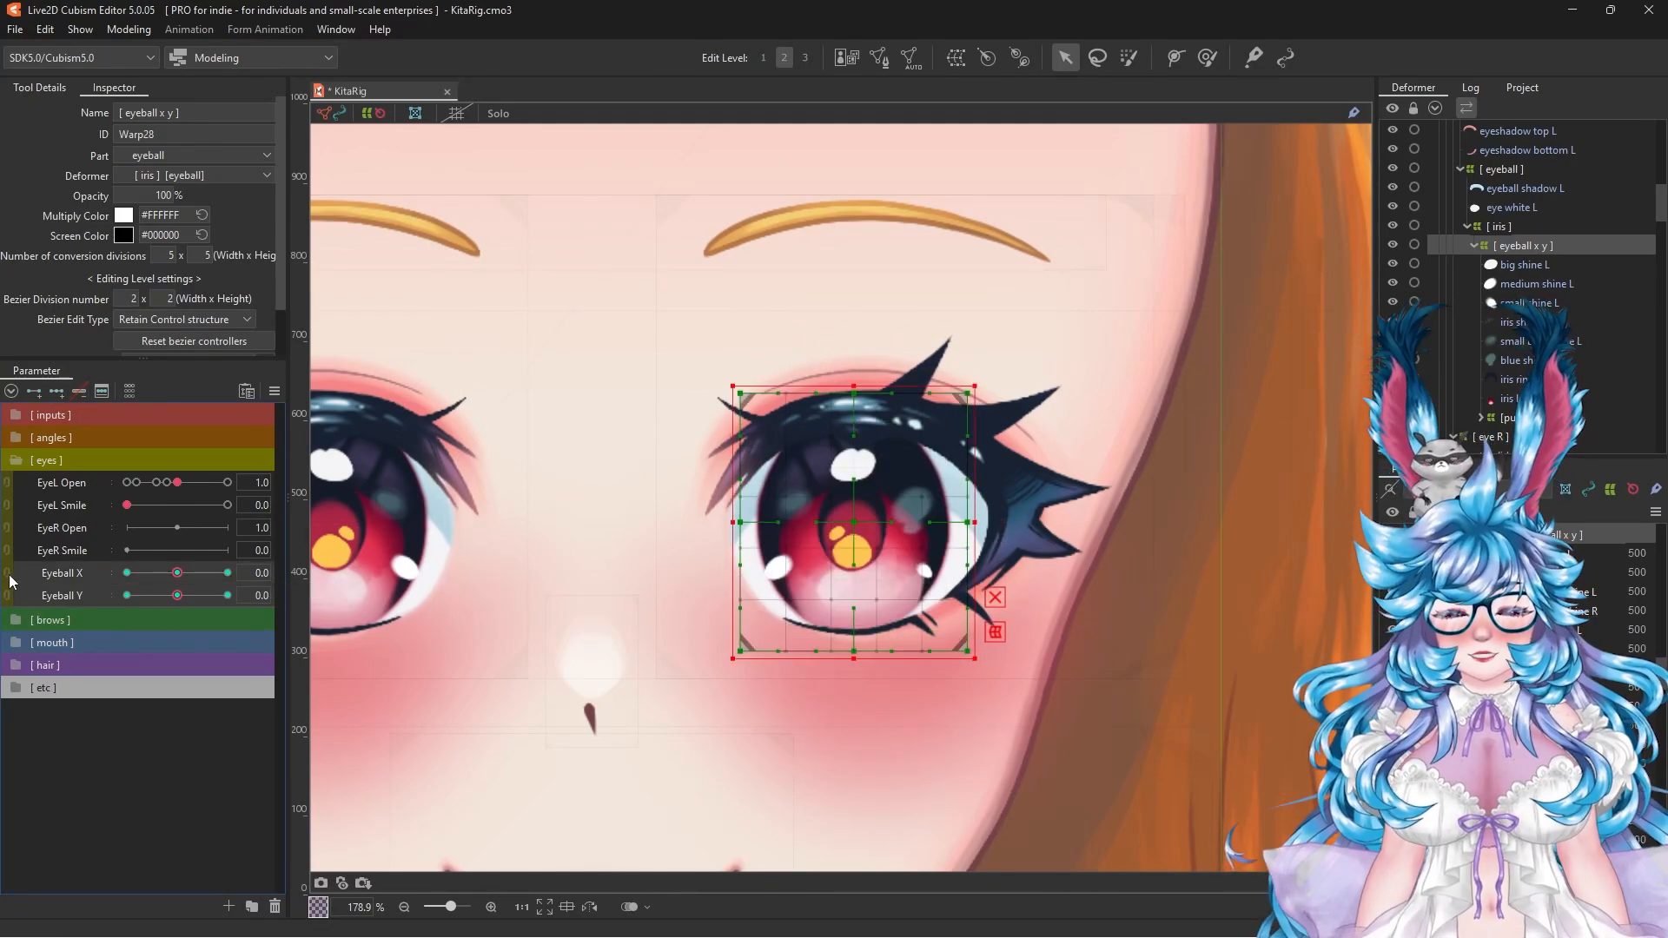
pyautogui.click(7, 584)
pyautogui.moveTo(177, 602)
pyautogui.mouseDown()
pyautogui.moveTo(161, 582)
pyautogui.moveTo(173, 627)
pyautogui.moveTo(205, 597)
pyautogui.moveTo(144, 599)
pyautogui.moveTo(177, 624)
pyautogui.moveTo(177, 603)
pyautogui.mouseUp()
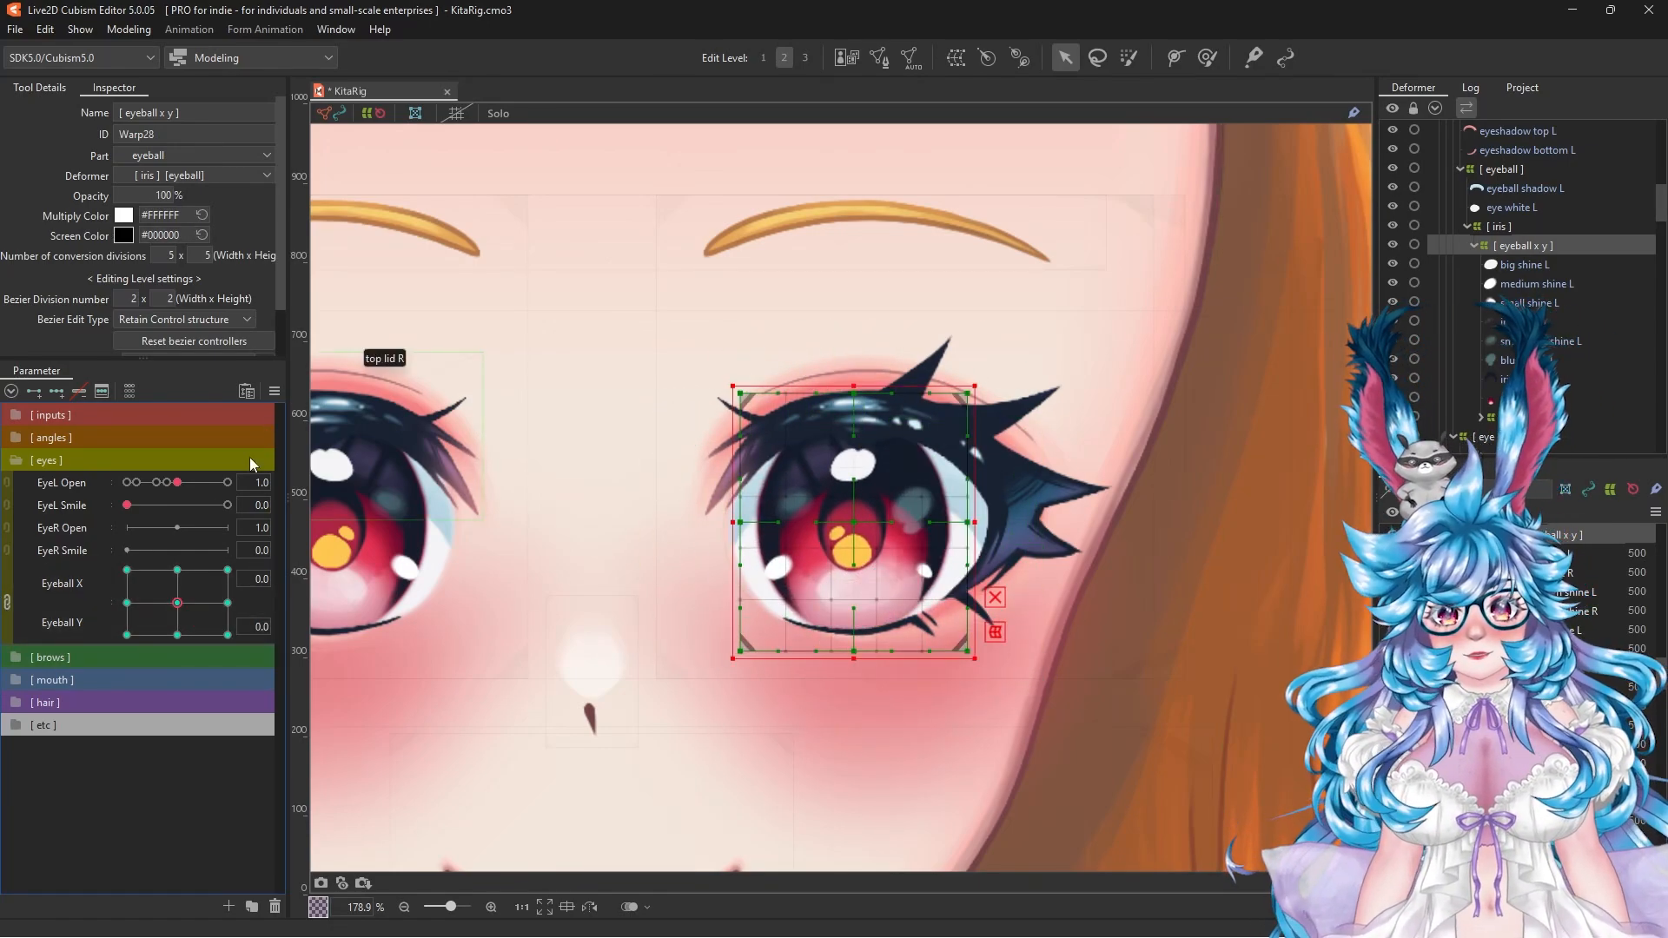
# Step: Synthesize all four corners of Eyeball X and Eyeball Y for the selected deformer, referencing the default value
pyautogui.click(84, 582)
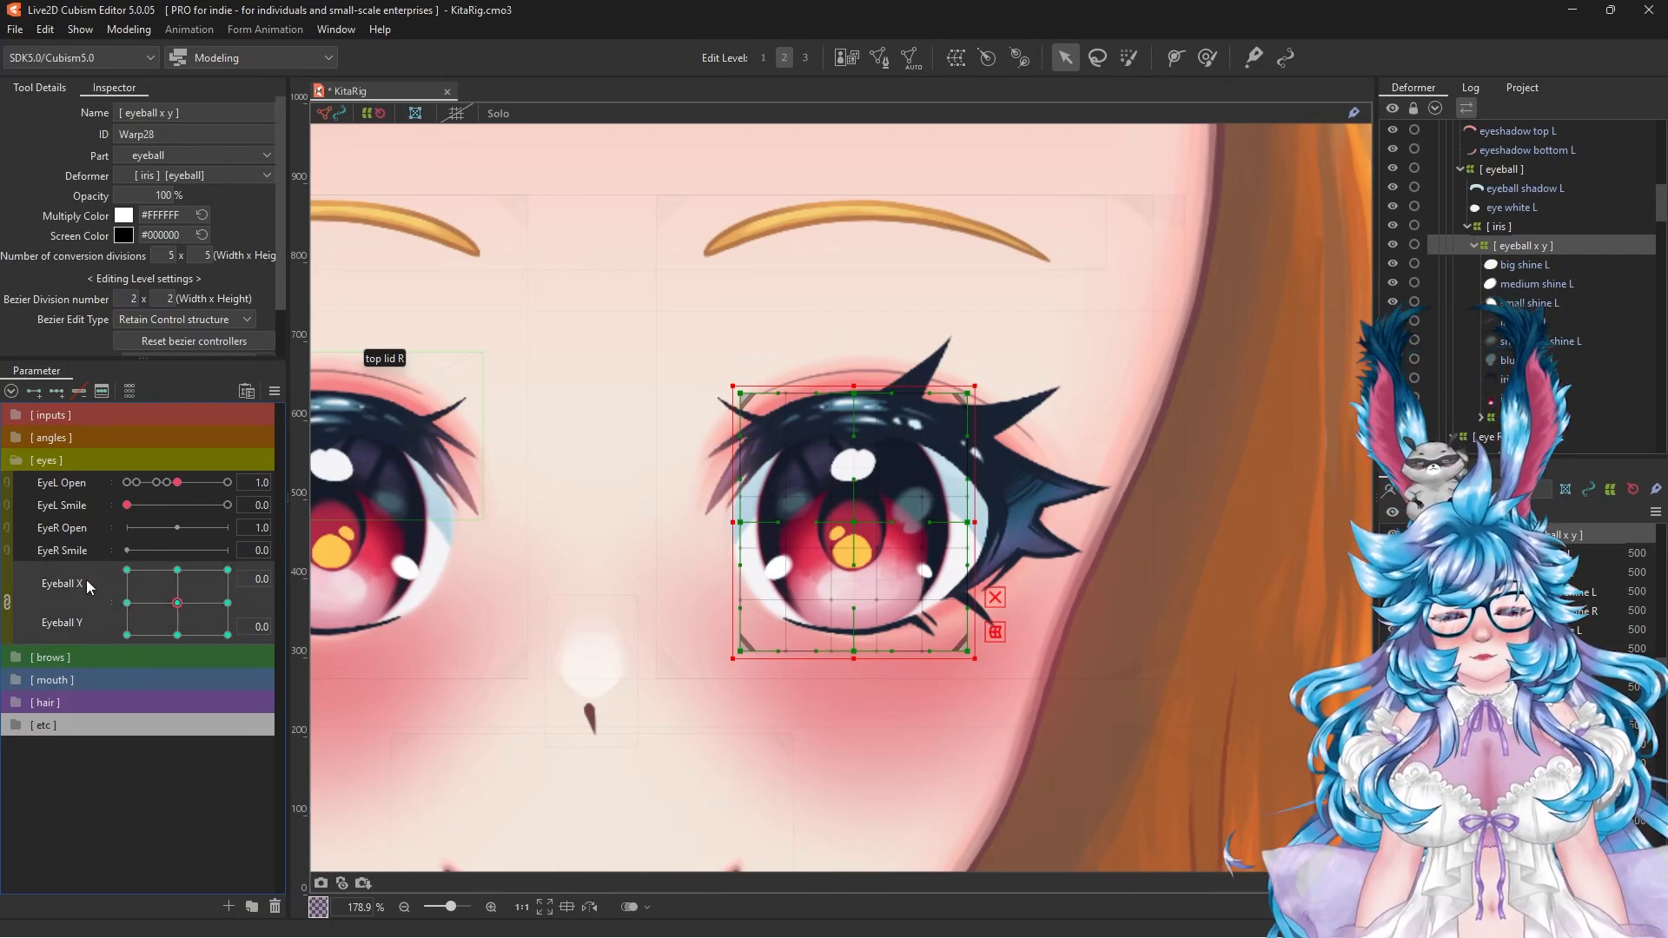
pyautogui.click(275, 392)
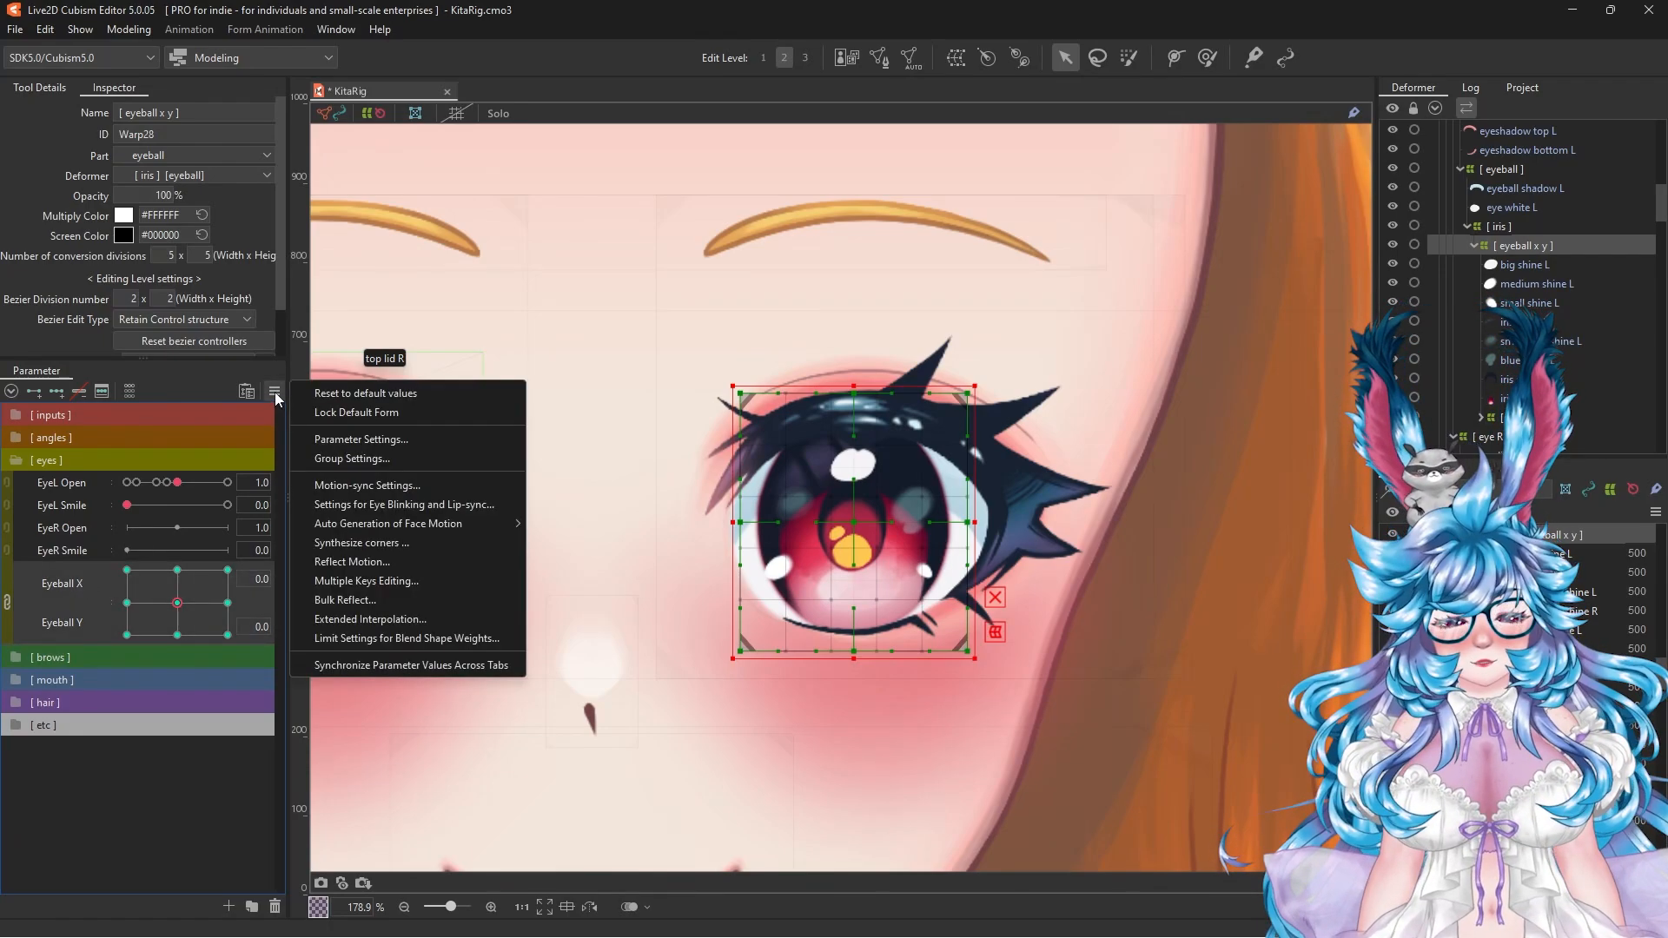
pyautogui.click(357, 548)
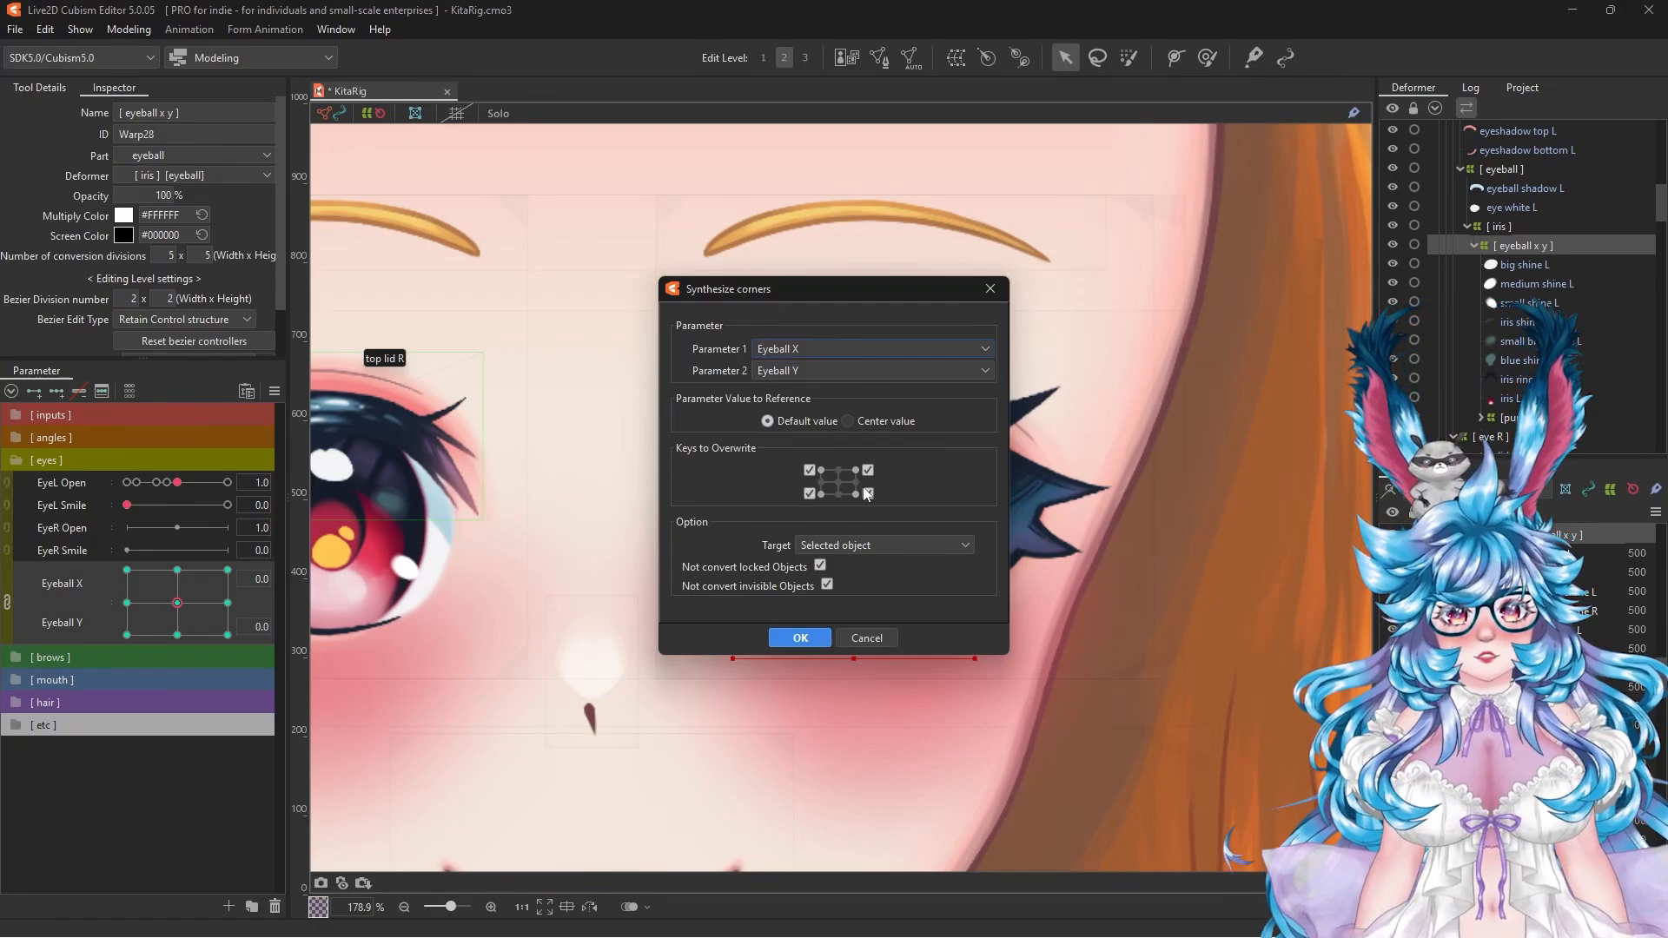
pyautogui.click(799, 635)
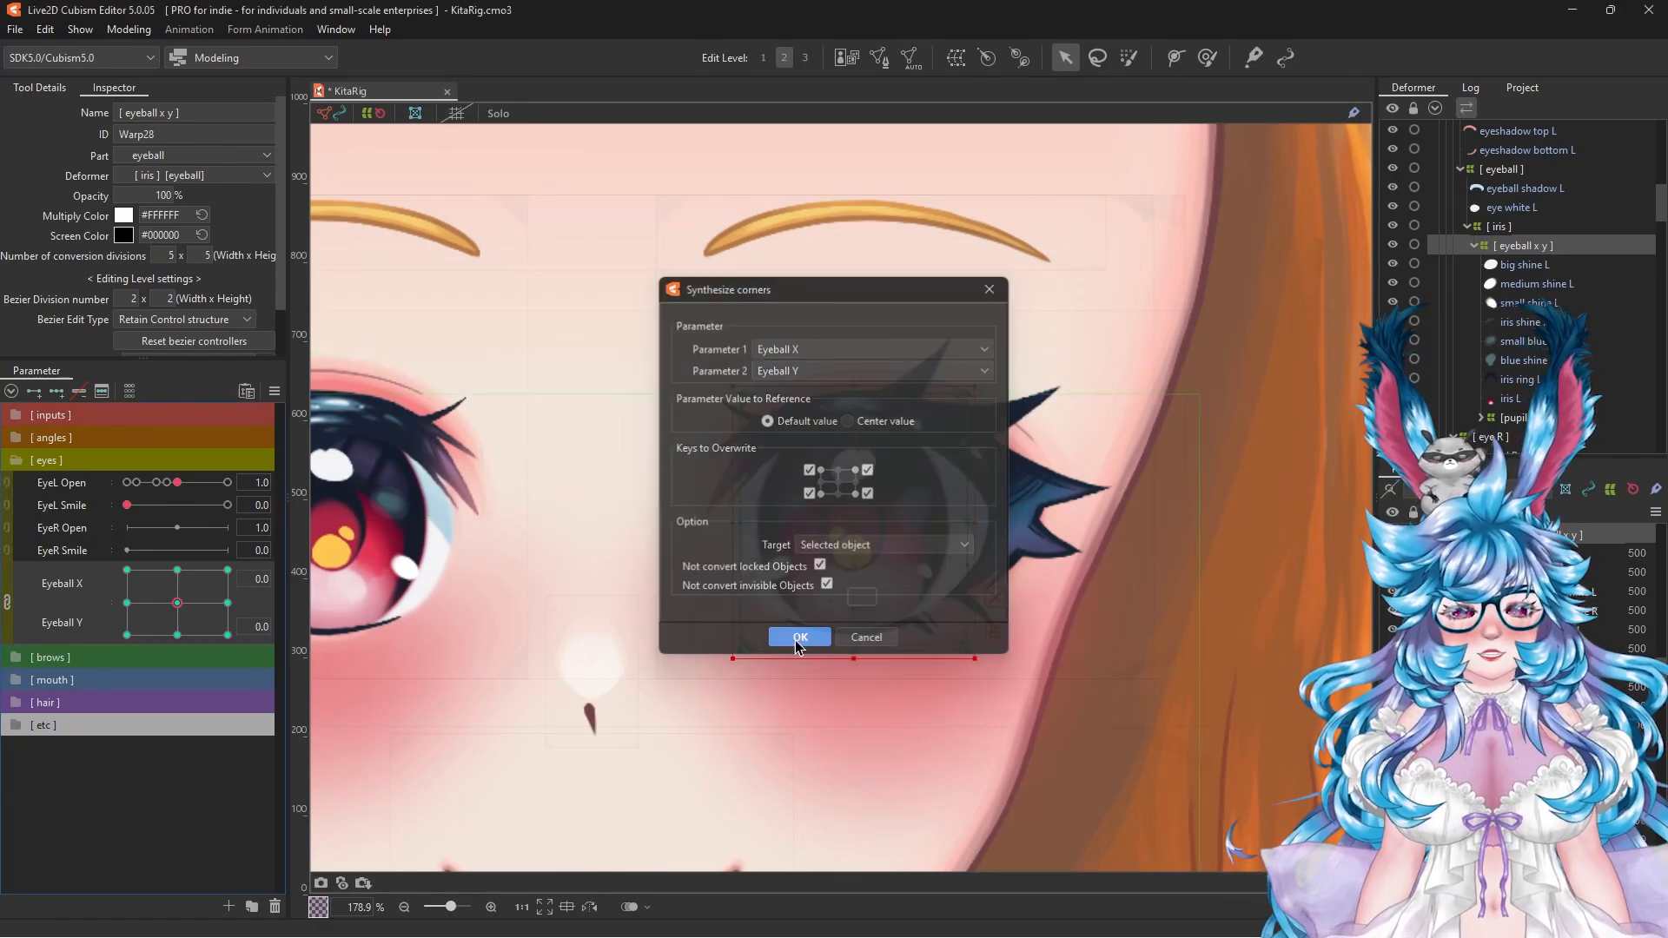
# Step: Nudge the [ eyeball x y ] deformer inward and down toward the eye's centre at Eyeball X 1.0, Eyeball Y 1.0
pyautogui.moveTo(183, 611); pyautogui.dragTo(325, 549)
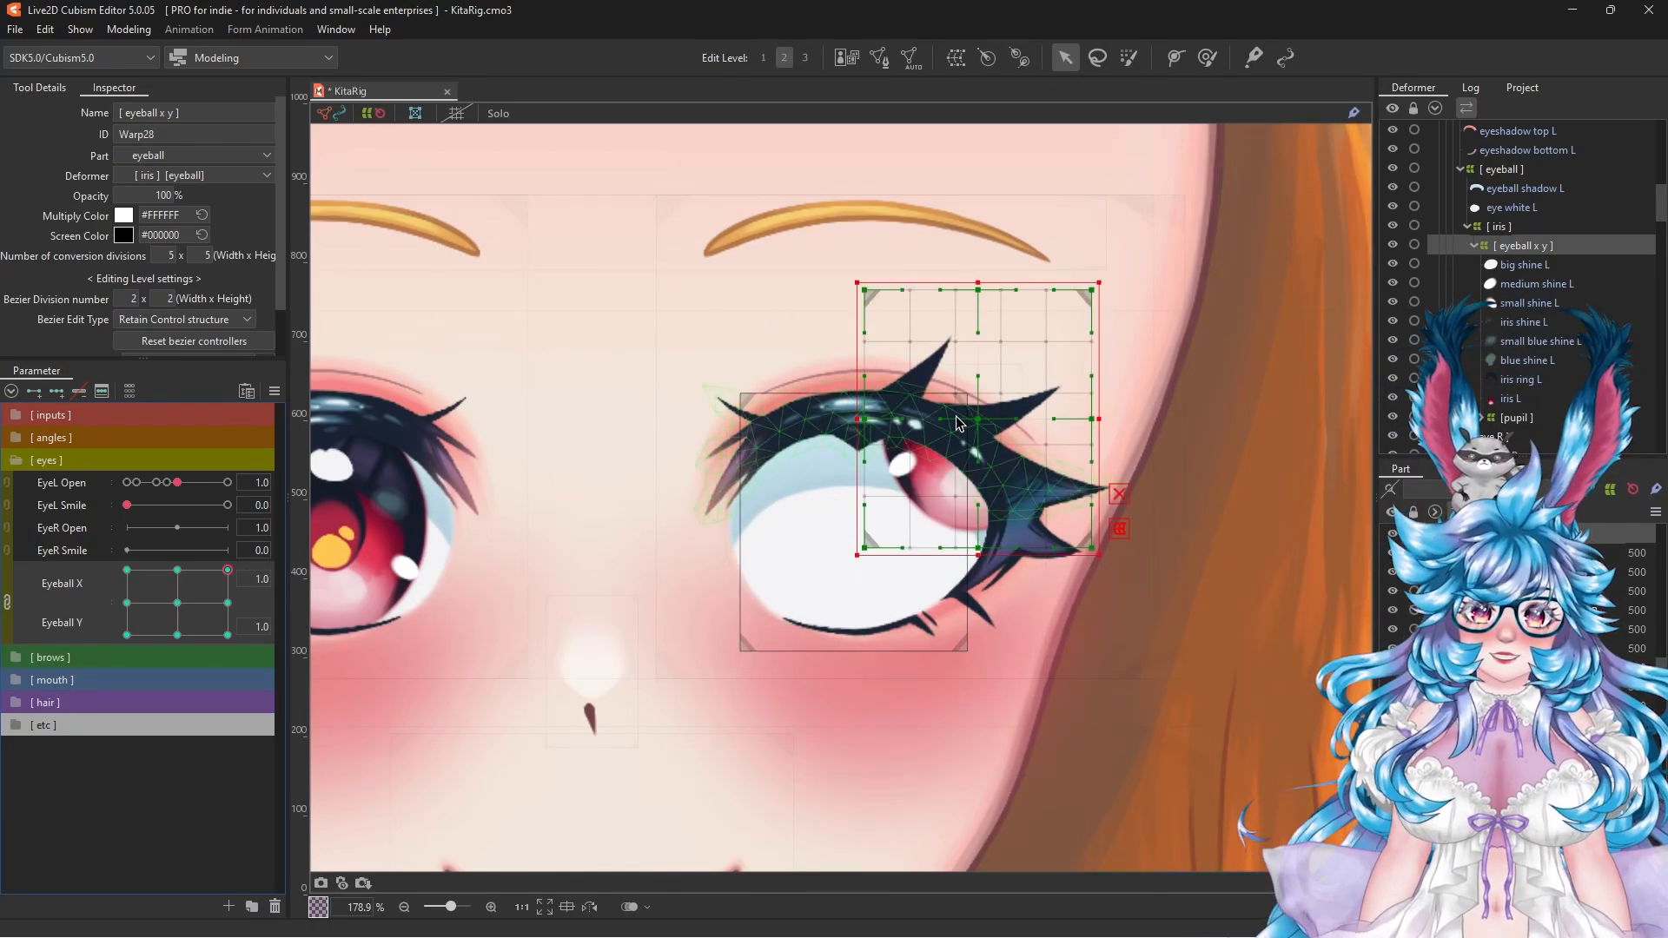
pyautogui.moveTo(970, 421); pyautogui.dragTo(955, 433)
pyautogui.hotkey('ctrl', 'z')
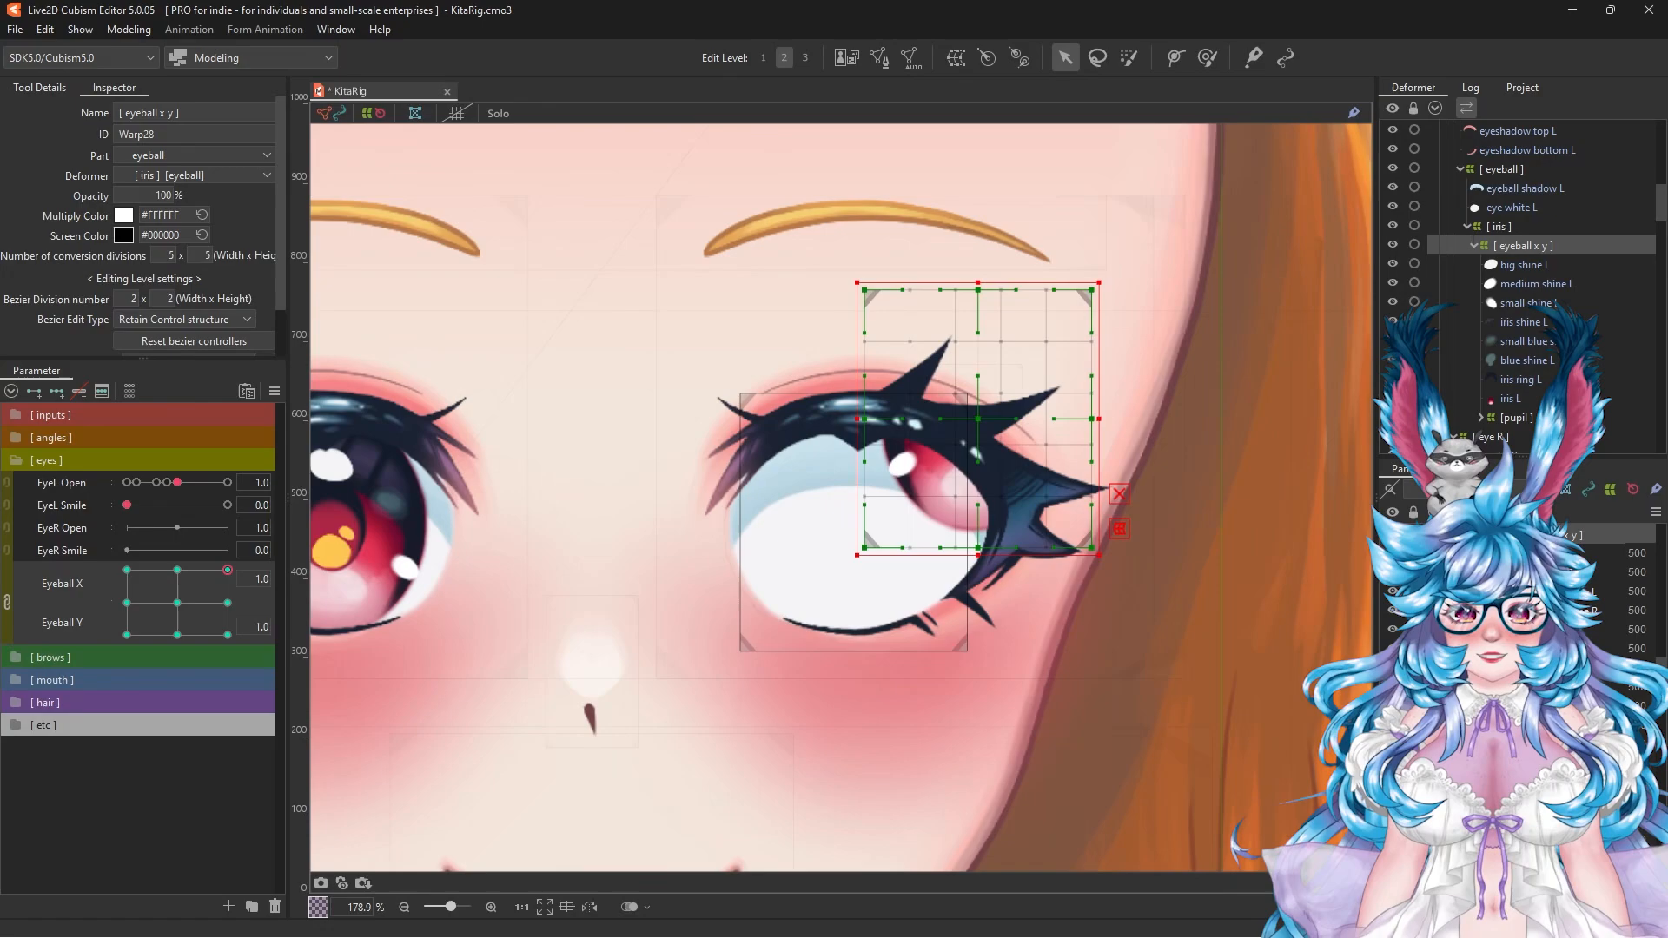
pyautogui.press('Left')
pyautogui.press('Left')
pyautogui.press('Left')
pyautogui.press('Down')
pyautogui.press('Down')
pyautogui.press('Down')
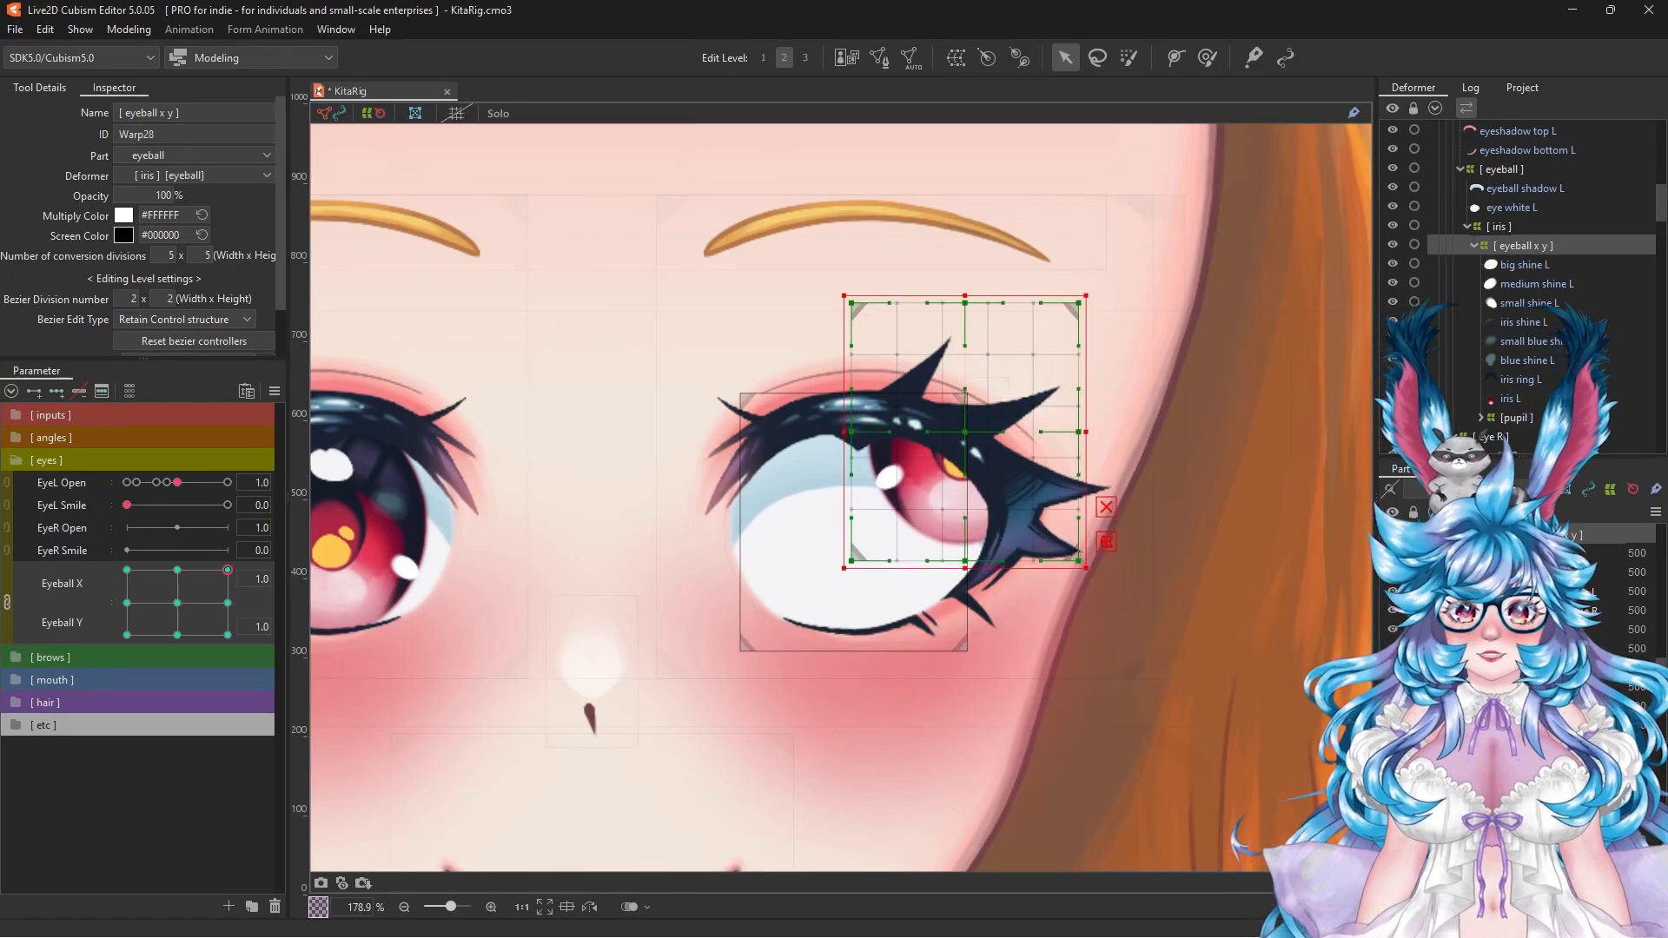
# Step: Nudge the [ eyeball x y ] deformer inward and down toward the eye's centre at Eyeball X -1.0, Eyeball Y 1.0
pyautogui.click(127, 569)
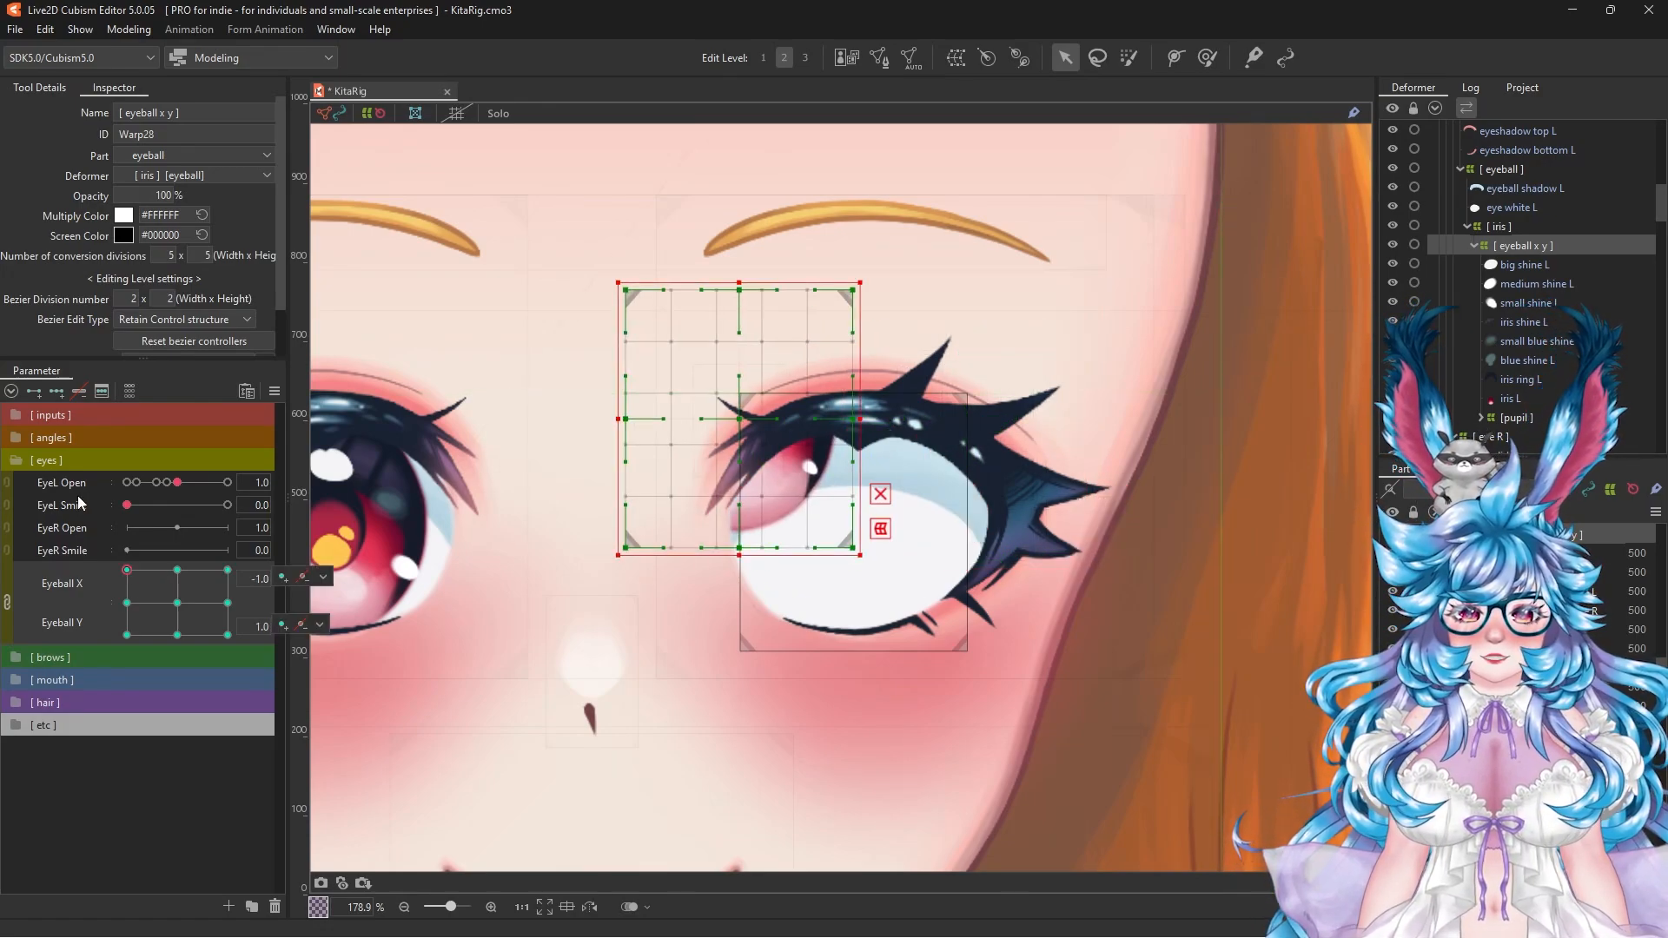
pyautogui.press('Down')
pyautogui.press('Down')
pyautogui.press('Down')
pyautogui.press('Right')
pyautogui.press('Right')
pyautogui.press('Right')
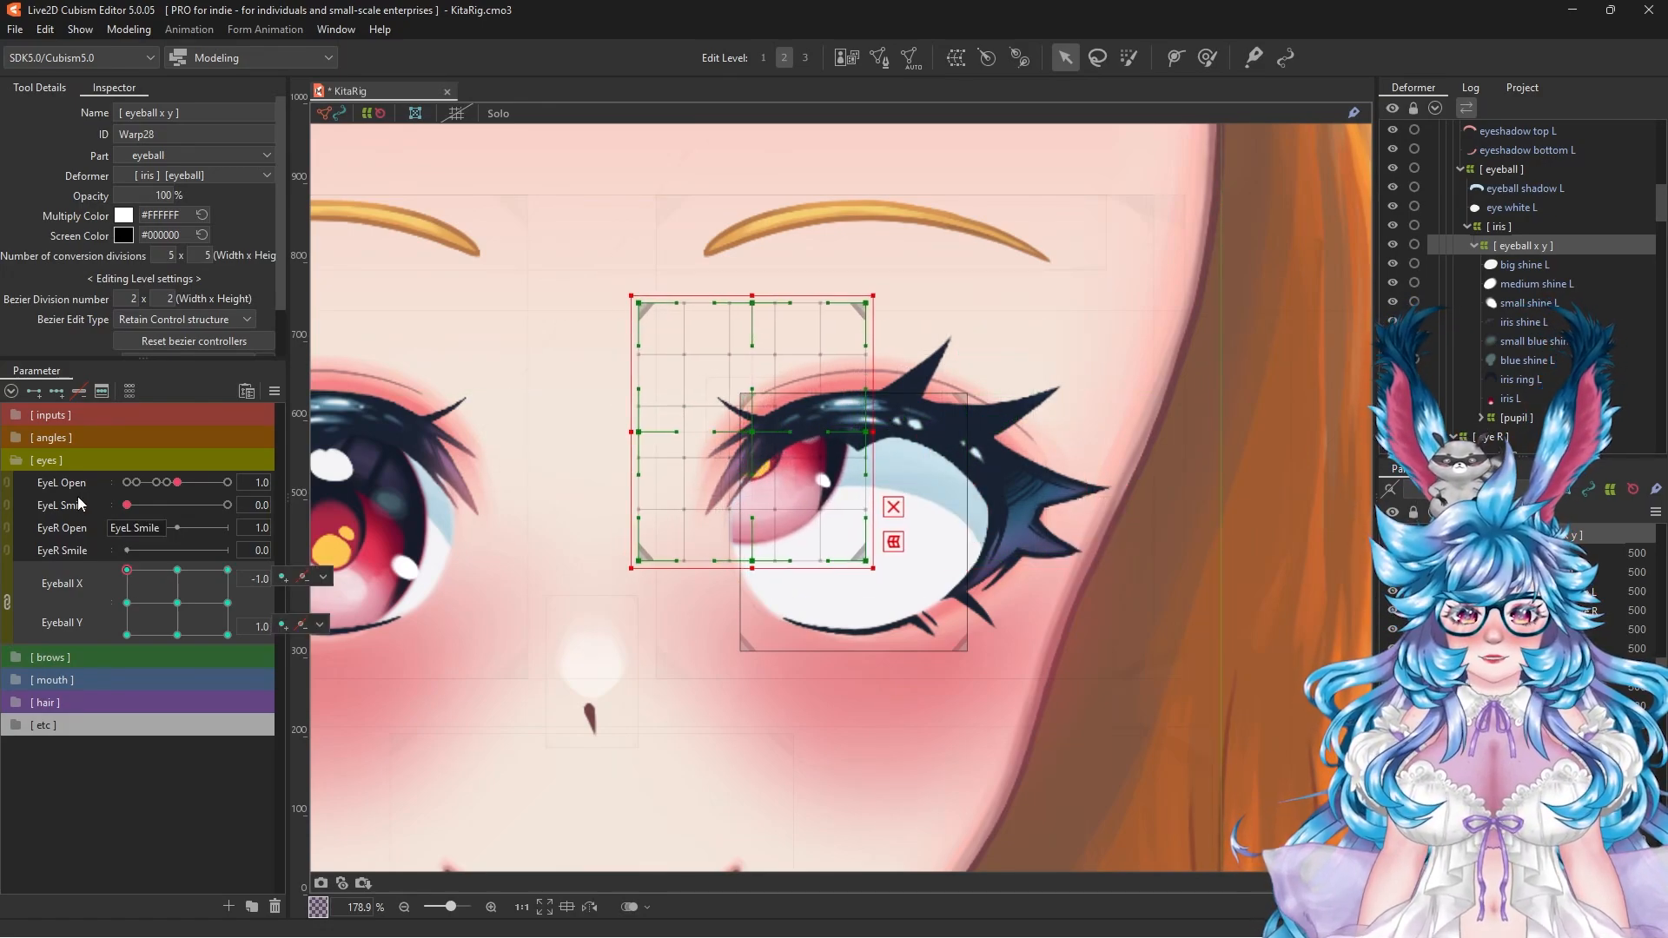
pyautogui.click(127, 635)
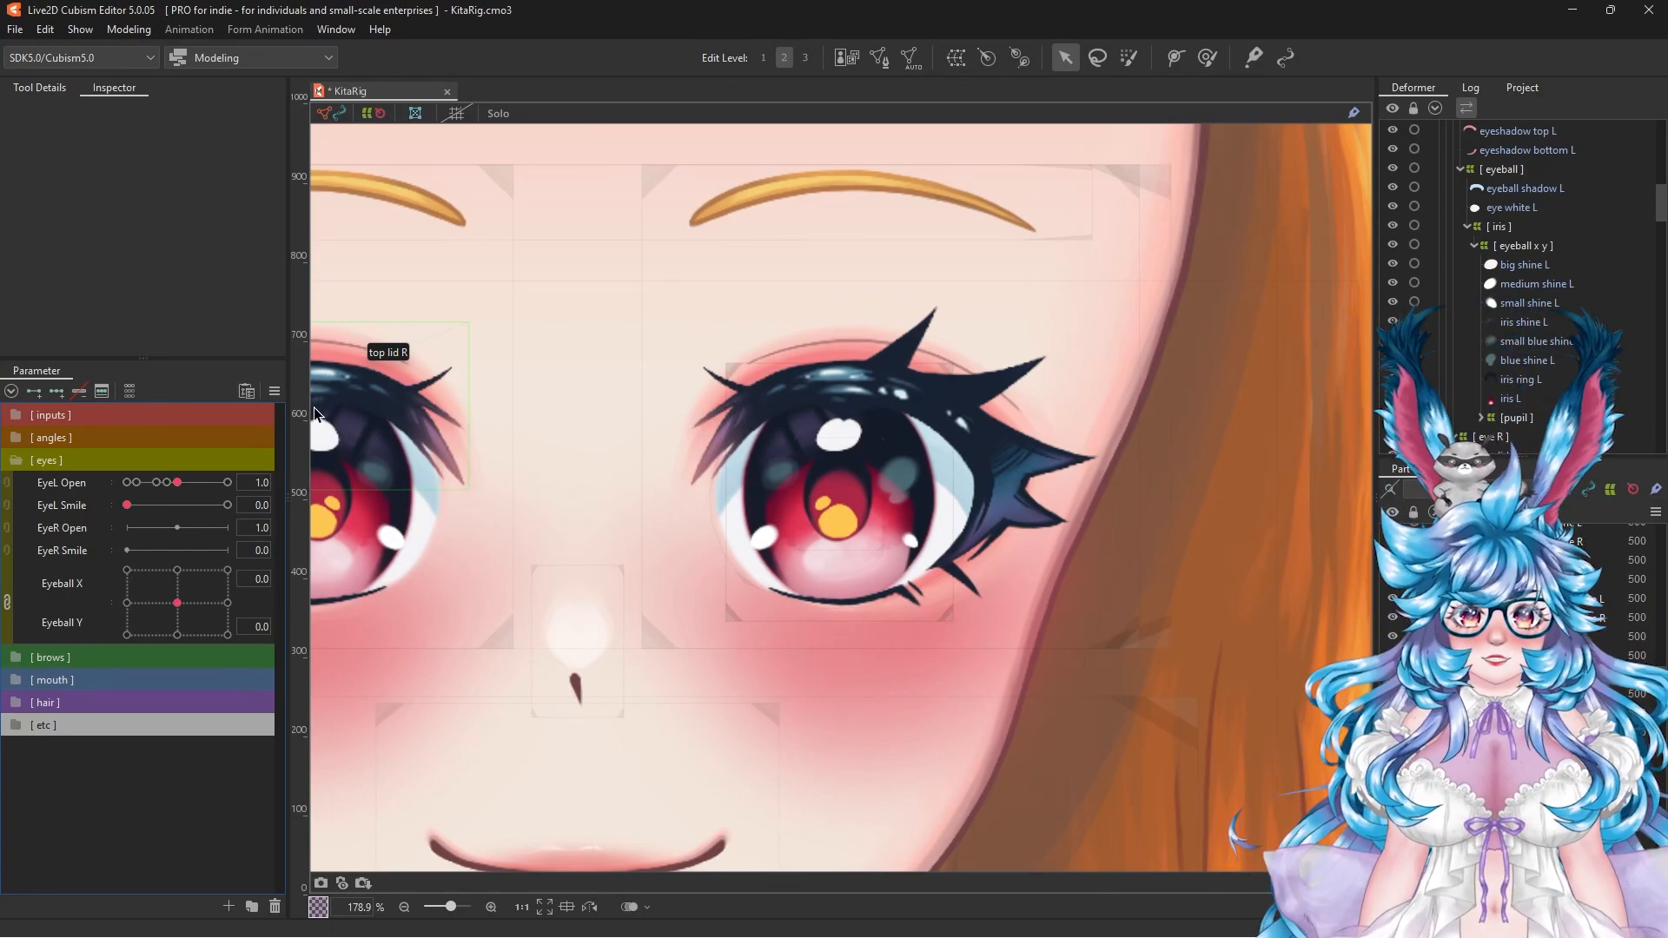
# Step: Separate Eyeball X from Eyeball Y and add three keys on both for the big, medium and small shine L meshes
pyautogui.click(7, 602)
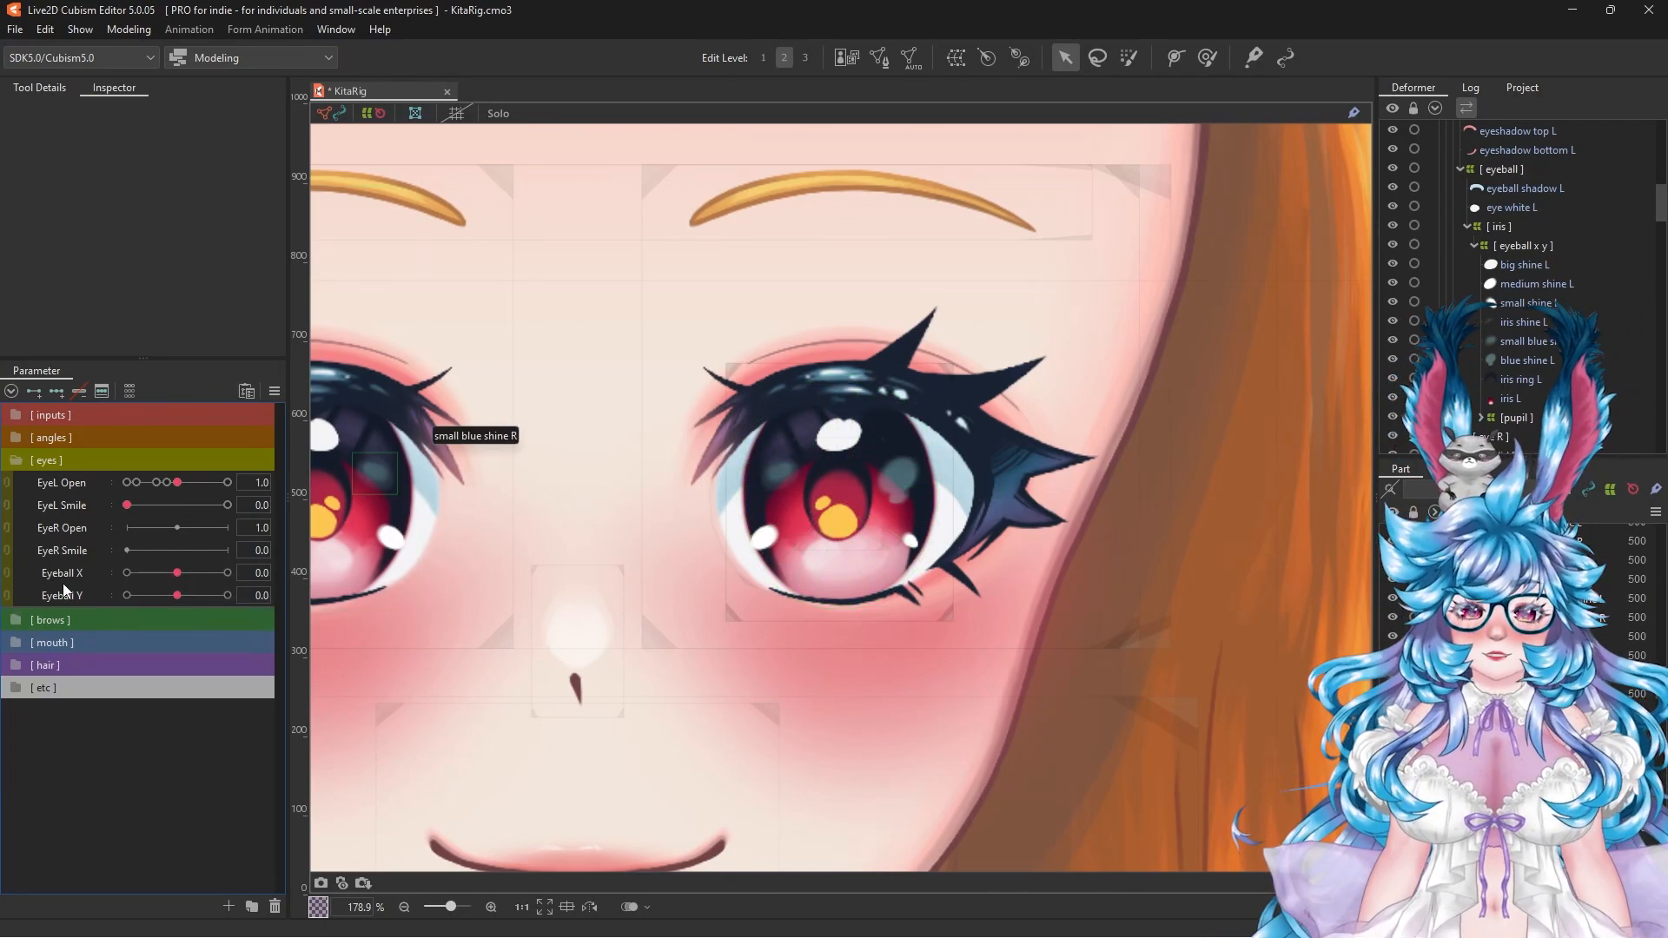
pyautogui.click(1500, 266)
pyautogui.keyDown('ctrl'); pyautogui.click(1528, 286); pyautogui.keyUp('ctrl')
pyautogui.keyDown('ctrl'); pyautogui.click(1531, 304); pyautogui.keyUp('ctrl')
pyautogui.keyDown('ctrl'); pyautogui.click(1535, 341); pyautogui.keyUp('ctrl')
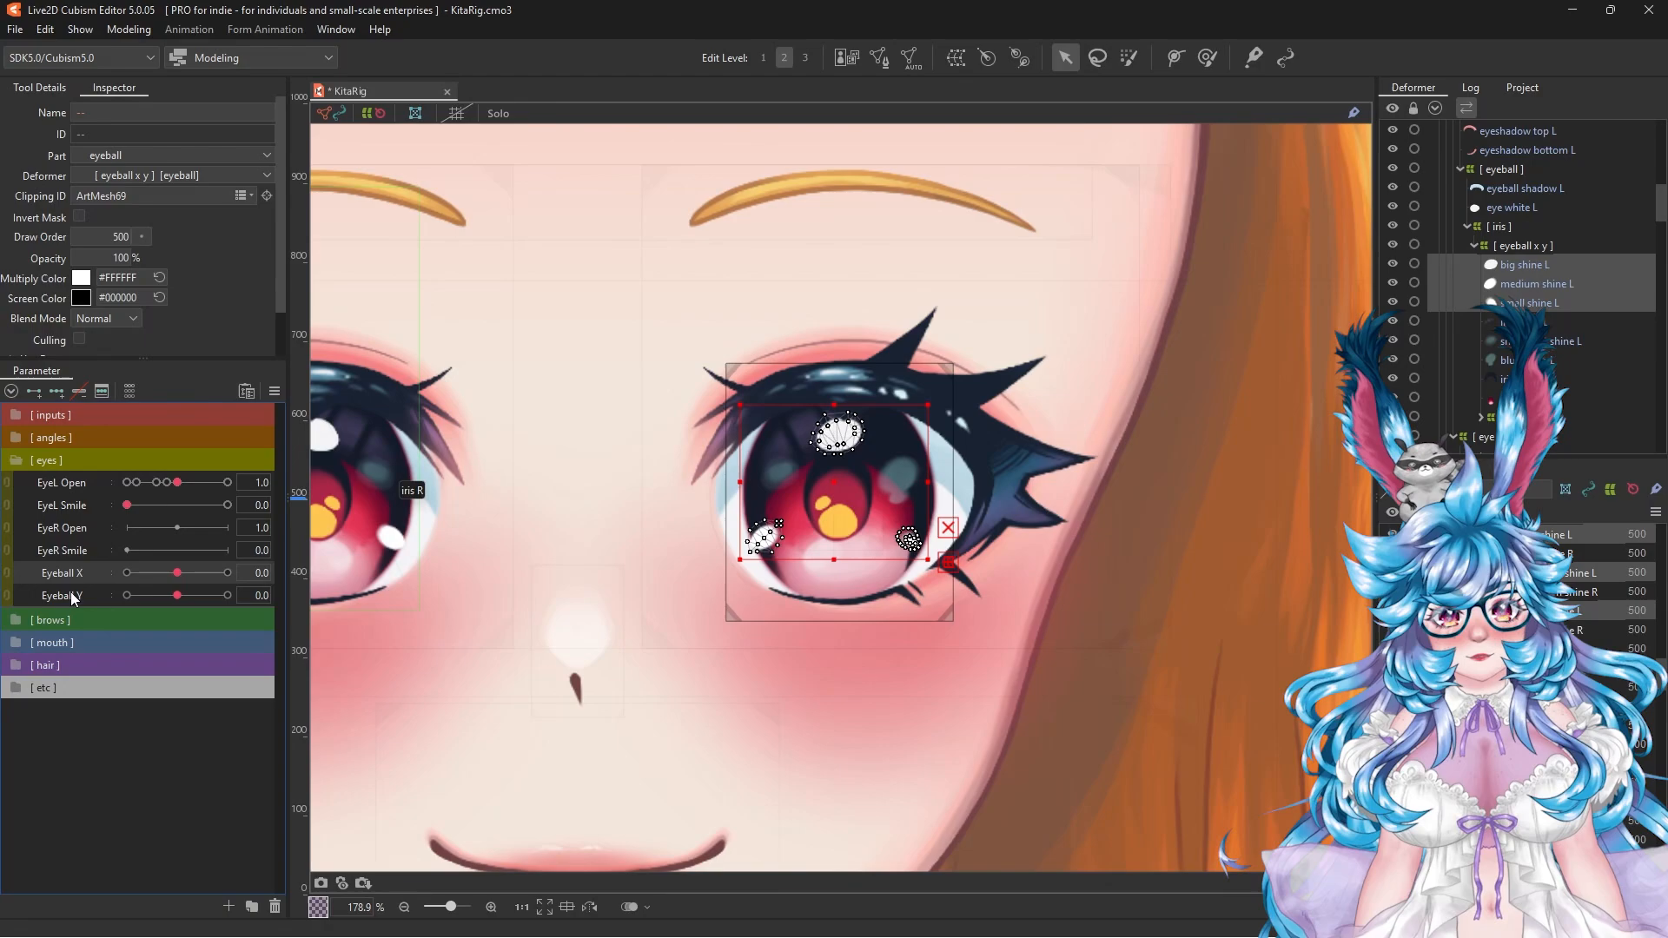
pyautogui.click(56, 391)
# Step: Nudge the big shine L and small shine L meshes toward the eye's centre at Eyeball X -1.0
pyautogui.moveTo(177, 572); pyautogui.dragTo(277, 600)
pyautogui.keyDown('ctrl'); pyautogui.click(1512, 302); pyautogui.keyUp('ctrl')
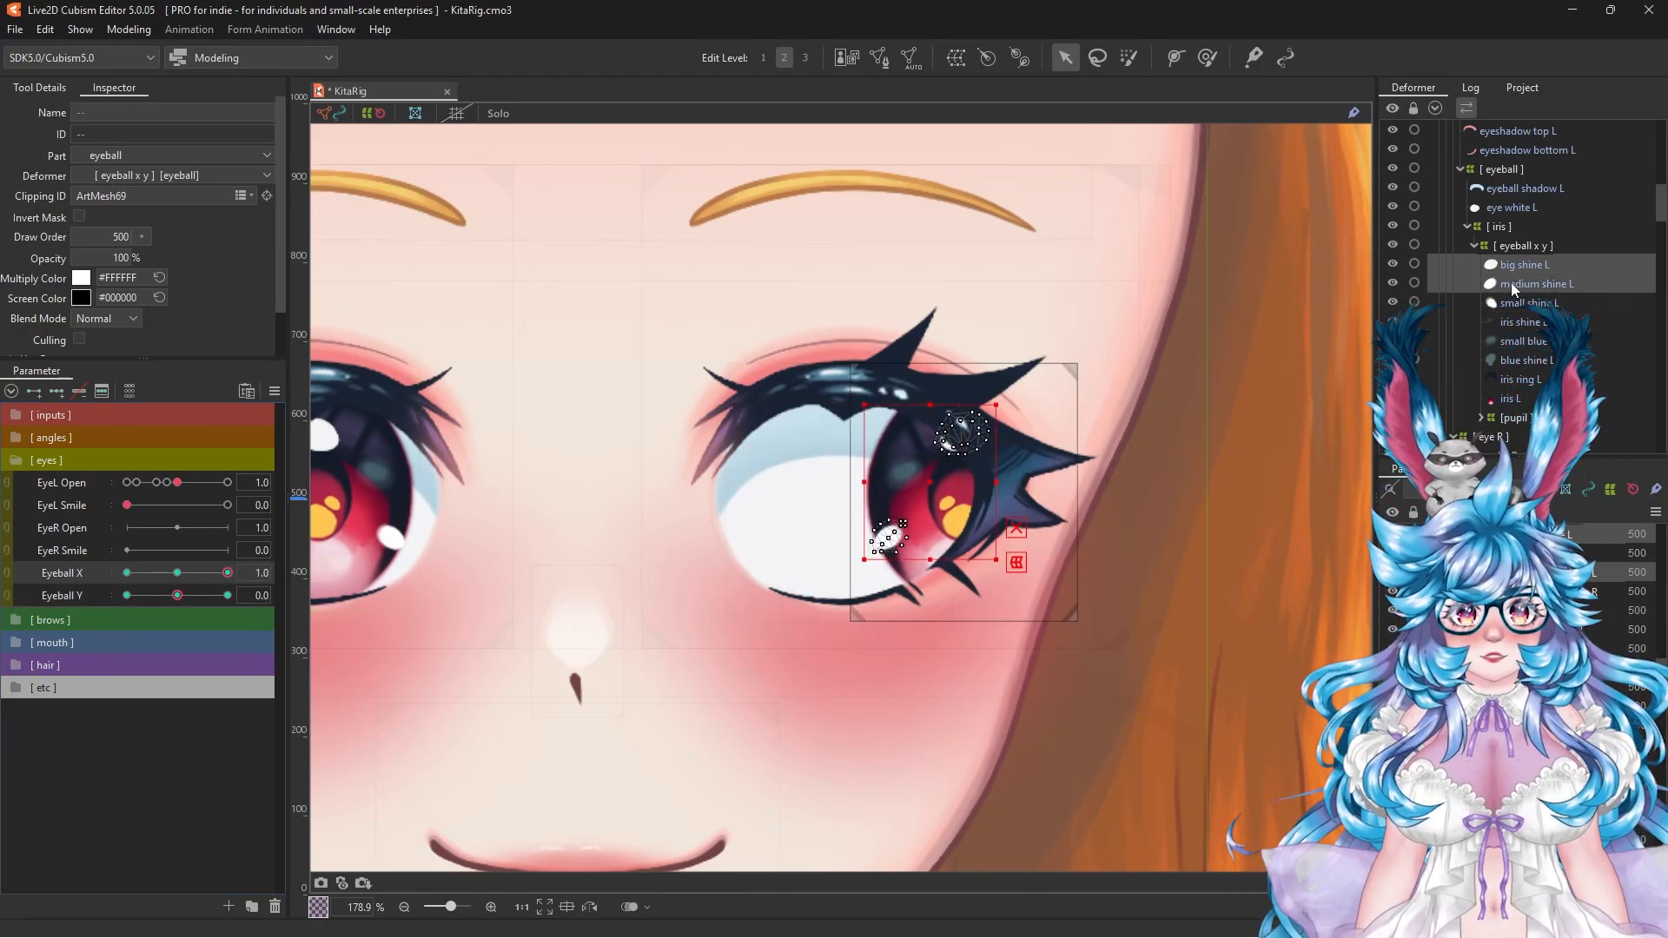
pyautogui.moveTo(228, 572); pyautogui.dragTo(81, 580)
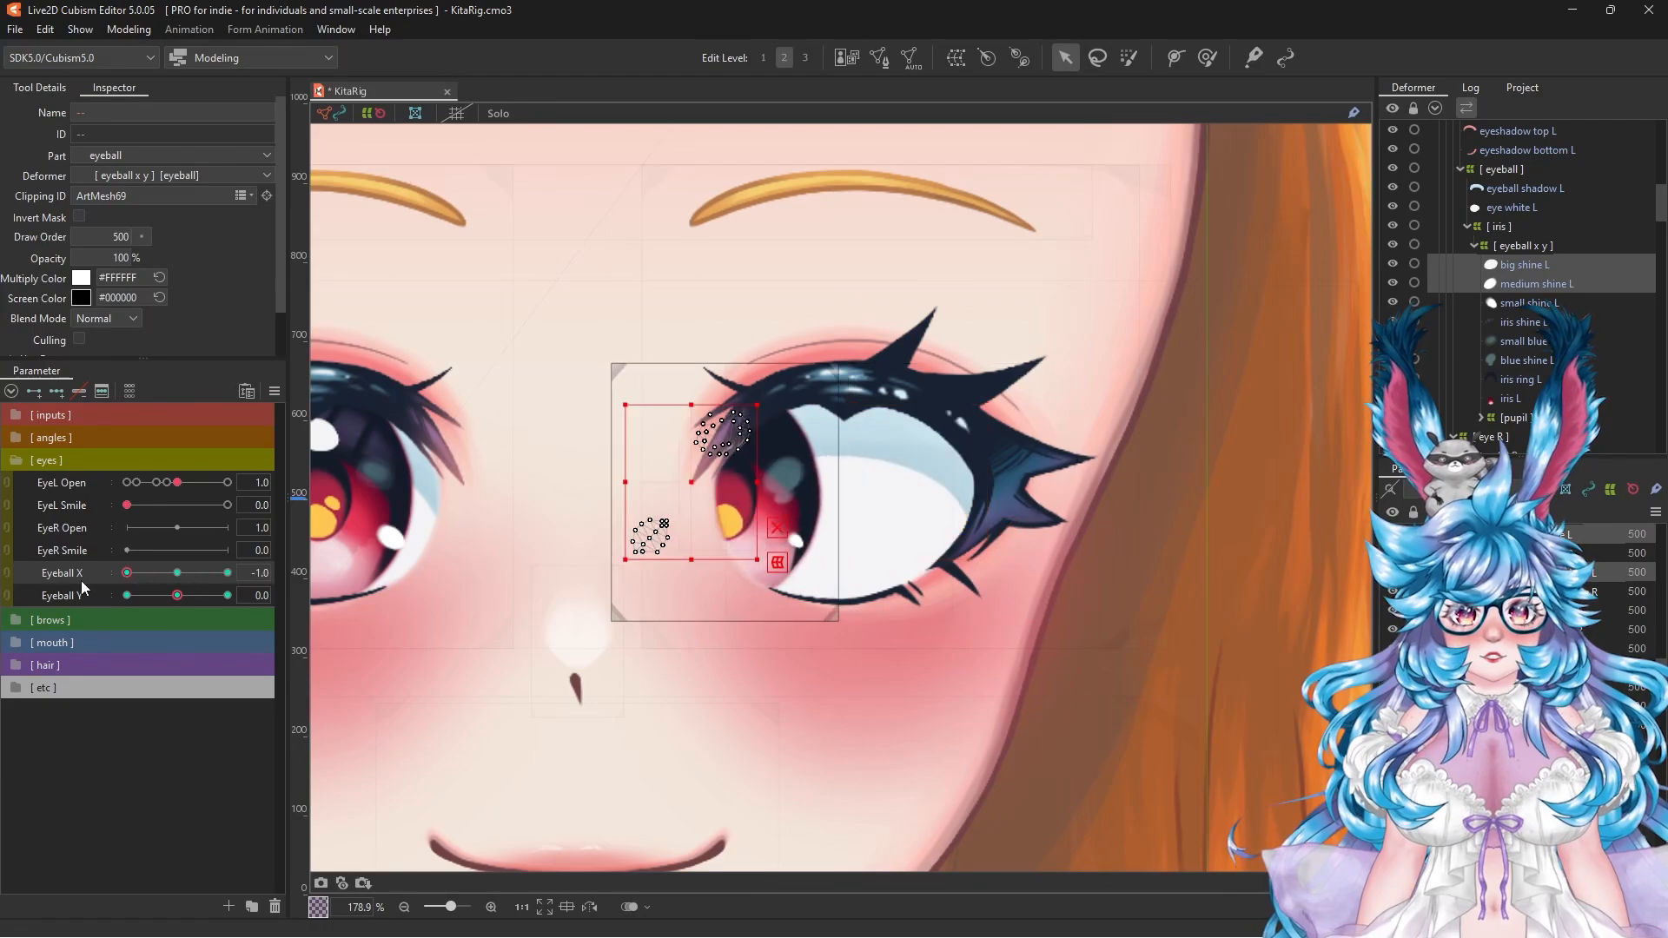
pyautogui.click(1545, 264)
pyautogui.keyDown('ctrl'); pyautogui.click(1545, 306); pyautogui.keyUp('ctrl')
pyautogui.press('Right')
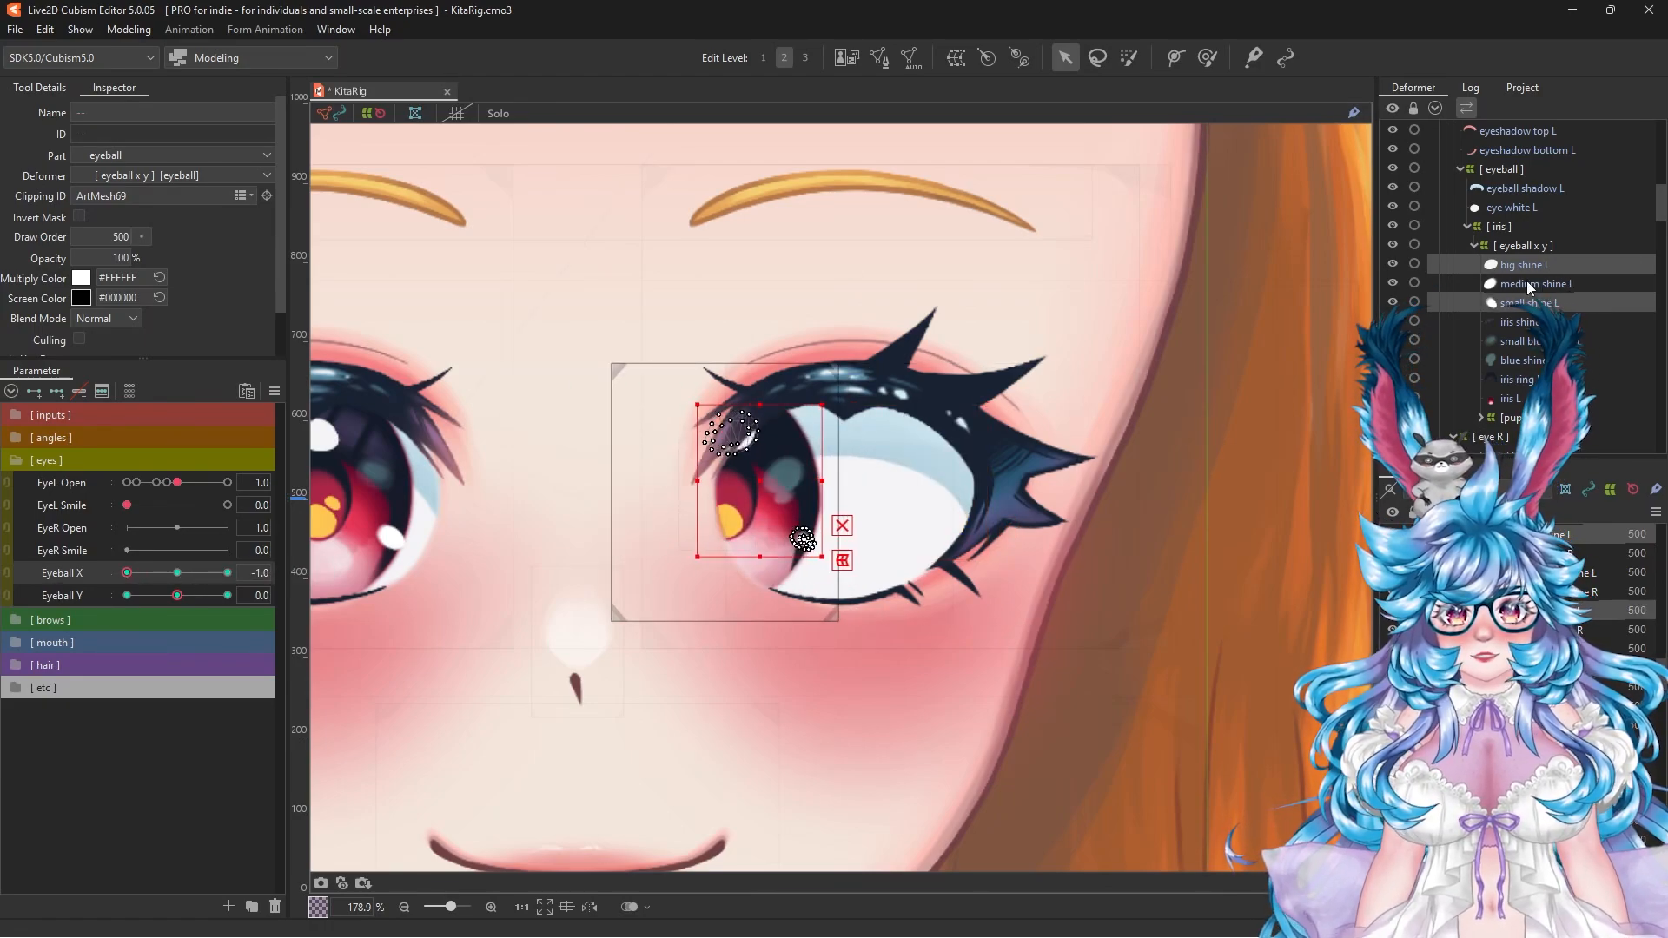
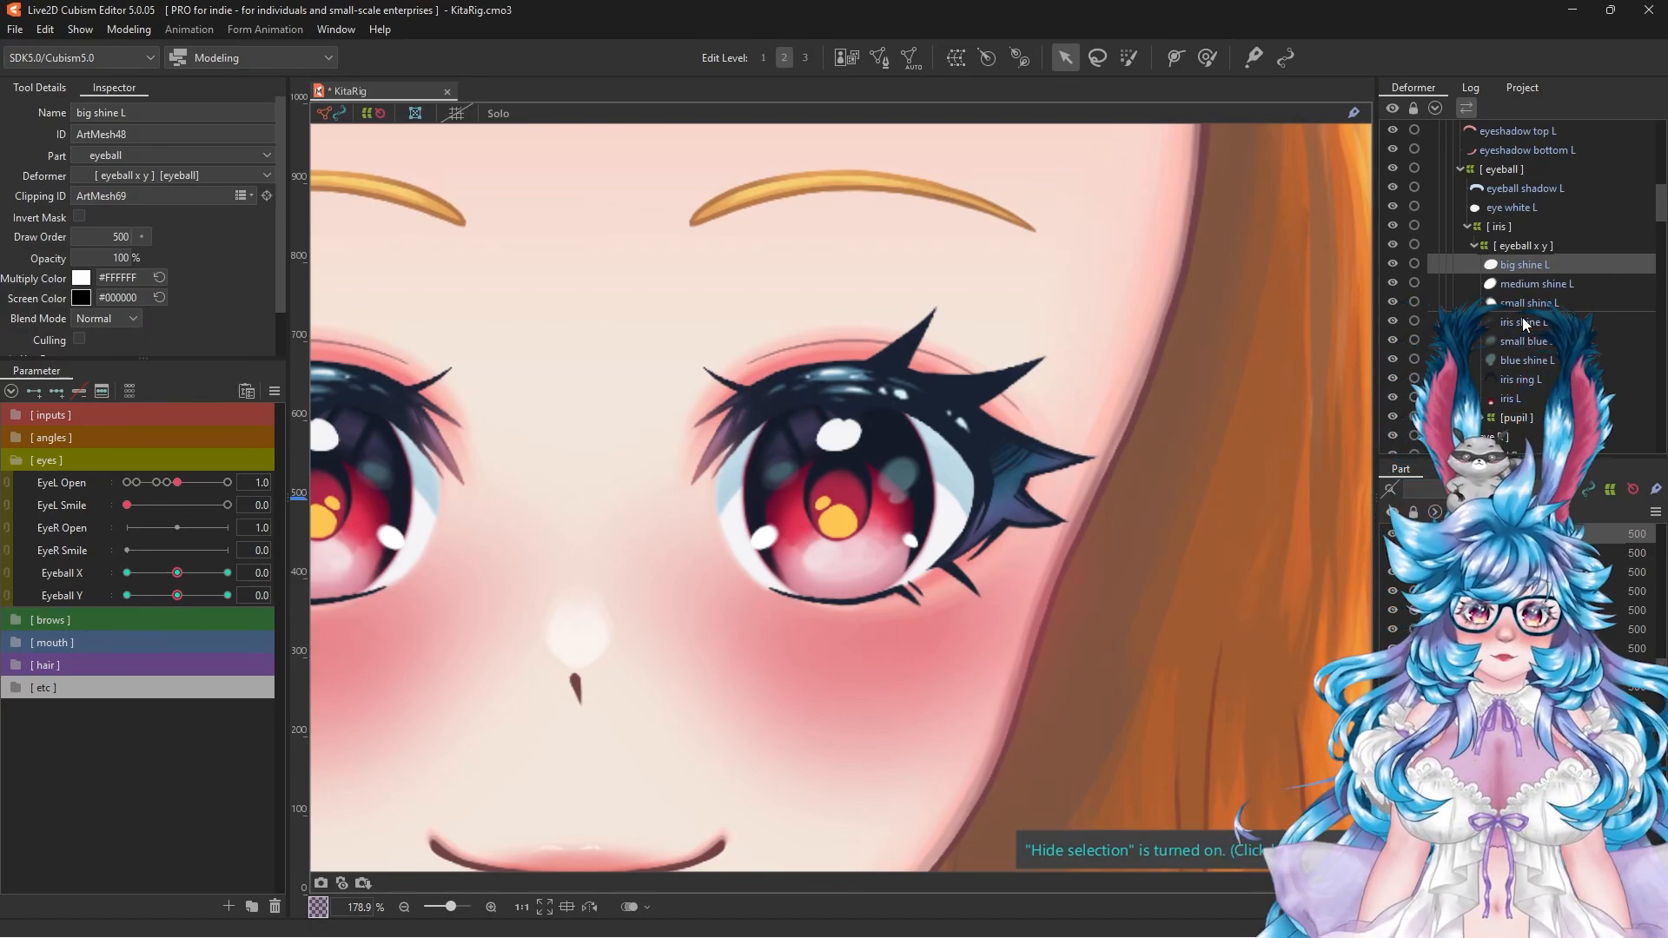
# Step: Create a parameter named Eyeball Jiggle X with ID EyeballJiggleX and a range of -30 to 30
pyautogui.click(228, 907)
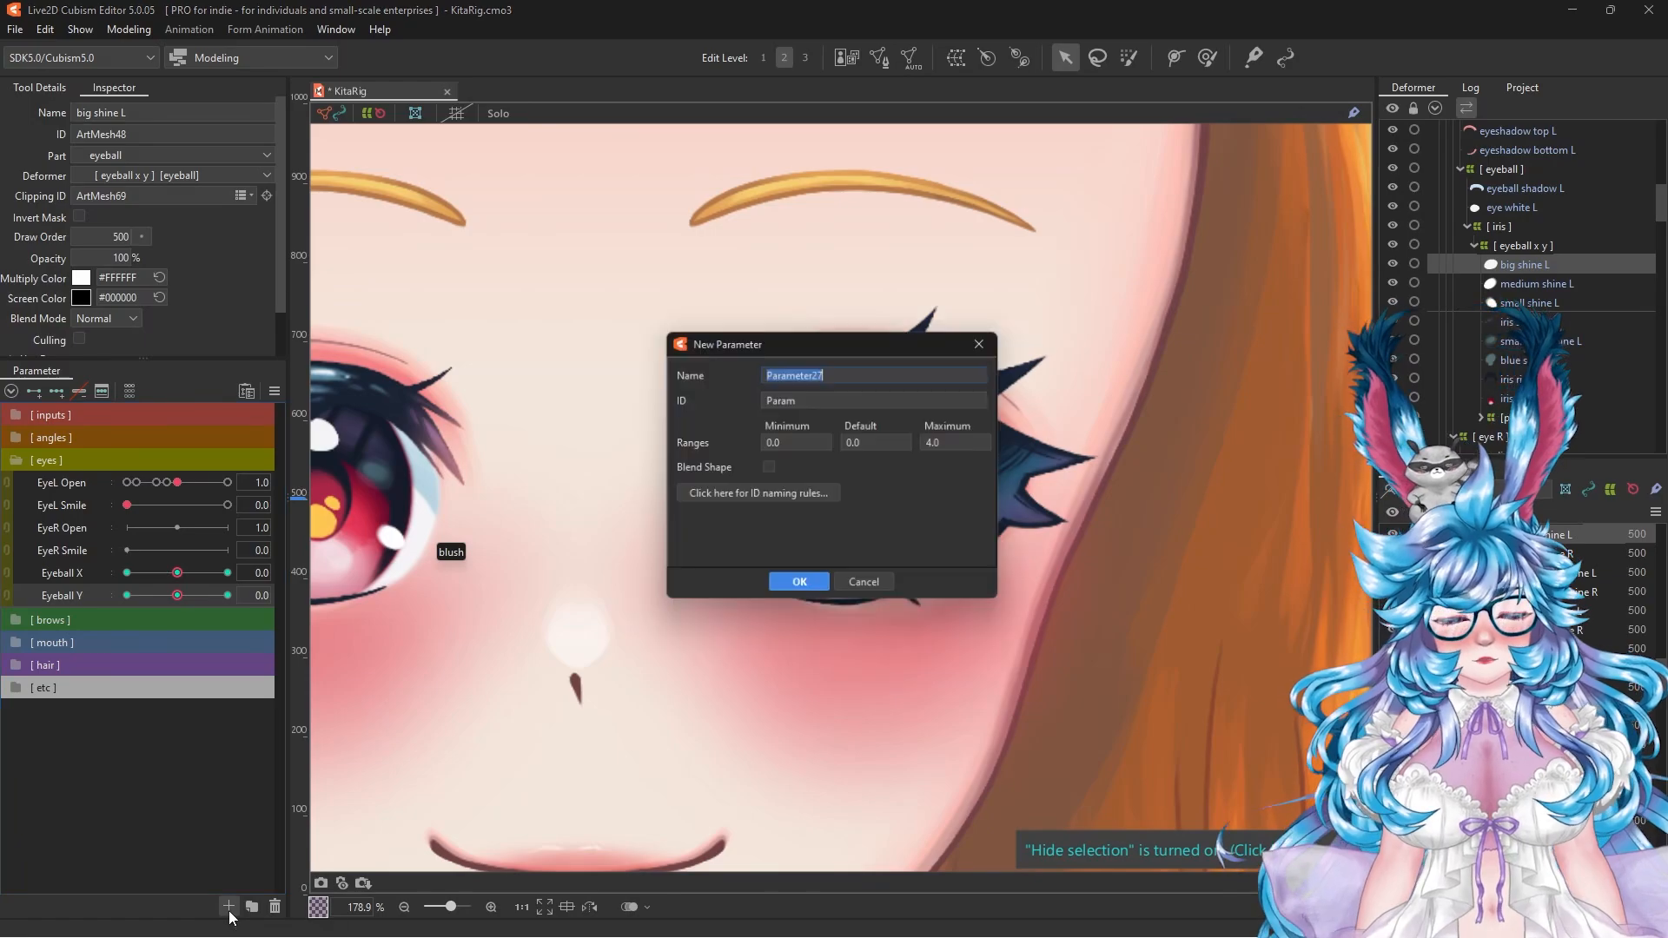
pyautogui.write('Eyeball Jiggle X')
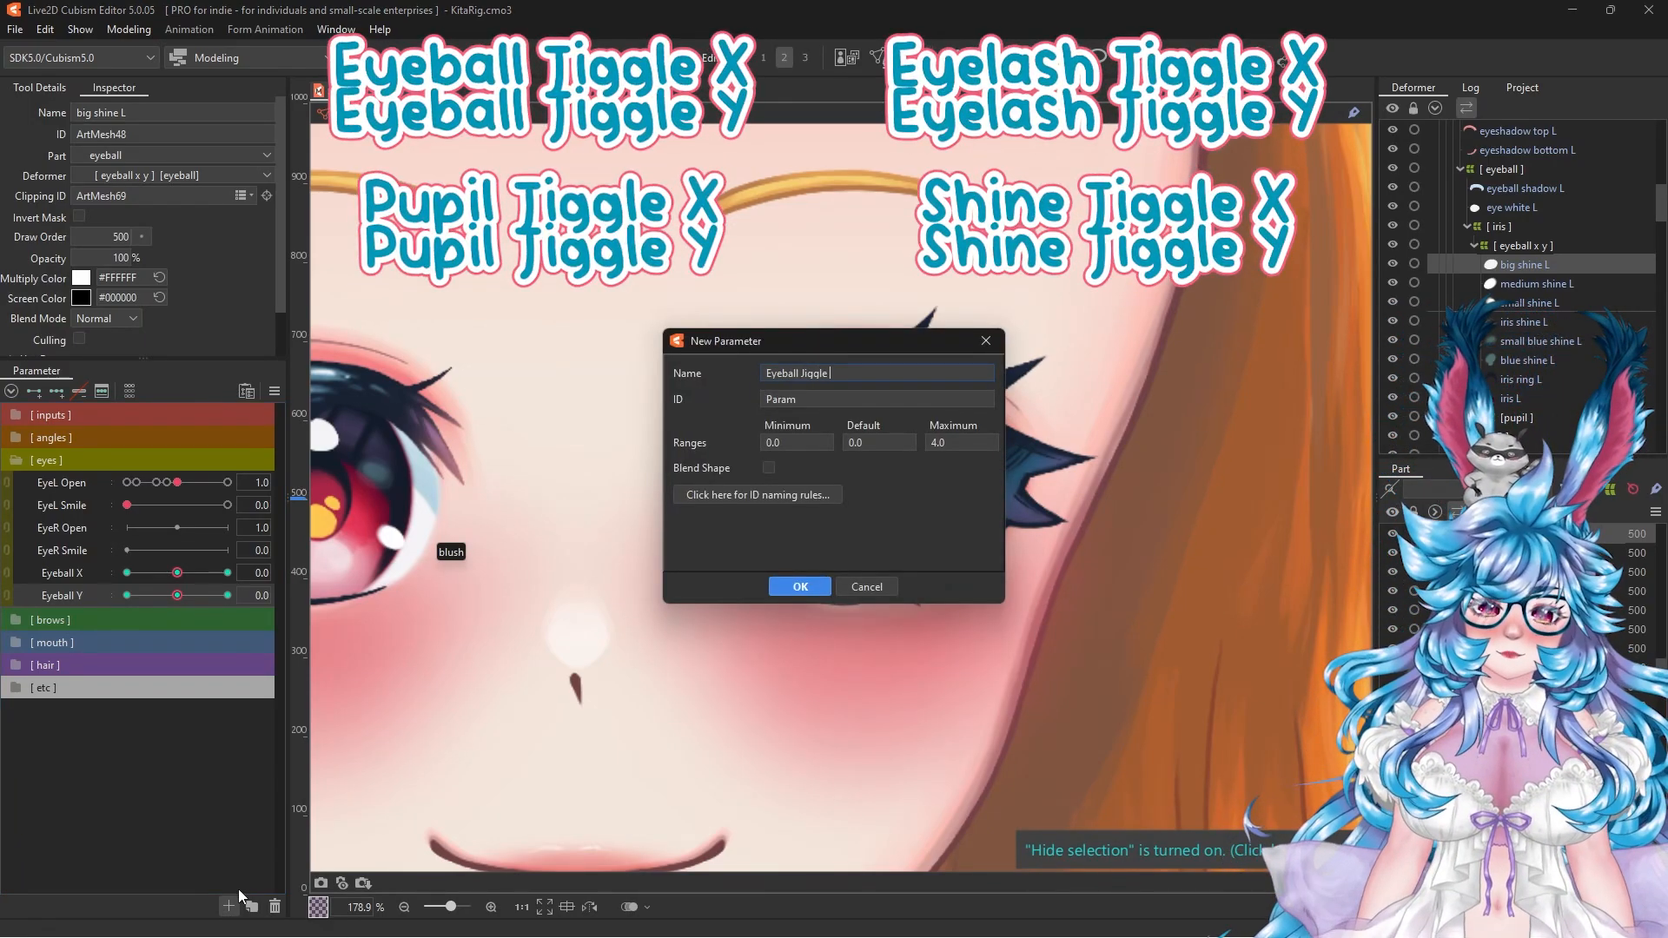
pyautogui.write('EyeballJiggleX')
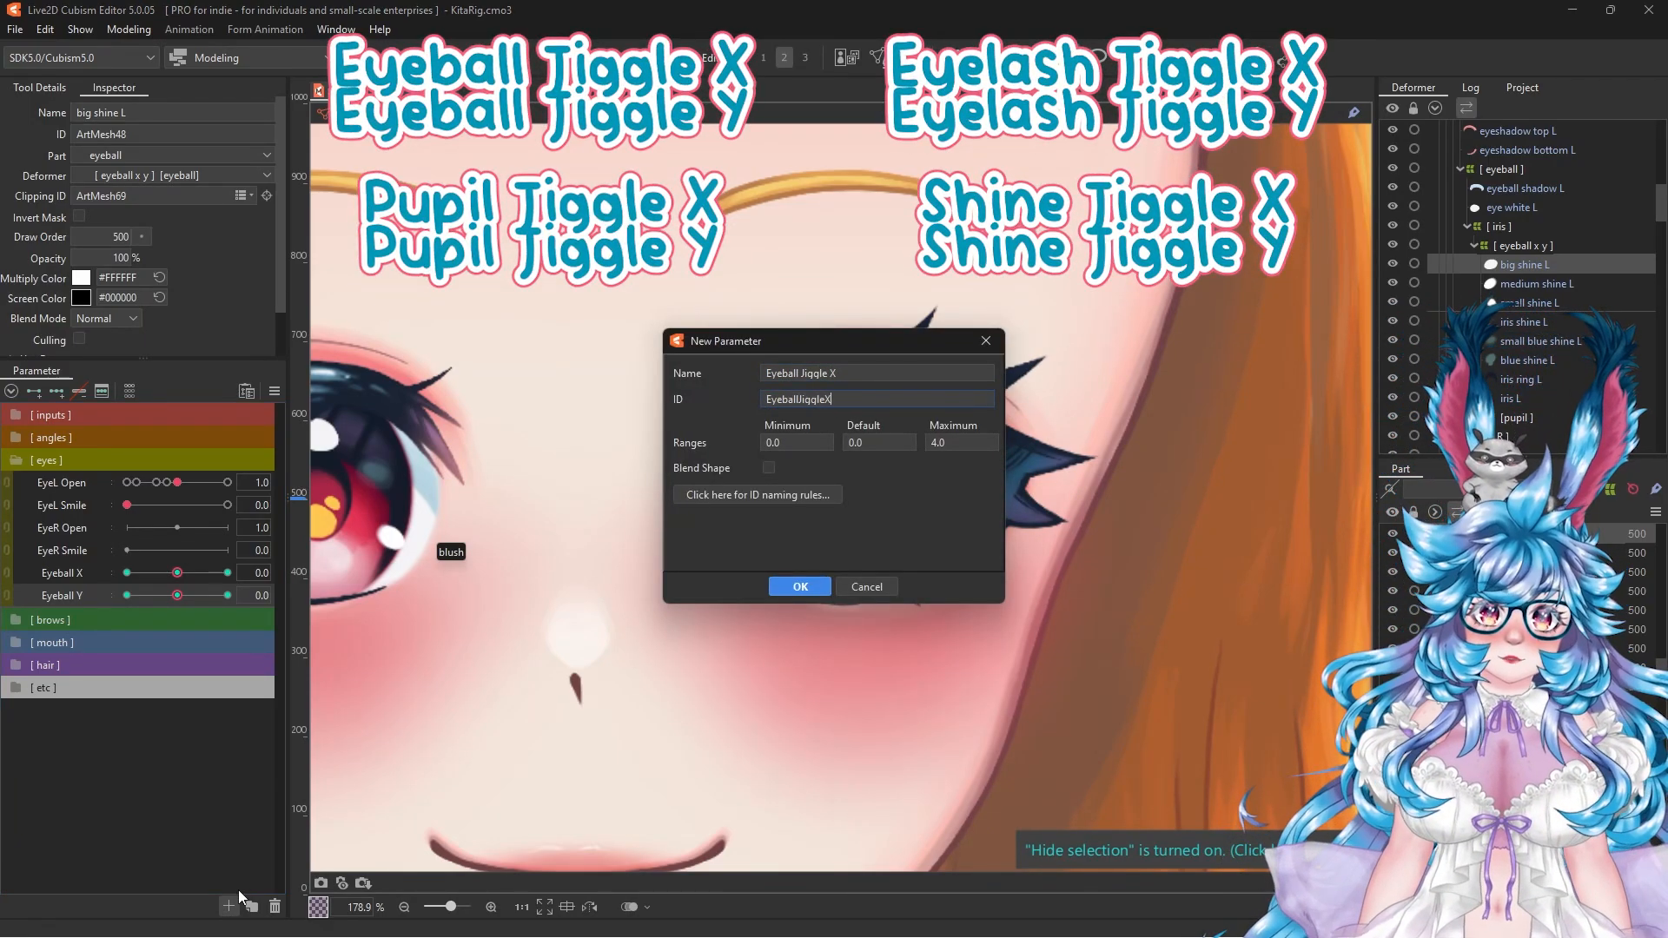
pyautogui.press('Tab')
pyautogui.write('-1')
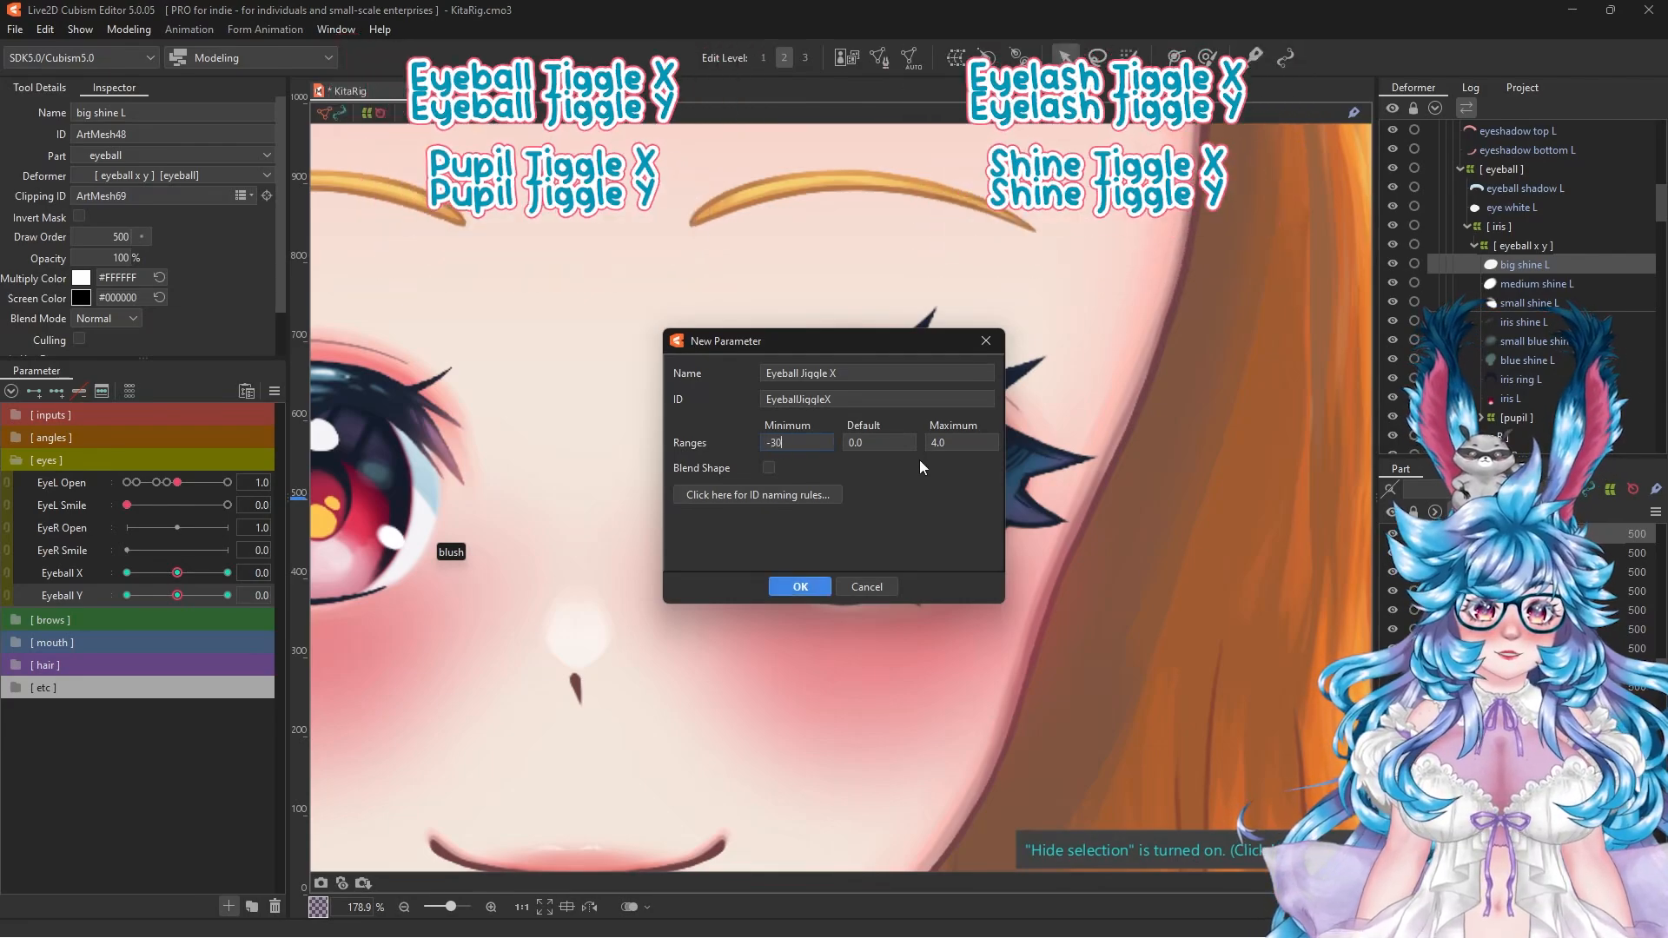
pyautogui.press('Return')
# Step: Duplicate the Eyeball Jiggle X parameter several times and rename the first duplicate Eyeball Jiggle Y
pyautogui.rightClick(87, 618)
pyautogui.click(144, 665)
pyautogui.rightClick(90, 638)
pyautogui.click(156, 689)
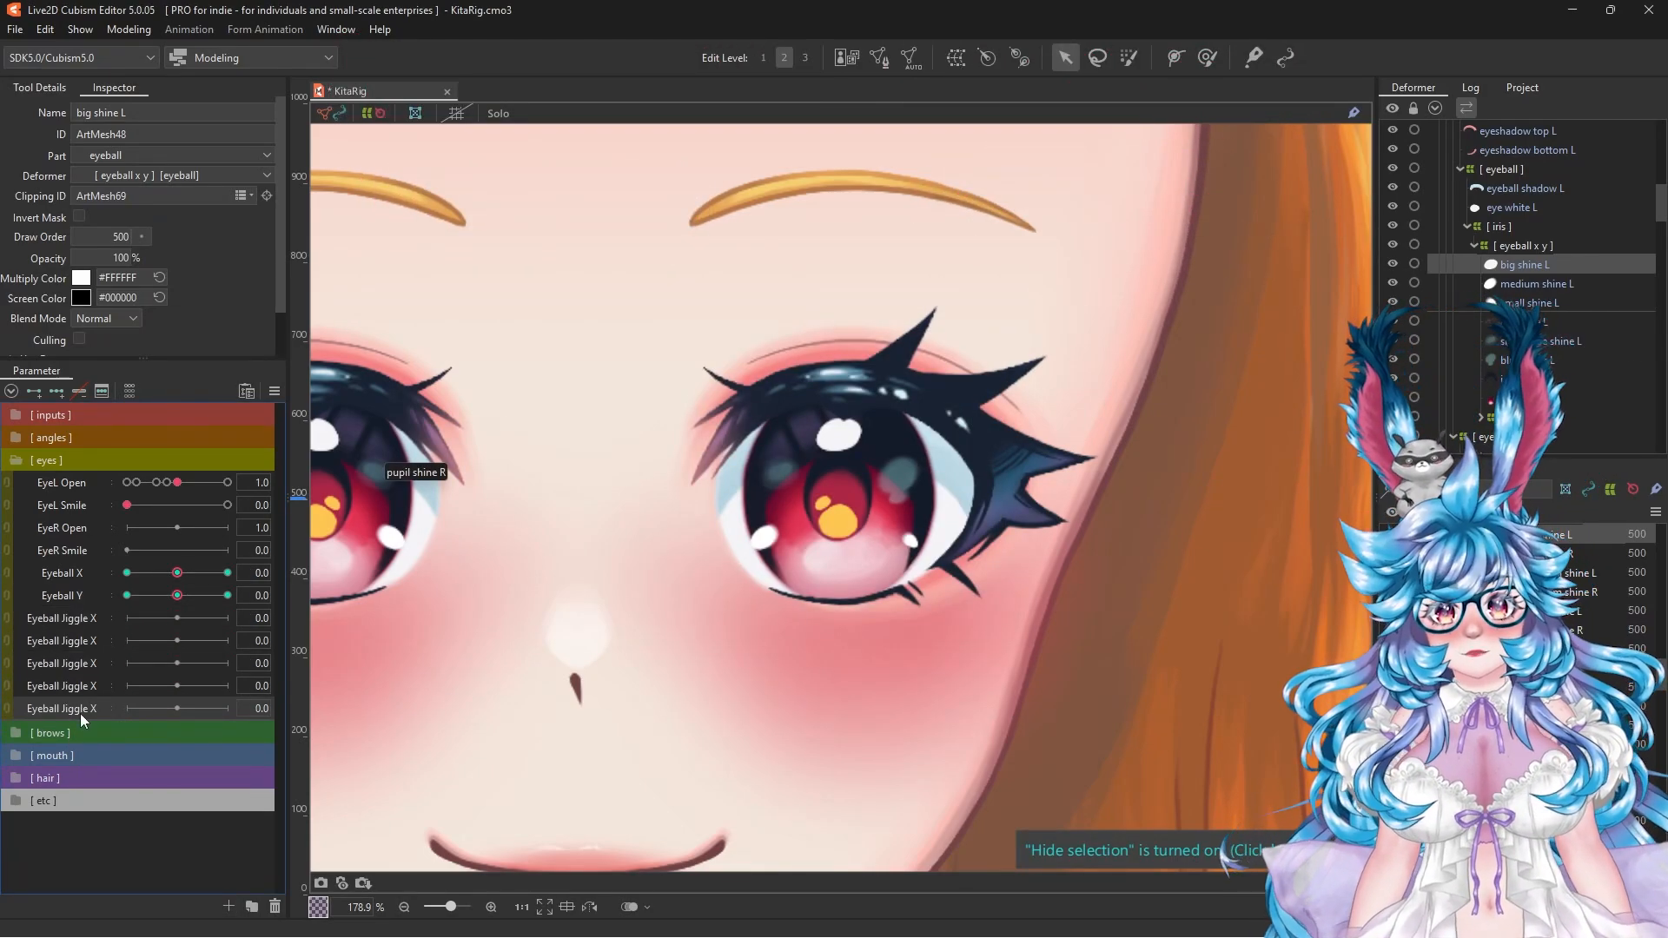
pyautogui.doubleClick(80, 640)
pyautogui.press('BackSpace')
pyautogui.write('Y')
pyautogui.press('Return')
# Step: Rename the third jiggle parameter Eyelash Jiggle X and give it a matching EyelashJiggle ID
pyautogui.rightClick(57, 667)
pyautogui.click(111, 674)
pyautogui.press('Left')
pyautogui.press('Right')
pyautogui.press('Right')
pyautogui.press('Right')
pyautogui.press('Right')
pyautogui.press('Right')
pyautogui.press('Right')
pyautogui.press('Right')
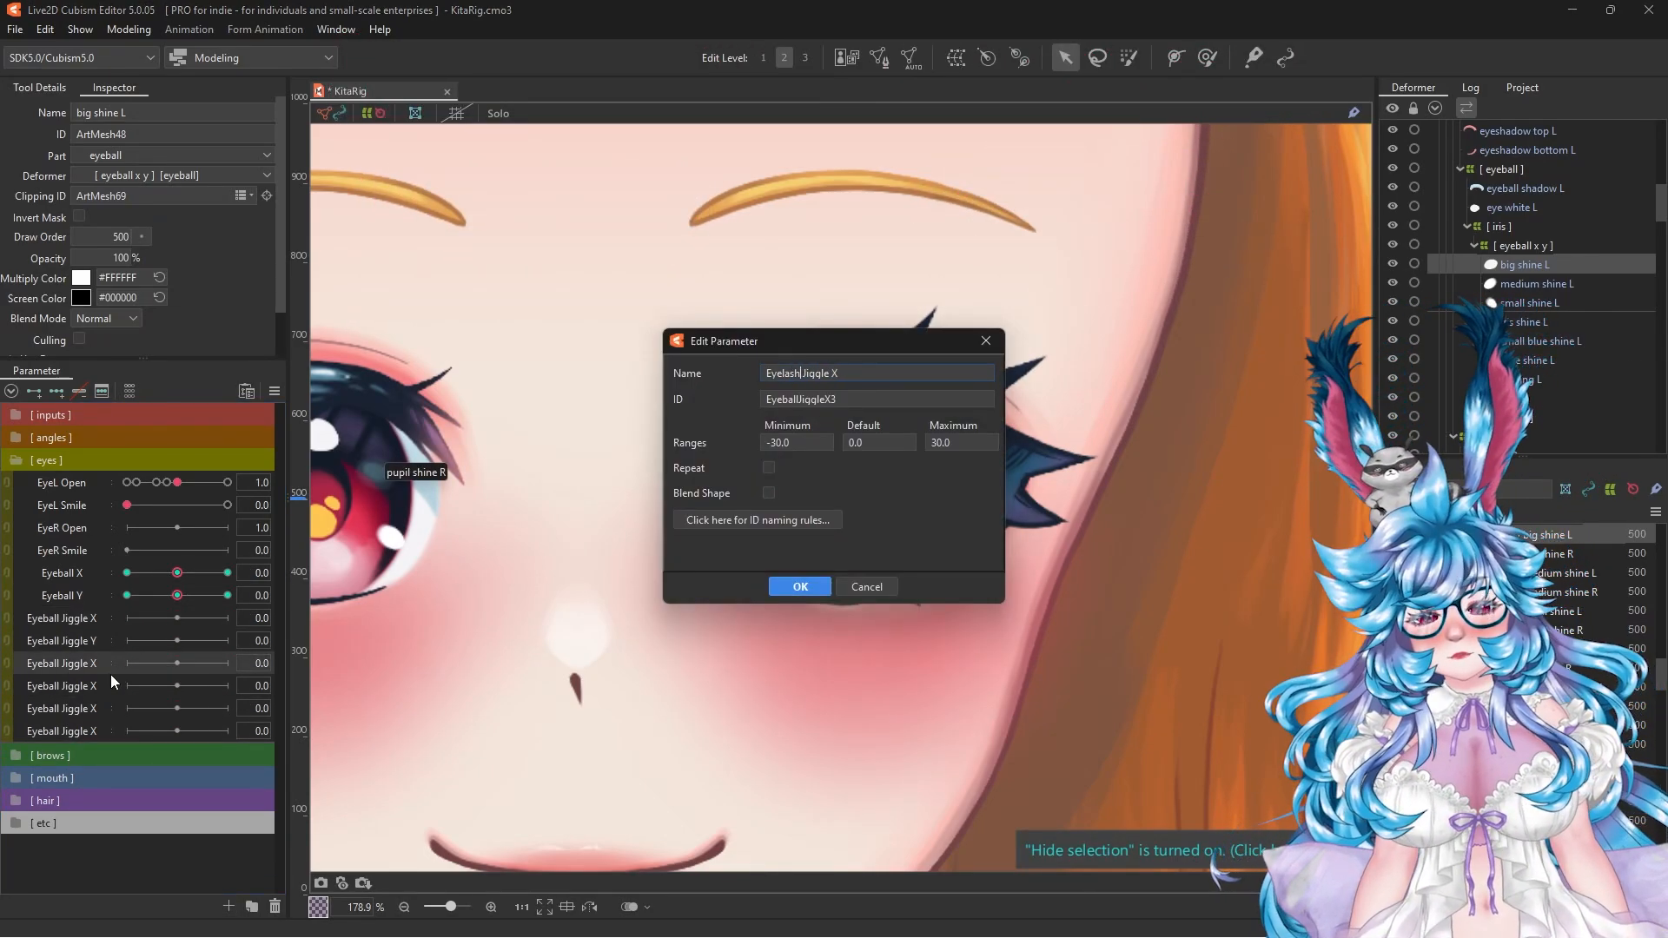
pyautogui.press('BackSpace')
pyautogui.press('BackSpace')
pyautogui.press('BackSpace')
pyautogui.press('BackSpace')
pyautogui.write('lash')
pyautogui.press('Tab')
pyautogui.write('EyelashJiggle')
pyautogui.click(800, 586)
# Step: Rename the fourth jiggle parameter Eyelash Jiggle Y with ID EyelashJiggleY, and open the fifth one for editing
pyautogui.rightClick(82, 683)
pyautogui.click(113, 693)
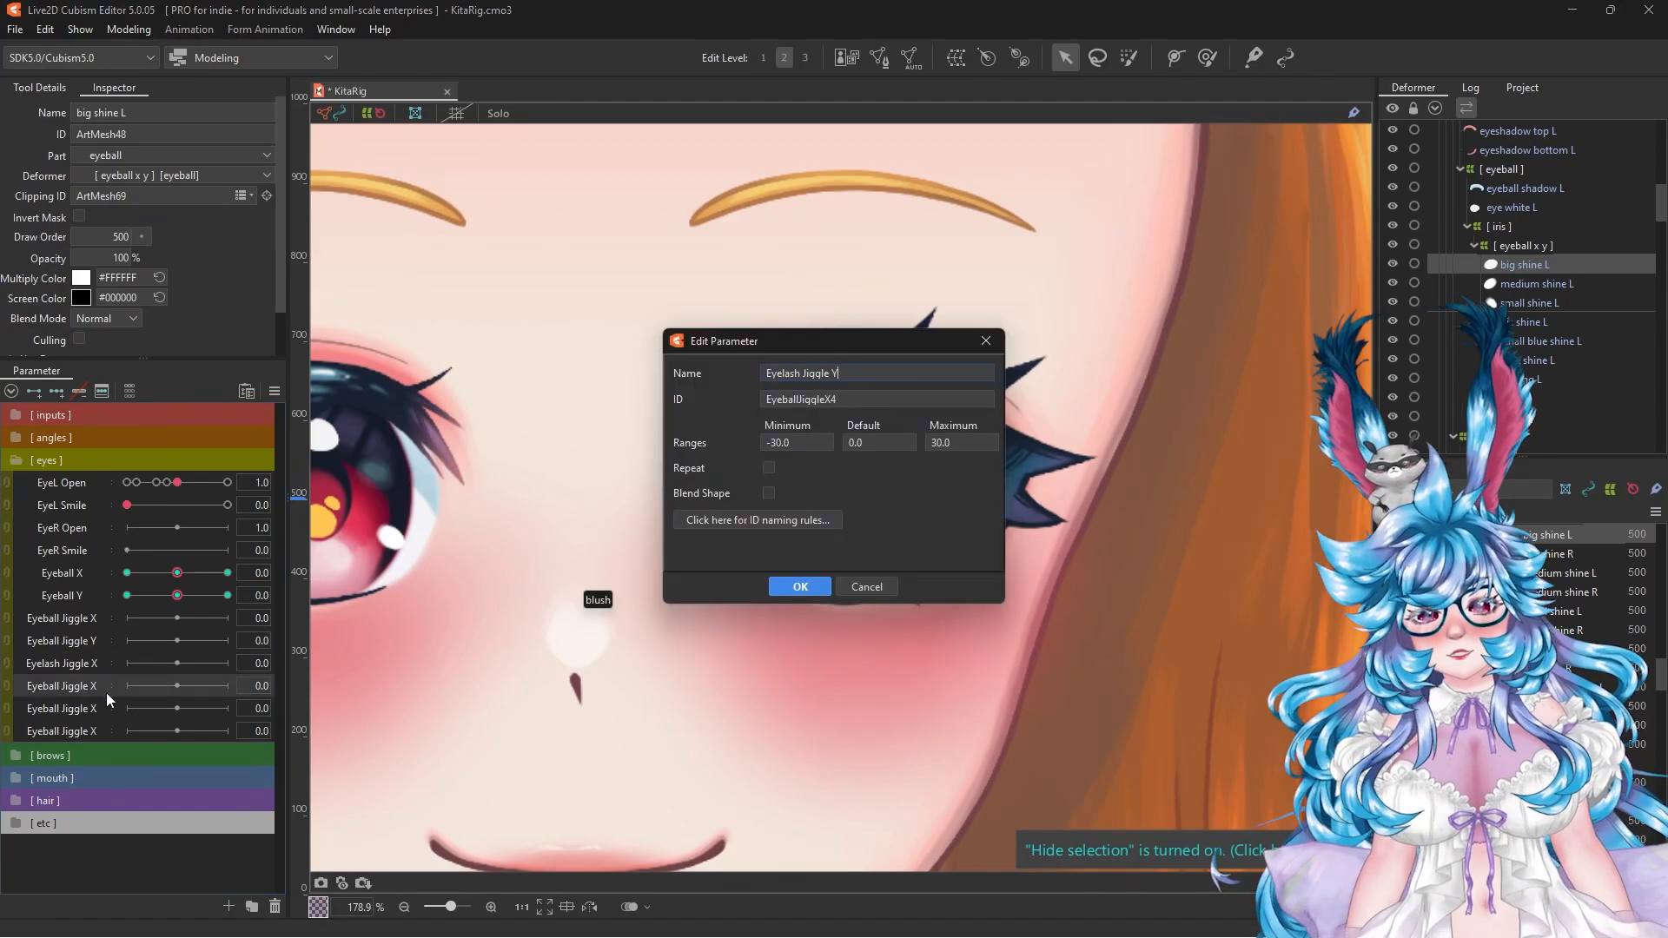
pyautogui.write('Eyelash Jiggle Y')
pyautogui.press('Tab')
pyautogui.write('EyelashJiggleY')
pyautogui.click(817, 585)
pyautogui.doubleClick(109, 715)
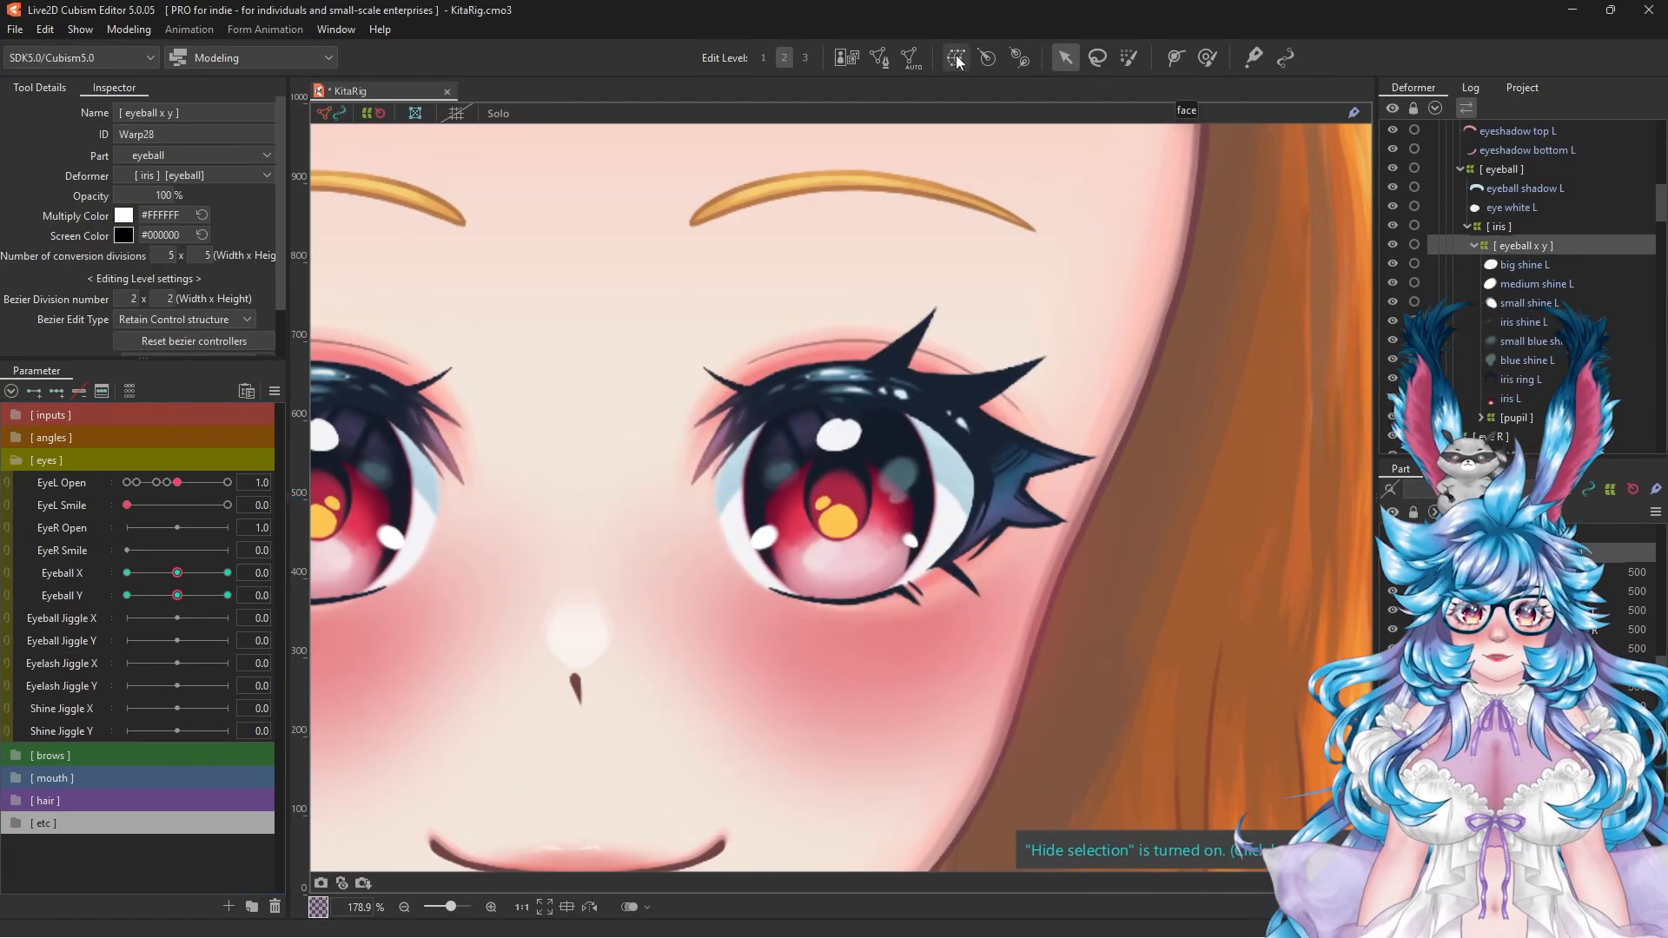
# Step: Create a warp deformer named [ eyeball jiggle x ] as parent of the [ eyeball x y ] deformer
pyautogui.click(955, 57)
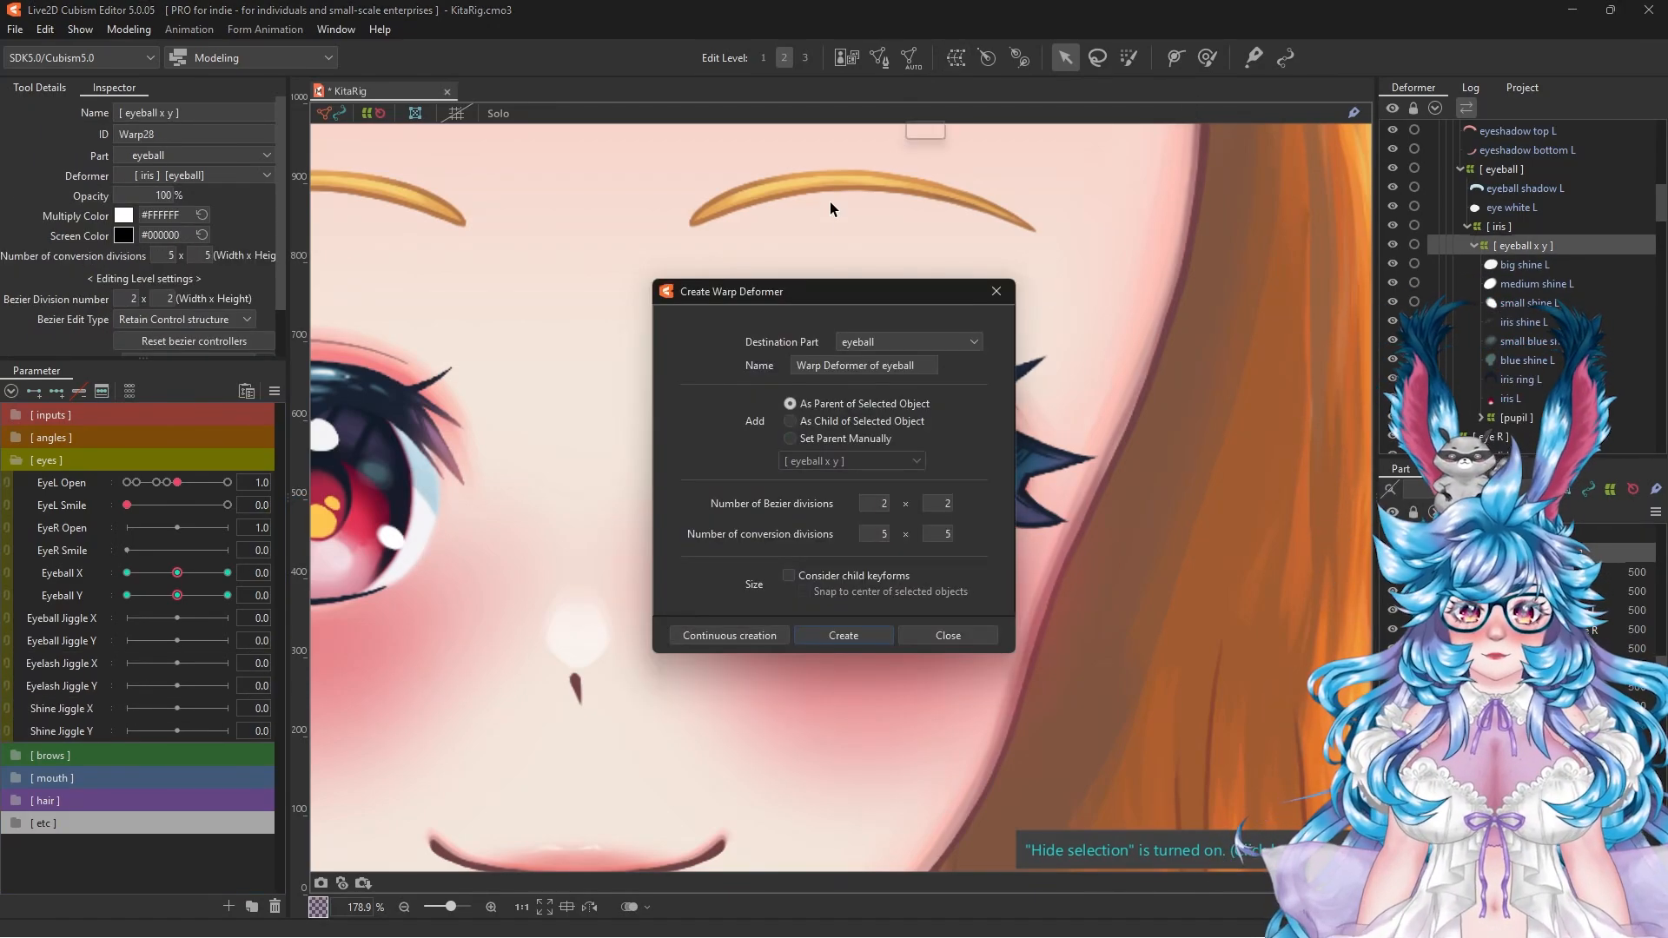
pyautogui.tripleClick(897, 365)
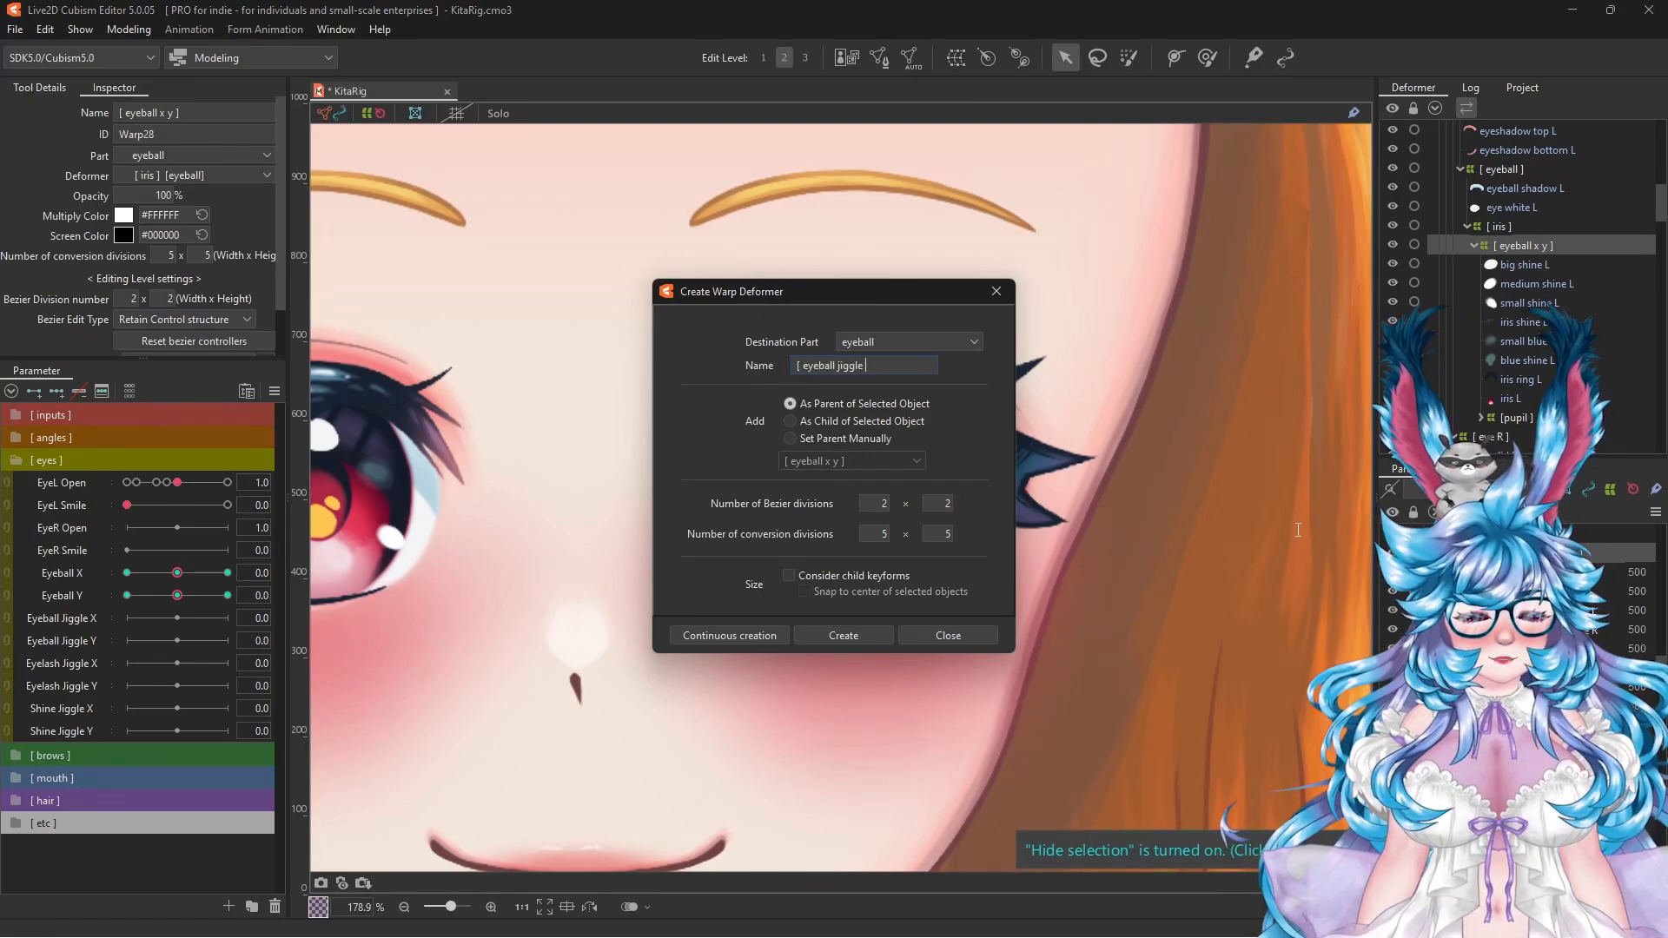
pyautogui.write('[ eyeball jiggle x ]')
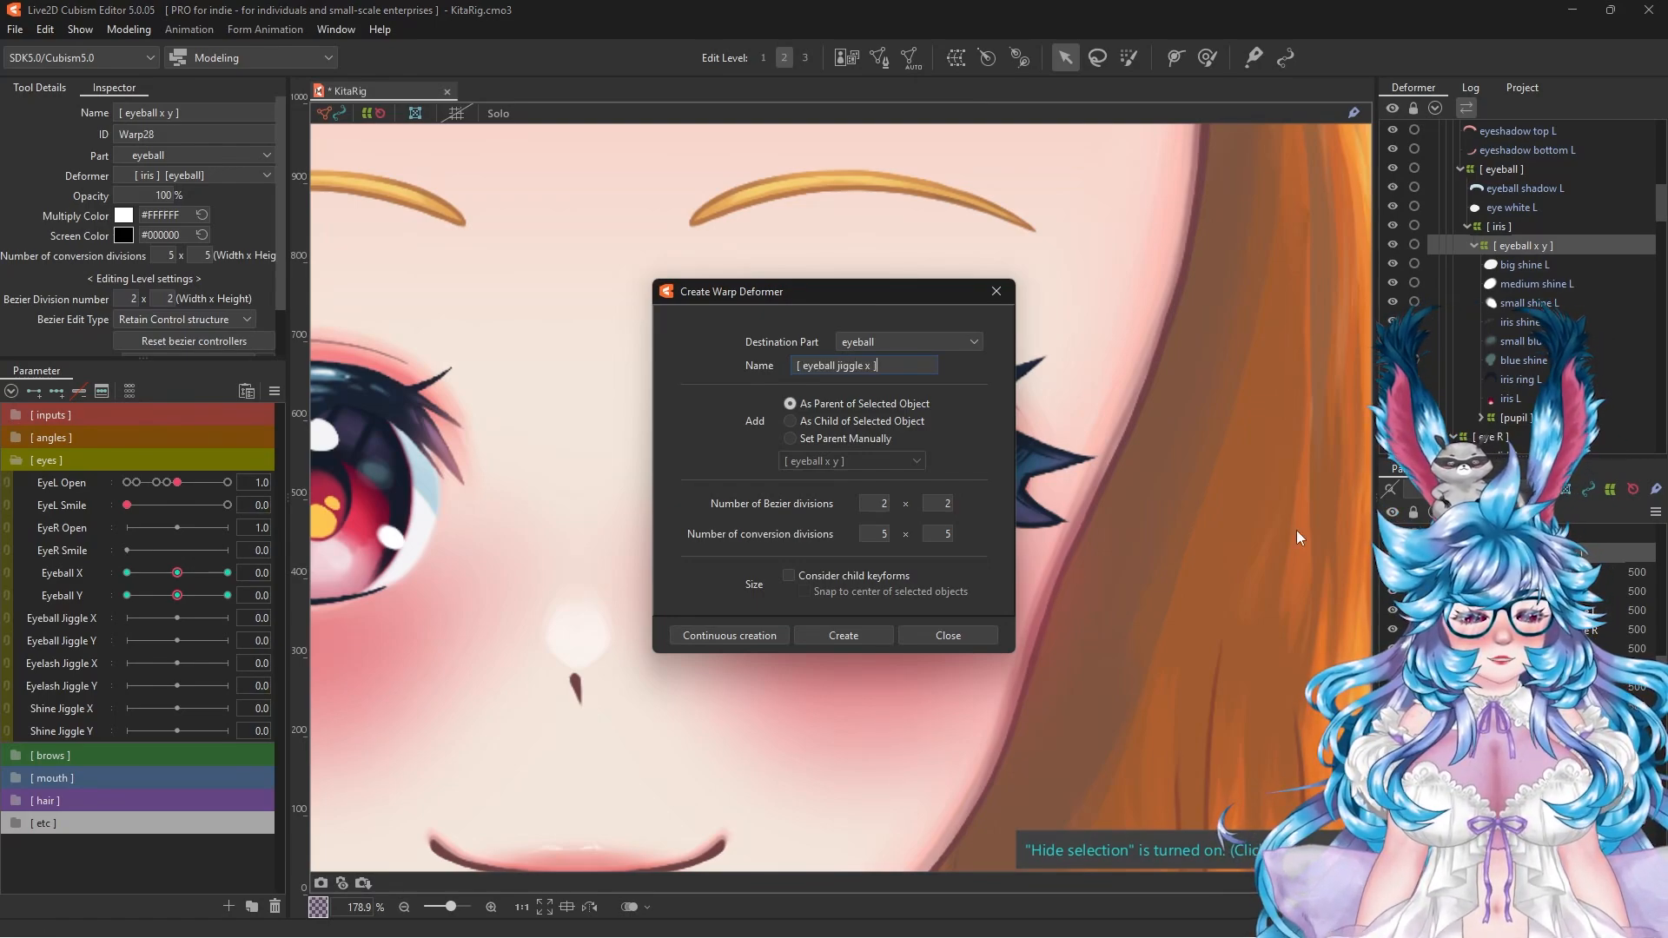
pyautogui.click(840, 640)
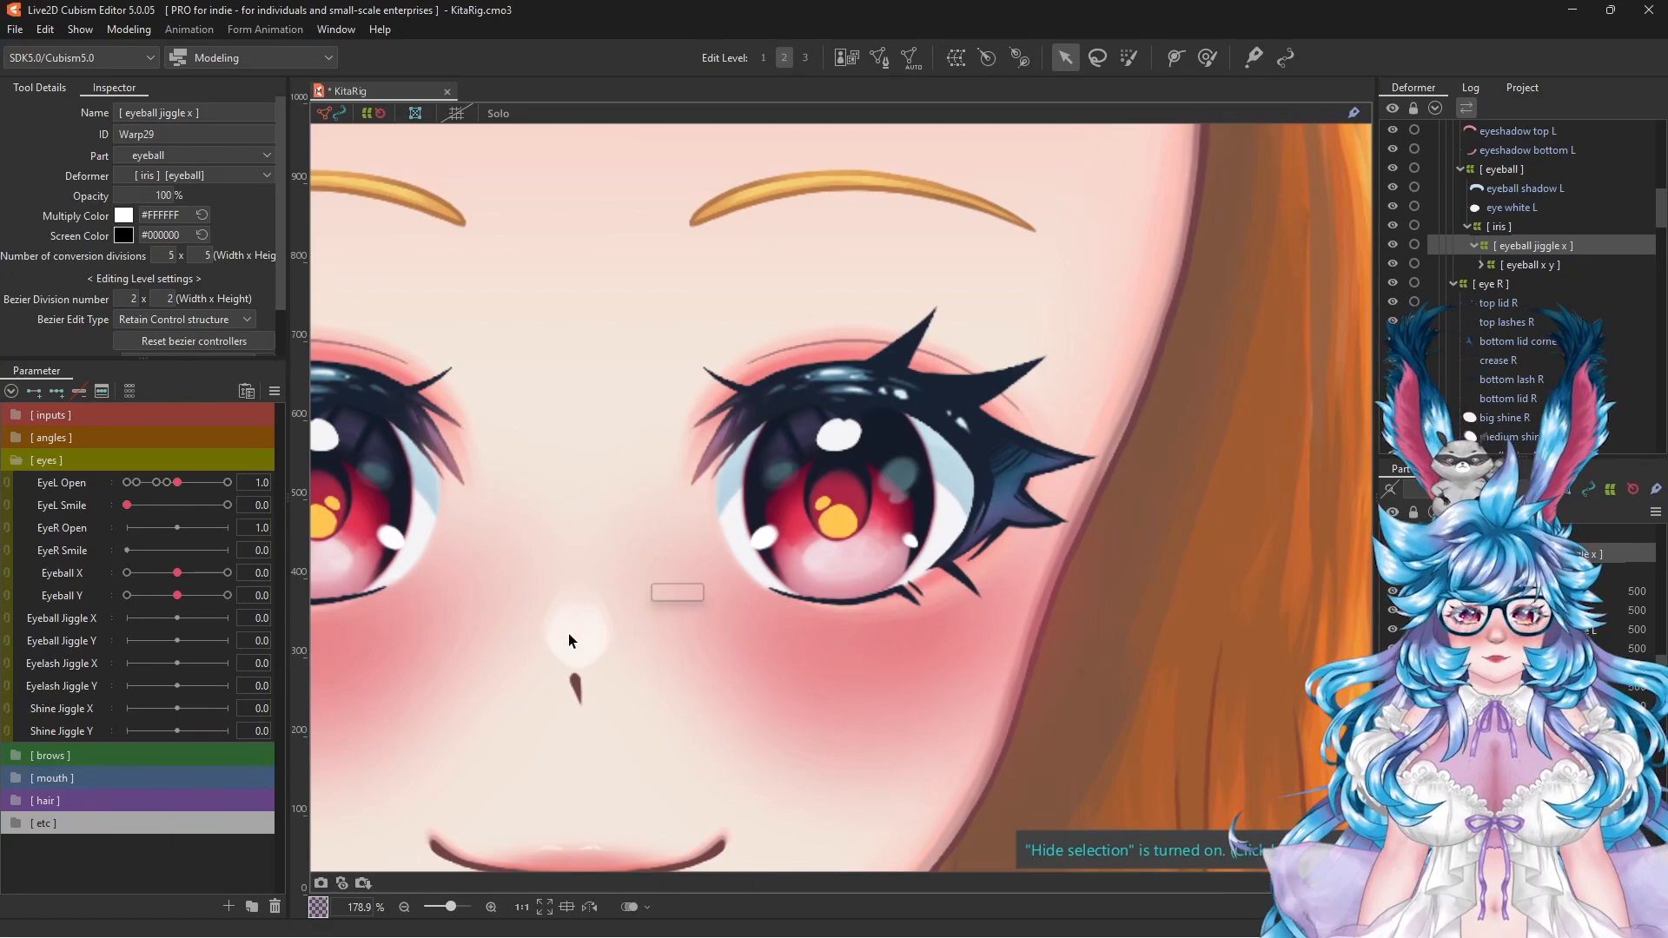
# Step: Add three Eyeball Jiggle X keys to [ eyeball jiggle x ], widen it at the positive key, narrow it at -30, and reset the parameters
pyautogui.click(55, 616)
pyautogui.click(56, 391)
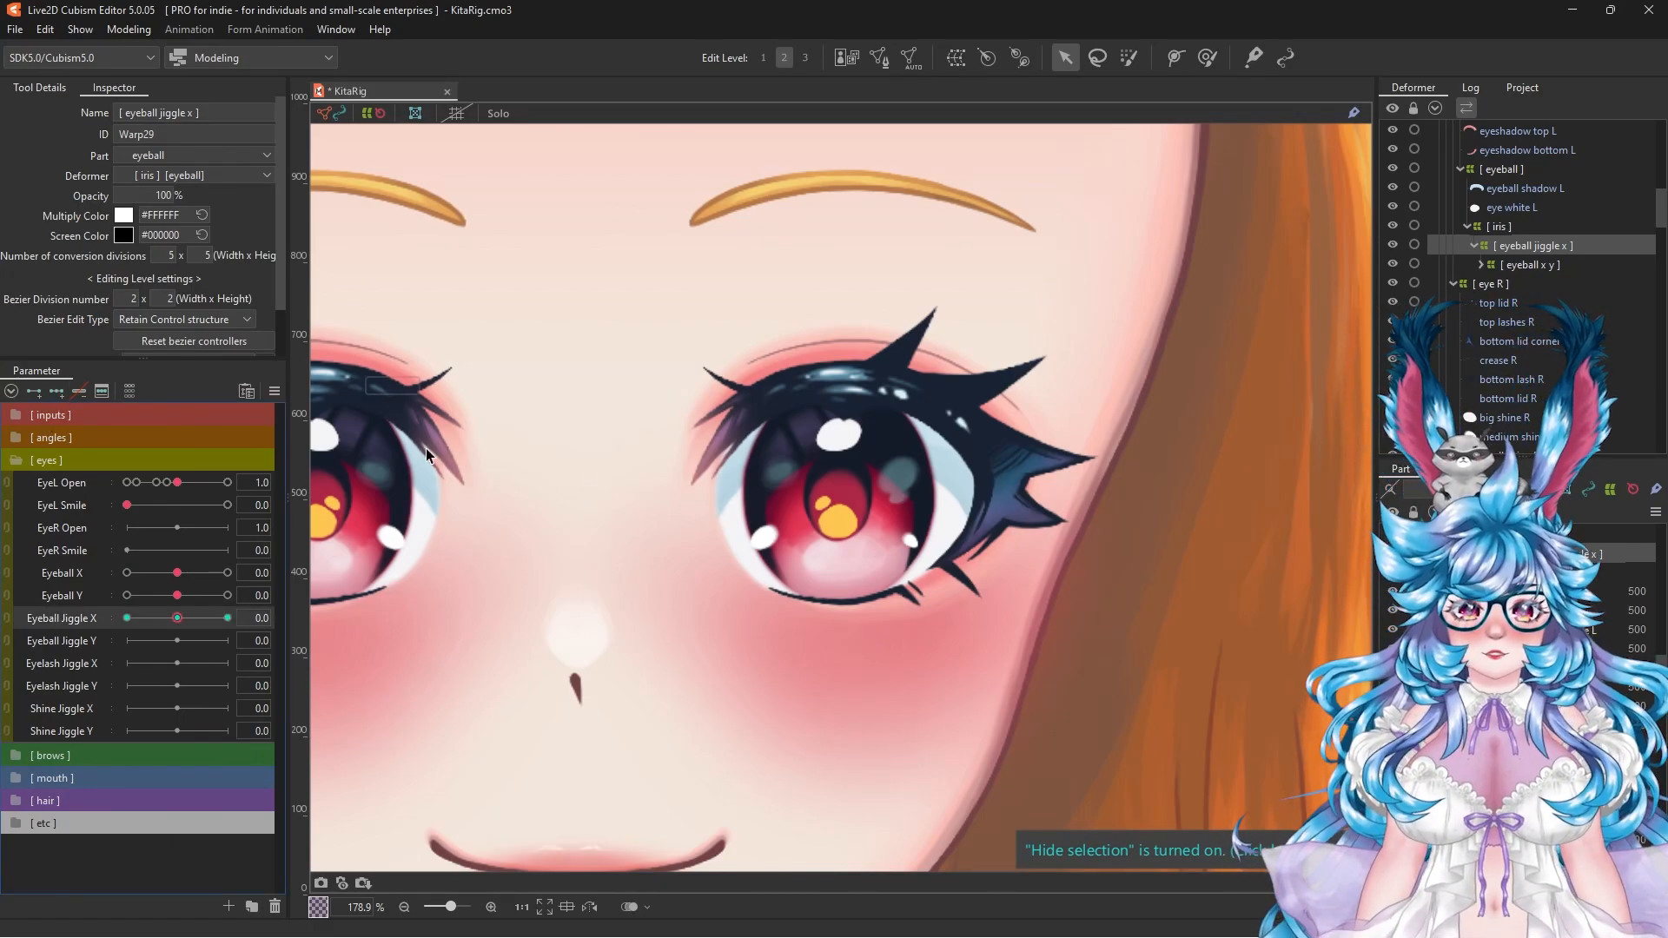
pyautogui.scroll(3, 832, 519)
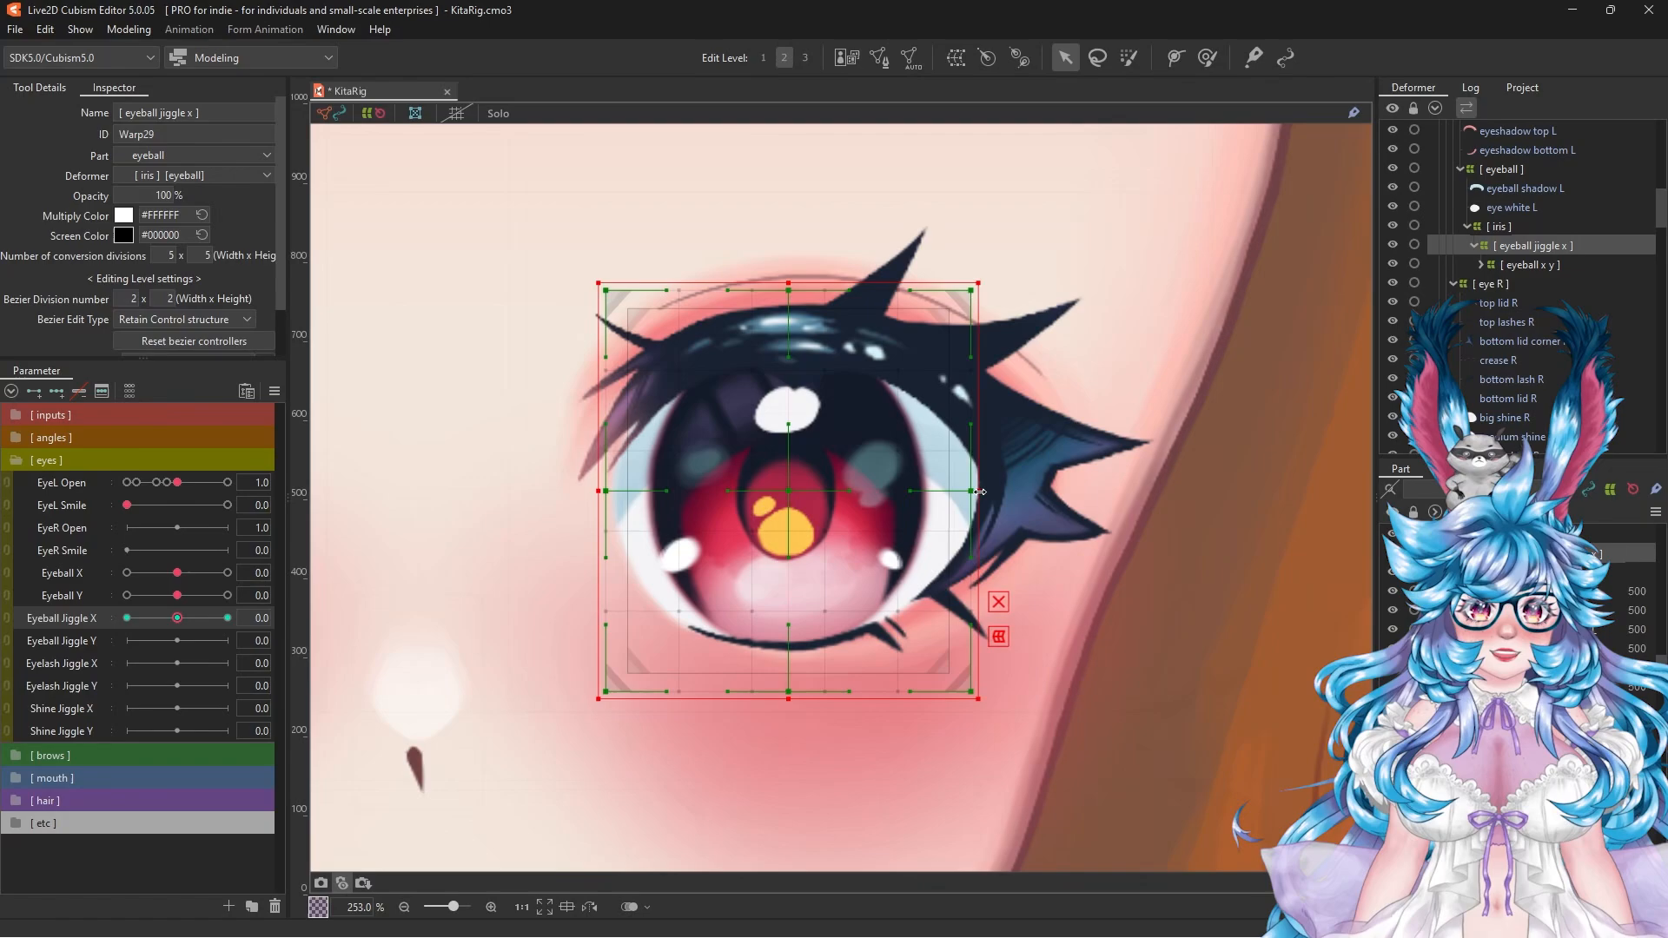
pyautogui.moveTo(988, 496); pyautogui.dragTo(999, 496)
pyautogui.click(127, 618)
pyautogui.moveTo(591, 491); pyautogui.dragTo(629, 497)
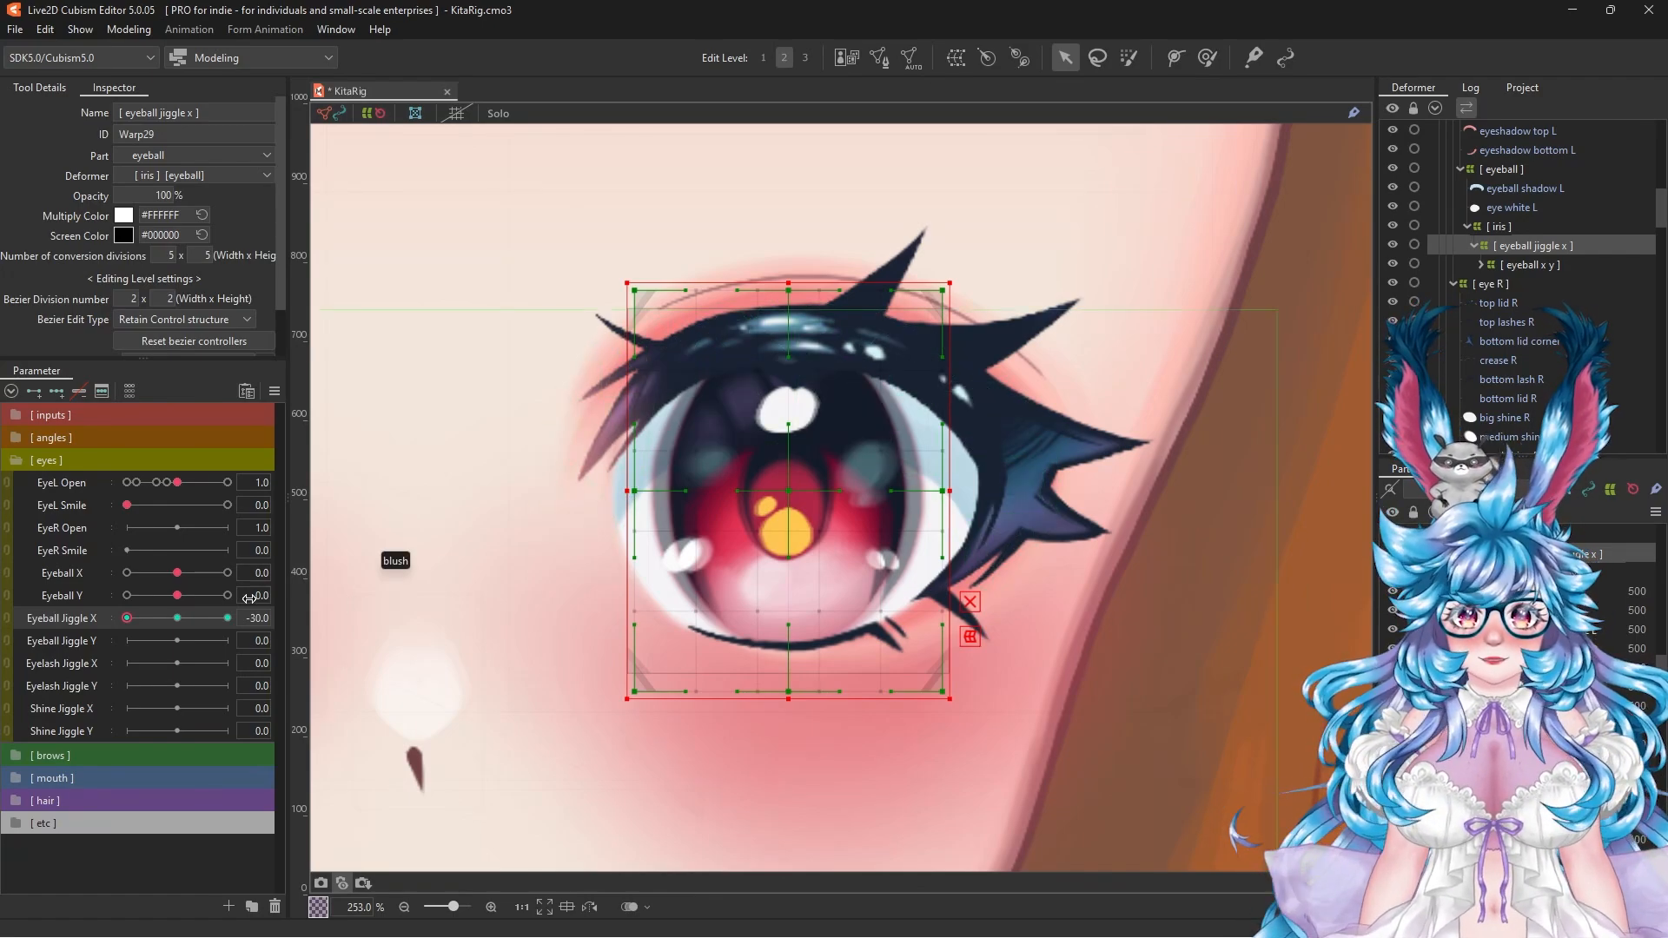
pyautogui.hotkey('ctrl', '0')
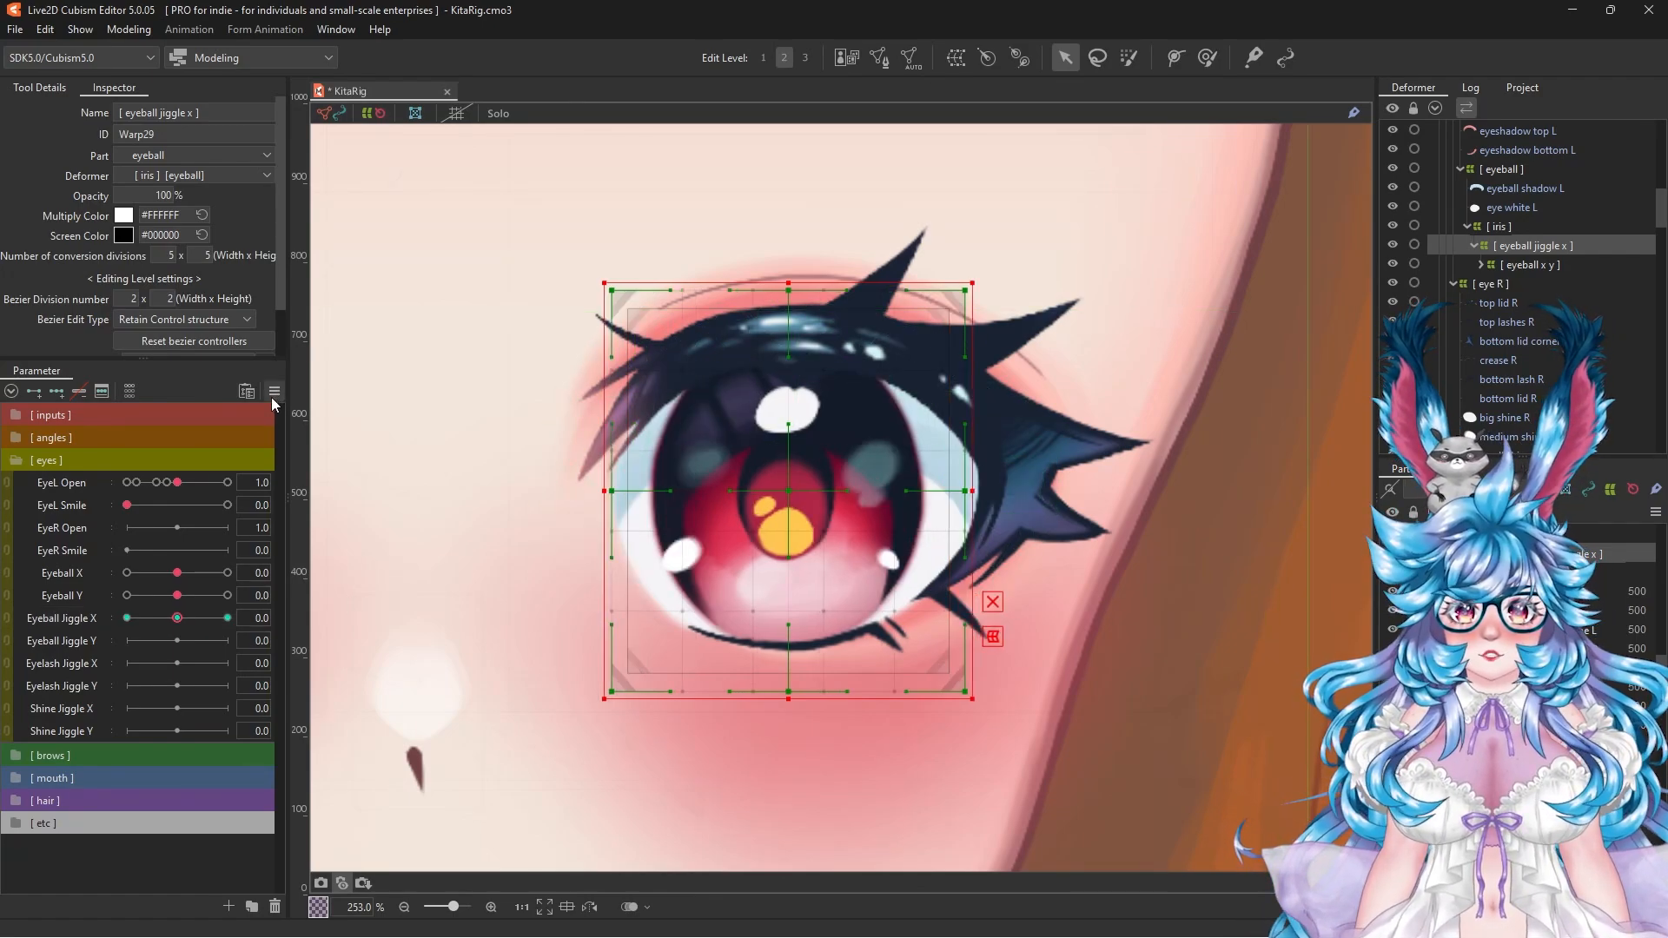
# Step: Create a warp deformer named [ eyeball jiggle y ] as parent of the [ eyeball x y ] deformer
pyautogui.click(1515, 265)
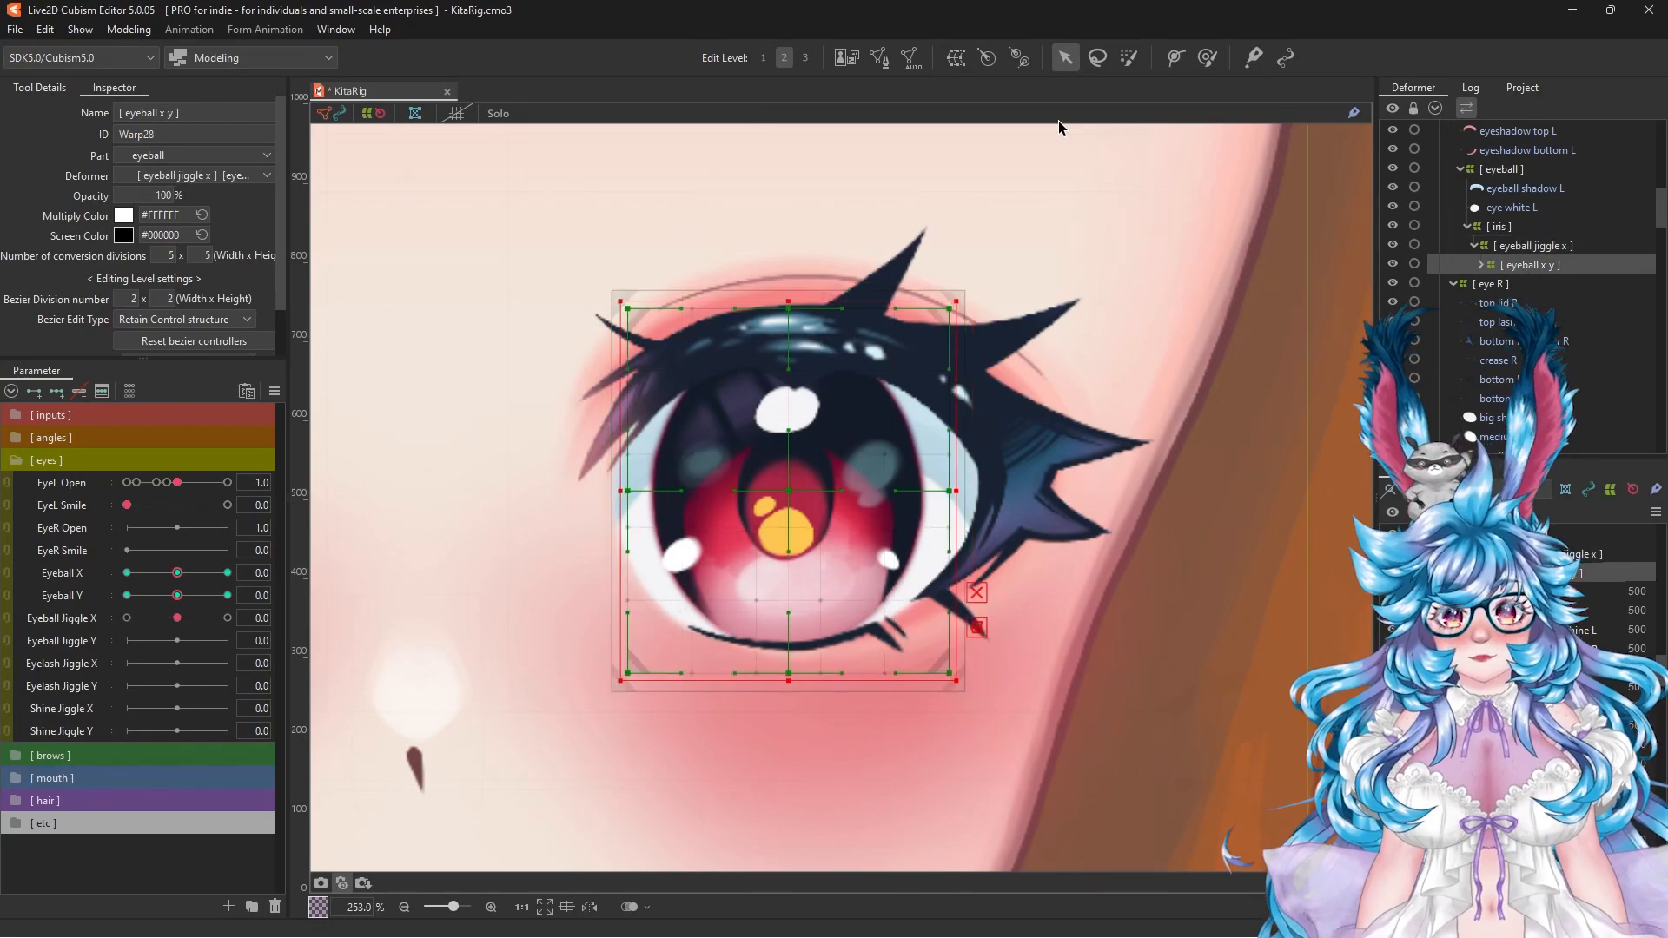
pyautogui.click(955, 57)
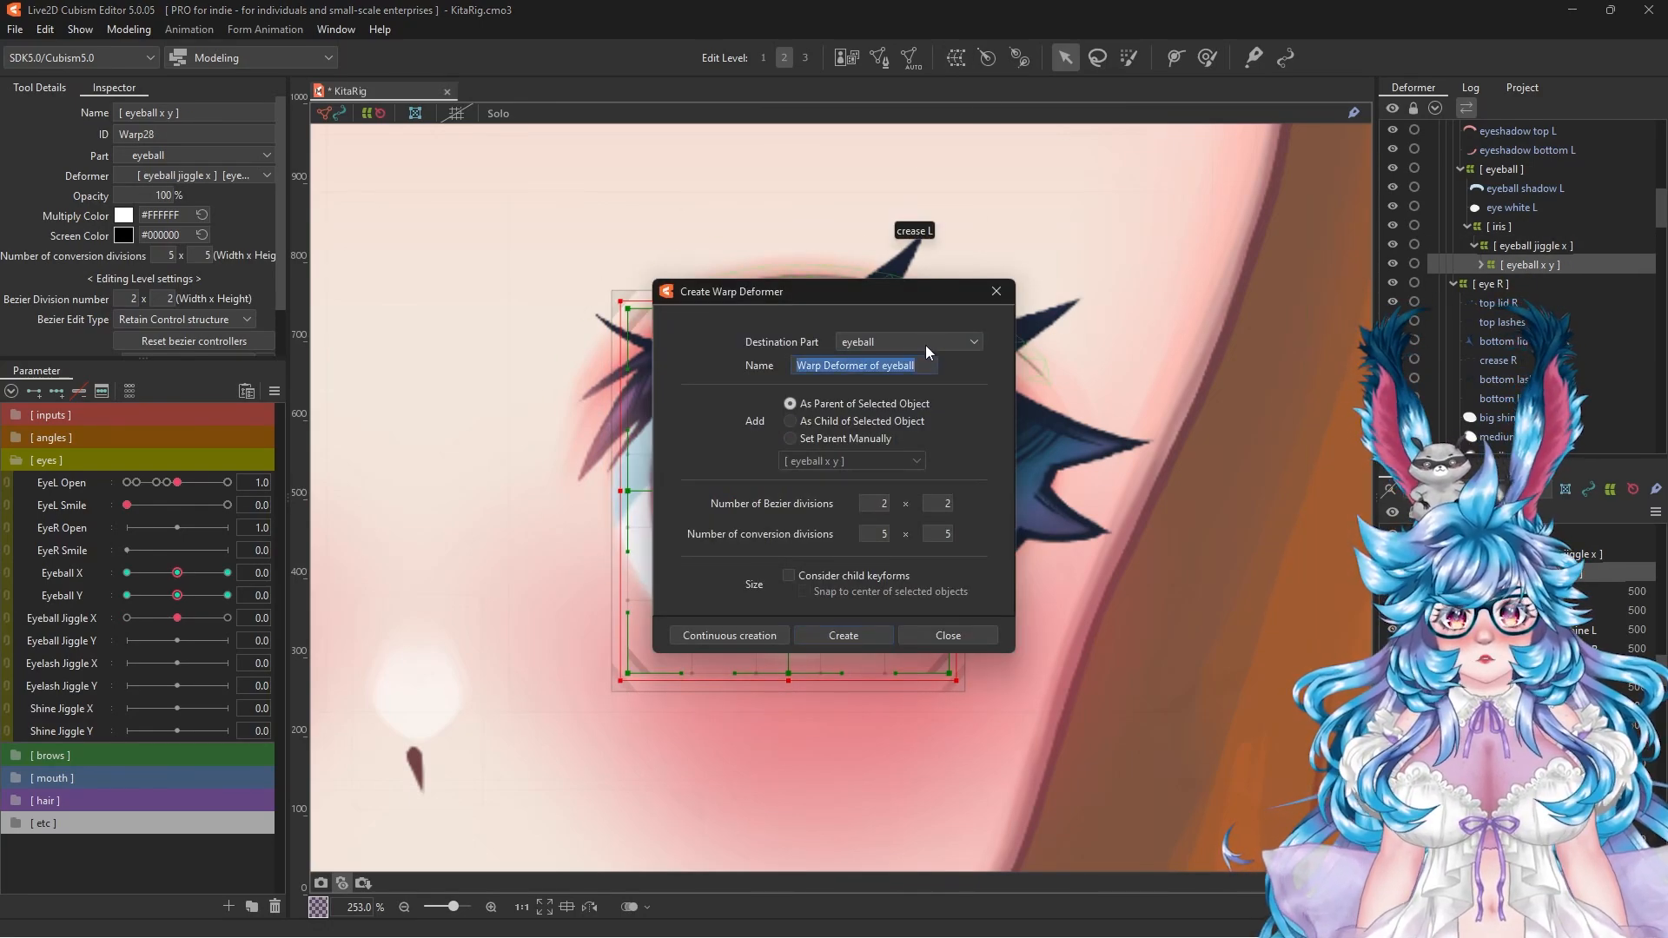
pyautogui.write('[ eyeball jiggle ')
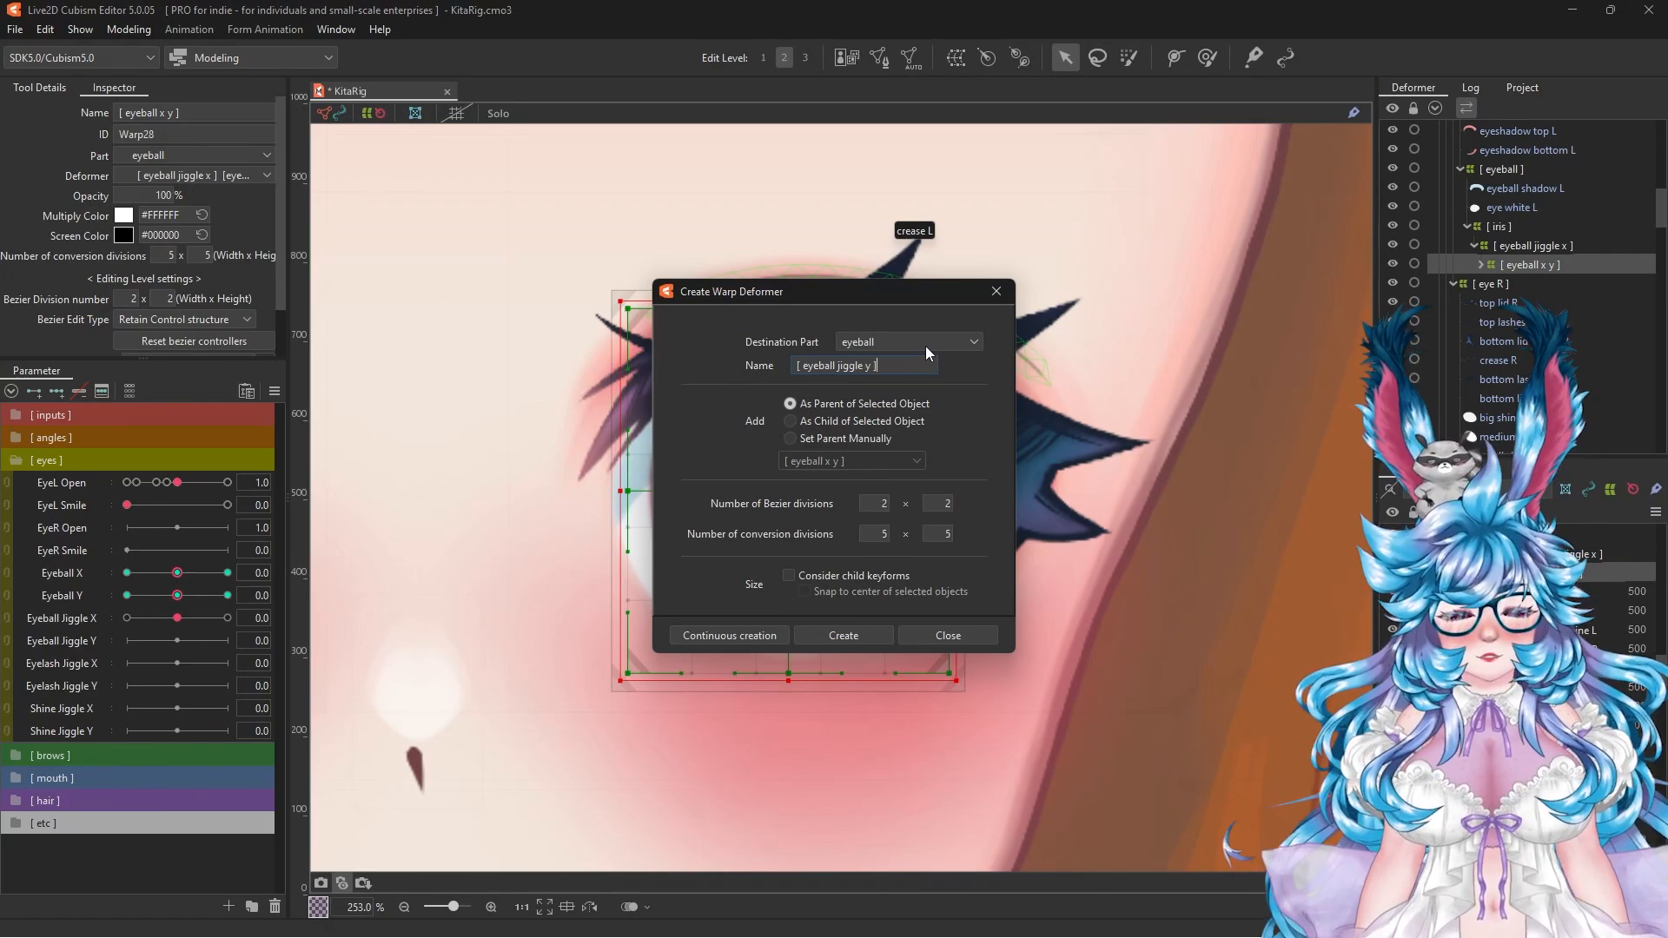
pyautogui.write('y ]')
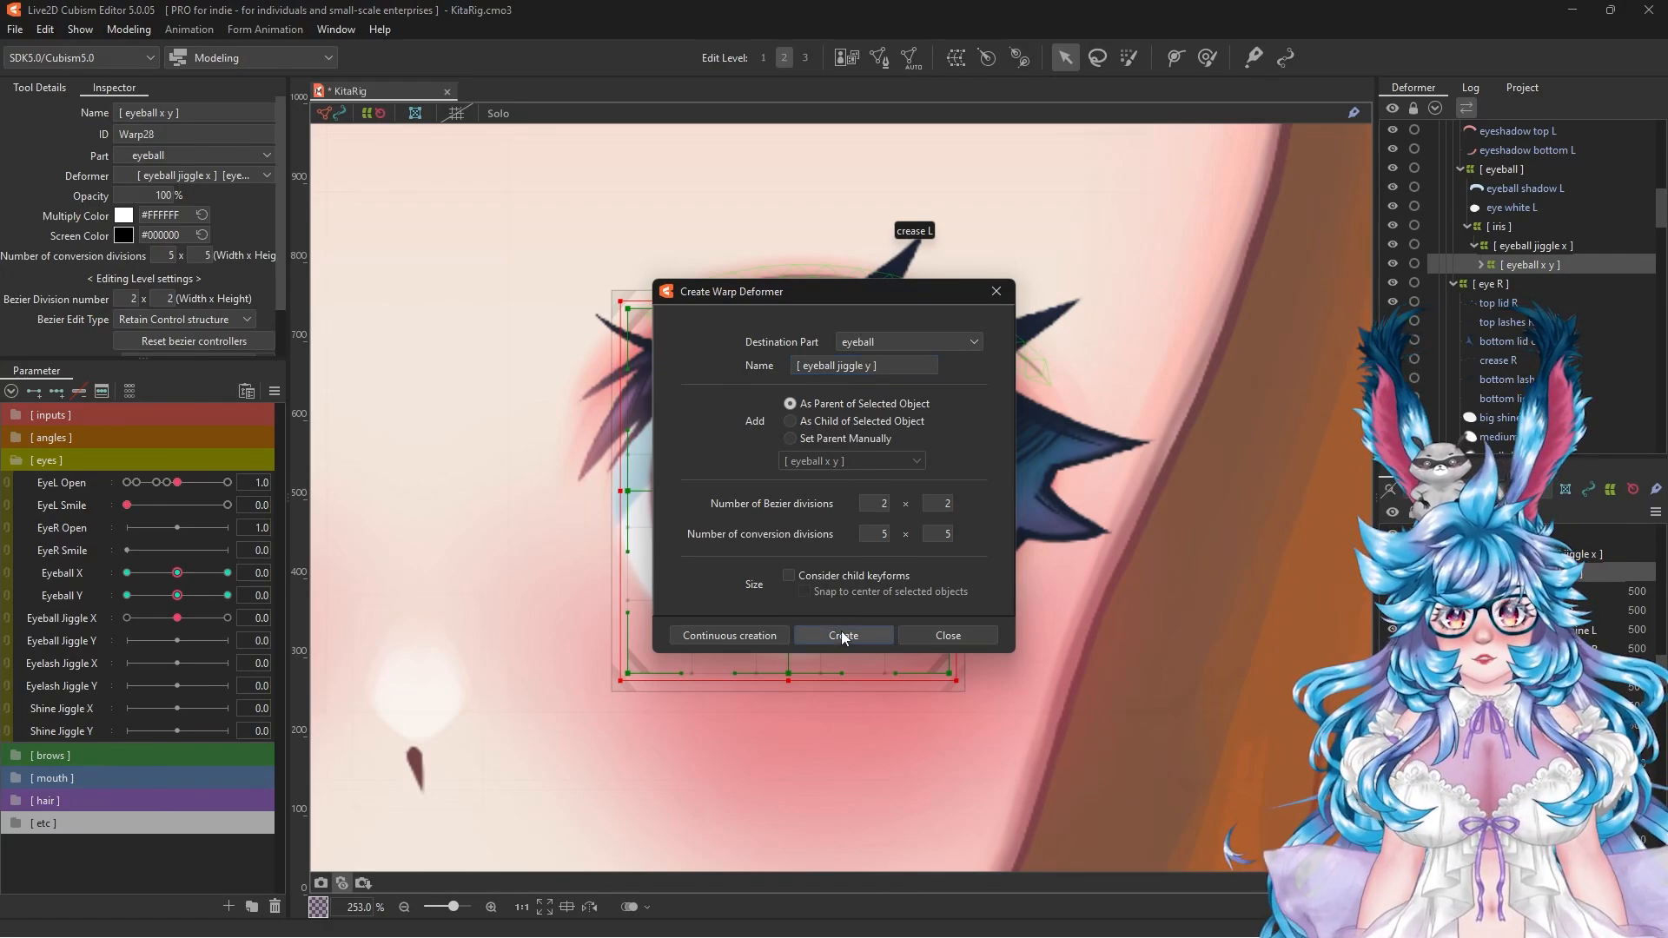
pyautogui.click(841, 630)
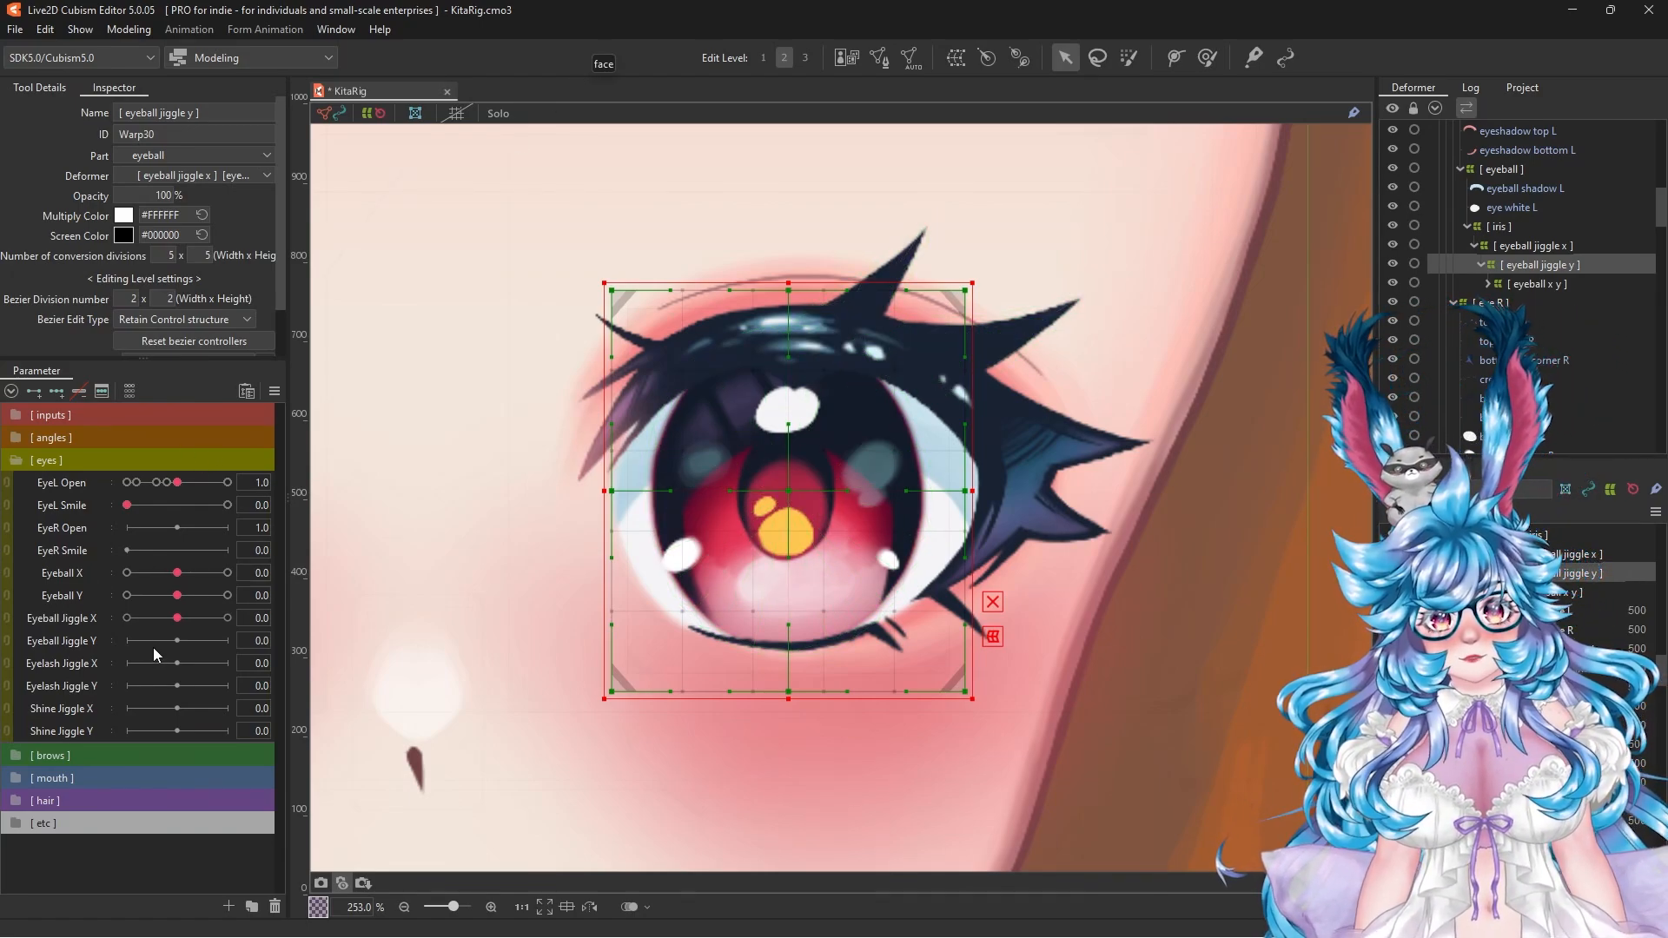
# Step: Key [ eyeball jiggle y ] on Eyeball Jiggle Y, stretching it vertically at the maximum and squashing it at the minimum
pyautogui.click(79, 637)
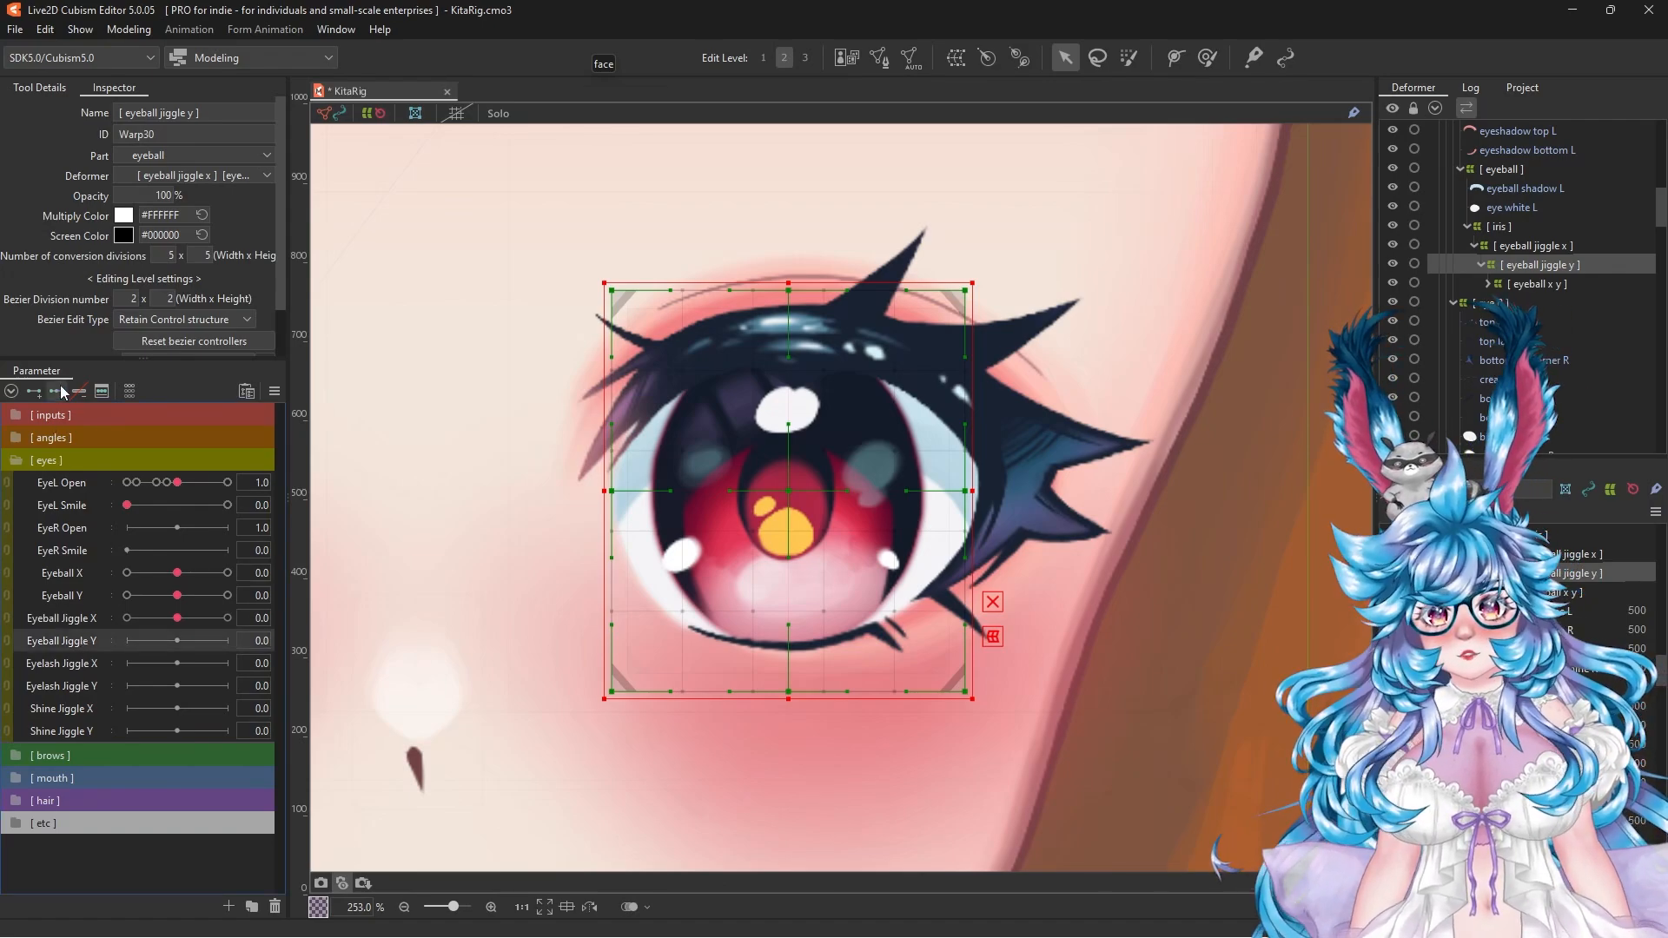
pyautogui.moveTo(186, 641); pyautogui.dragTo(227, 640)
pyautogui.moveTo(788, 698); pyautogui.dragTo(788, 733)
pyautogui.moveTo(228, 640); pyautogui.dragTo(127, 642)
pyautogui.moveTo(788, 699); pyautogui.dragTo(788, 676)
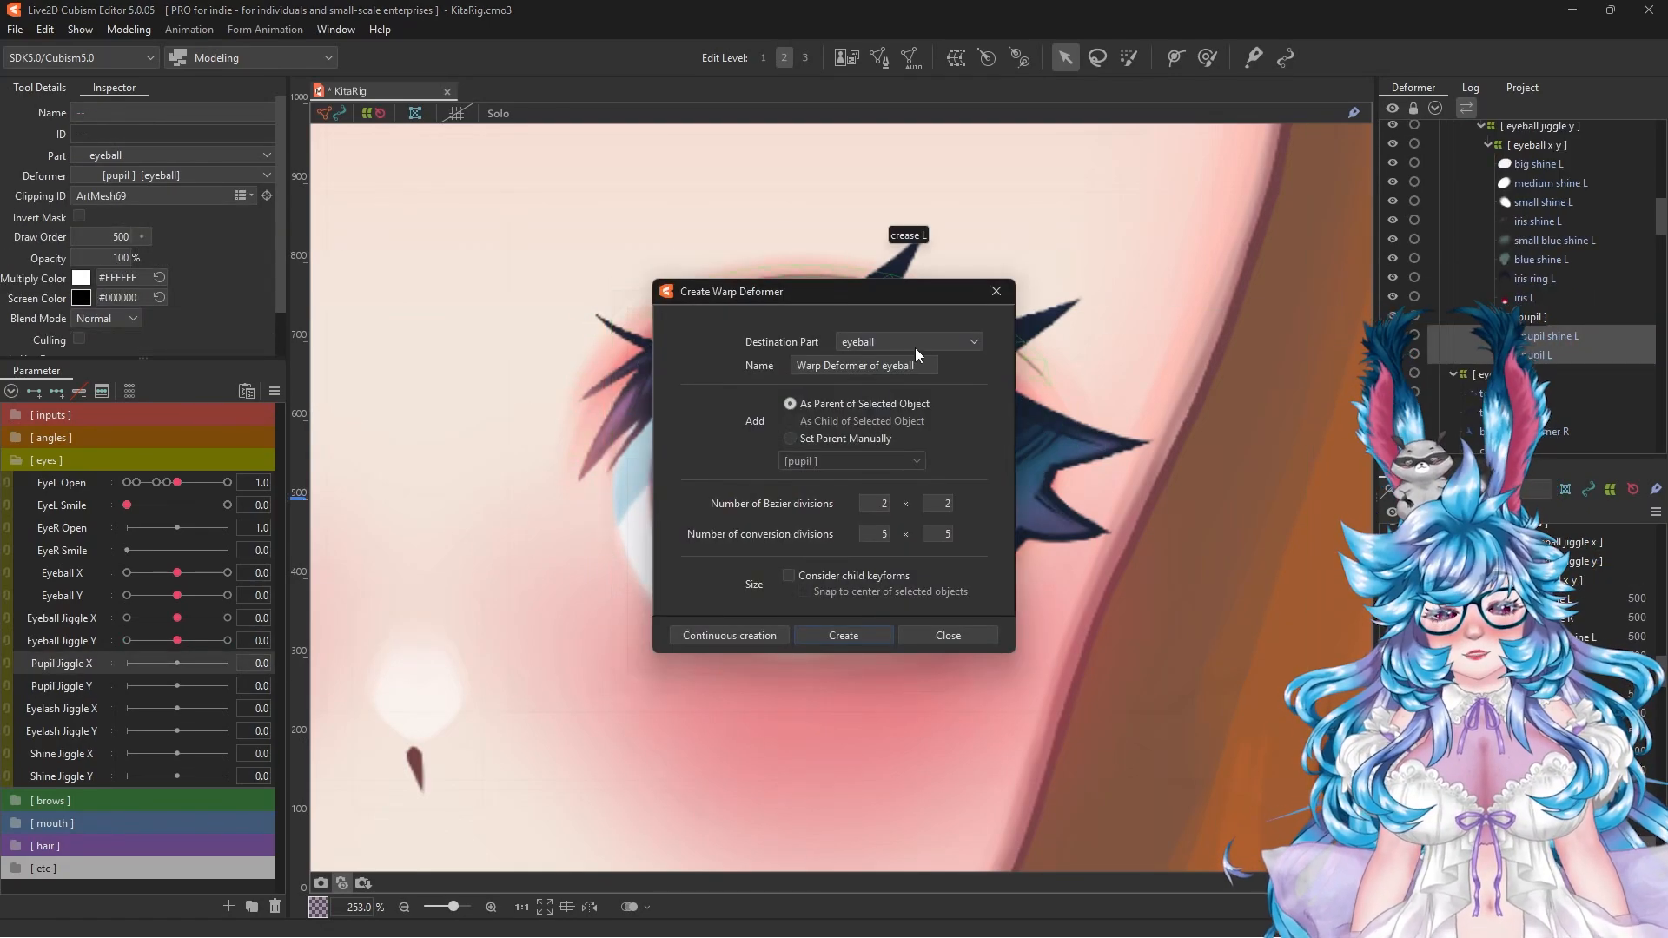
# Step: Create a [ pupil jiggle x ] warp deformer as parent of pupil shine L and pupil L, and narrow it at Pupil Jiggle X -30
pyautogui.write('[')
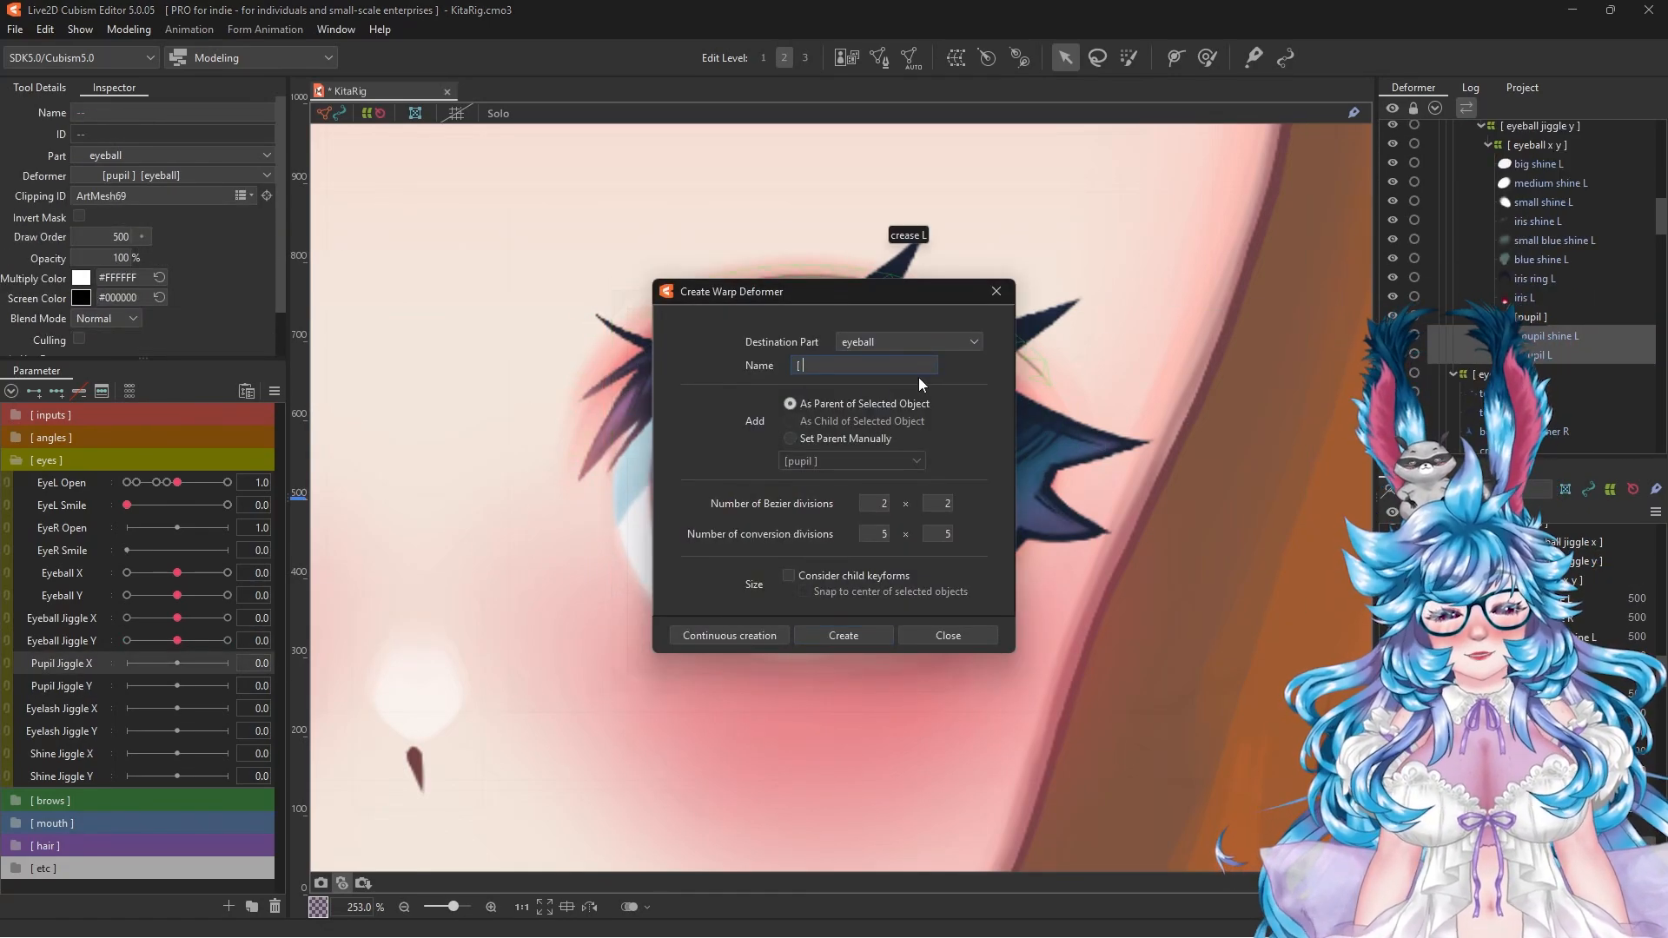
pyautogui.write(' pupil jiggle x ]')
pyautogui.press('Return')
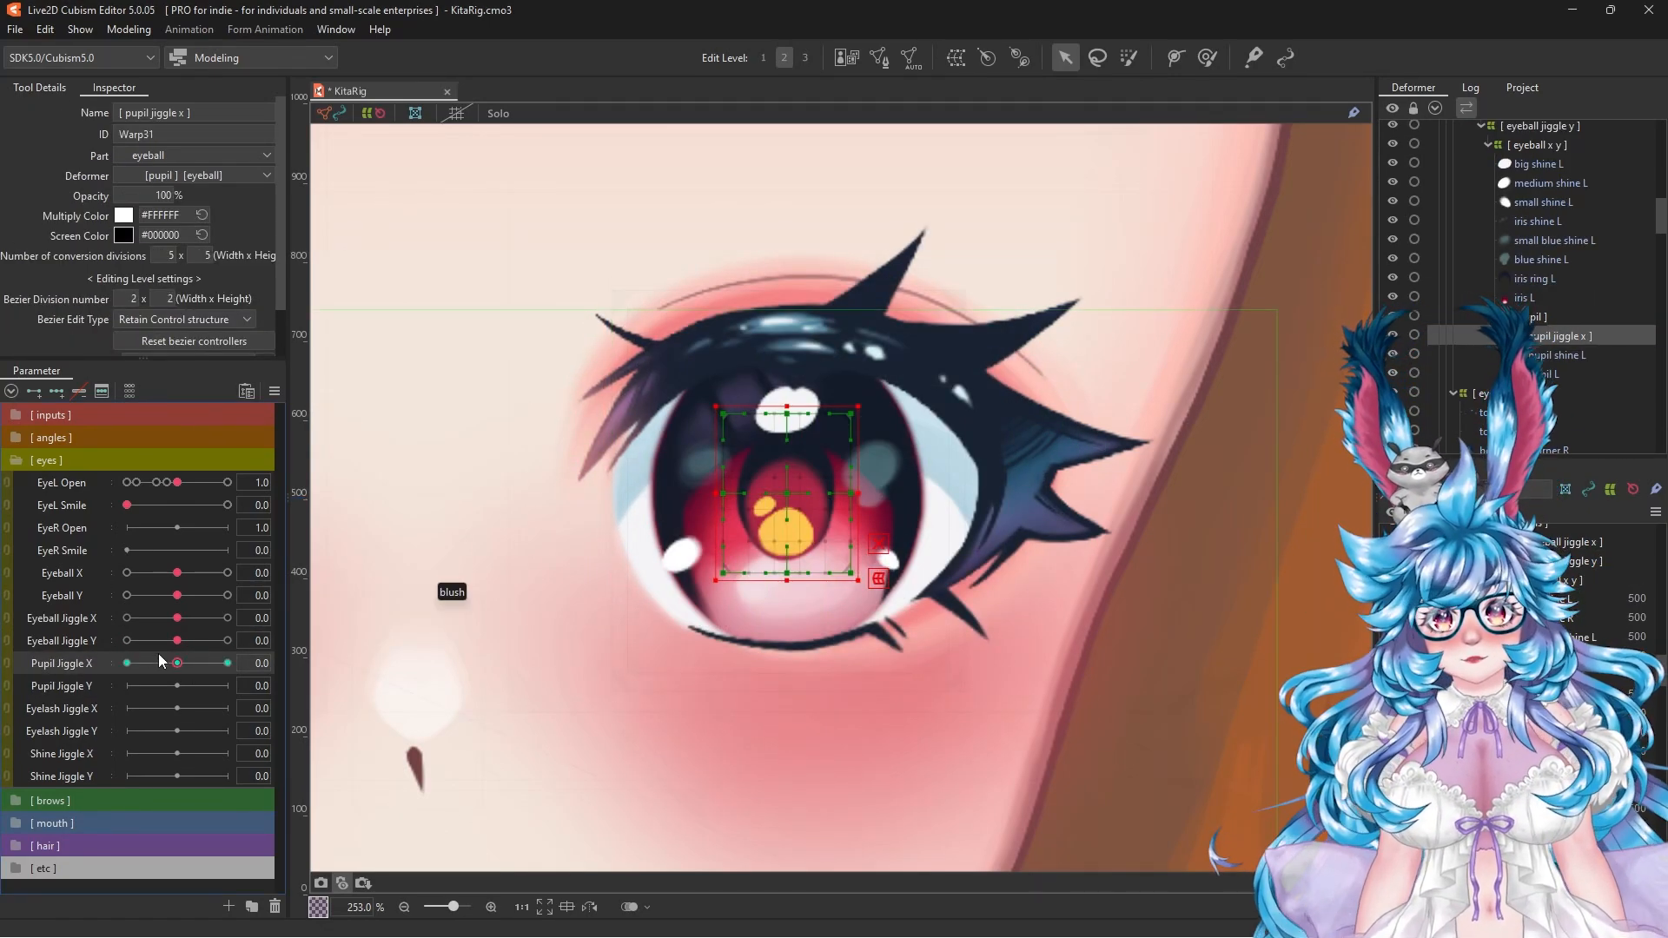
pyautogui.moveTo(859, 495); pyautogui.dragTo(835, 494)
pyautogui.click(127, 663)
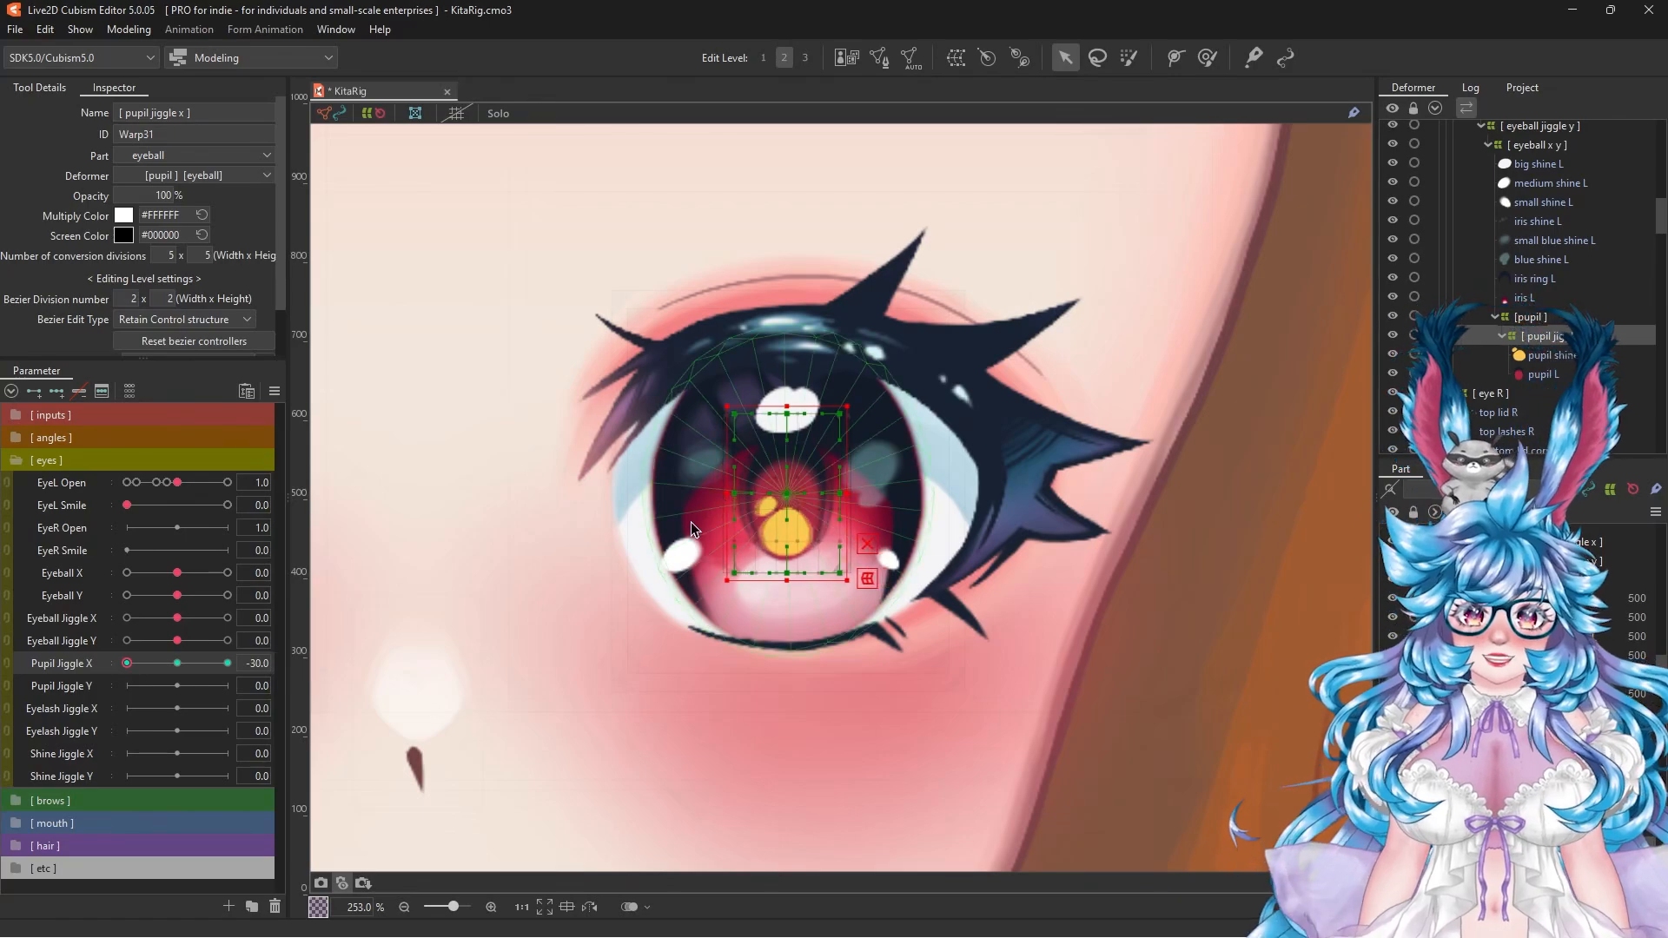
# Step: Reset Pupil Jiggle X to 0 and create a [ pupil jiggle y ] warp deformer as parent of pupil shine L and pupil L
pyautogui.click(177, 663)
pyautogui.click(1521, 355)
pyautogui.keyDown('ctrl'); pyautogui.click(1520, 373); pyautogui.keyUp('ctrl')
pyautogui.click(955, 58)
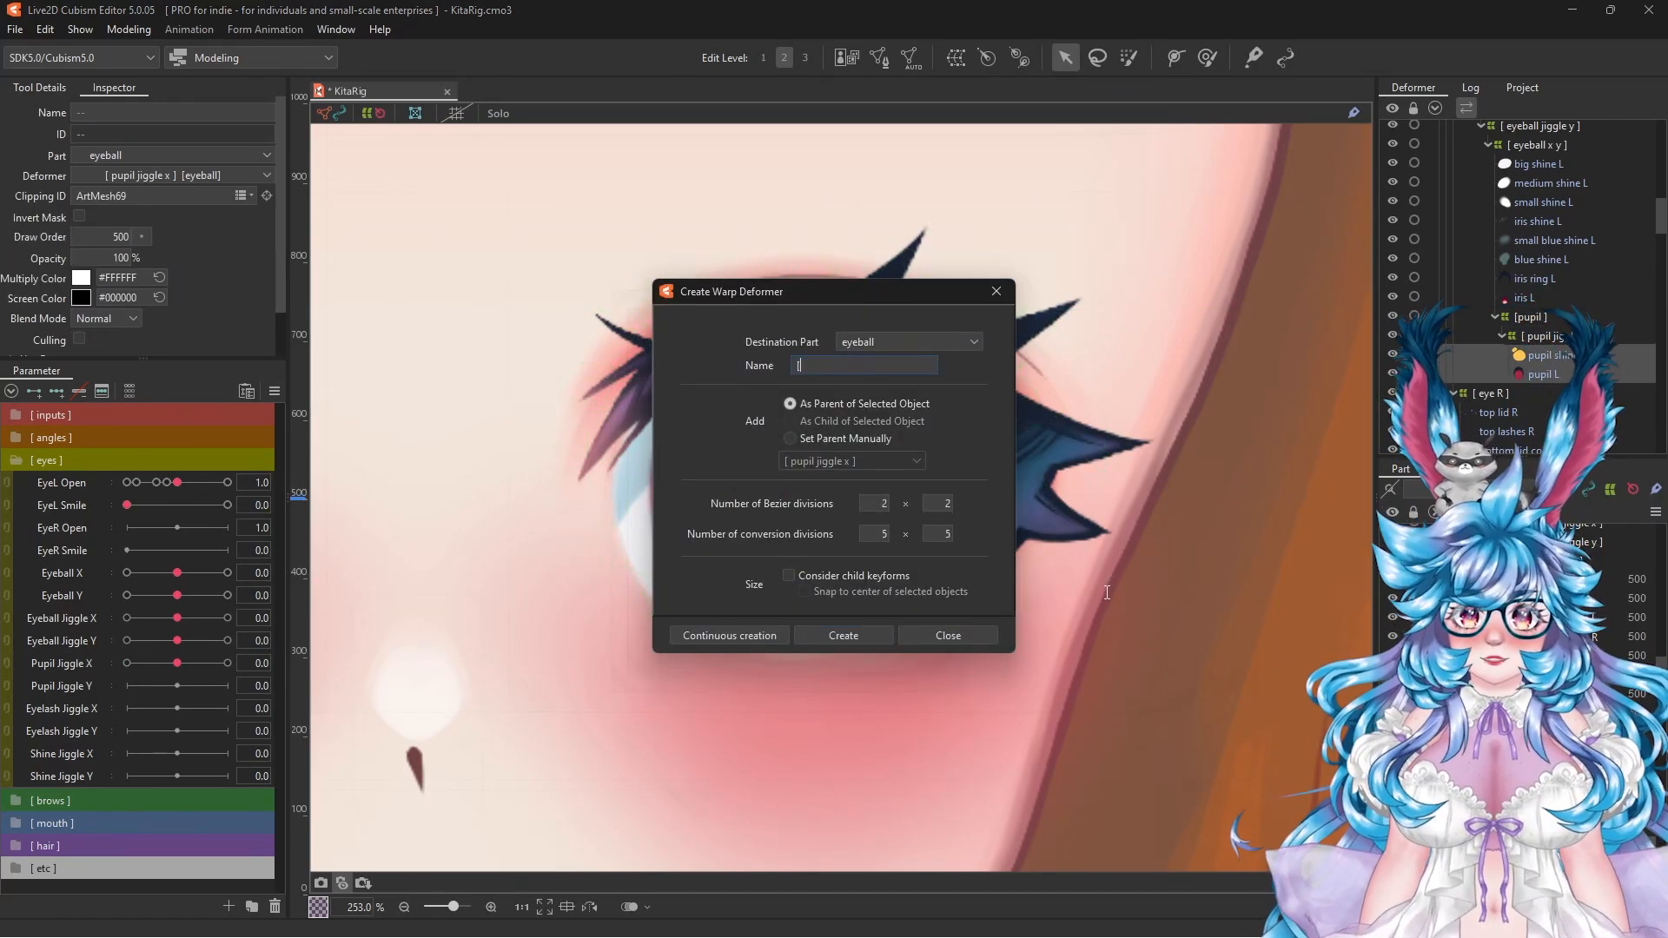
pyautogui.press('Return')
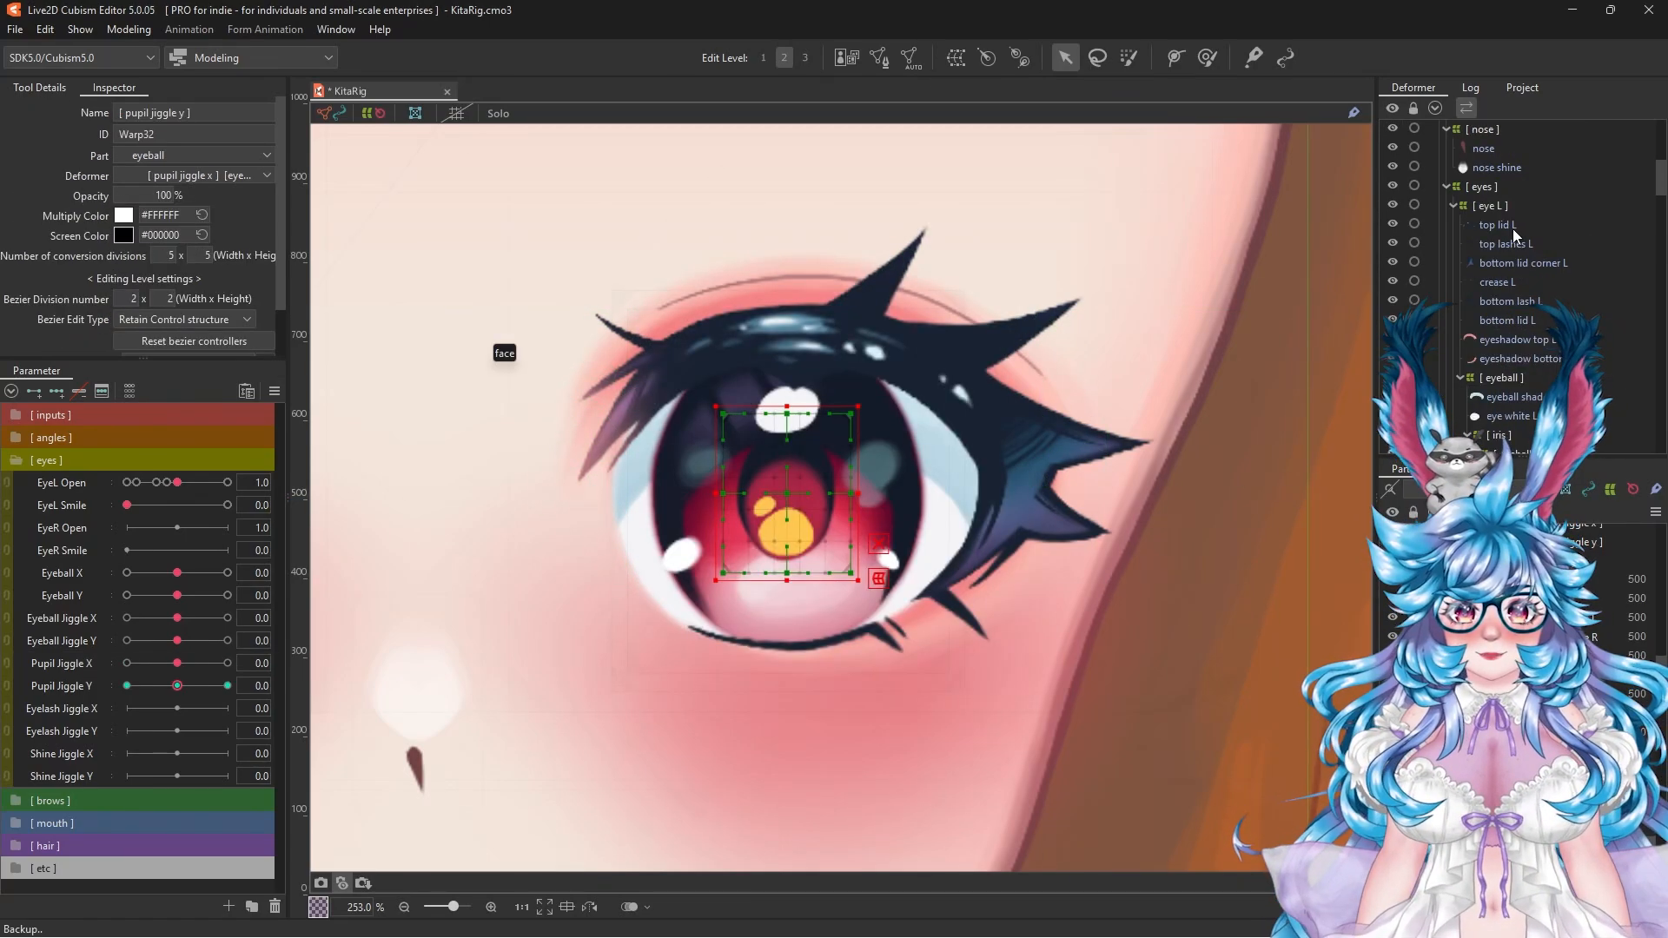
# Step: Create an [ eyelash jiggle x ] warp deformer as parent of top lid L, top lashes L and bottom lid corner L
pyautogui.click(1513, 228)
pyautogui.keyDown('shift'); pyautogui.click(1522, 262); pyautogui.keyUp('shift')
pyautogui.click(954, 57)
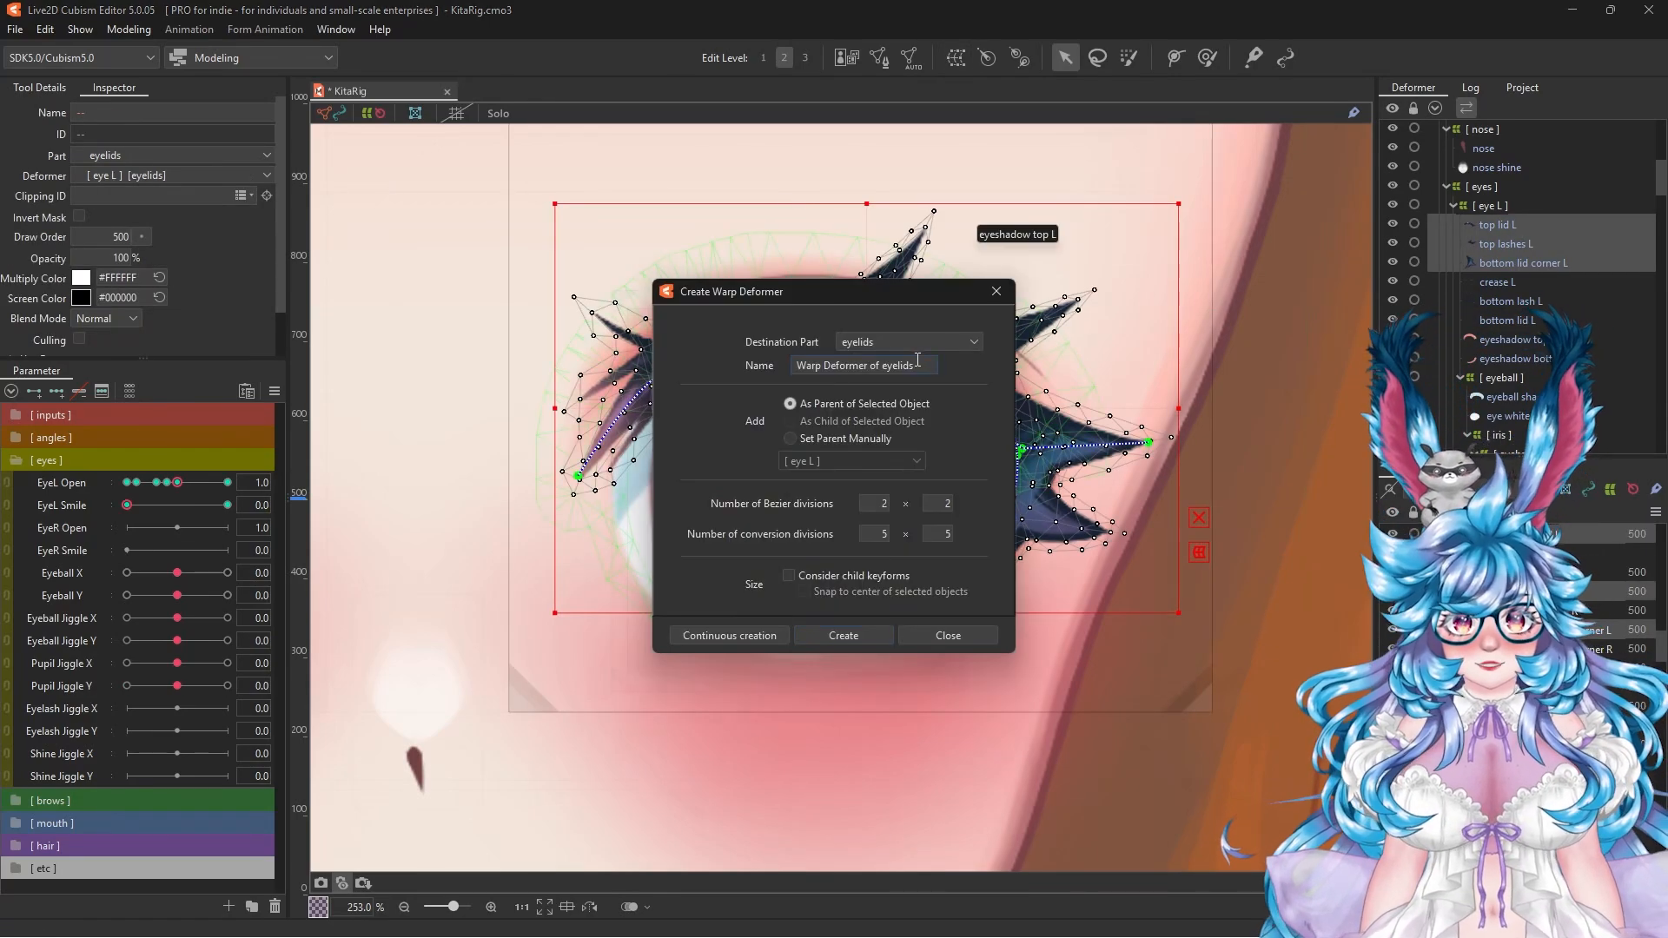
pyautogui.press('Return')
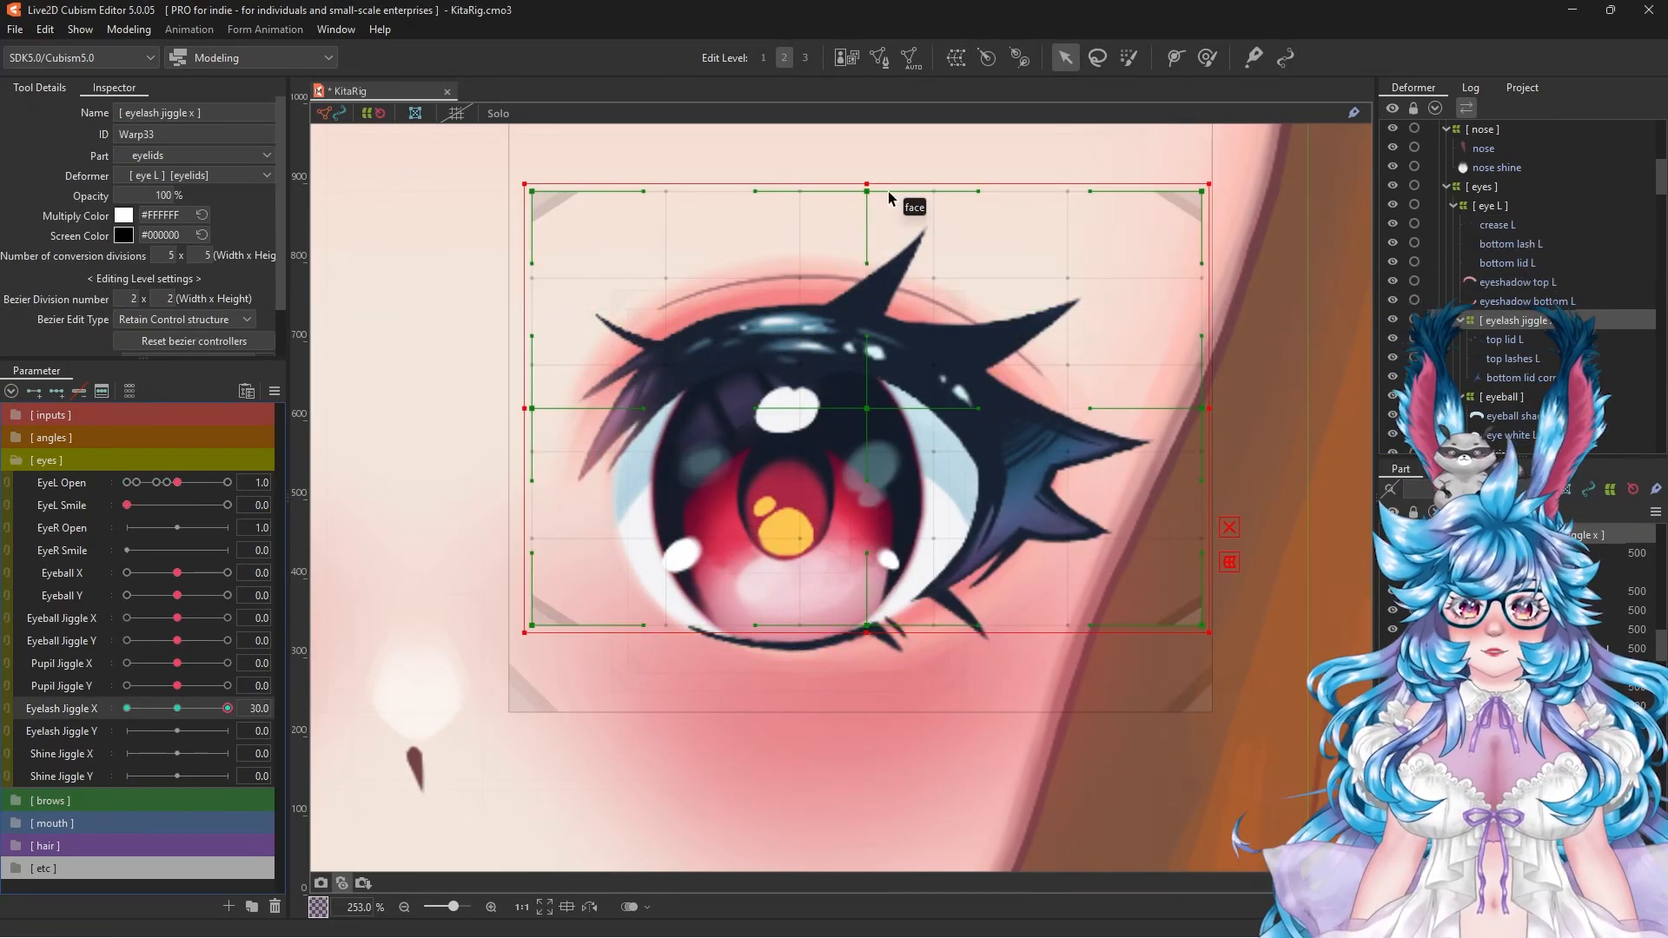
# Step: Bend the upper and outer lashes outward with [ eyelash jiggle x ] at Eyelash Jiggle X 30
pyautogui.moveTo(940, 276); pyautogui.dragTo(955, 286)
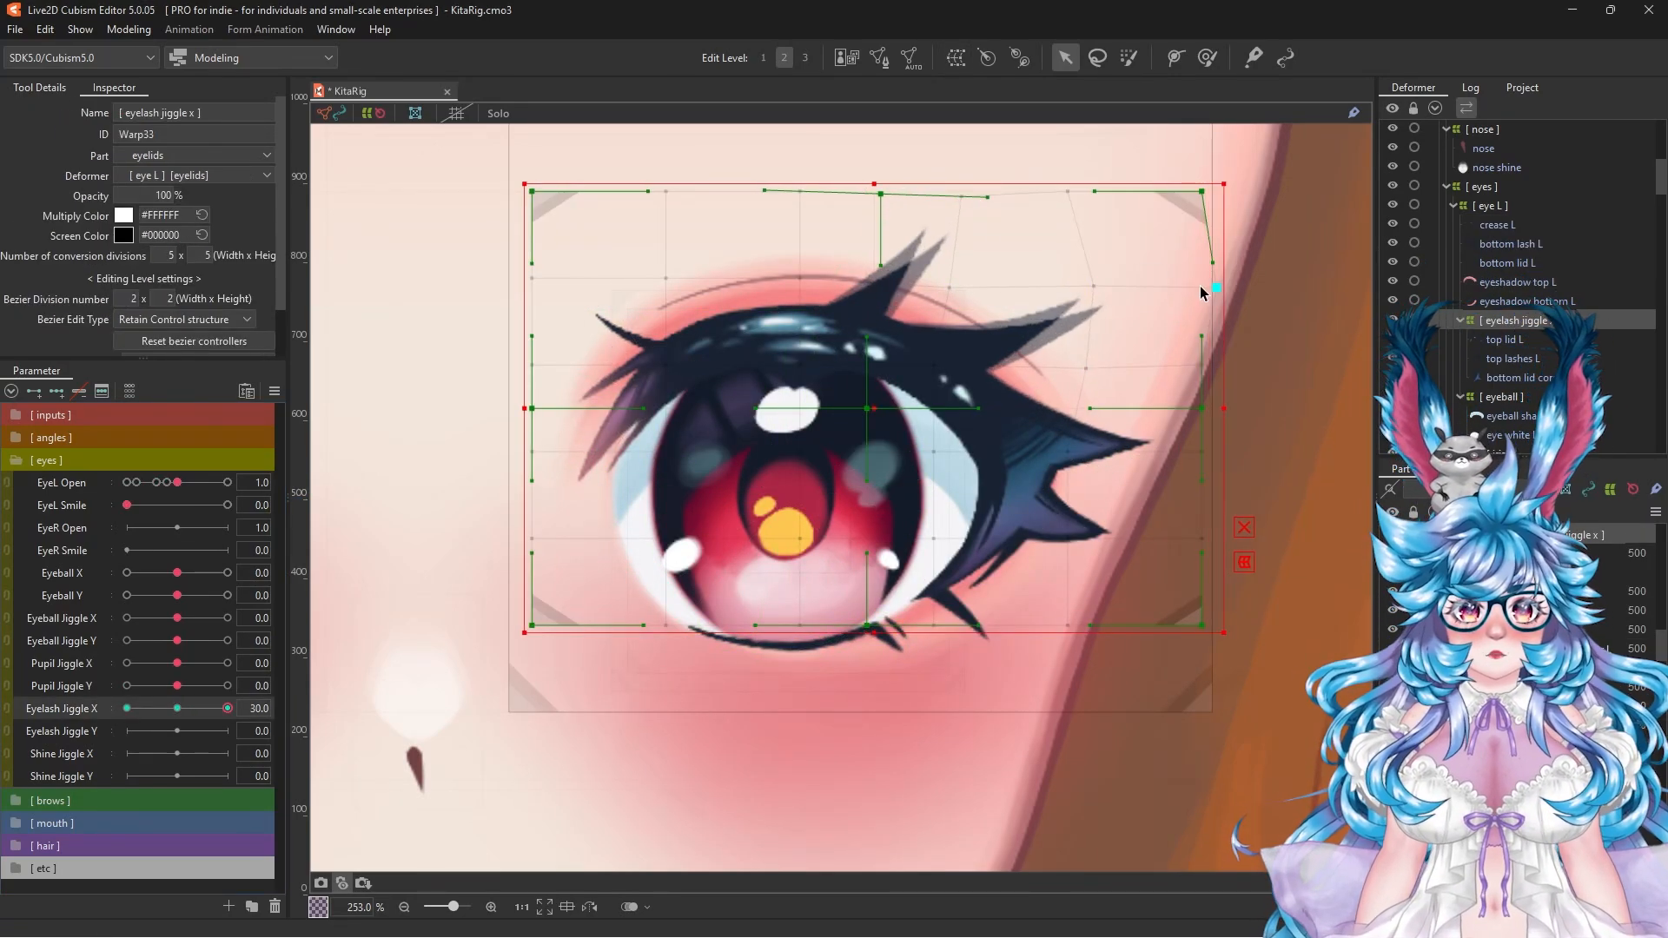
pyautogui.moveTo(1218, 454); pyautogui.dragTo(1232, 459)
pyautogui.moveTo(1077, 453); pyautogui.dragTo(1100, 459)
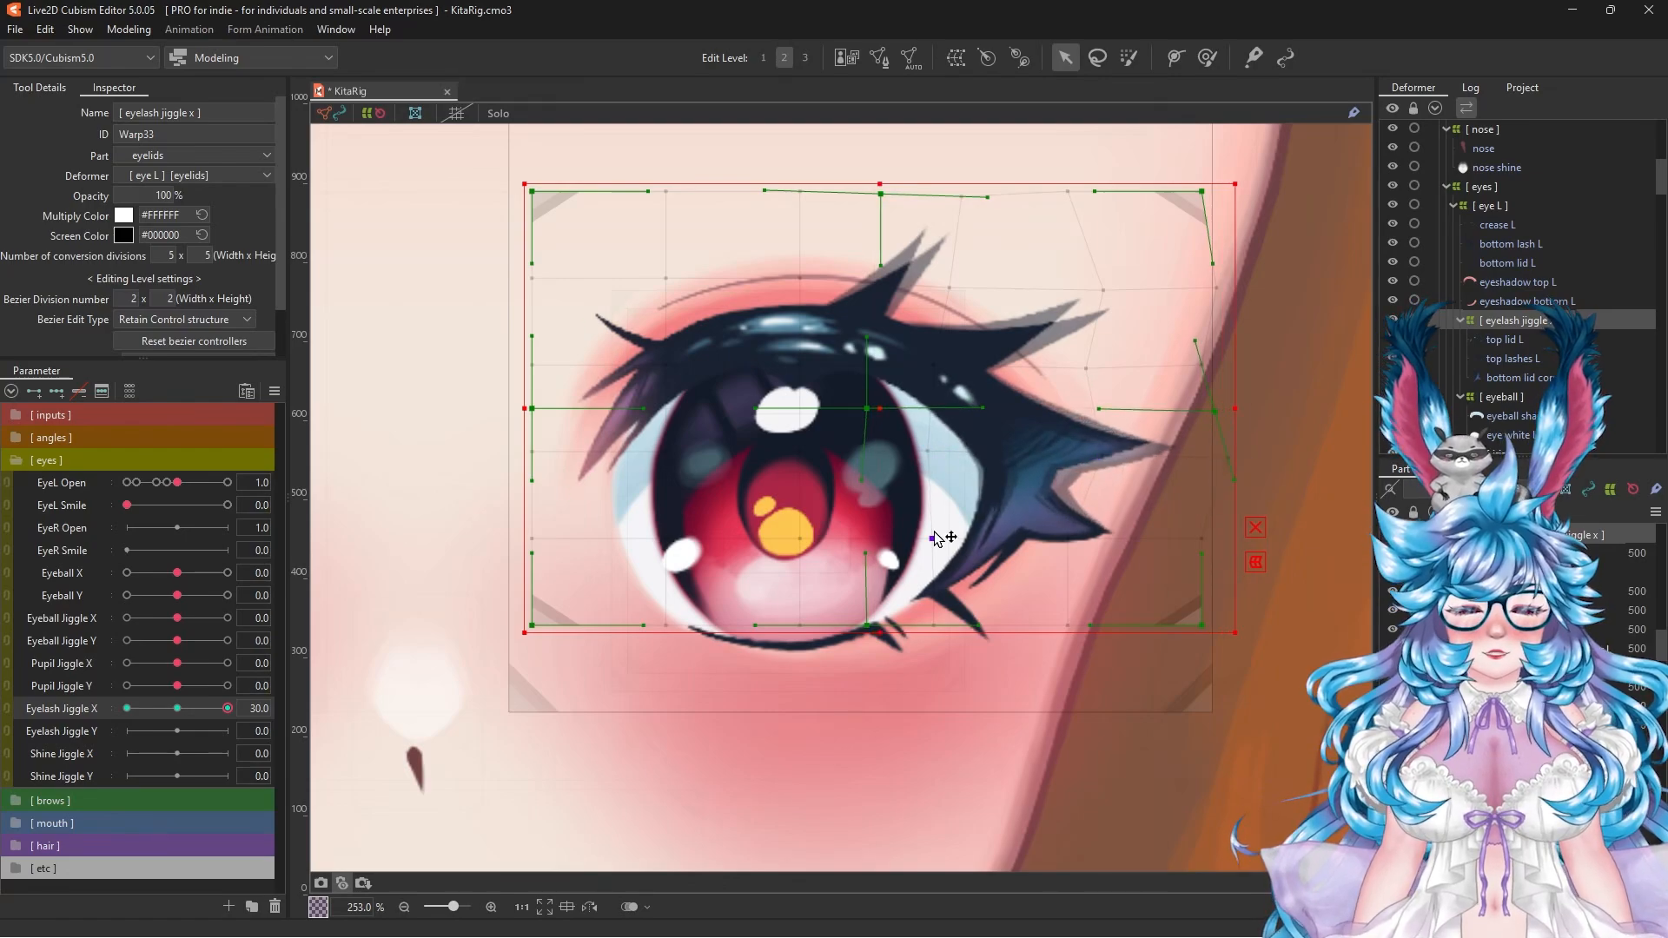
pyautogui.moveTo(928, 450); pyautogui.dragTo(922, 450)
pyautogui.moveTo(1100, 459); pyautogui.dragTo(1092, 456)
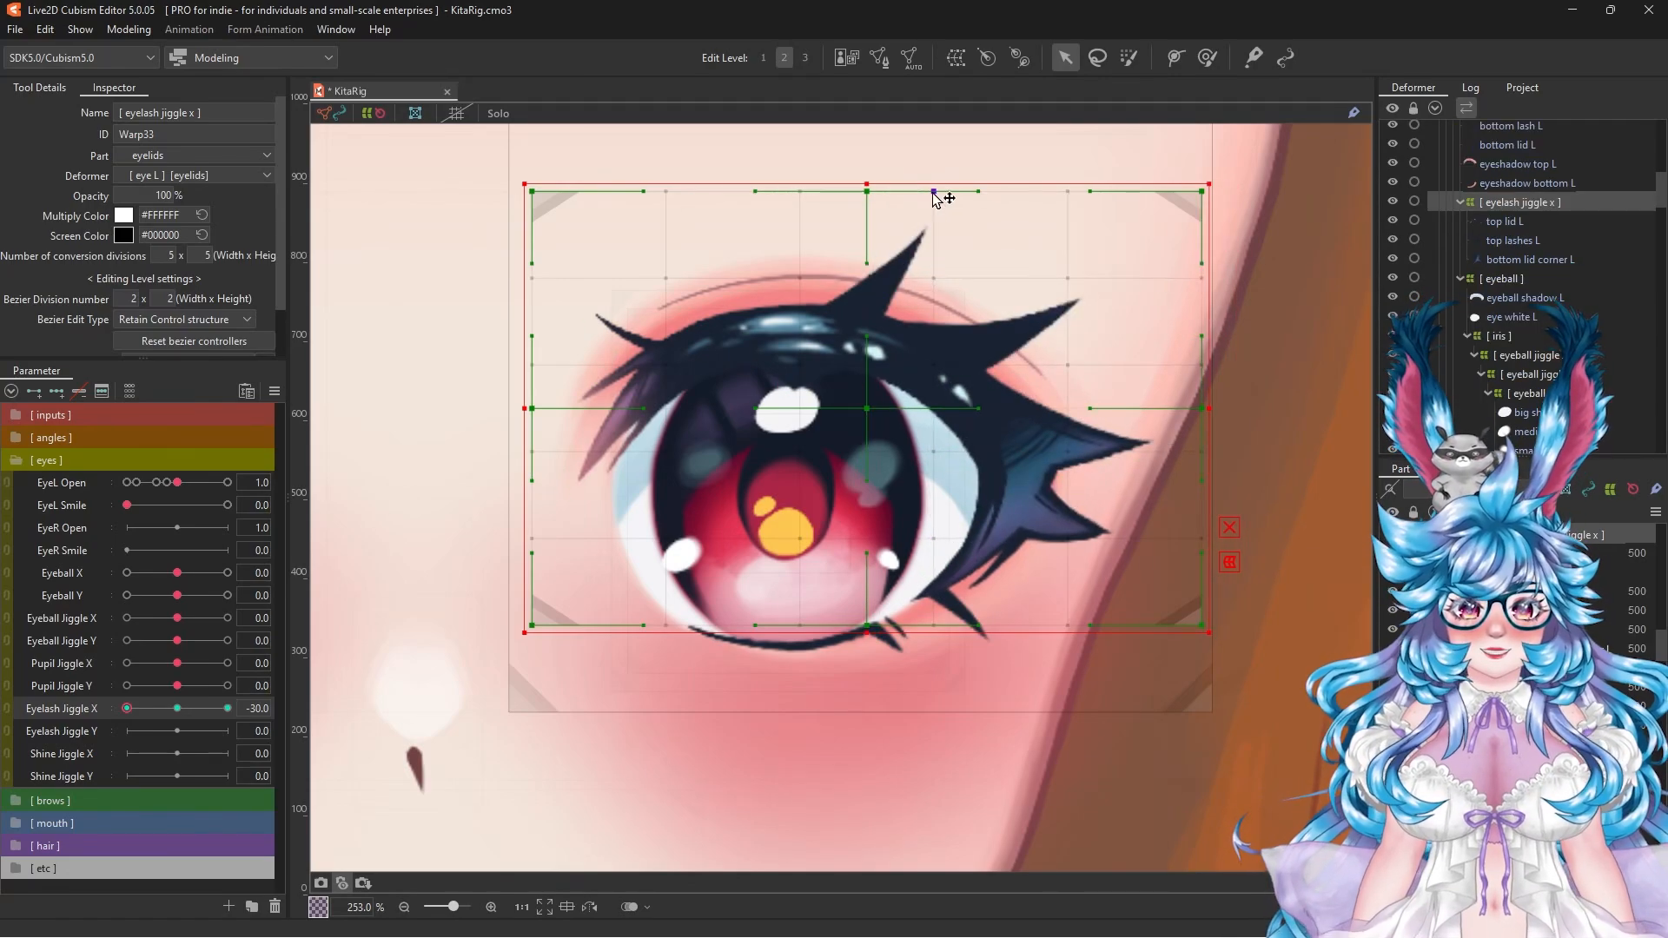
# Step: Bend the upper and outer lashes inward, towards the nose, with [ eyelash jiggle x ] at Eyelash Jiggle X -30
pyautogui.moveTo(937, 193); pyautogui.dragTo(900, 191)
pyautogui.moveTo(934, 277); pyautogui.dragTo(908, 273)
pyautogui.moveTo(900, 190); pyautogui.dragTo(889, 188)
pyautogui.moveTo(1067, 278); pyautogui.dragTo(1034, 263)
pyautogui.moveTo(1067, 365); pyautogui.dragTo(1053, 356)
pyautogui.moveTo(1068, 191); pyautogui.dragTo(1046, 181)
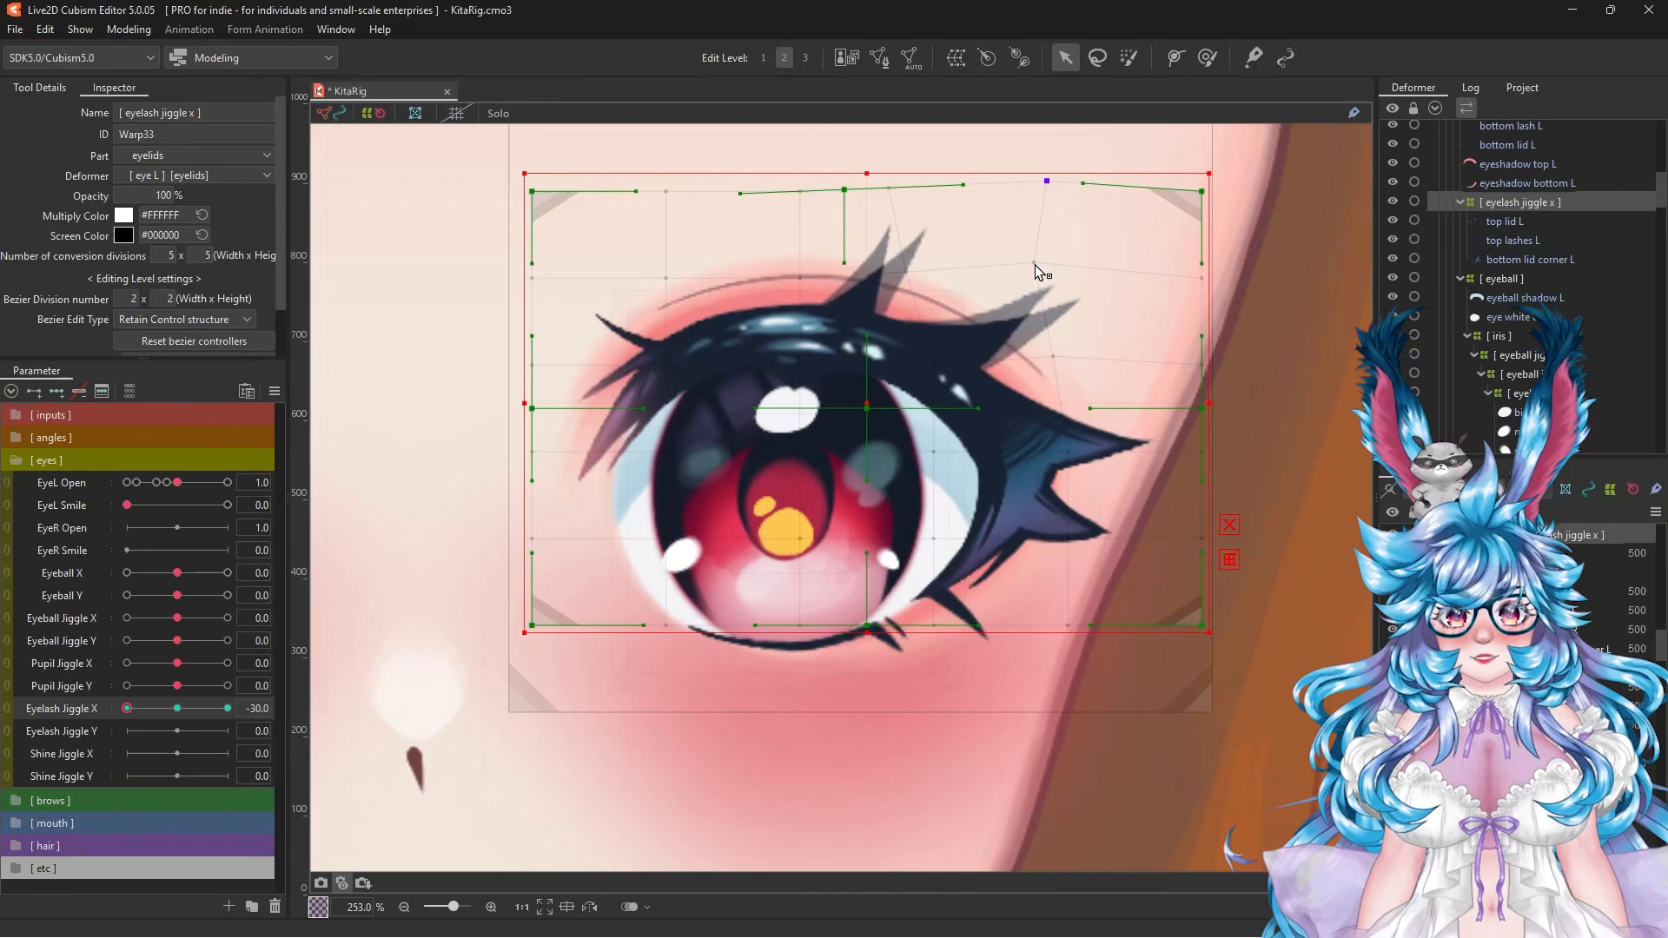
pyautogui.moveTo(1208, 412); pyautogui.dragTo(1195, 388)
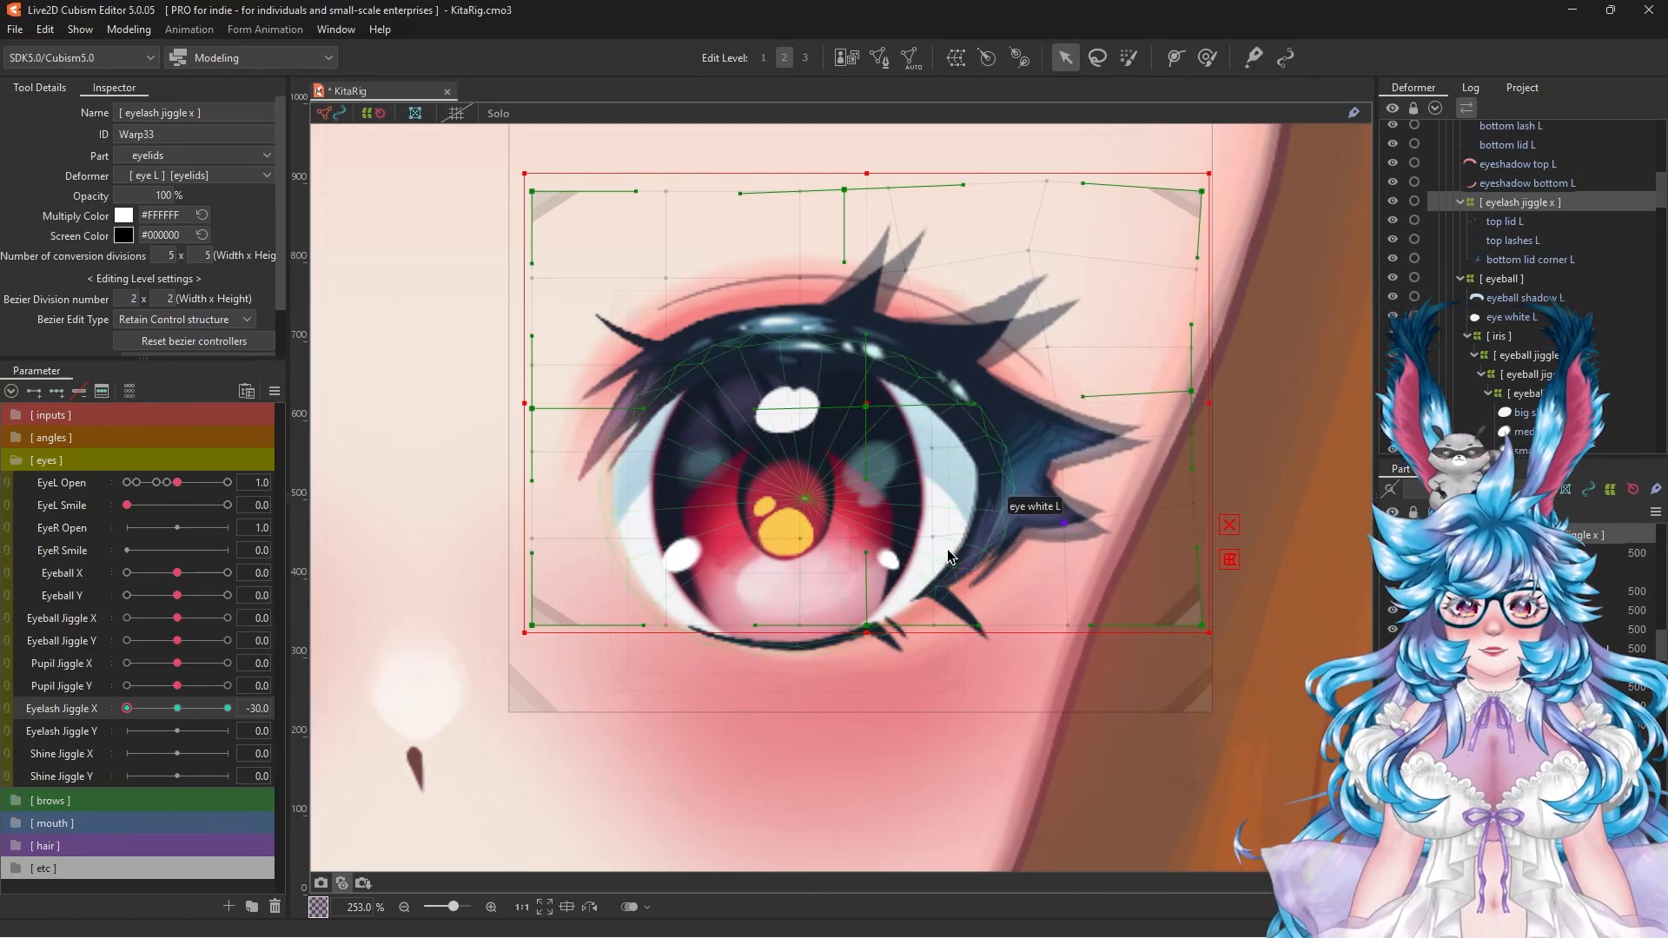
pyautogui.moveTo(932, 536); pyautogui.dragTo(936, 540)
pyautogui.moveTo(1194, 503); pyautogui.dragTo(1162, 522)
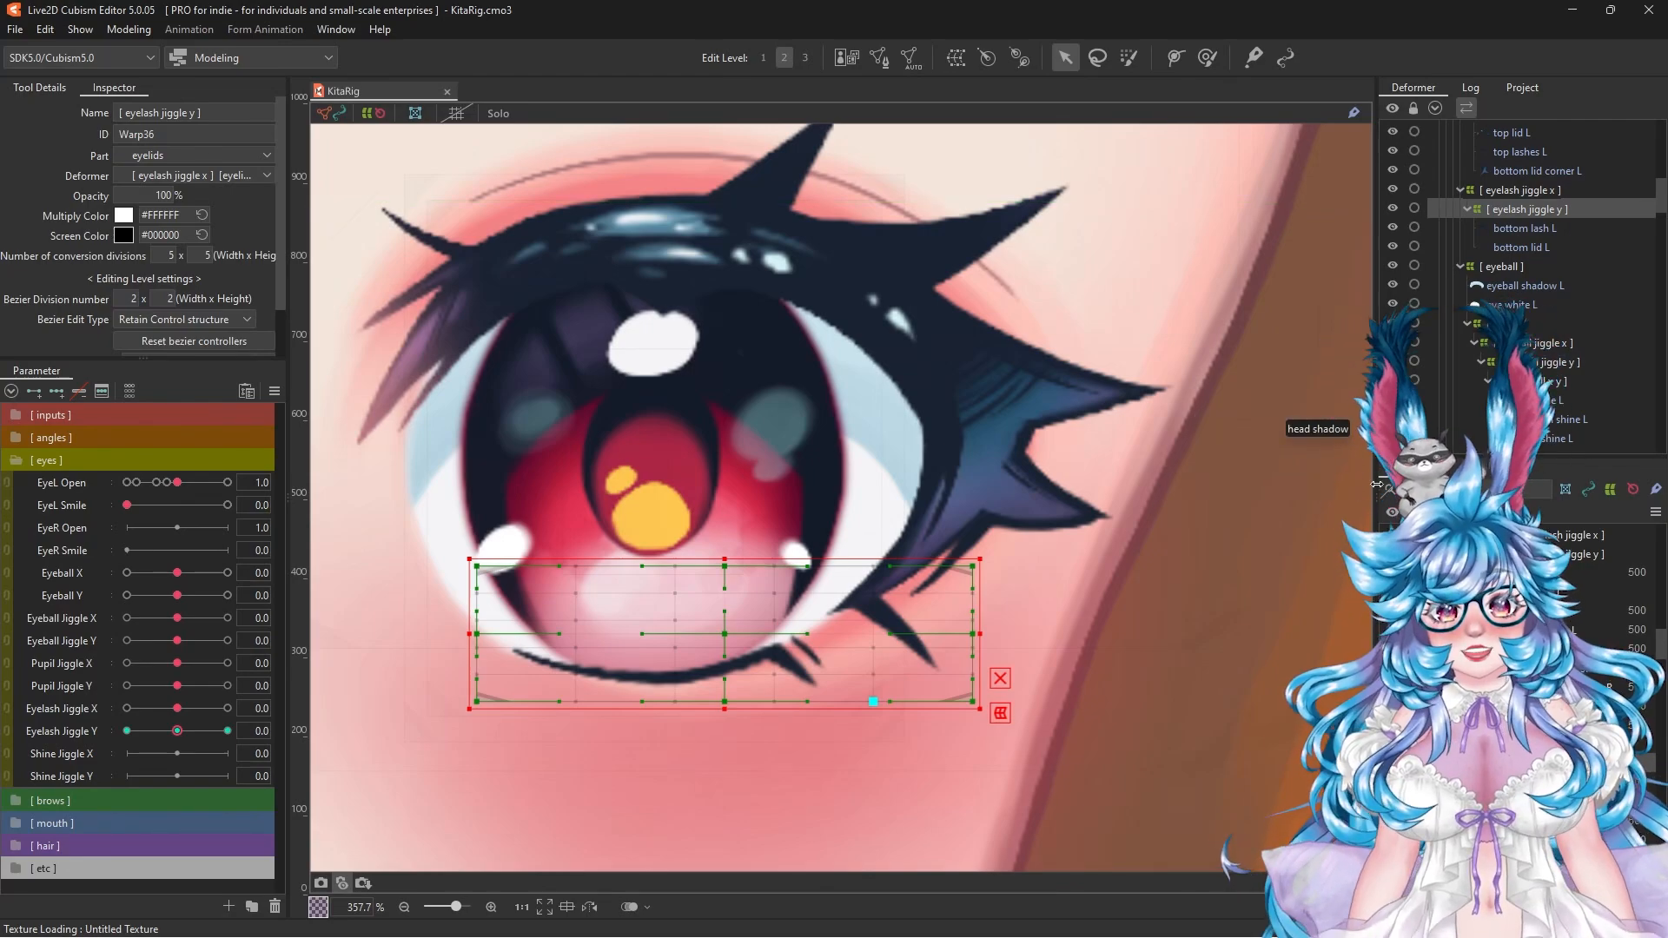
# Step: Create nested [ shine jiggle x ] and [ shine jiggle y ] warp deformers around big shine L
pyautogui.click(1530, 400)
pyautogui.moveTo(851, 365); pyautogui.dragTo(1019, 391)
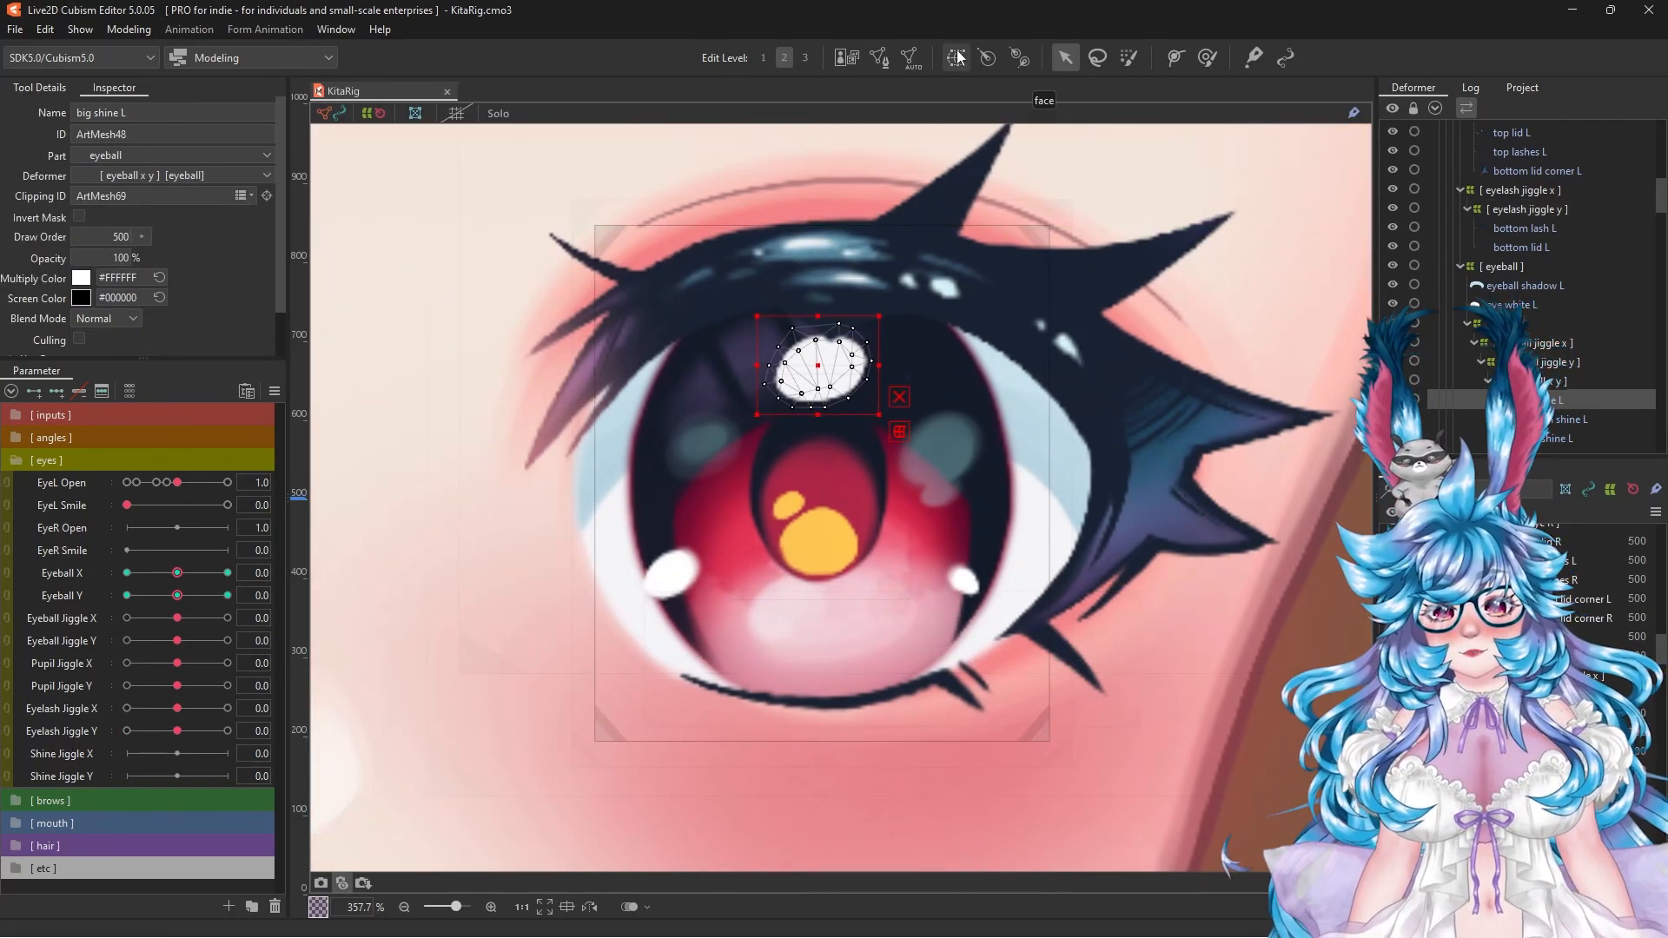
pyautogui.click(956, 57)
pyautogui.write('shine jiggle x')
pyautogui.click(844, 641)
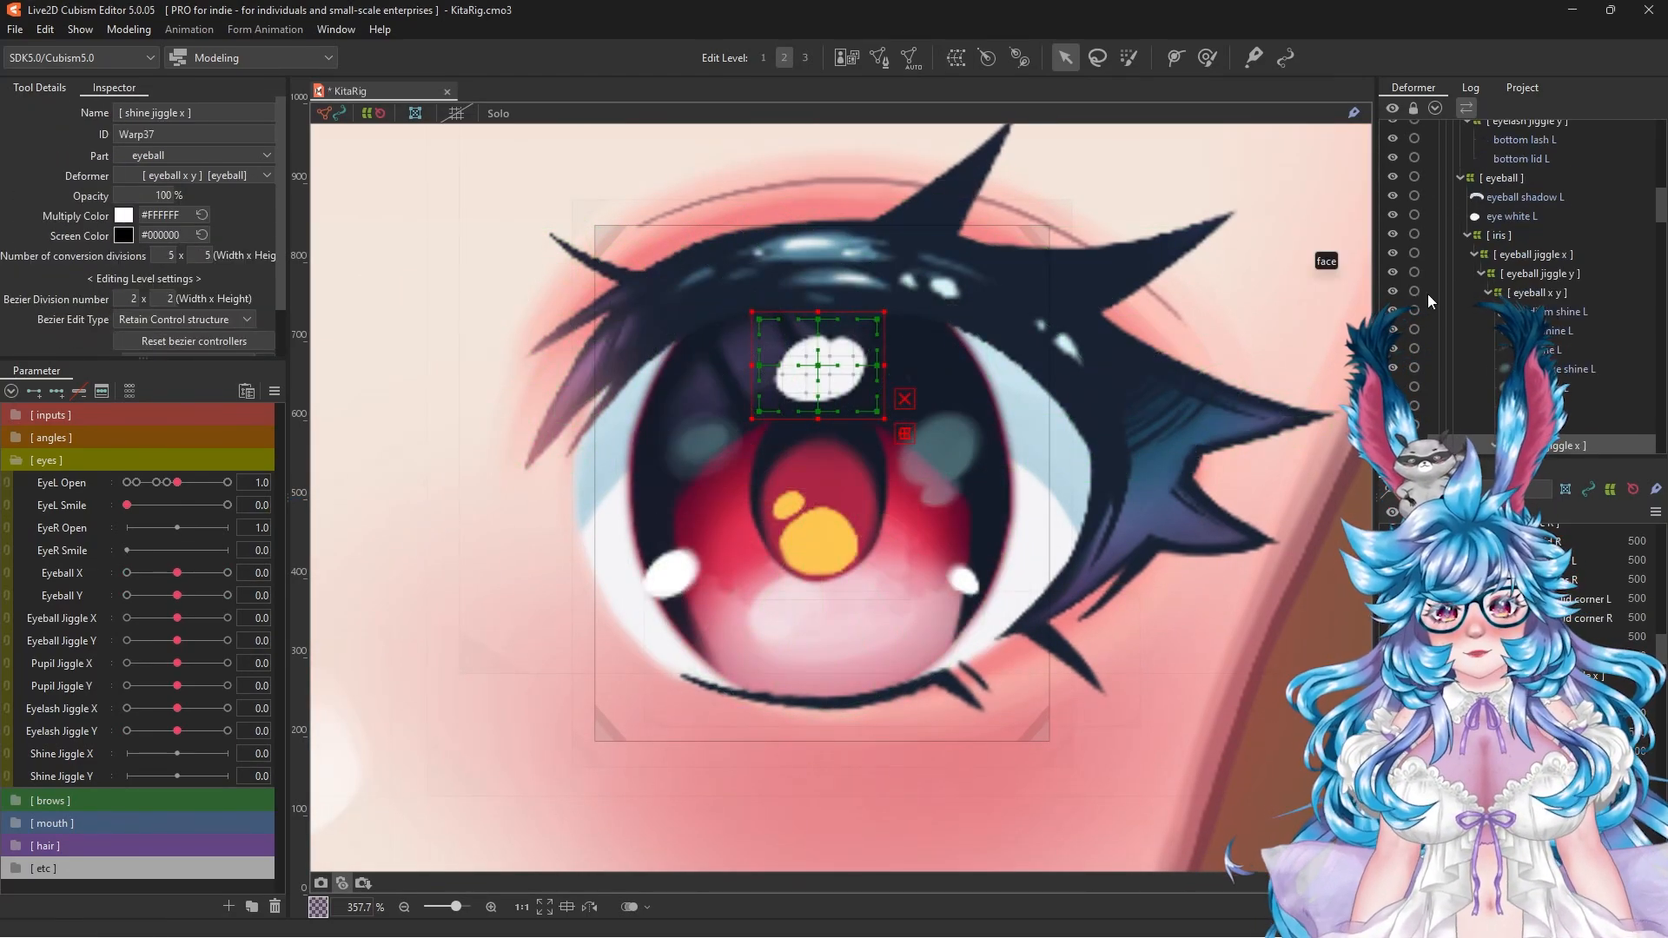
pyautogui.click(954, 61)
pyautogui.write('[ shine jiggle y ]')
pyautogui.click(841, 636)
# Step: Wrap medium shine L in a [ shine jiggle y ] warp deformer, with a [ shine jiggle x ] deformer as its parent
pyautogui.click(670, 574)
pyautogui.click(955, 58)
pyautogui.write('[')
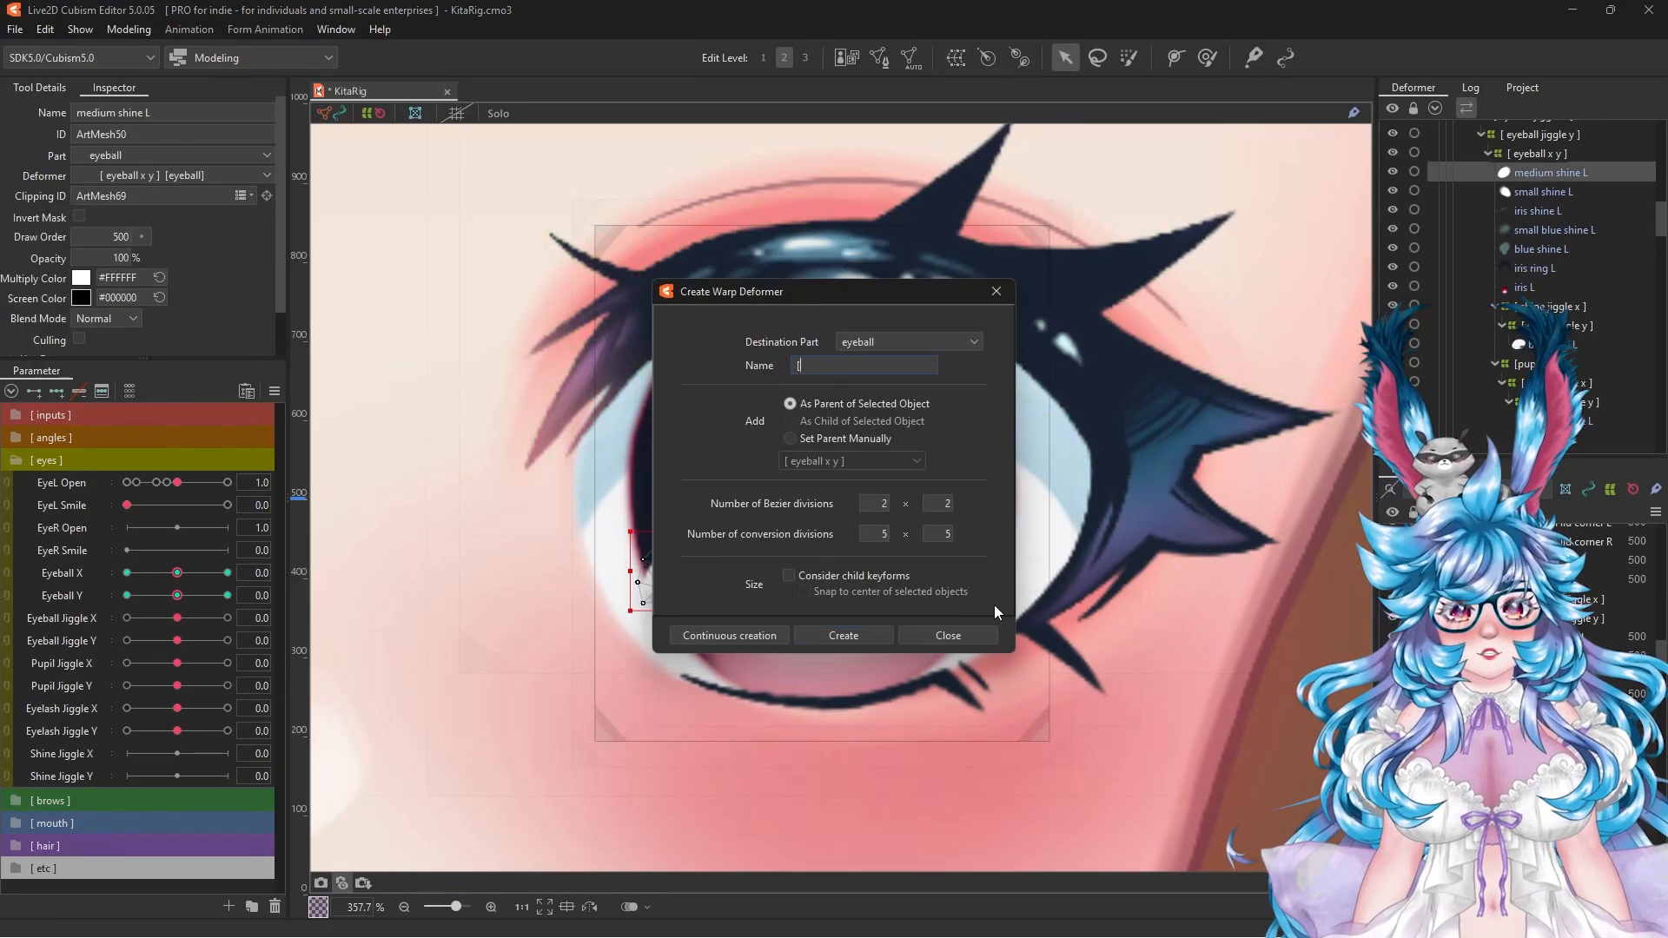
pyautogui.write(' shine jiggle y ]')
pyautogui.click(728, 635)
pyautogui.click(867, 366)
pyautogui.press('BackSpace')
pyautogui.write('x')
pyautogui.click(843, 635)
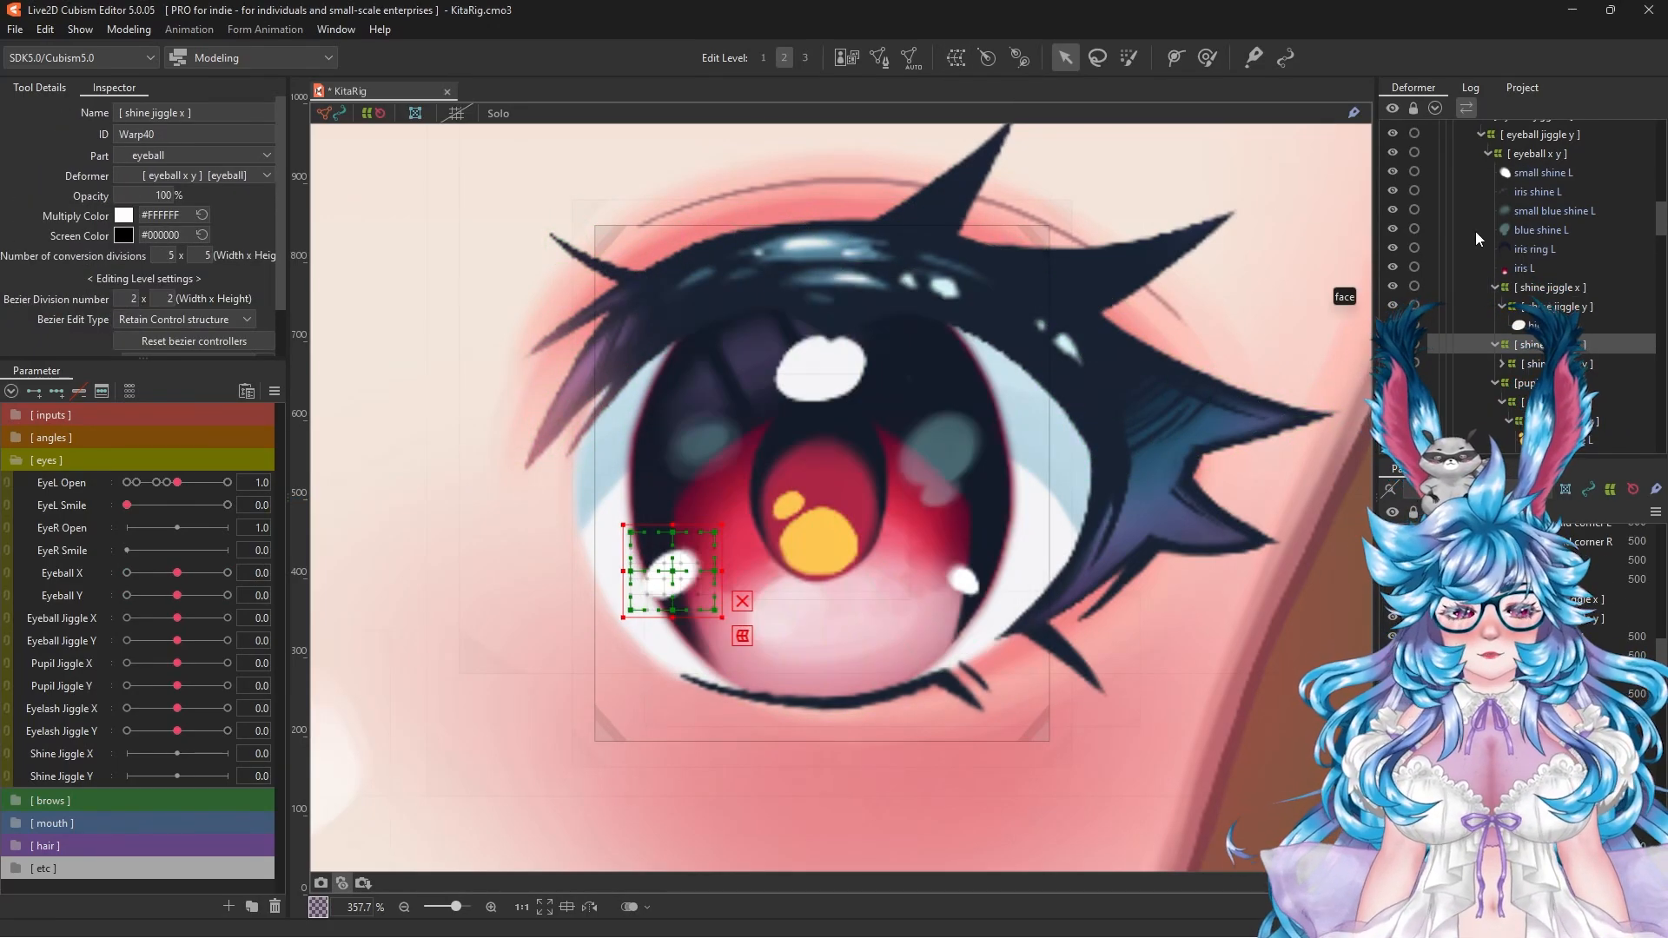
# Step: Create the [ shine jiggle x ] and [ shine jiggle y ] warp deformers as parents of small shine L
pyautogui.click(1542, 173)
pyautogui.click(955, 57)
pyautogui.tripleClick(912, 368)
pyautogui.write('[ shine jiggle')
# Step: Add three Shine Jiggle X keys to the big shine's [ shine jiggle x ] deformer, adjust its width at 30 and narrow it at -30
pyautogui.click(1549, 268)
pyautogui.click(61, 753)
pyautogui.click(56, 391)
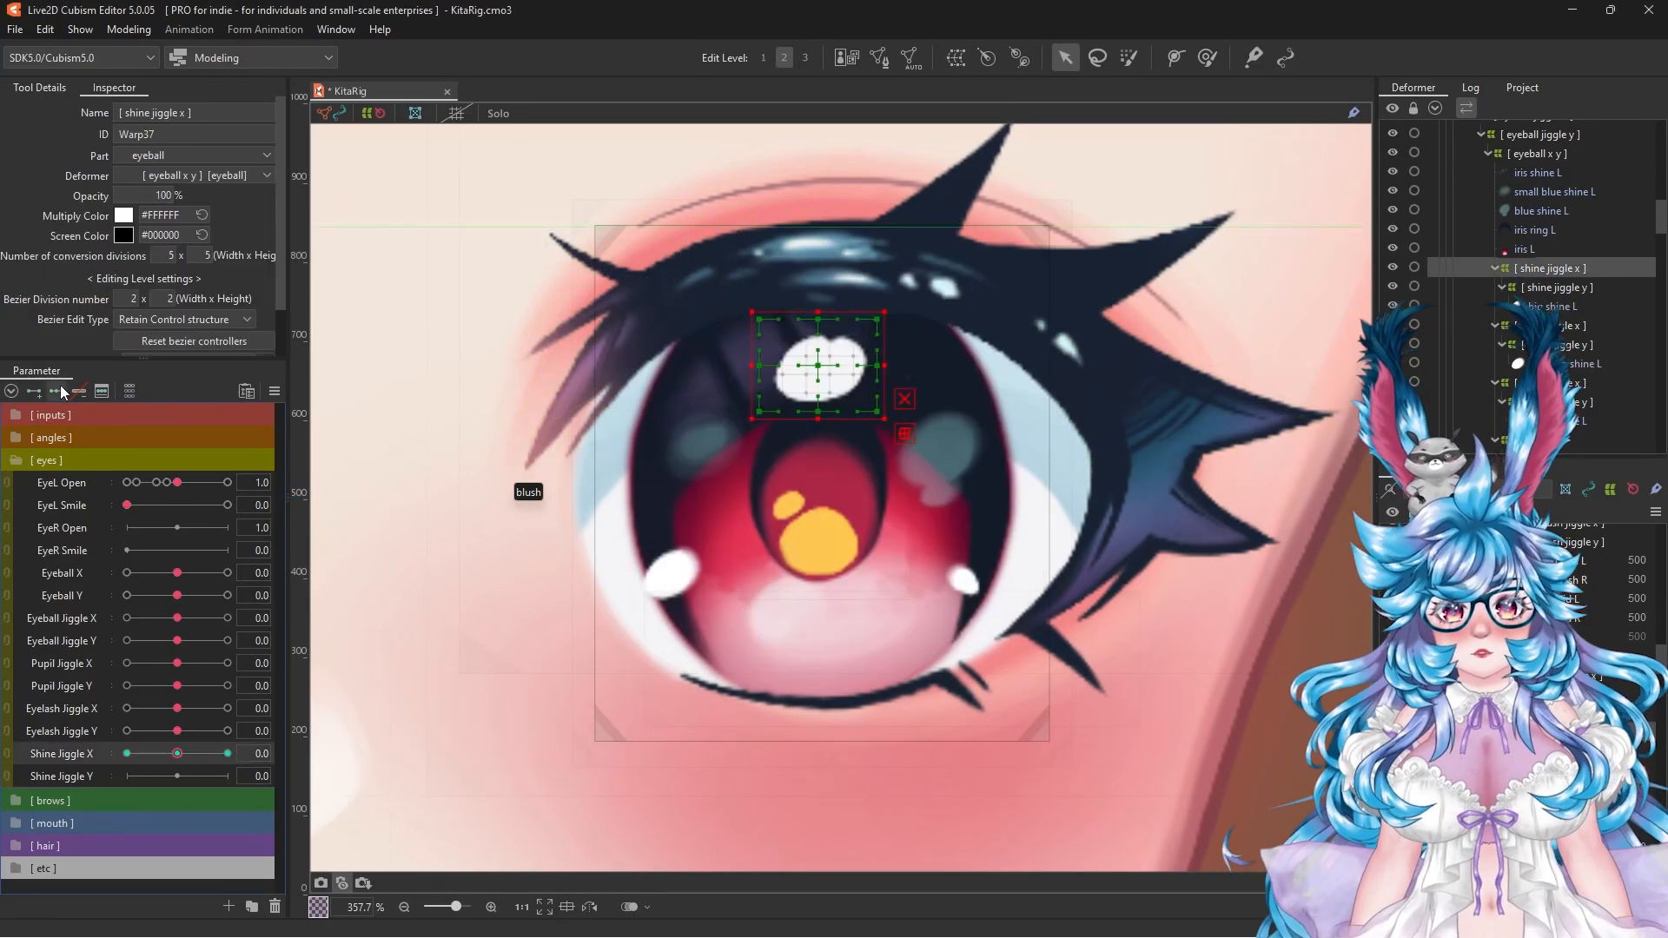
pyautogui.click(227, 753)
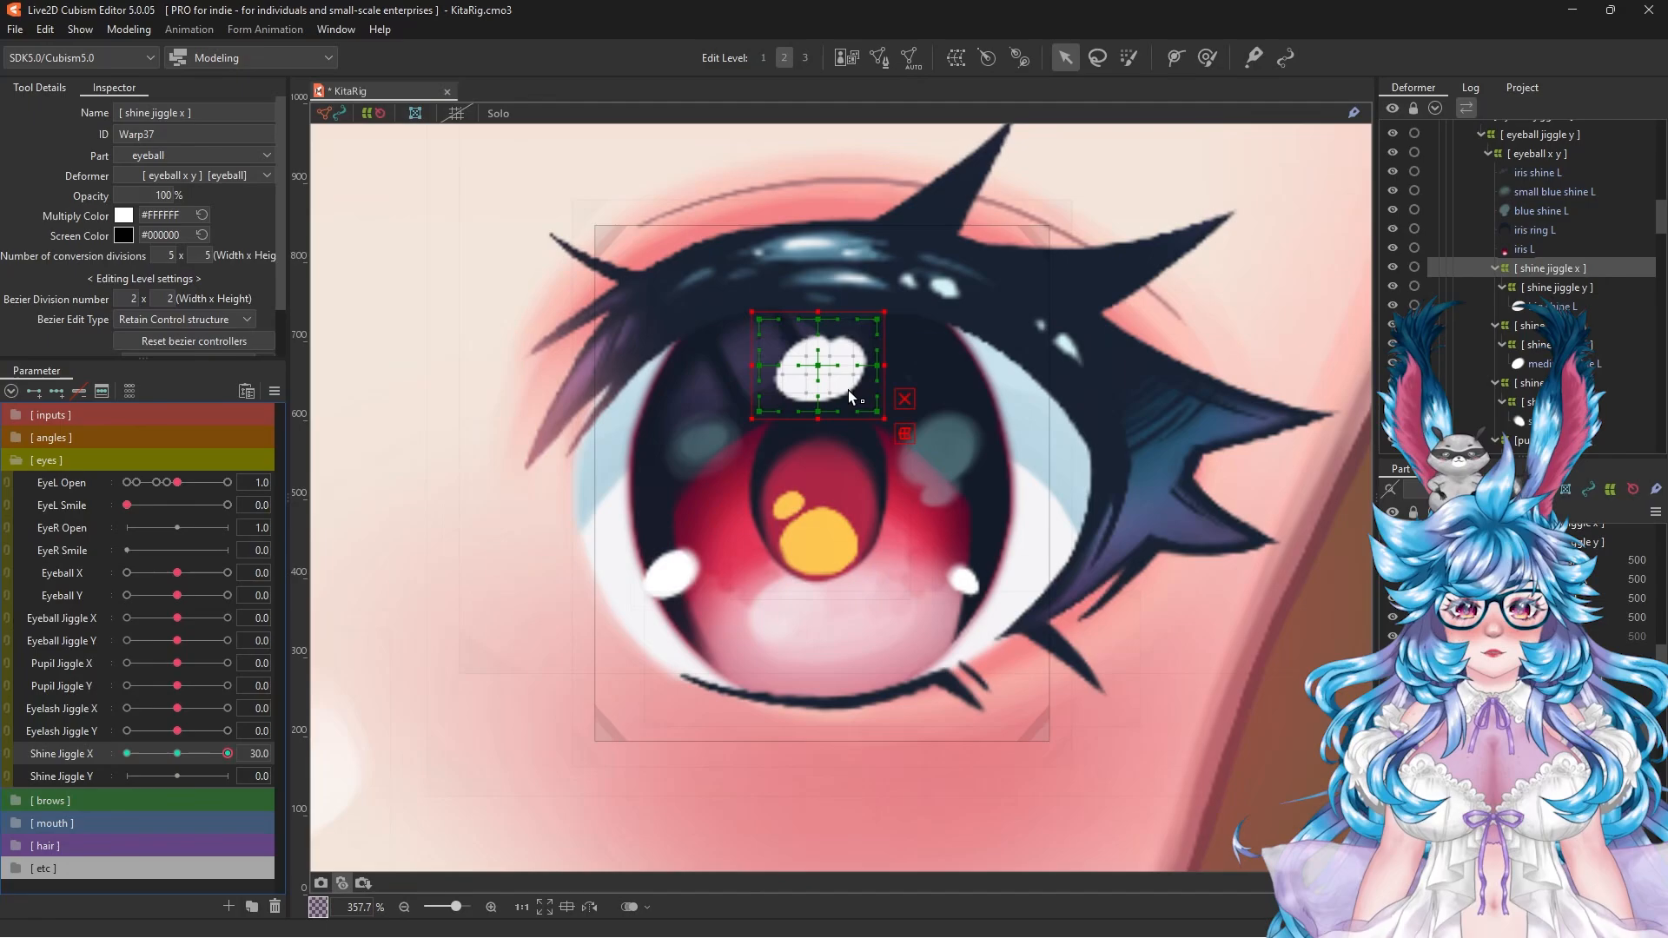
pyautogui.moveTo(885, 366); pyautogui.dragTo(839, 375)
pyautogui.click(127, 754)
pyautogui.scroll(2, 893, 365)
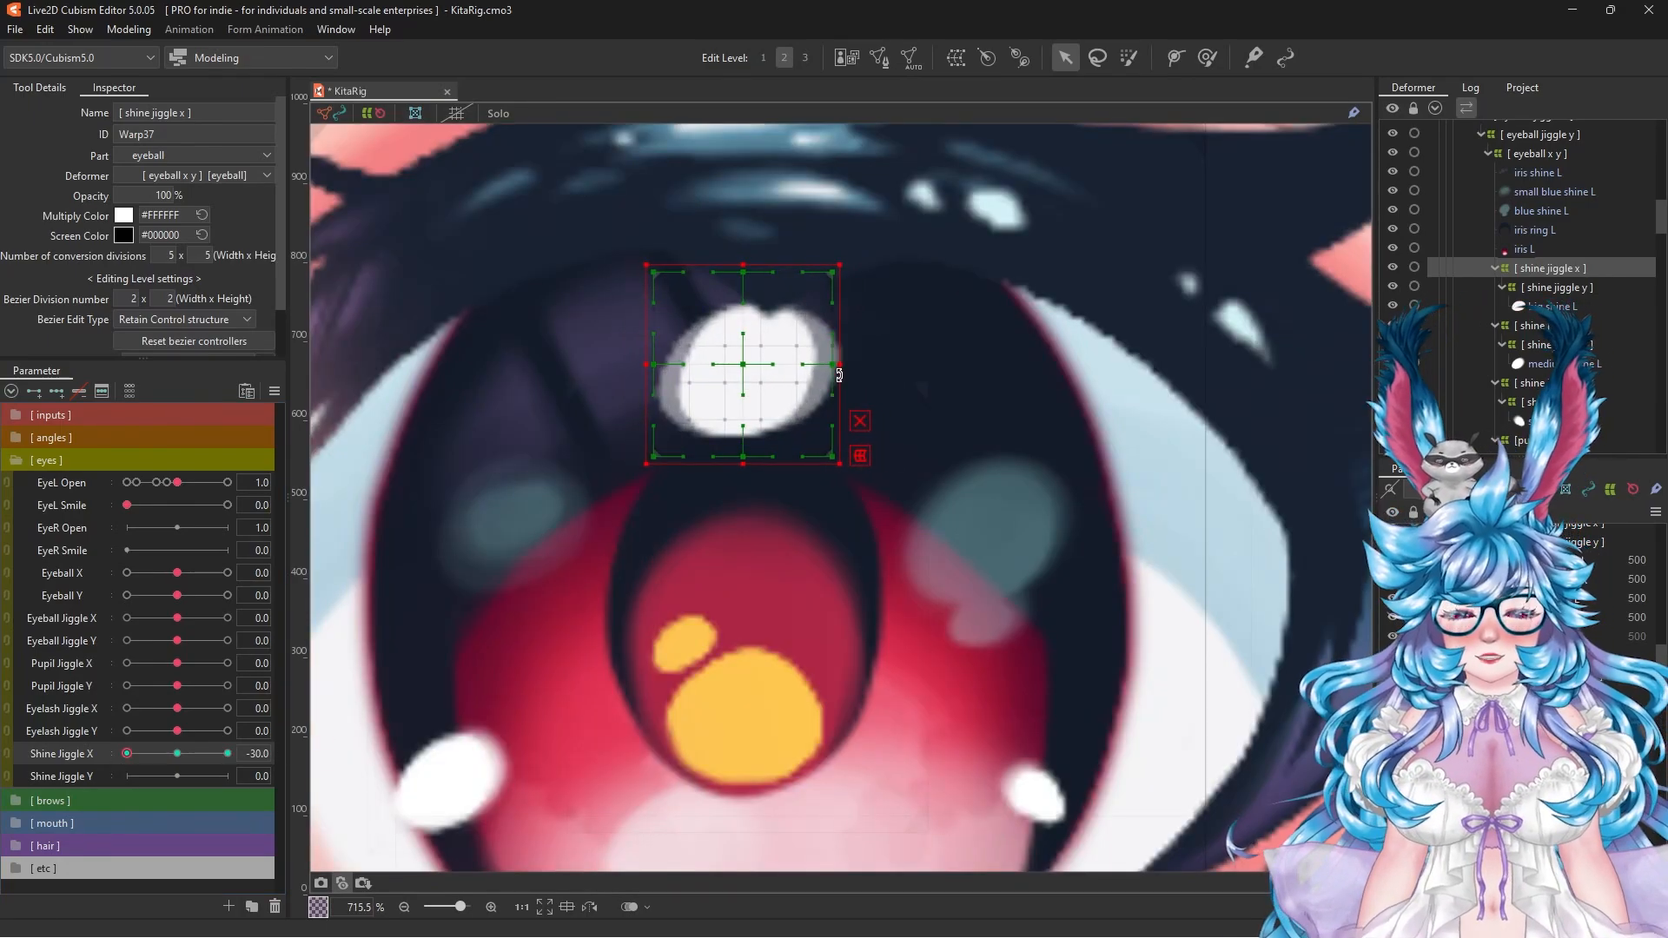
pyautogui.click(447, 773)
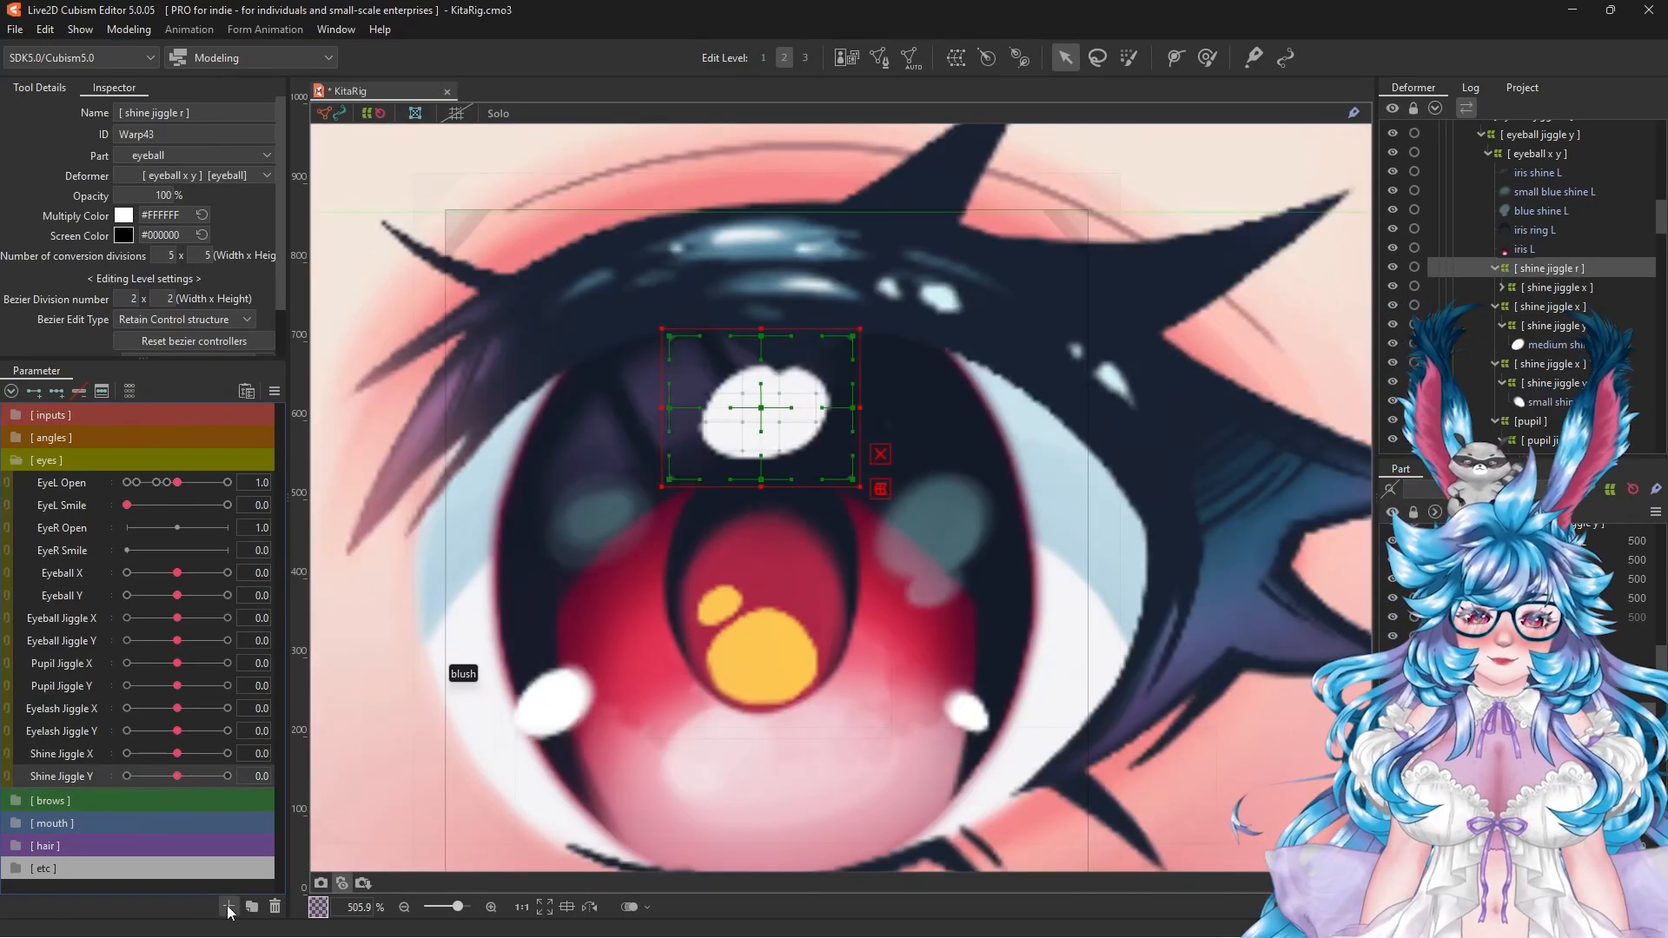
# Step: Add a new parameter named Shine Jiggle R with a matching ID
pyautogui.click(228, 906)
pyautogui.write('Shi')
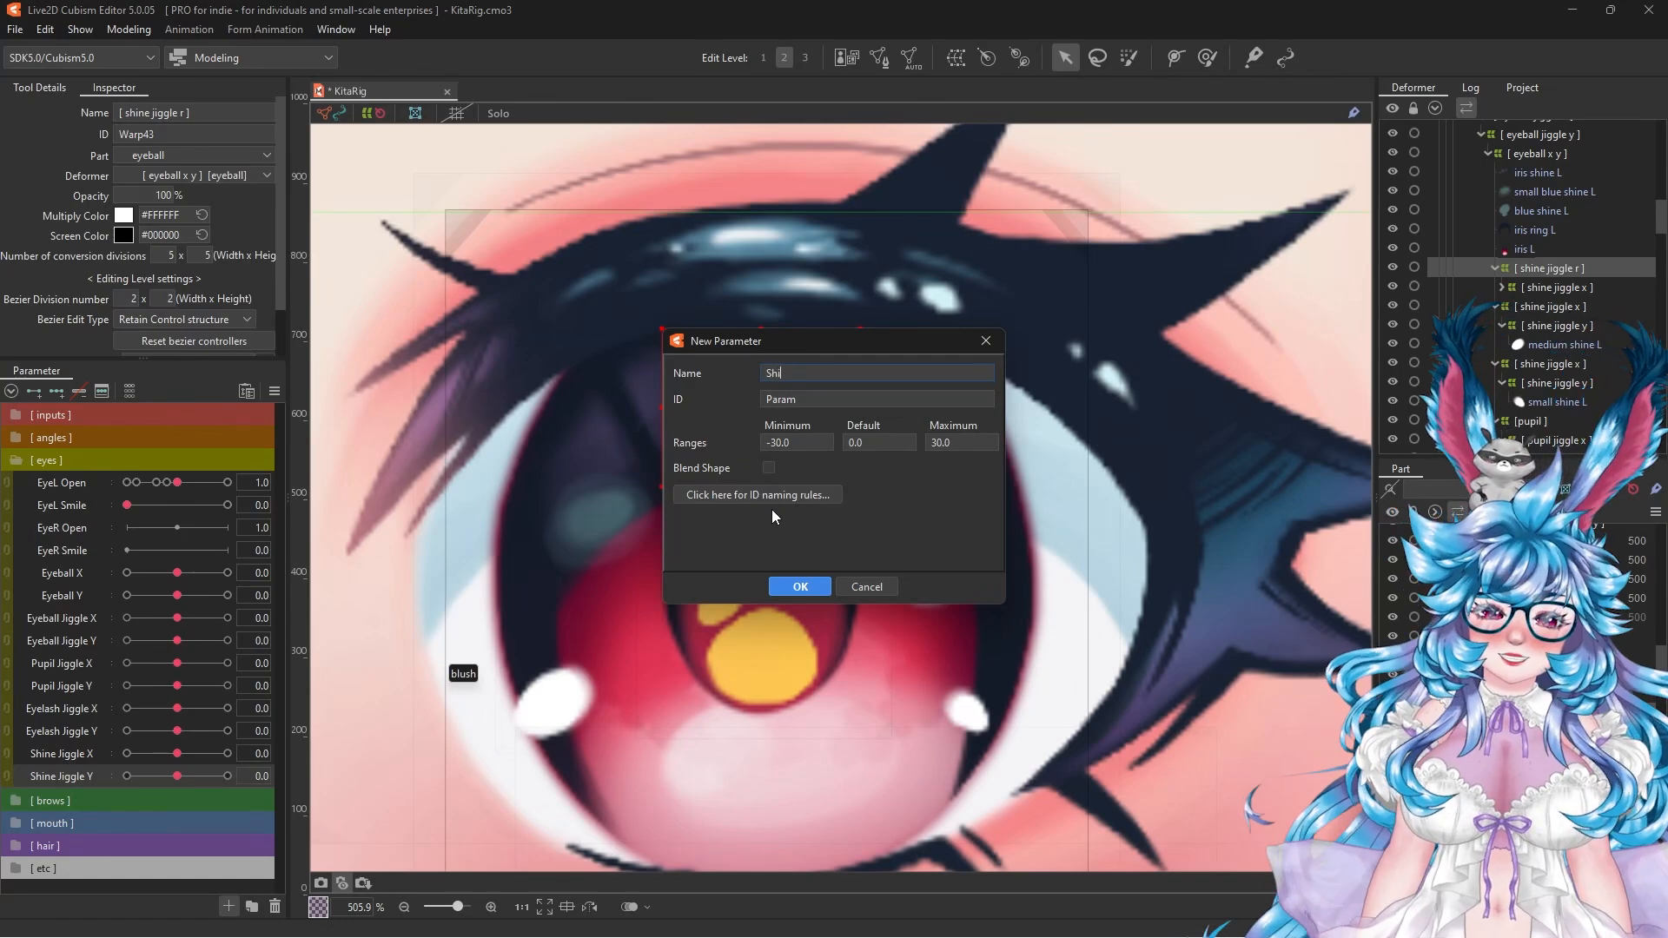
pyautogui.write('ne Jiggle R')
pyautogui.press('Tab')
pyautogui.write('Shine ')
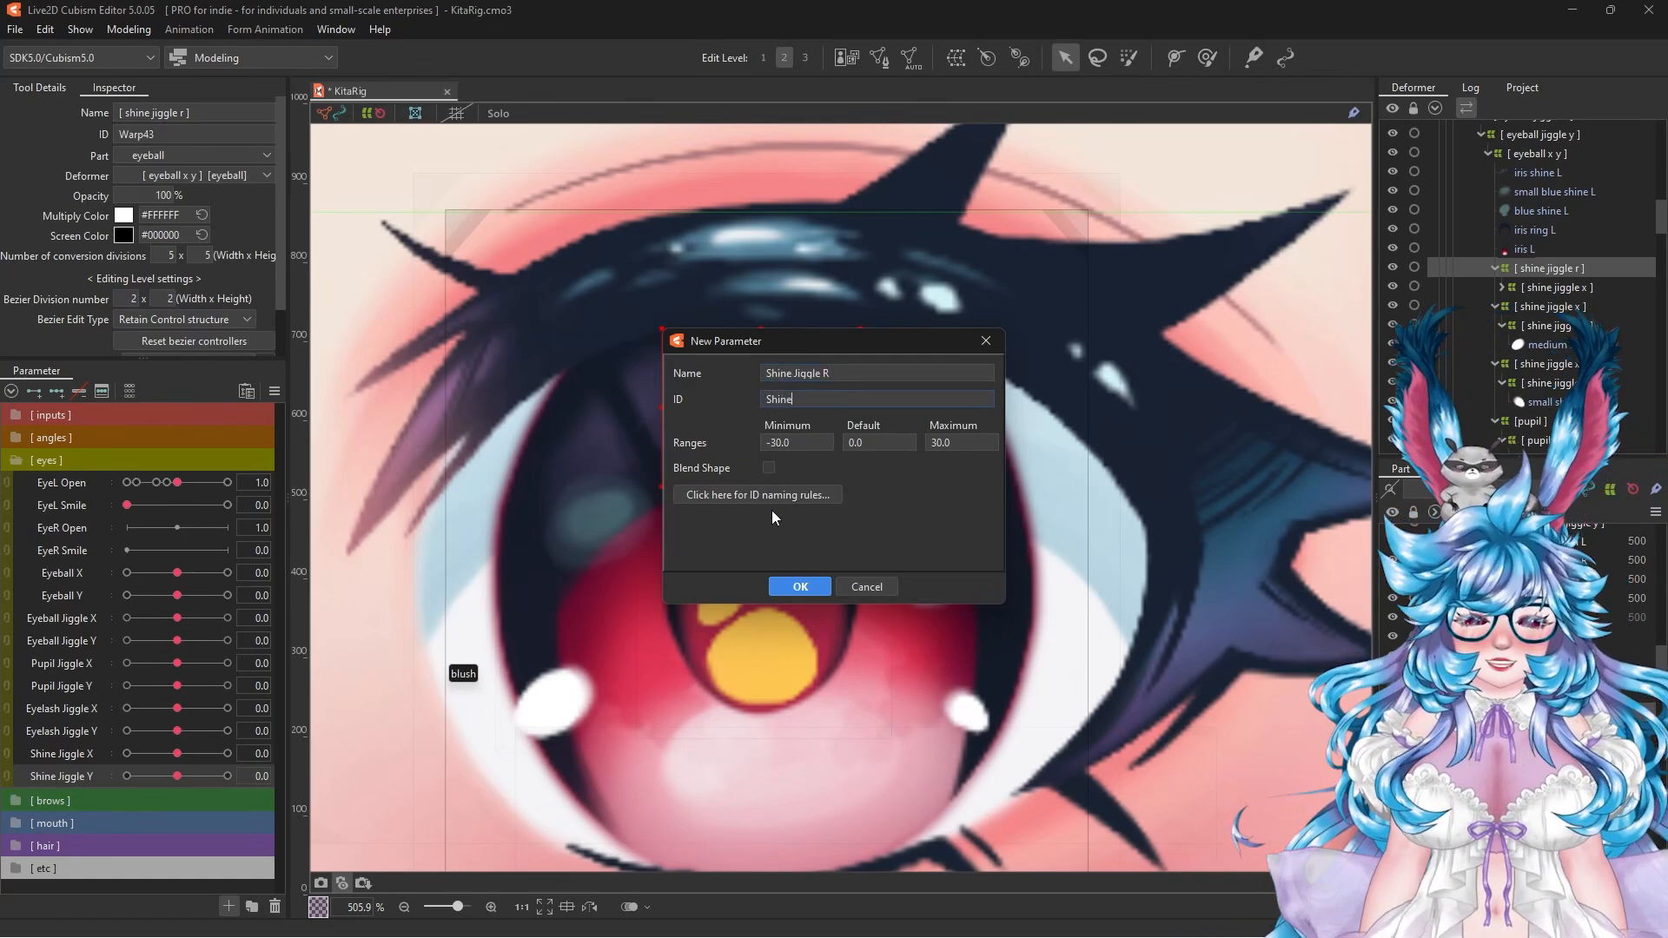
pyautogui.write('Jiggle R')
pyautogui.click(785, 584)
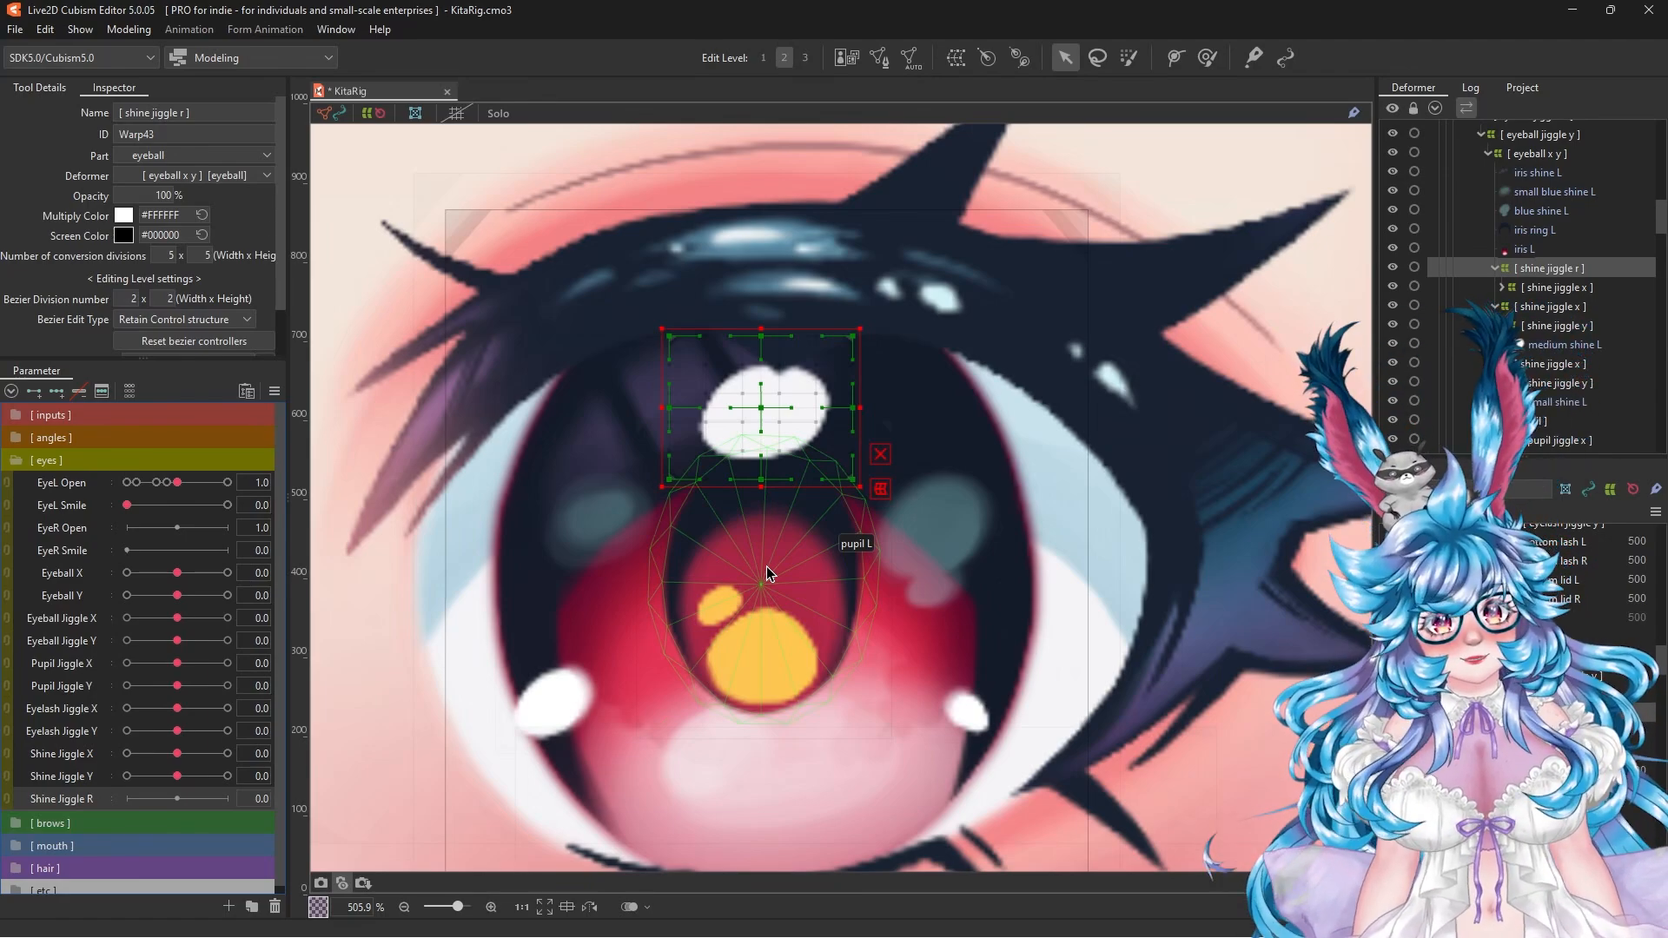
# Step: Add three Shine Jiggle R keys to the big shine's [ shine jiggle r ], rotating it clockwise and rightward at 30, counterclockwise and leftward at -30
pyautogui.click(57, 391)
pyautogui.moveTo(178, 799); pyautogui.dragTo(289, 801)
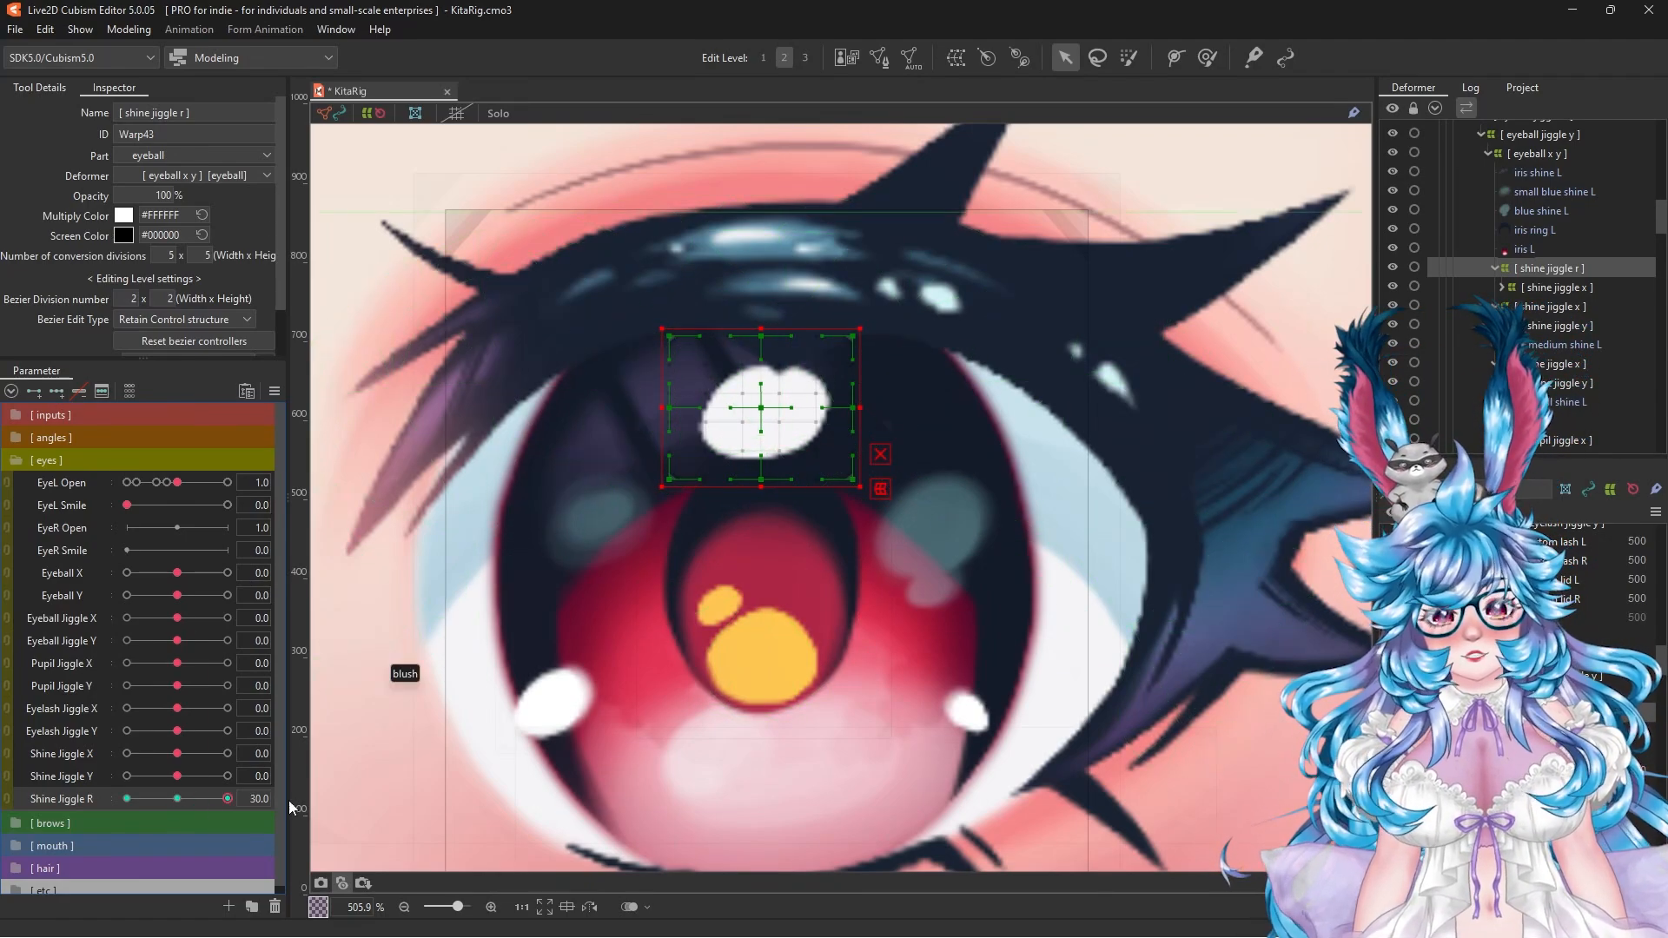
pyautogui.moveTo(878, 312); pyautogui.dragTo(891, 330)
pyautogui.moveTo(764, 412); pyautogui.dragTo(794, 412)
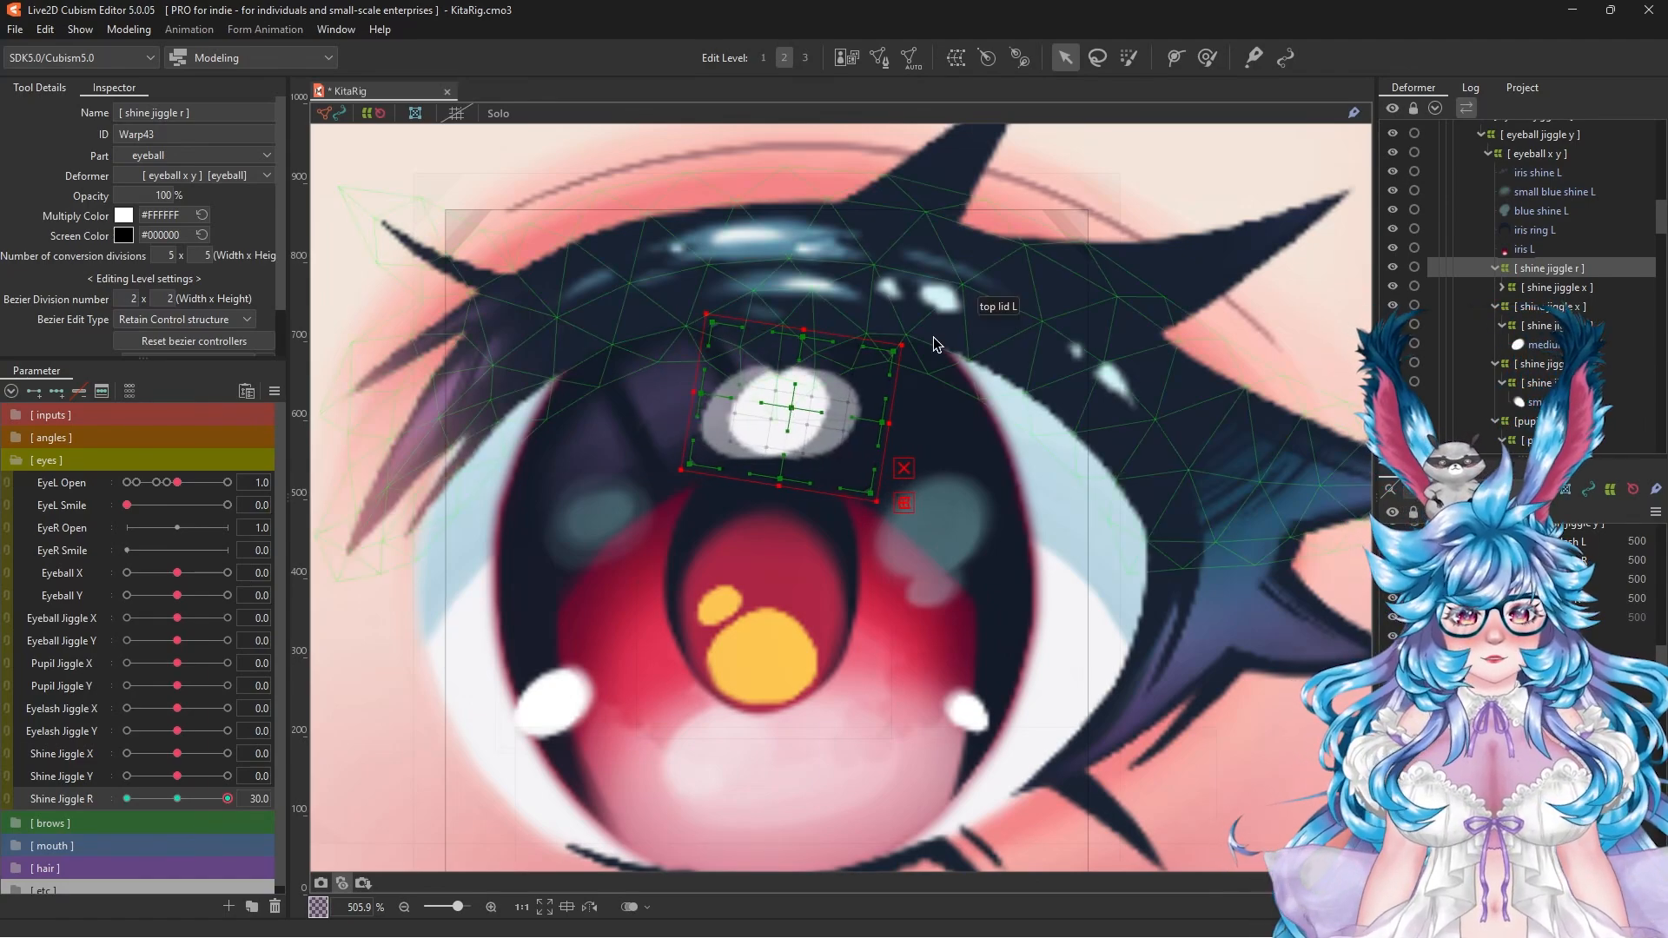
pyautogui.moveTo(909, 342); pyautogui.dragTo(911, 347)
pyautogui.moveTo(226, 798); pyautogui.dragTo(96, 839)
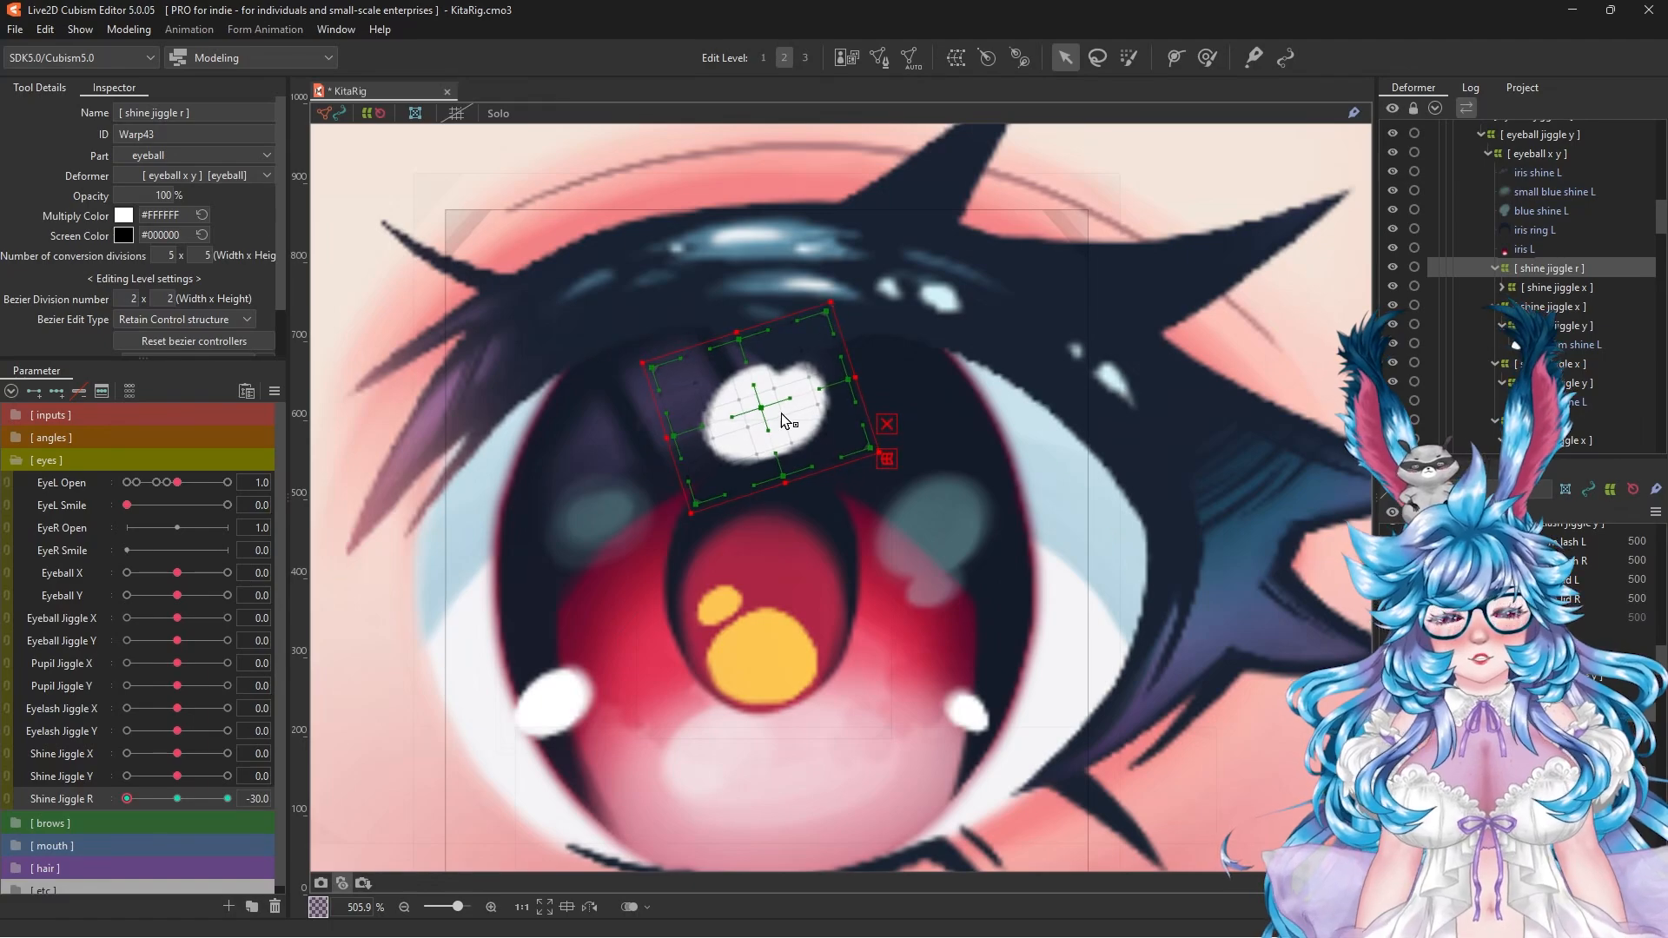
pyautogui.moveTo(787, 421); pyautogui.dragTo(725, 434)
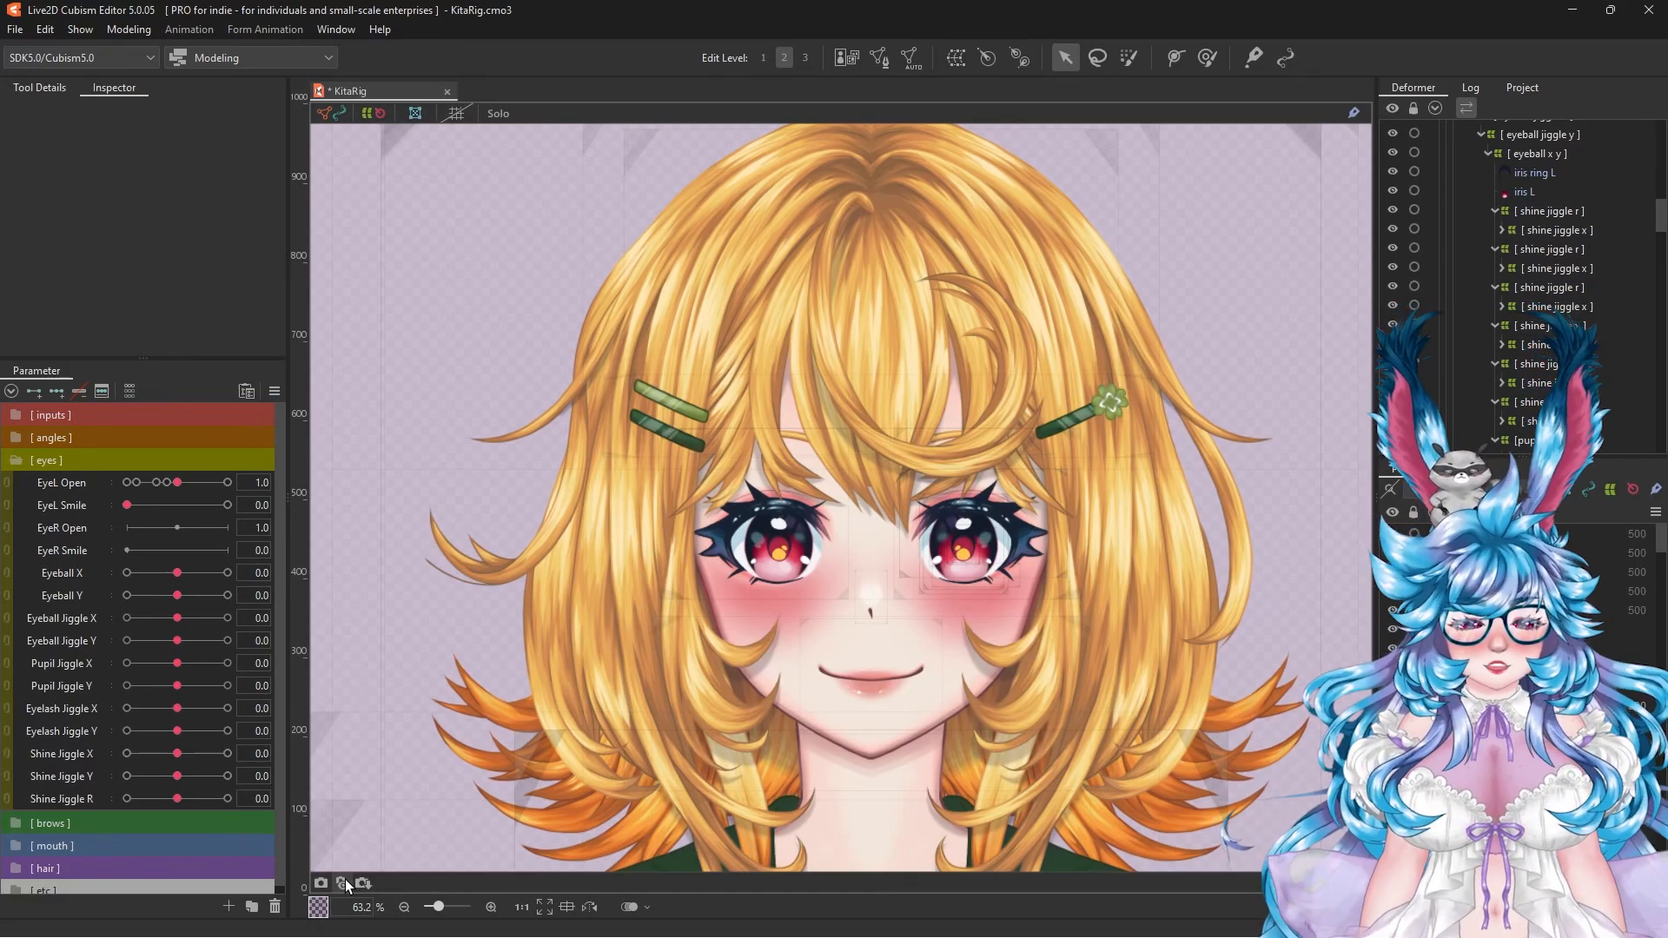
# Step: Enable eye blinking for EyeL Open and EyeR Open in the eye blinking and lip-sync settings
pyautogui.click(134, 29)
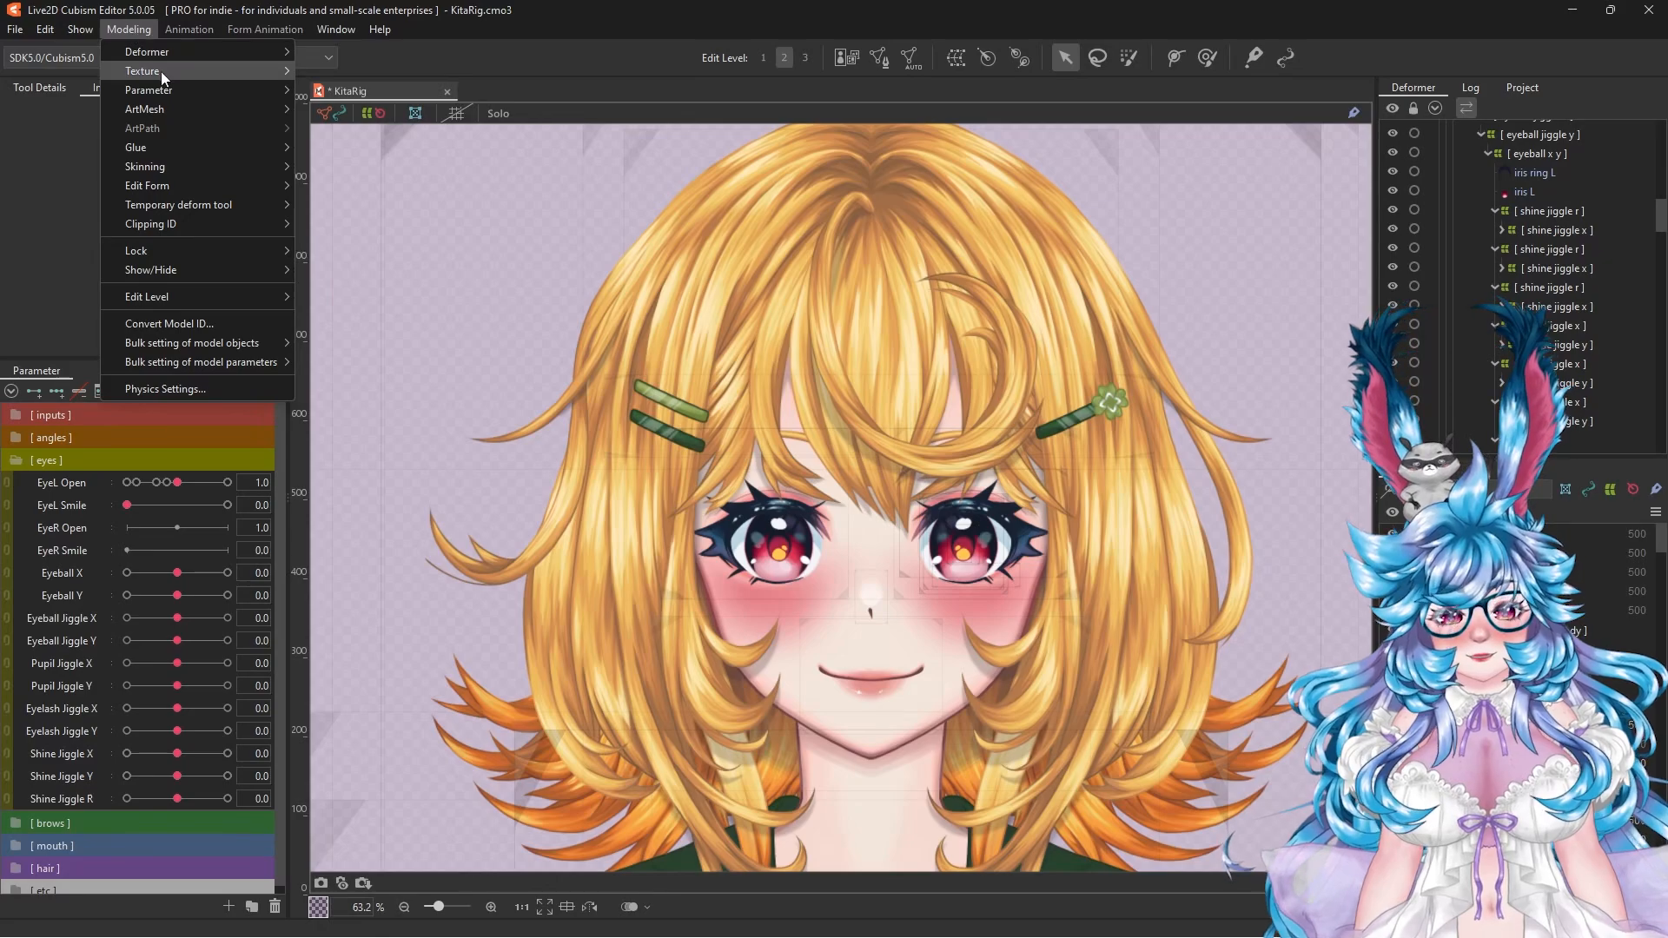
pyautogui.moveTo(168, 88)
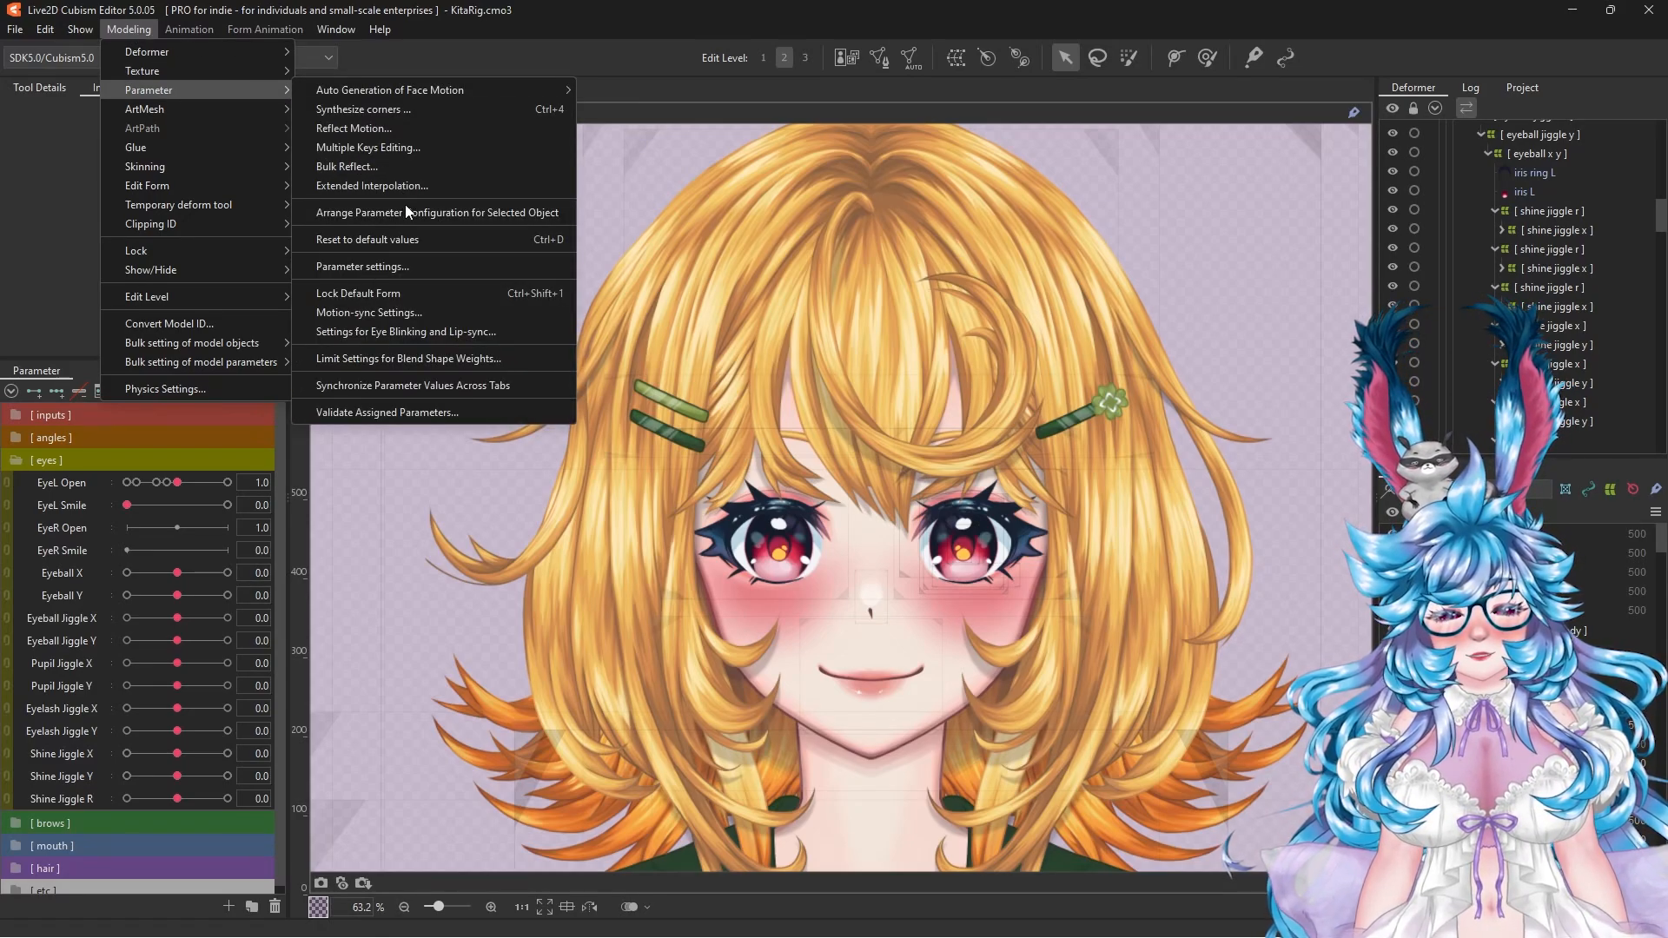
pyautogui.click(403, 333)
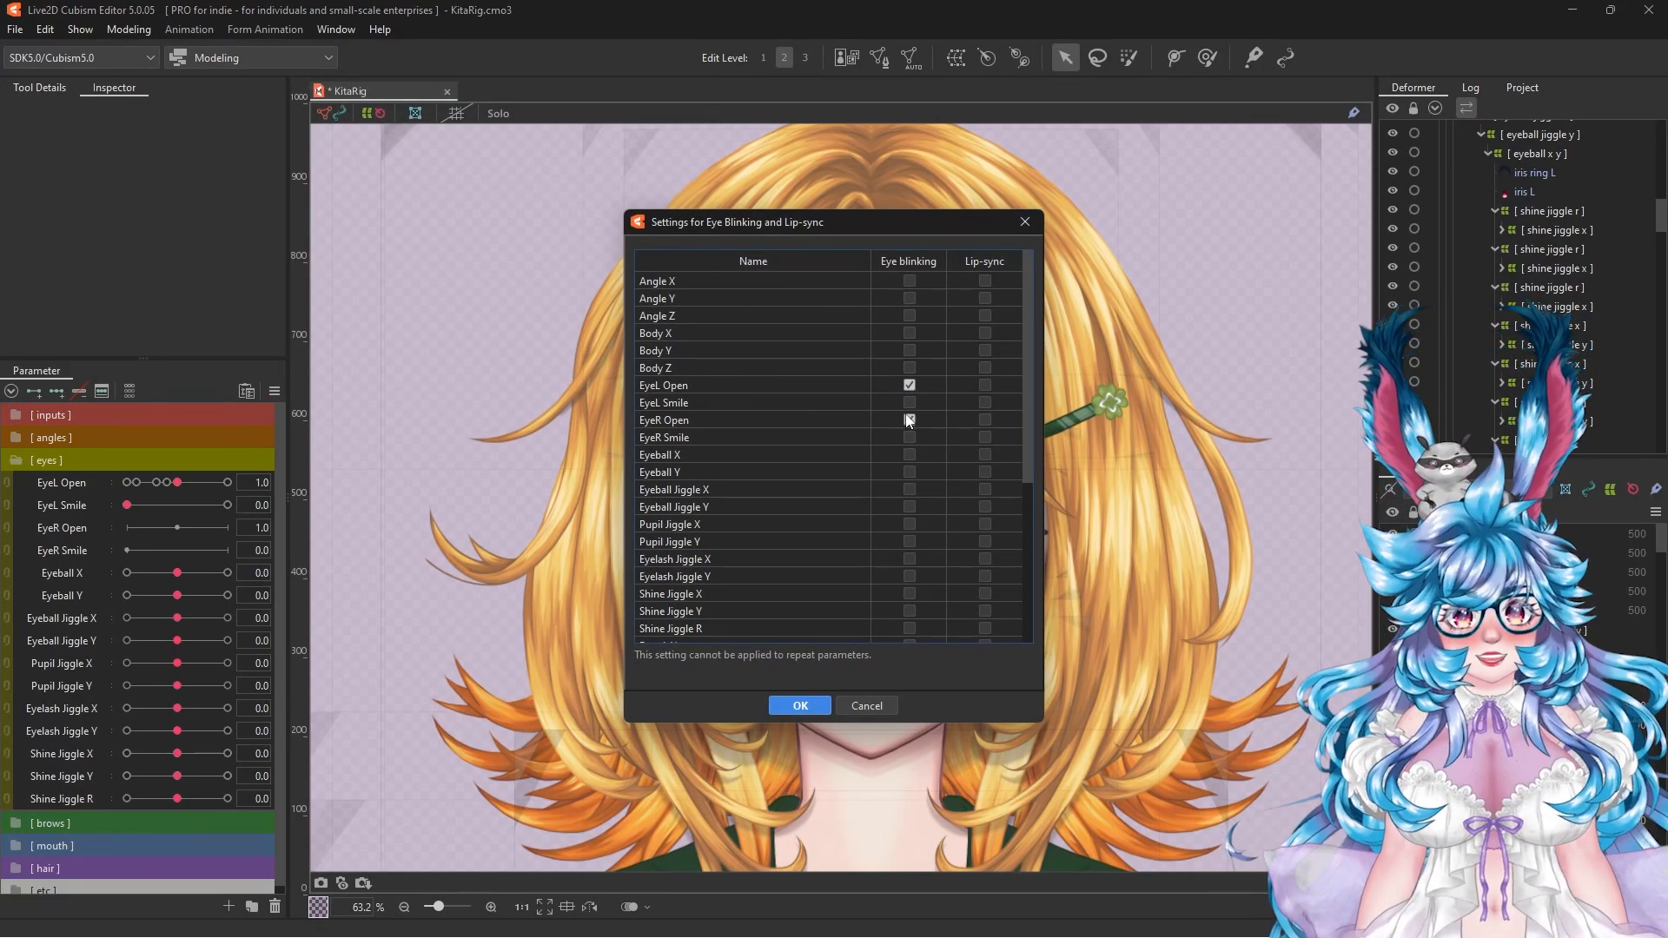
pyautogui.click(822, 705)
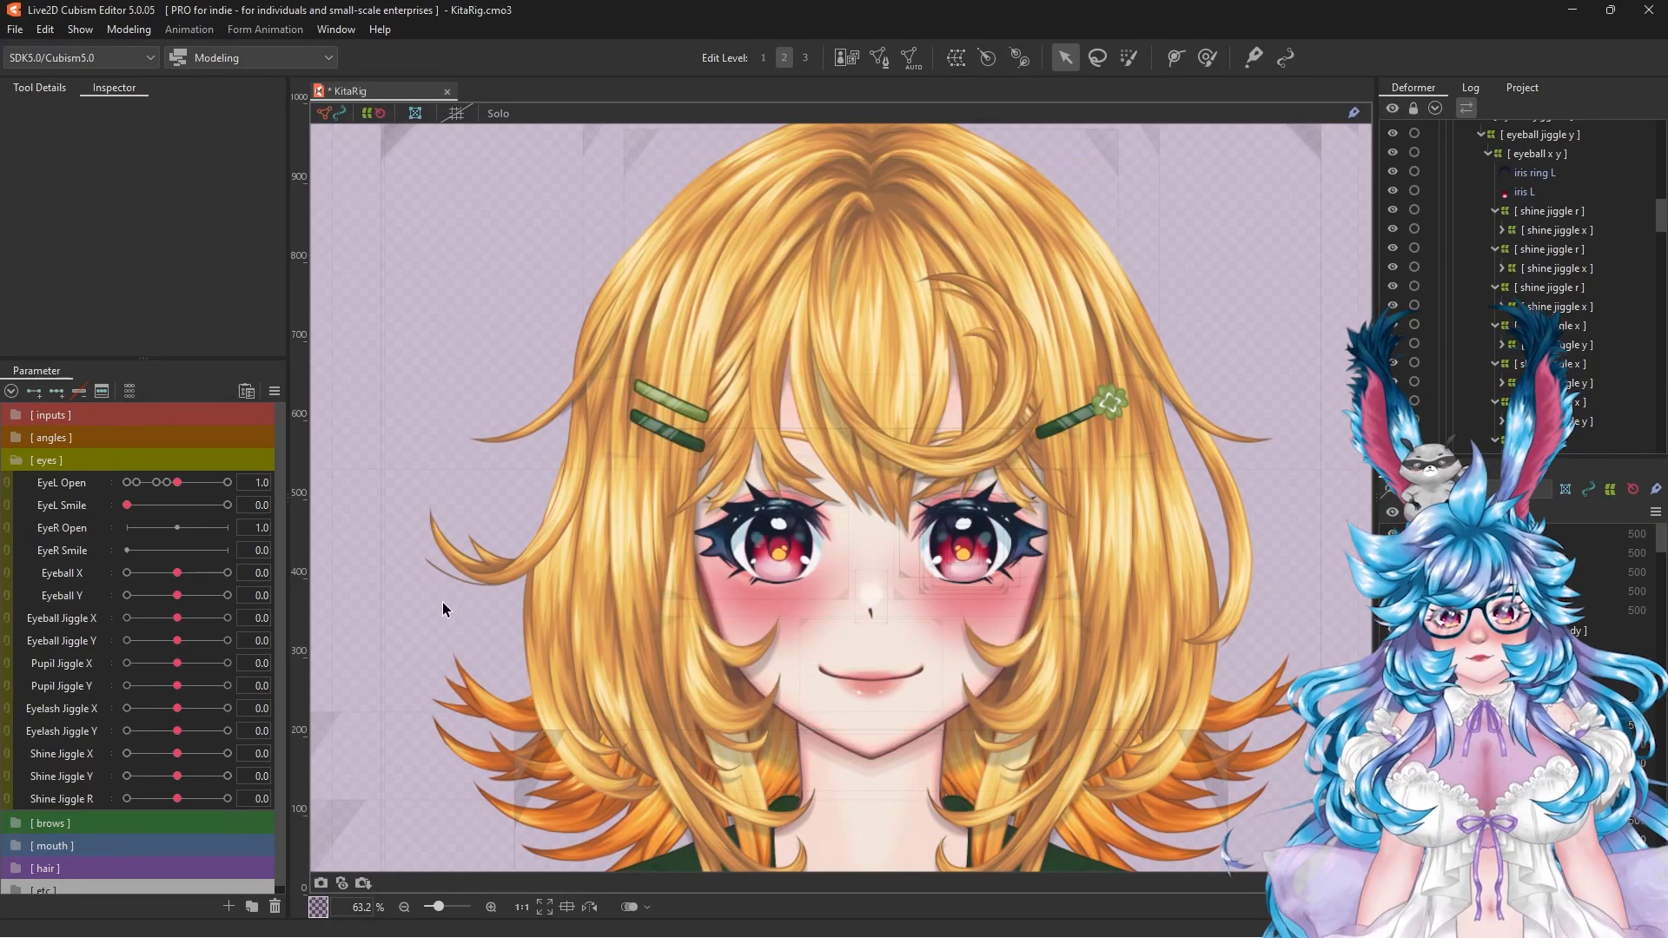
# Step: Open the physics settings and frame the model preview closely on the face
pyautogui.click(127, 30)
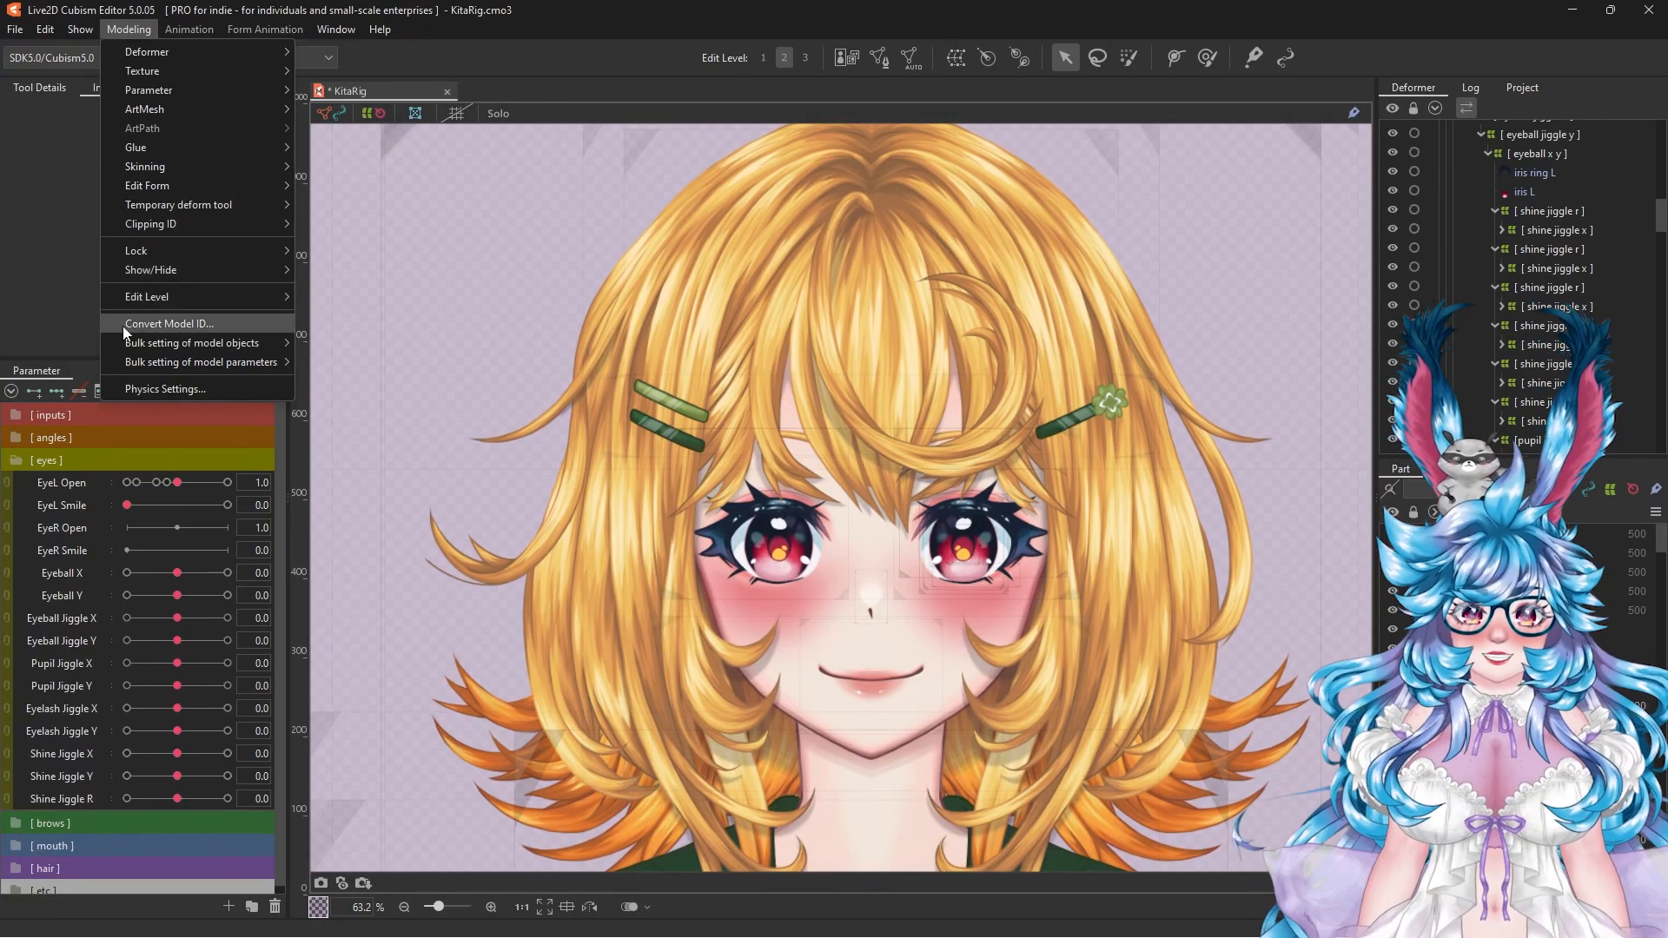
pyautogui.click(132, 387)
pyautogui.scroll(6, 1190, 251)
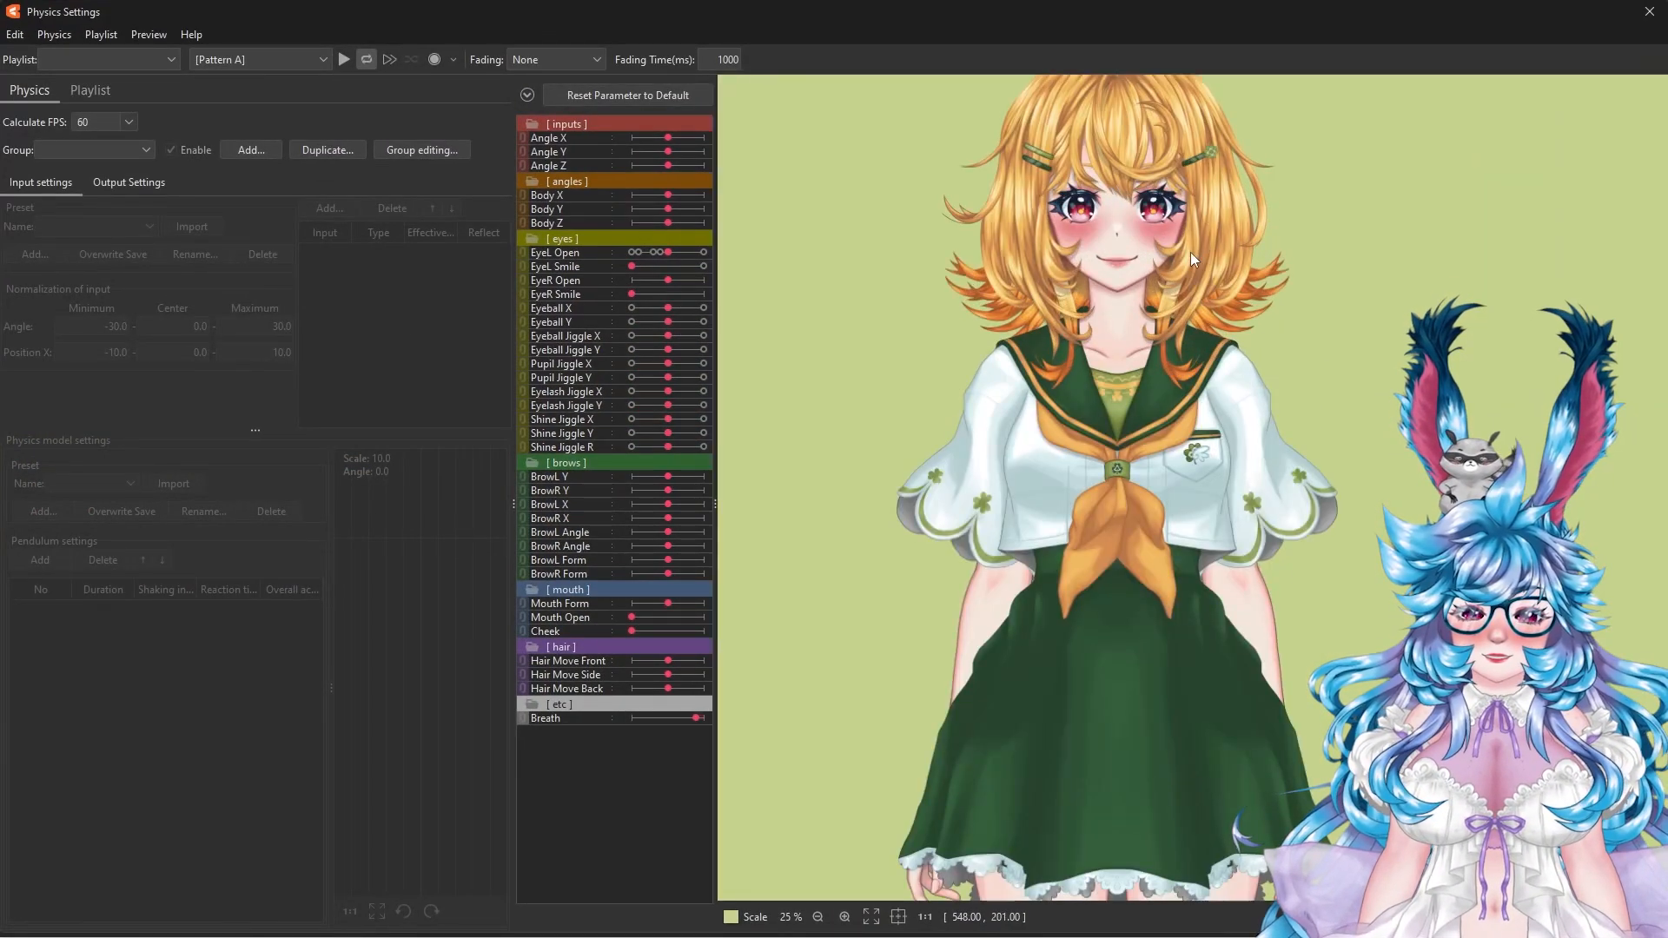
pyautogui.moveTo(1160, 191); pyautogui.dragTo(1357, 558)
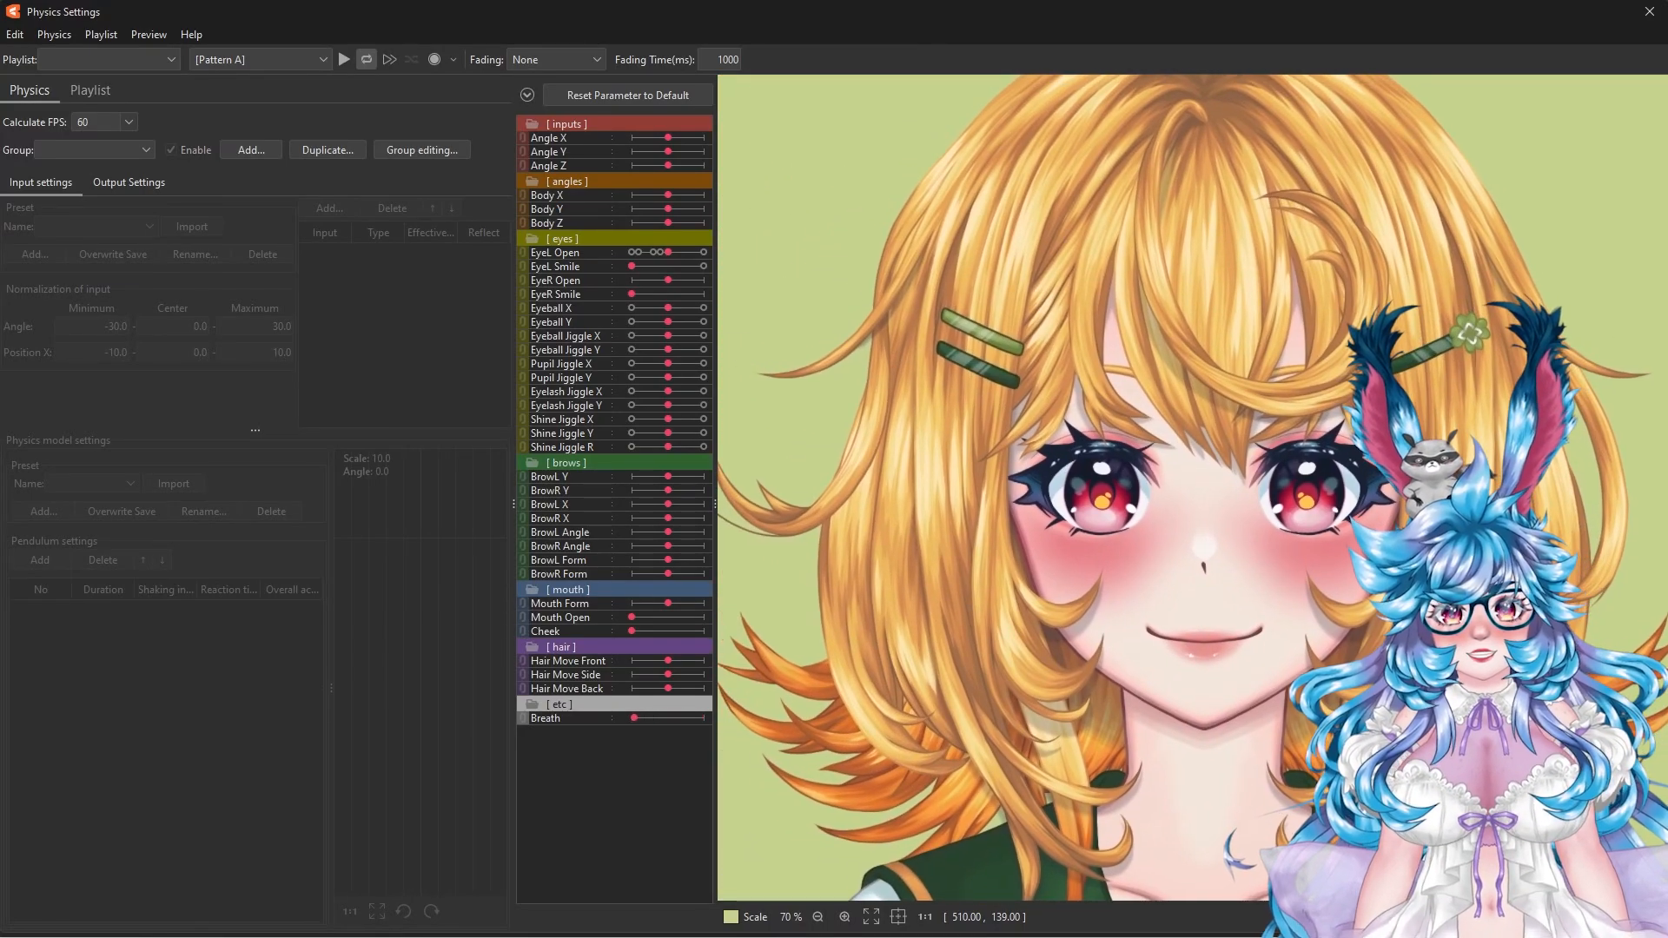
pyautogui.scroll(3, 1354, 533)
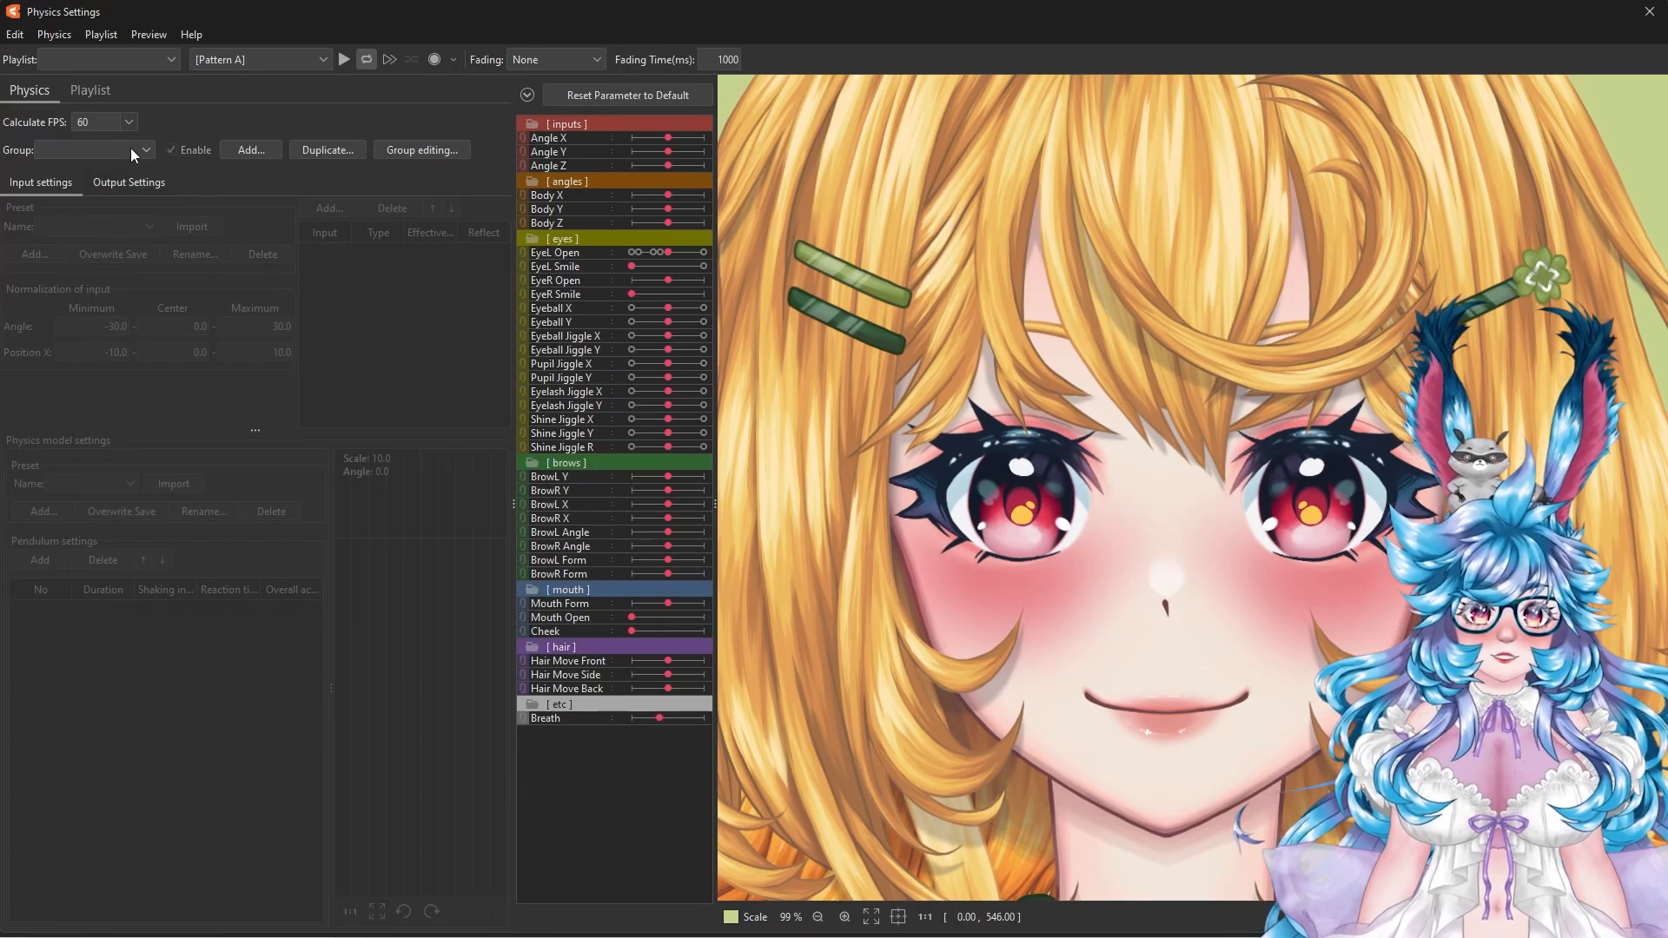
# Step: Add a physics group named "eyeball jiggle" without any input or physics model preset
pyautogui.click(119, 155)
pyautogui.click(119, 155)
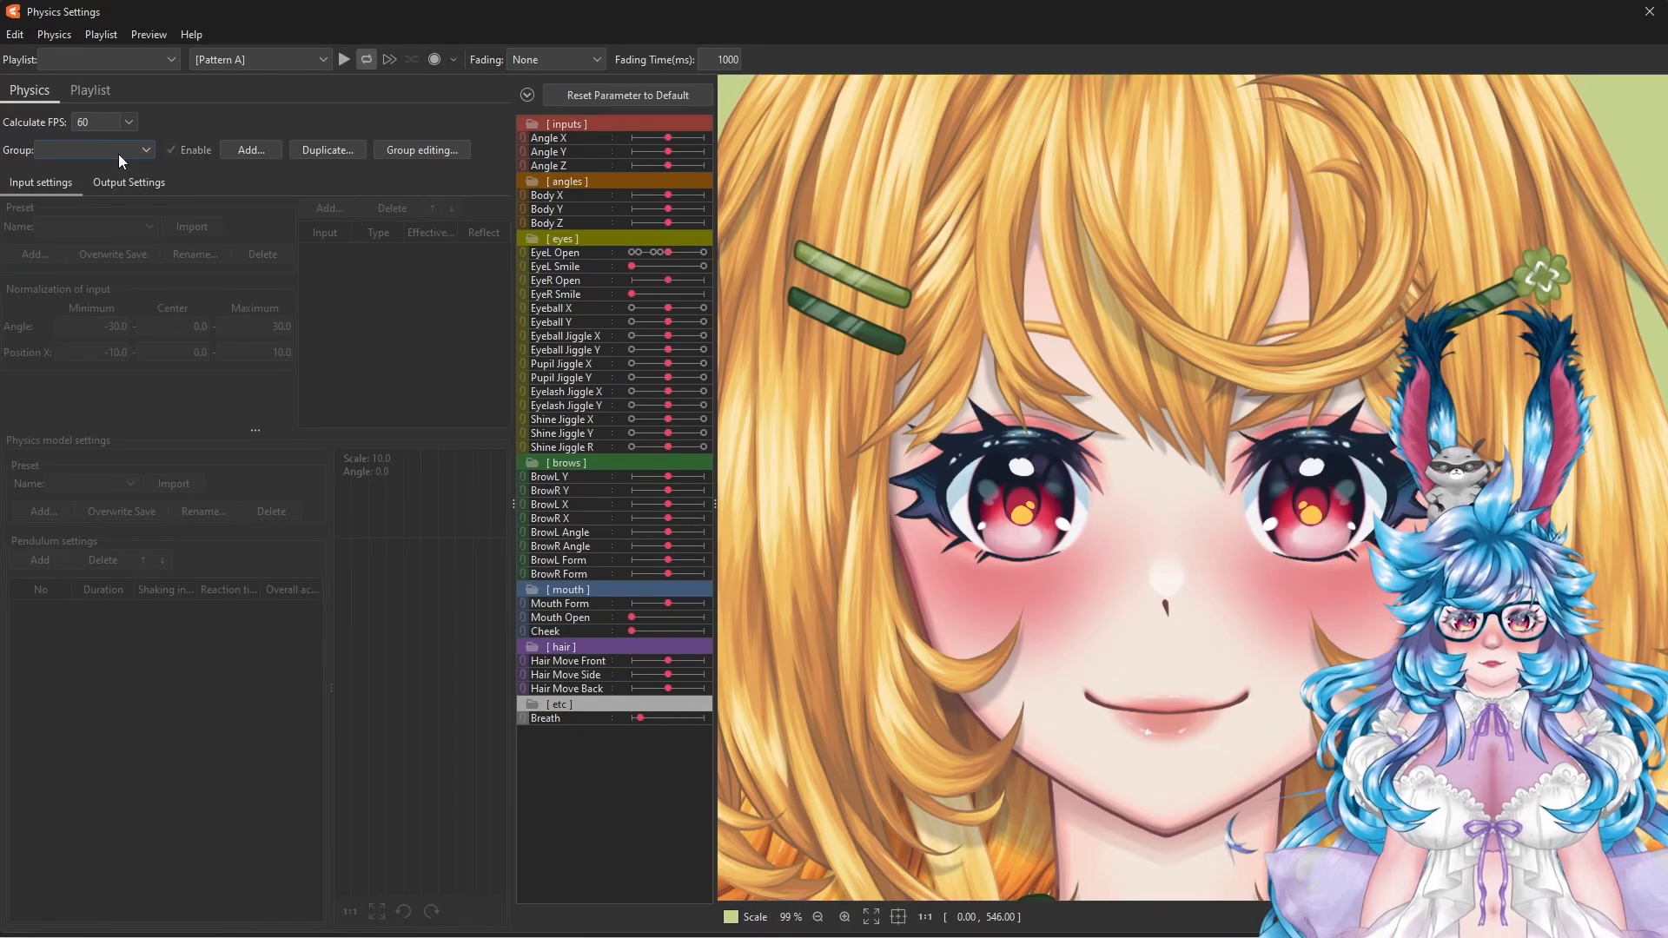
pyautogui.click(240, 156)
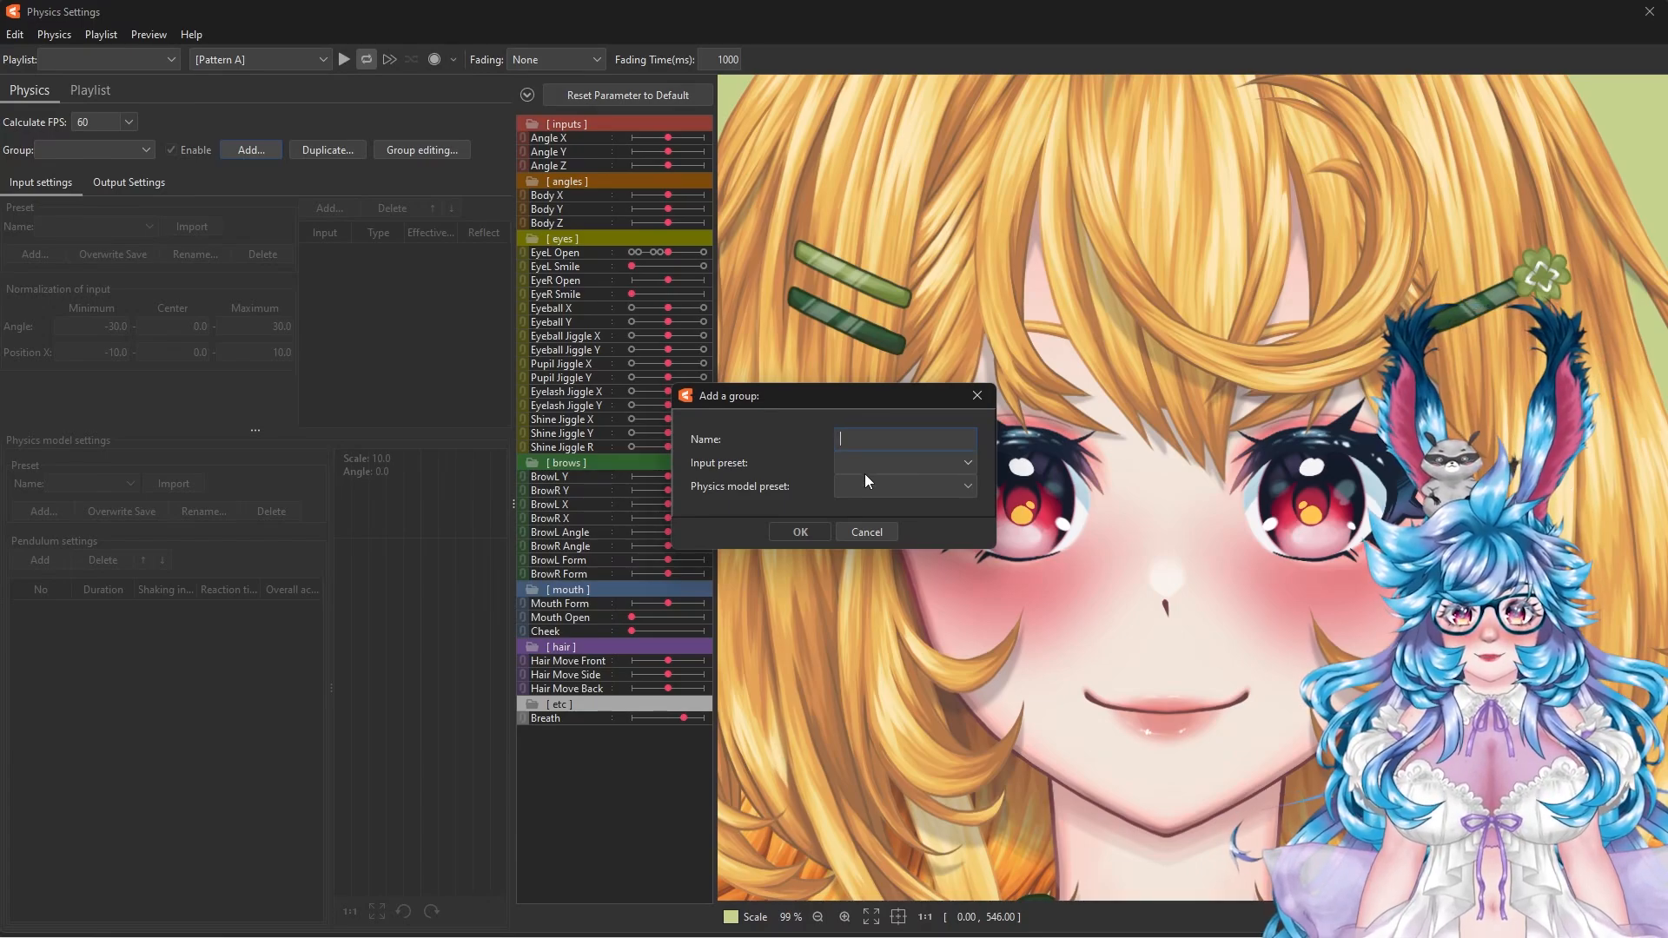
pyautogui.write('eyeball jiggle')
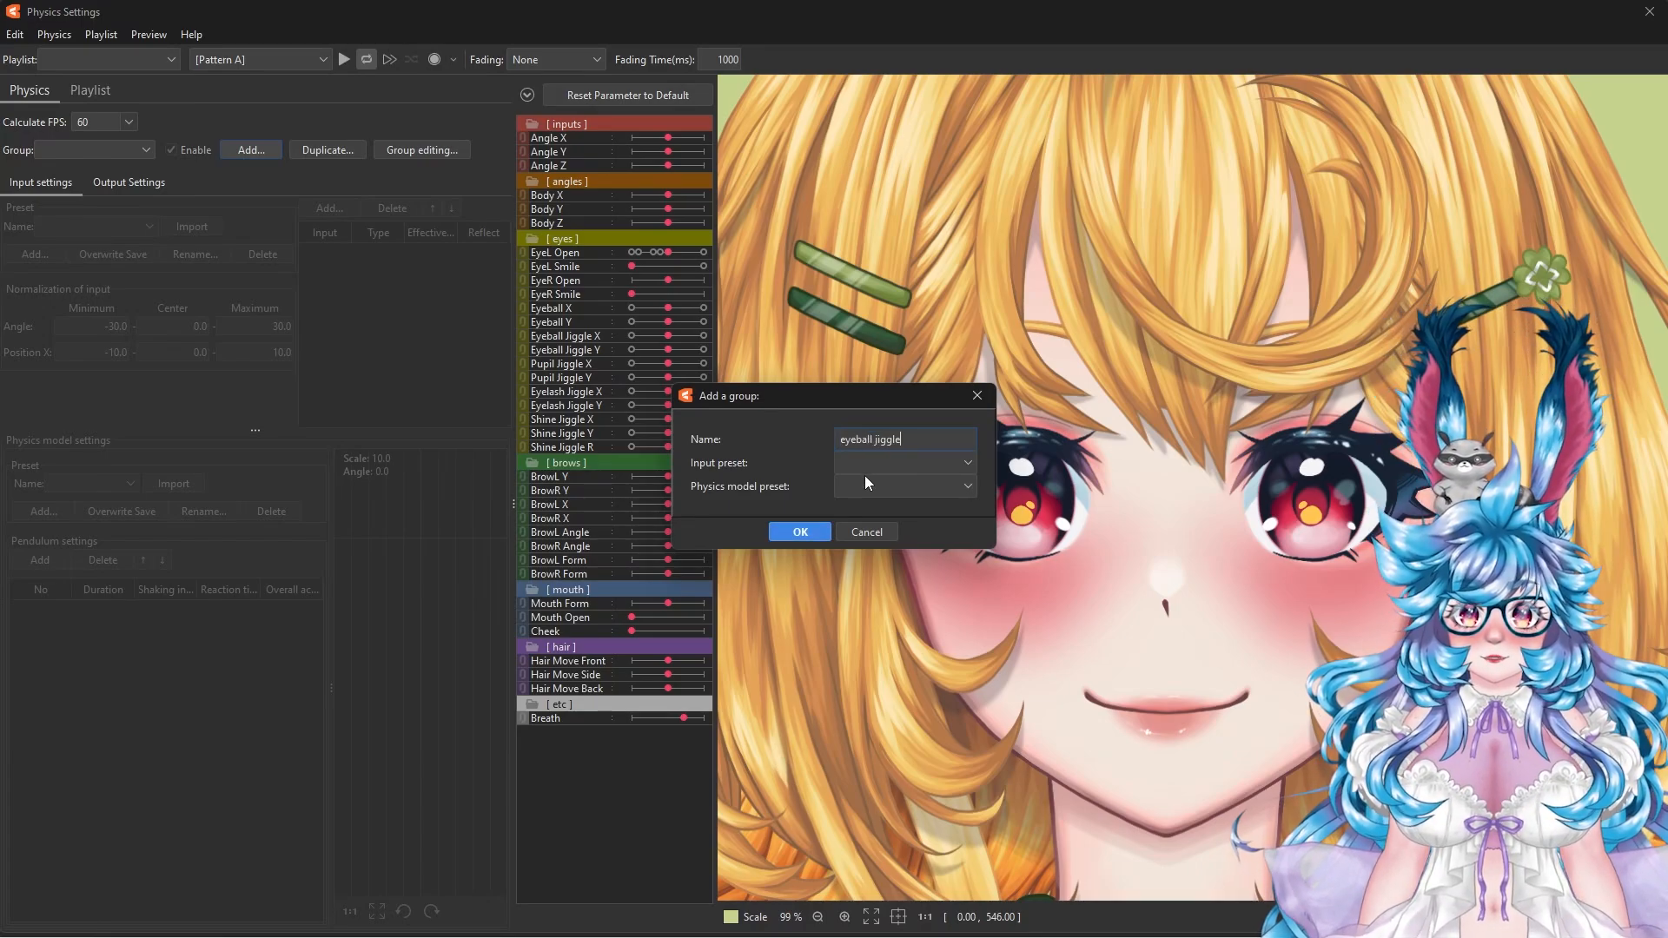
pyautogui.click(793, 530)
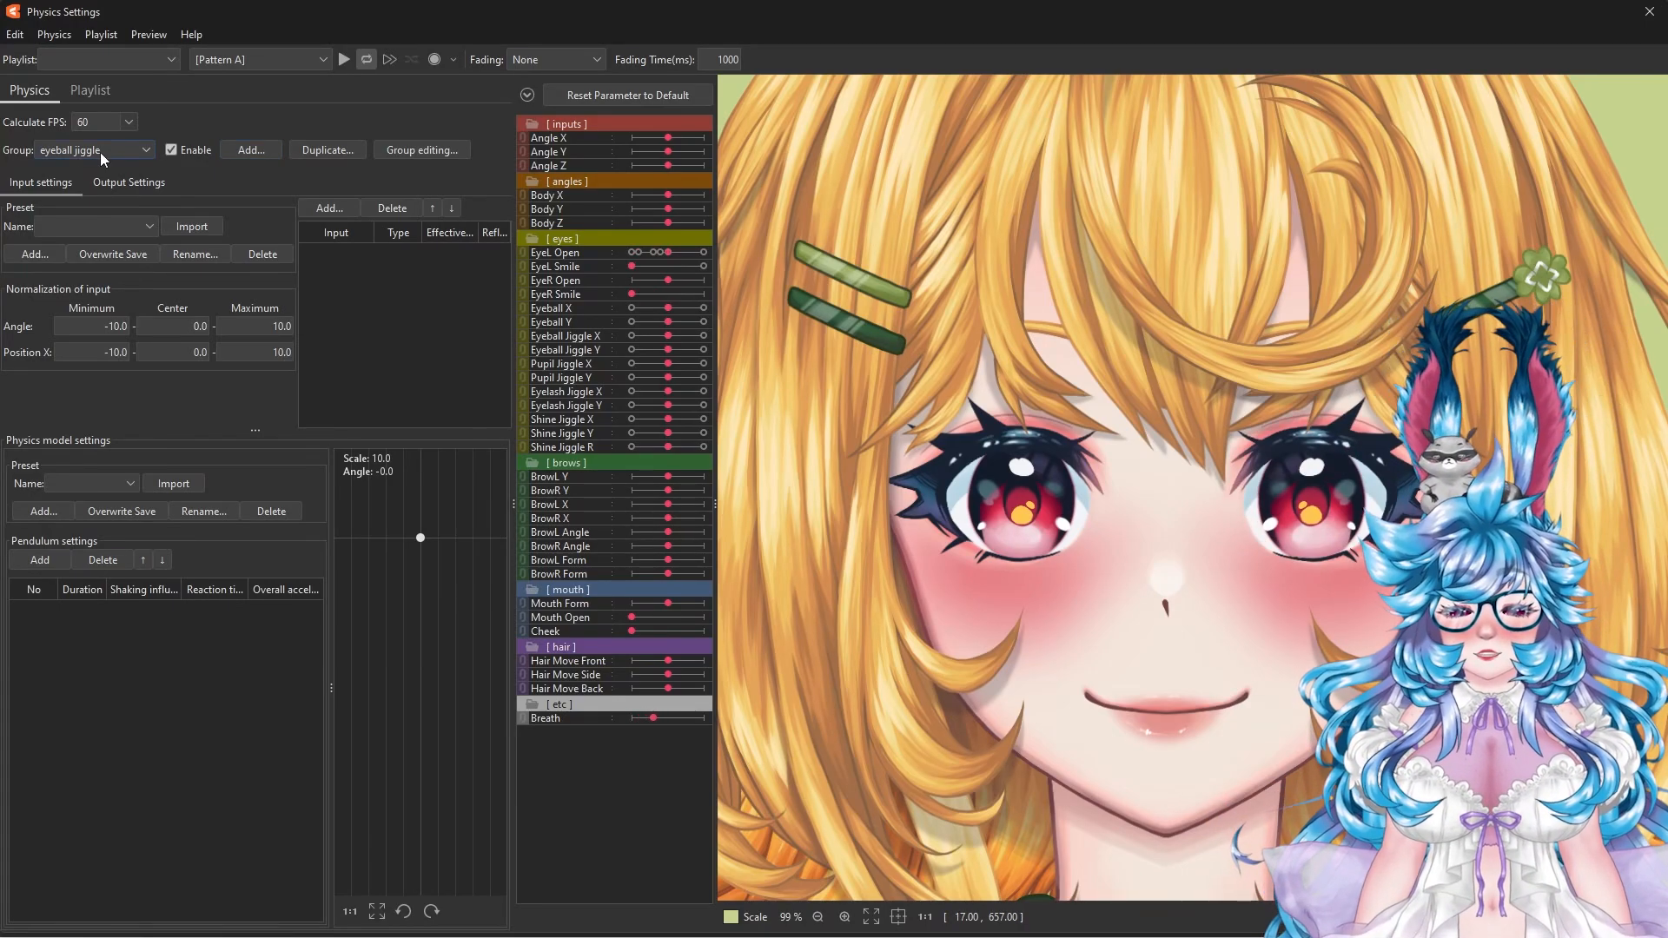
# Step: Add EyeL Open and EyeR Open as inputs of the eyeball jiggle group, each with an effectiveness of 50
pyautogui.click(334, 208)
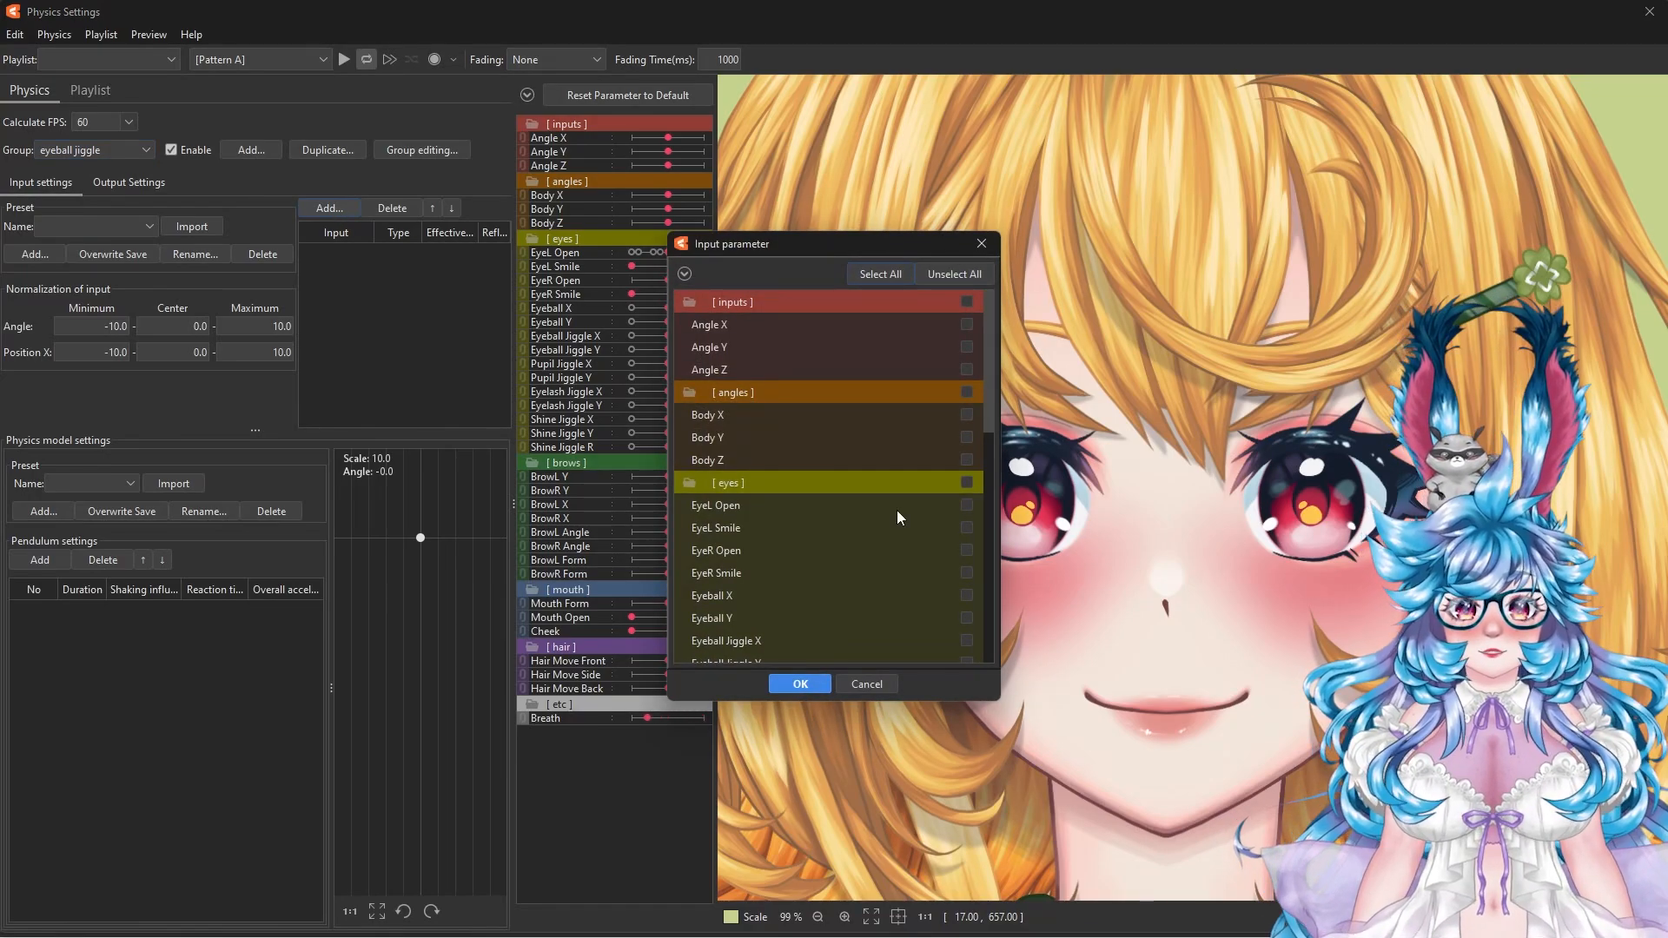
pyautogui.click(966, 505)
pyautogui.click(964, 550)
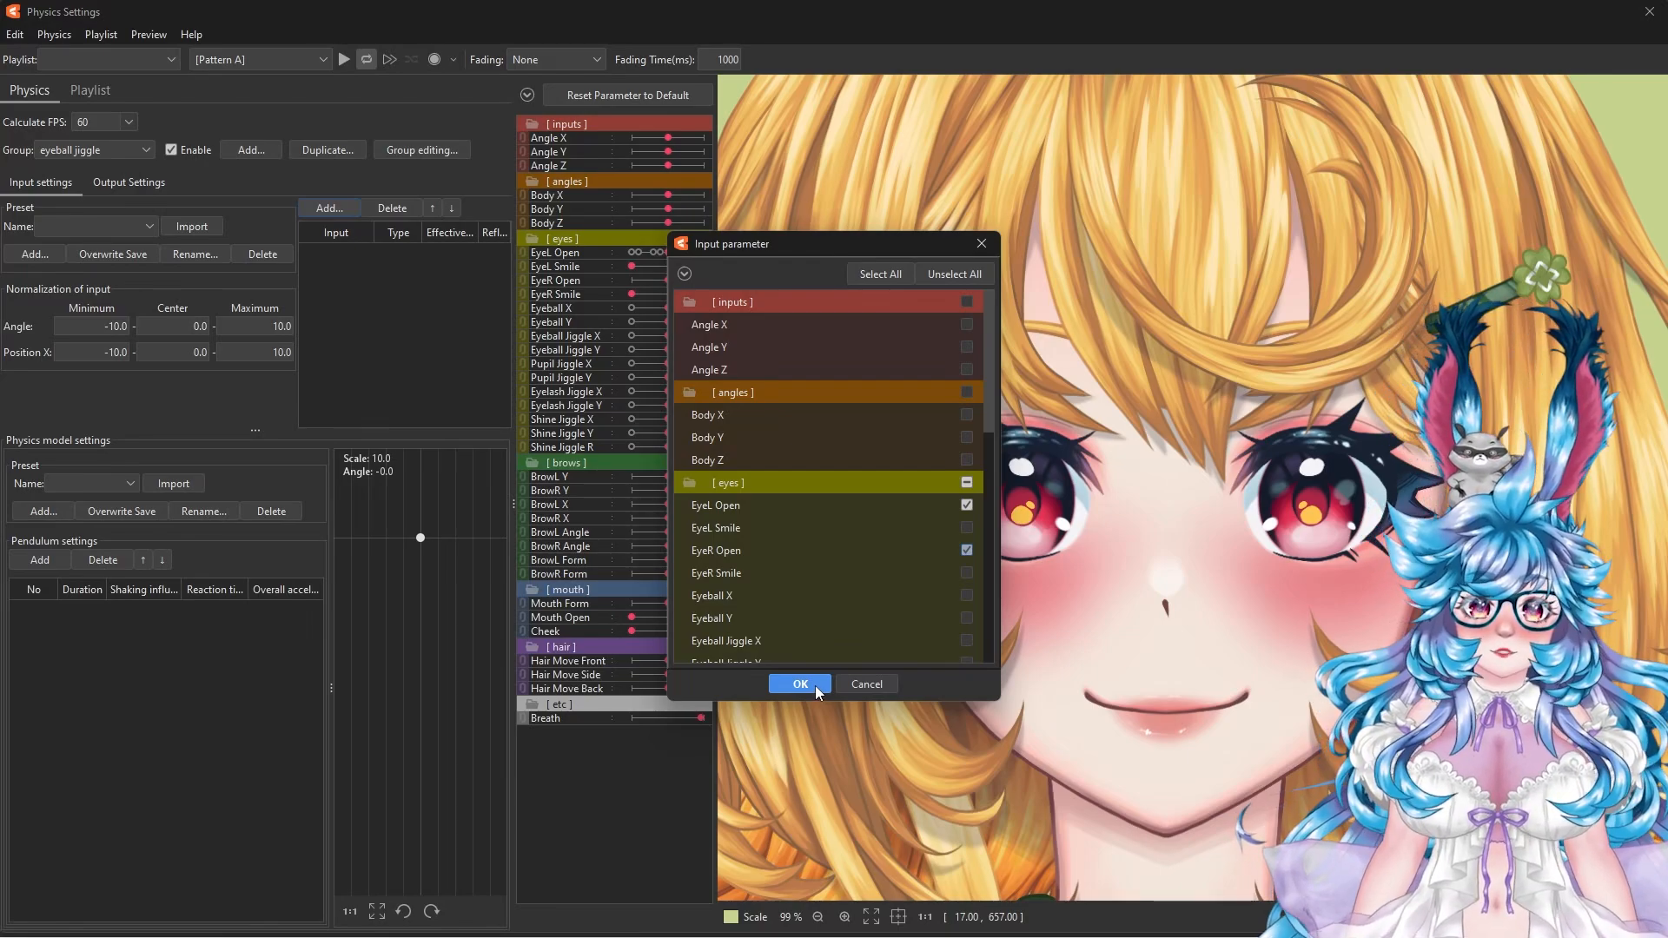
pyautogui.click(799, 684)
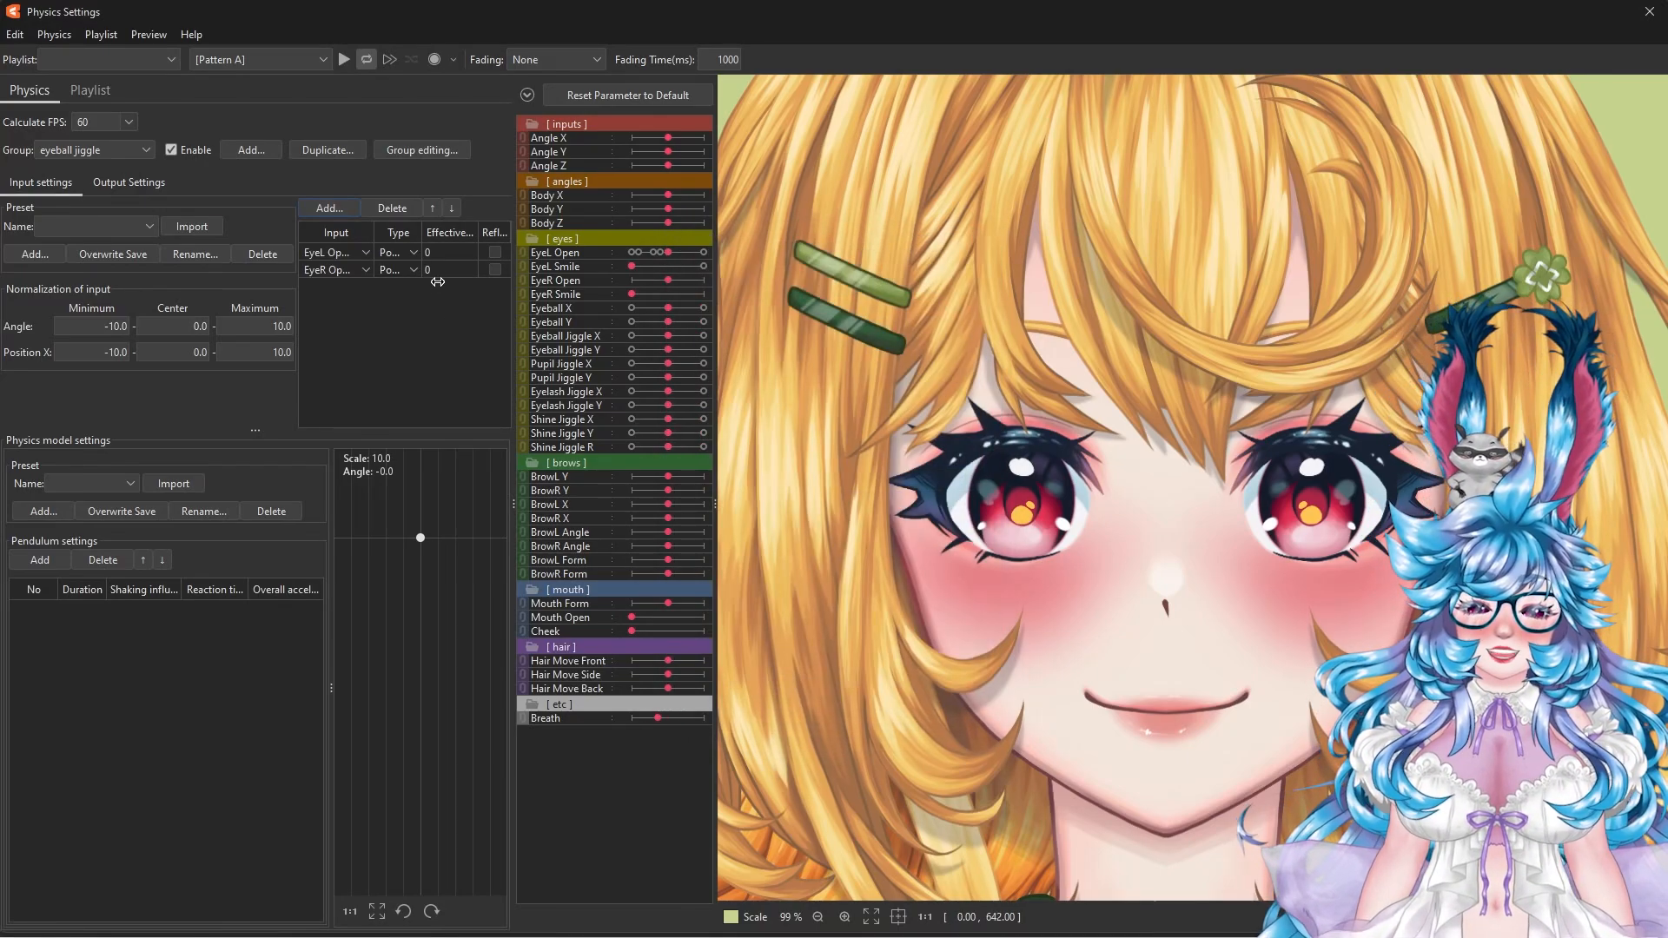
pyautogui.doubleClick(440, 251)
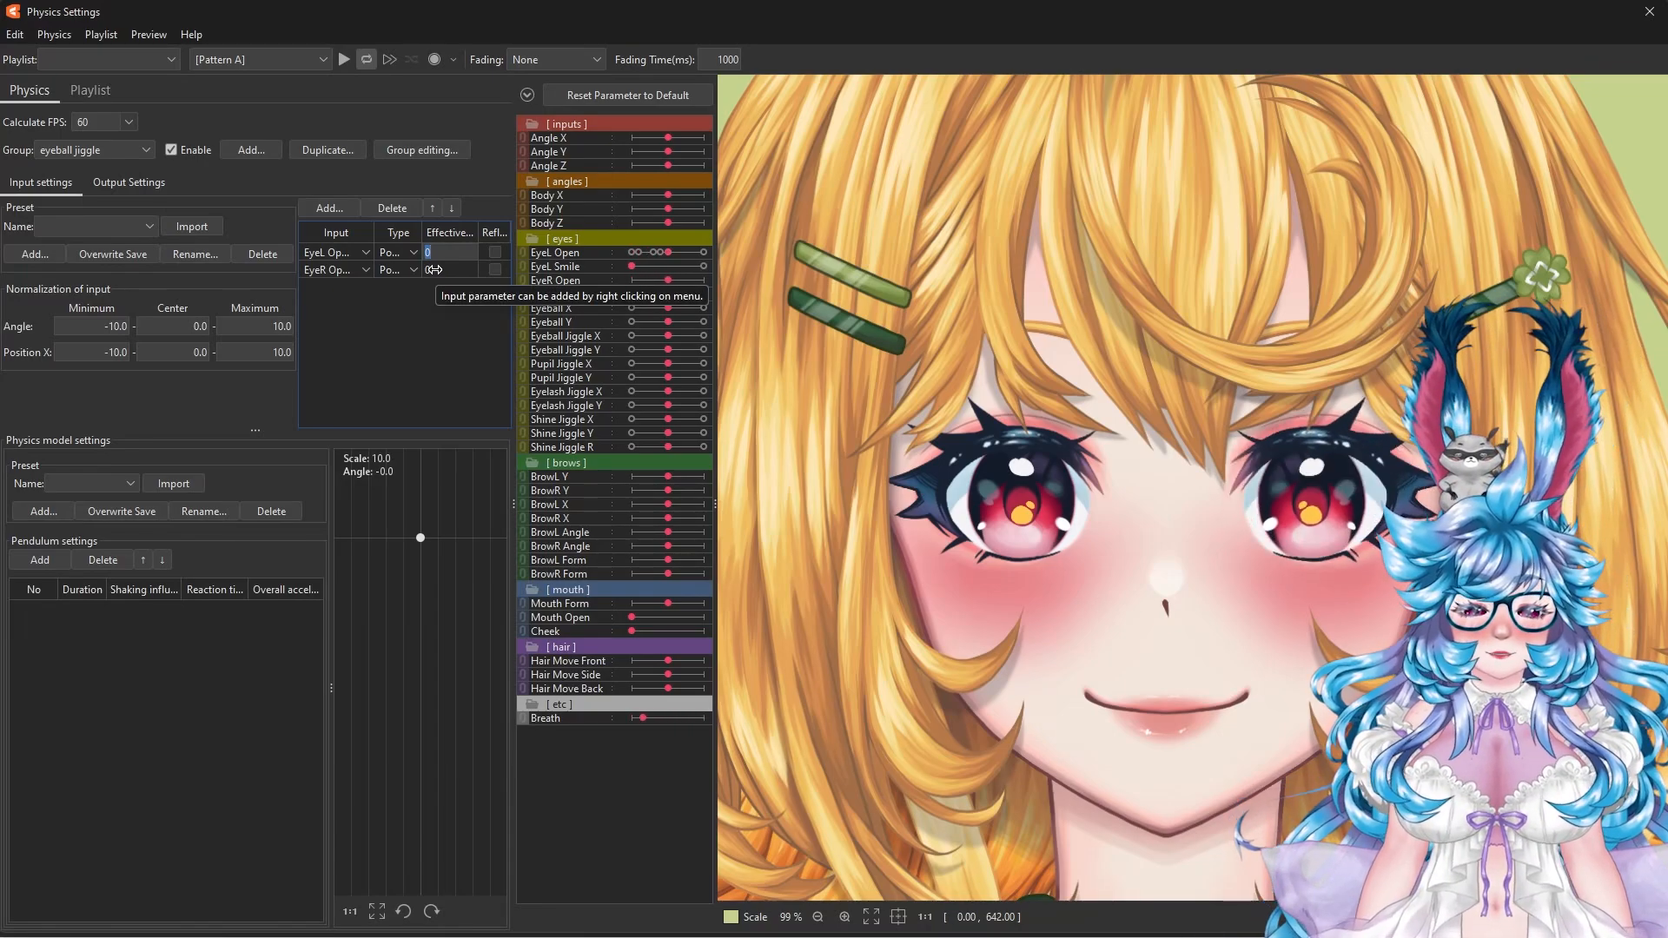
pyautogui.write('50')
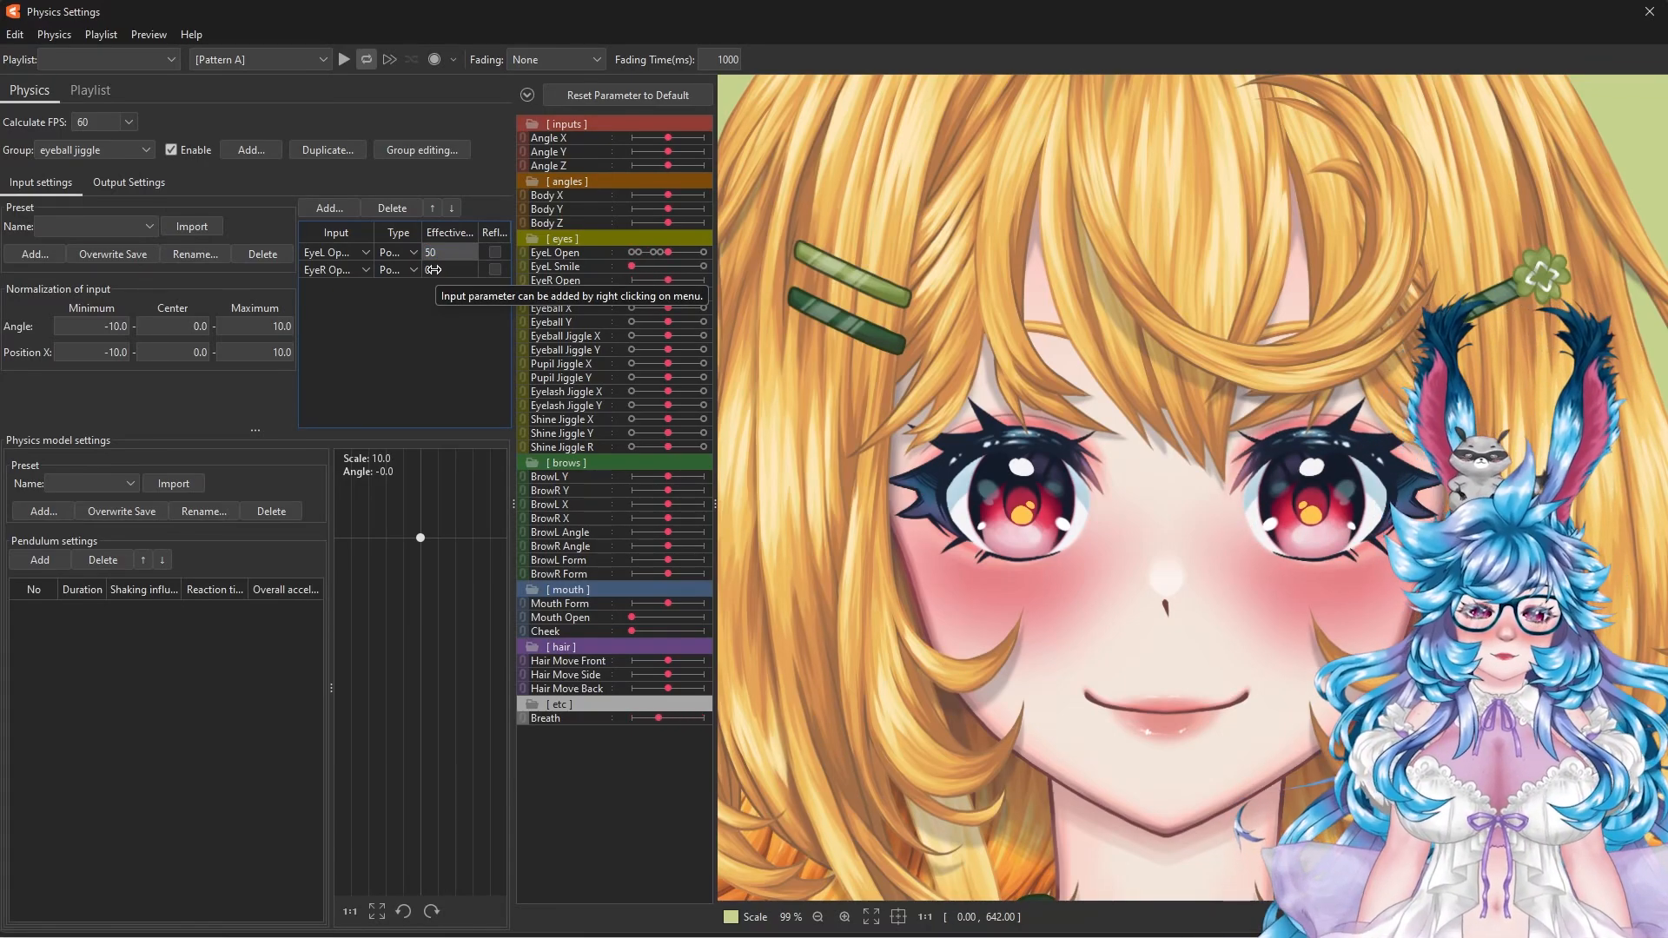
pyautogui.doubleClick(433, 269)
pyautogui.write('50')
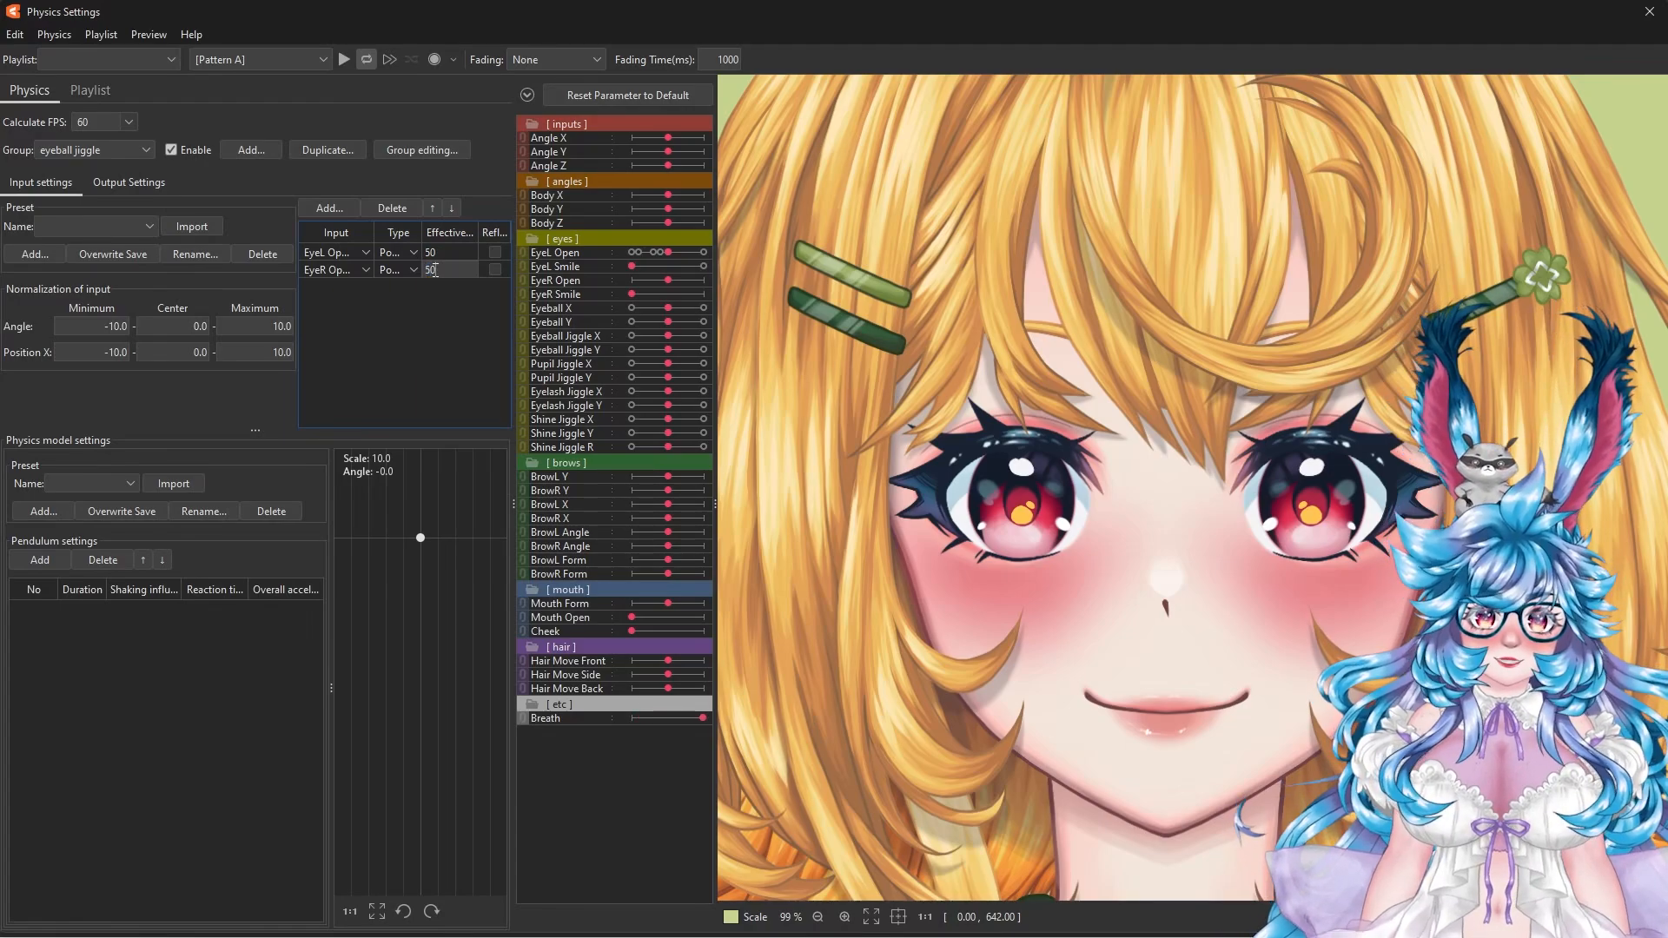
pyautogui.press('Return')
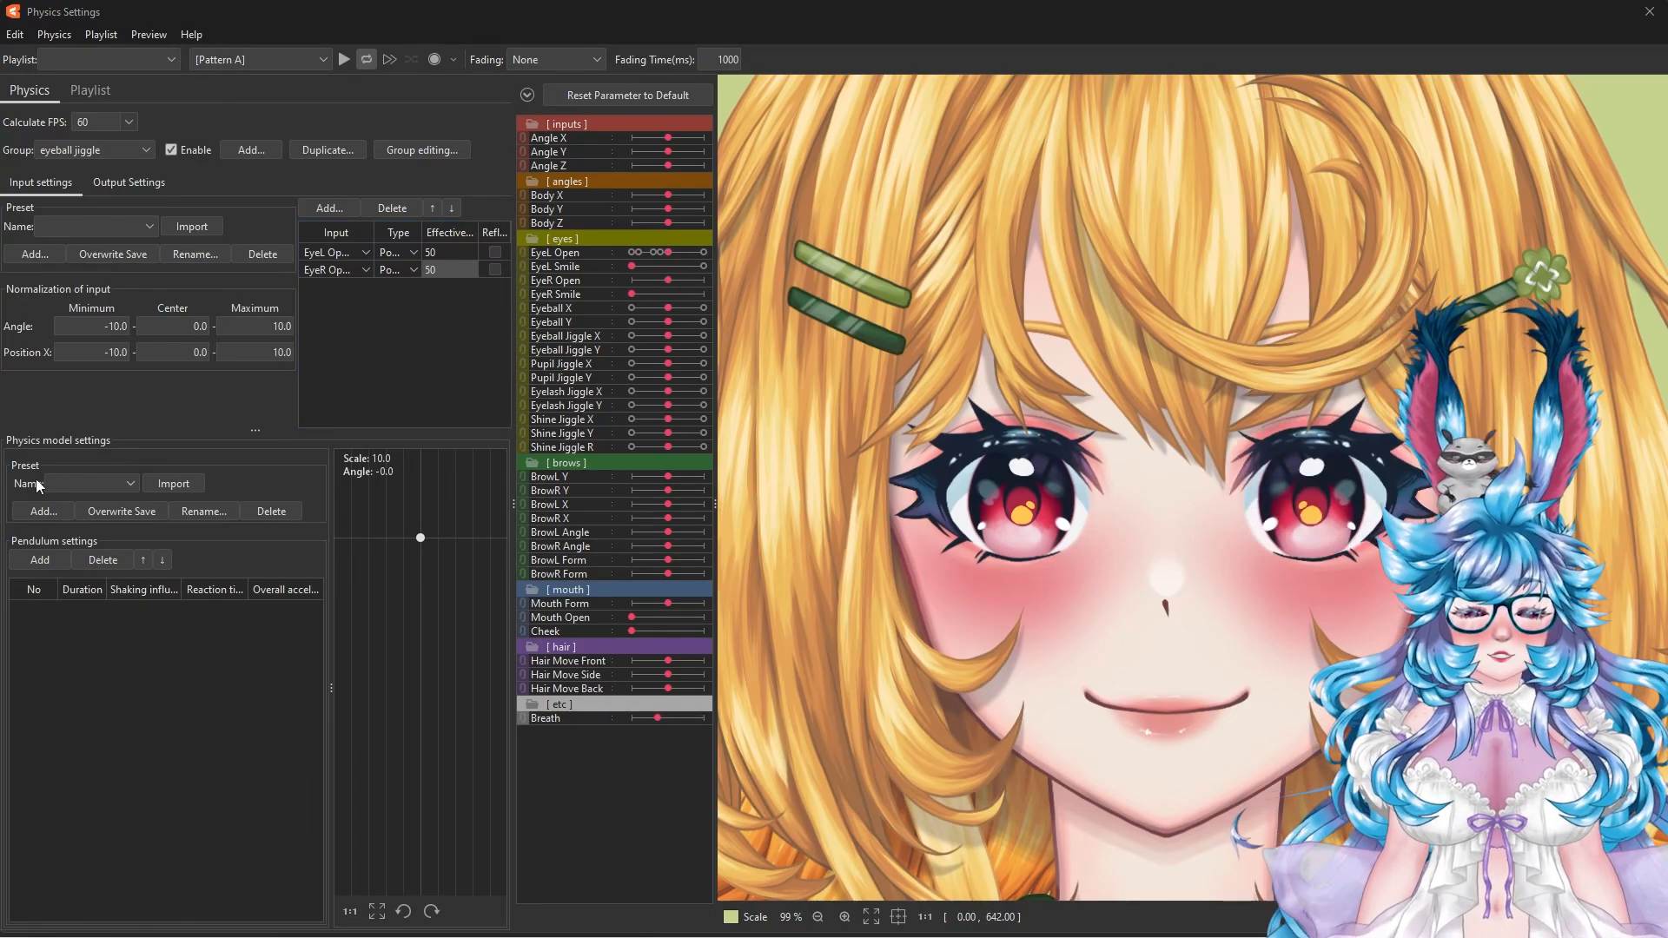
# Step: Import the Hair (Double Pendulum) physics model preset into the eyeball jiggle group
pyautogui.click(118, 484)
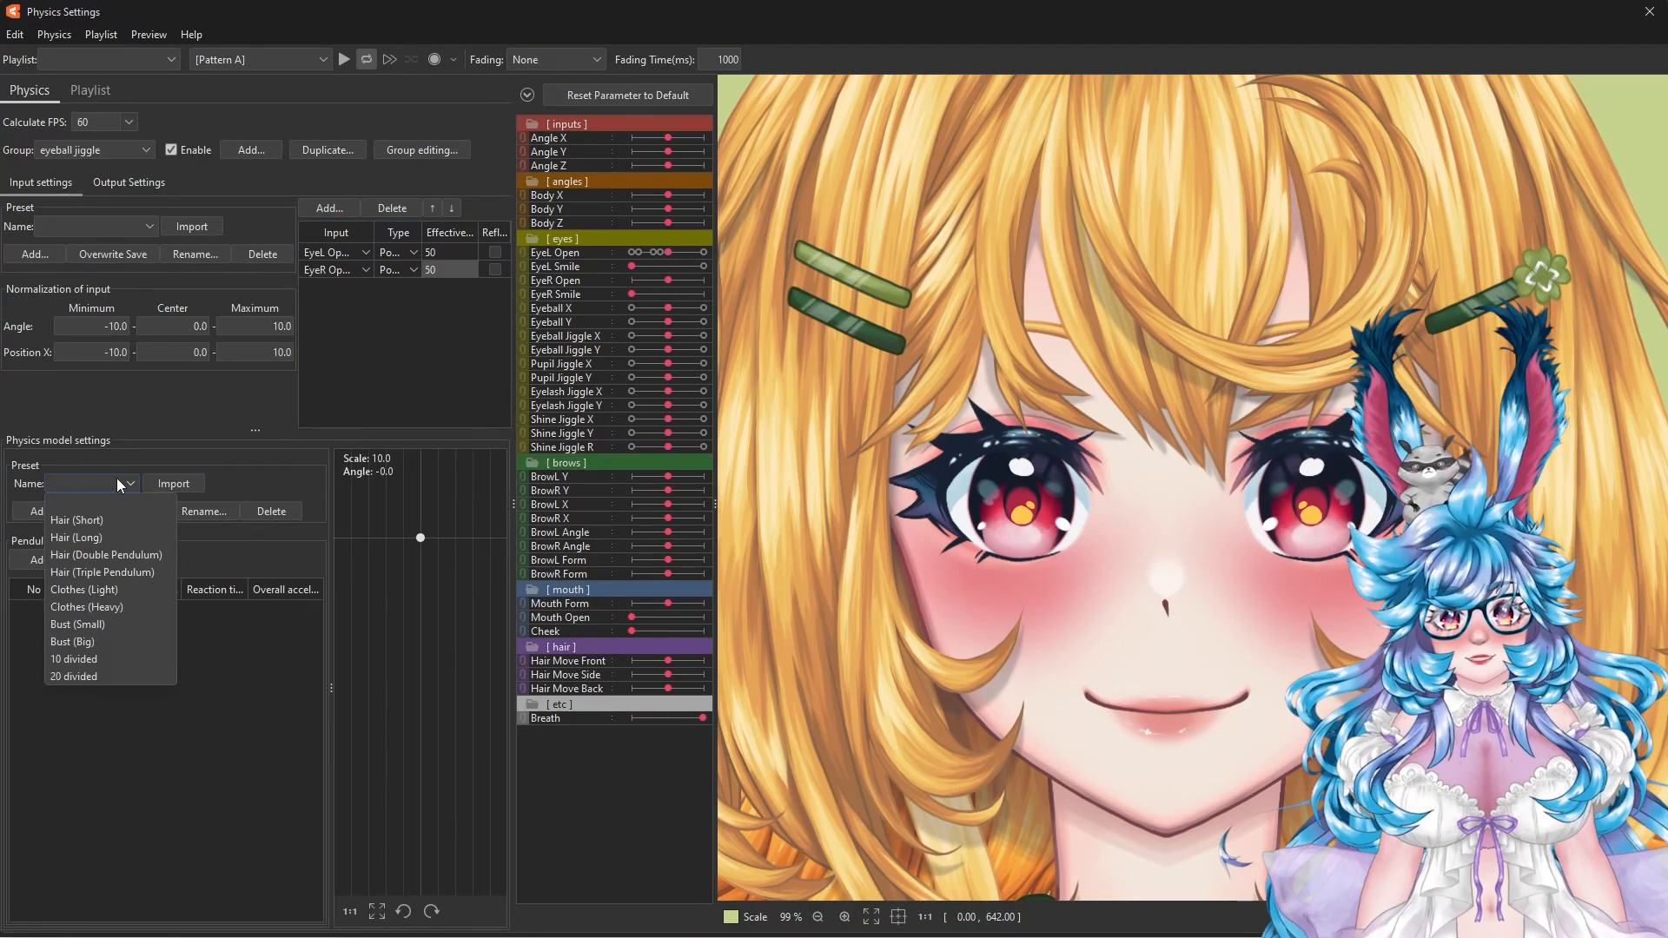
pyautogui.click(118, 483)
pyautogui.click(127, 483)
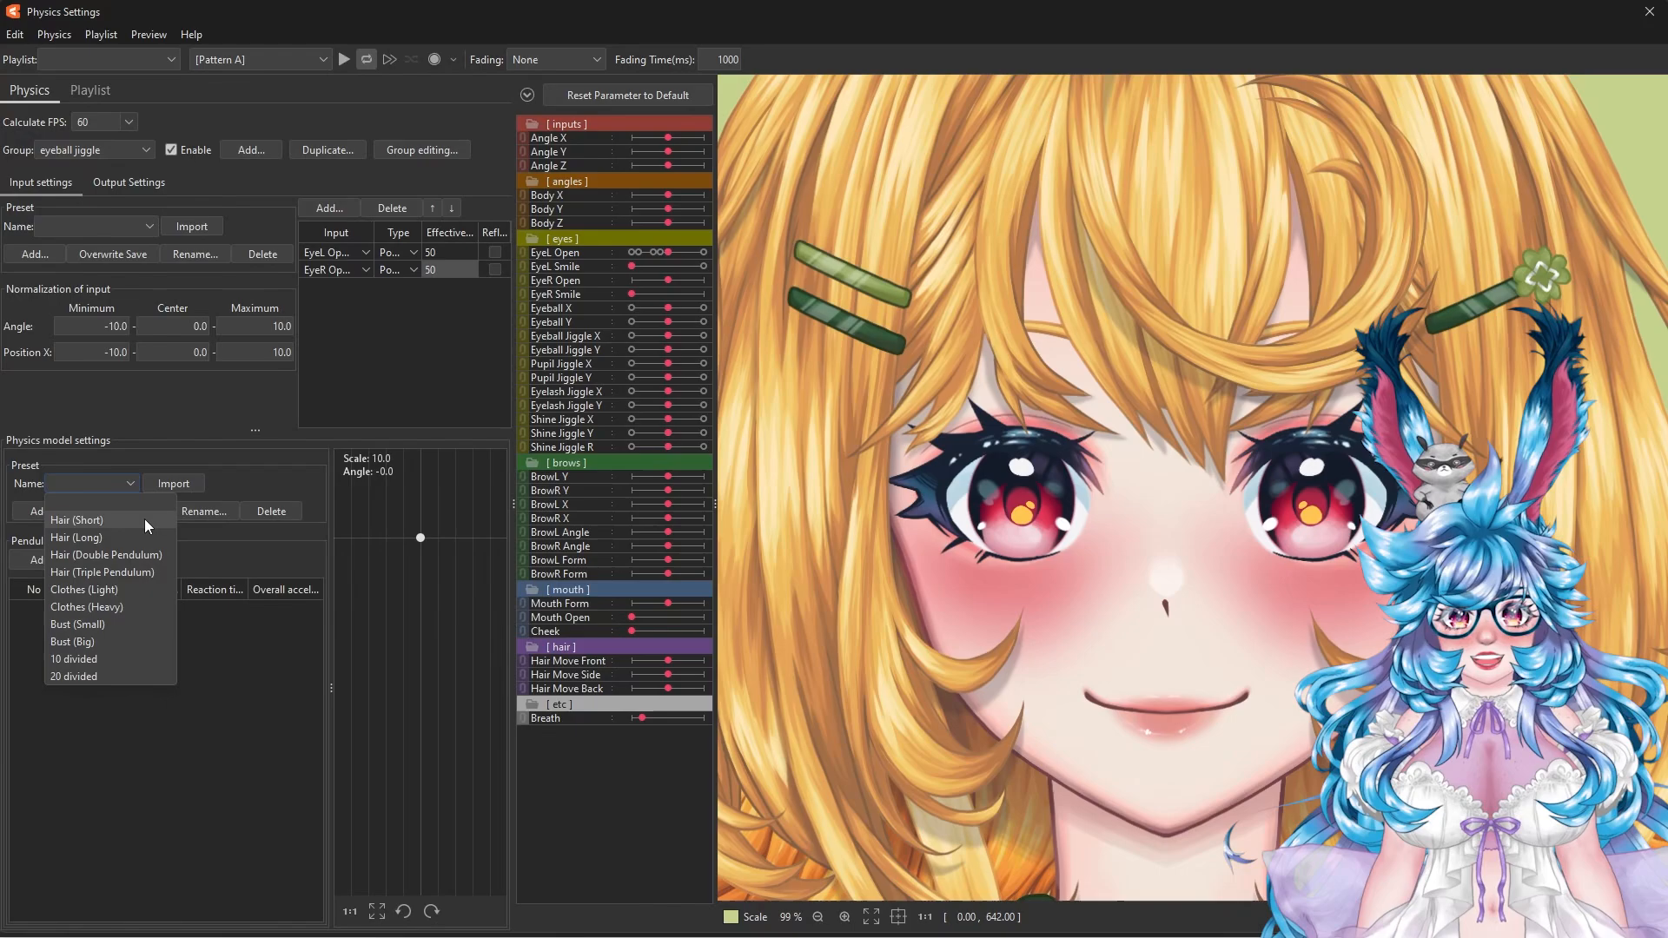
pyautogui.click(160, 556)
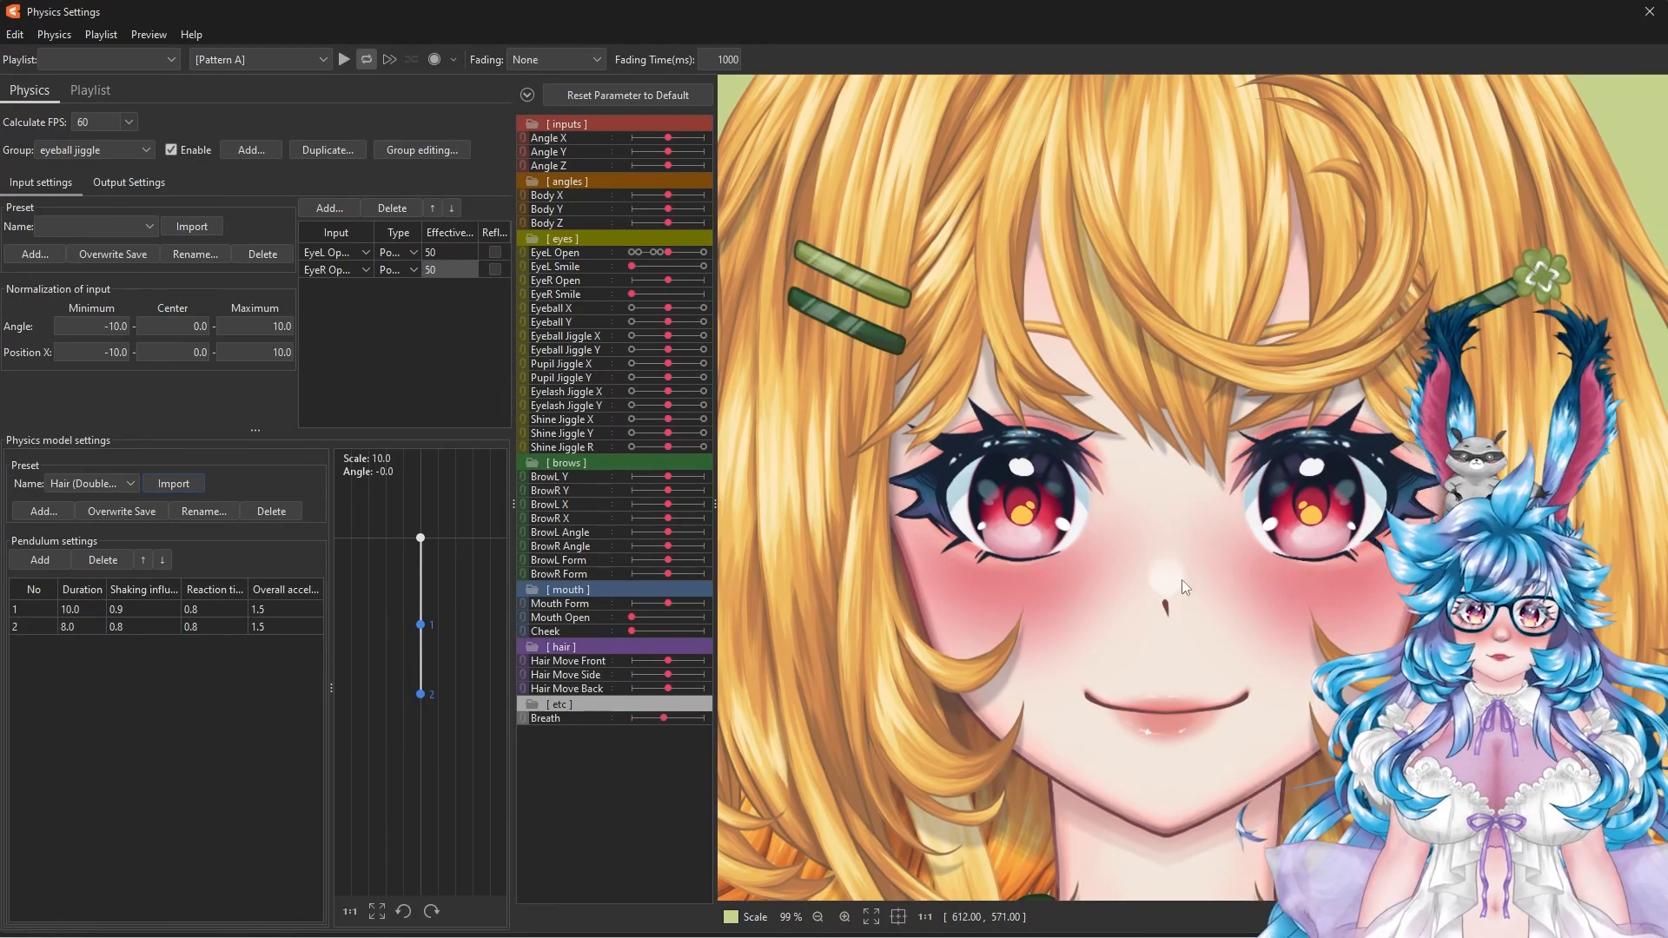
# Step: Add Eyeball Jiggle X on pendulum 1 and Eyeball Jiggle Y on pendulum 2 as outputs of the eyeball jiggle group
pyautogui.click(123, 179)
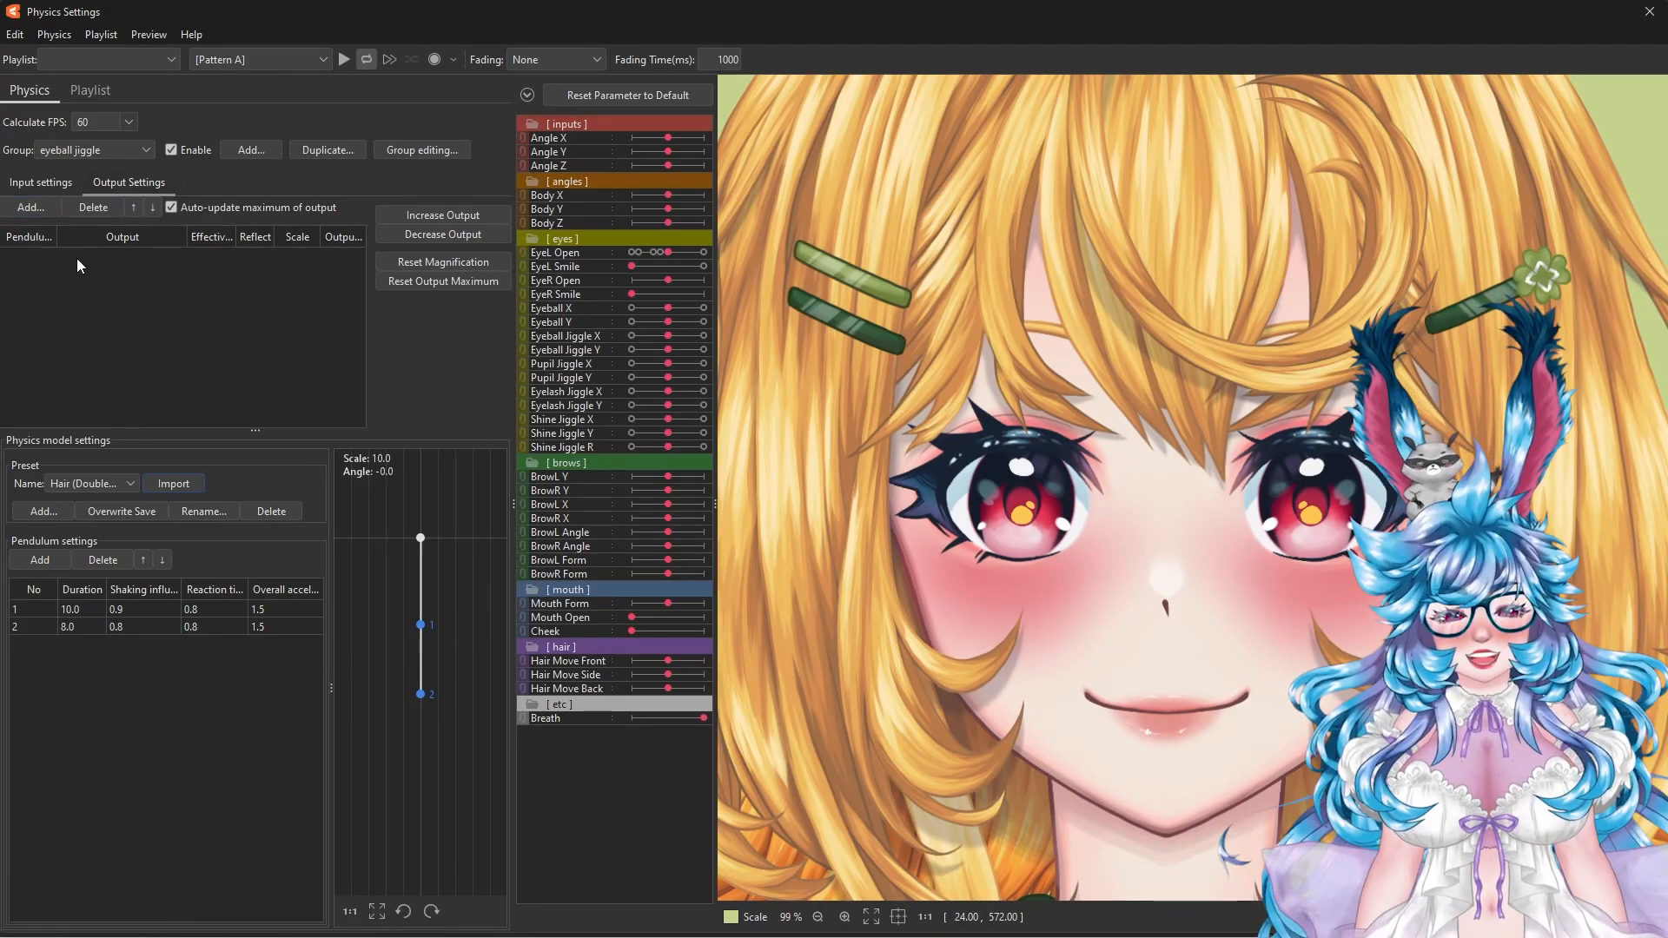
pyautogui.click(42, 205)
pyautogui.scroll(-3, 773, 513)
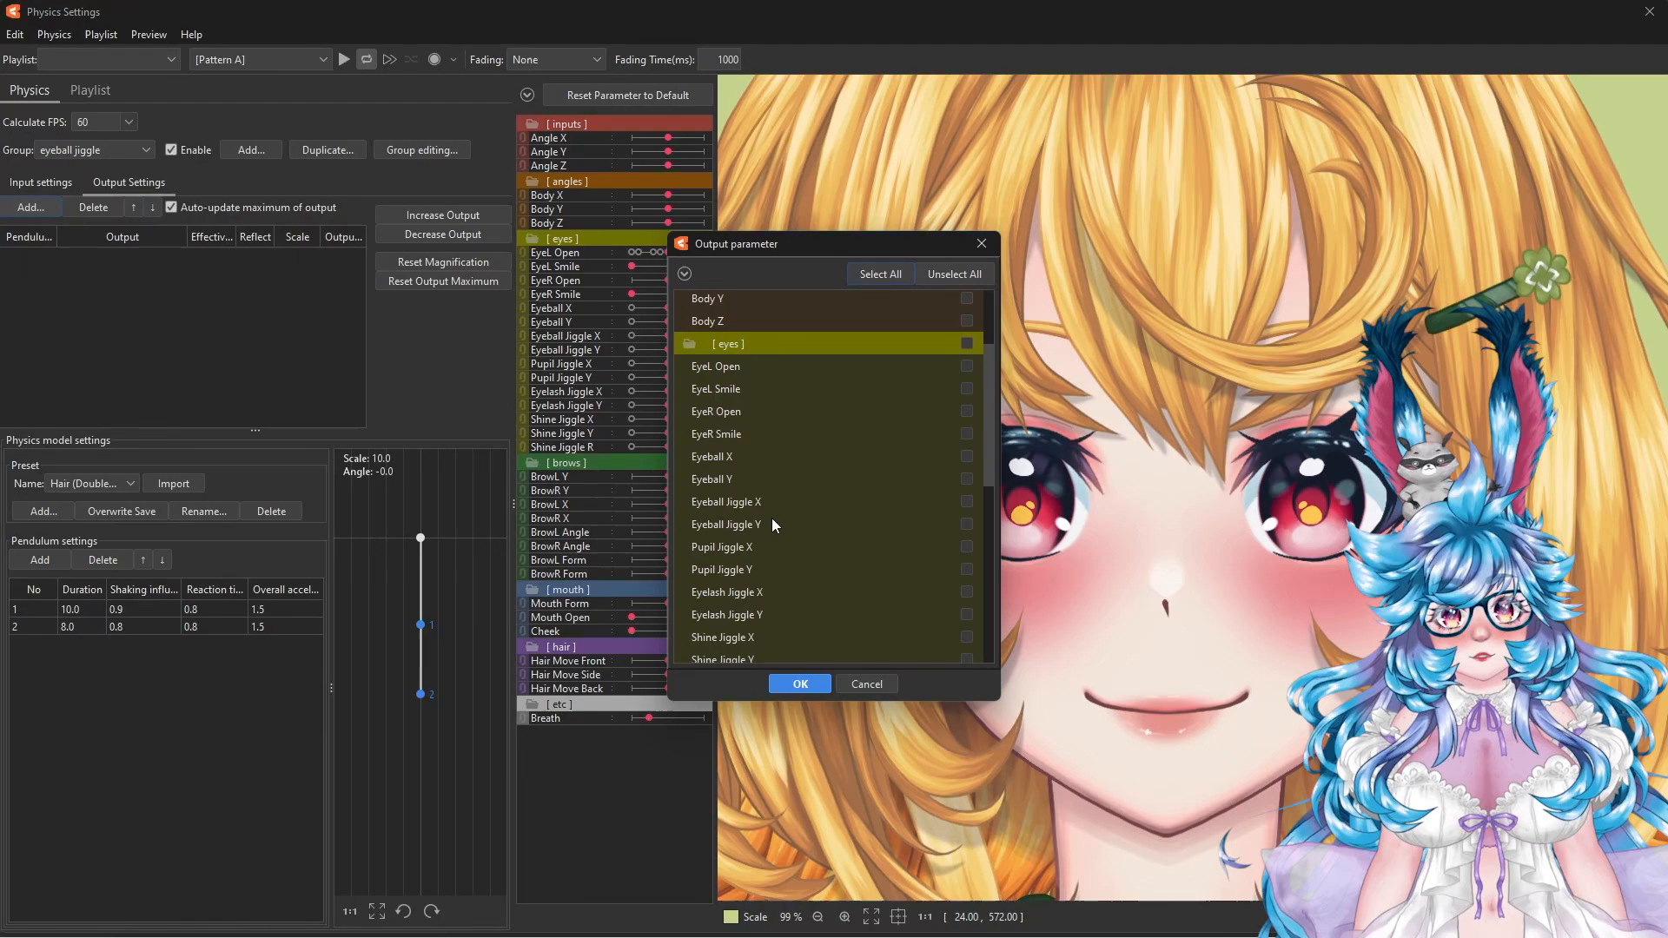
pyautogui.click(966, 432)
pyautogui.click(967, 455)
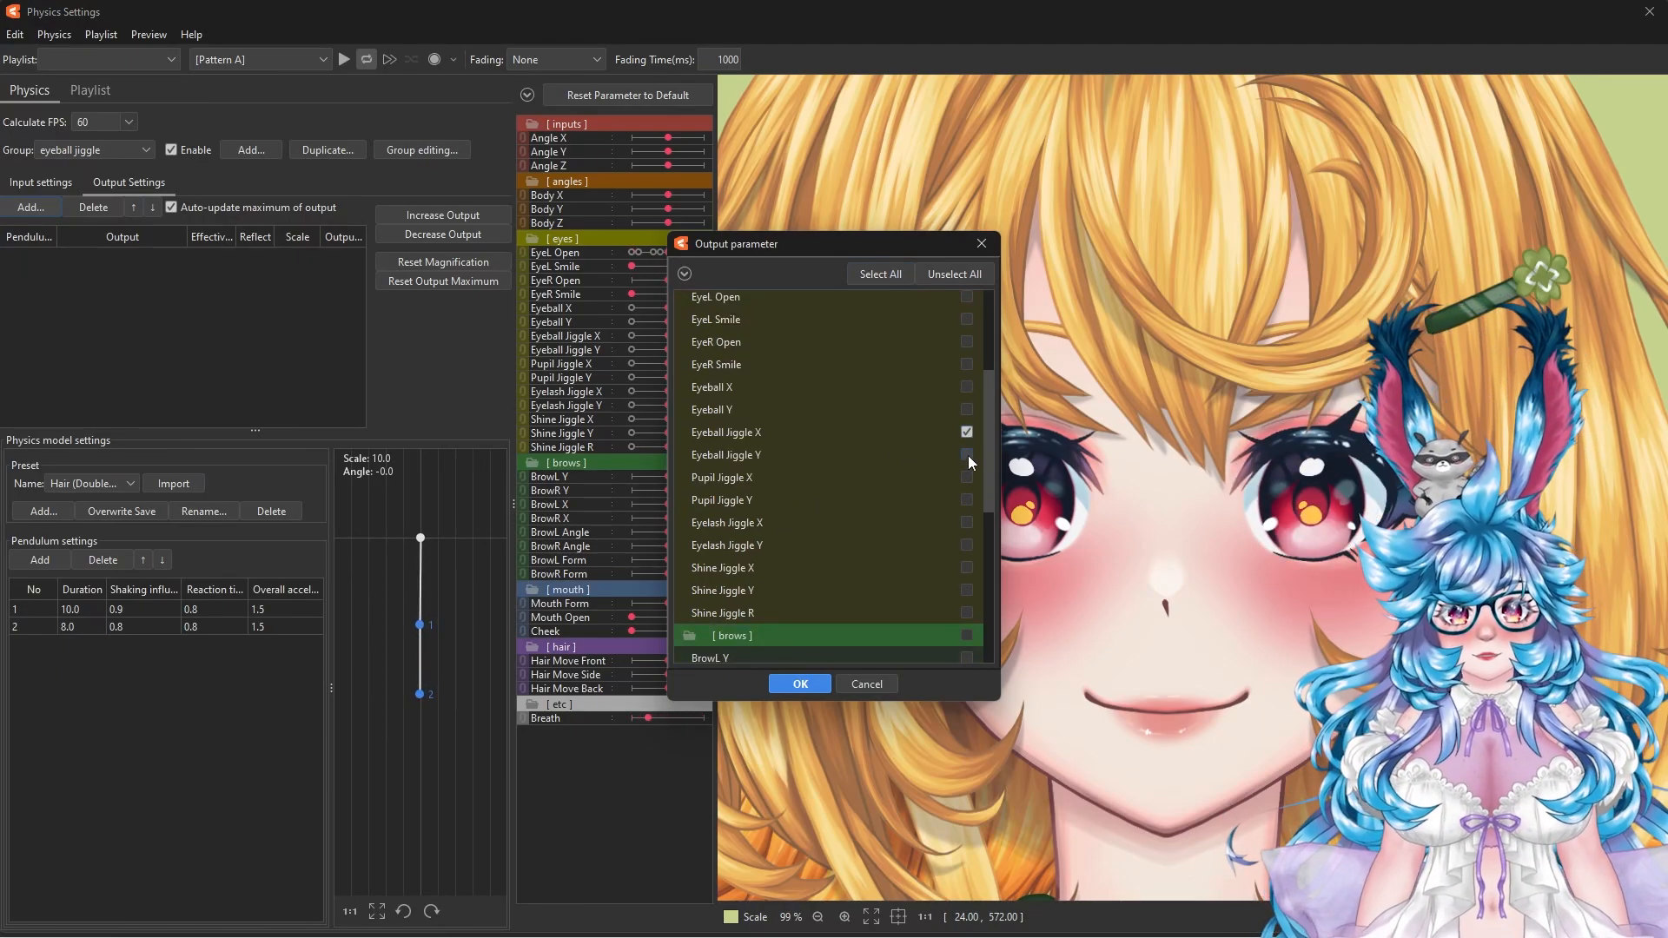
pyautogui.click(801, 683)
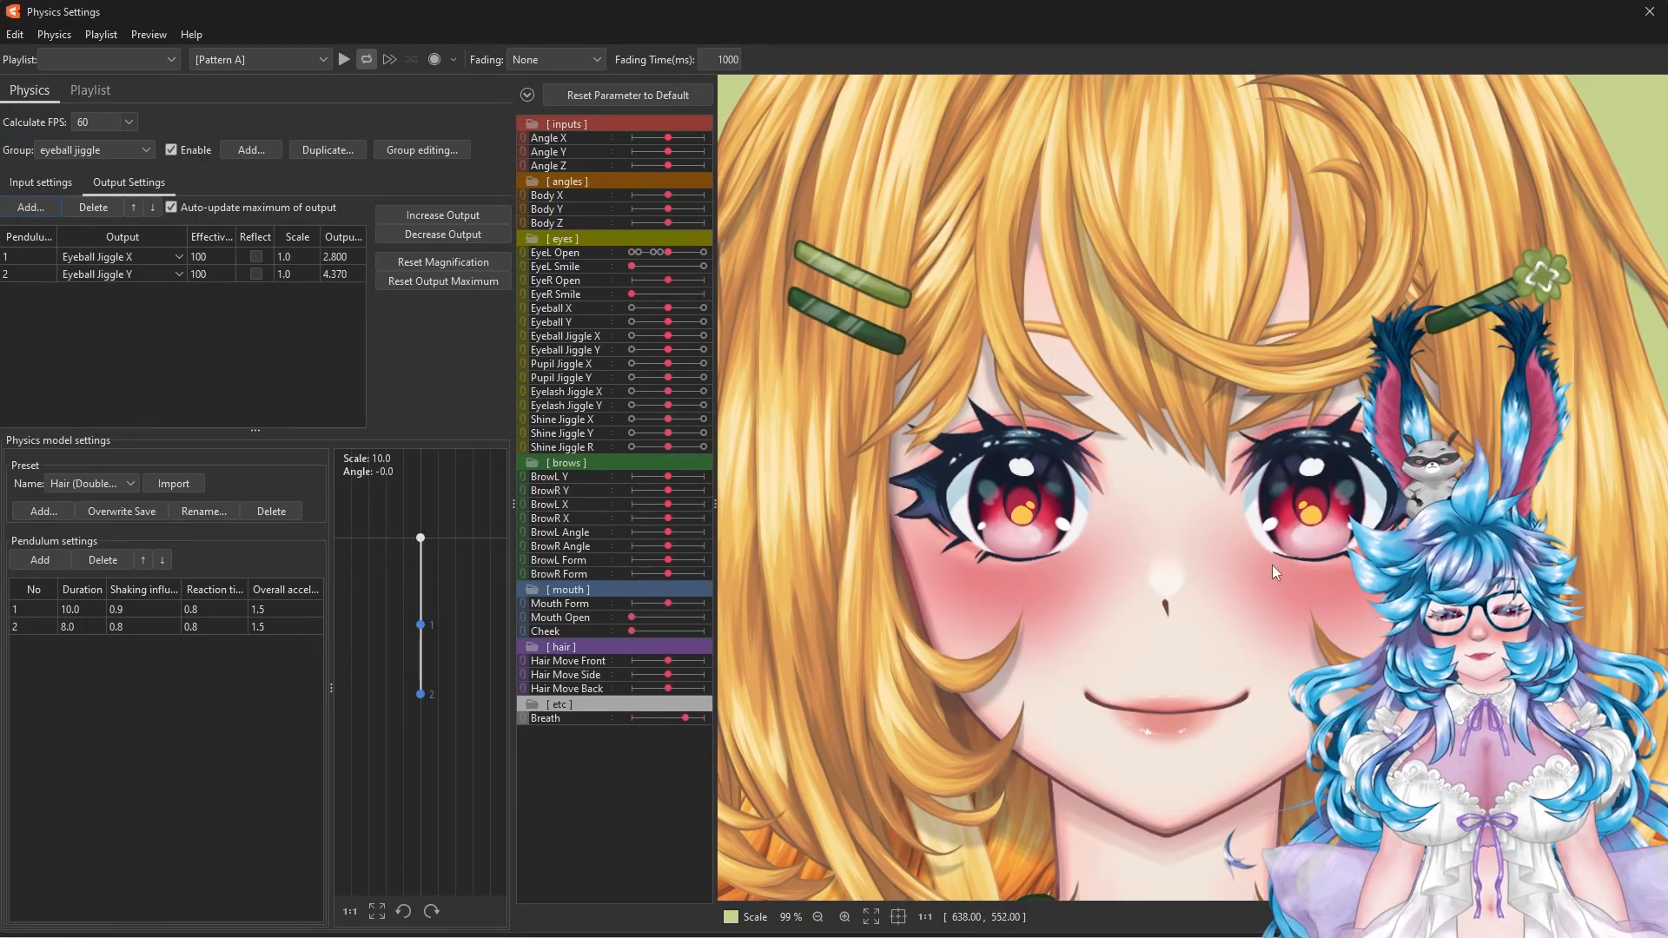
# Step: Increase the eyeball jiggle outputs, setting the scale to 30 for Eyeball Jiggle X and 20 for Eyeball Jiggle Y
pyautogui.click(441, 214)
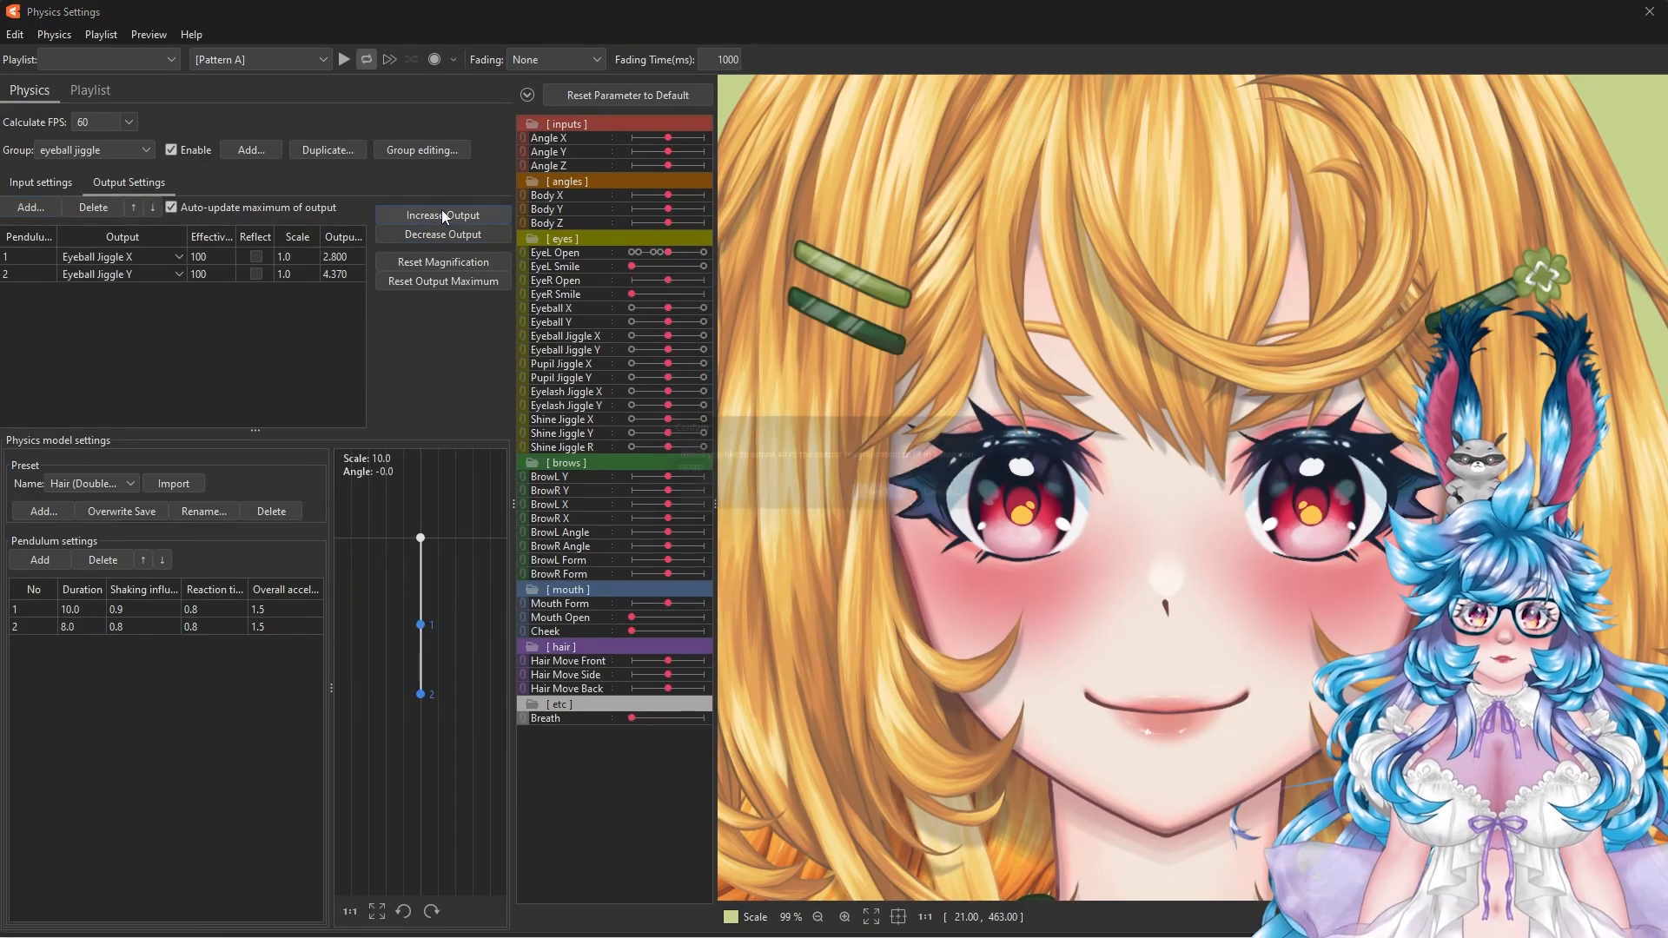
pyautogui.click(883, 499)
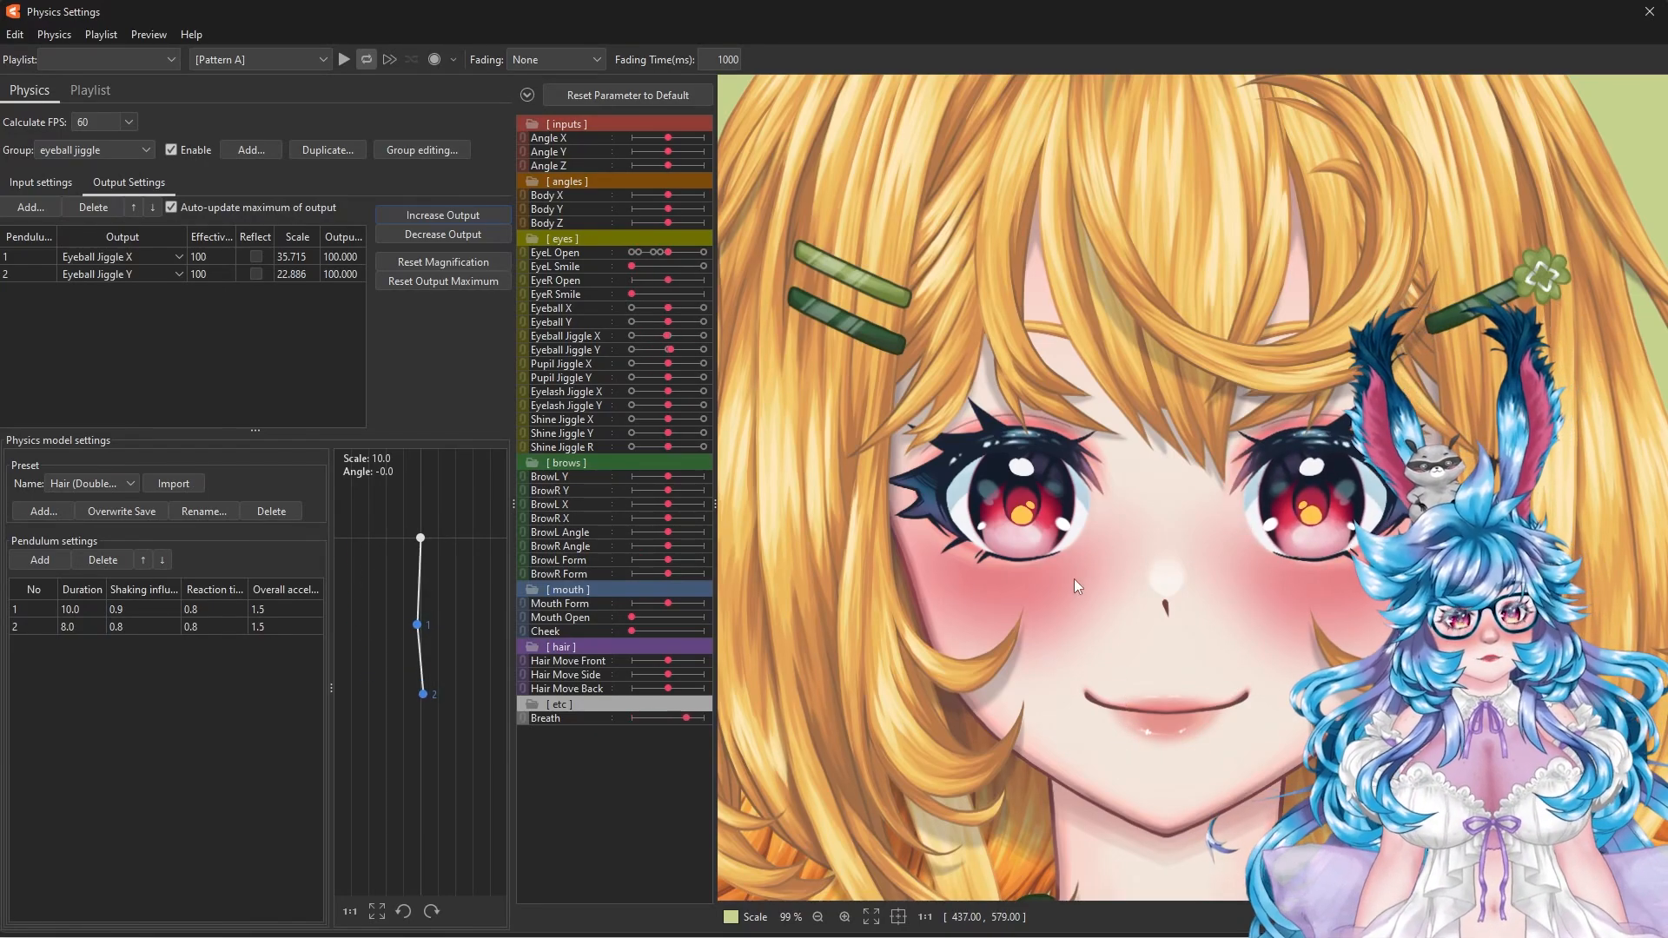
pyautogui.doubleClick(297, 274)
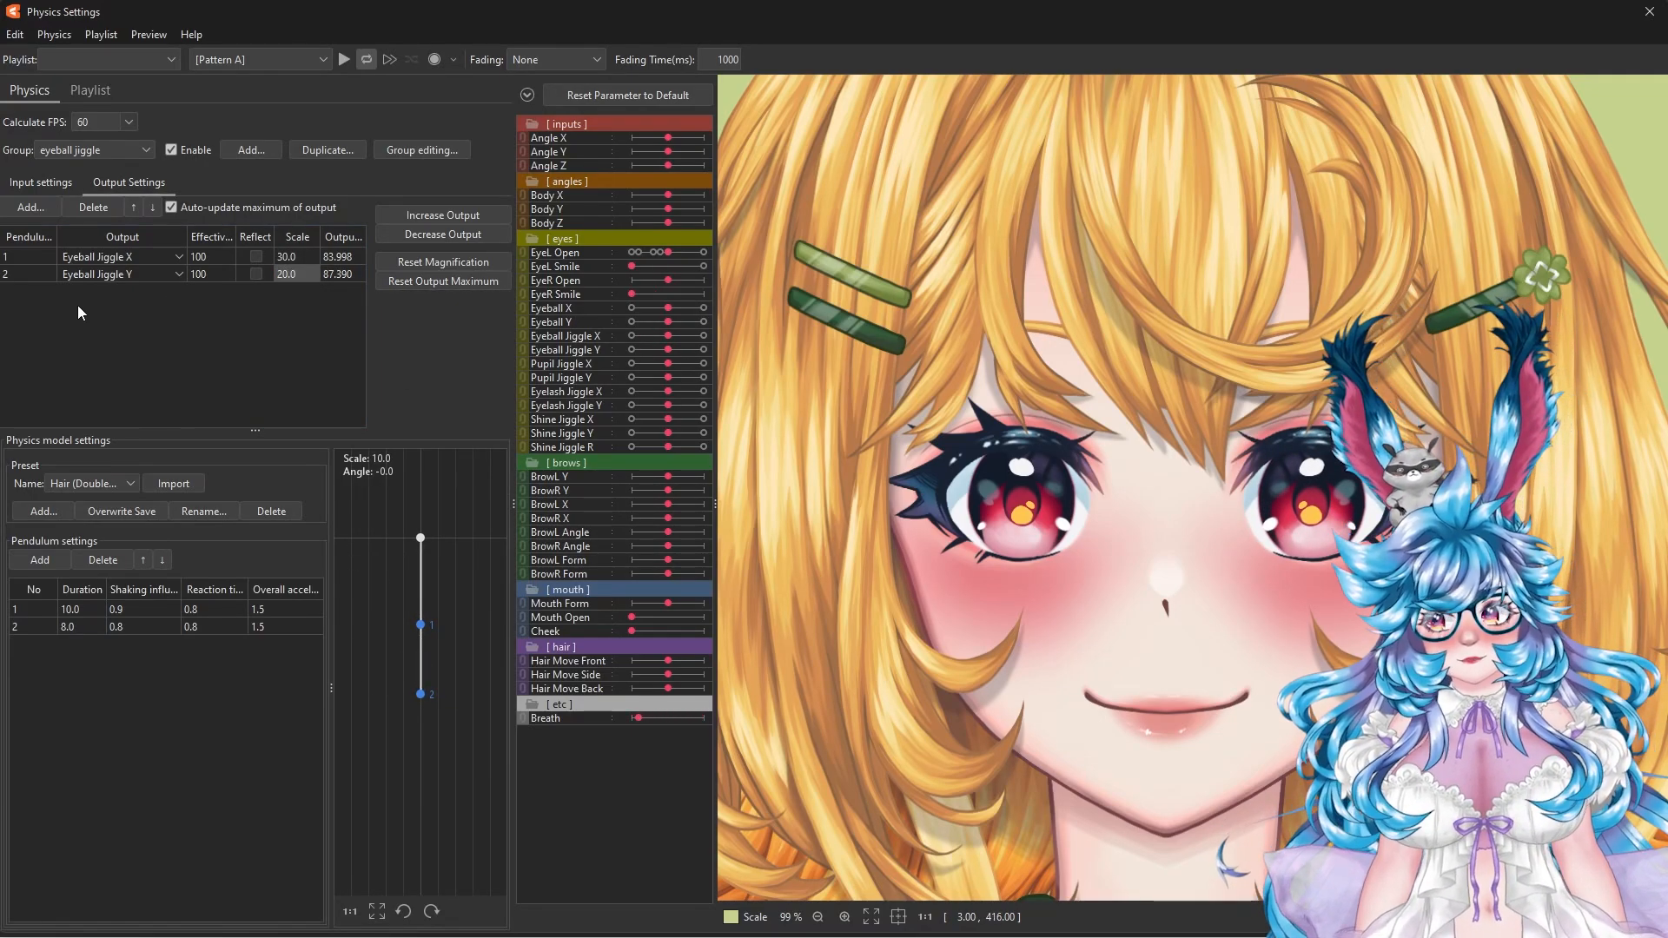
# Step: Add Pupil Jiggle X and Pupil Jiggle Y as outputs on pendulum 2, each with a scale of 30
pyautogui.click(36, 207)
pyautogui.scroll(-3, 863, 571)
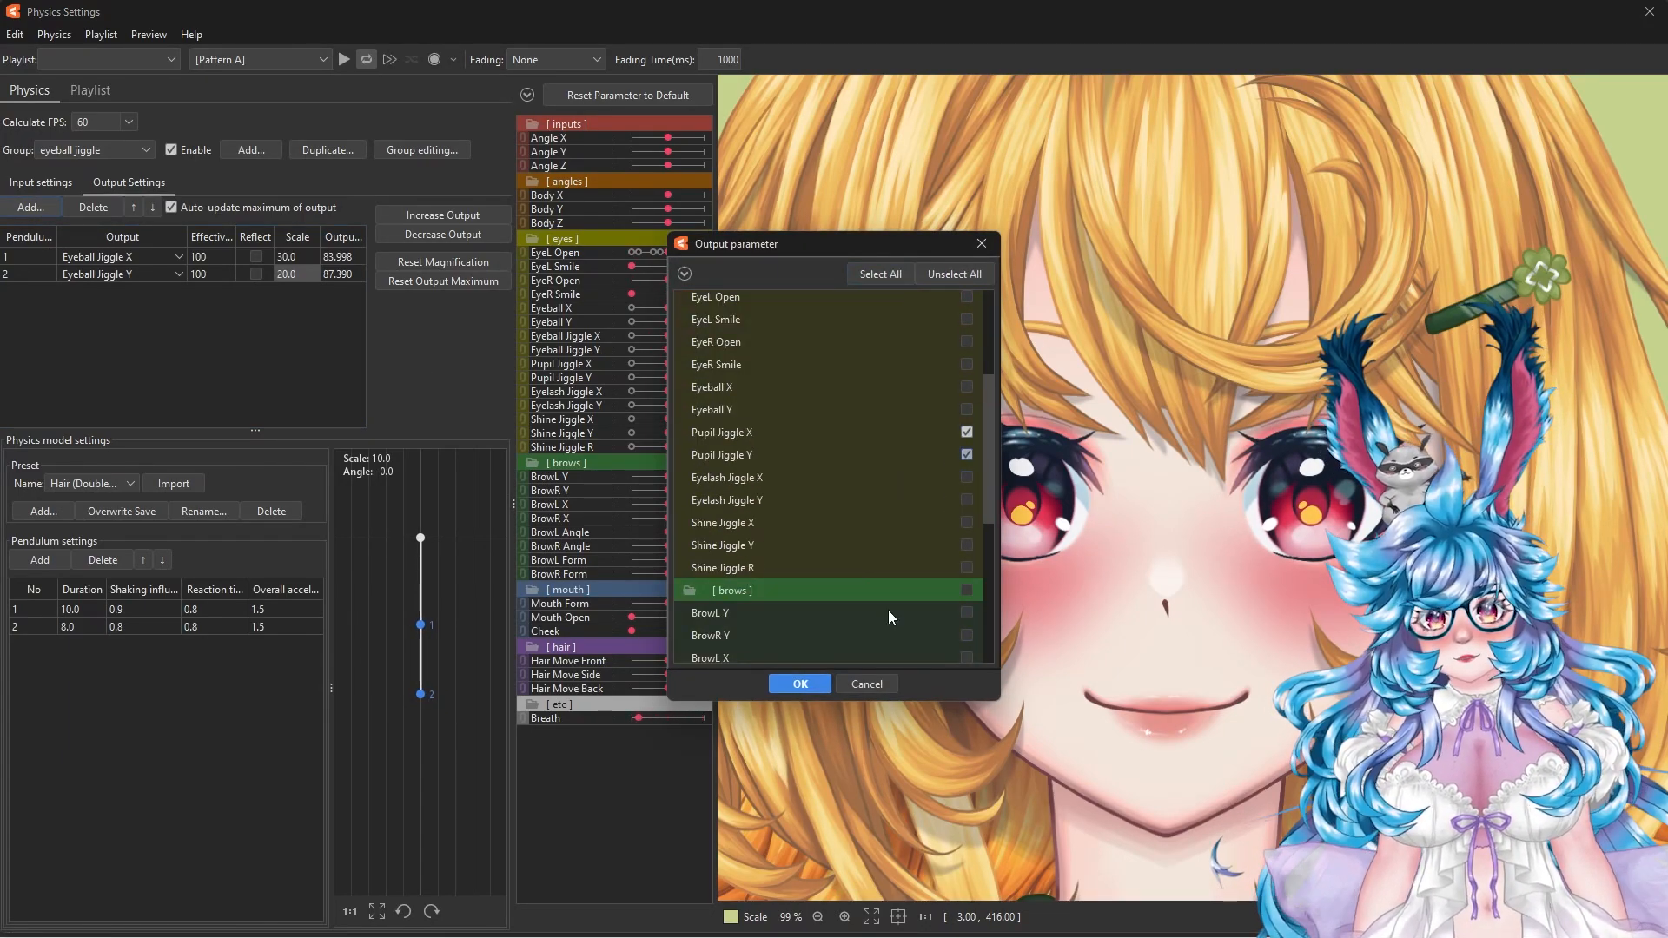
pyautogui.click(798, 685)
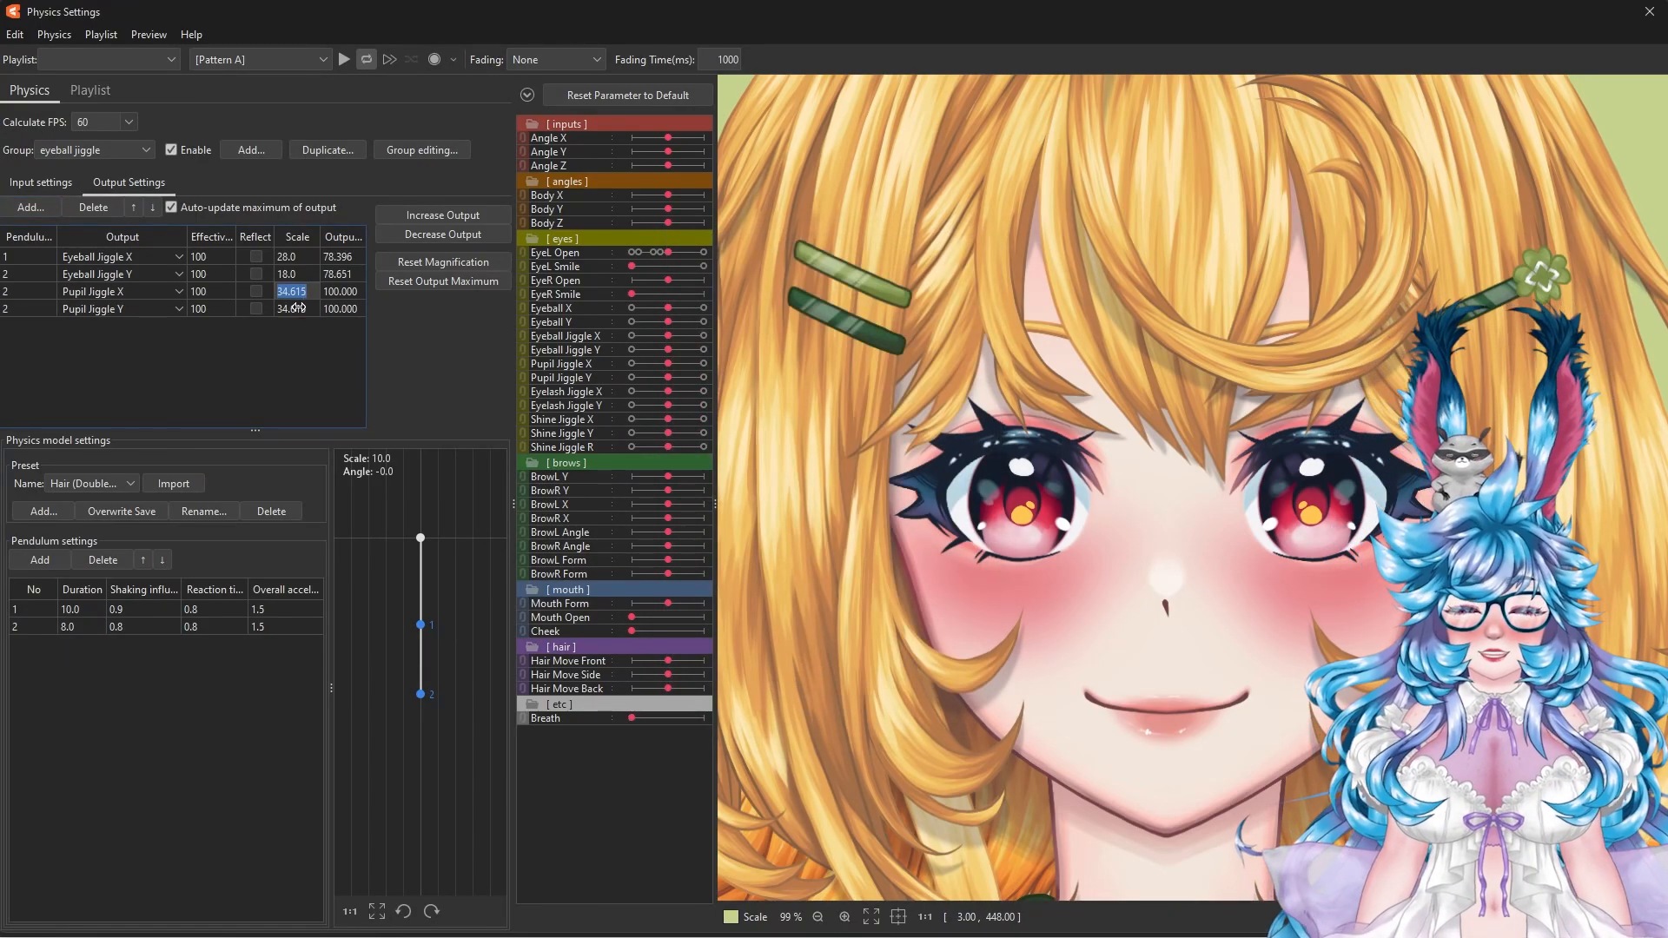
pyautogui.write('30')
pyautogui.press('Return')
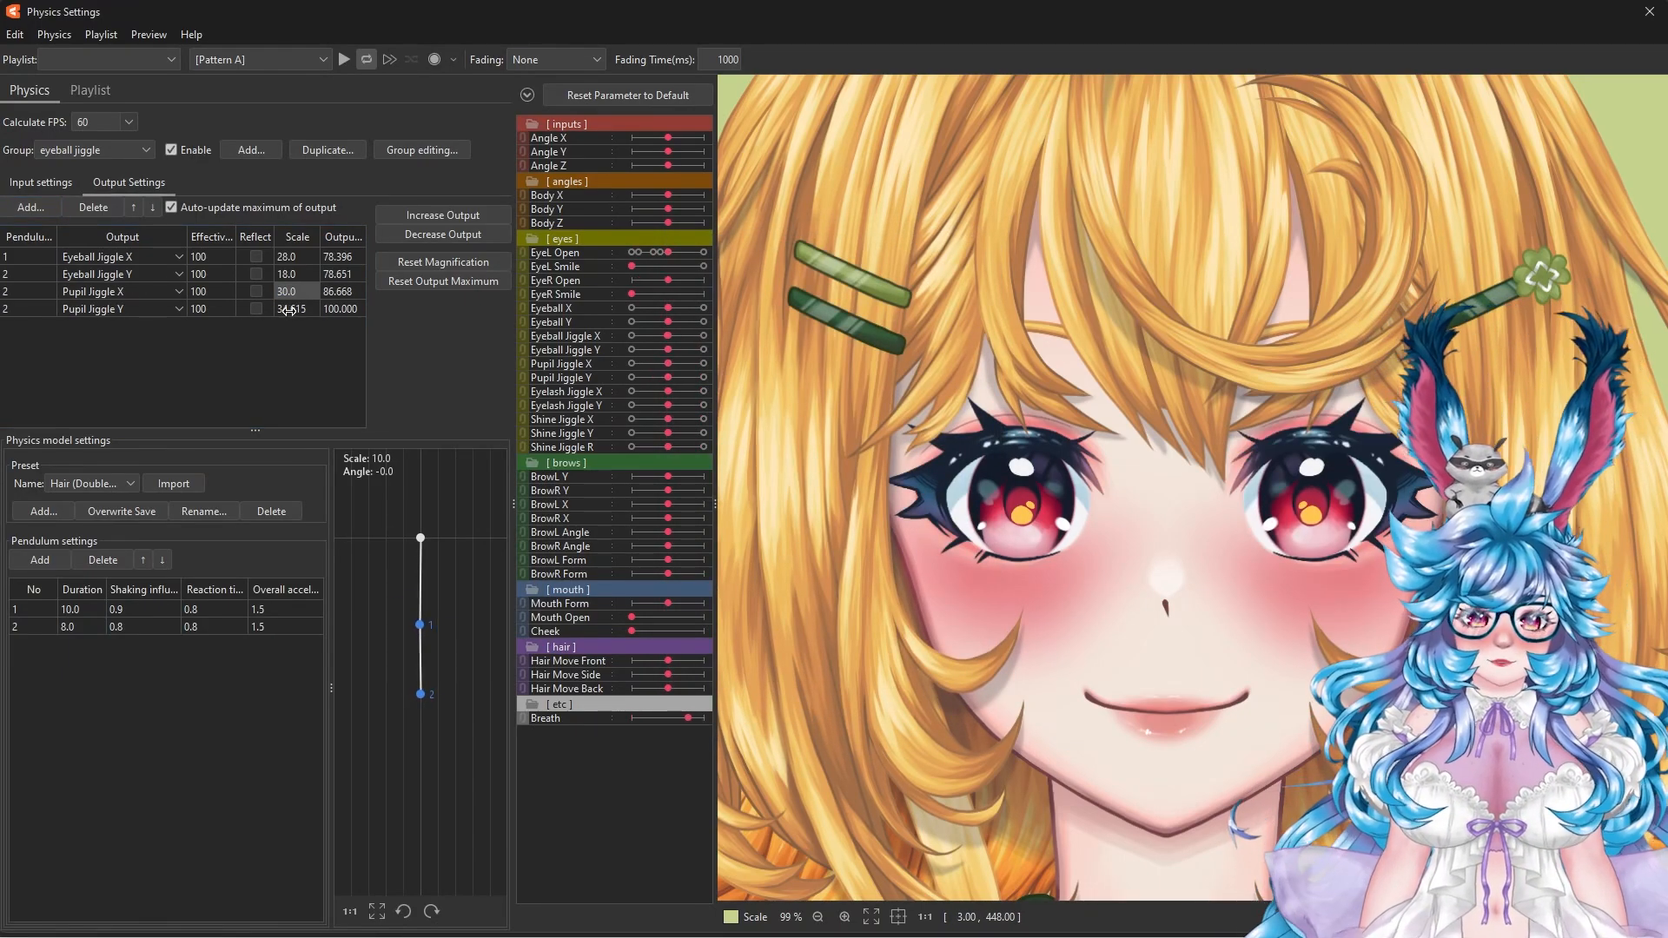
pyautogui.write('30')
pyautogui.press('Return')
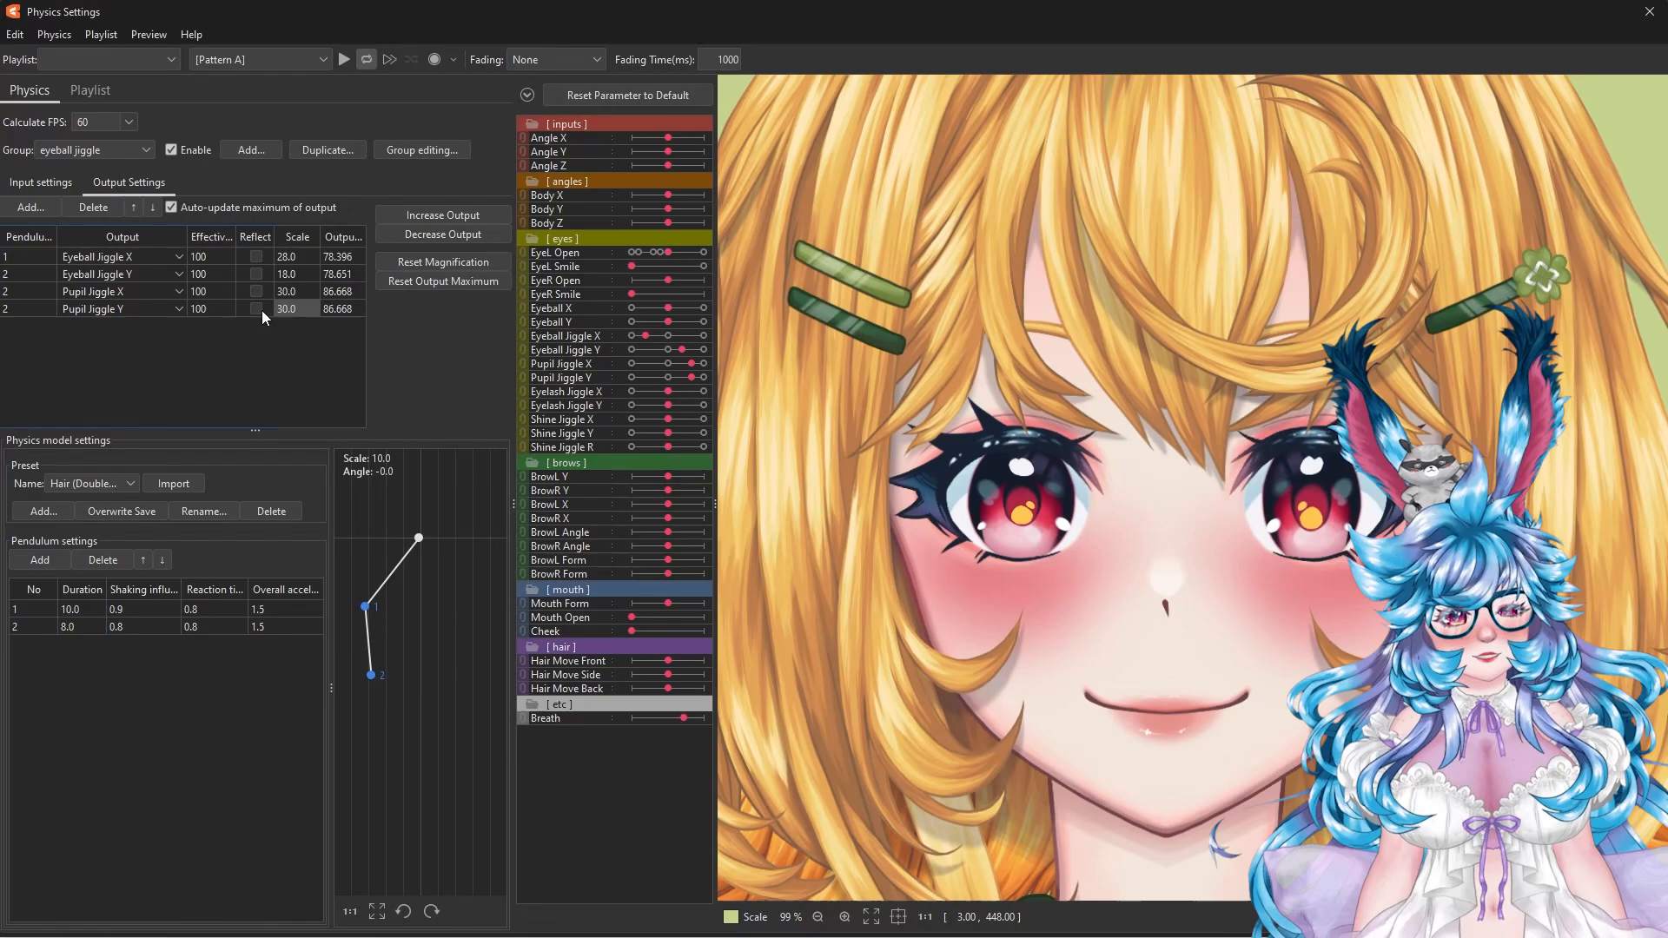
# Step: Add a physics group named "eyelash jiggle" without any presets
pyautogui.click(244, 151)
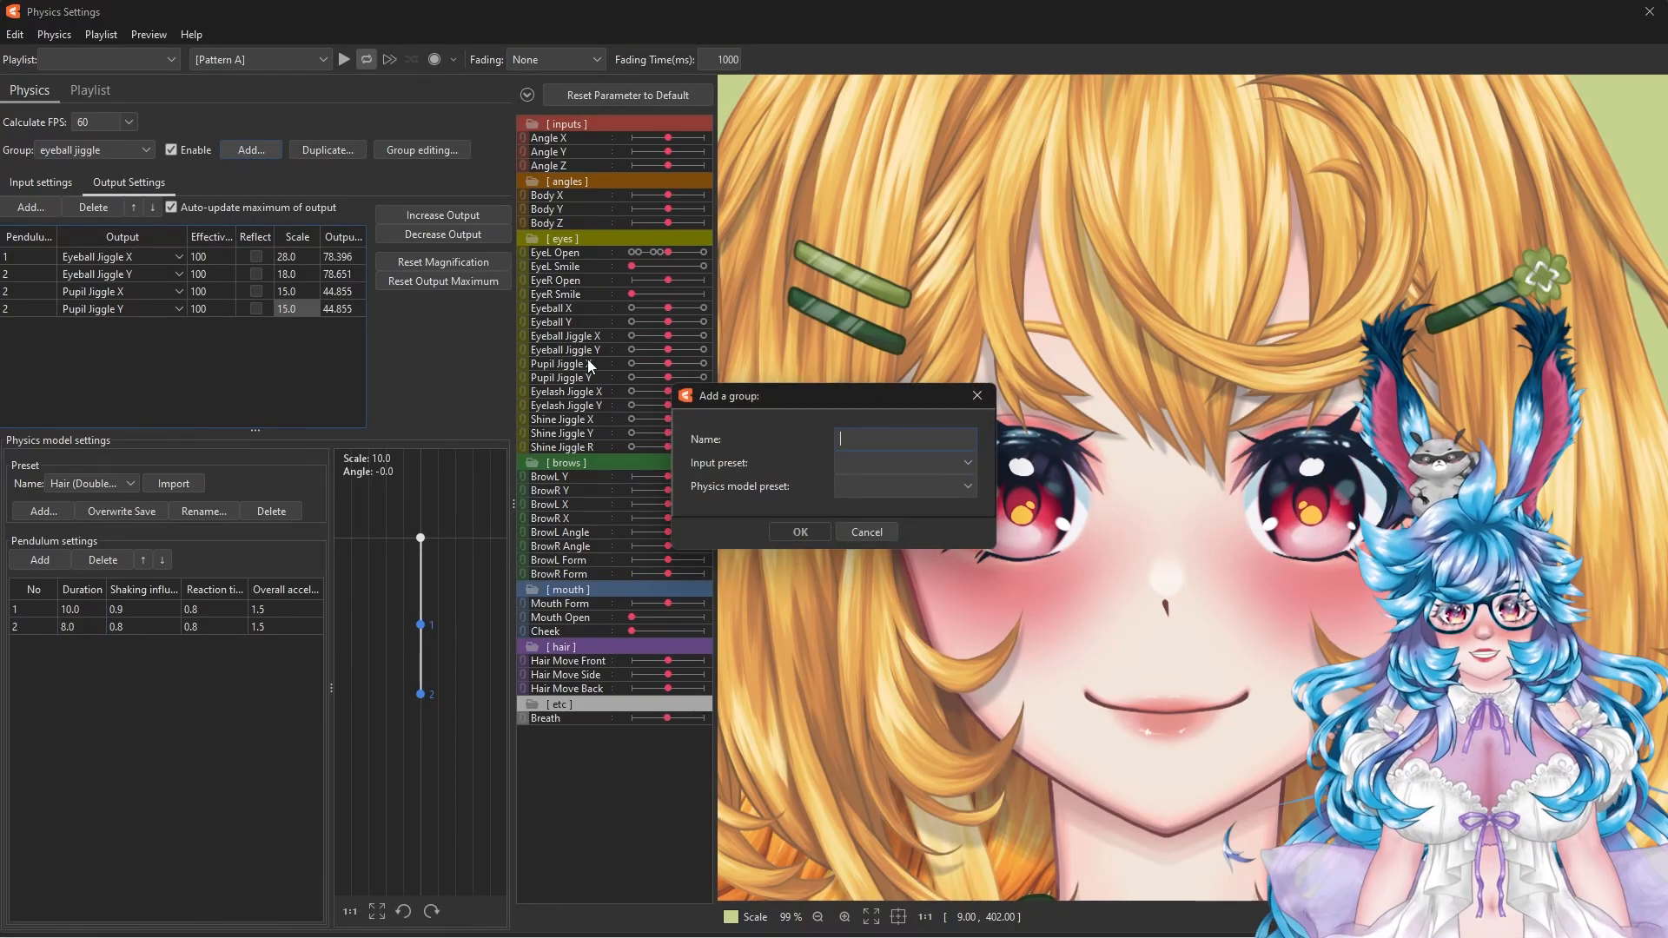
pyautogui.write('eyelash jiggle')
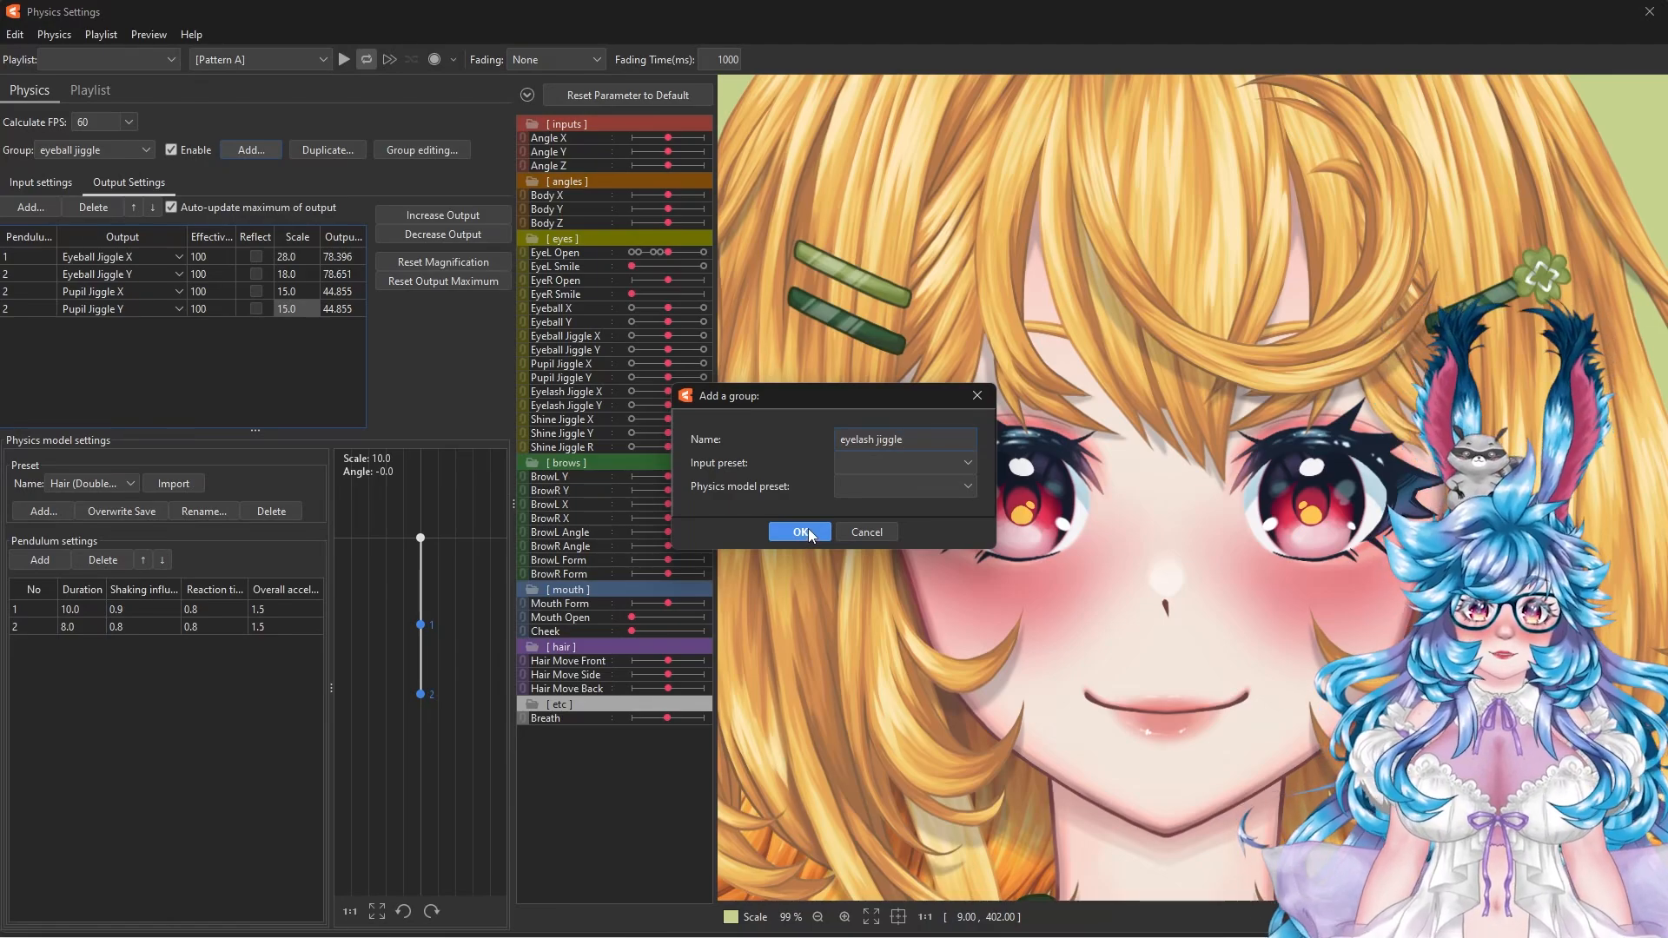
pyautogui.click(800, 532)
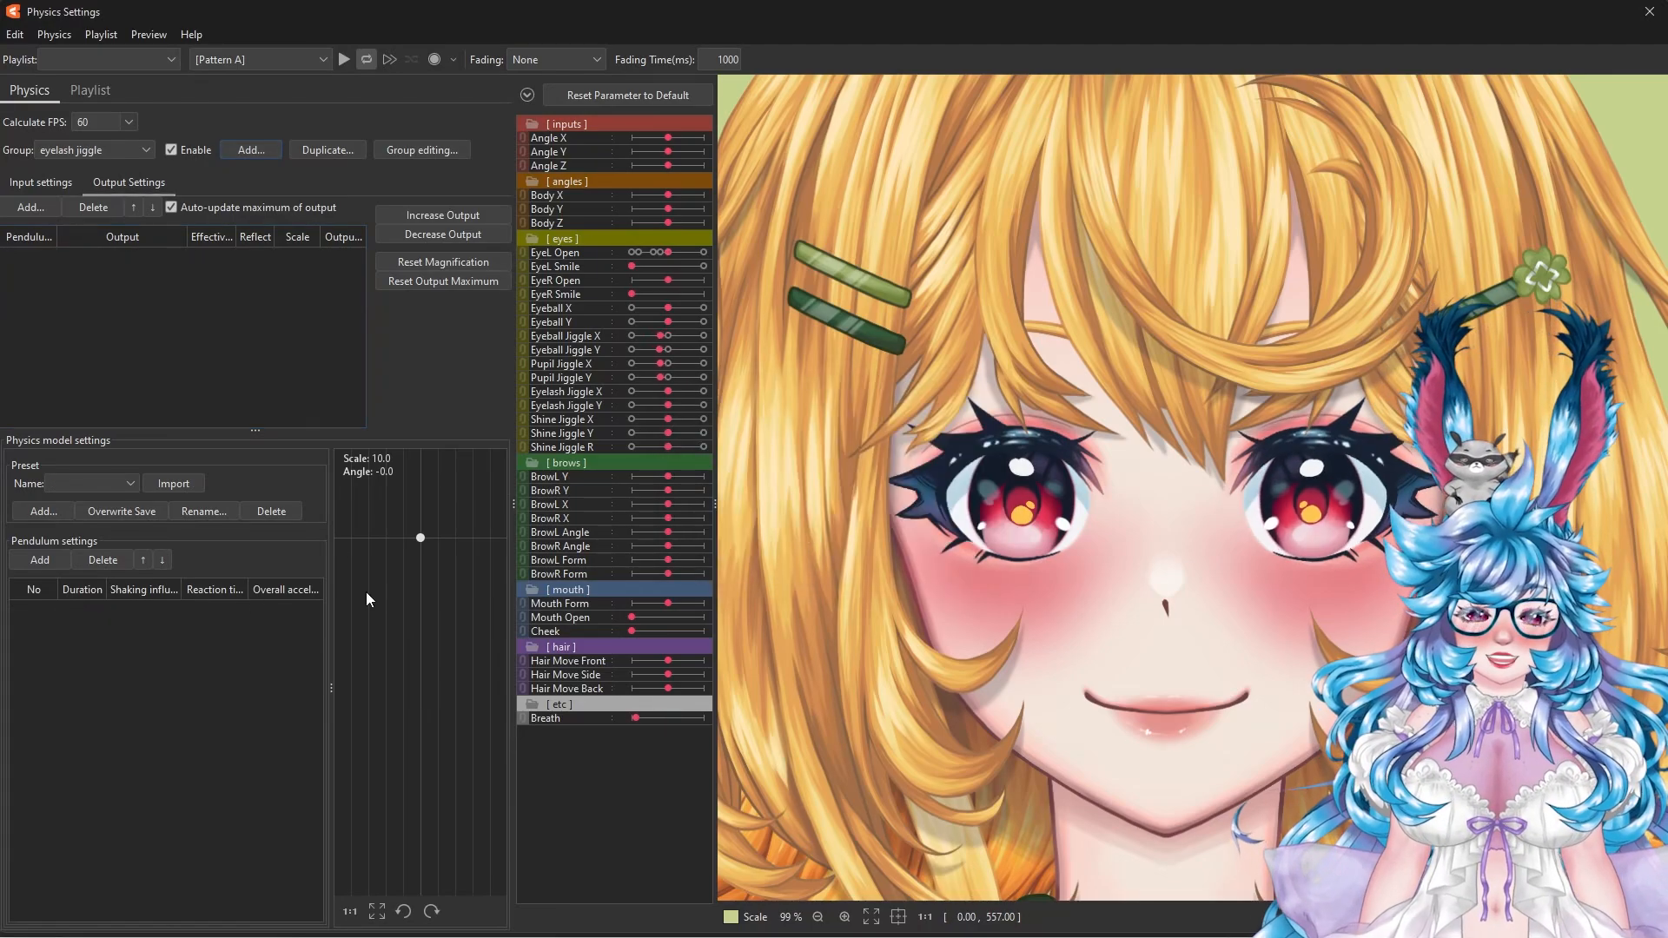
# Step: Add EyeL Open and EyeR Open as inputs of the eyelash jiggle group, each with an effectiveness of 30
pyautogui.click(40, 182)
pyautogui.click(329, 208)
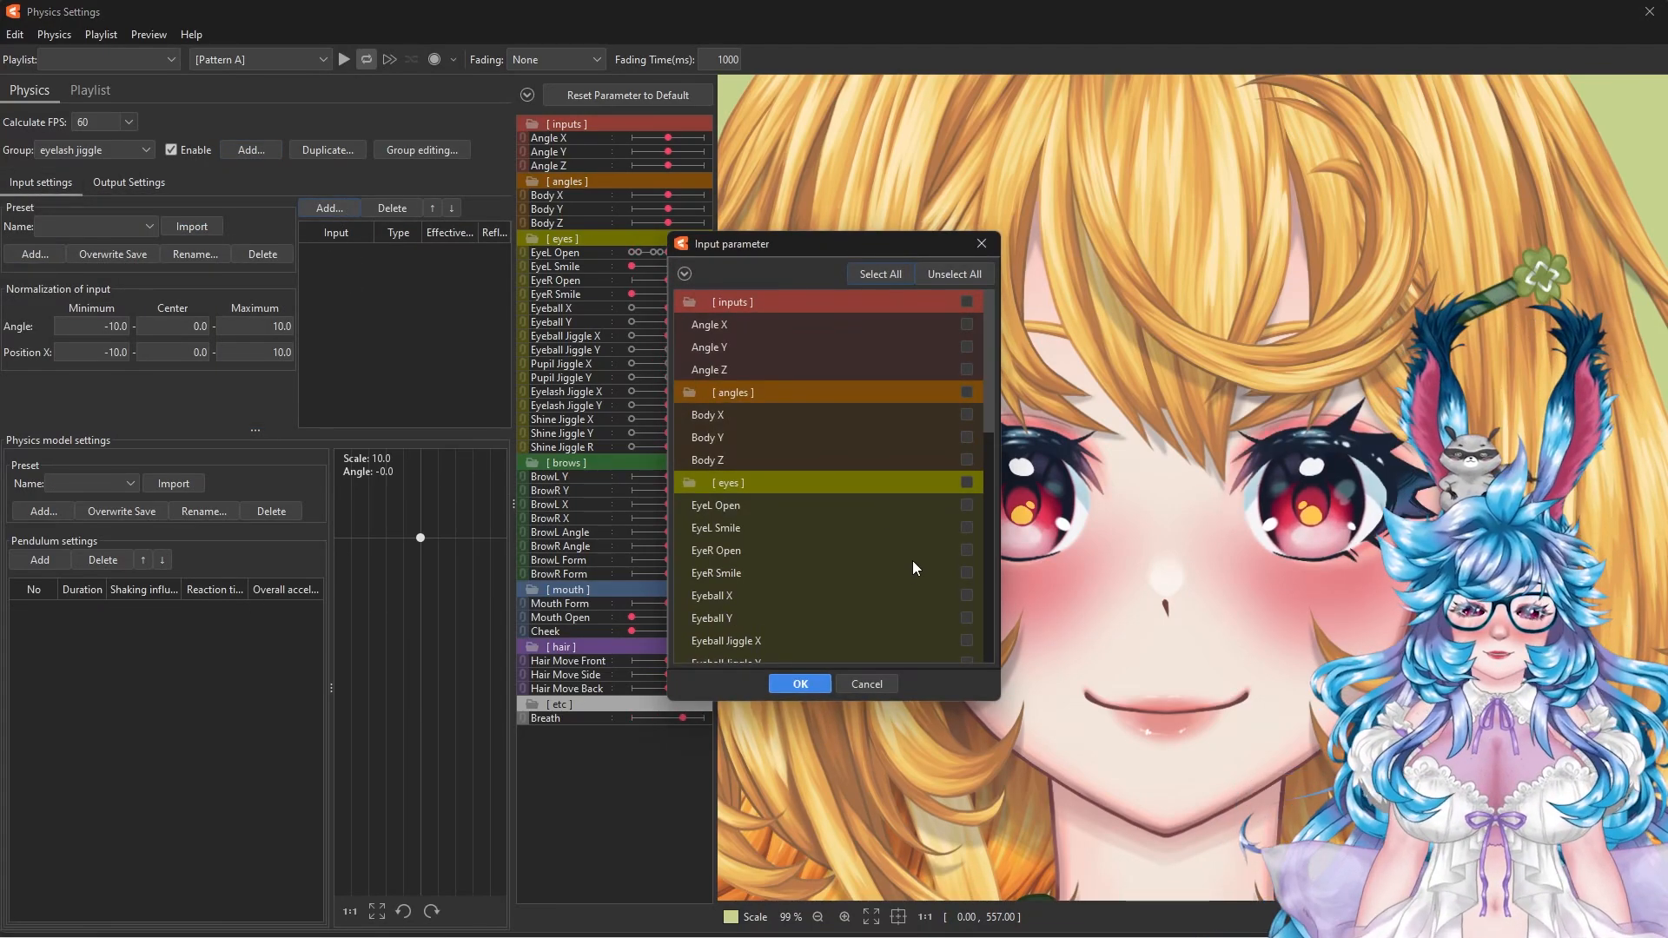
pyautogui.click(969, 506)
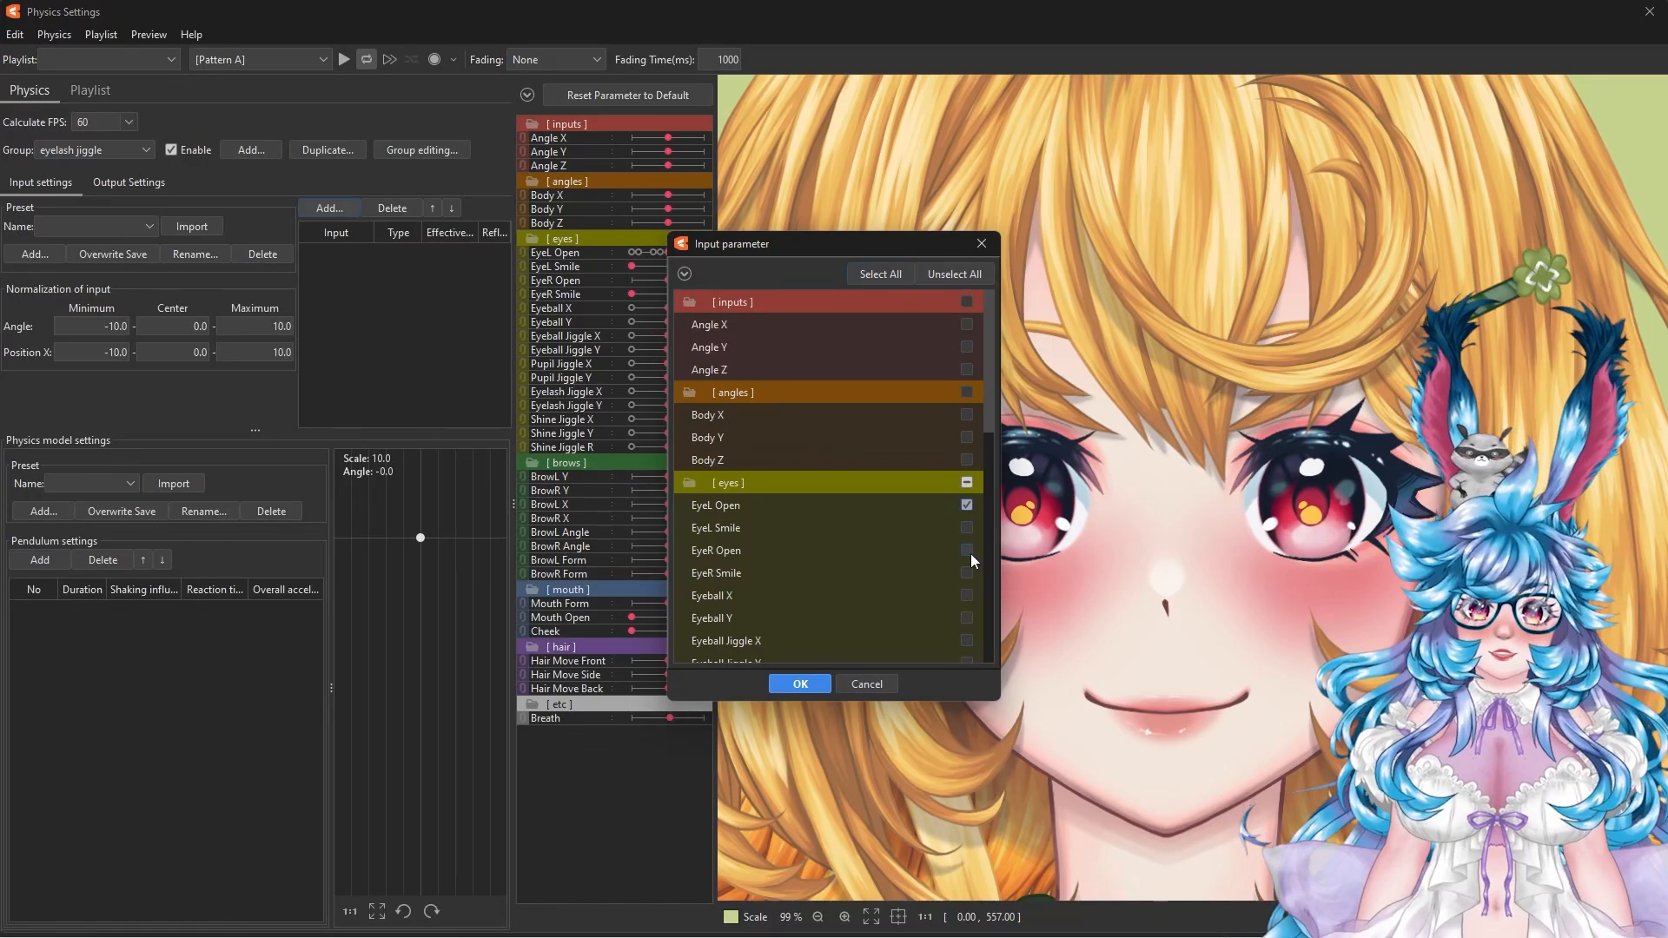
pyautogui.click(968, 550)
pyautogui.click(800, 683)
pyautogui.doubleClick(444, 251)
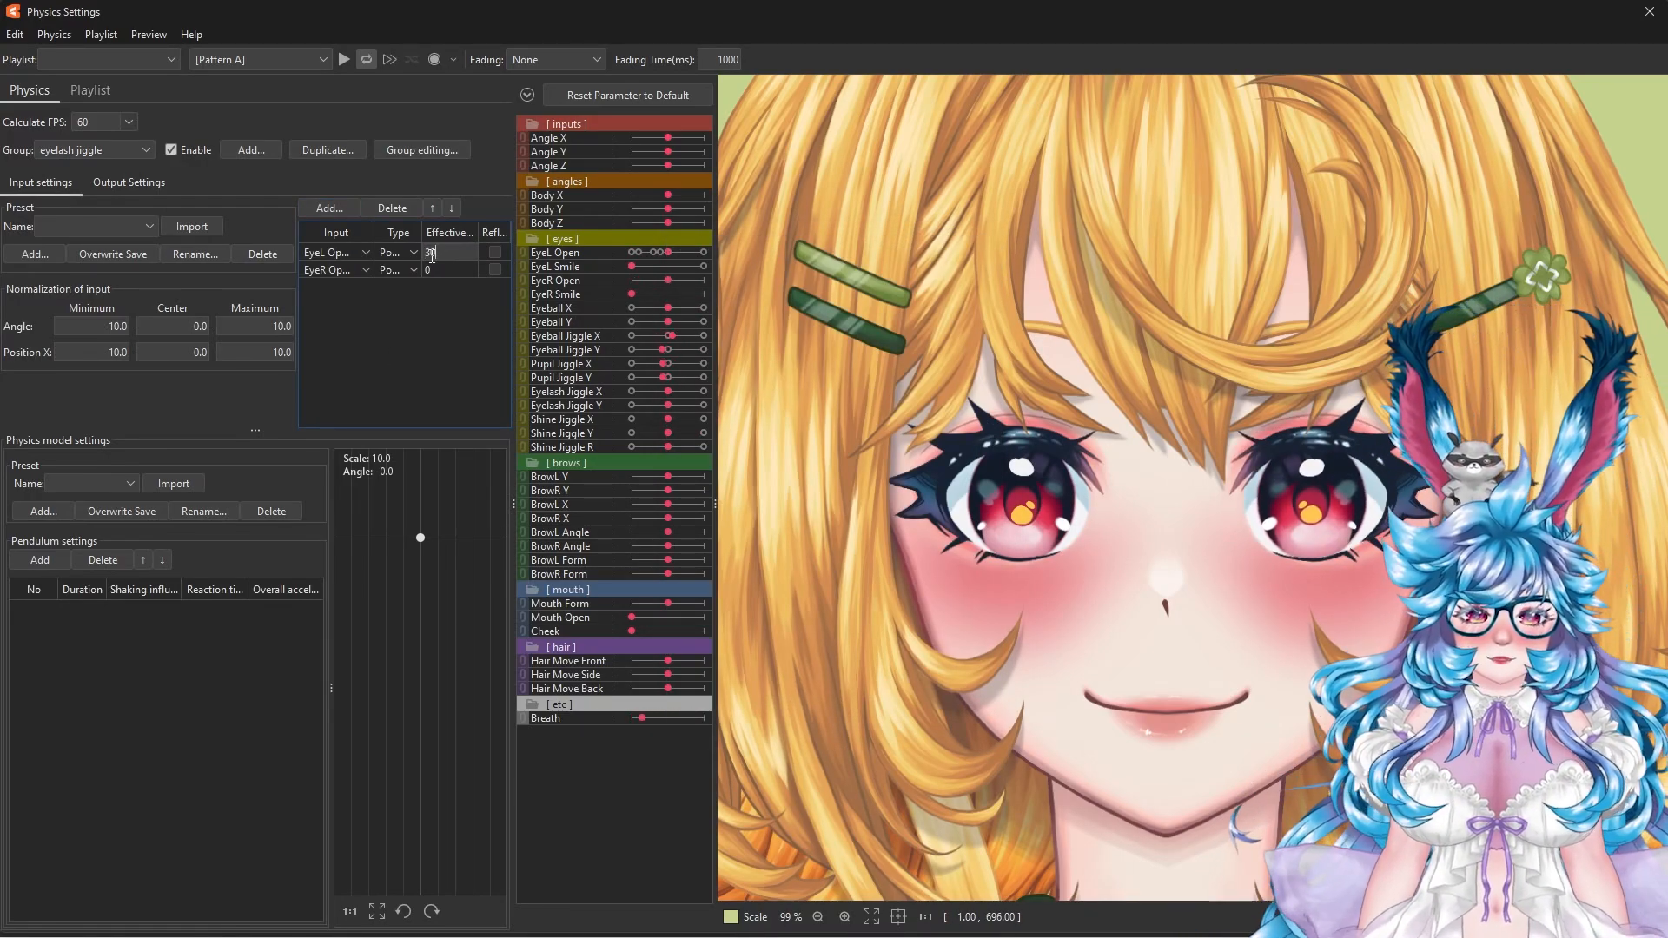
pyautogui.write('30')
pyautogui.doubleClick(445, 268)
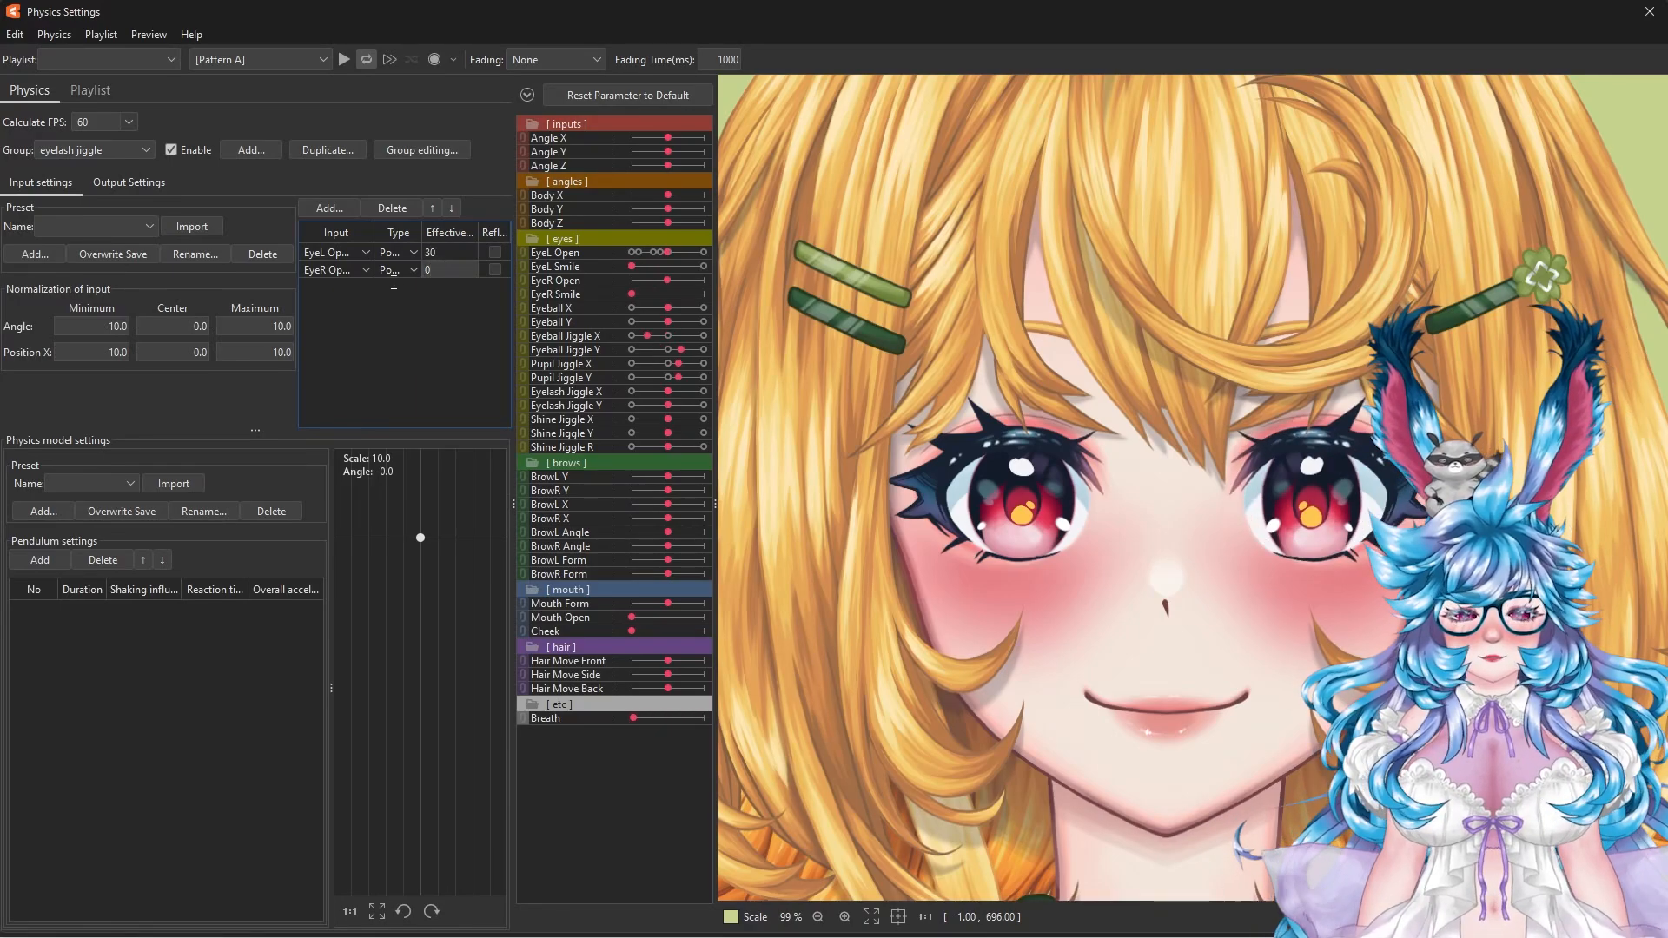
pyautogui.write('30')
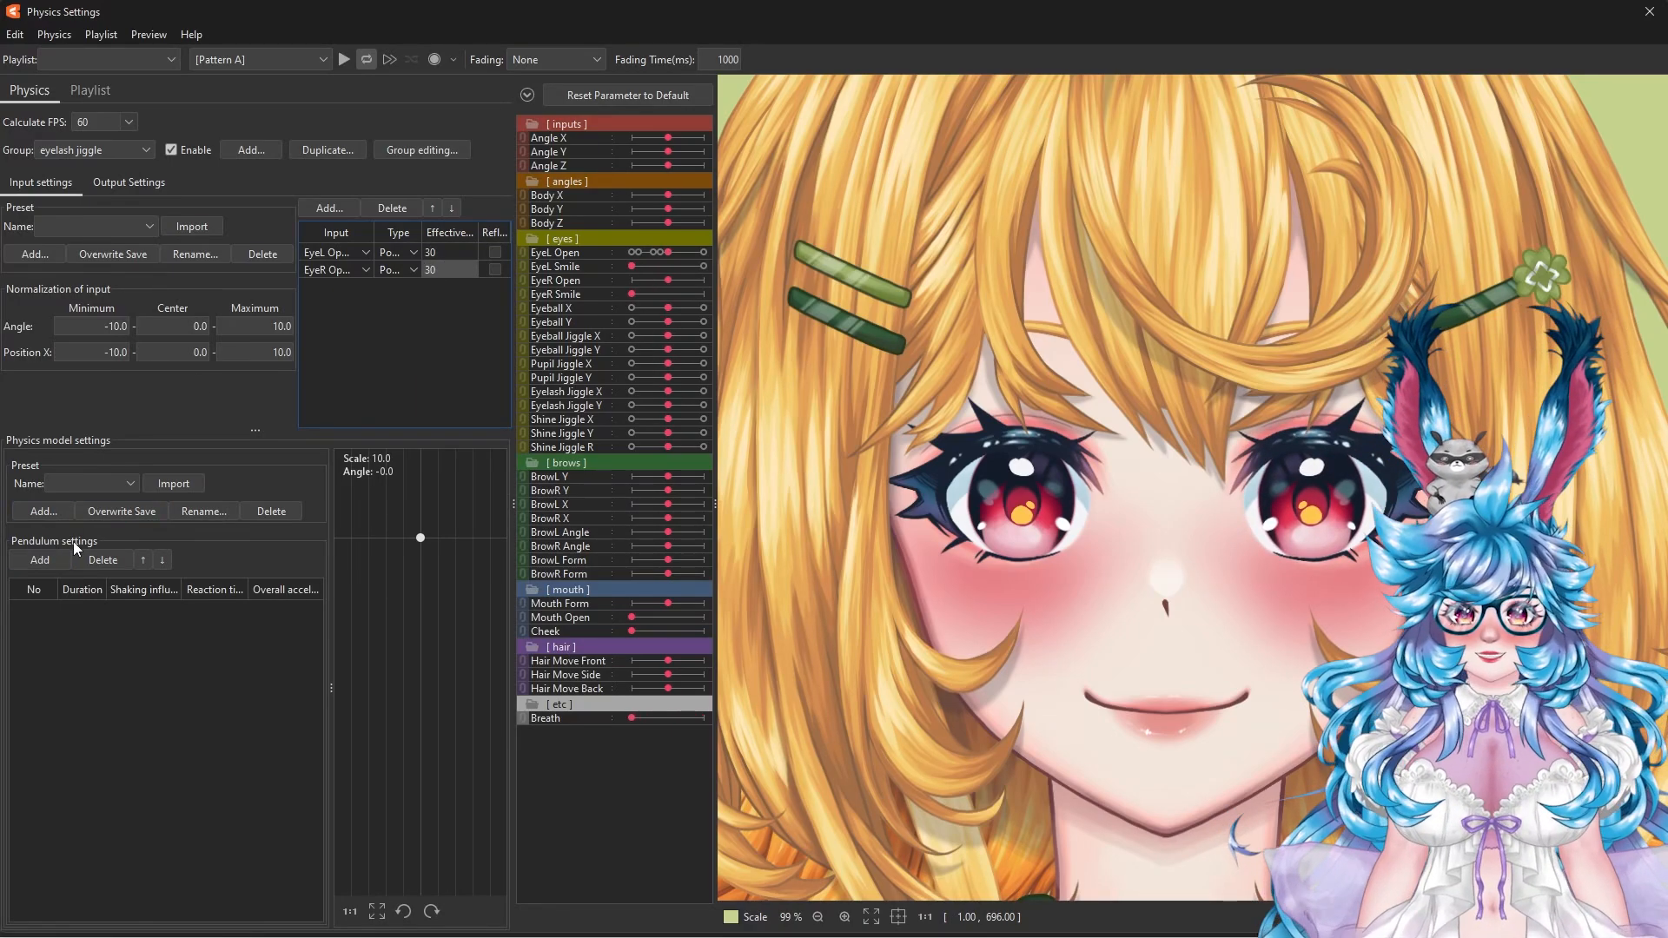
# Step: Import the Hair (Double Pendulum) preset and add Eyelash Jiggle X on pendulum 1 and Eyelash Jiggle Y on pendulum 2 as outputs
pyautogui.click(96, 483)
pyautogui.click(125, 551)
pyautogui.click(173, 484)
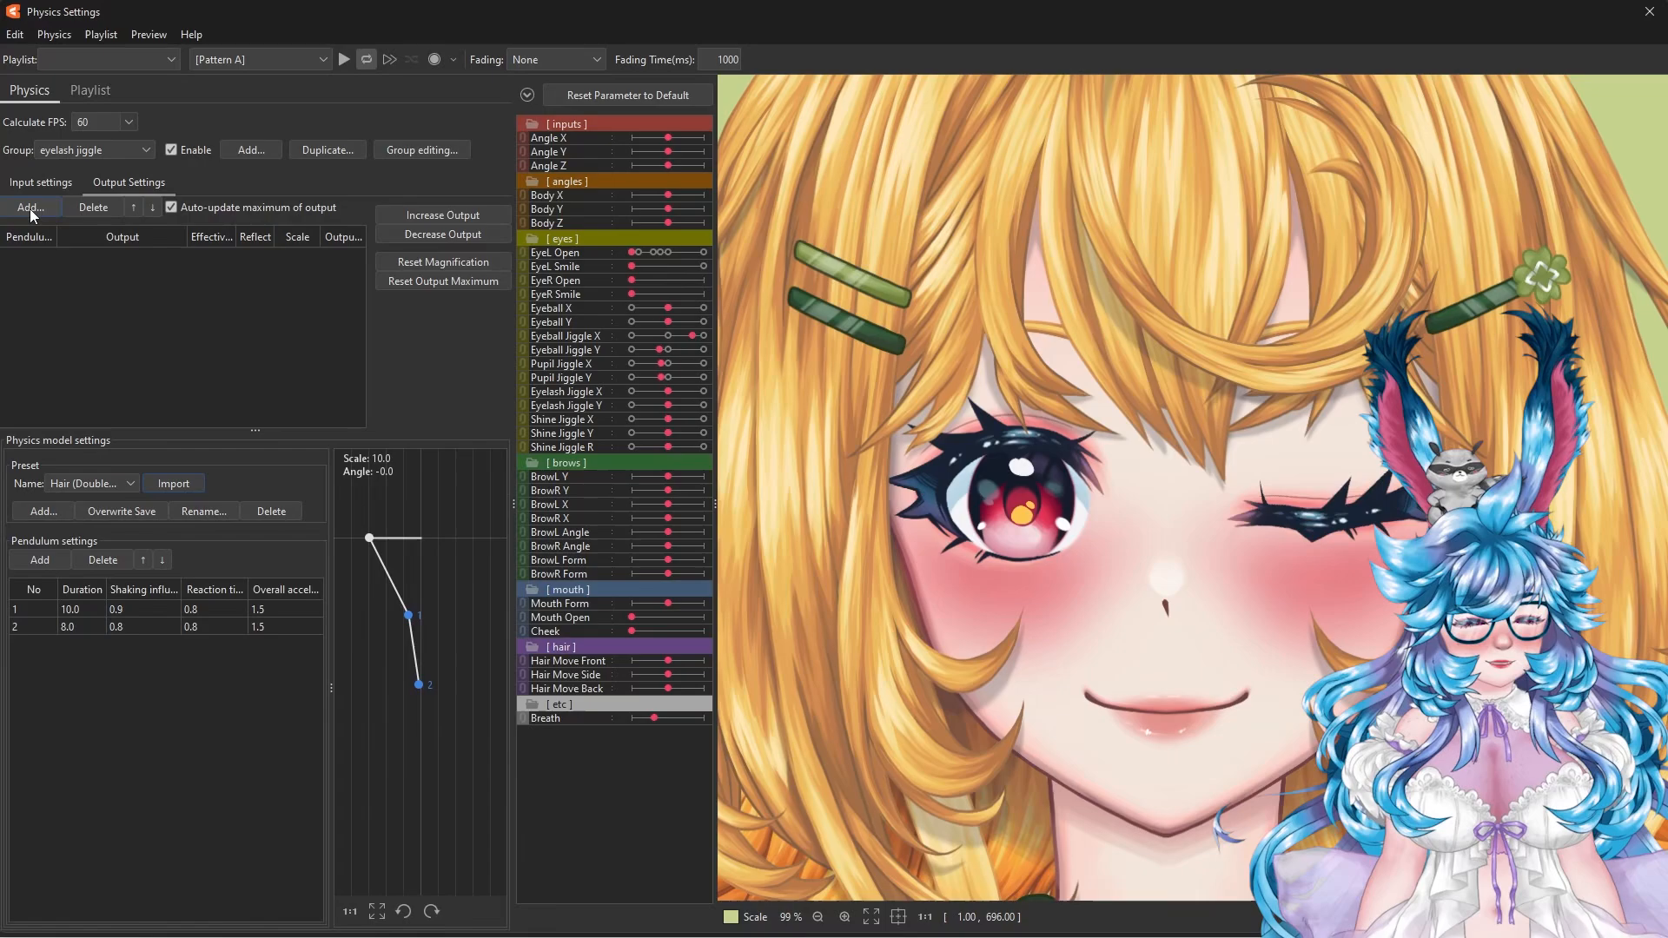
pyautogui.click(817, 683)
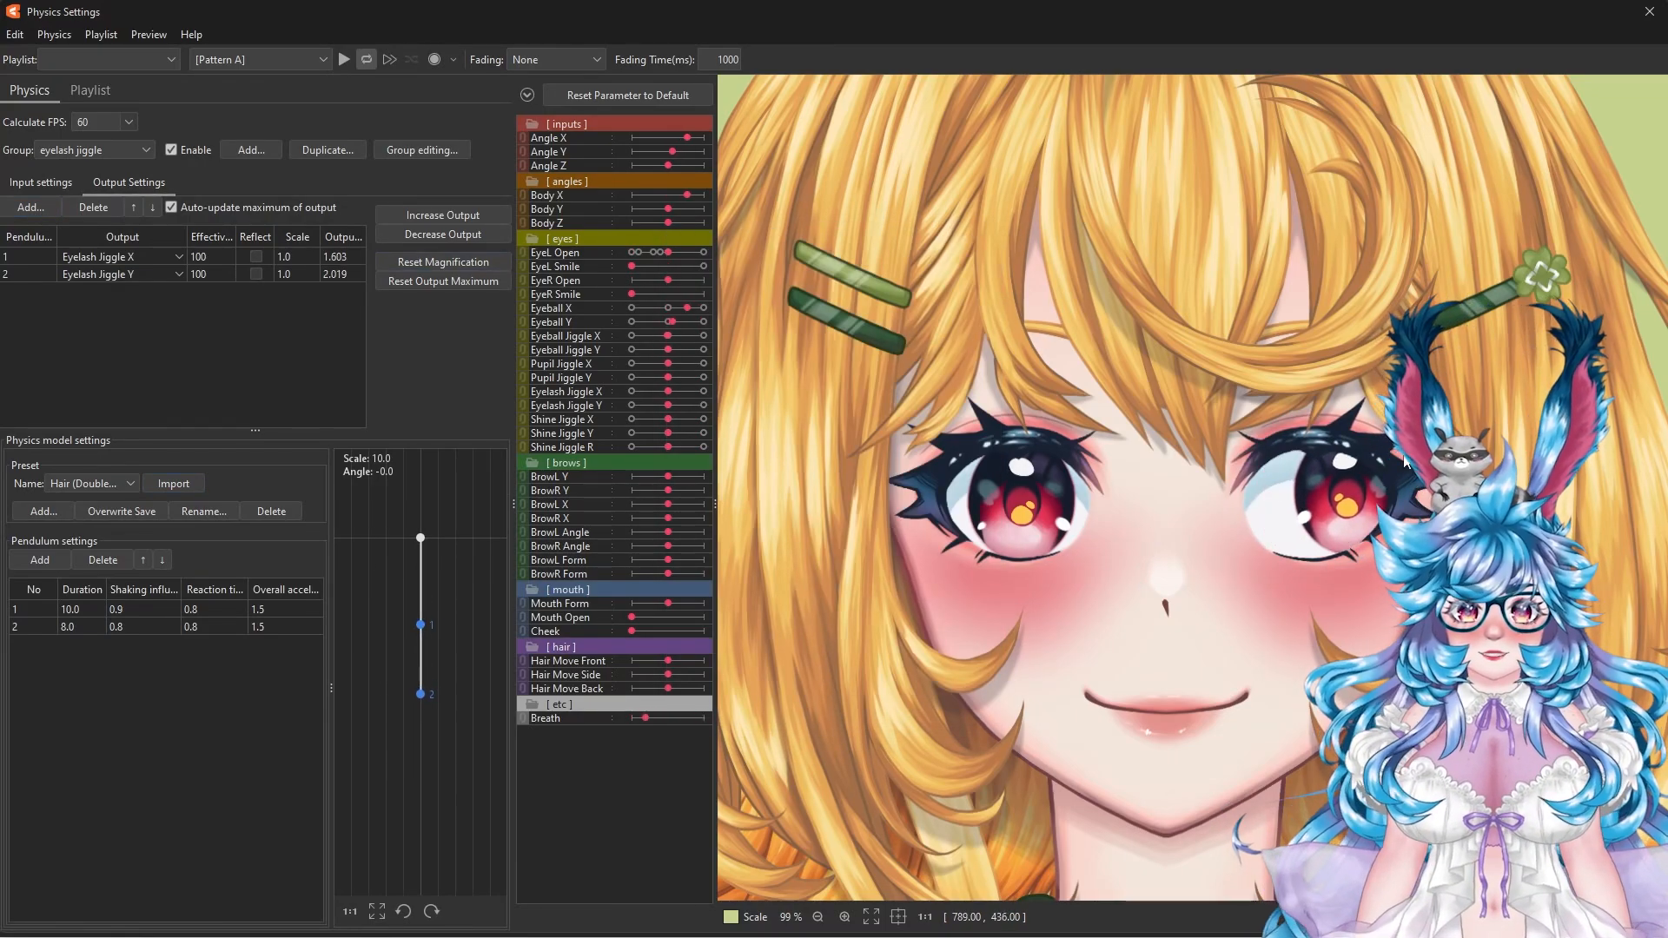
# Step: Increase the eyelash jiggle group's outputs and set its two pendulum durations to 12.0 and 10.0
pyautogui.click(442, 214)
pyautogui.click(892, 498)
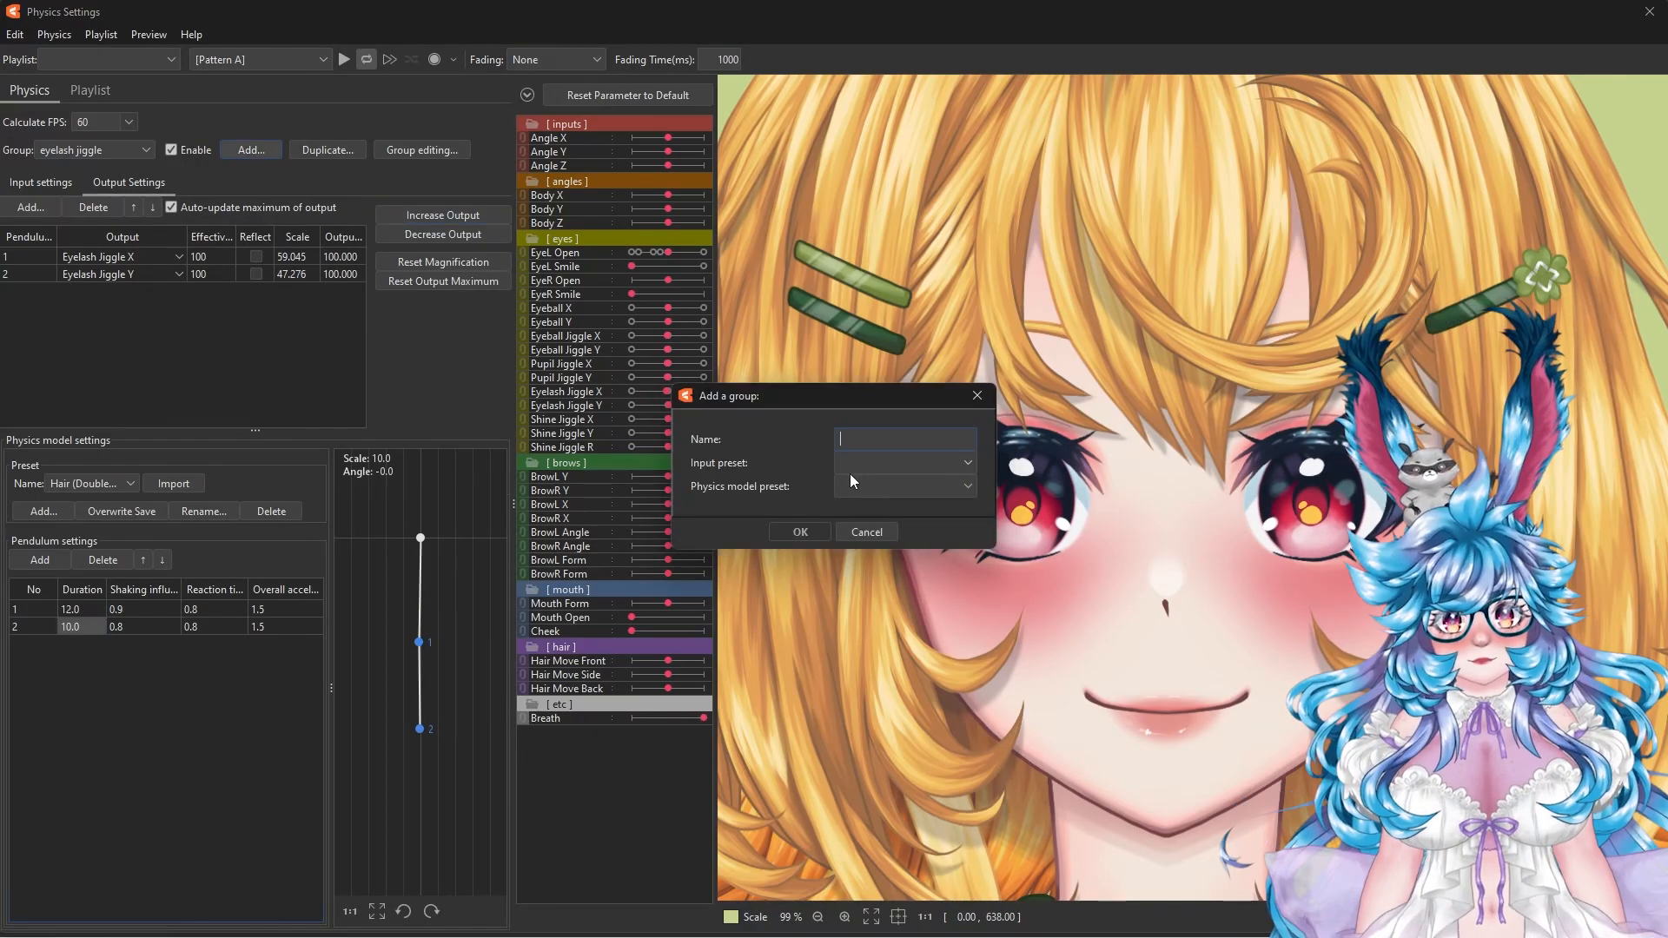
# Step: Add a physics group named "shine jiggle" with EyeL Open and EyeR Open as inputs, each with an effectiveness of 50
pyautogui.write('shine jiggle')
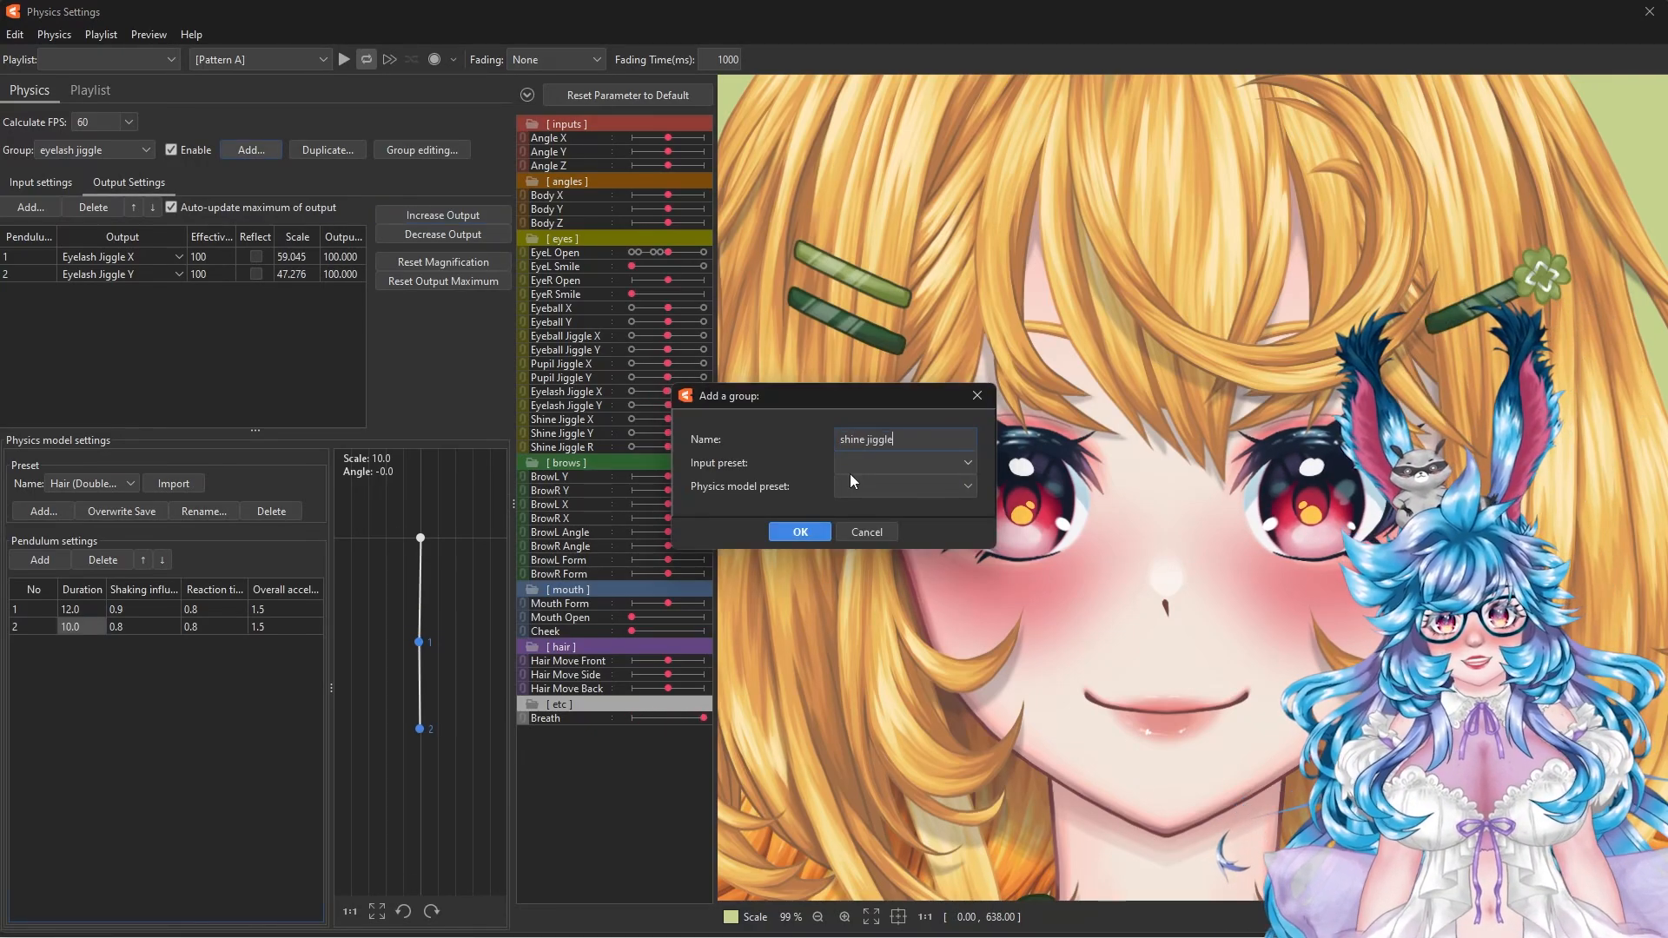
pyautogui.press('Return')
pyautogui.click(43, 185)
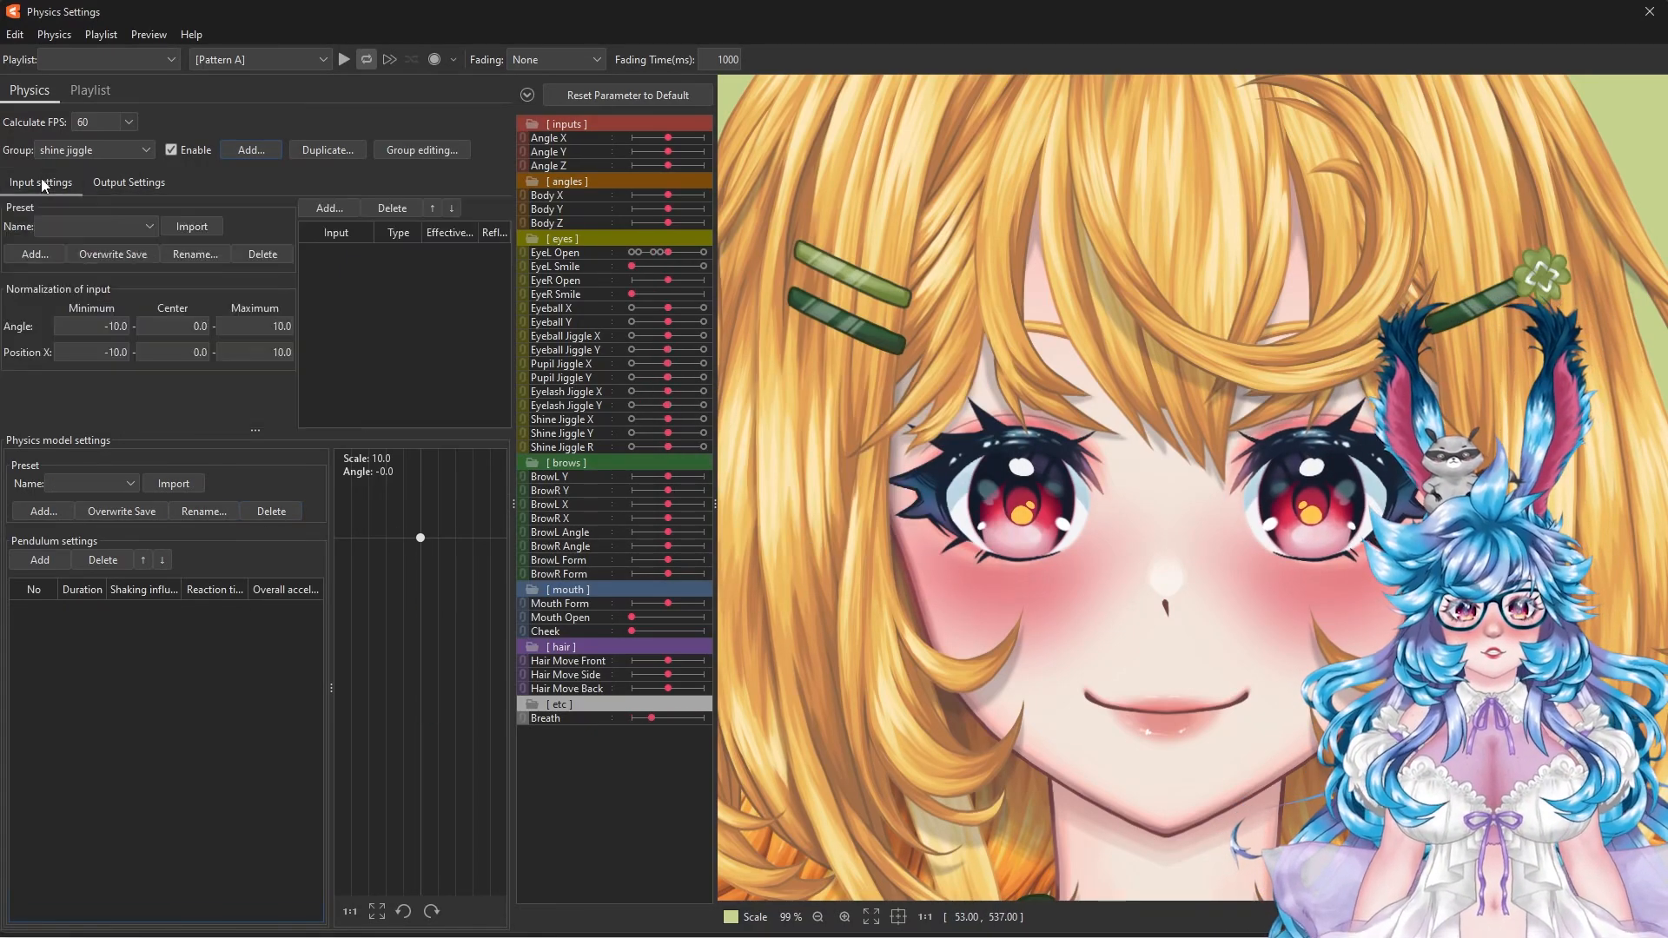
pyautogui.click(329, 208)
pyautogui.click(967, 505)
pyautogui.click(799, 684)
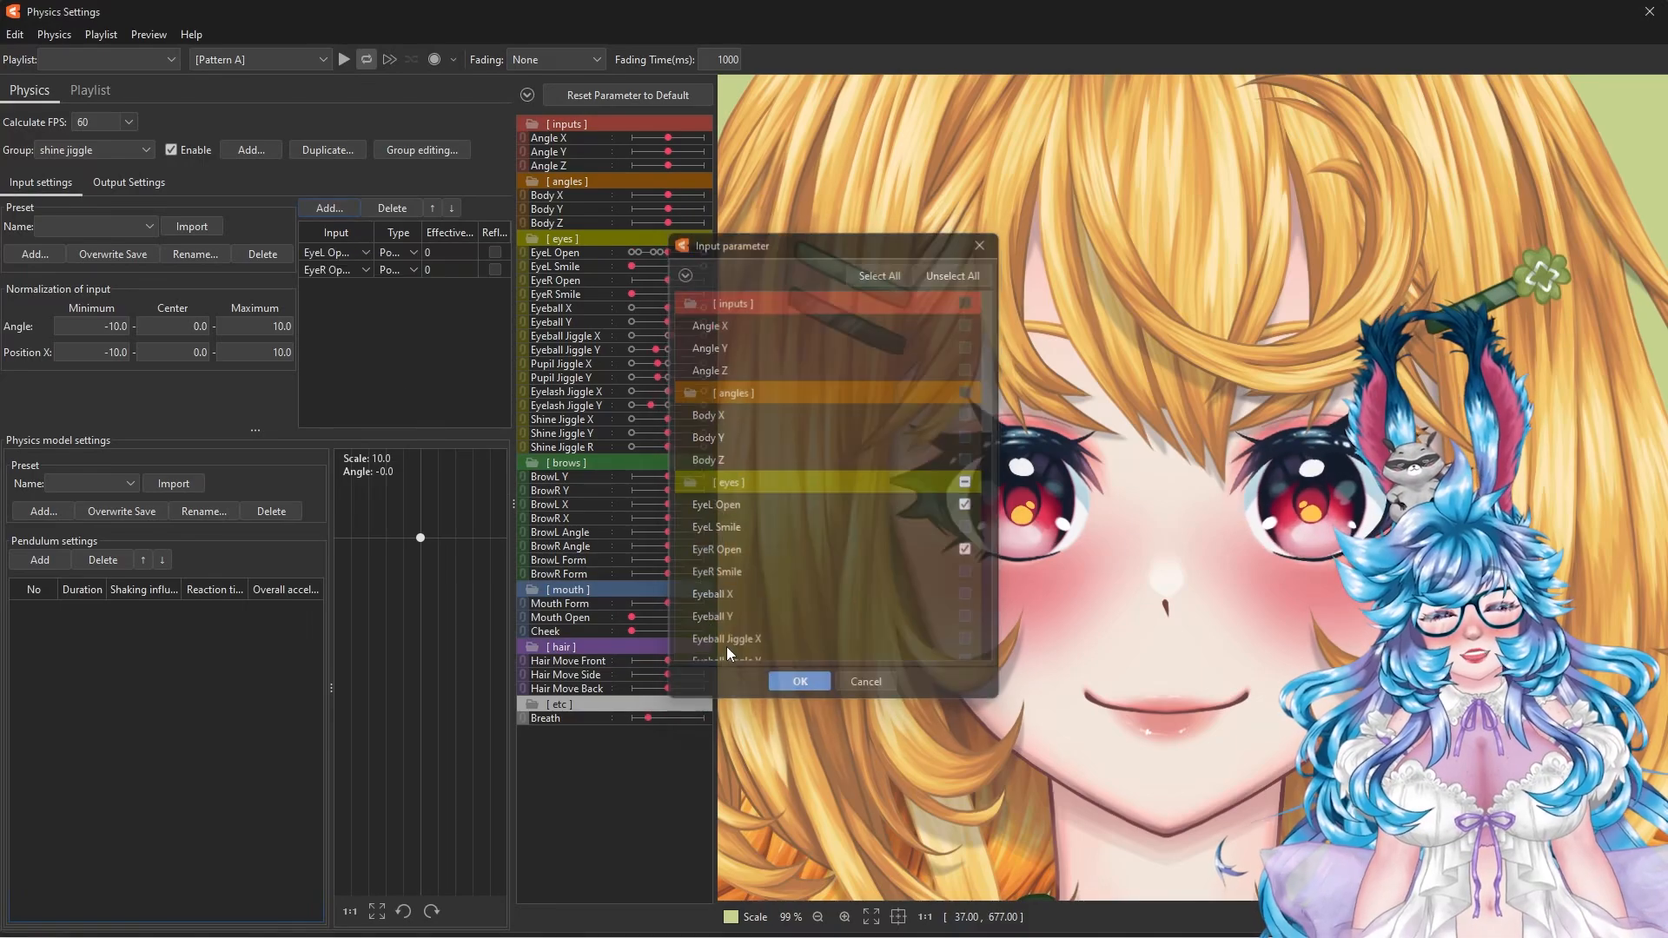
pyautogui.doubleClick(451, 270)
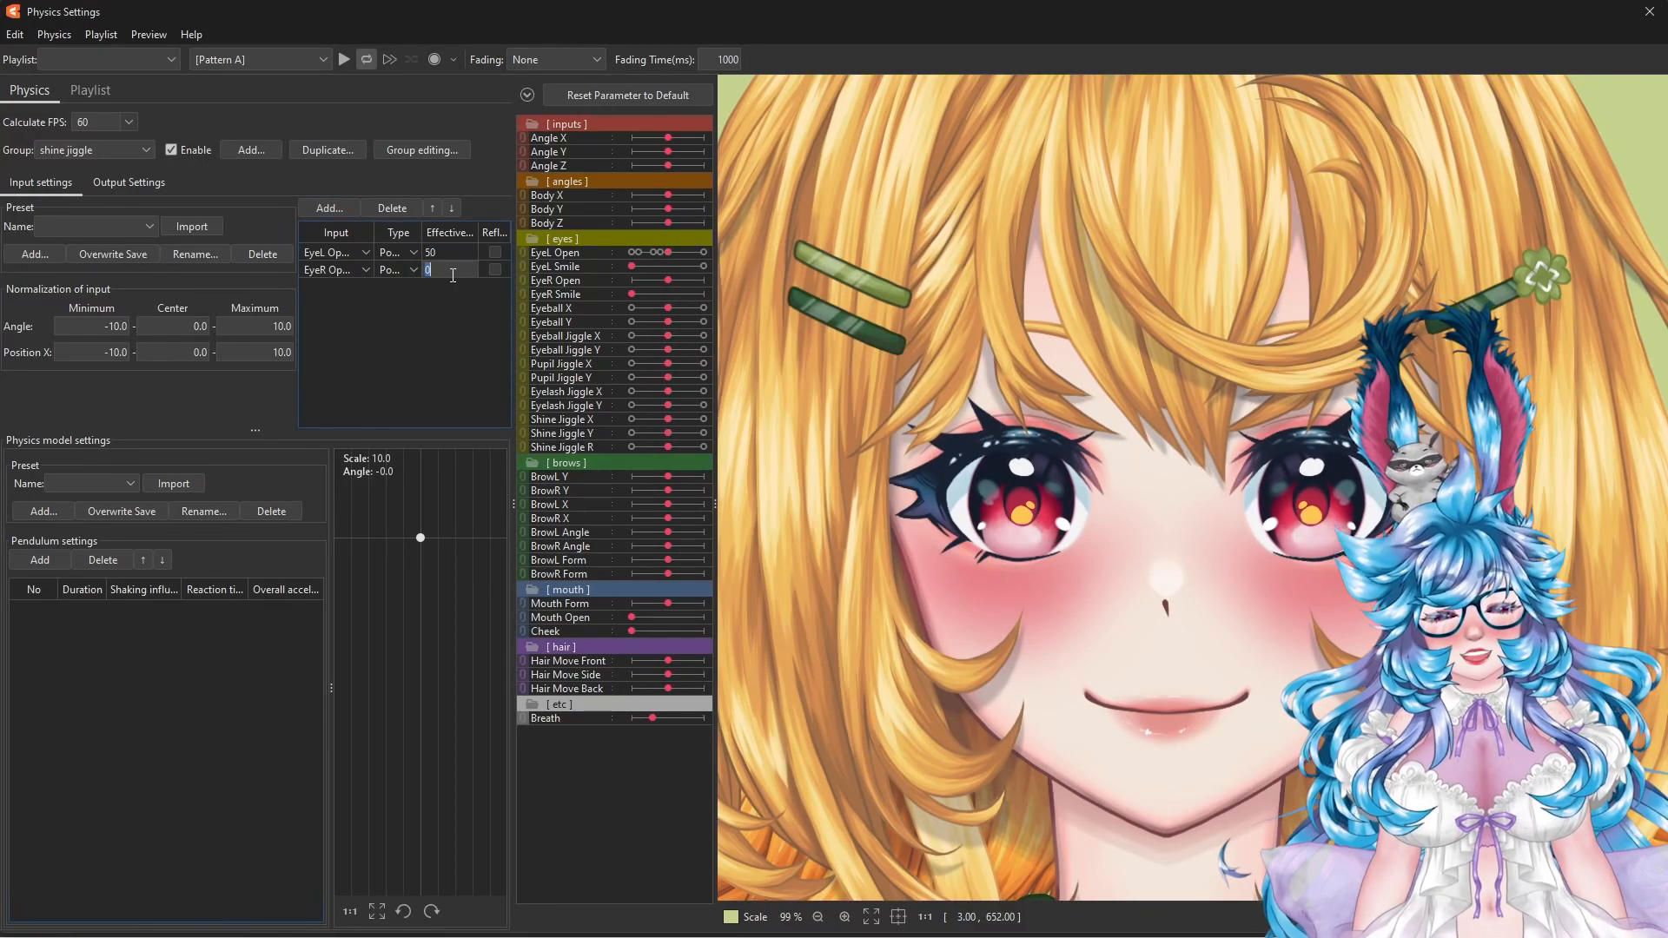
pyautogui.write('50')
pyautogui.press('Return')
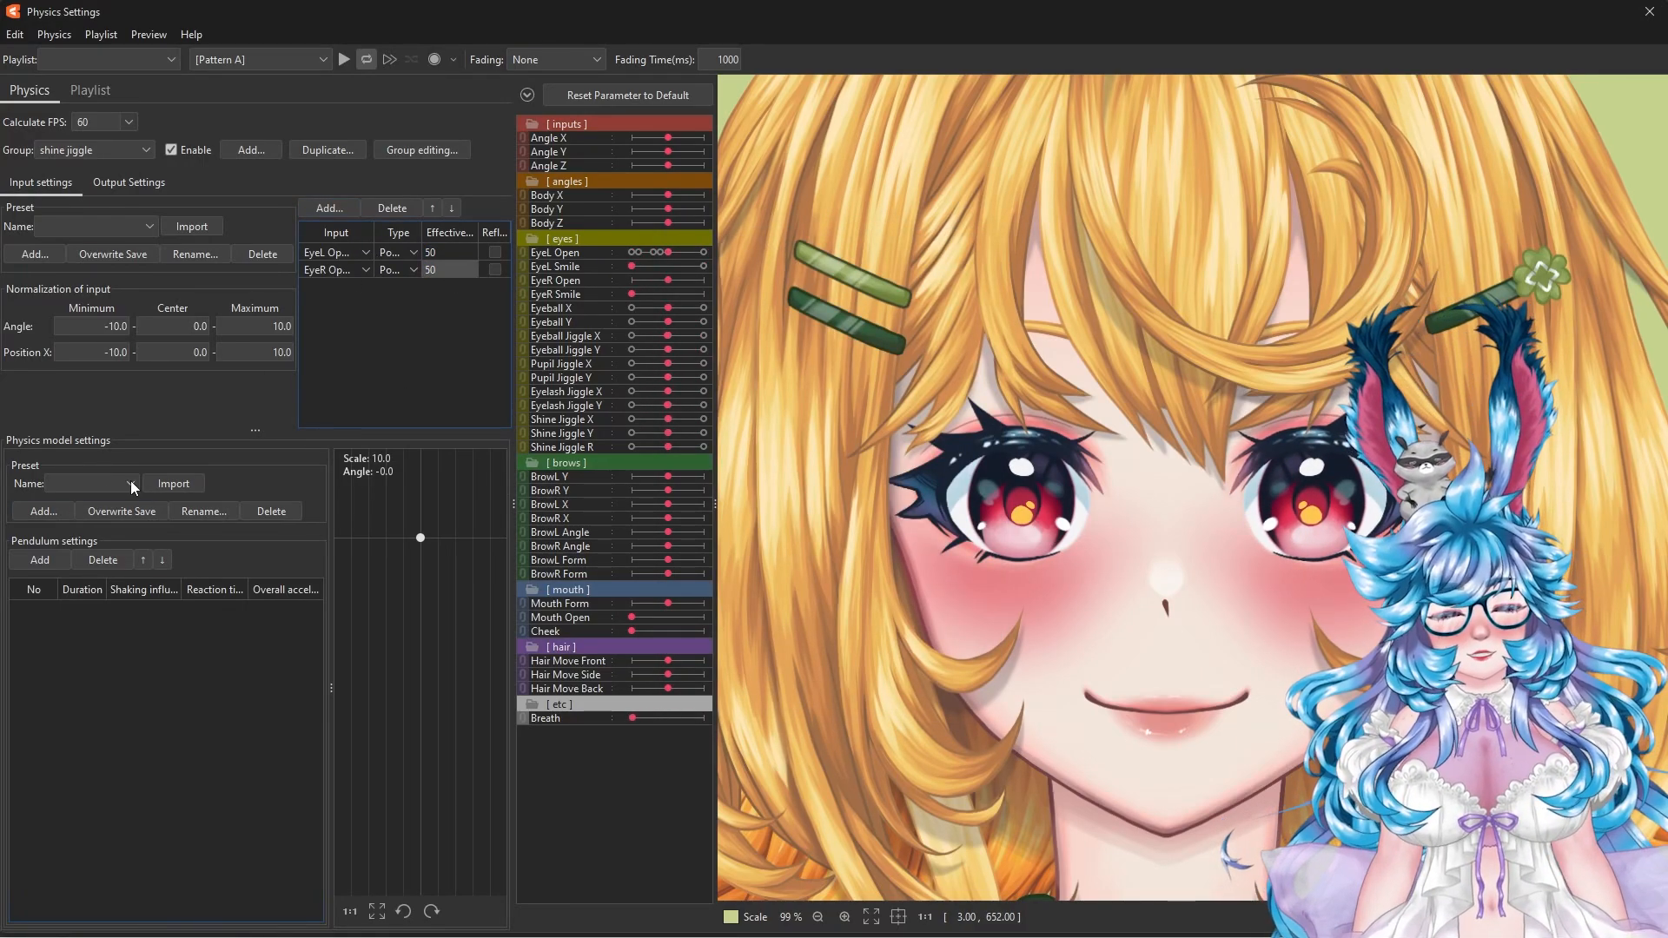
# Step: Import the Hair (Triple Pendulum) physics model preset into the shine jiggle group
pyautogui.click(130, 483)
pyautogui.click(139, 571)
pyautogui.click(181, 483)
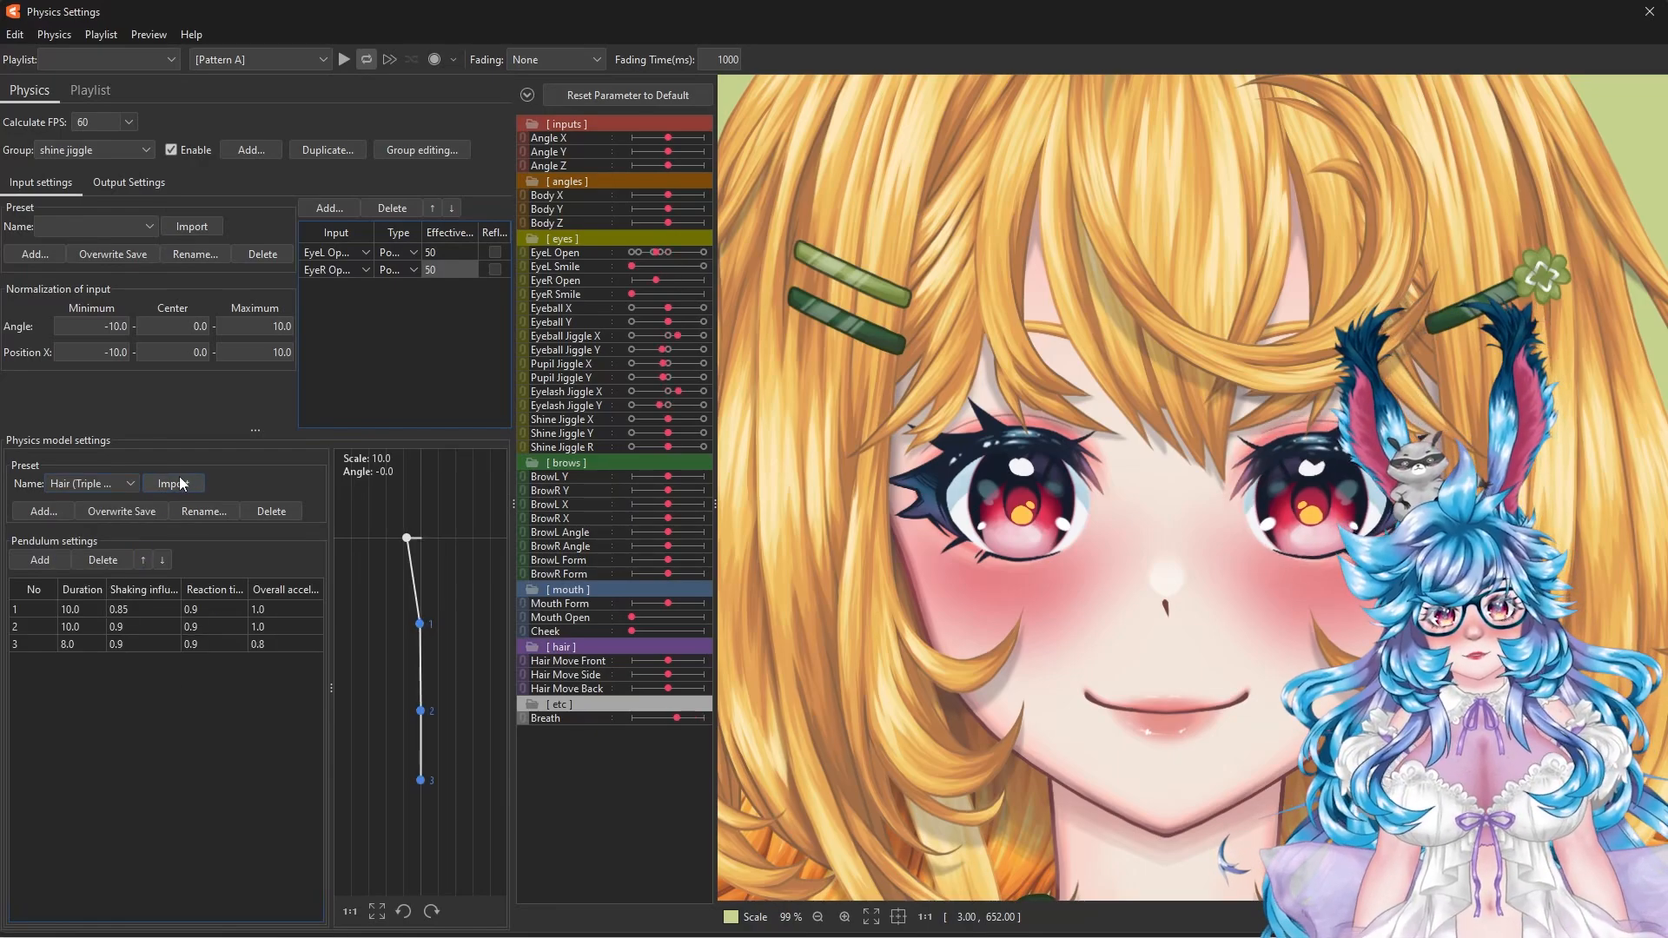
# Step: Add Shine Jiggle X, Y and R as outputs on pendulums 1, 2 and 3, with scales of 25, 28 and 10
pyautogui.click(128, 182)
pyautogui.click(28, 212)
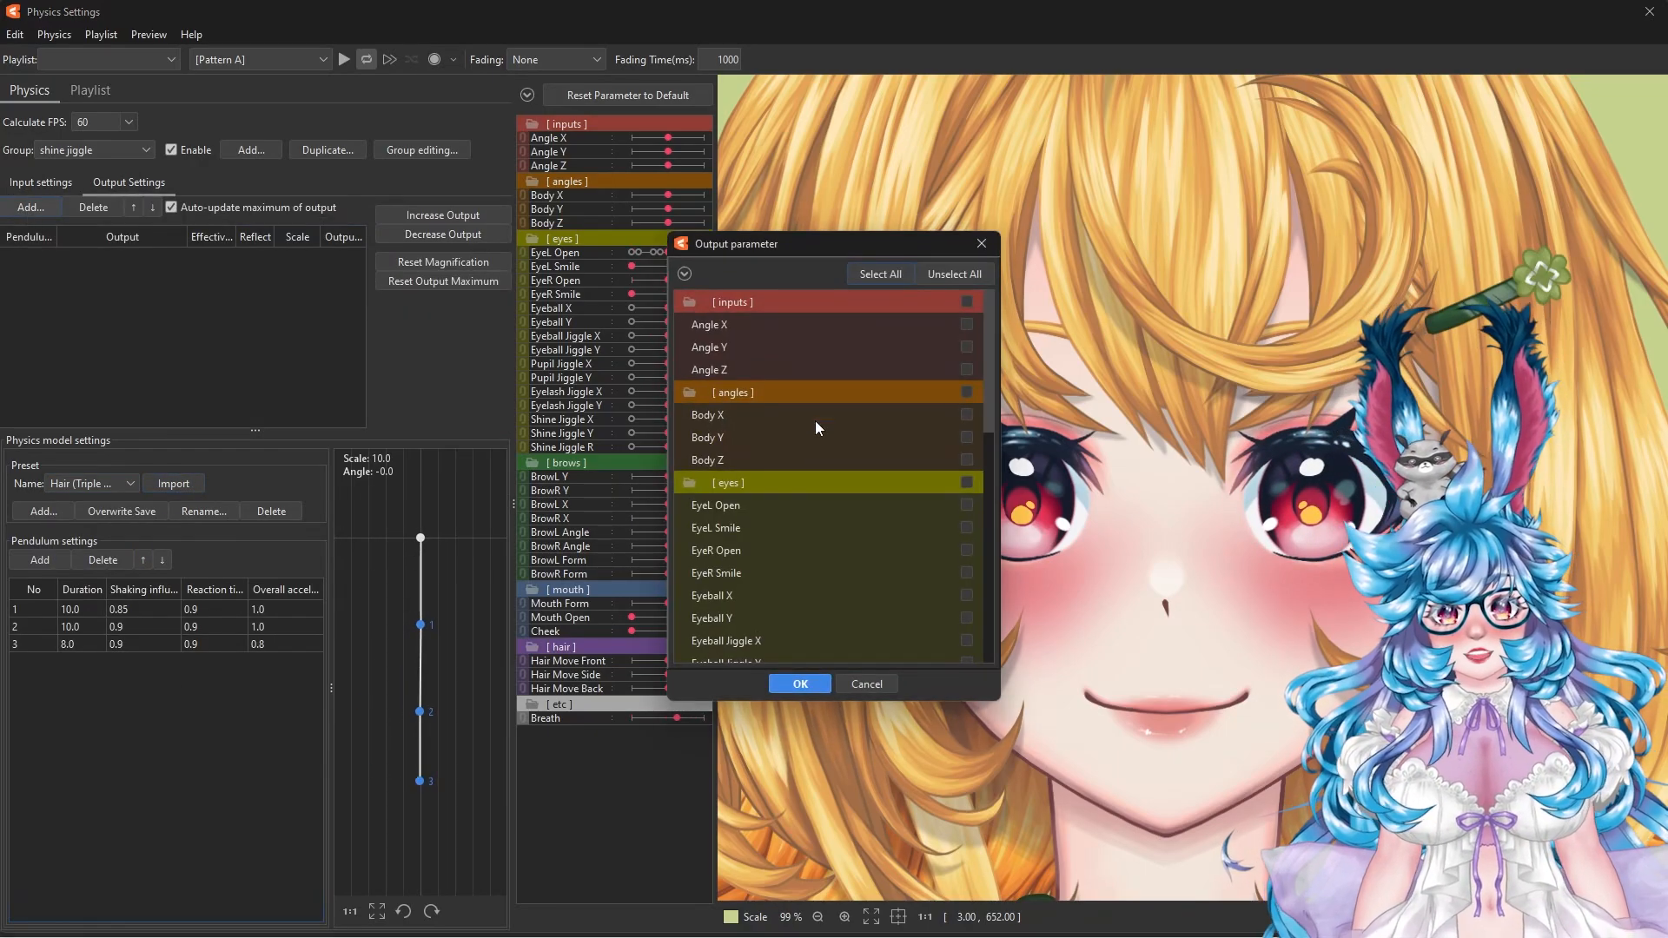
pyautogui.scroll(-3, 834, 521)
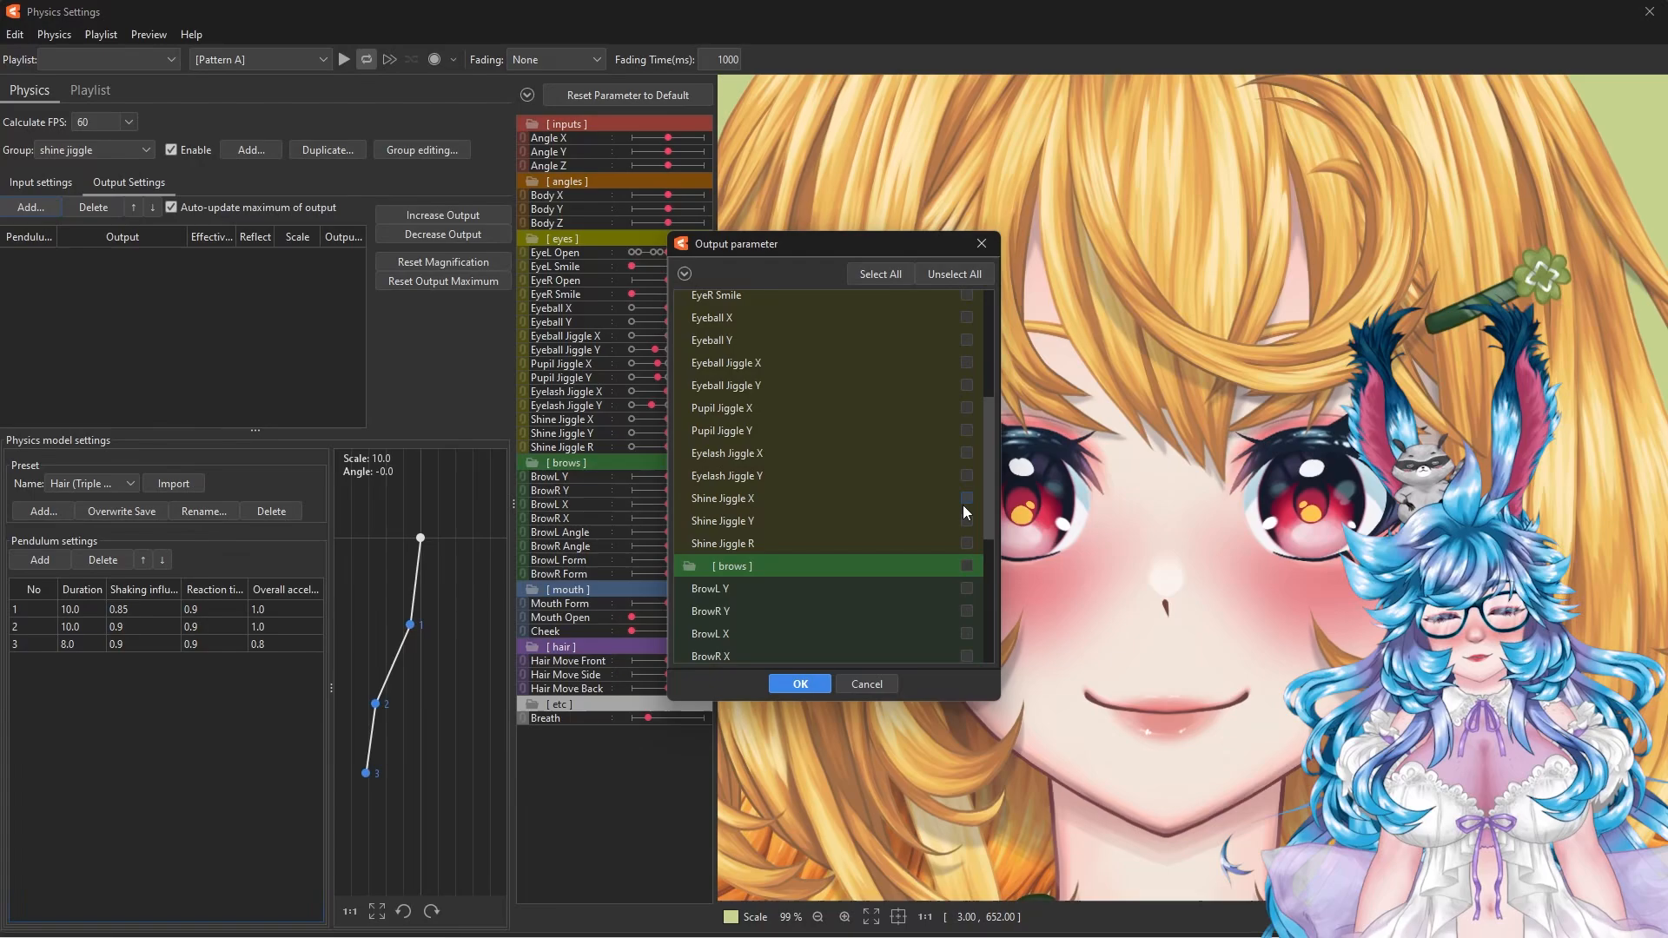
pyautogui.click(966, 544)
pyautogui.click(800, 684)
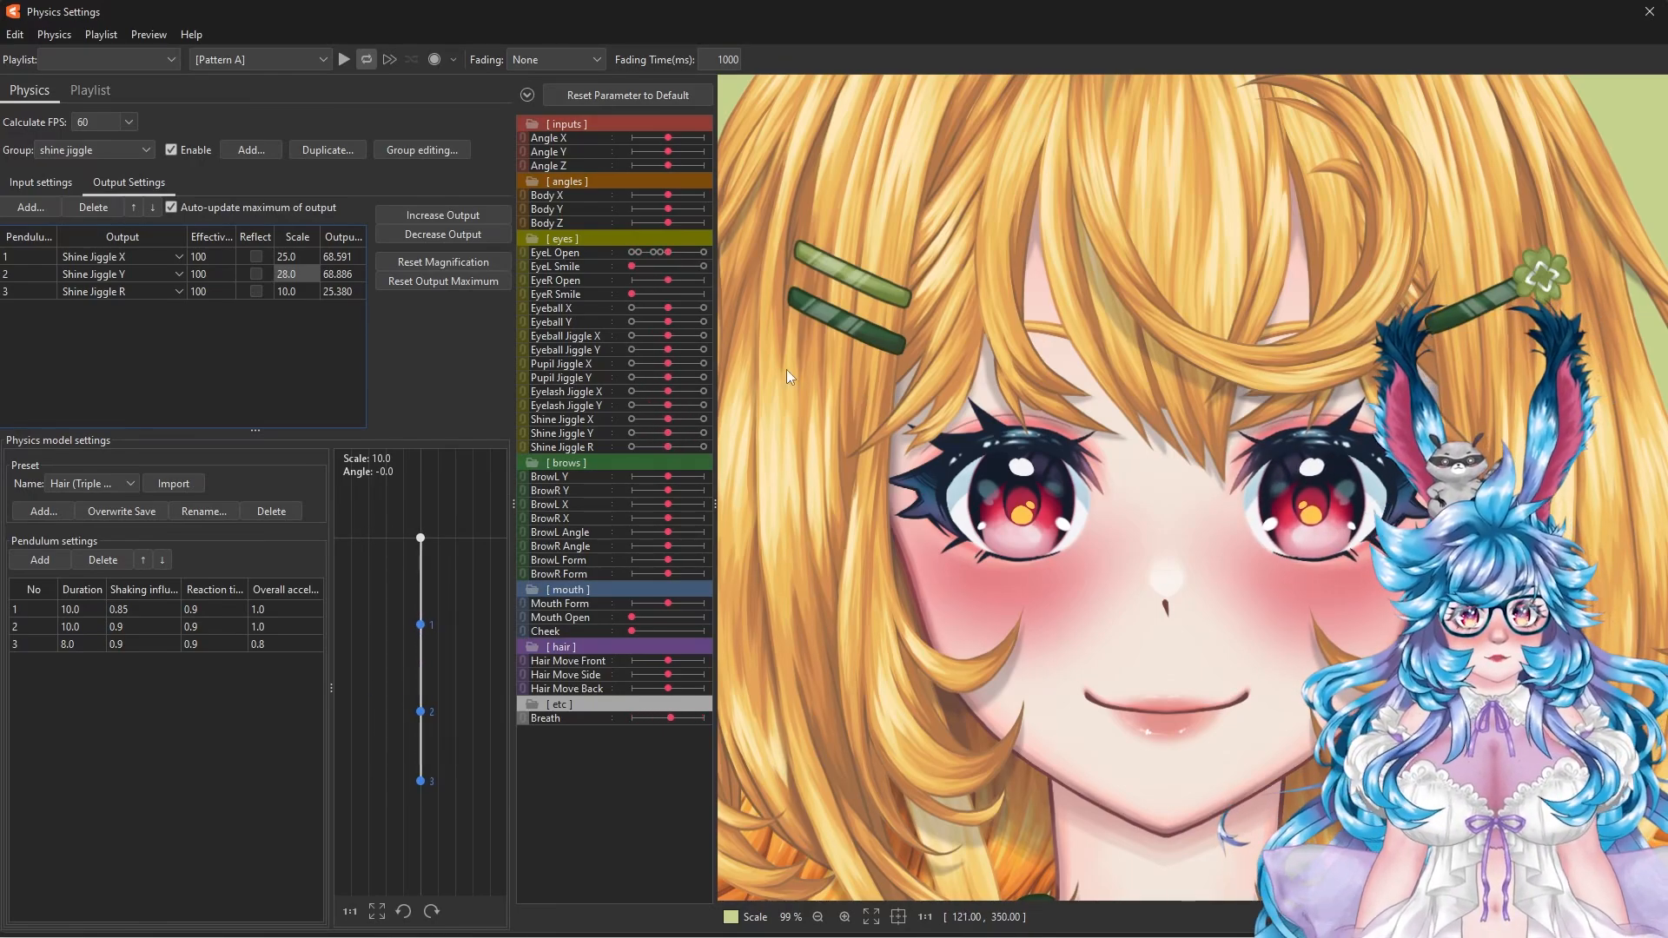
# Step: Add a physics group named "eyeball jiggle physics" with Eyeball X and Eyeball Y as inputs
pyautogui.click(251, 150)
pyautogui.write('eyeball jiggle physics')
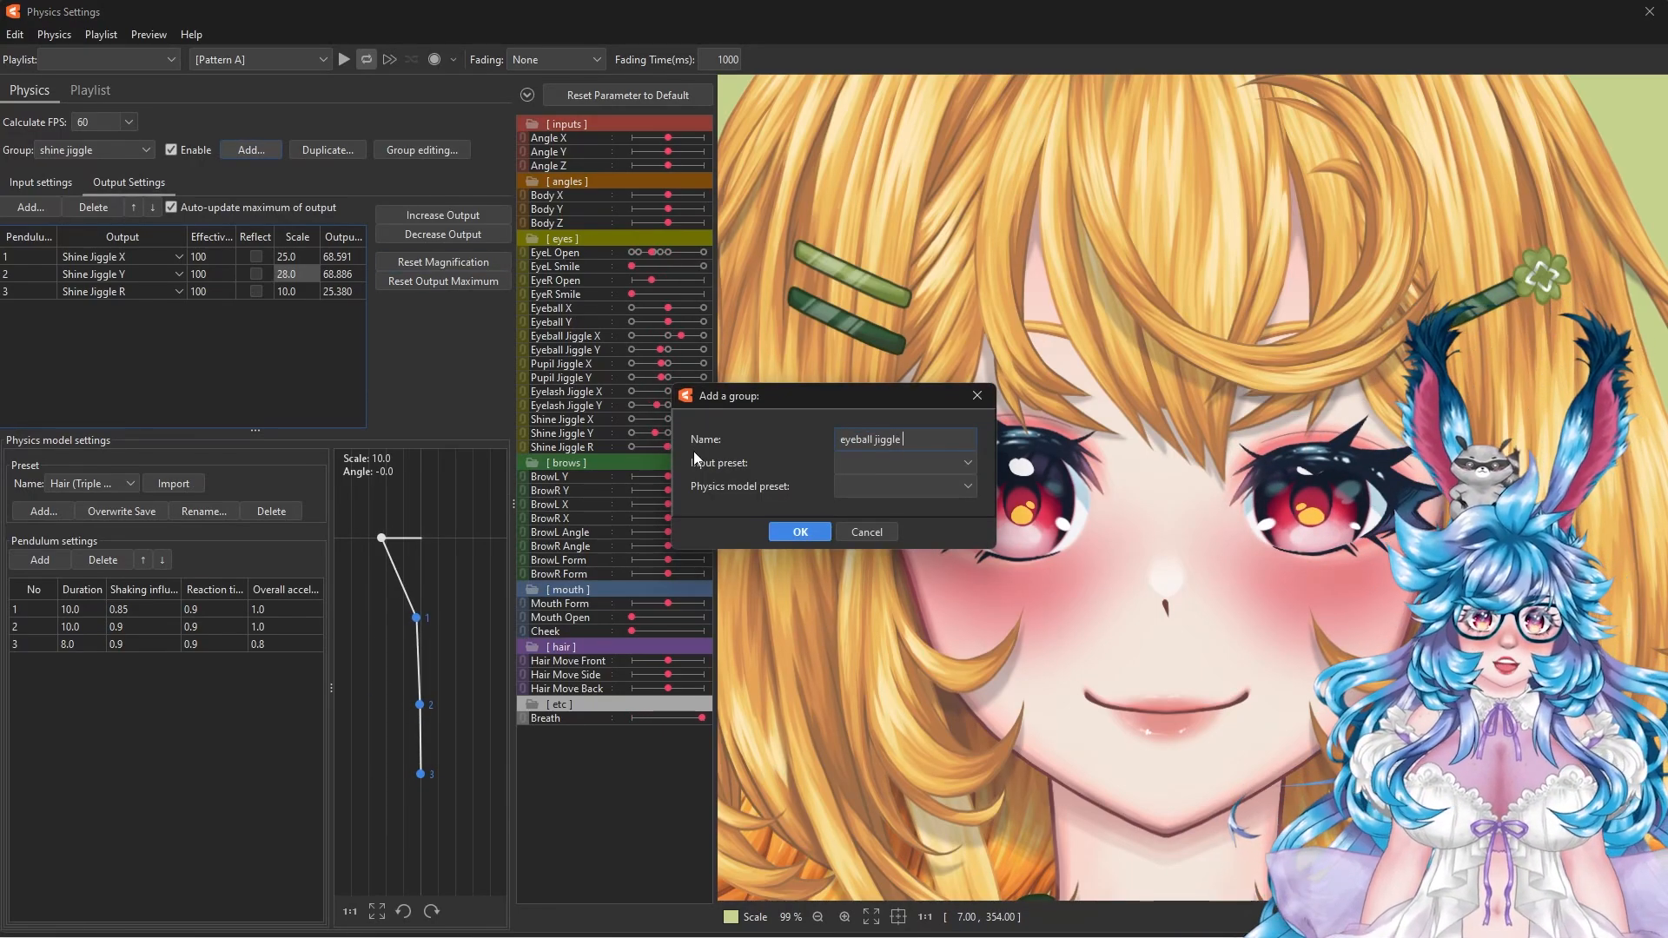
pyautogui.click(799, 532)
pyautogui.click(64, 186)
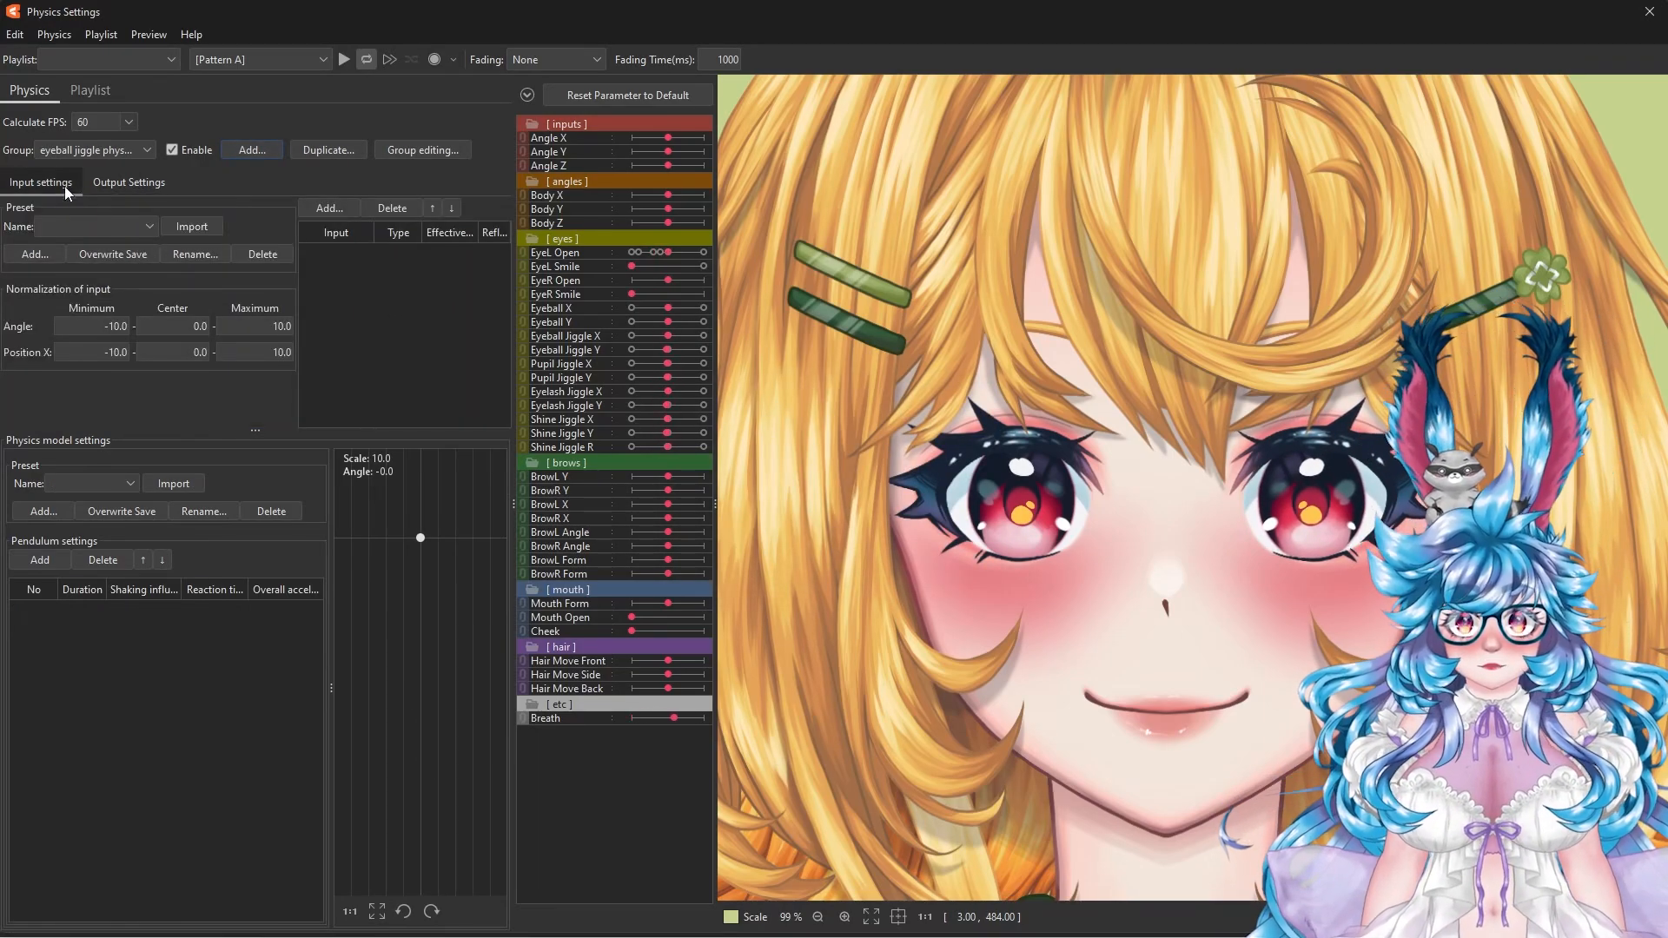
pyautogui.click(328, 207)
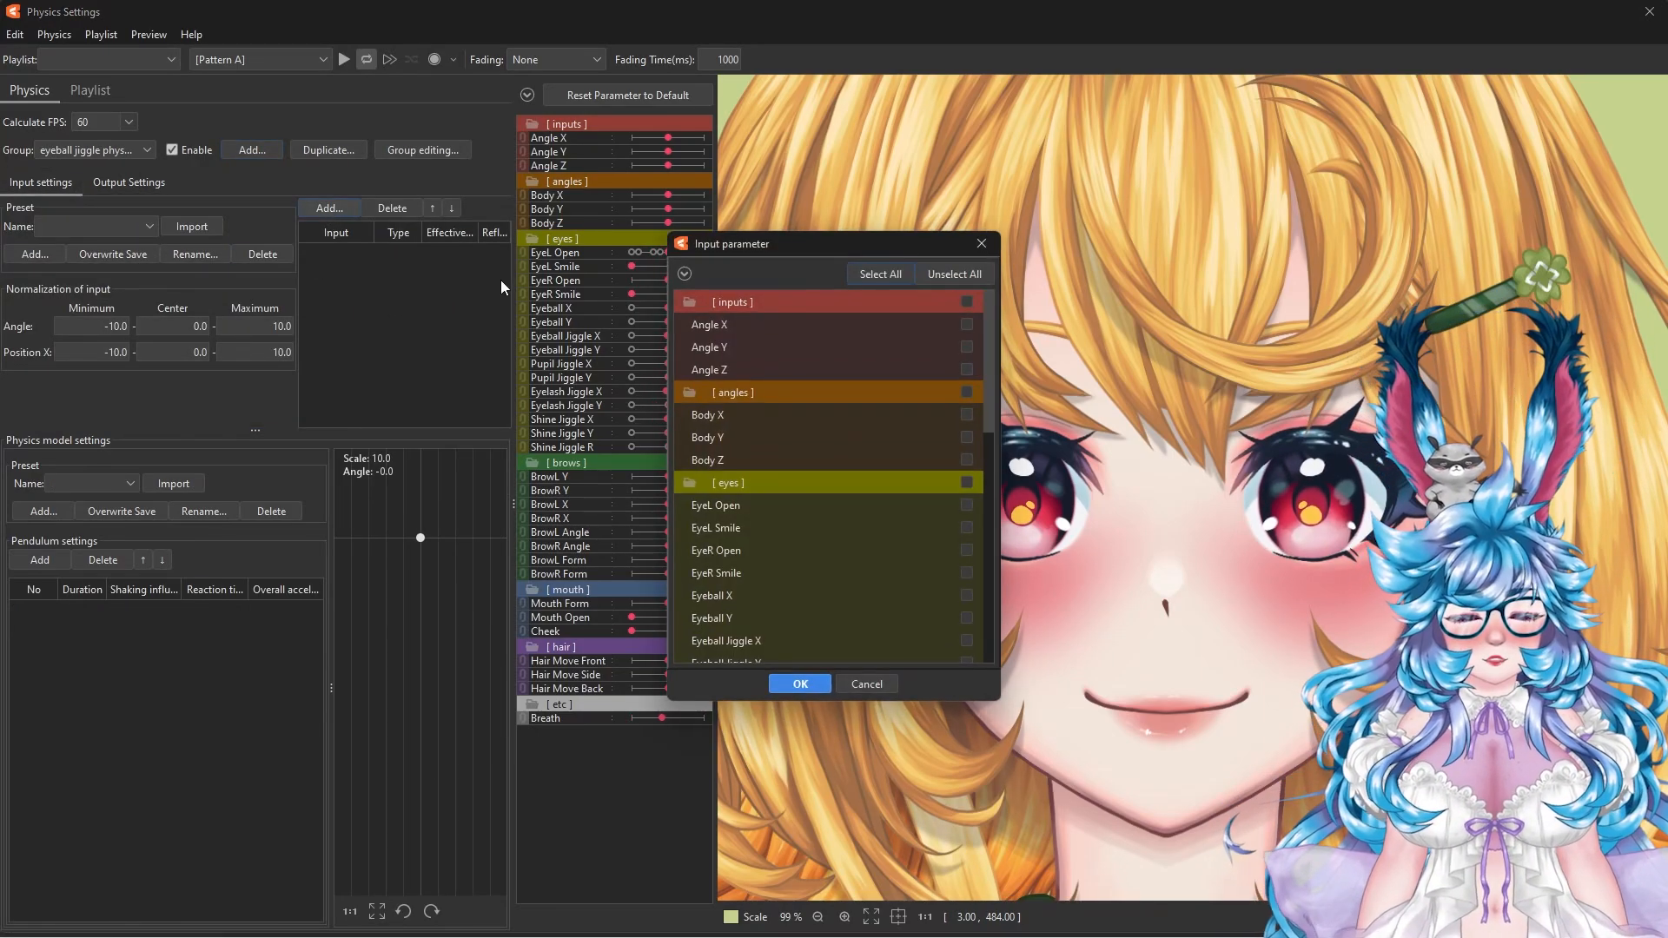
pyautogui.click(967, 618)
pyautogui.click(800, 684)
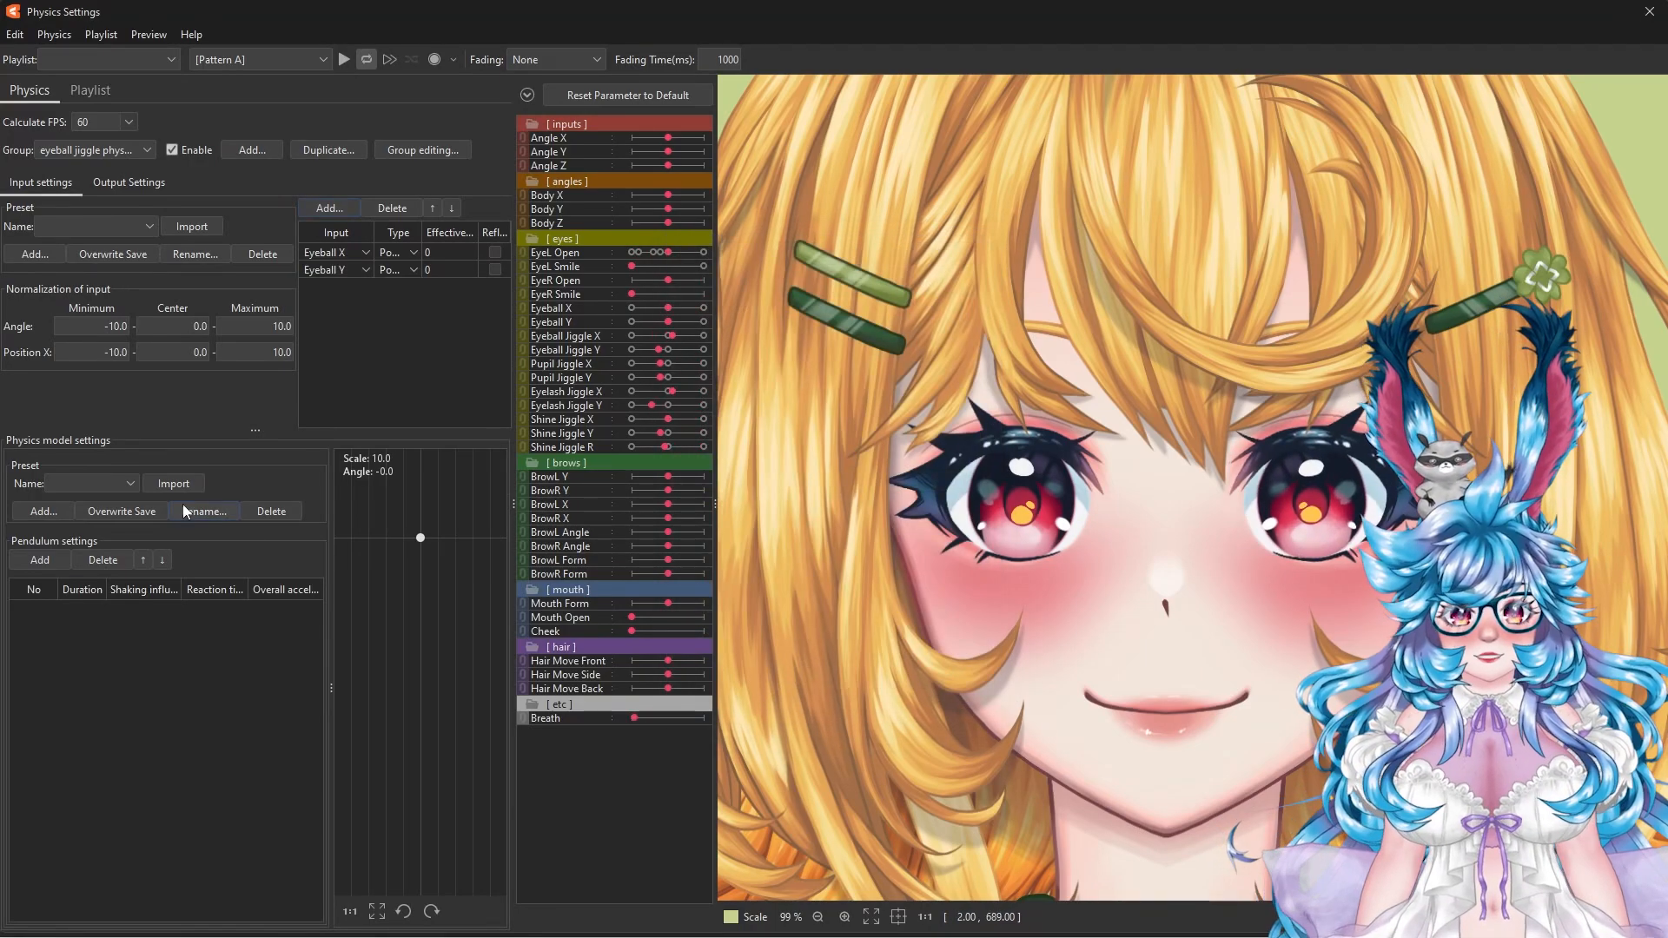
# Step: Import the Hair (Double Pendulum) physics model preset into the eyeball jiggle physics group
pyautogui.click(115, 481)
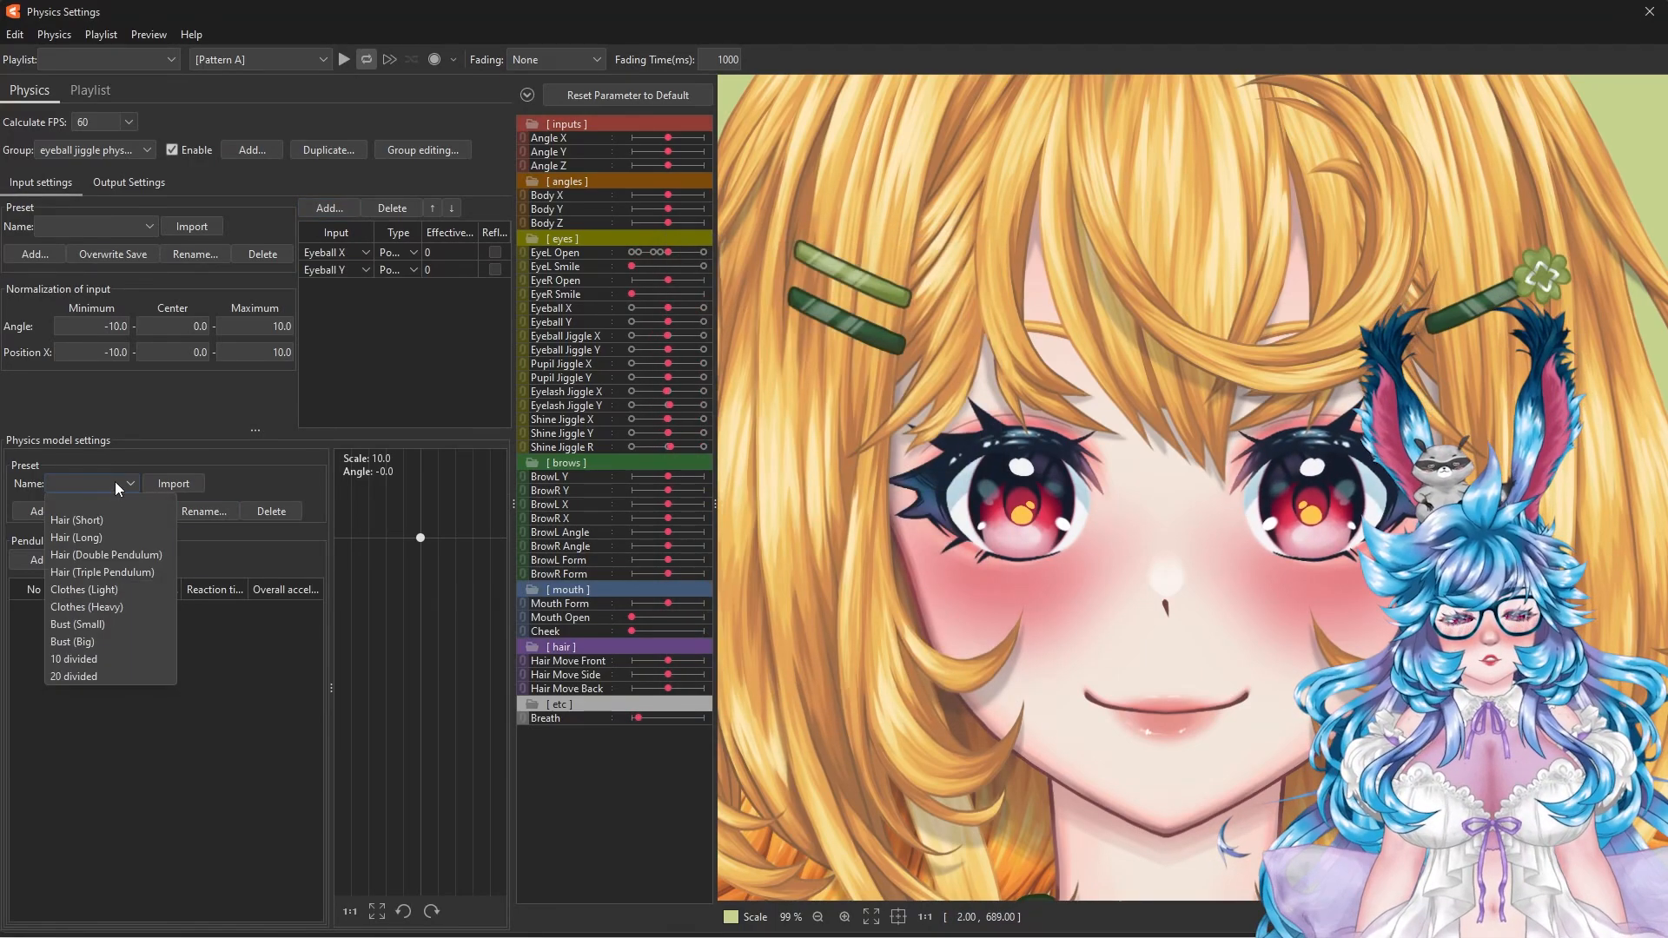
pyautogui.click(155, 556)
pyautogui.click(179, 485)
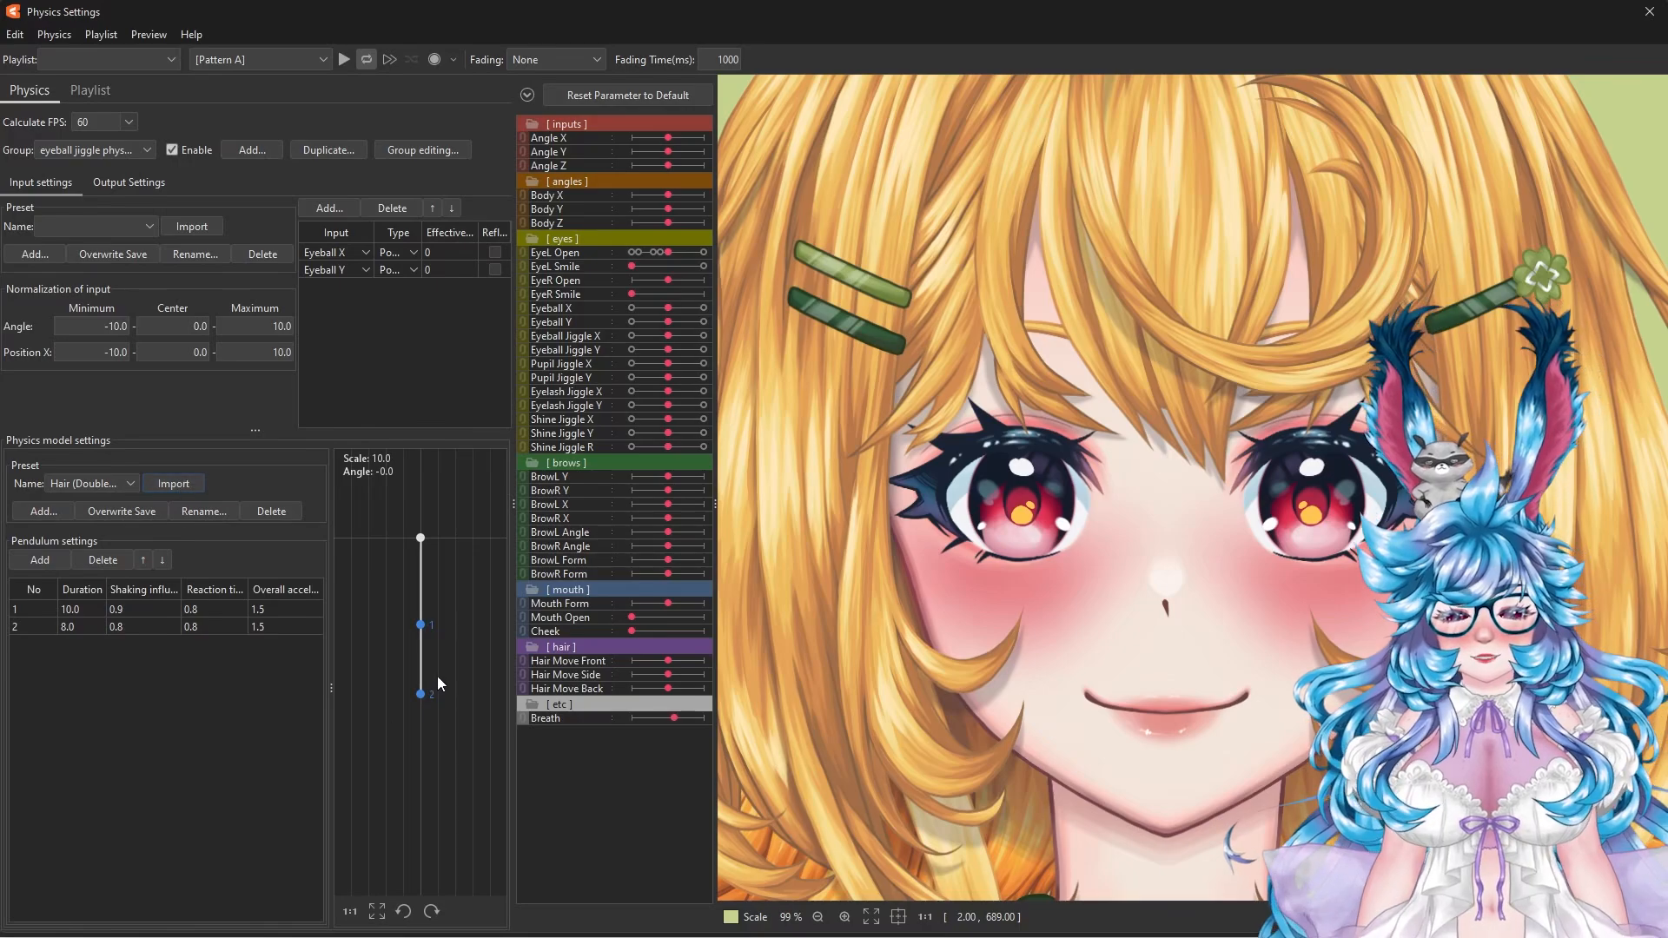
# Step: Add Eyeball Jiggle X on pendulum 1 with a scale of 20 and Eyeball Jiggle Y on pendulum 2 with a scale of 15
pyautogui.click(128, 181)
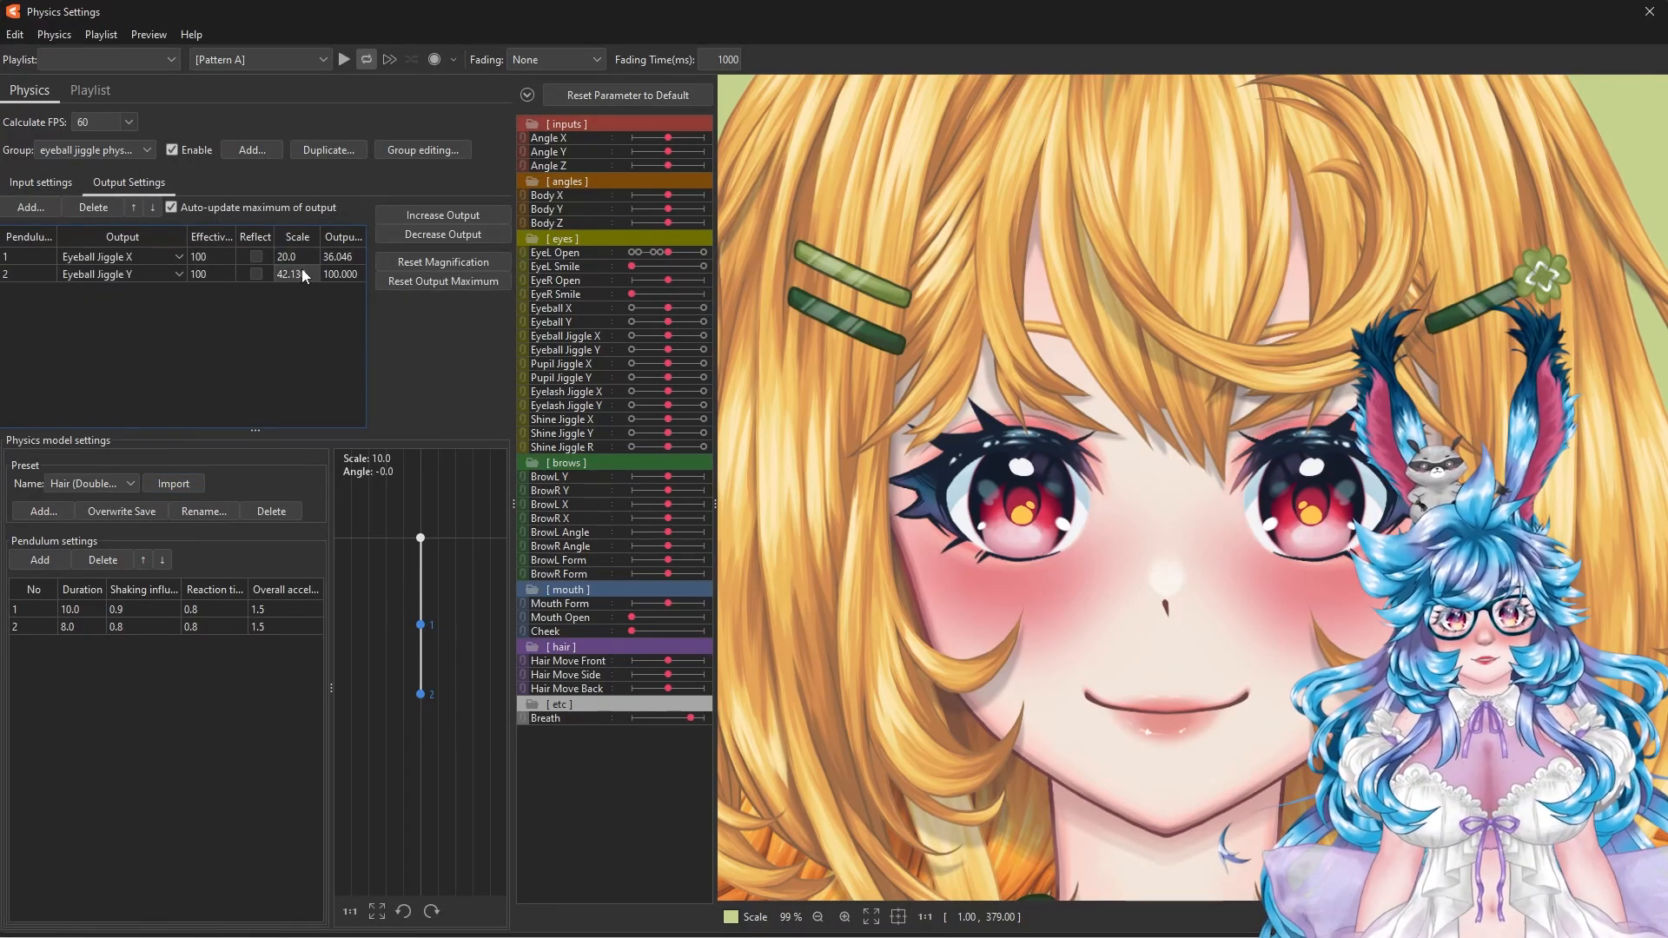
pyautogui.doubleClick(303, 275)
pyautogui.write('20')
pyautogui.press('Return')
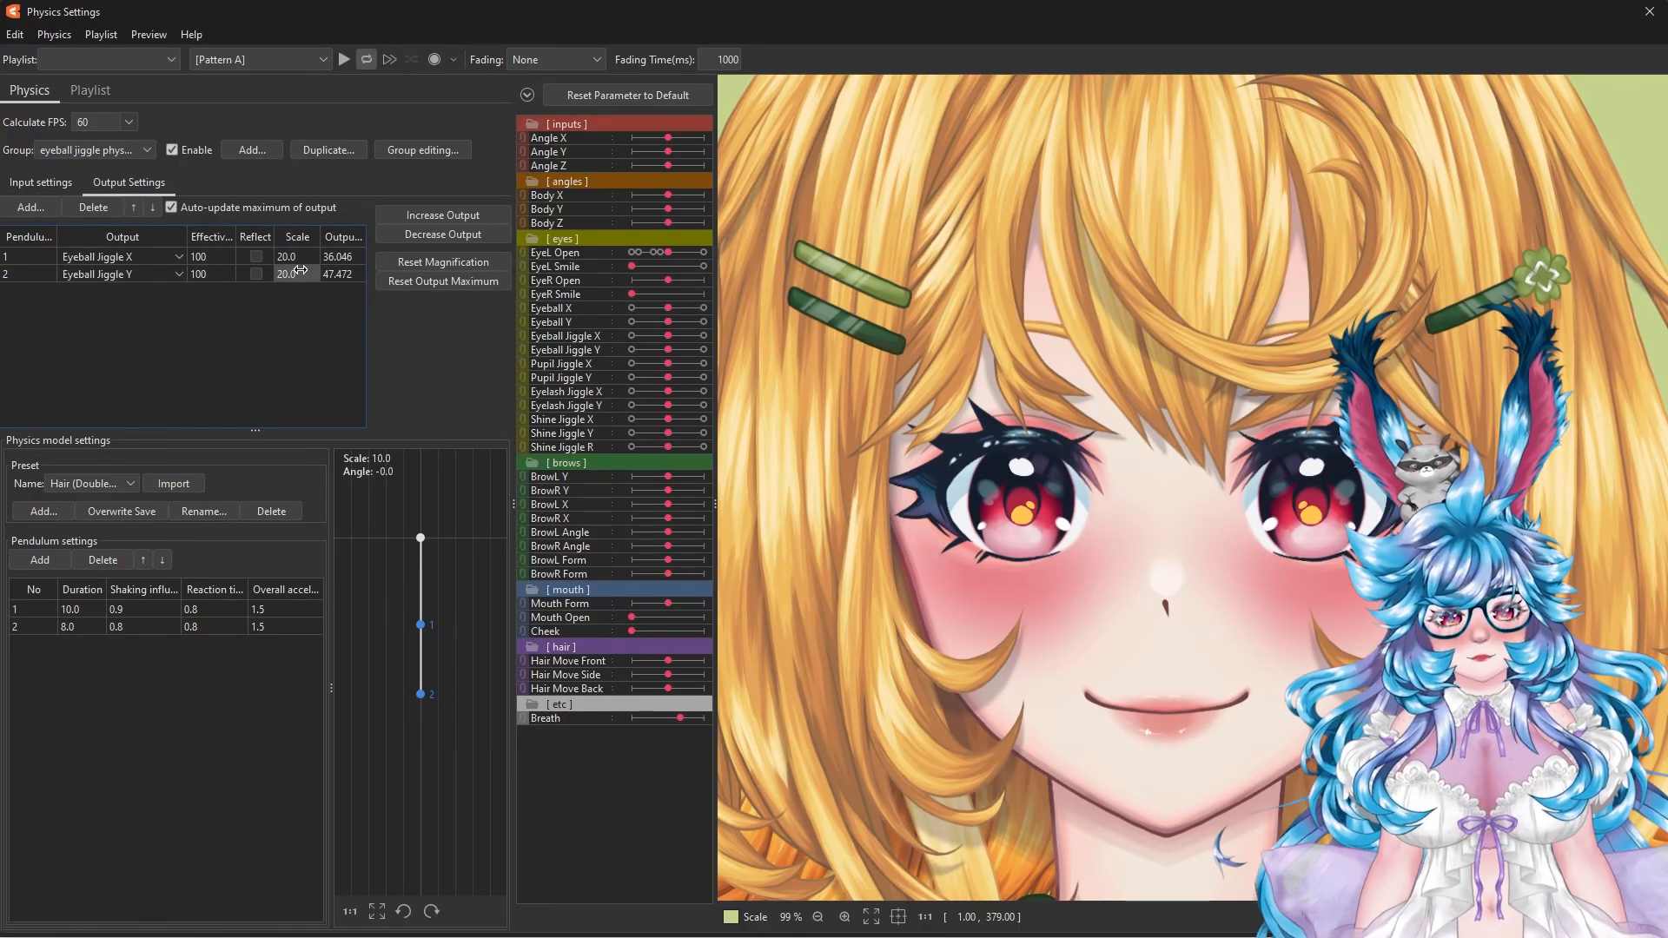
pyautogui.doubleClick(301, 278)
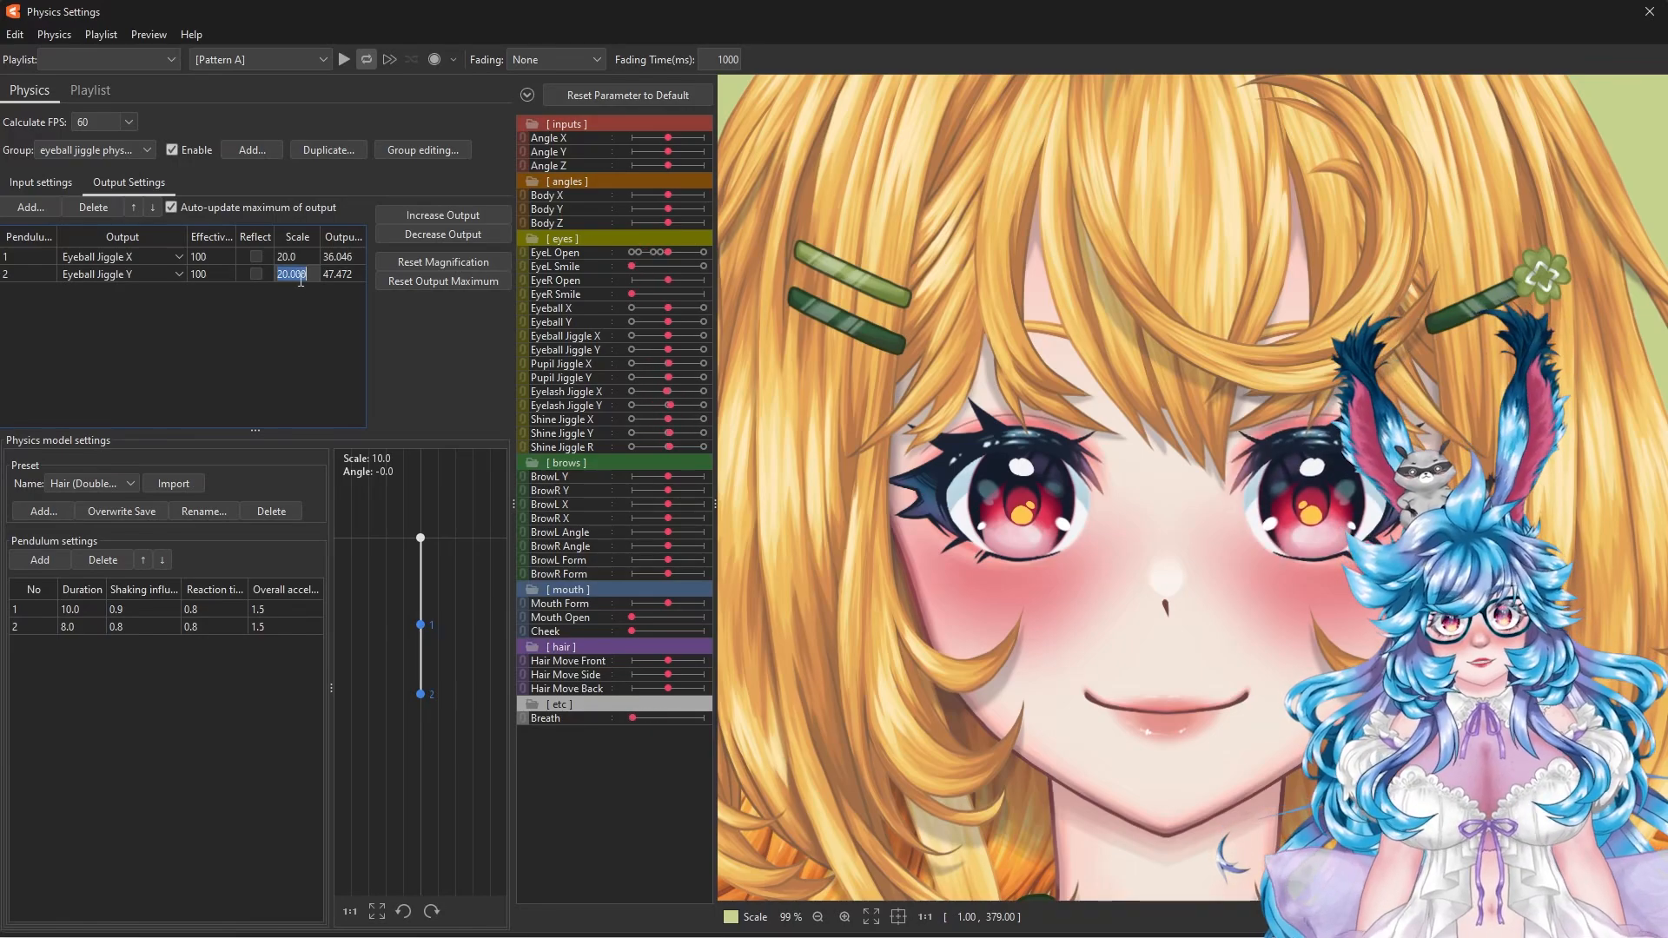
pyautogui.write('15')
pyautogui.press('Return')
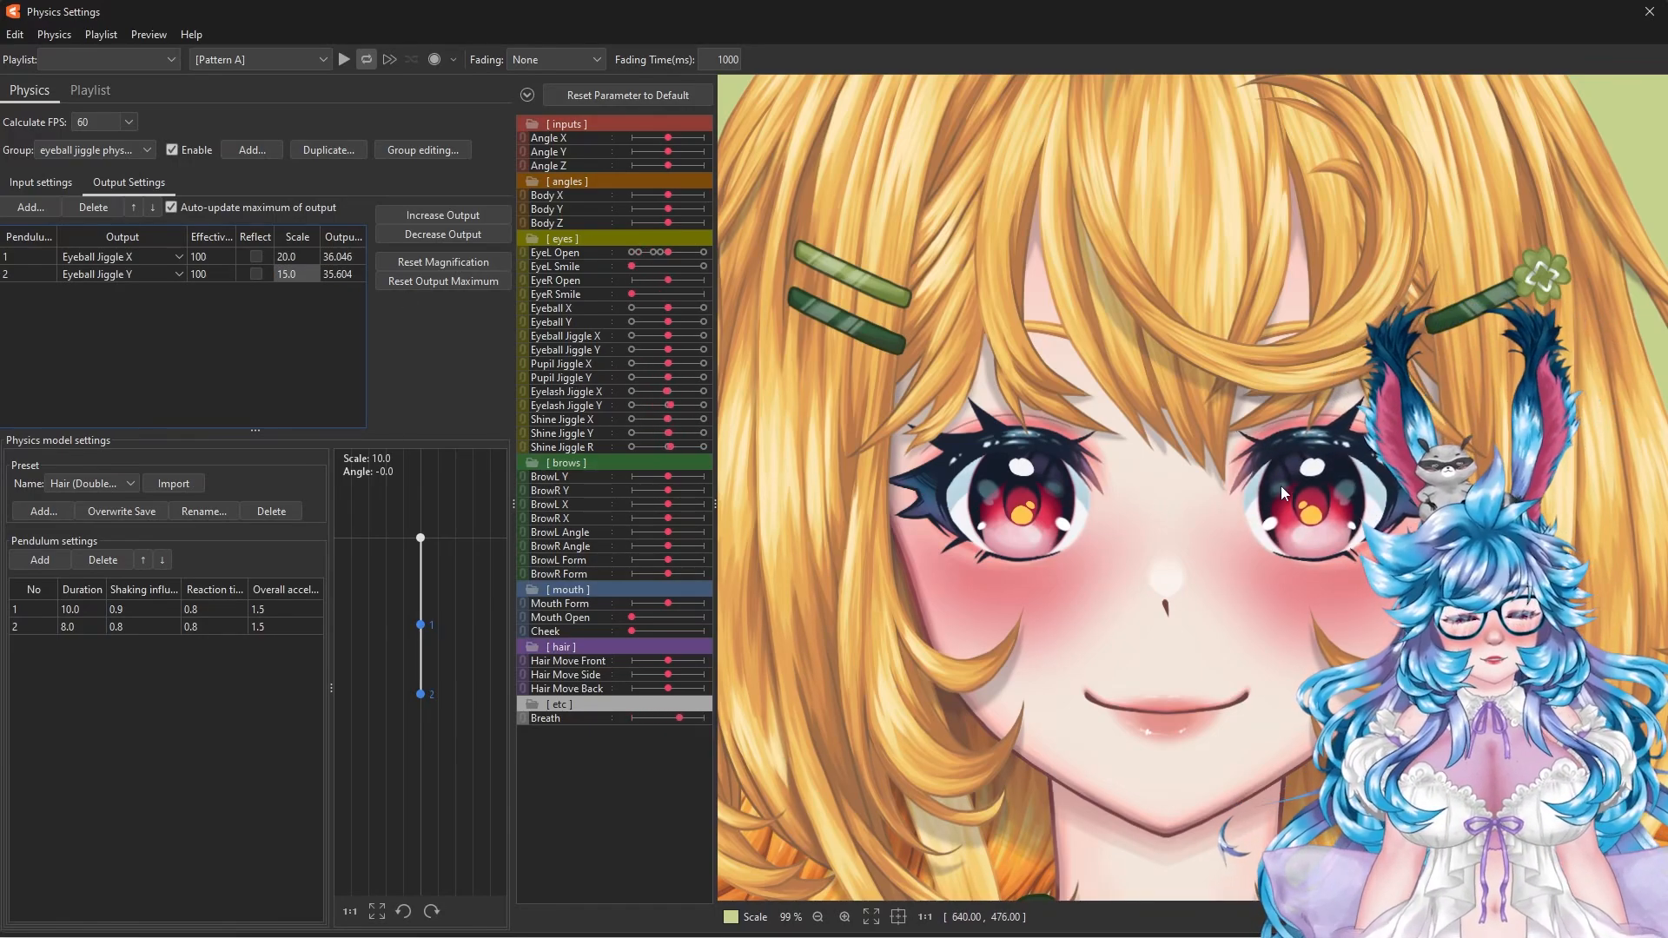
# Step: Preview the eye physics by moving the model's gaze in several directions
pyautogui.moveTo(1281, 487); pyautogui.dragTo(651, 817)
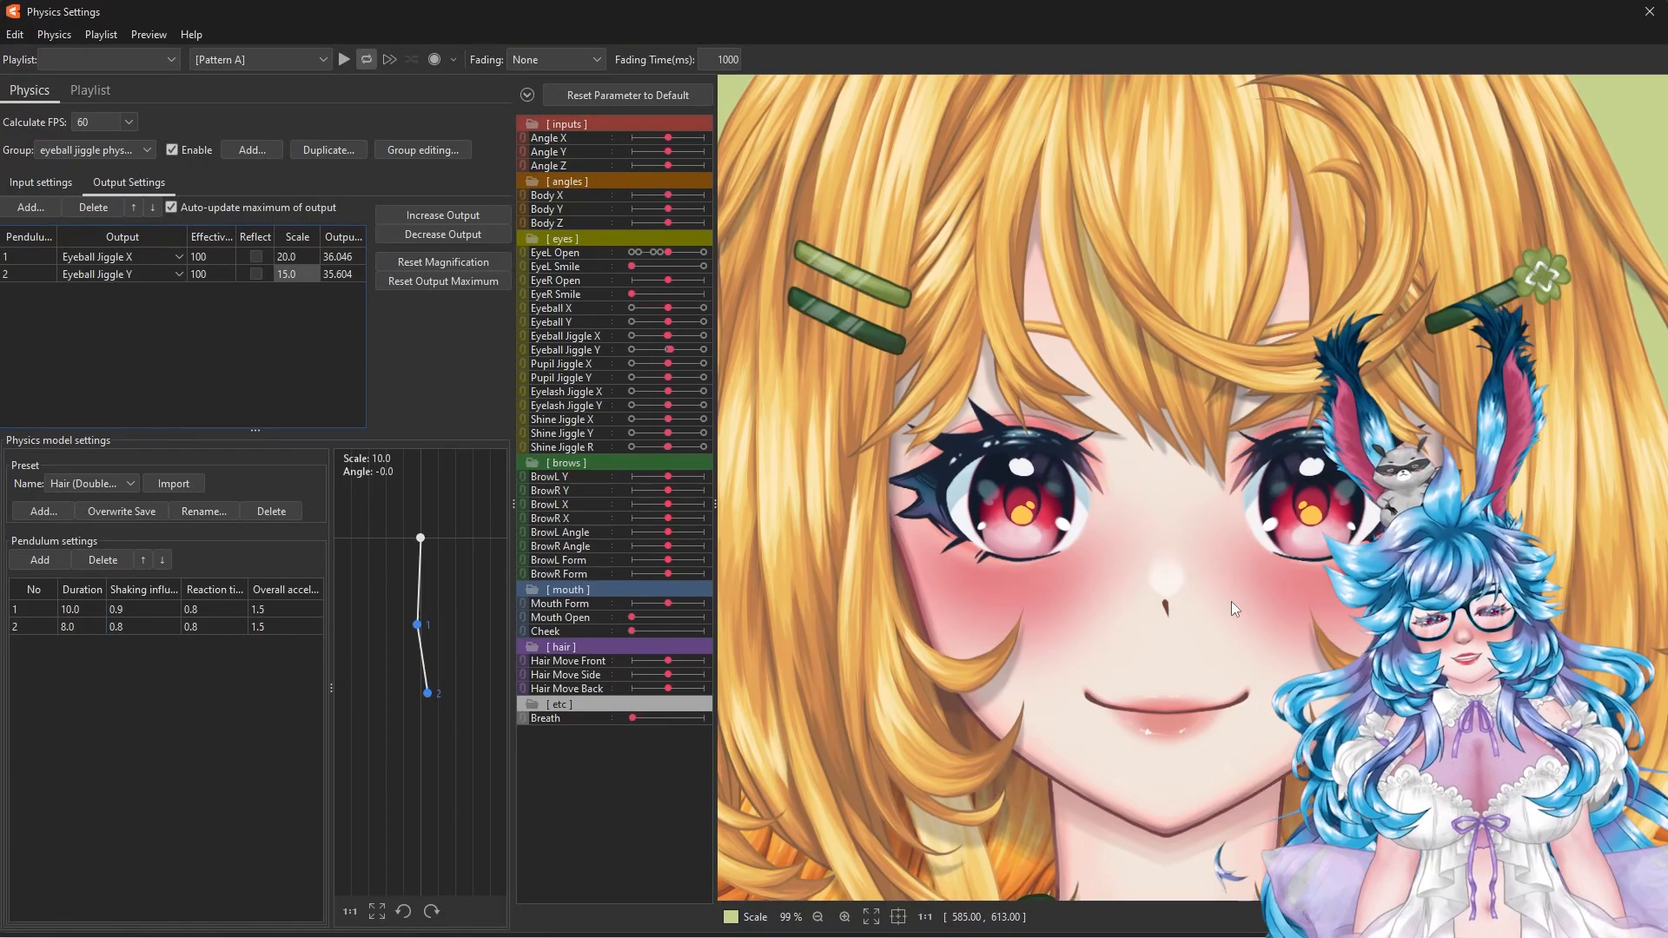
pyautogui.moveTo(1231, 601); pyautogui.dragTo(1549, 693)
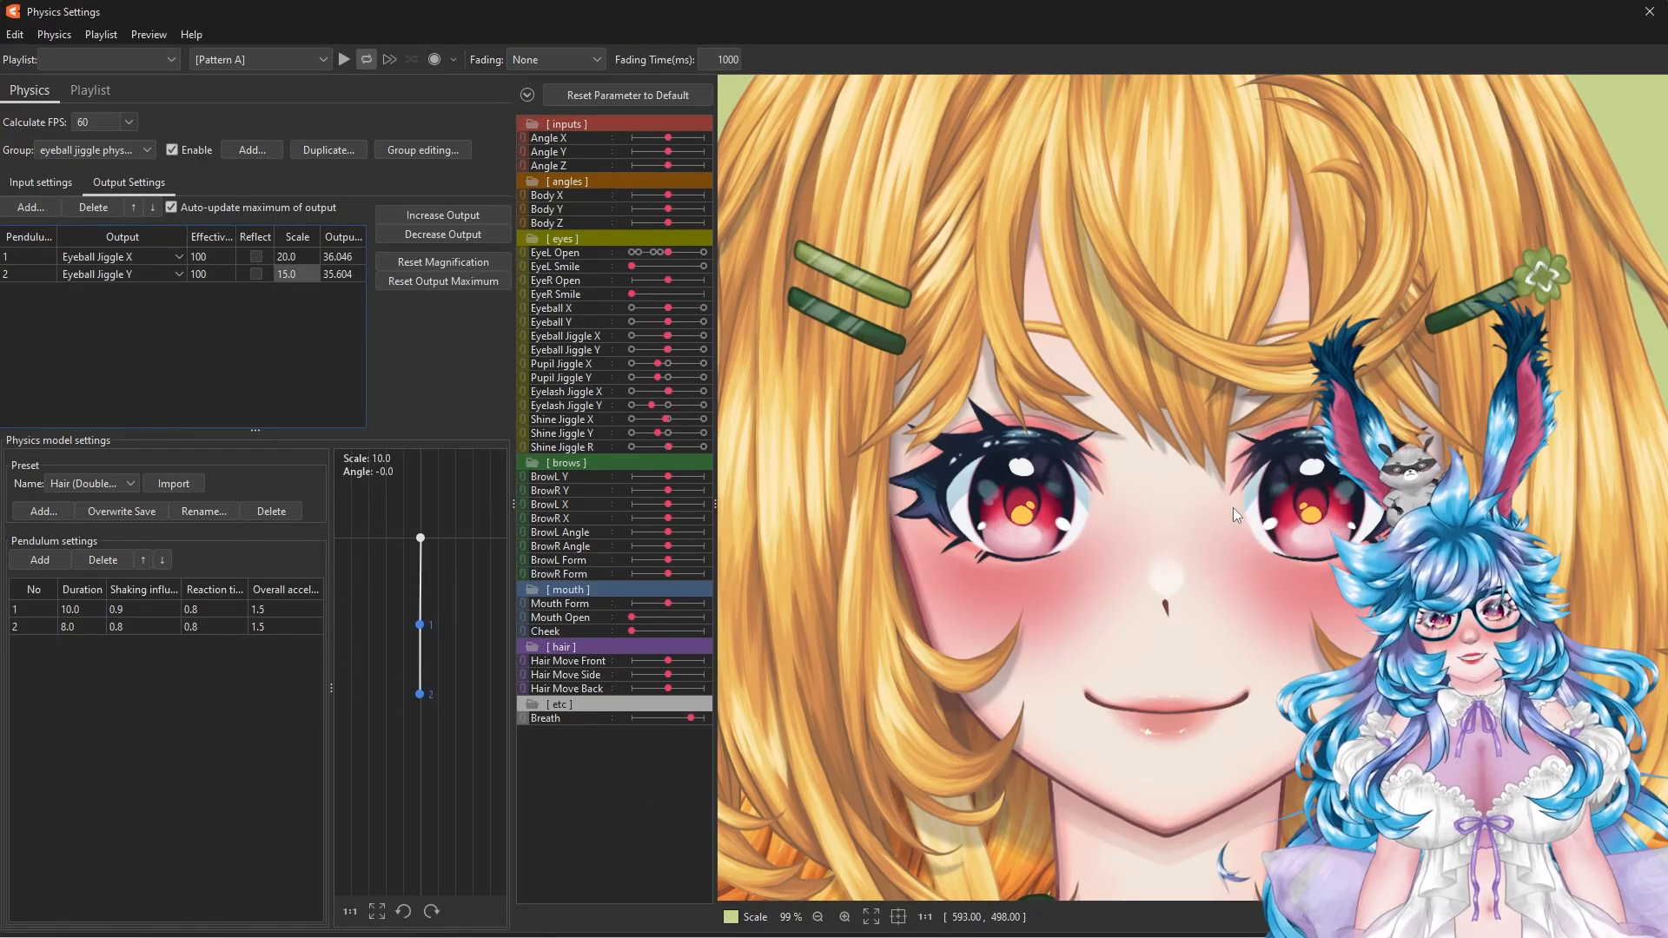
pyautogui.moveTo(1233, 508); pyautogui.dragTo(1211, 253)
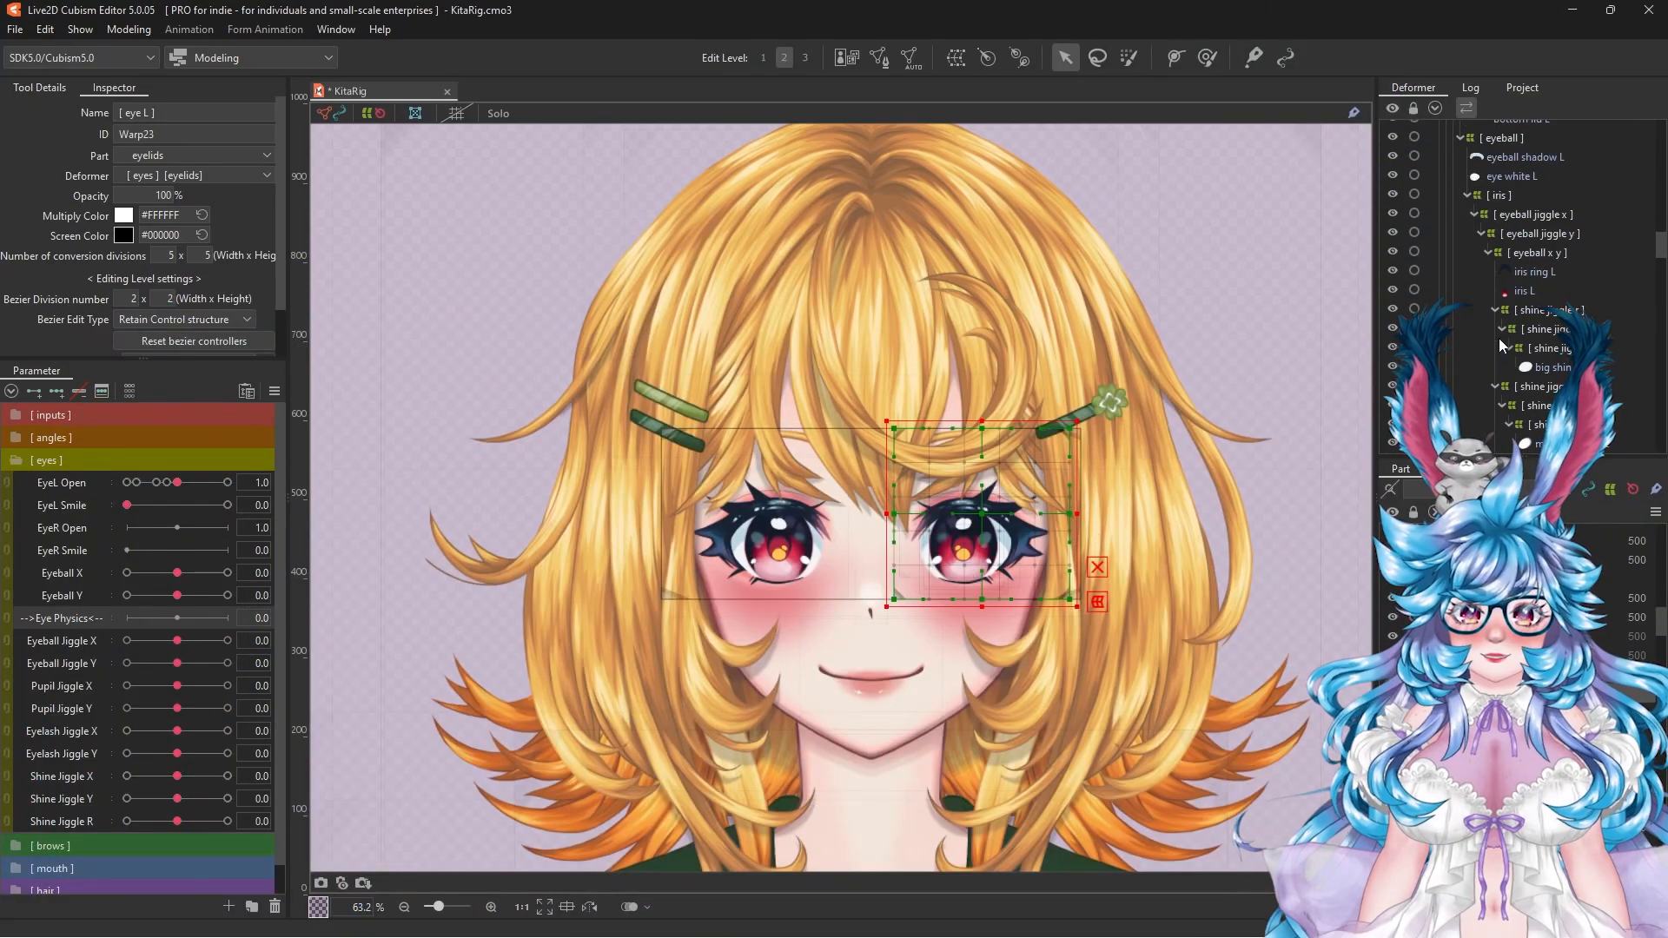
# Step: Copy the eye L deformer with all its child deformers and art meshes in the Cubism modeling window and paste the duplicate
pyautogui.scroll(-5, 1498, 338)
pyautogui.keyDown('shift'); pyautogui.click(1552, 340); pyautogui.keyUp('shift')
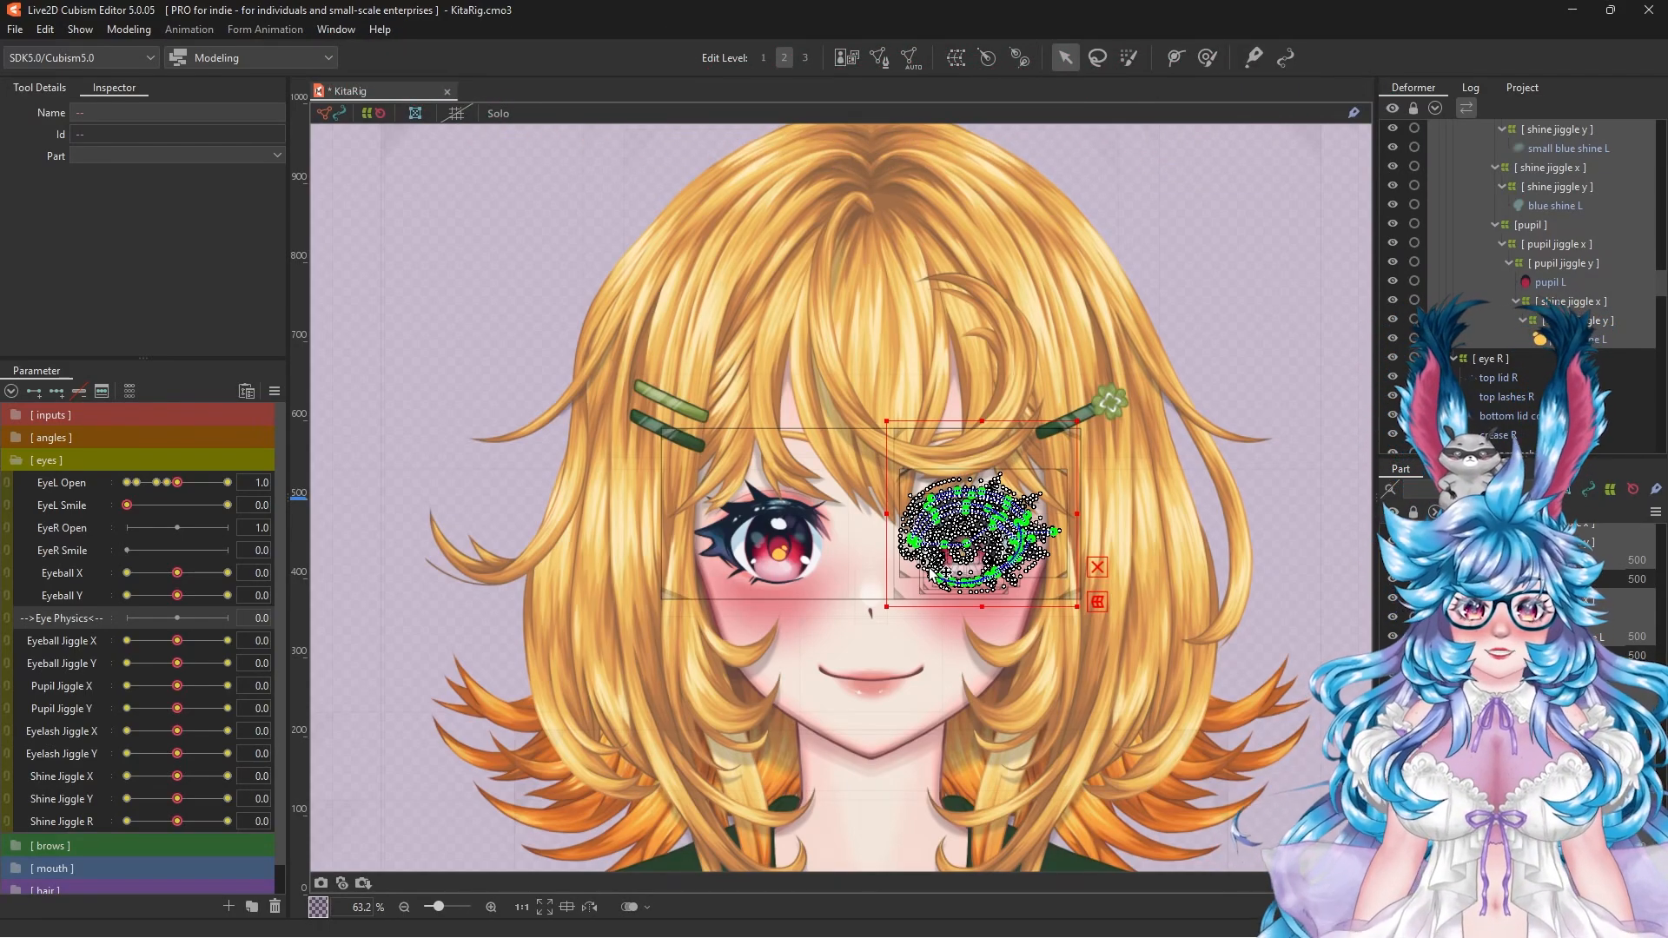
pyautogui.hotkey('ctrl', 'v')
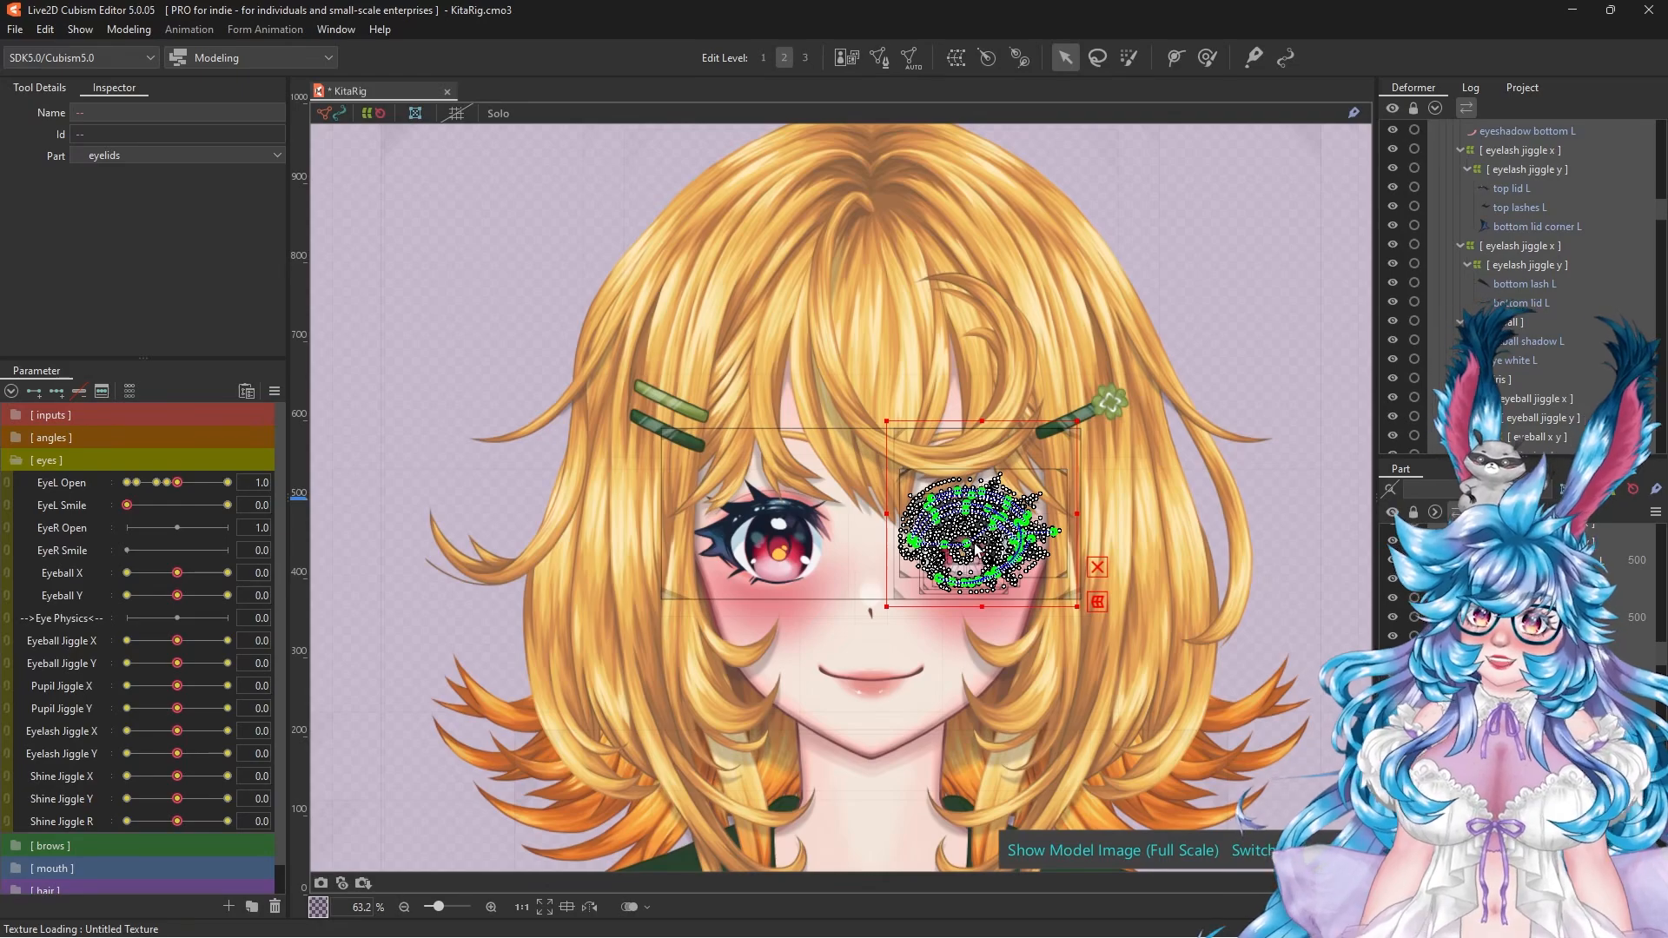
# Step: Reflect the pasted eye horizontally, including the Eyeball X parameter in the reflection
pyautogui.scroll(2, 975, 547)
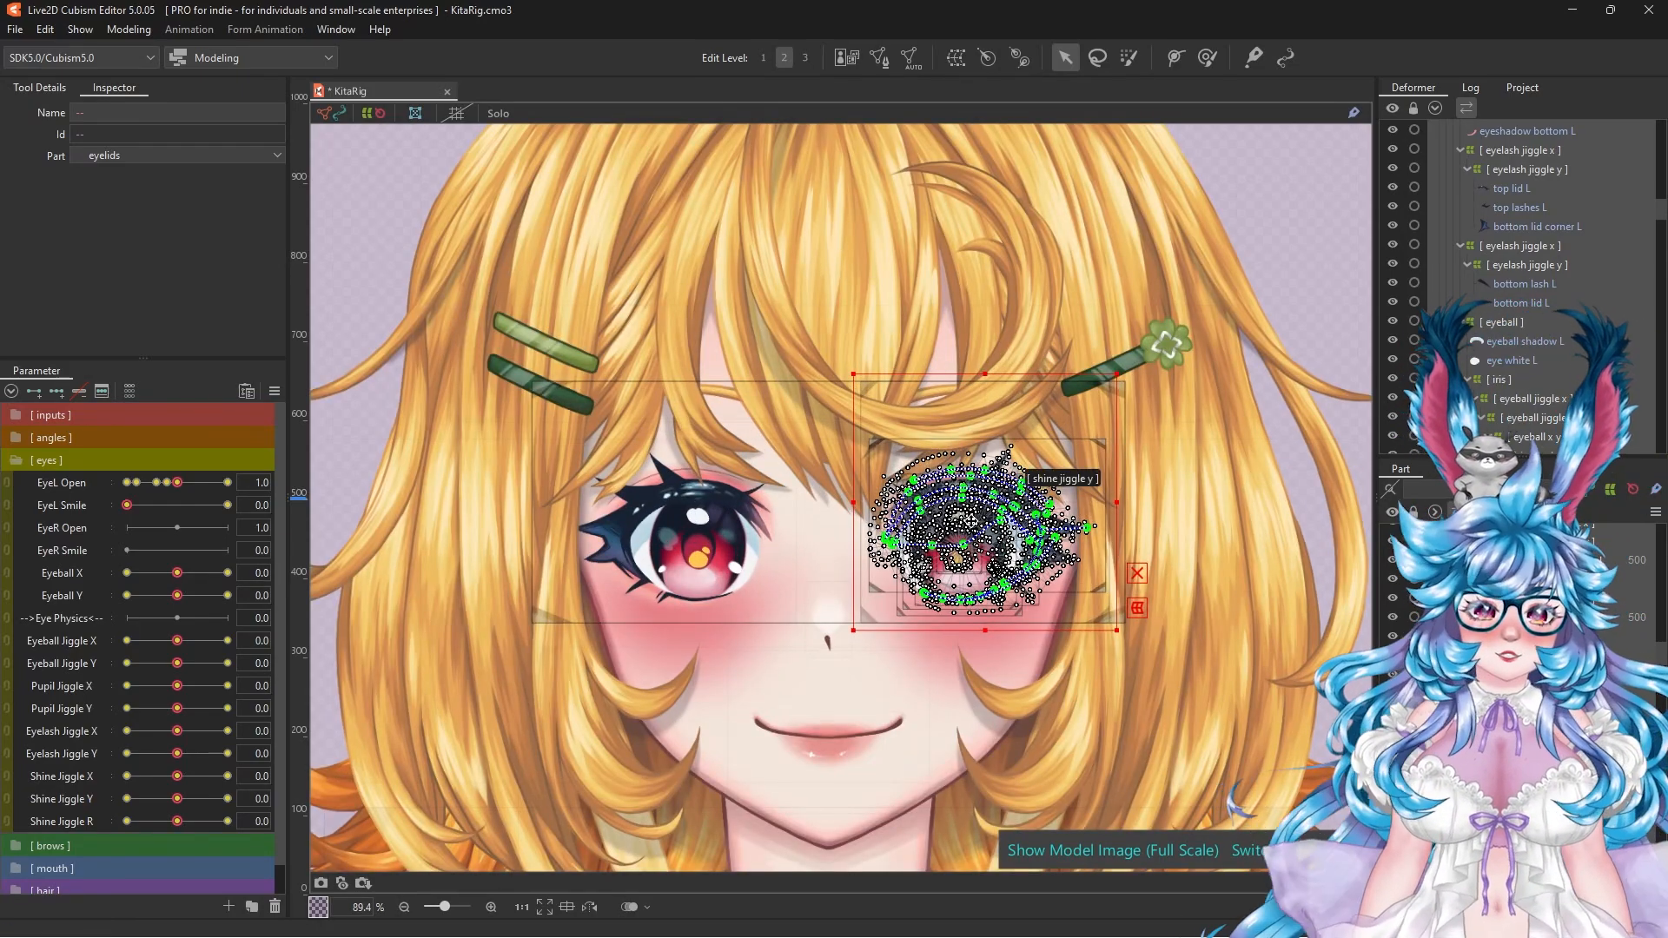
pyautogui.rightClick(972, 525)
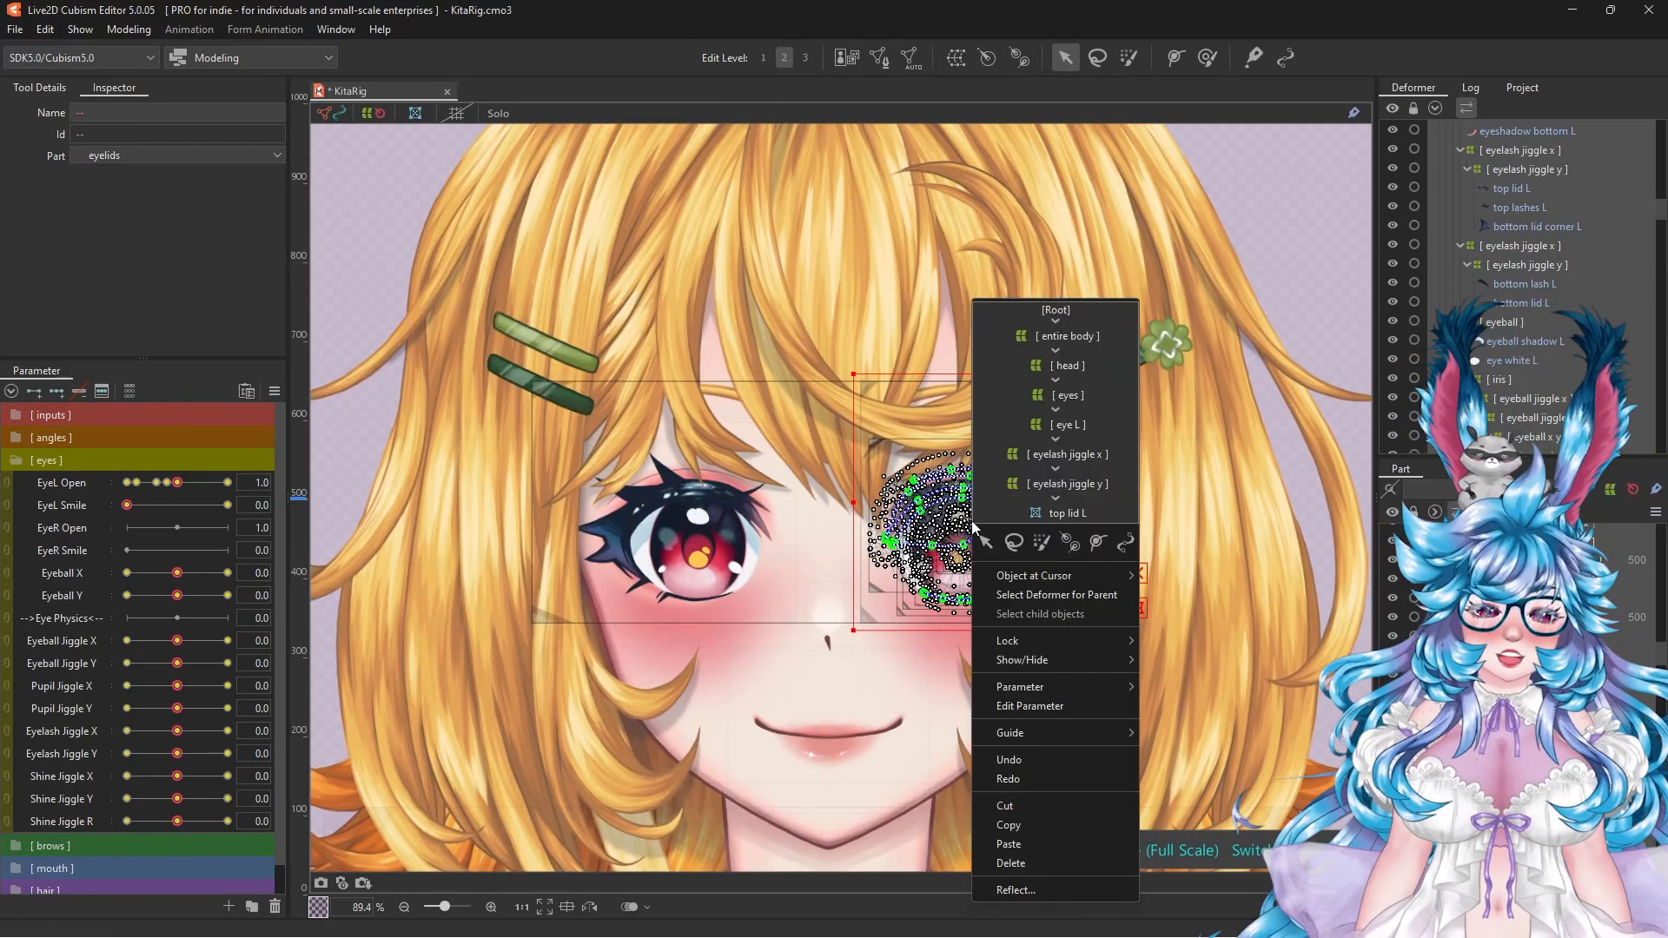
pyautogui.click(1029, 886)
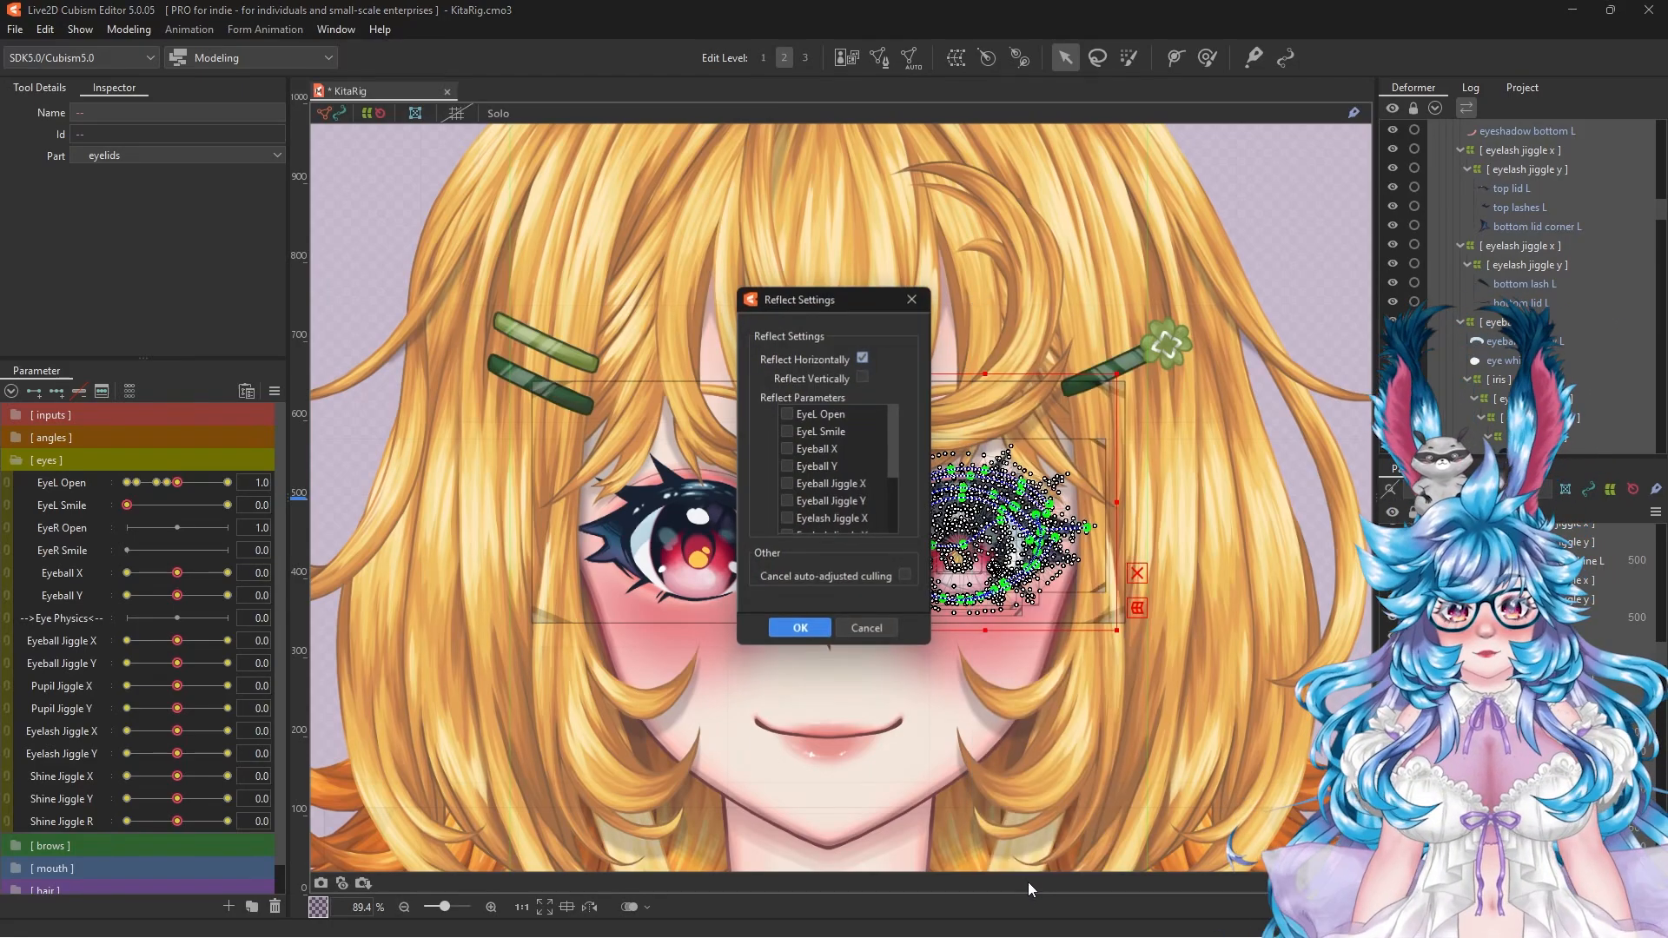
pyautogui.click(788, 448)
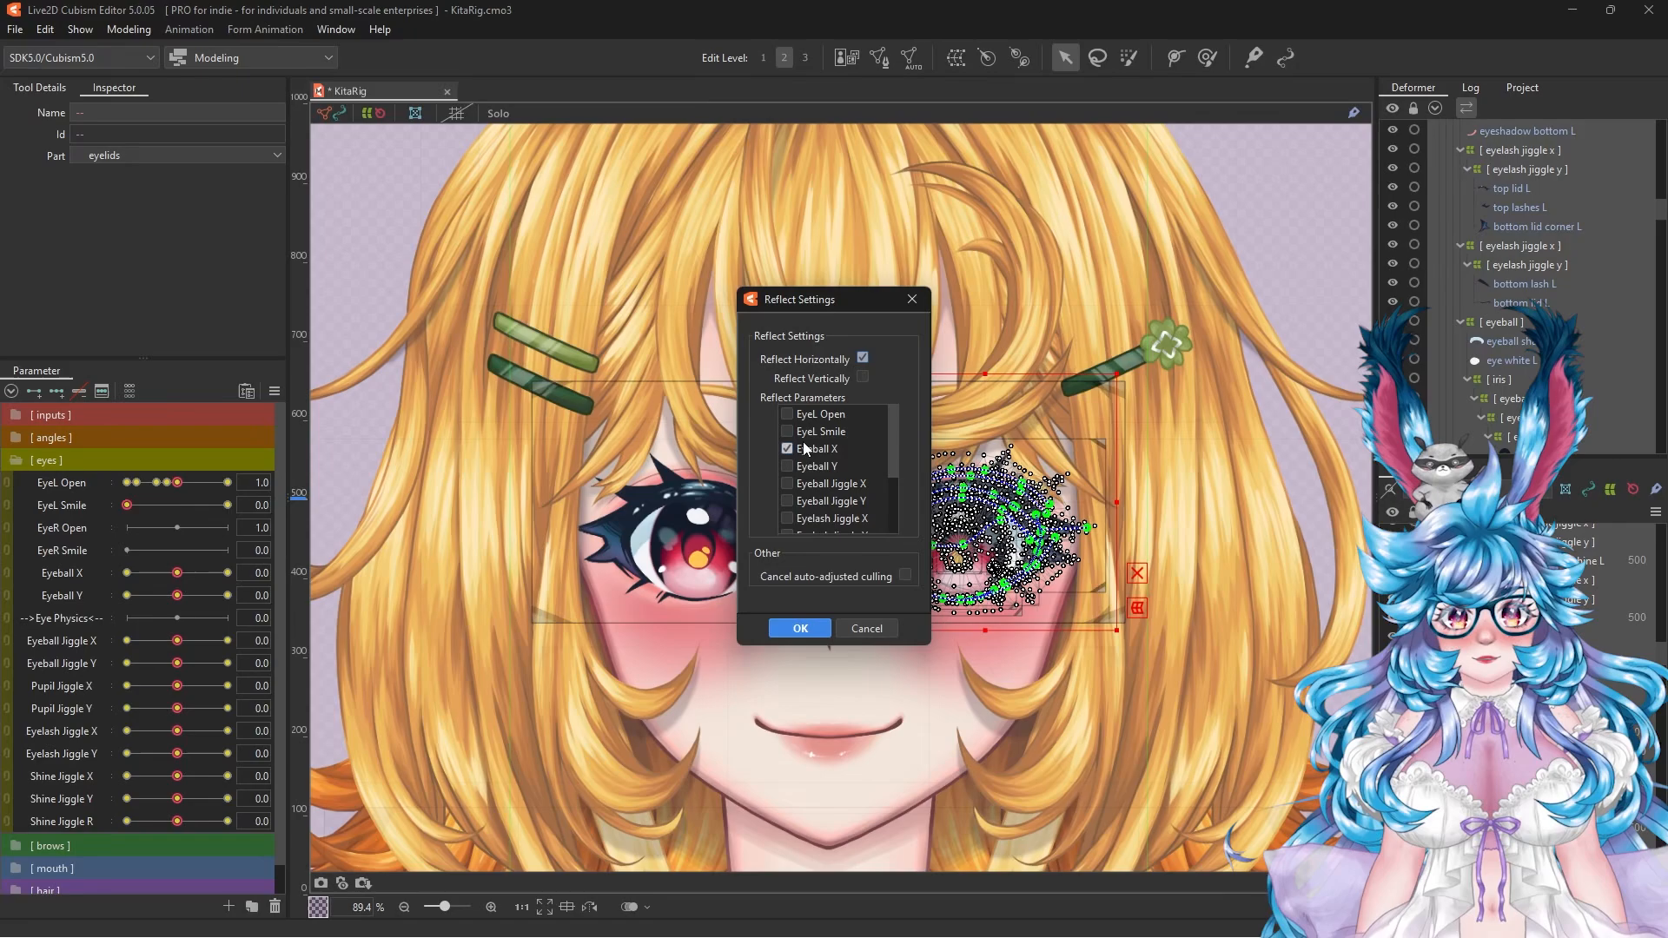
pyautogui.scroll(-3, 803, 445)
pyautogui.click(804, 628)
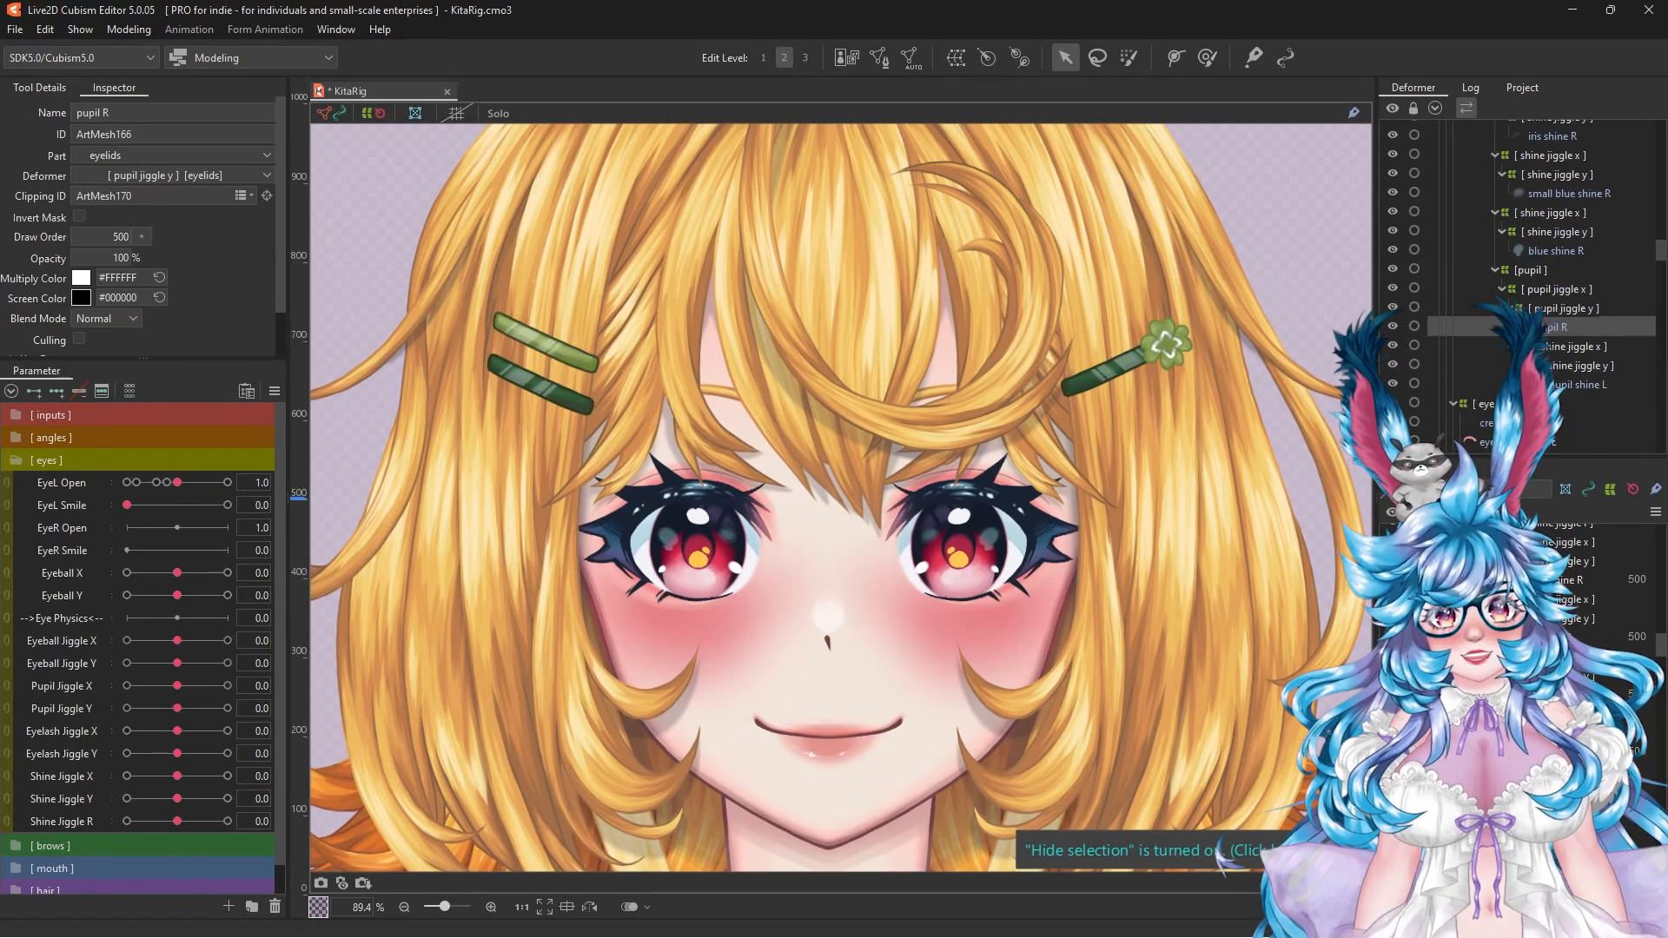
# Step: Rename the mirrored pupil's shine art mesh to "pupil shine R"
pyautogui.click(1565, 391)
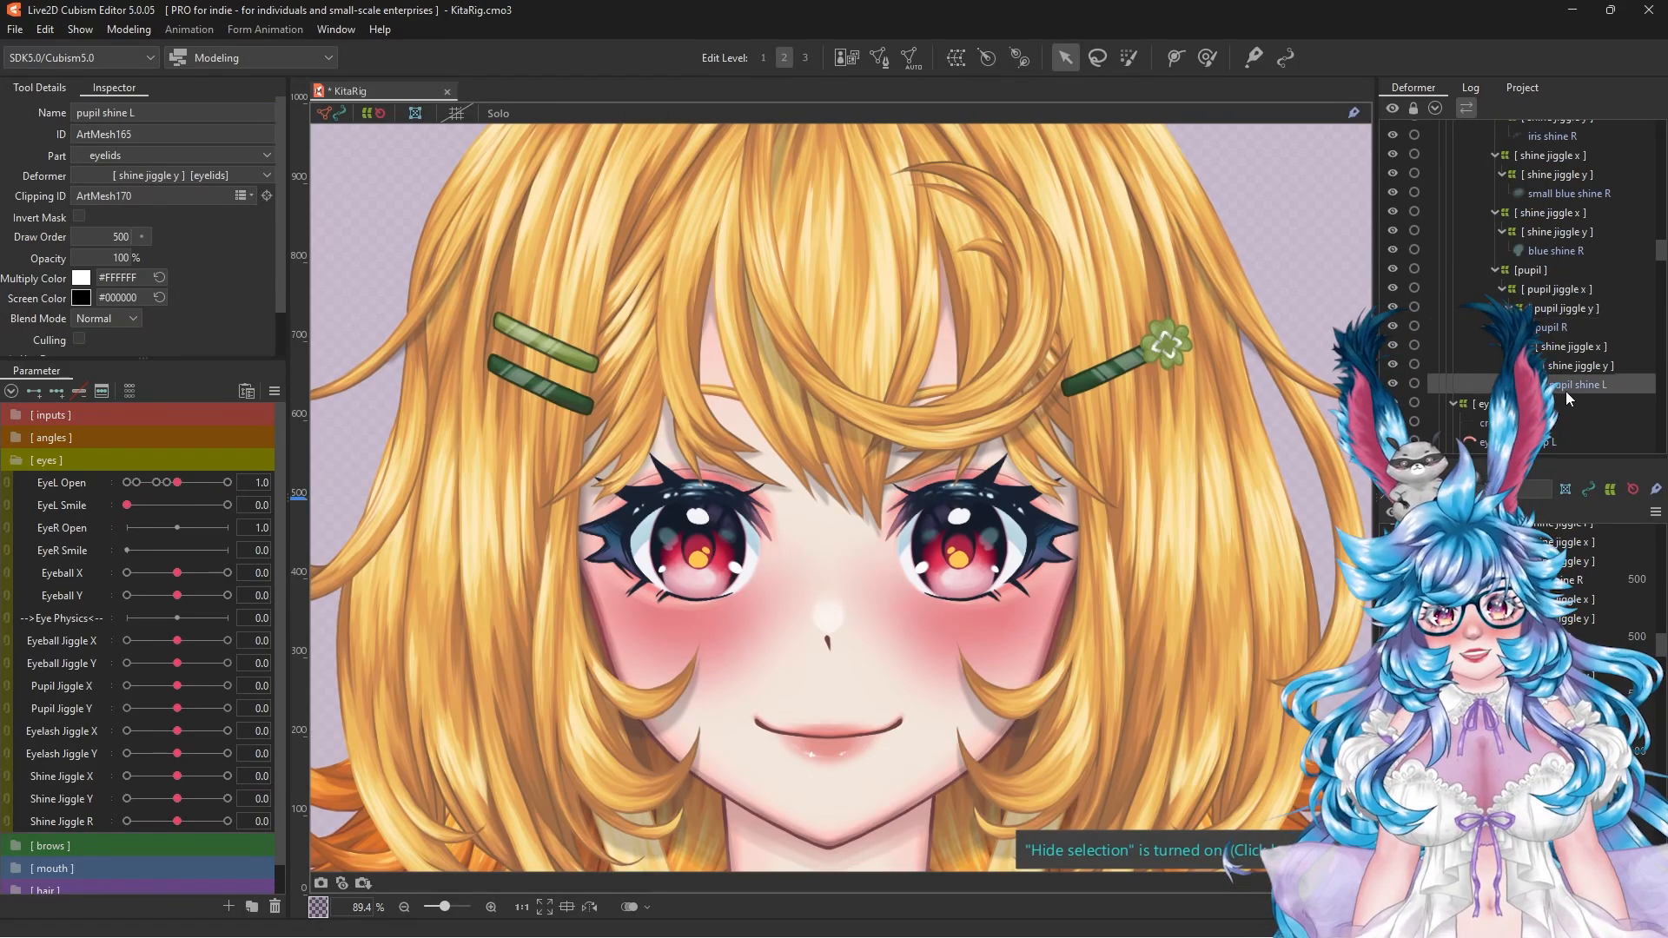
pyautogui.click(211, 116)
pyautogui.press('BackSpace')
pyautogui.write('R')
pyautogui.press('Return')
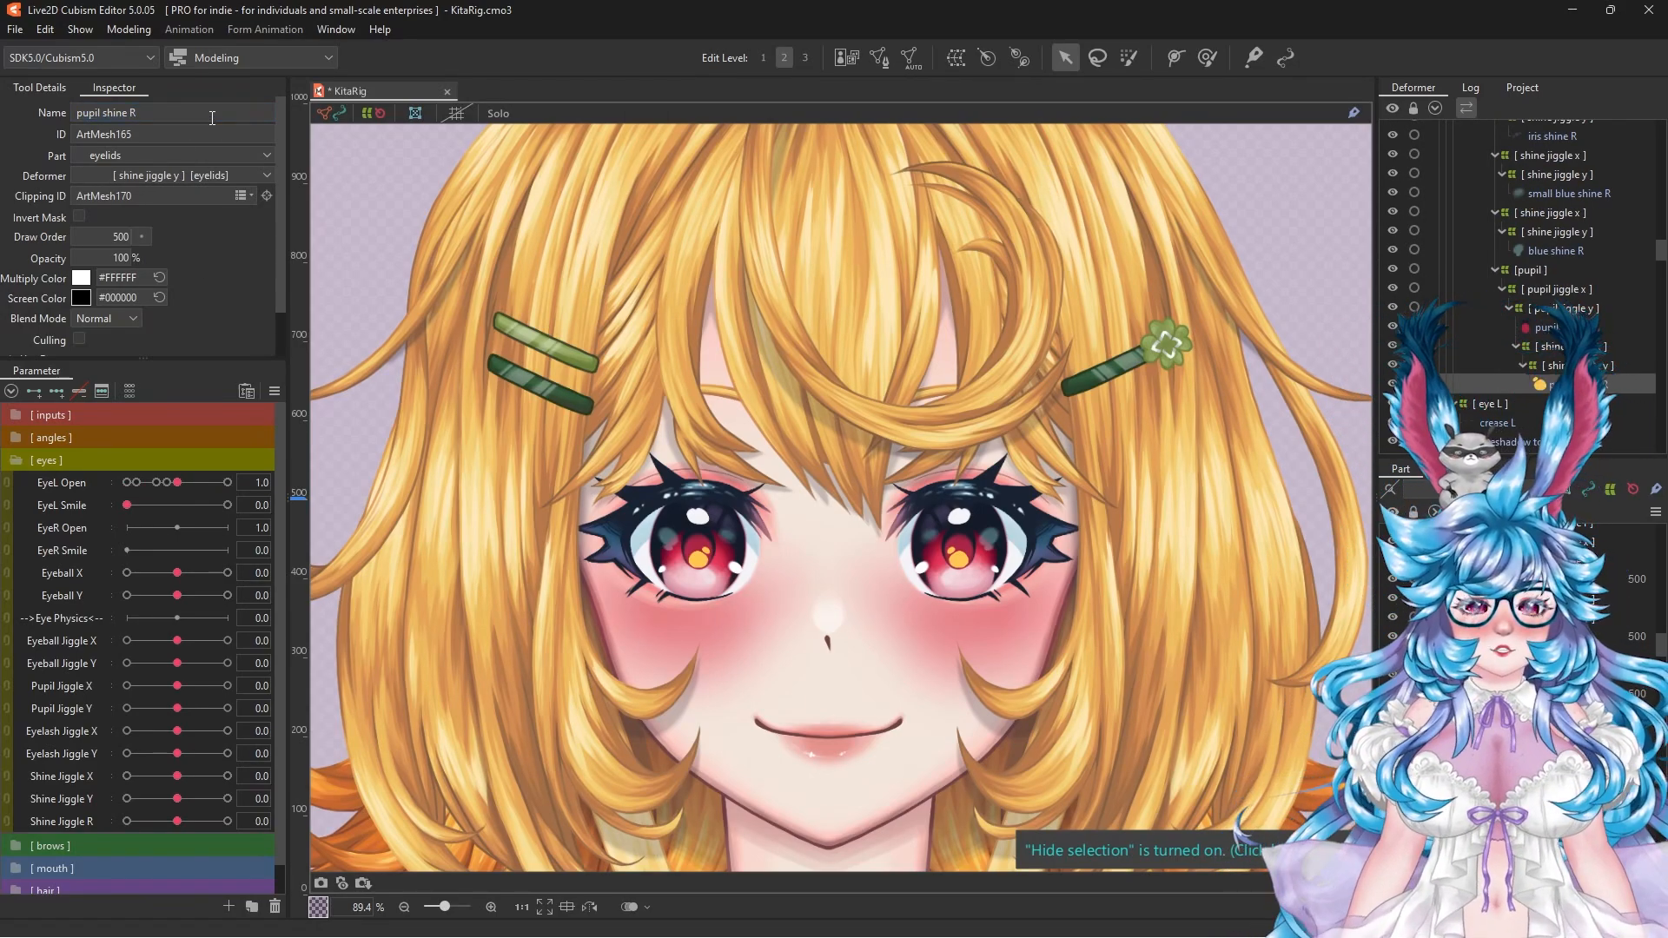
# Step: Select the original eye R deformer that still holds the unrigged right-eye art meshes
pyautogui.scroll(-20, 1520, 287)
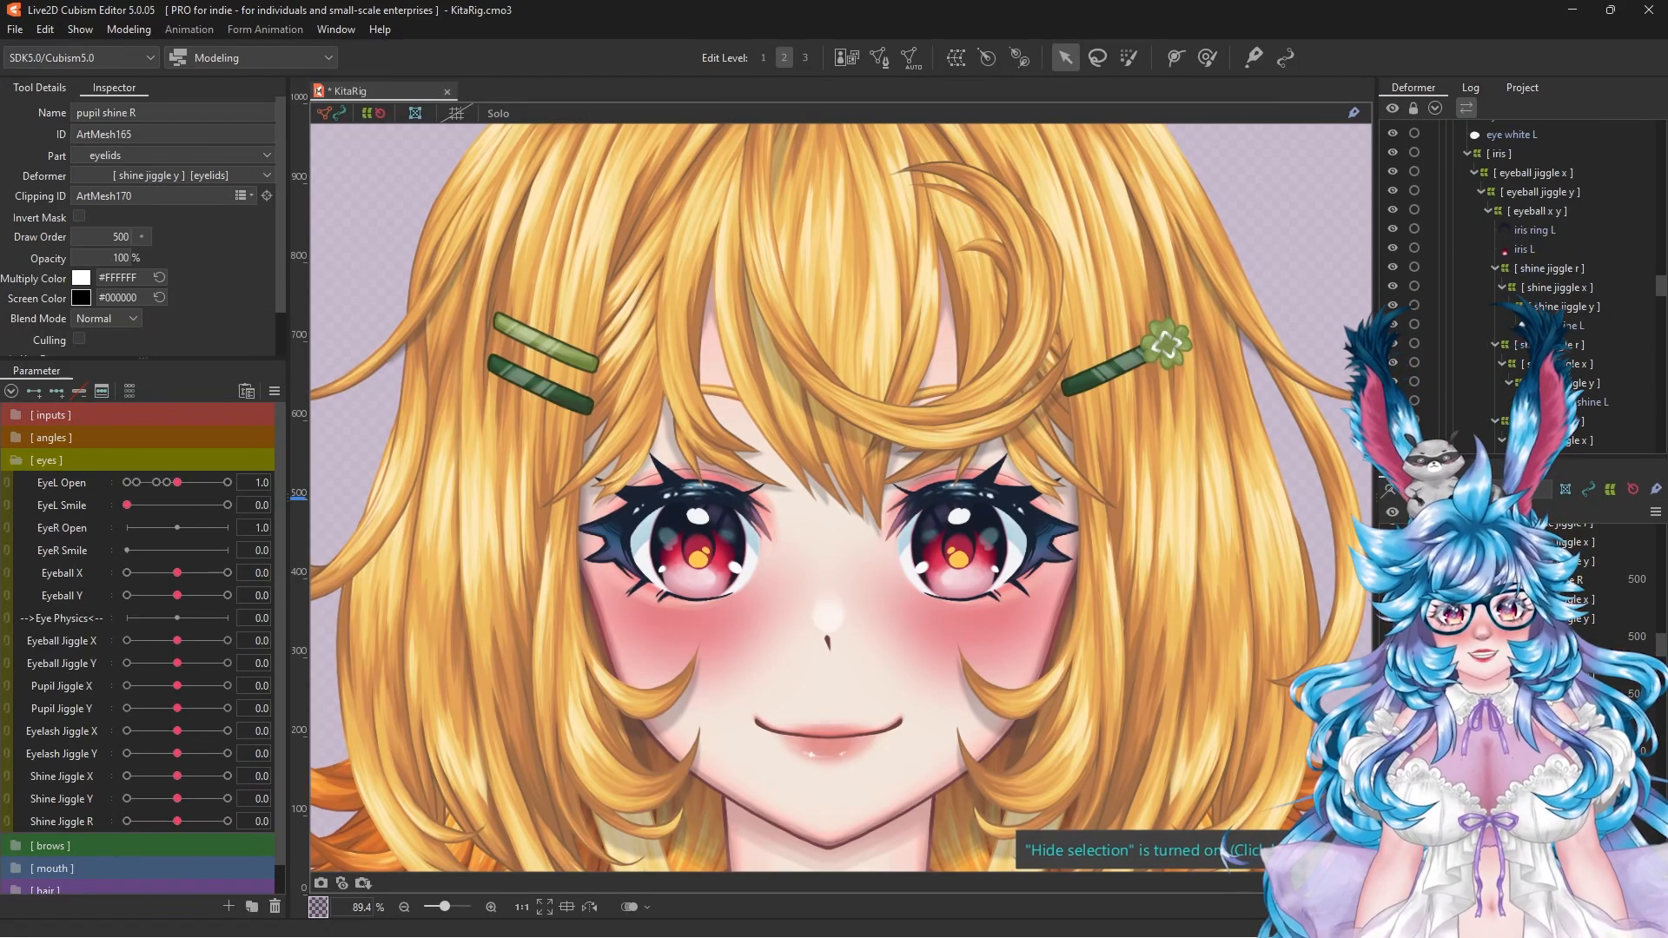
pyautogui.scroll(3, 1440, 208)
pyautogui.click(1482, 174)
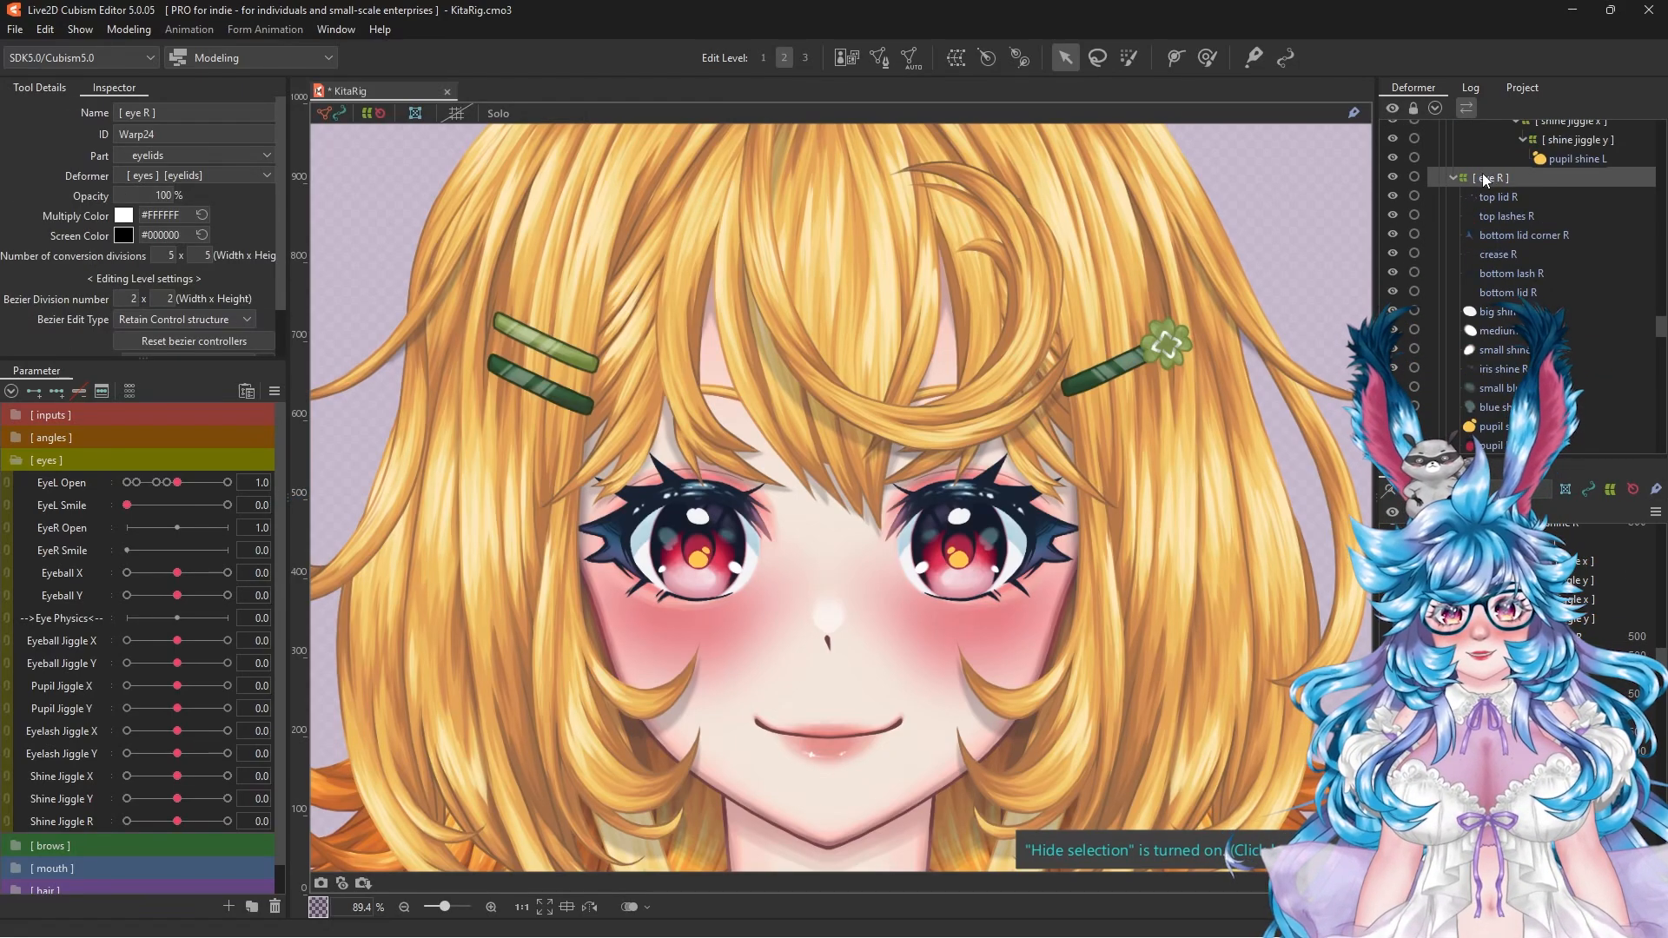
pyautogui.scroll(-3, 1529, 290)
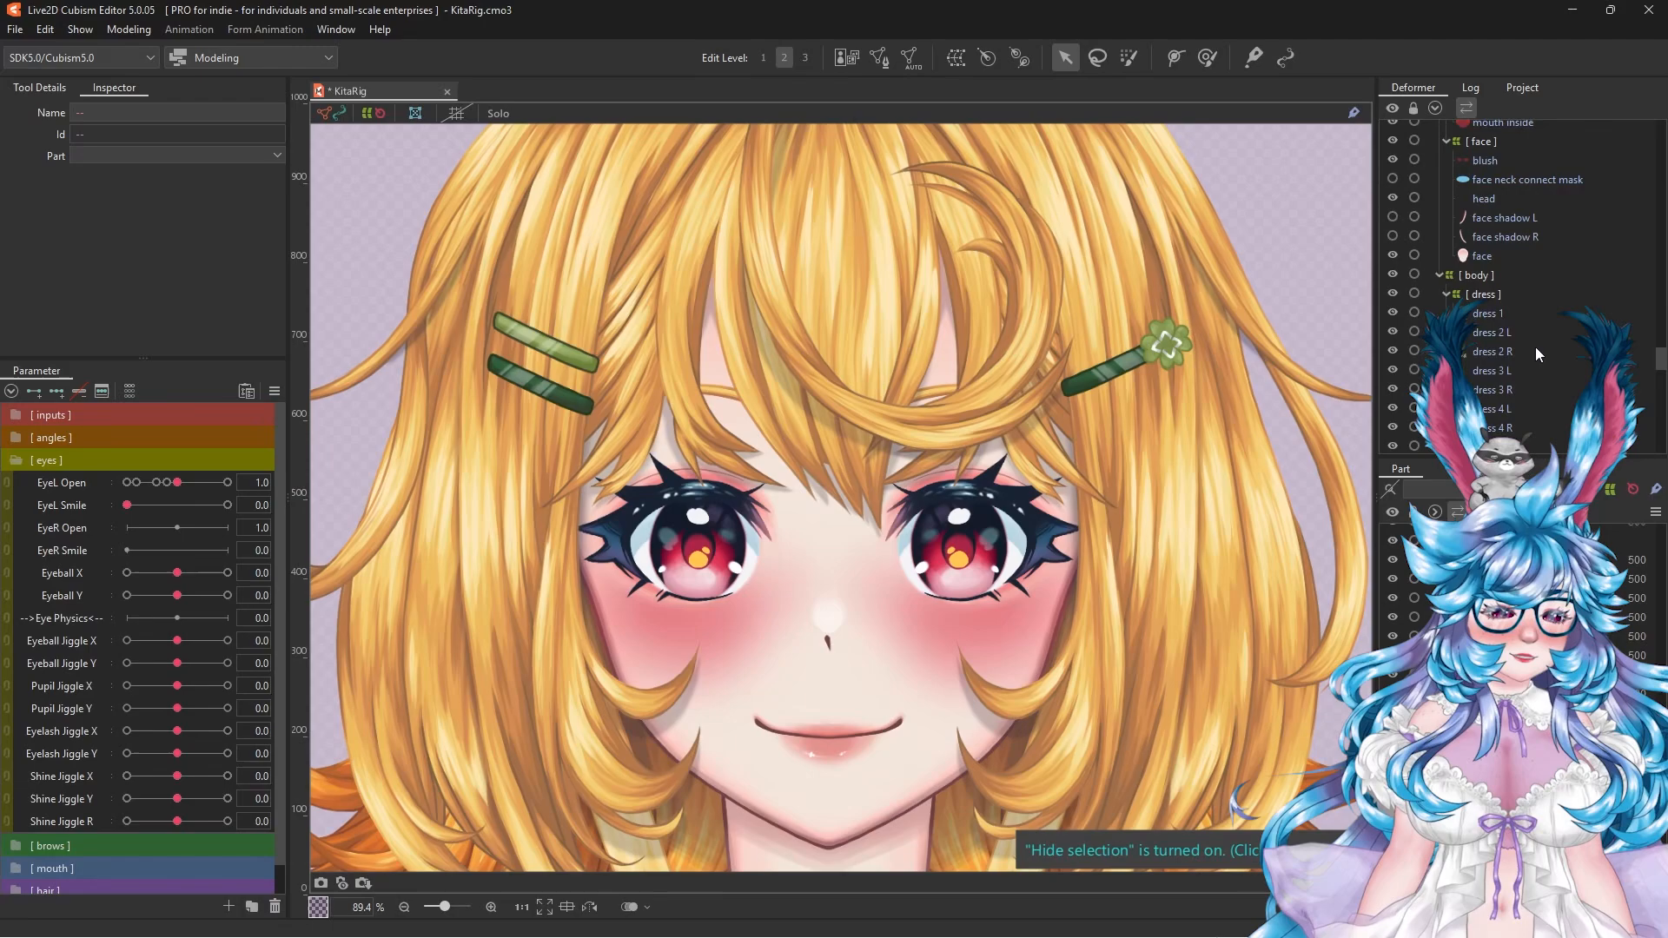